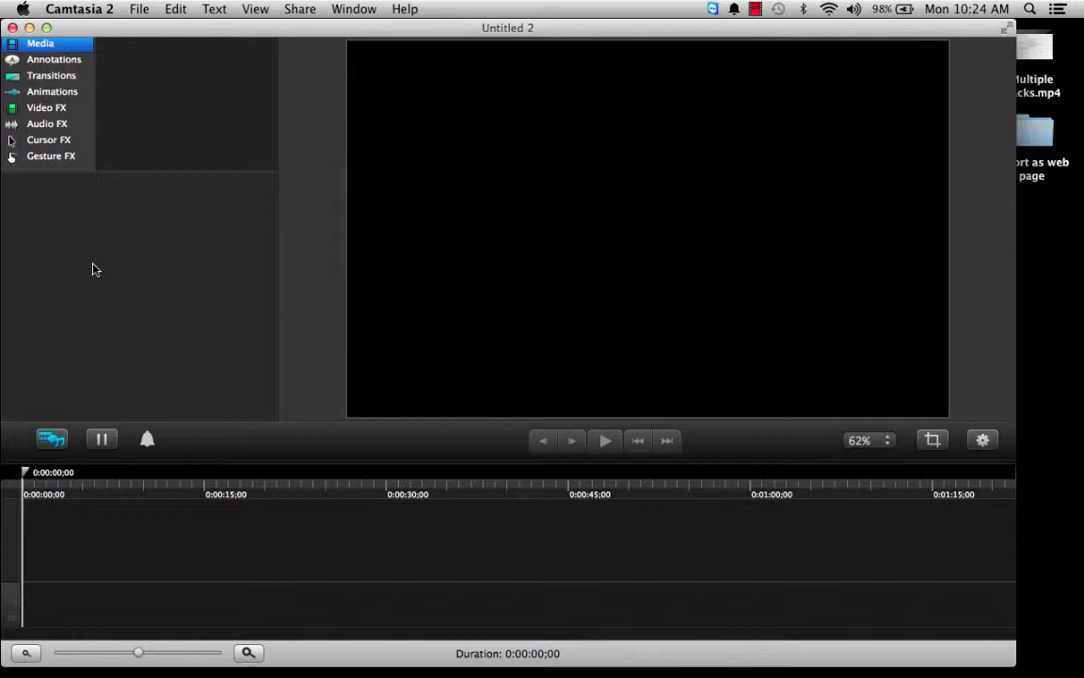
# Import the recording "Rendering a linear video.trec" and add it to the timeline at the playhead
pyautogui.rightClick(92, 270)
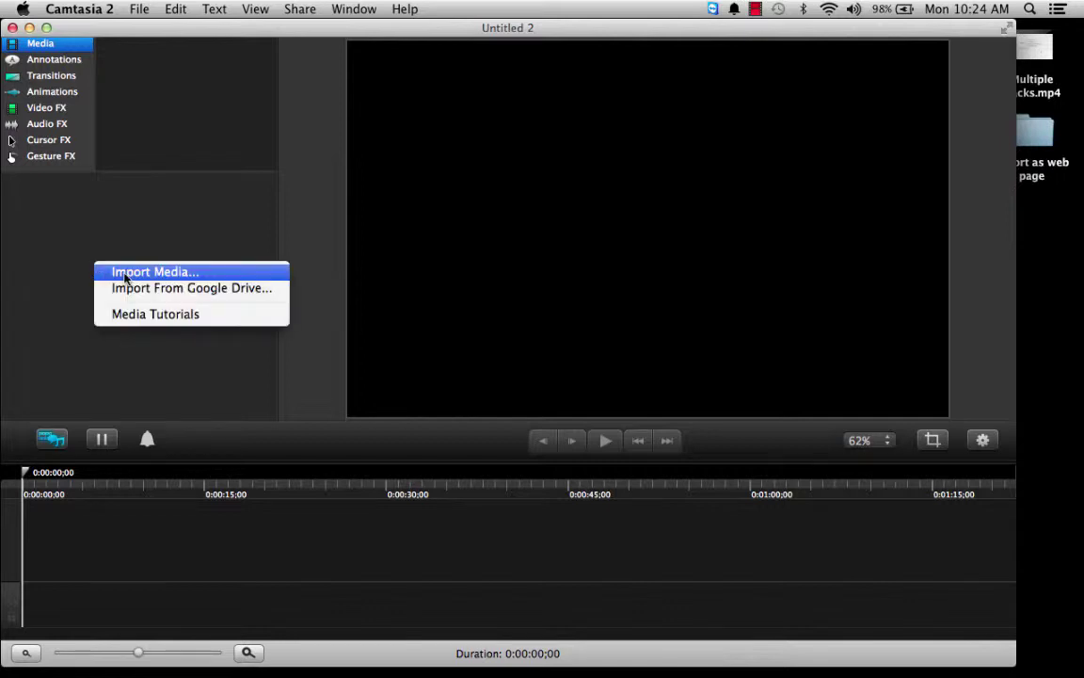
pyautogui.click(124, 272)
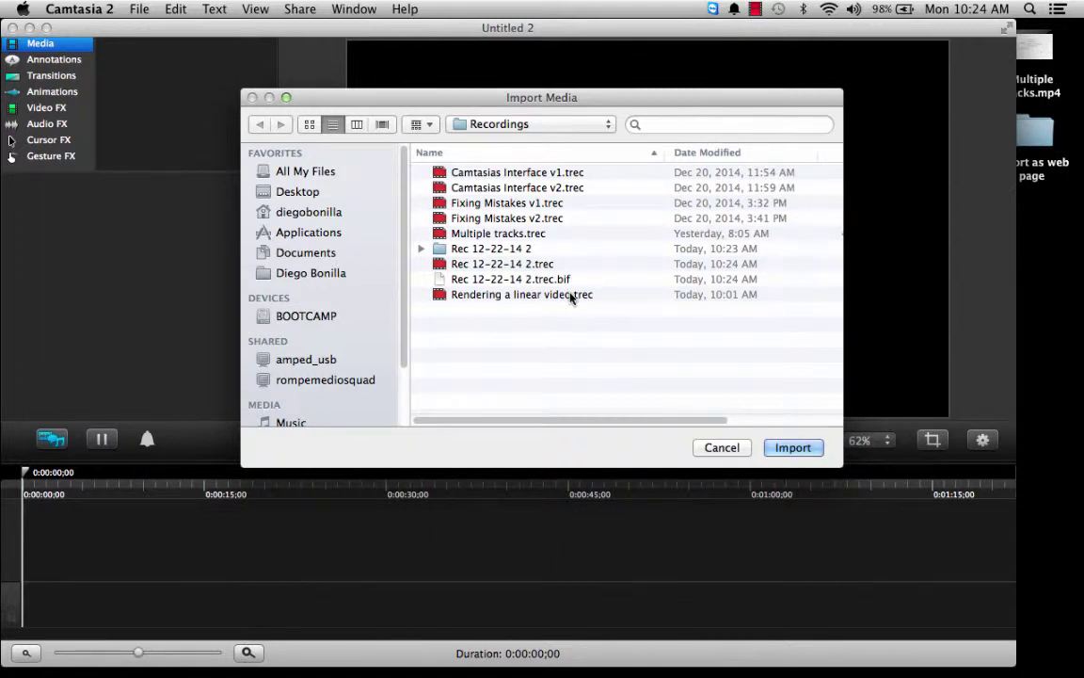
pyautogui.click(568, 295)
pyautogui.click(793, 448)
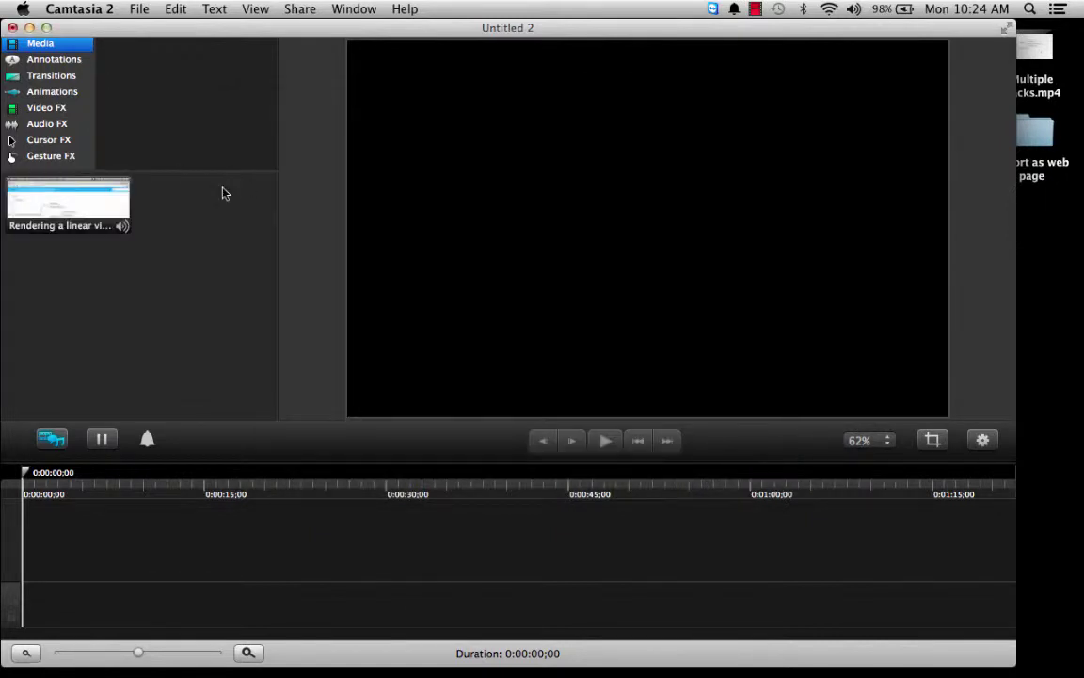
pyautogui.rightClick(64, 191)
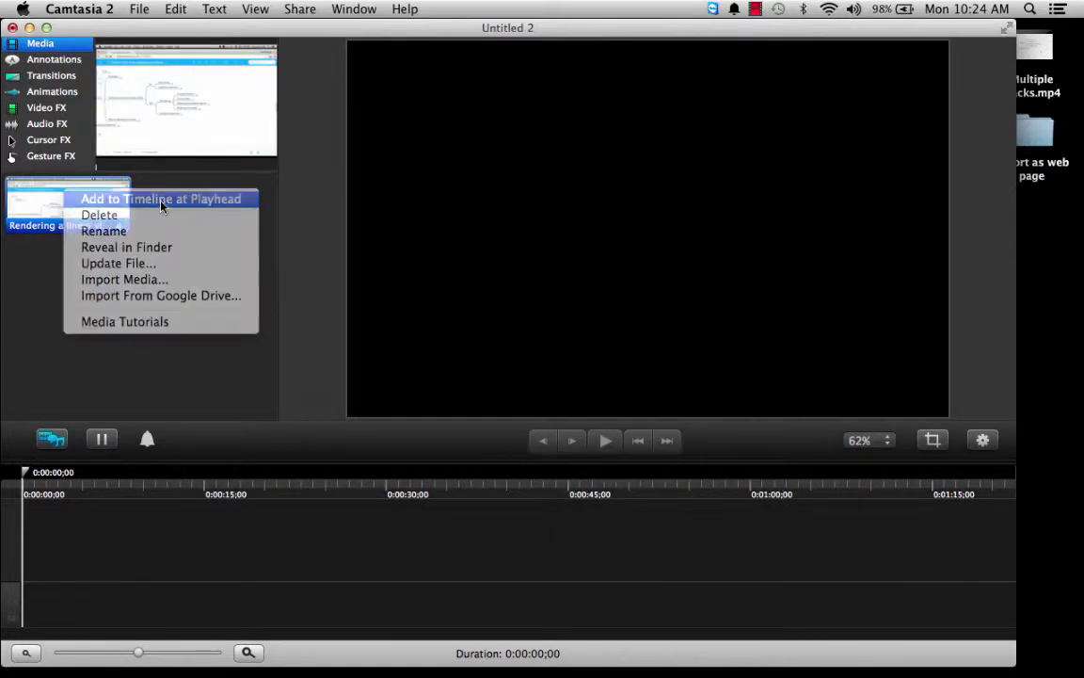
pyautogui.click(162, 204)
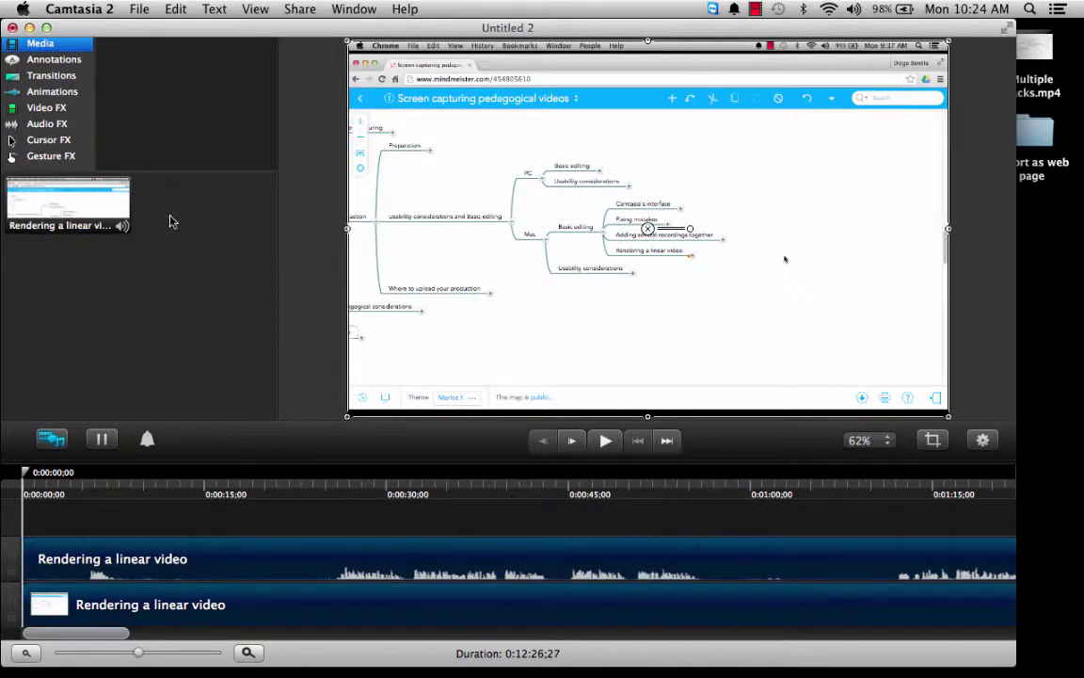
# Scale the Rendering a linear video clip to about 200% and move it up on the canvas to about Y 179
pyautogui.click(983, 441)
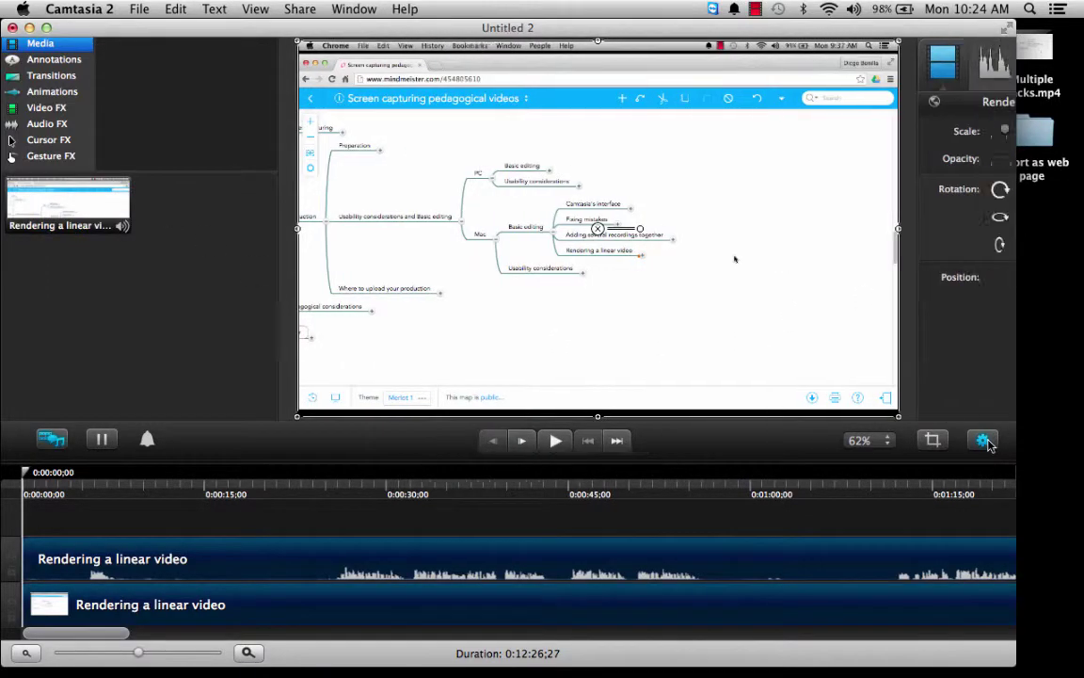
pyautogui.moveTo(847, 136); pyautogui.dragTo(863, 137)
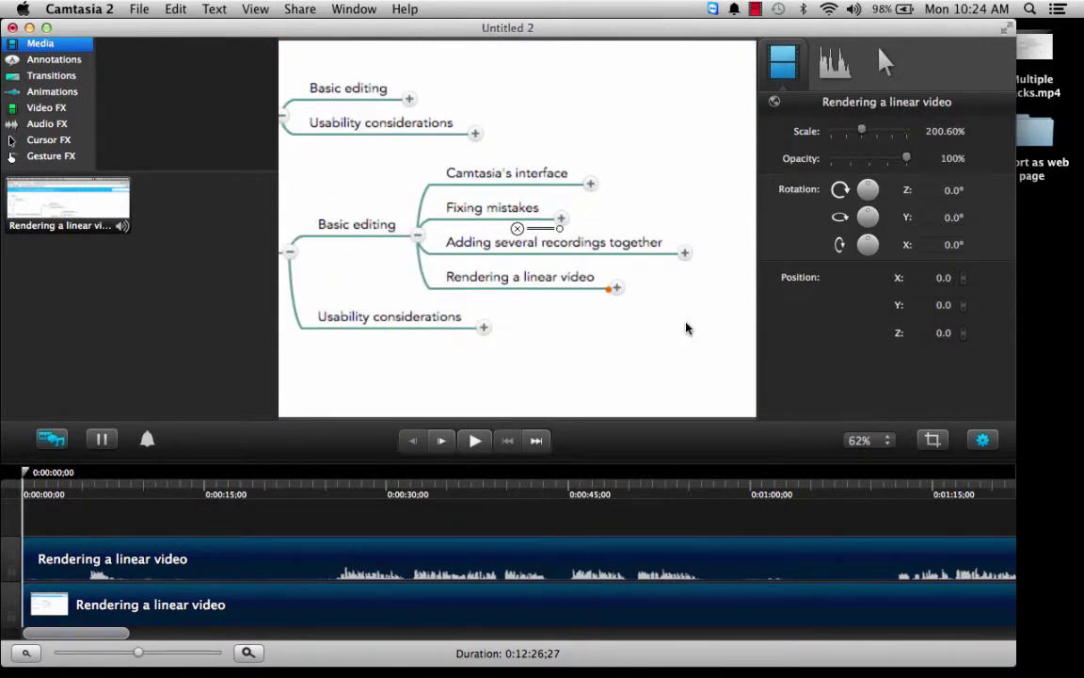
pyautogui.moveTo(657, 347)
pyautogui.mouseDown()
pyautogui.moveTo(658, 266)
pyautogui.moveTo(657, 342)
pyautogui.mouseUp()
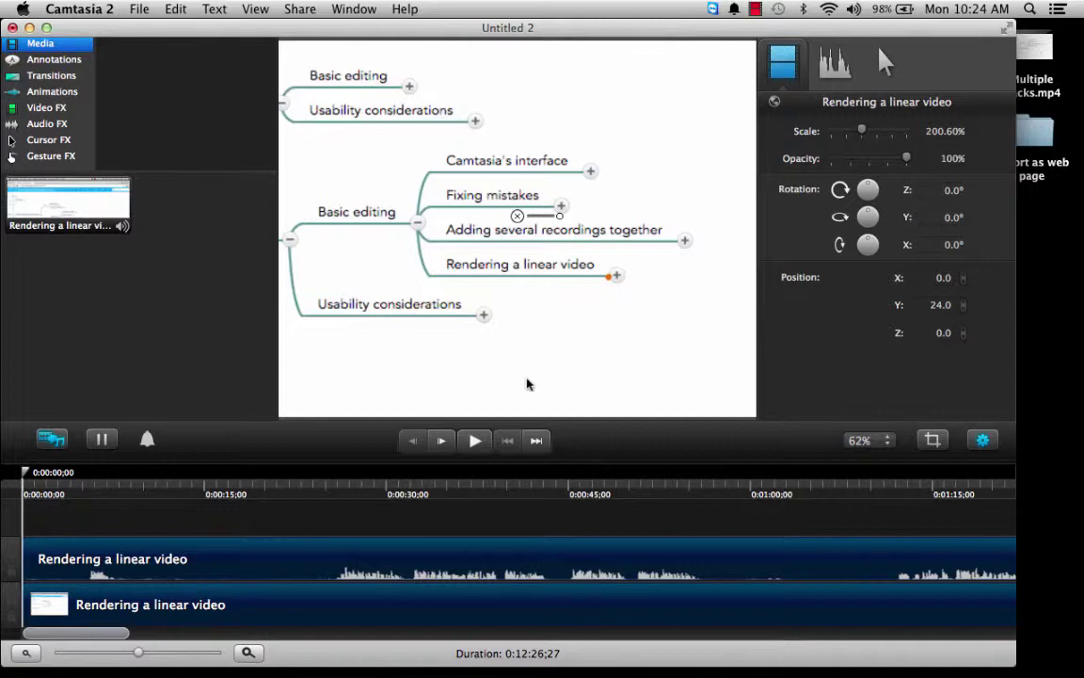
pyautogui.moveTo(529, 383); pyautogui.dragTo(533, 302)
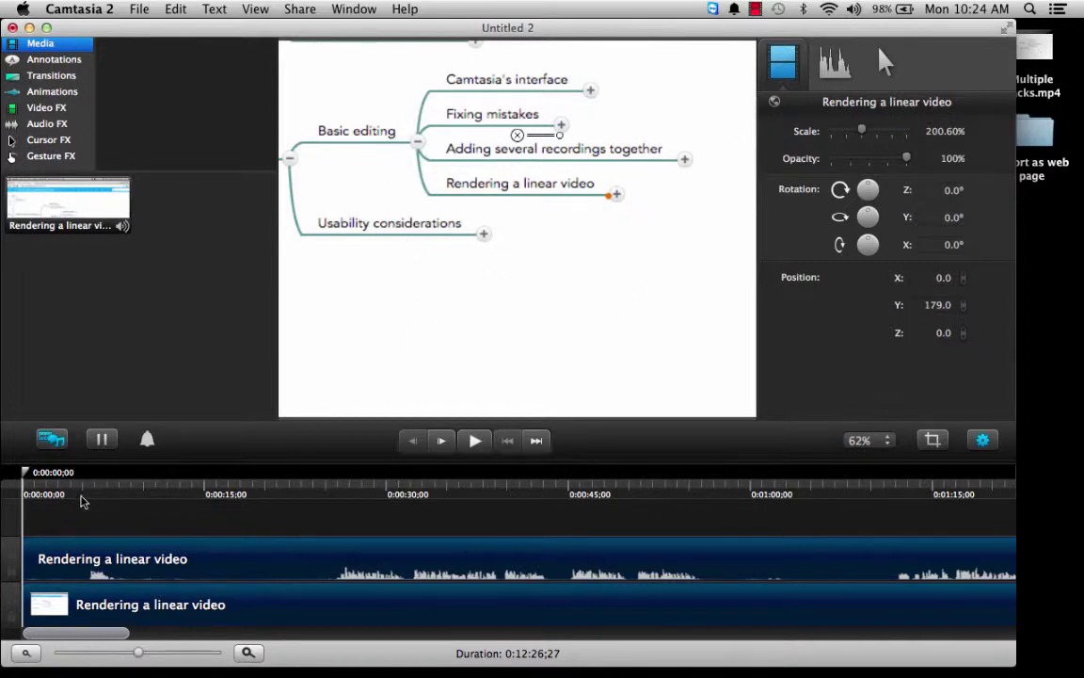
# Ripple delete about the first 5 seconds of the timeline on both tracks
pyautogui.moveTo(81, 502); pyautogui.dragTo(24, 476)
pyautogui.rightClick(60, 556)
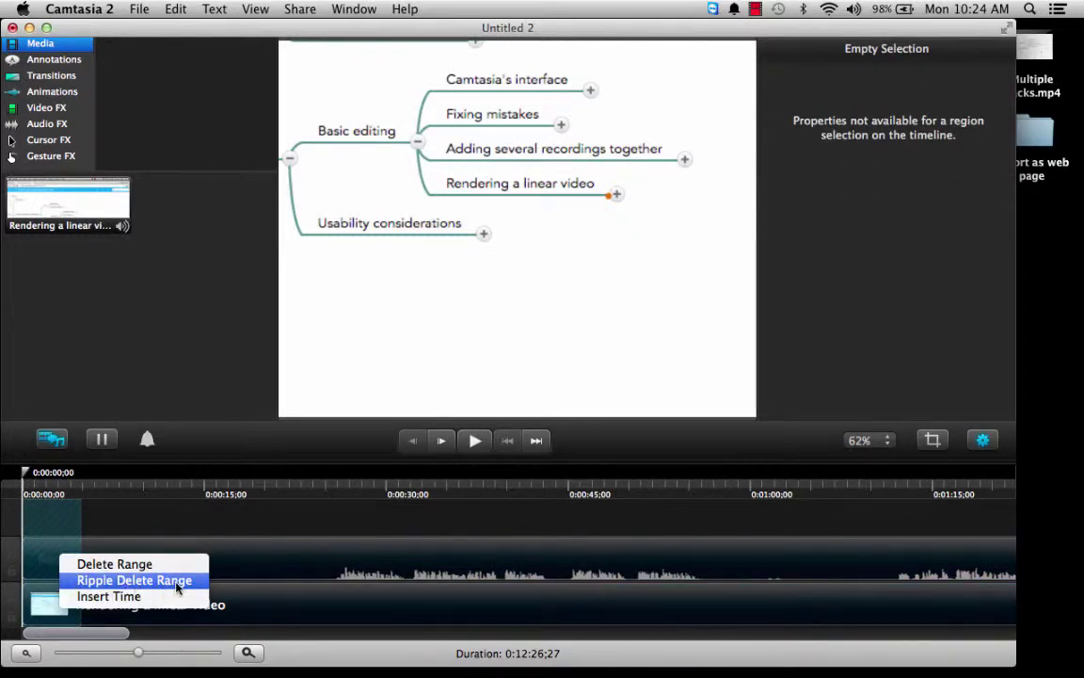
pyautogui.click(133, 579)
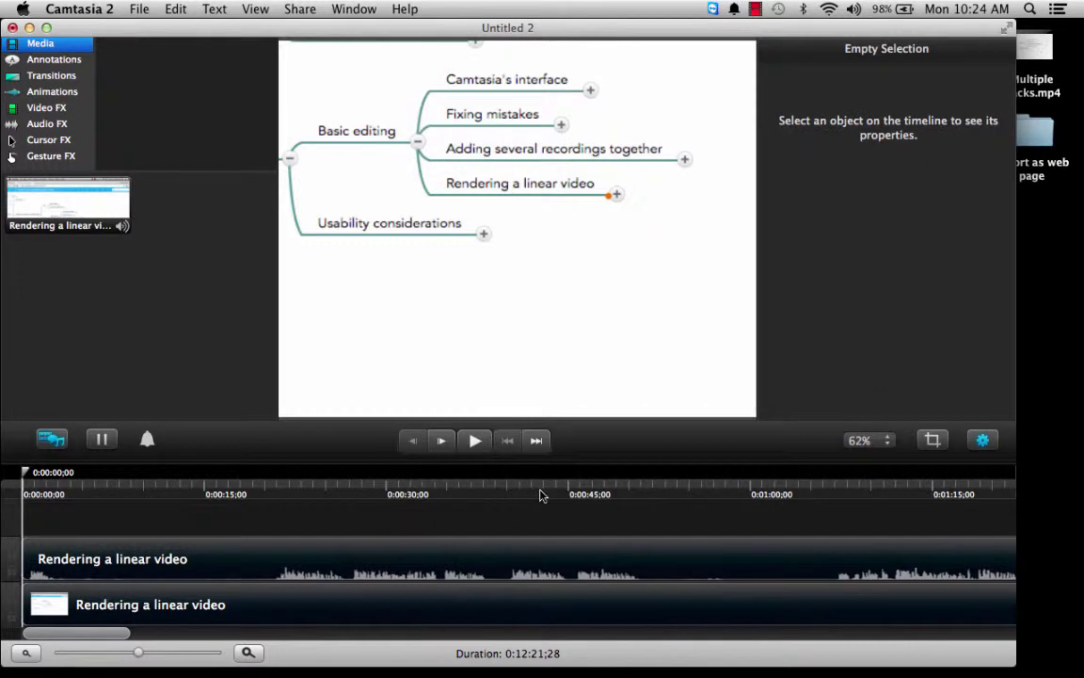
# Raise the audio clip's volume to 165% and play back the first few seconds to hear it
pyautogui.click(641, 564)
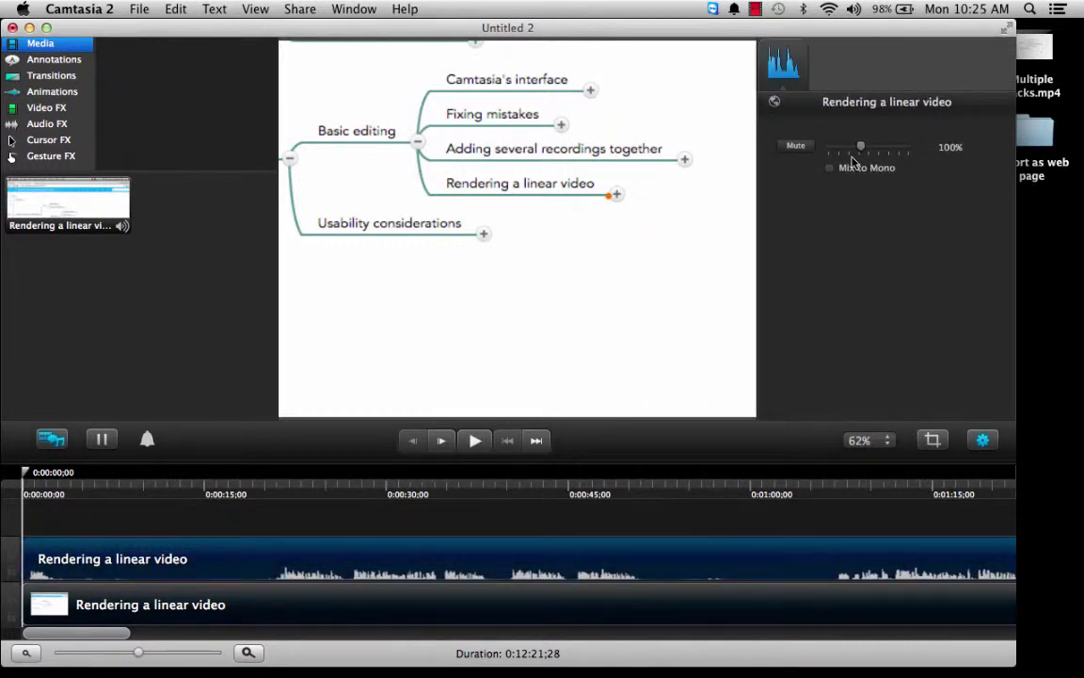
pyautogui.moveTo(864, 152); pyautogui.dragTo(884, 152)
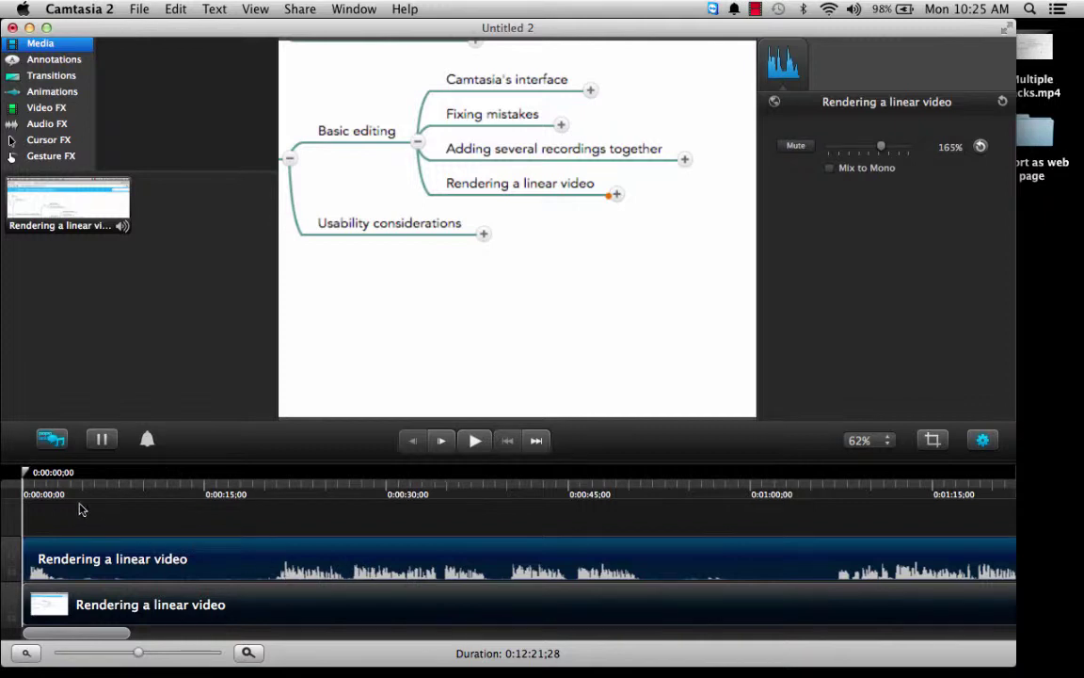
pyautogui.click(475, 442)
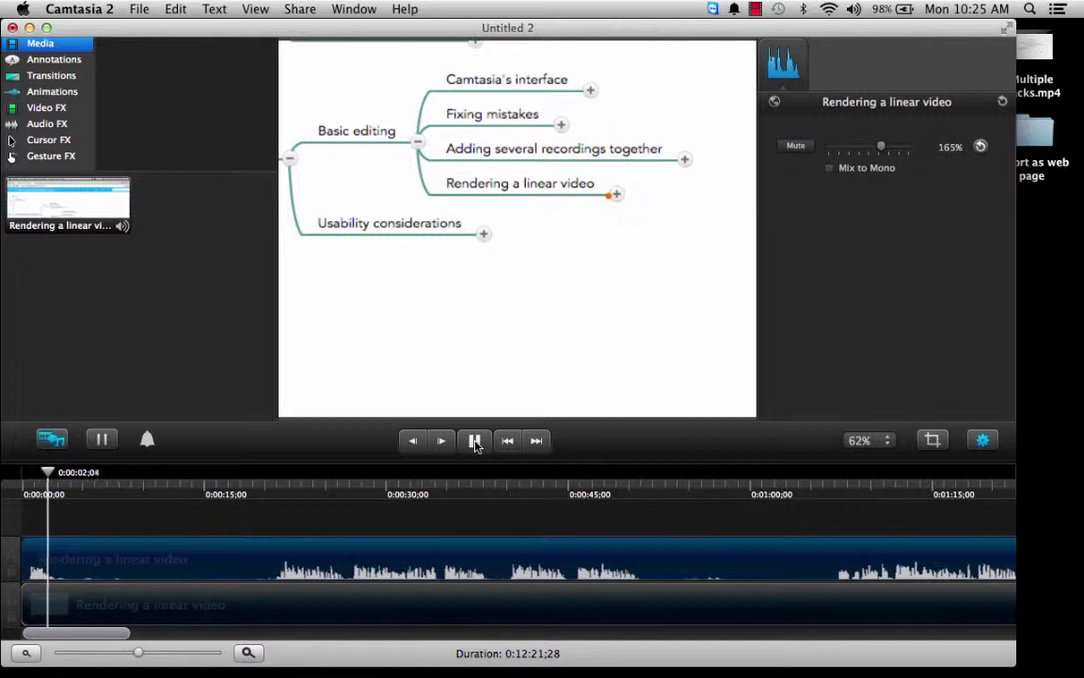
pyautogui.press('space')
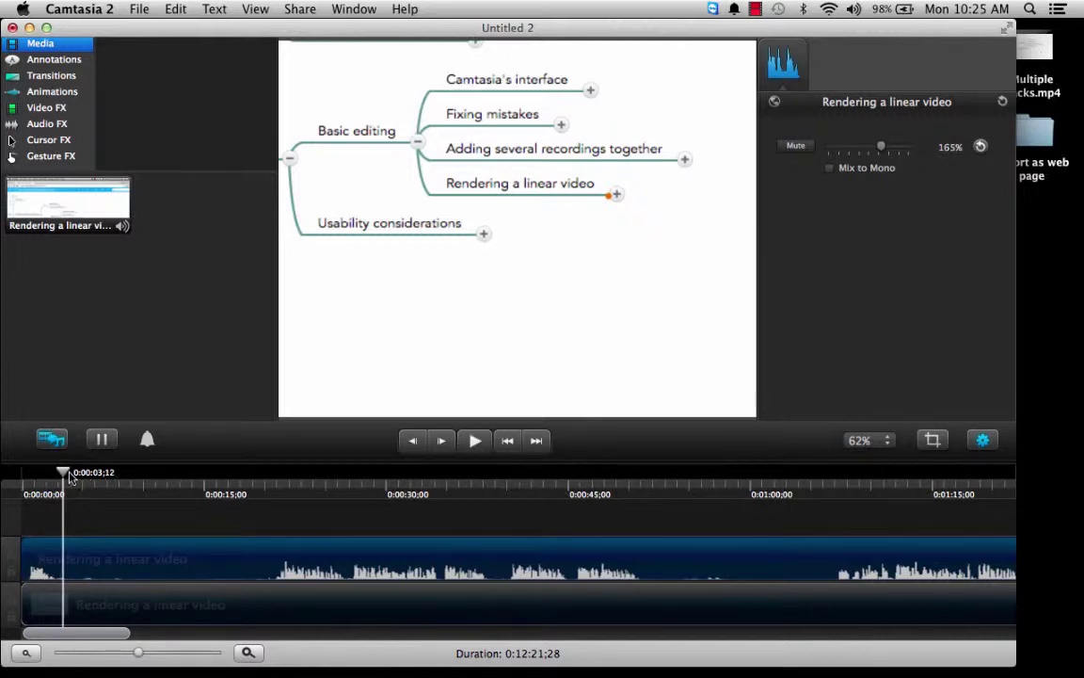
# Ripple delete the silent stretch from about 0:00:03 to 0:00:20;23 on both tracks
pyautogui.moveTo(69, 478)
pyautogui.mouseDown()
pyautogui.moveTo(58, 480)
pyautogui.moveTo(274, 494)
pyautogui.mouseUp()
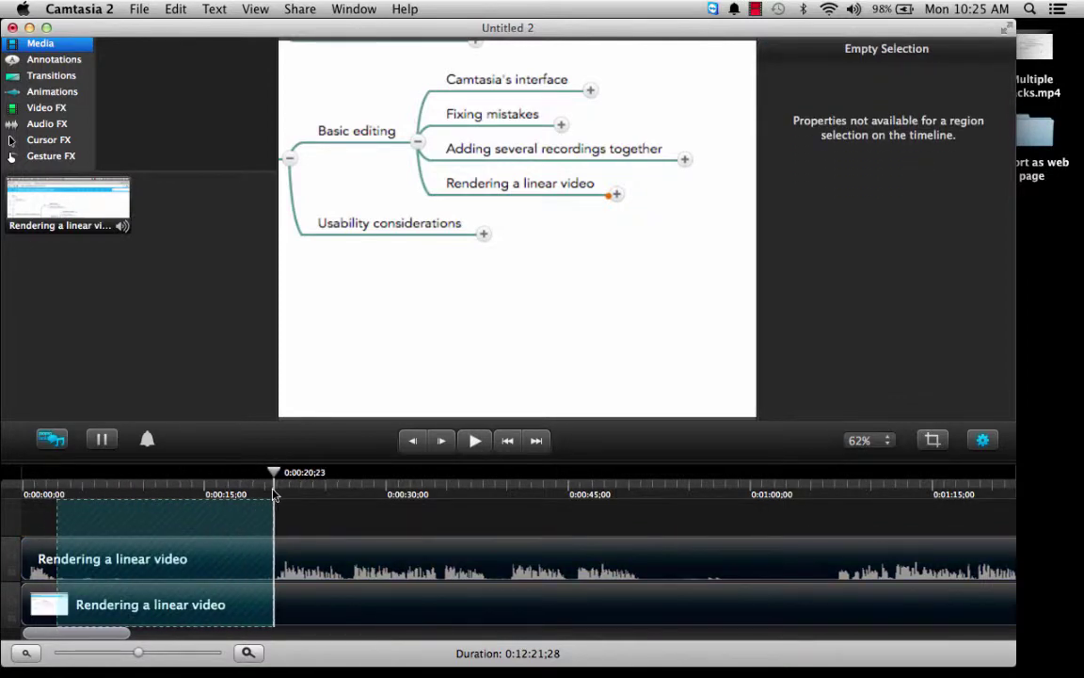
pyautogui.rightClick(211, 610)
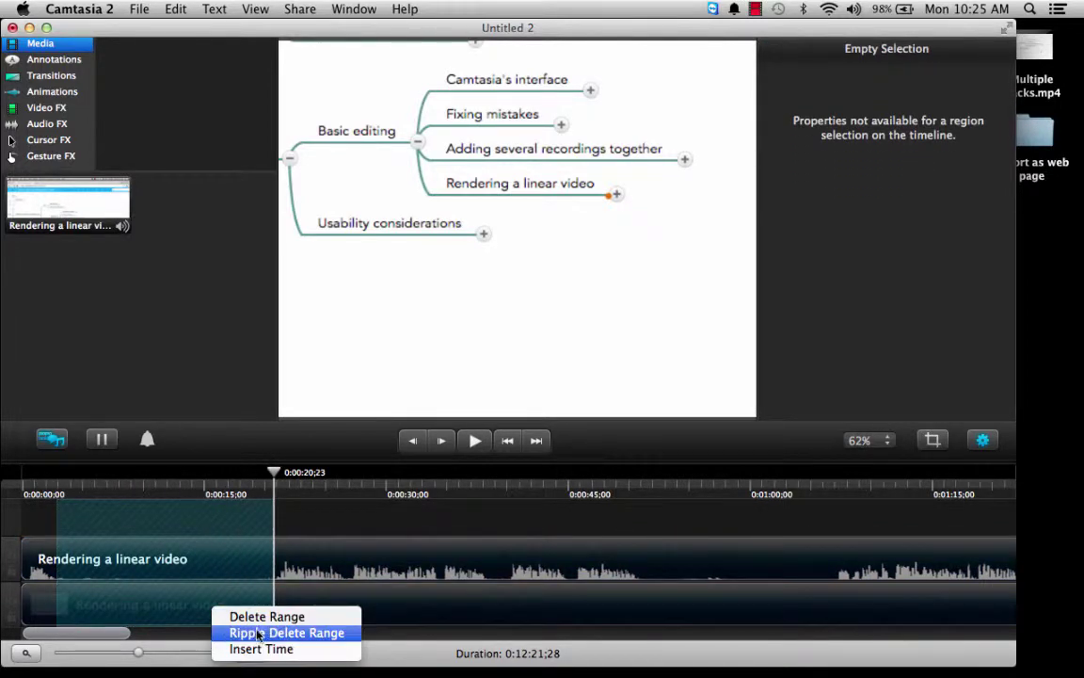
pyautogui.click(287, 632)
# Play back the joined section and ripple delete the pause from 0:00:08;25 to 0:00:09;16
pyautogui.click(42, 496)
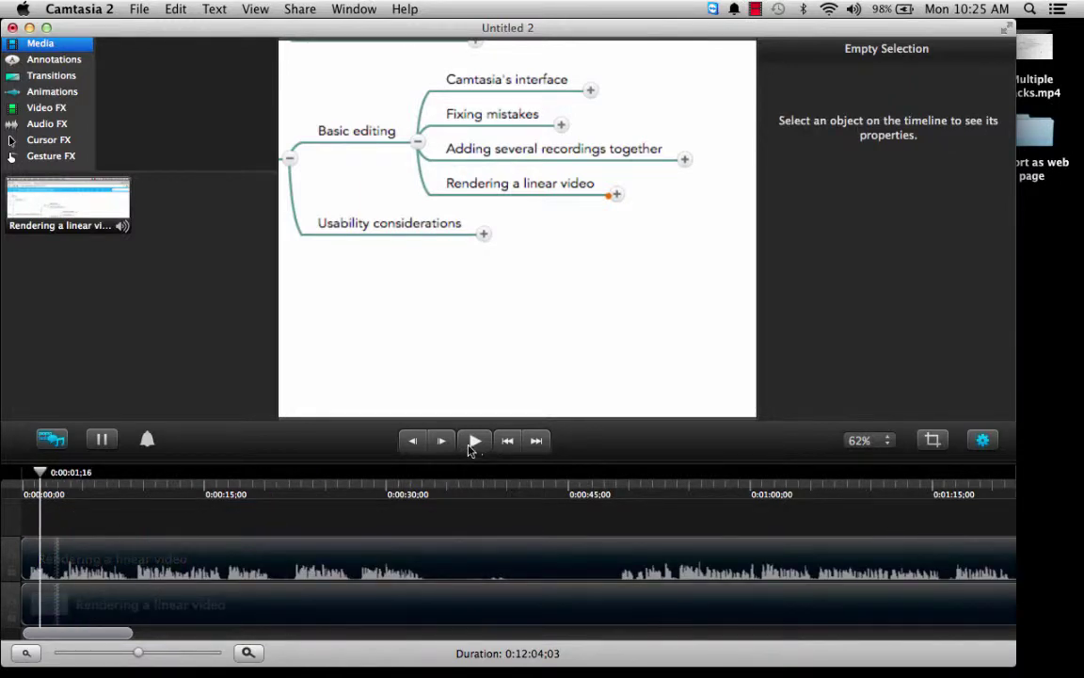
pyautogui.click(472, 447)
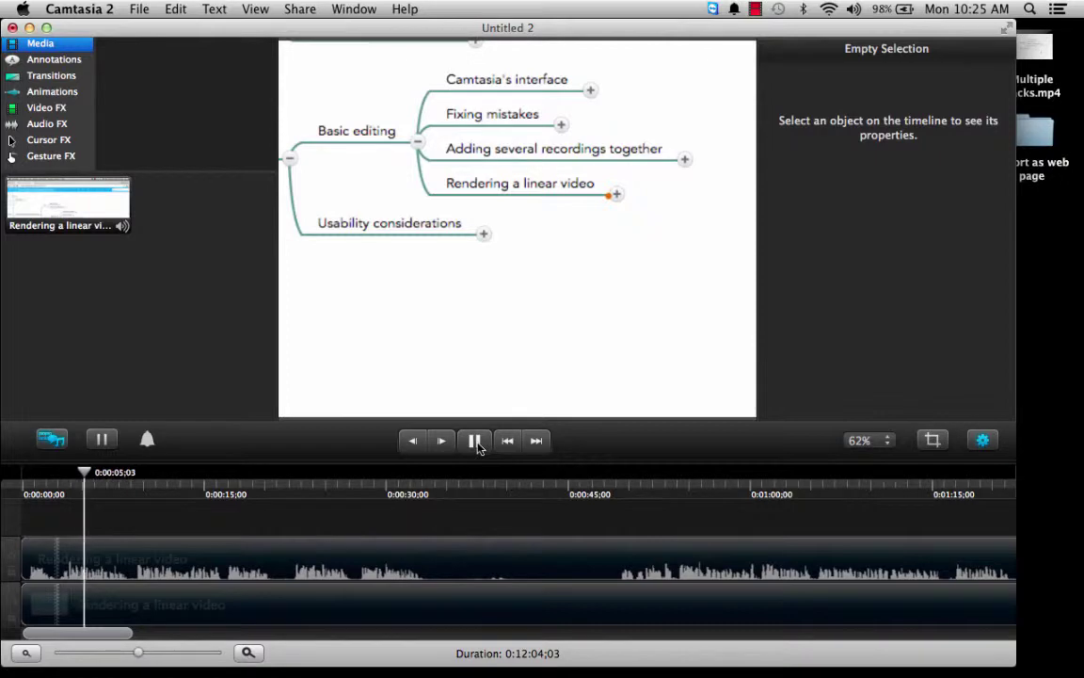
pyautogui.click(475, 442)
pyautogui.click(248, 653)
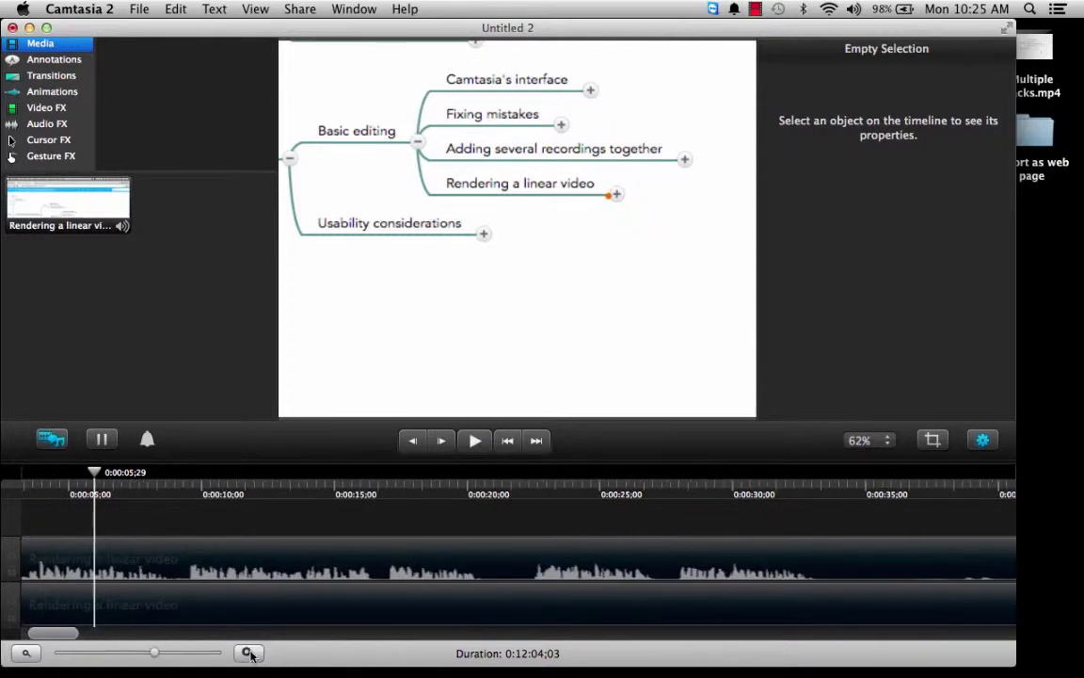
pyautogui.click(248, 652)
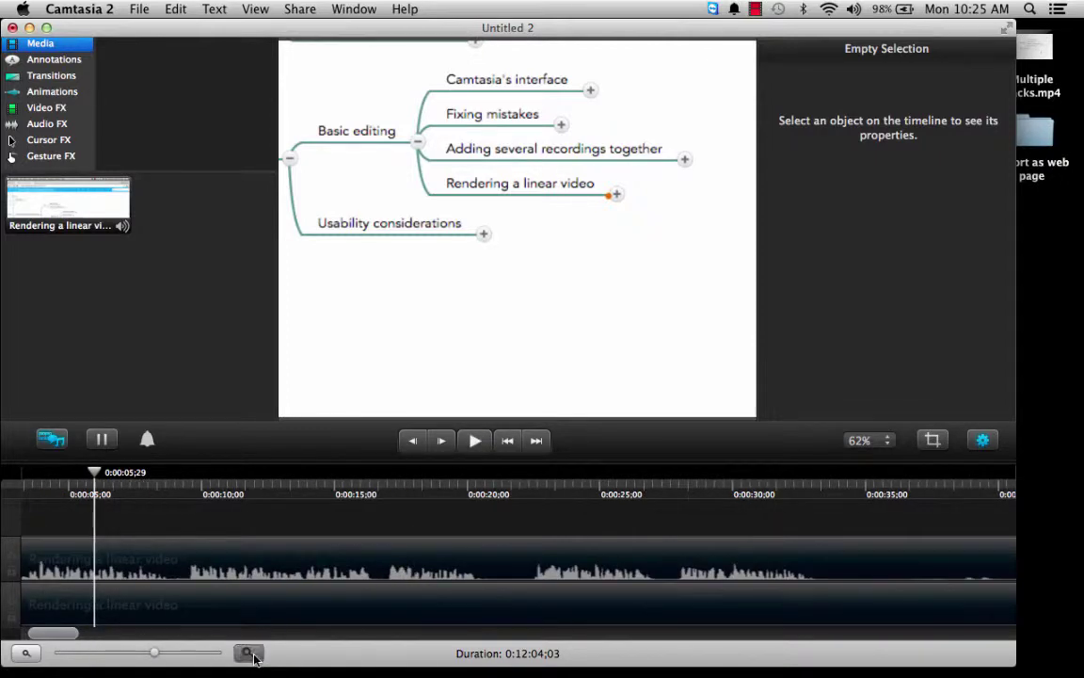
pyautogui.click(475, 441)
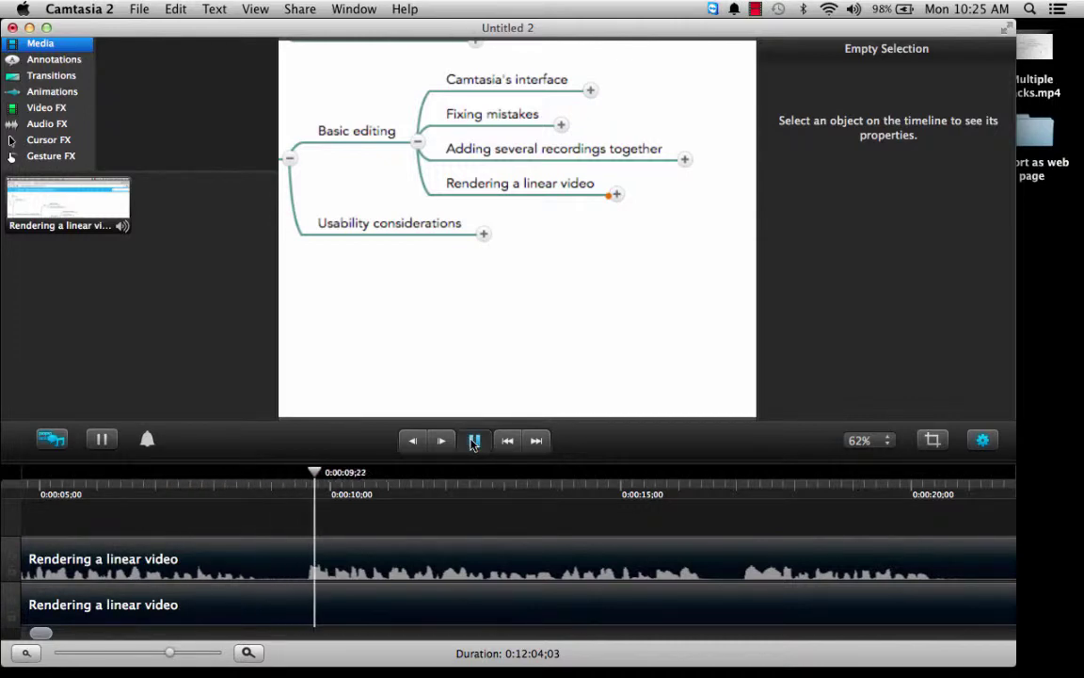
pyautogui.click(475, 441)
pyautogui.click(262, 494)
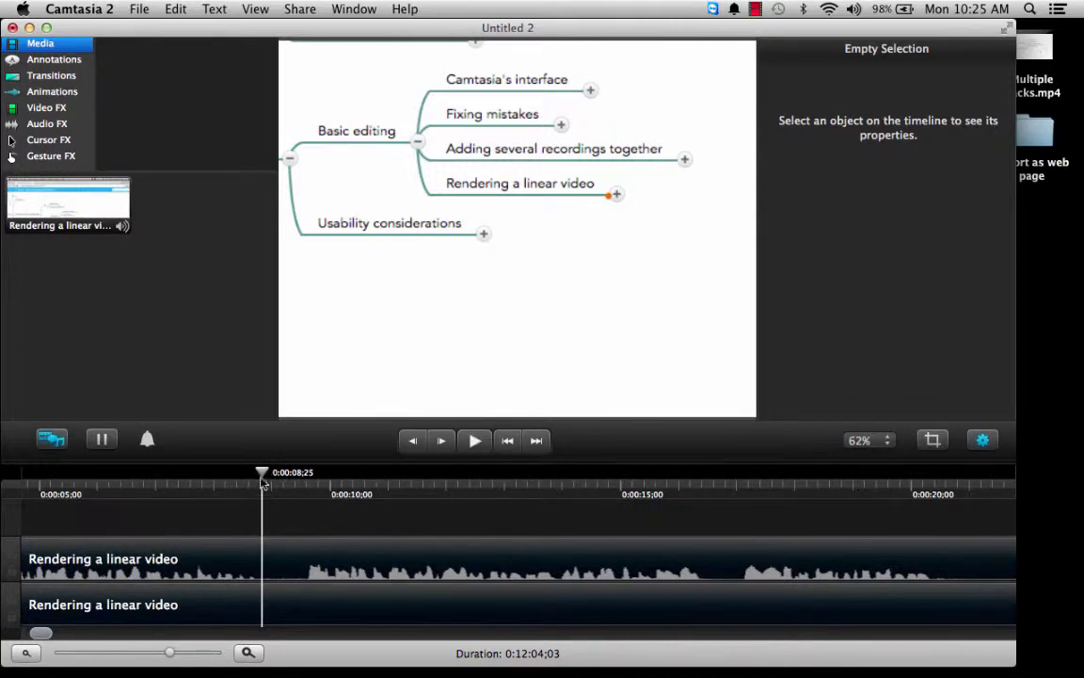
pyautogui.moveTo(262, 492); pyautogui.dragTo(304, 478)
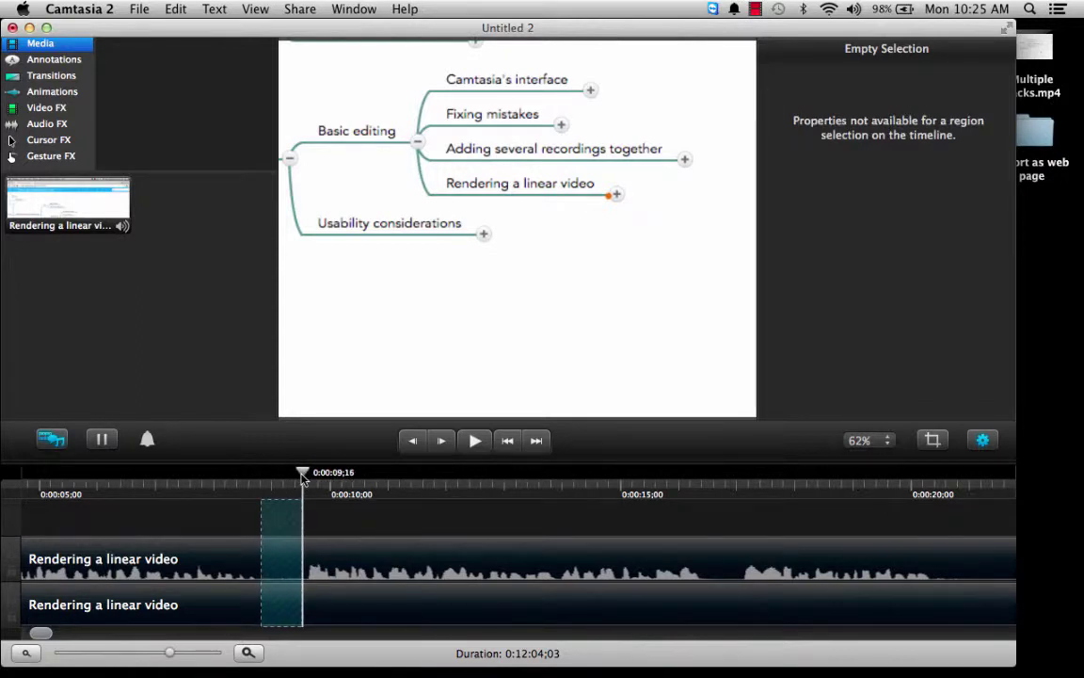
pyautogui.rightClick(285, 597)
pyautogui.click(362, 622)
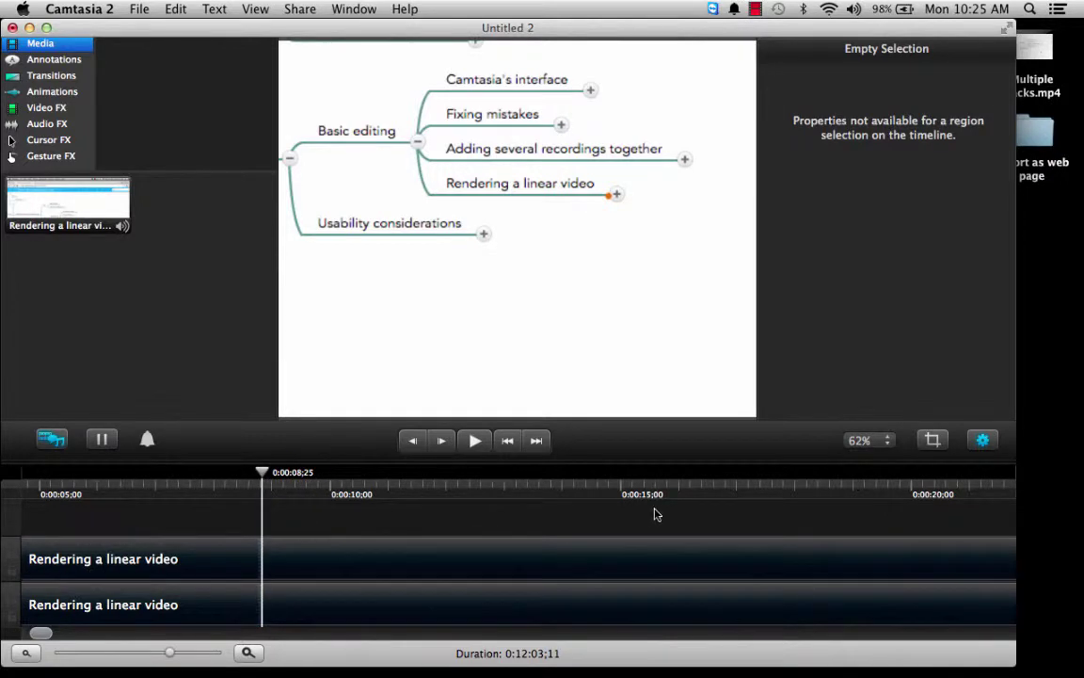
# Play on from 0:00:13;24 and ripple delete the pause from 0:00:15;22 to about 0:00:16;10
pyautogui.click(552, 490)
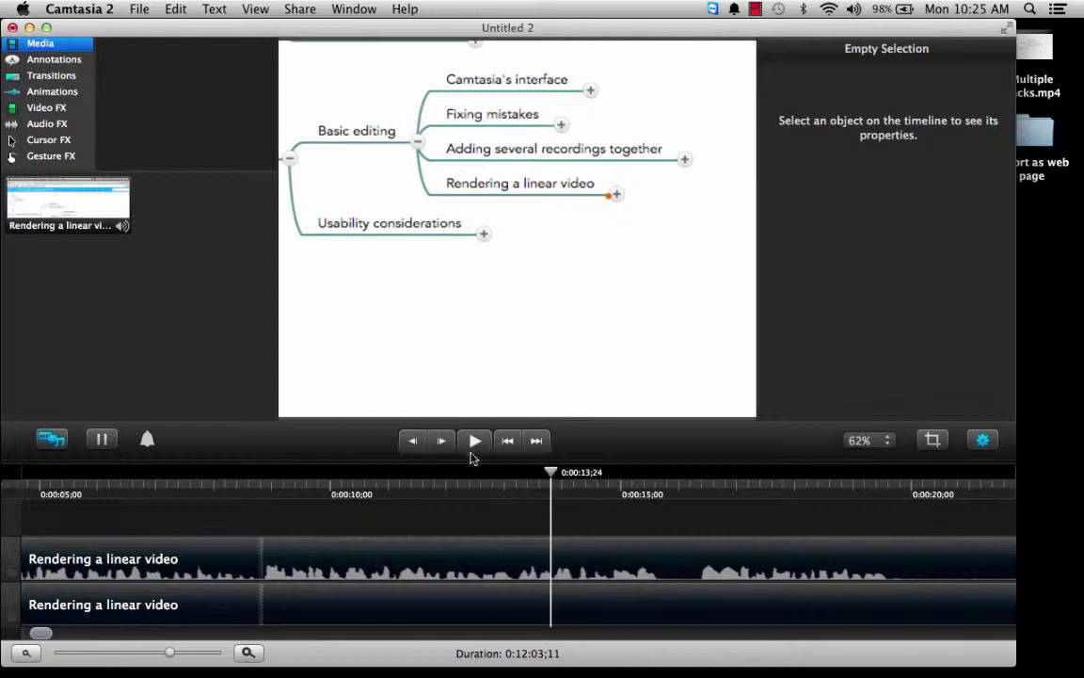
pyautogui.click(475, 441)
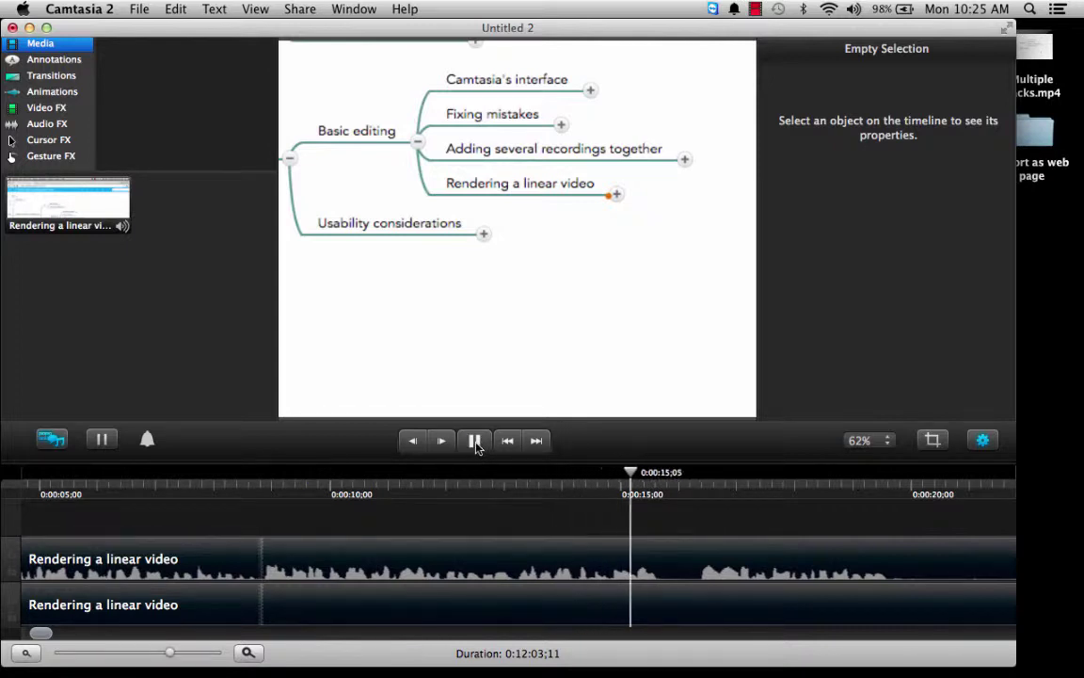
pyautogui.click(477, 446)
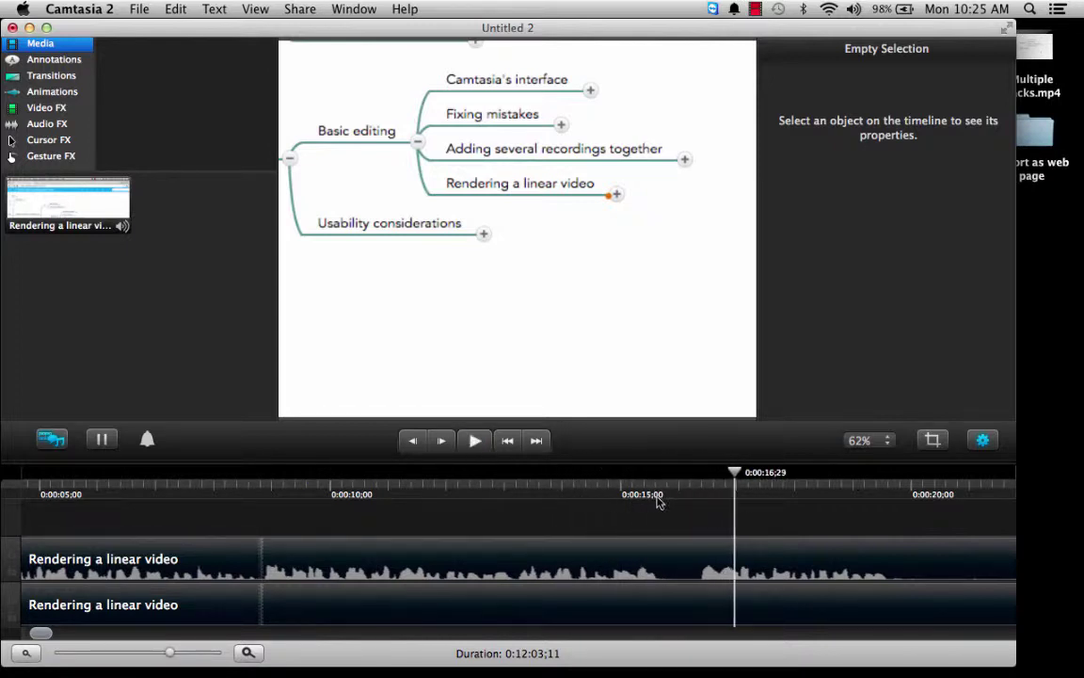
pyautogui.click(664, 477)
pyautogui.moveTo(664, 480); pyautogui.dragTo(697, 480)
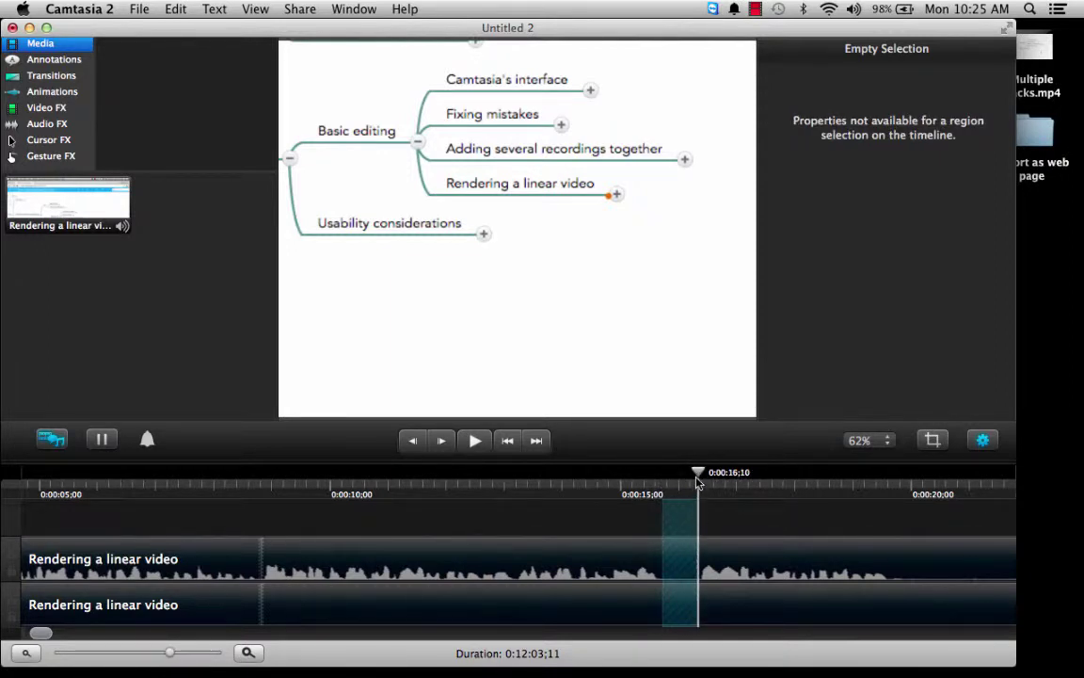
pyautogui.moveTo(701, 480); pyautogui.dragTo(695, 480)
pyautogui.rightClick(679, 605)
pyautogui.click(708, 623)
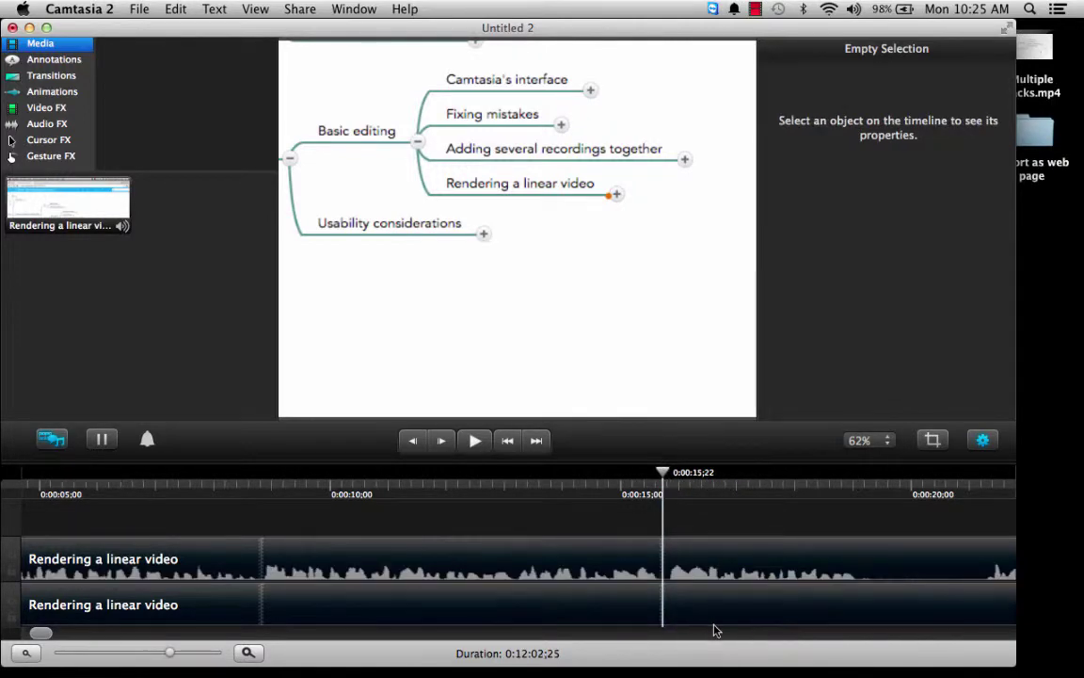
# Play back the last joined section and ripple delete the pause from 0:00:19;03 to 0:00:21;03 on both tracks
pyautogui.click(572, 502)
pyautogui.click(474, 440)
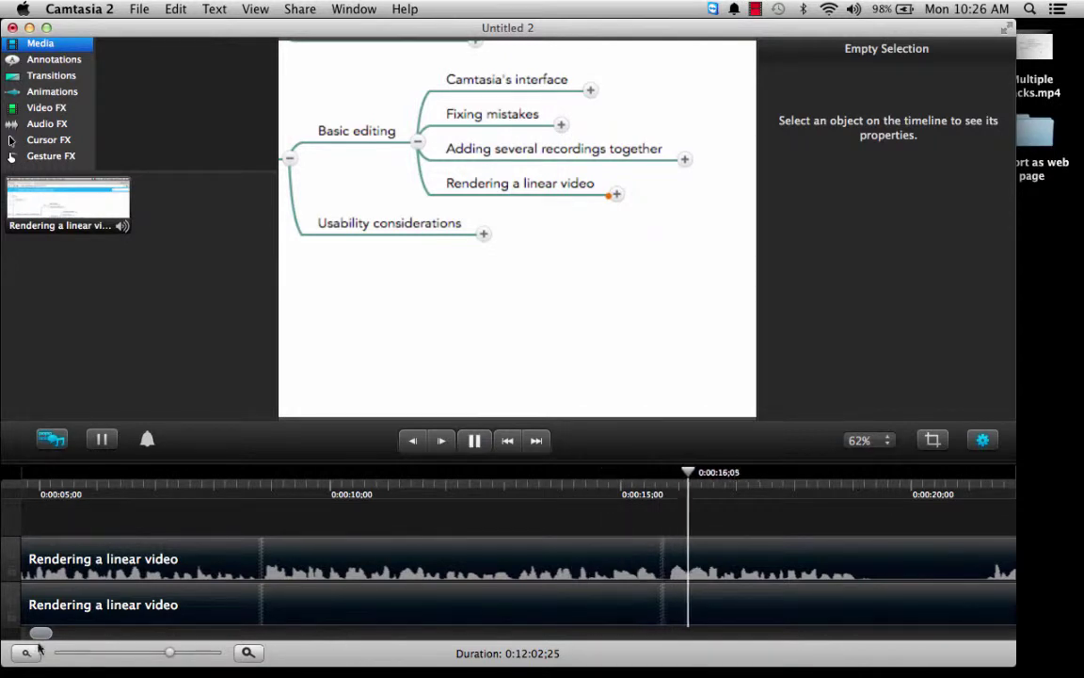
pyautogui.press('super+minus')
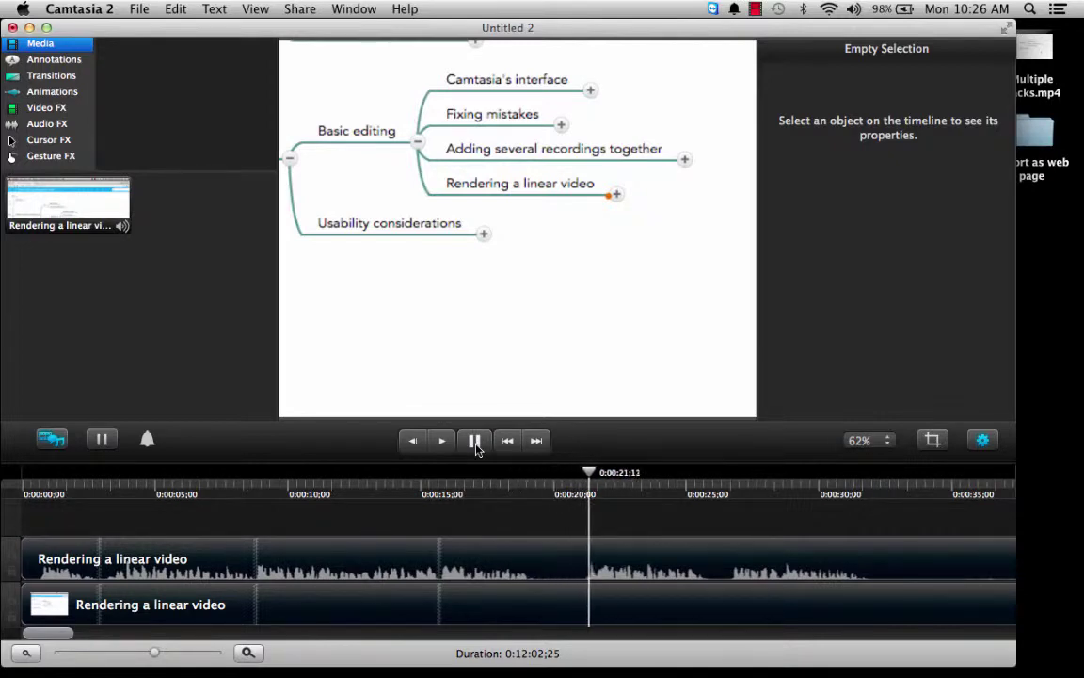
pyautogui.click(476, 448)
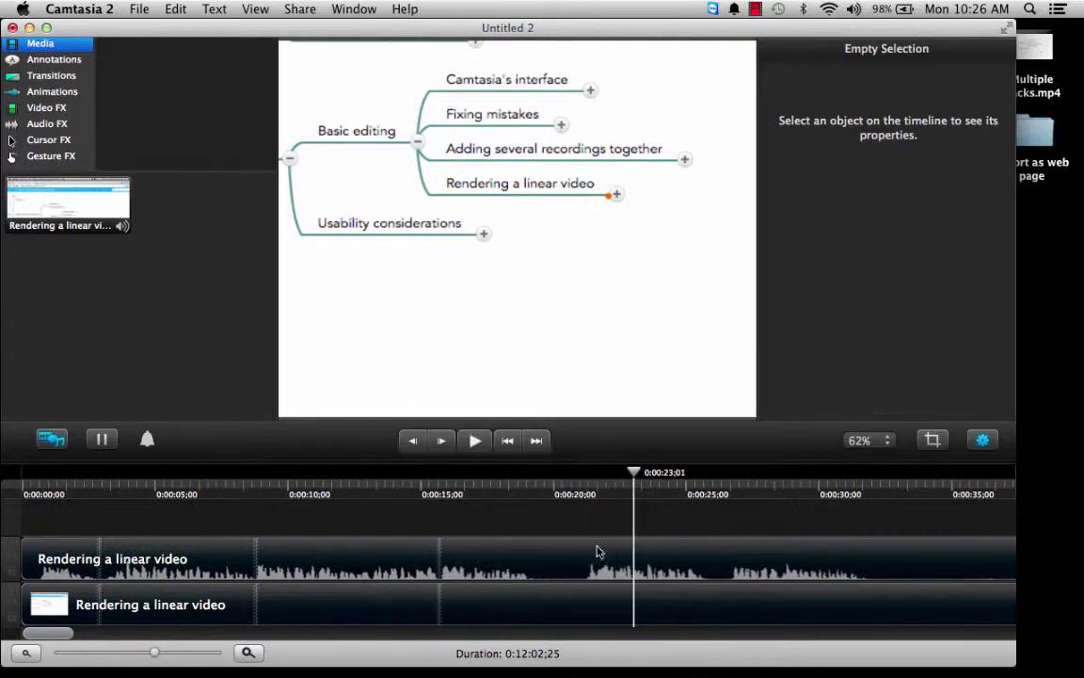
pyautogui.moveTo(544, 496); pyautogui.dragTo(584, 478)
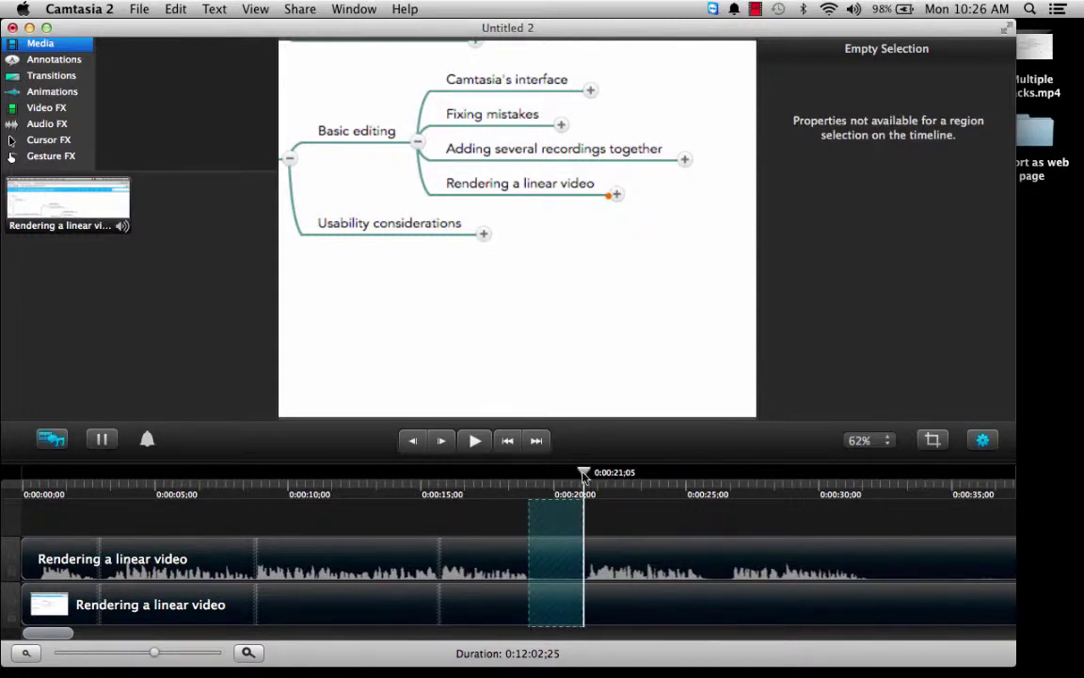
pyautogui.rightClick(560, 600)
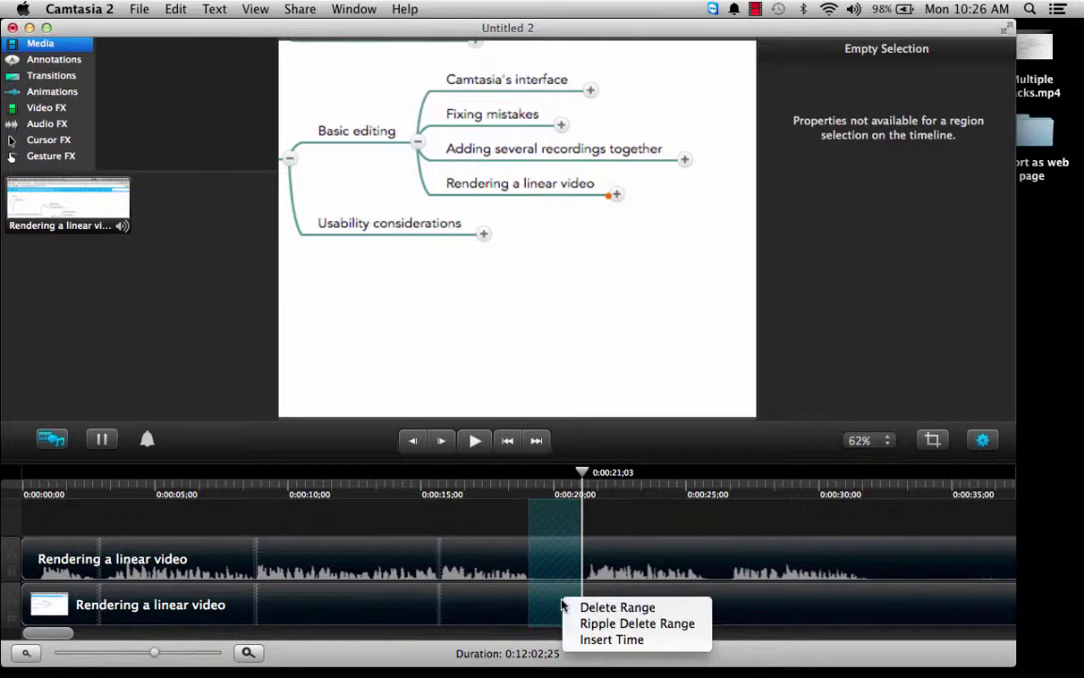
pyautogui.click(592, 624)
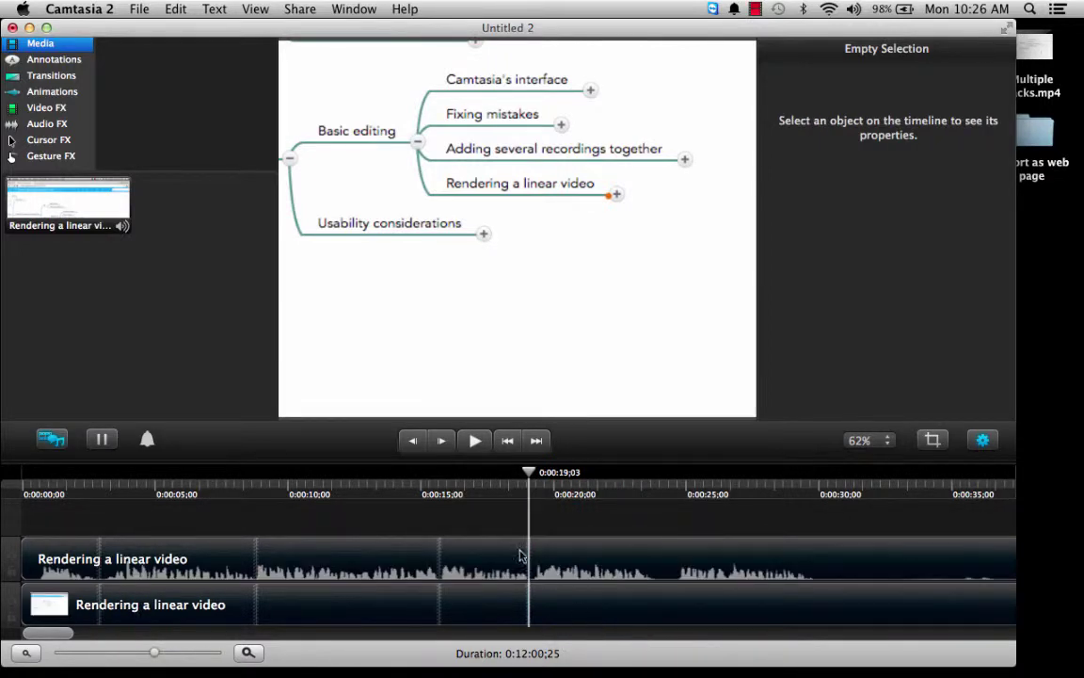
# Play back from about 0:00:18 and ripple delete the pause from 0:00:23;23 to about 0:00:24;15
pyautogui.click(506, 495)
pyautogui.click(475, 448)
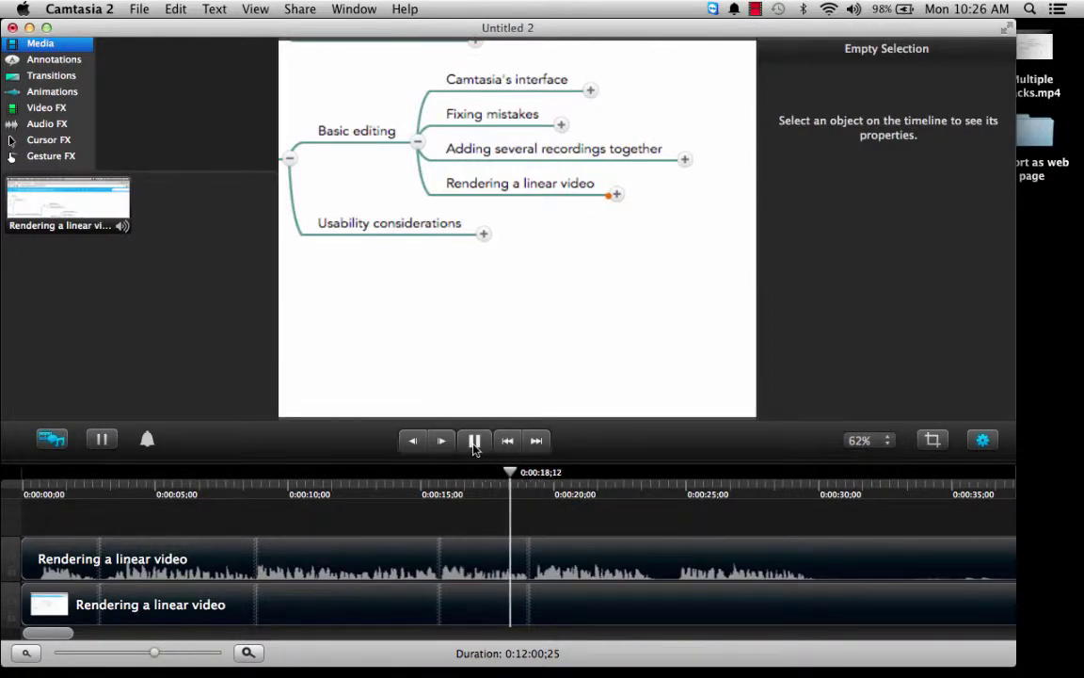
pyautogui.click(476, 448)
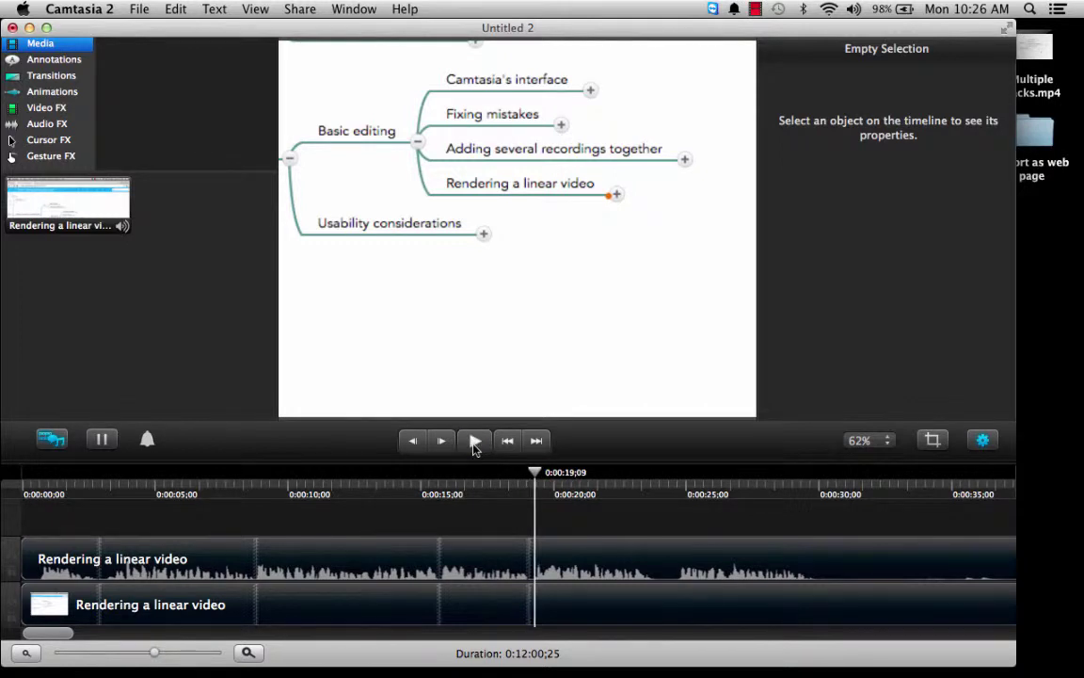
pyautogui.click(475, 448)
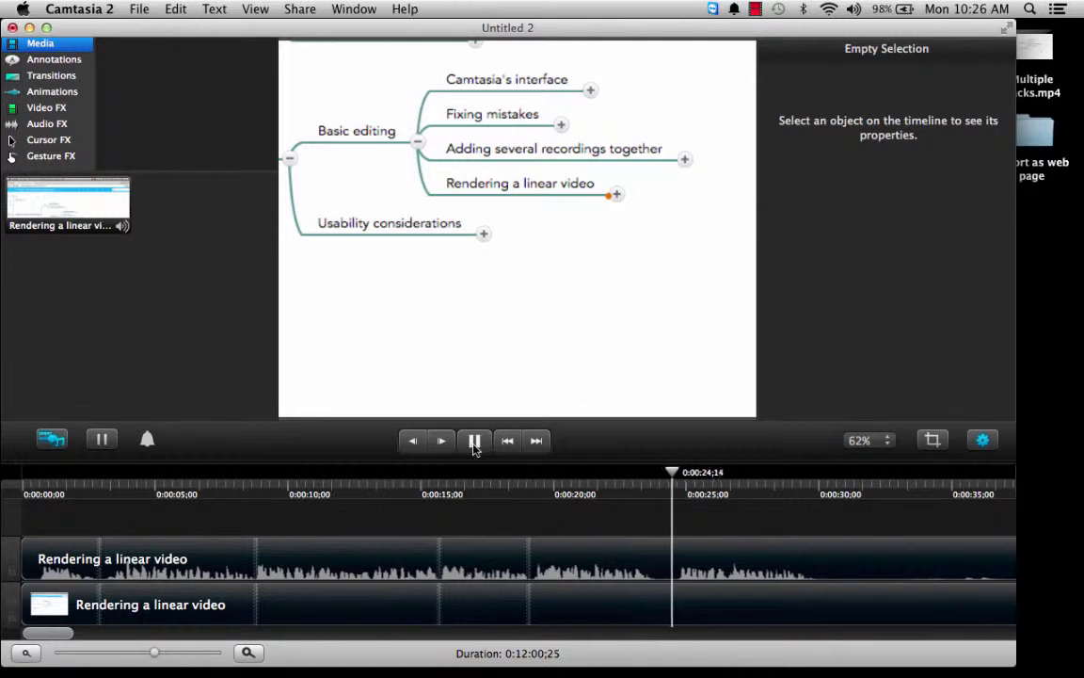
pyautogui.click(474, 444)
pyautogui.click(654, 490)
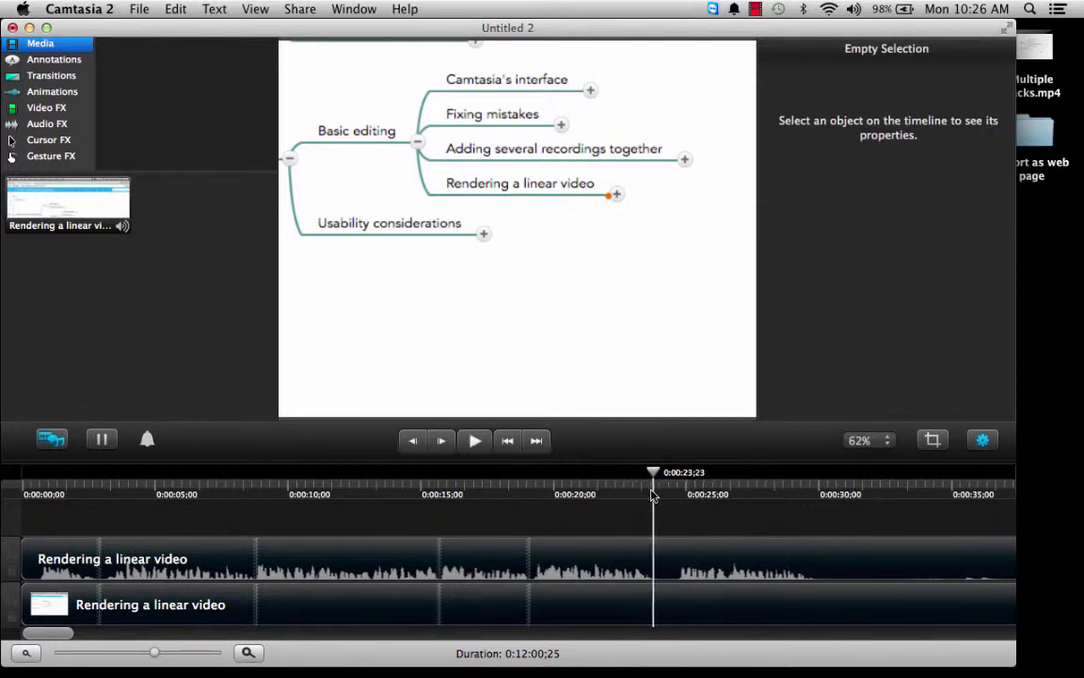
pyautogui.moveTo(657, 476); pyautogui.dragTo(672, 475)
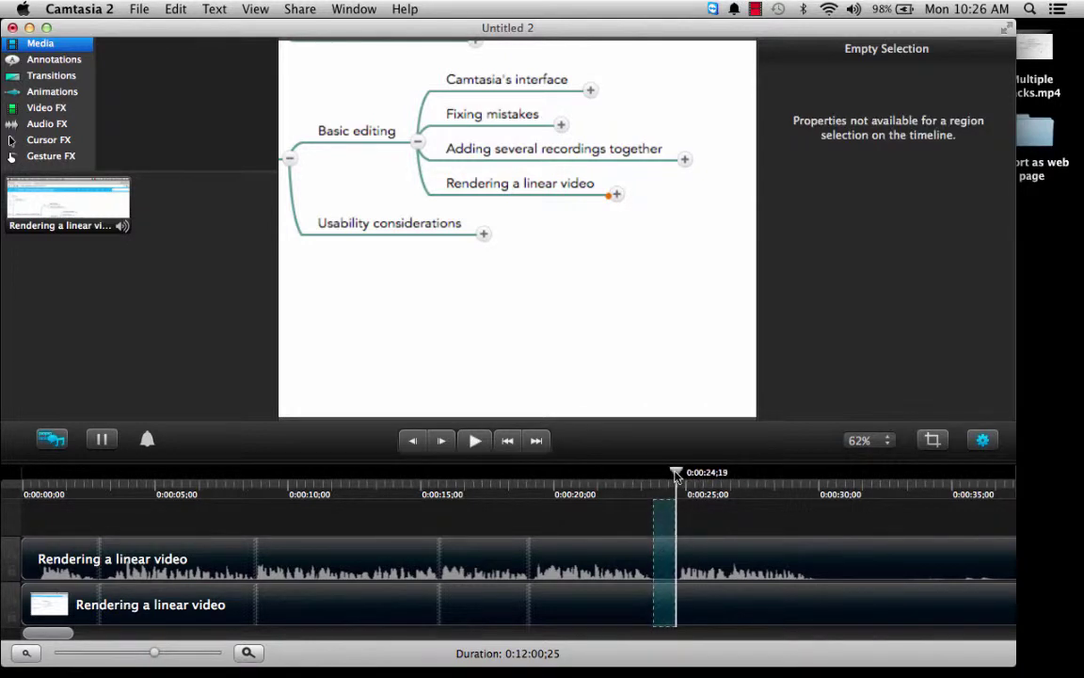
pyautogui.rightClick(664, 615)
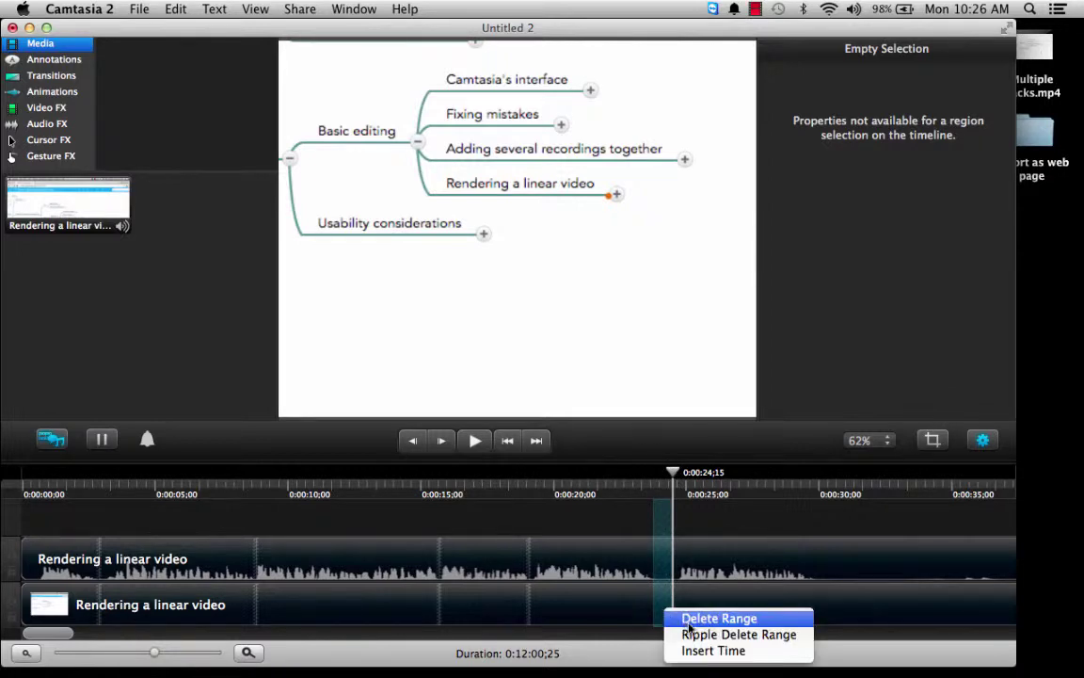
pyautogui.click(685, 633)
# Listen to the speech on either side of the next long pause and ripple delete the range from 0:00:29;09 to 0:00:45;11
pyautogui.click(603, 500)
pyautogui.click(476, 441)
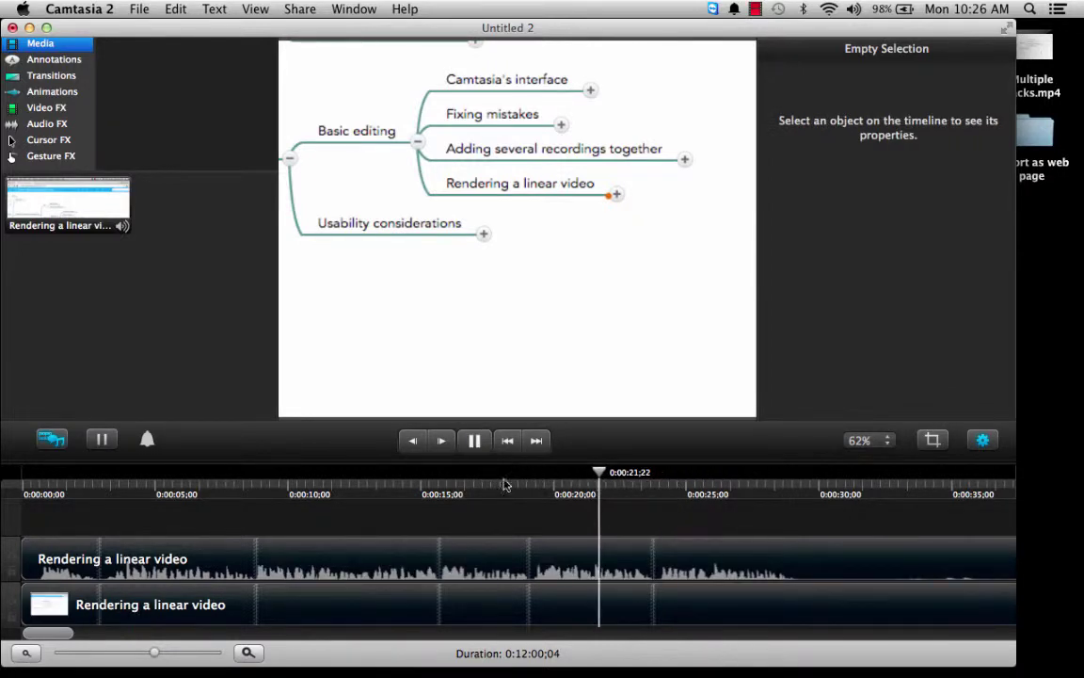
pyautogui.moveTo(67, 635); pyautogui.dragTo(93, 638)
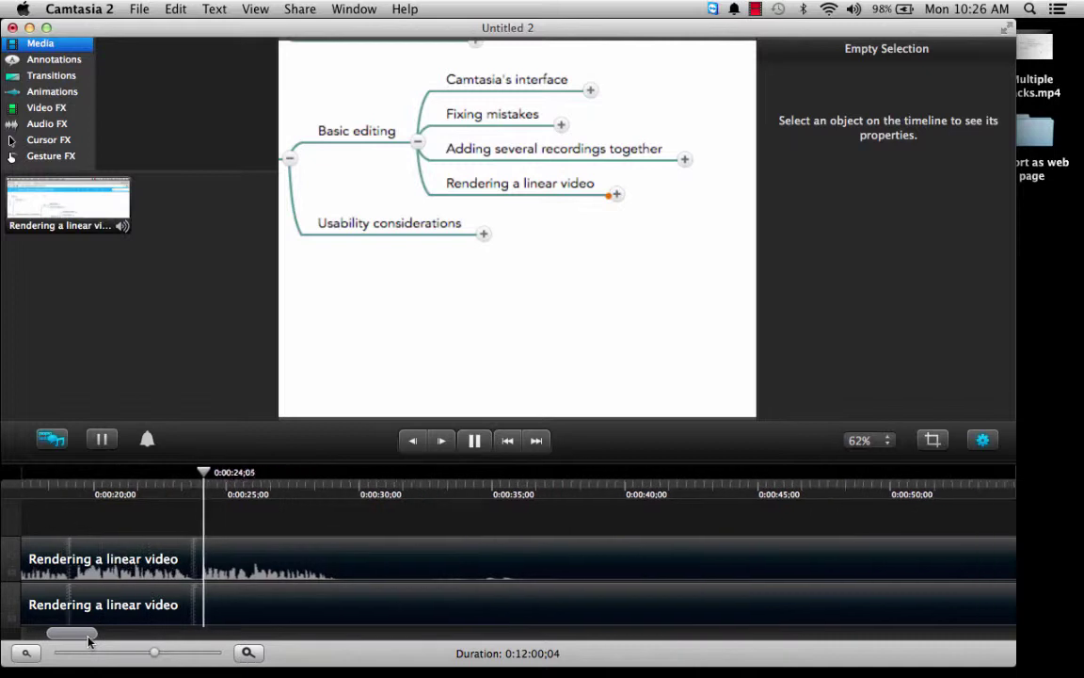
pyautogui.click(476, 441)
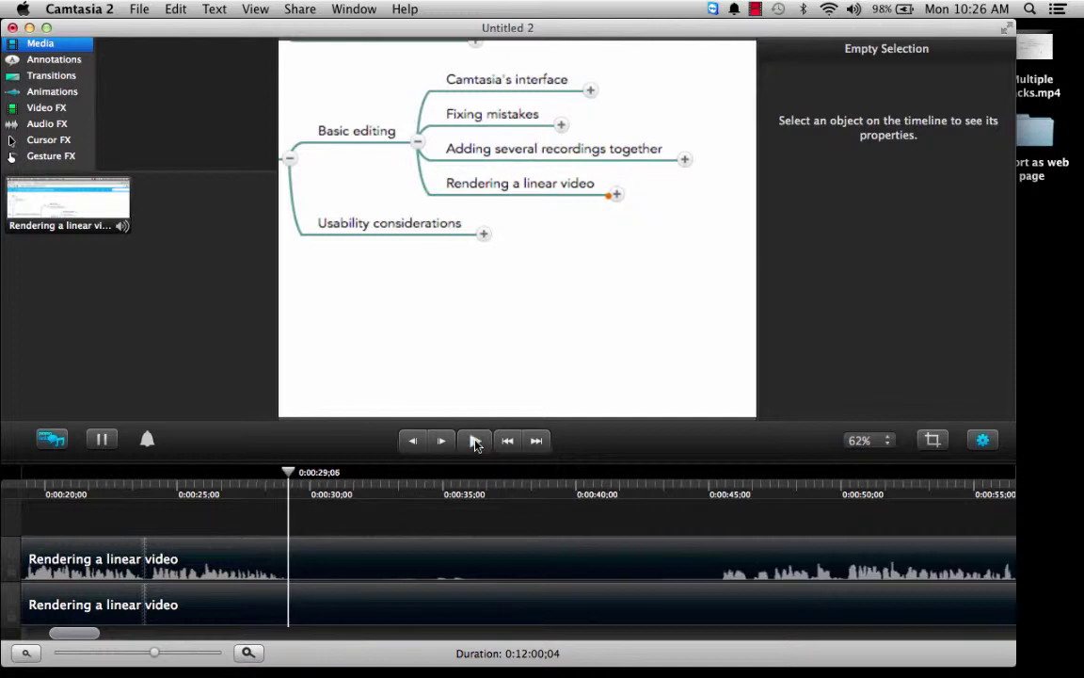
pyautogui.click(711, 505)
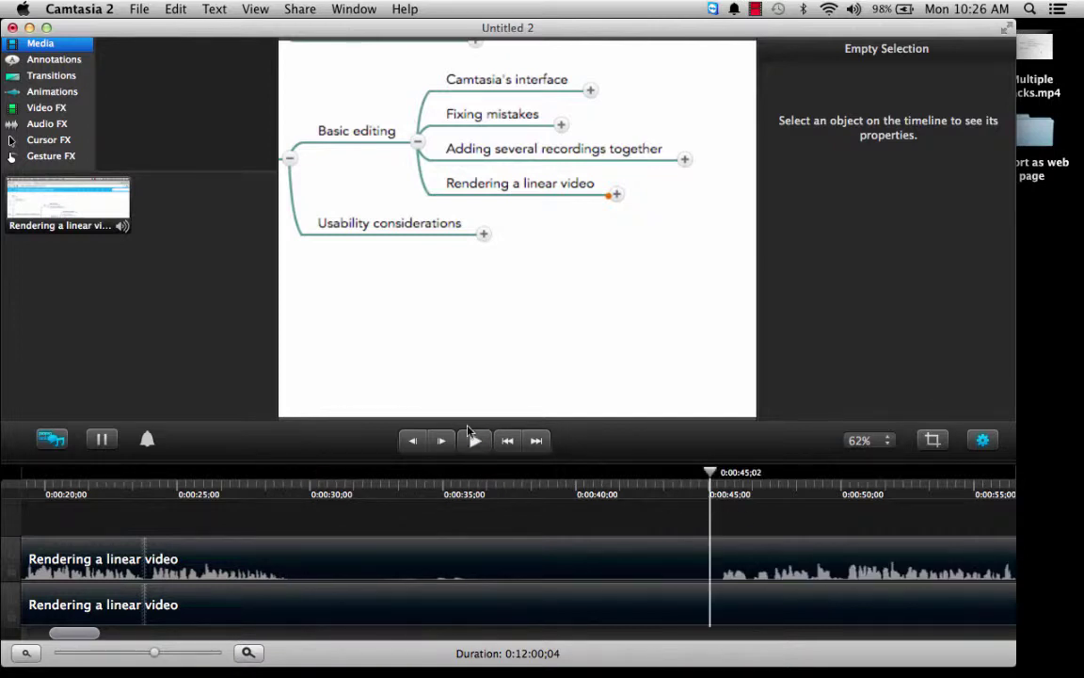
pyautogui.click(475, 440)
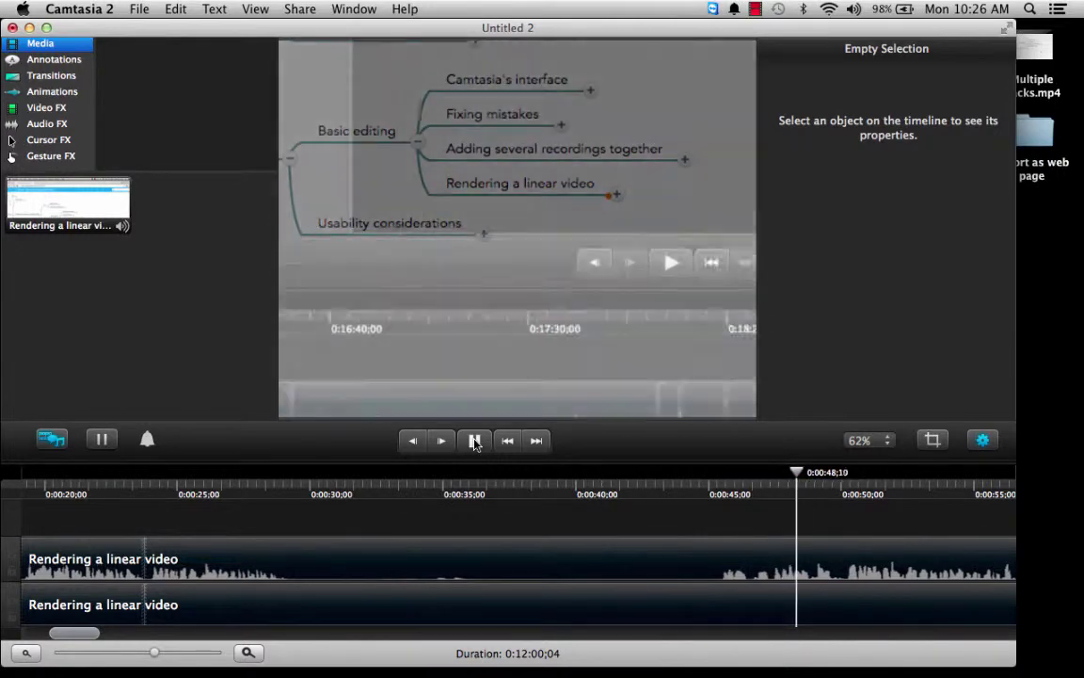
pyautogui.click(475, 440)
pyautogui.click(329, 496)
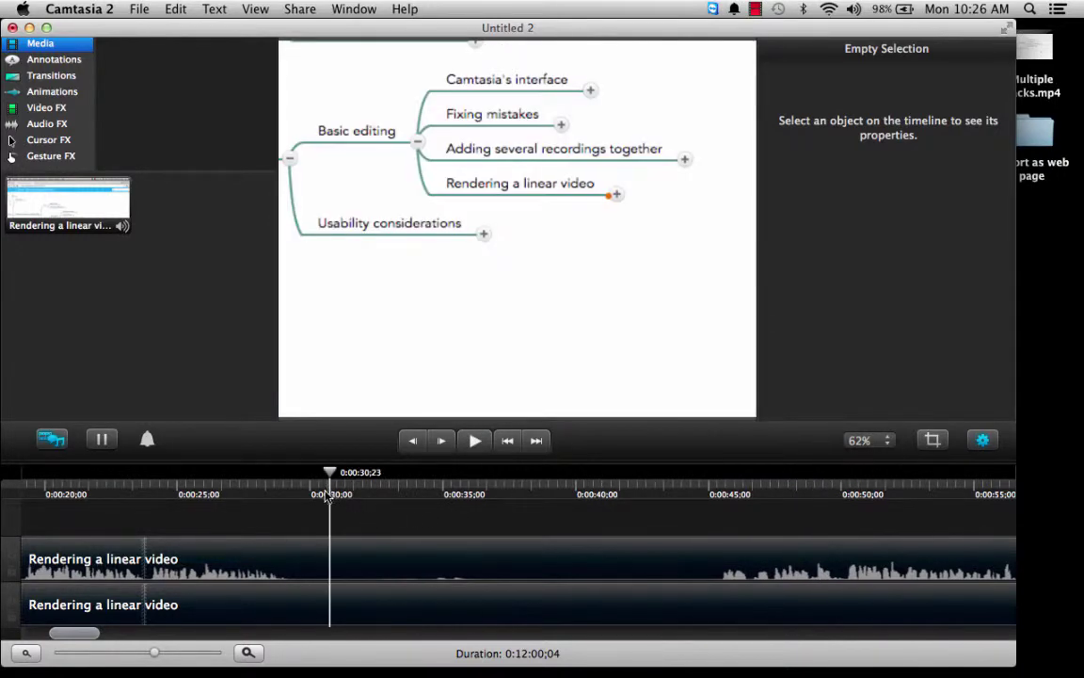
pyautogui.moveTo(332, 478); pyautogui.dragTo(718, 520)
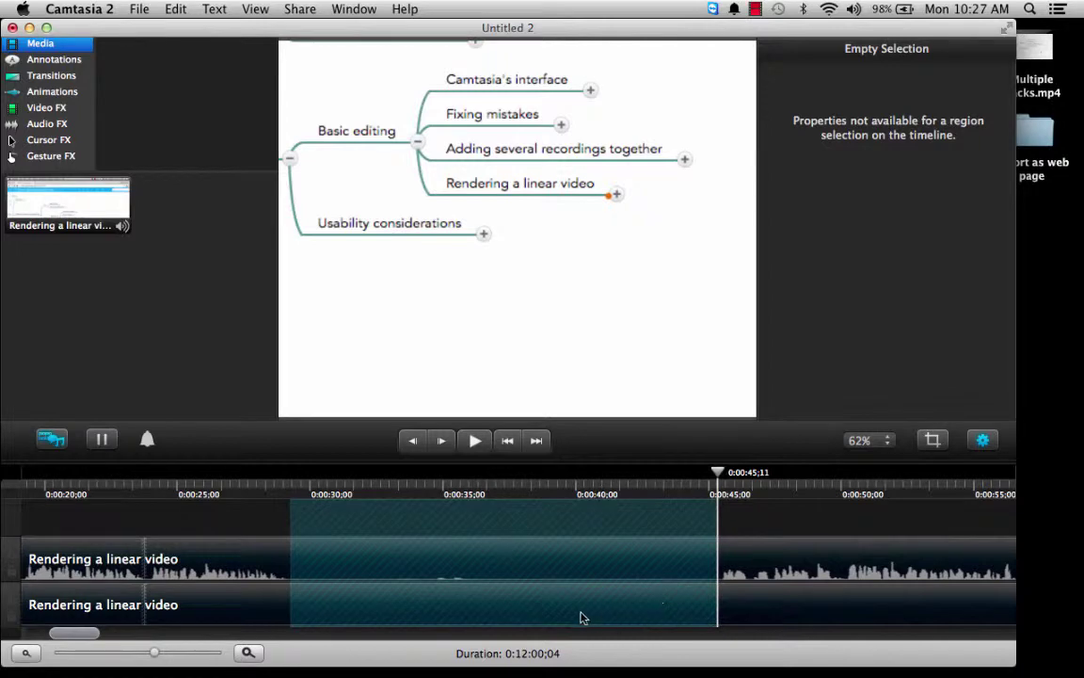
pyautogui.rightClick(451, 612)
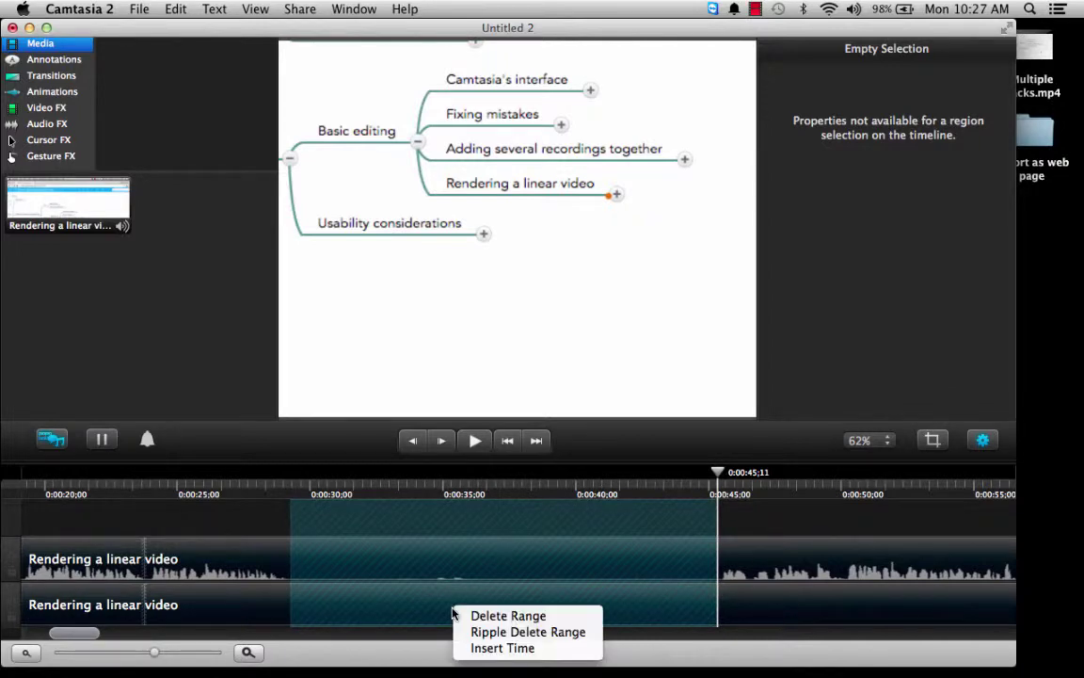
pyautogui.click(491, 630)
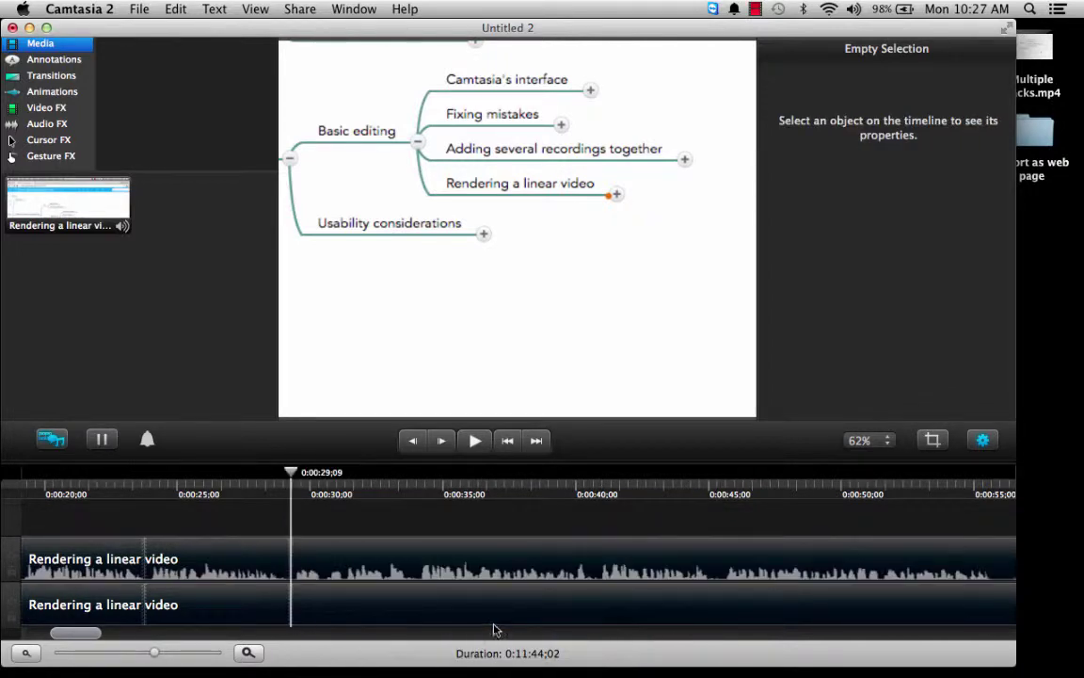
# Play on from 0:00:29;09 and add a Zoom Out animation to the video clip just before 0:00:33;17
pyautogui.click(474, 441)
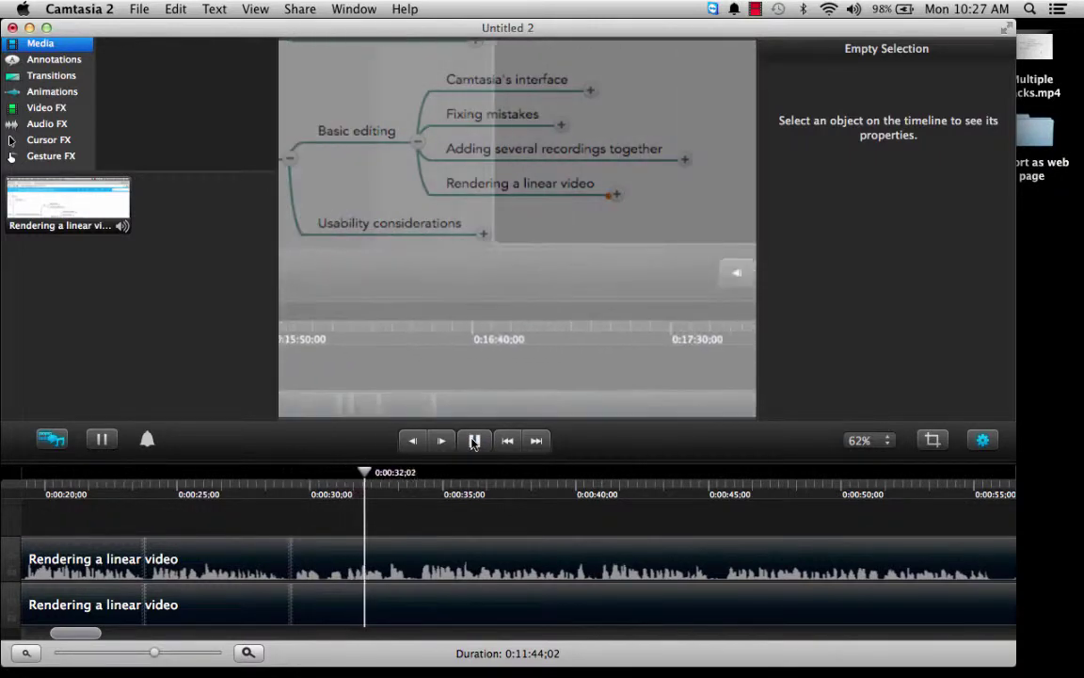
pyautogui.click(475, 440)
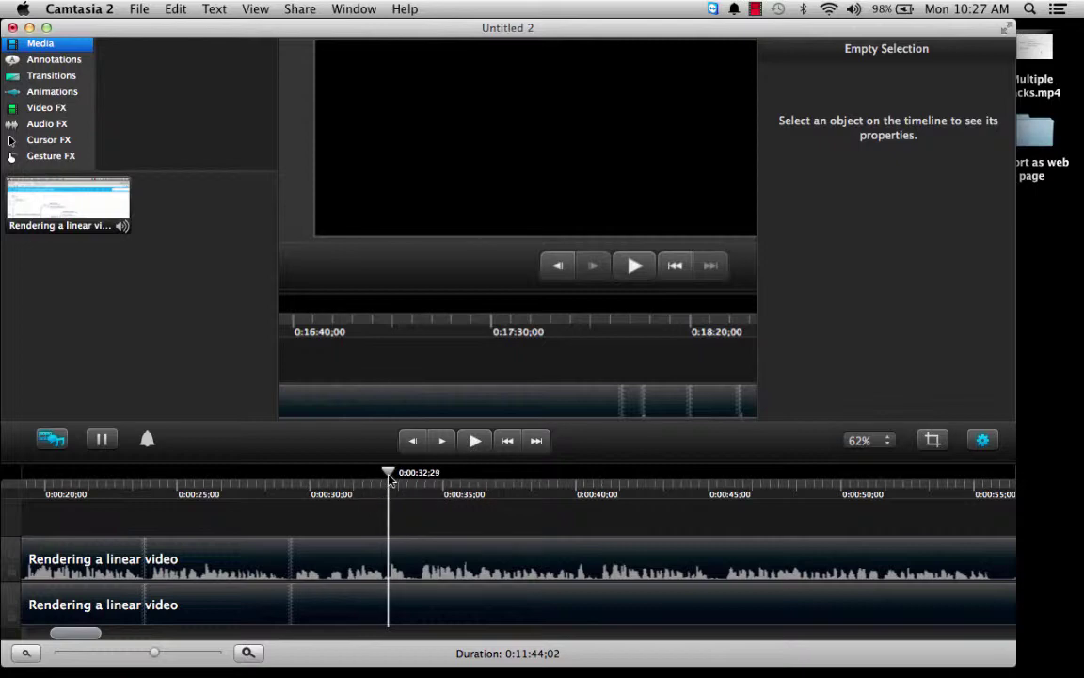
pyautogui.moveTo(389, 476); pyautogui.dragTo(406, 477)
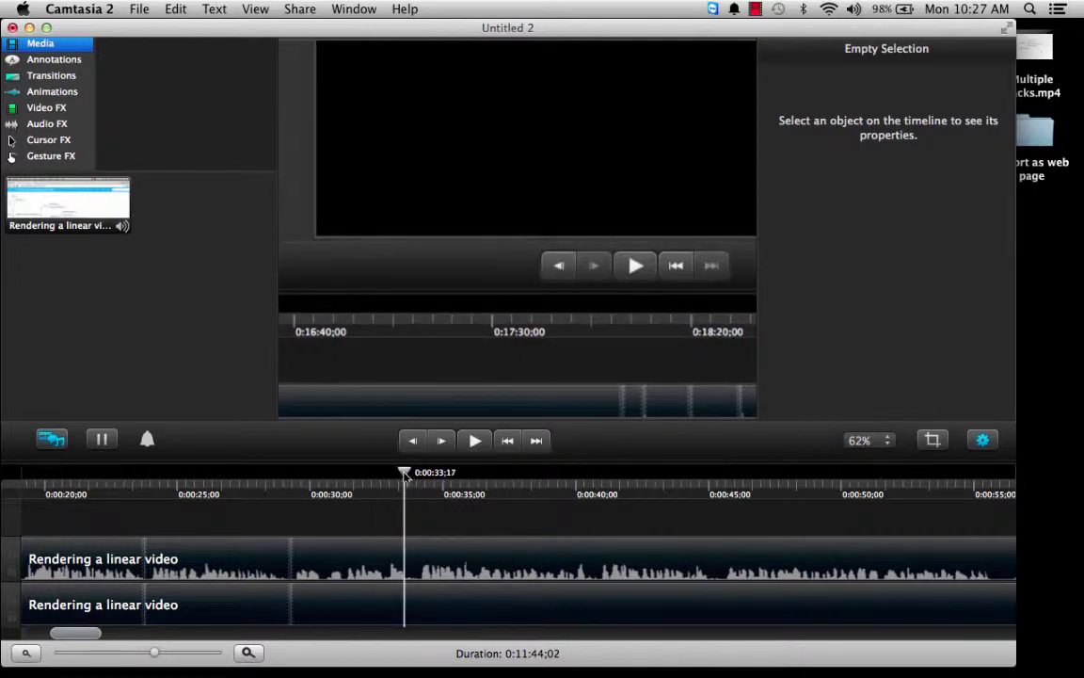
pyautogui.click(52, 77)
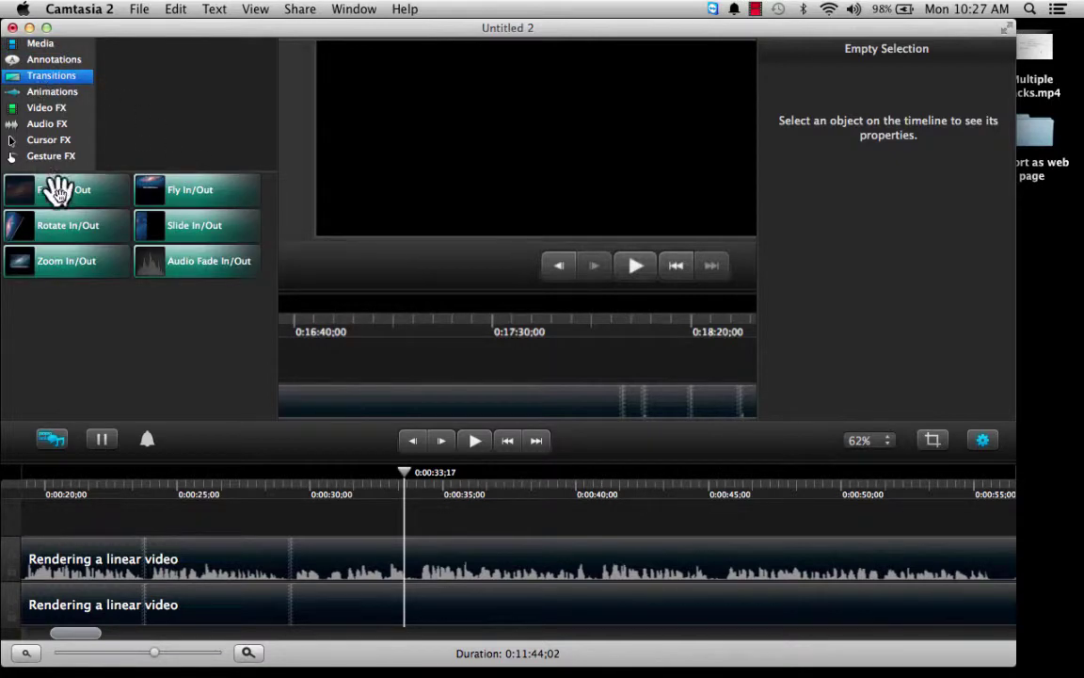
pyautogui.click(44, 93)
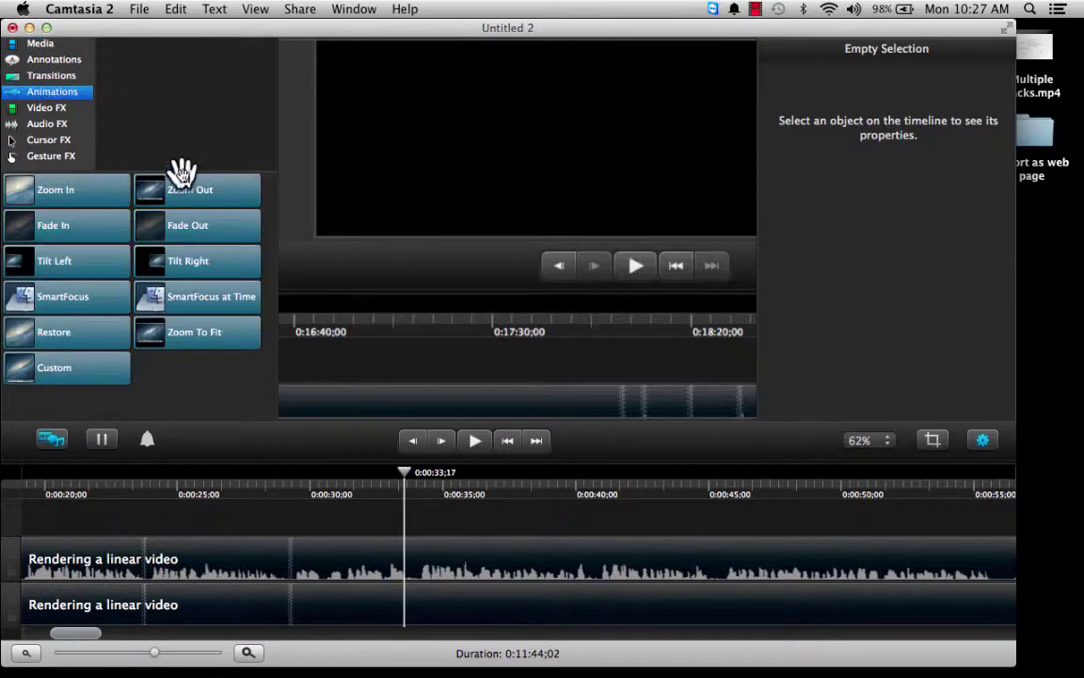
pyautogui.moveTo(179, 187)
pyautogui.mouseDown()
pyautogui.moveTo(385, 467)
pyautogui.moveTo(403, 619)
pyautogui.moveTo(394, 608)
pyautogui.mouseUp()
# Play back the Zoom Out animation from just before its start to 0:00:35;23
pyautogui.click(377, 501)
pyautogui.click(472, 442)
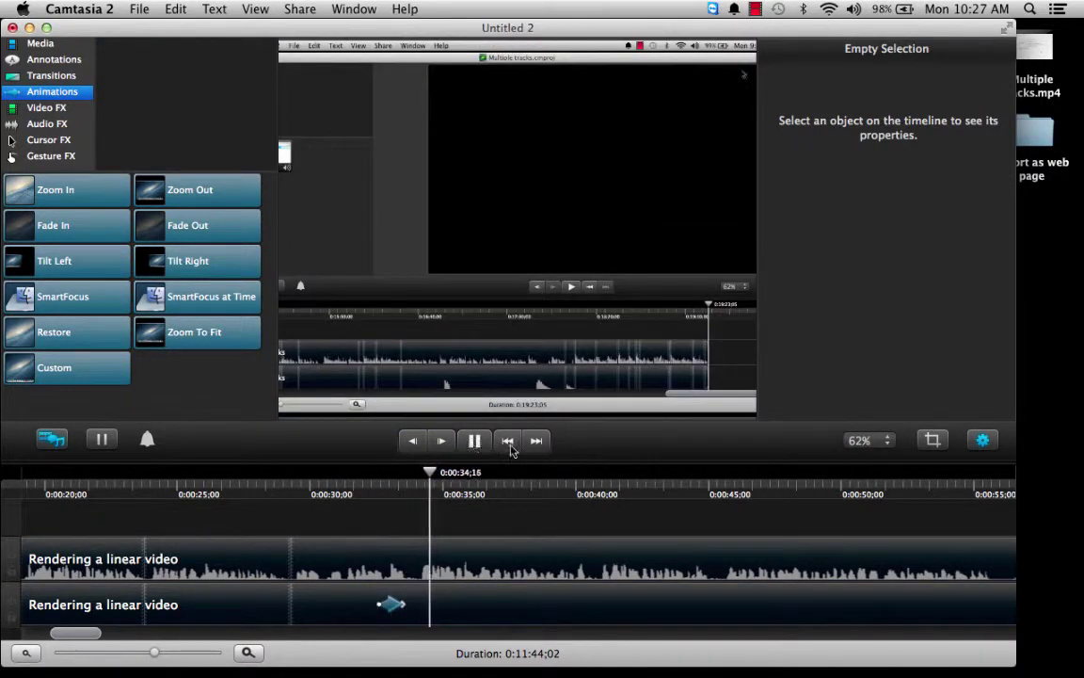
pyautogui.press('space')
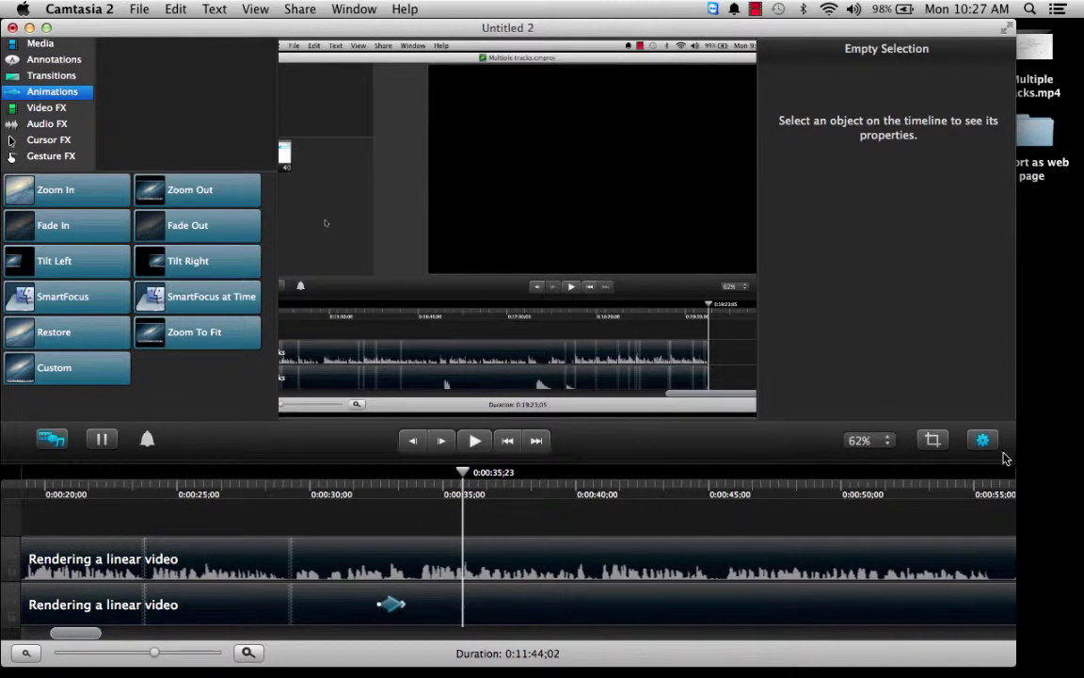
# Widen the editor window, hide the properties and play on from 0:00:35;23 to 0:00:46;10
pyautogui.moveTo(1017, 661); pyautogui.dragTo(1074, 666)
pyautogui.click(1040, 444)
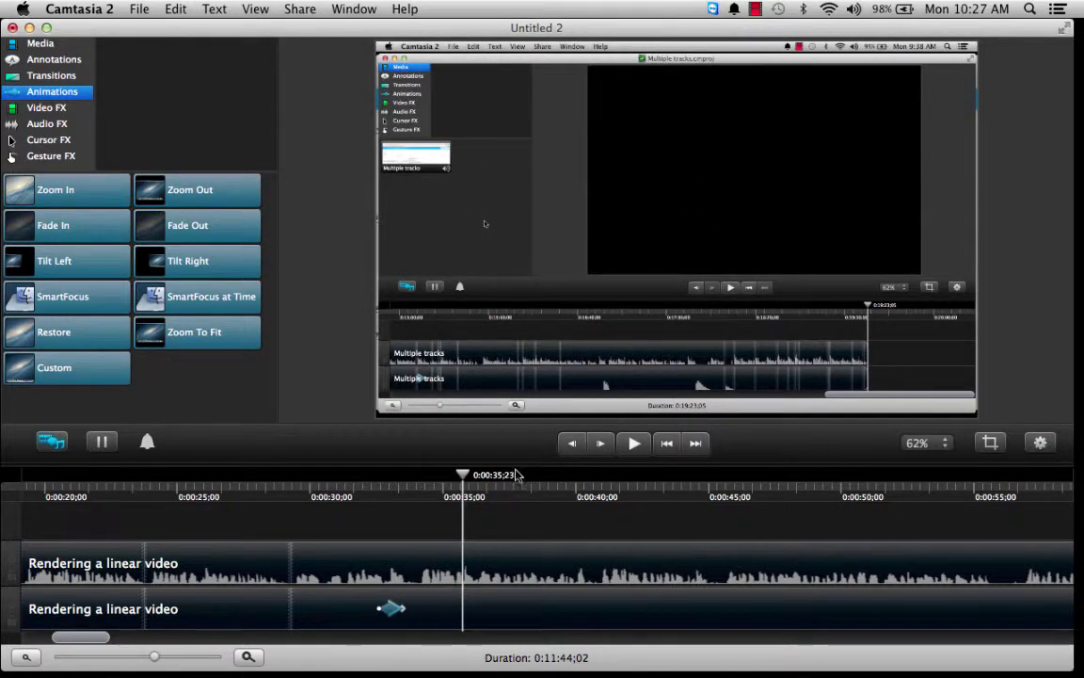
pyautogui.click(636, 452)
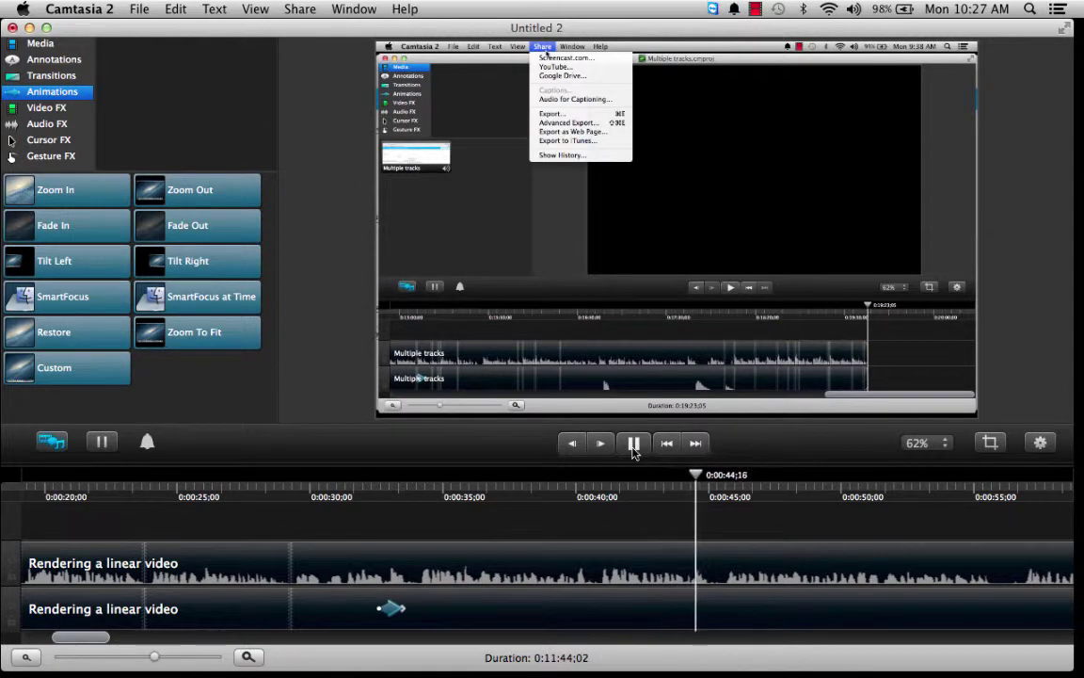
pyautogui.click(635, 445)
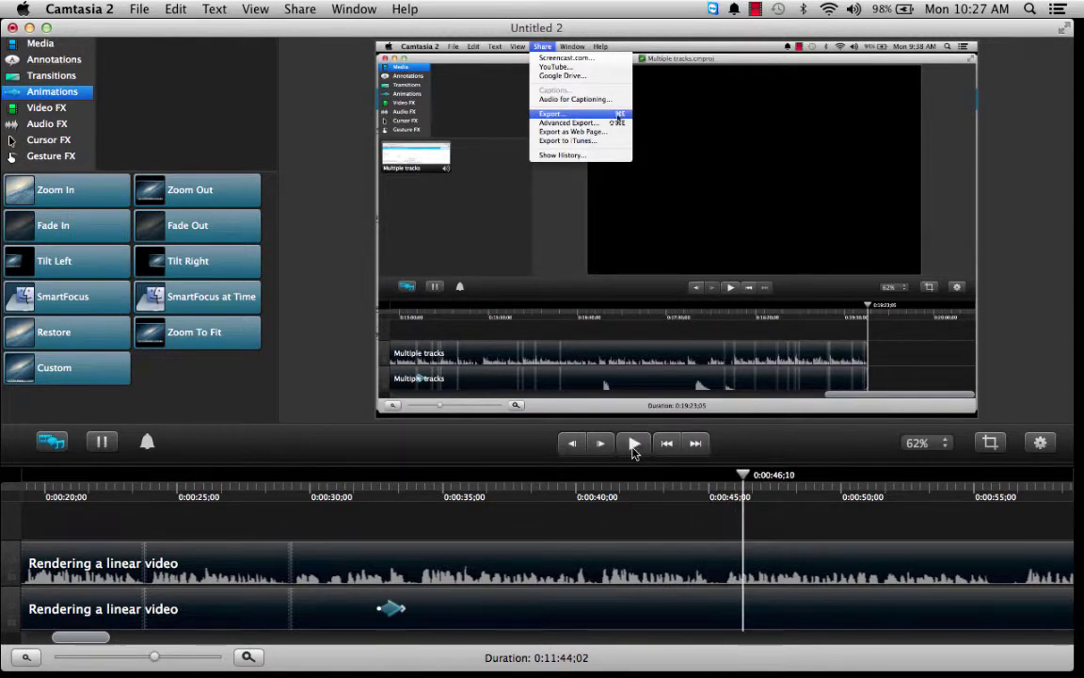
# Add a Zoom In animation to the video clip just before 0:00:45;00 and show the clip's properties
pyautogui.moveTo(745, 478); pyautogui.dragTo(713, 492)
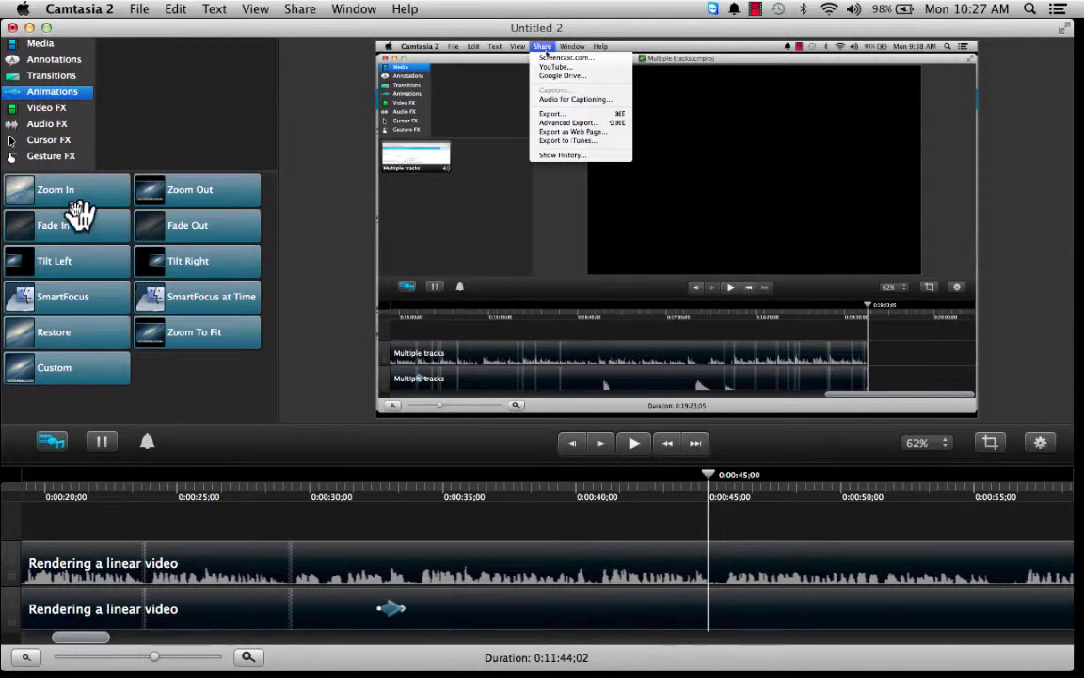
pyautogui.moveTo(74, 195)
pyautogui.mouseDown()
pyautogui.moveTo(666, 617)
pyautogui.moveTo(695, 612)
pyautogui.mouseUp()
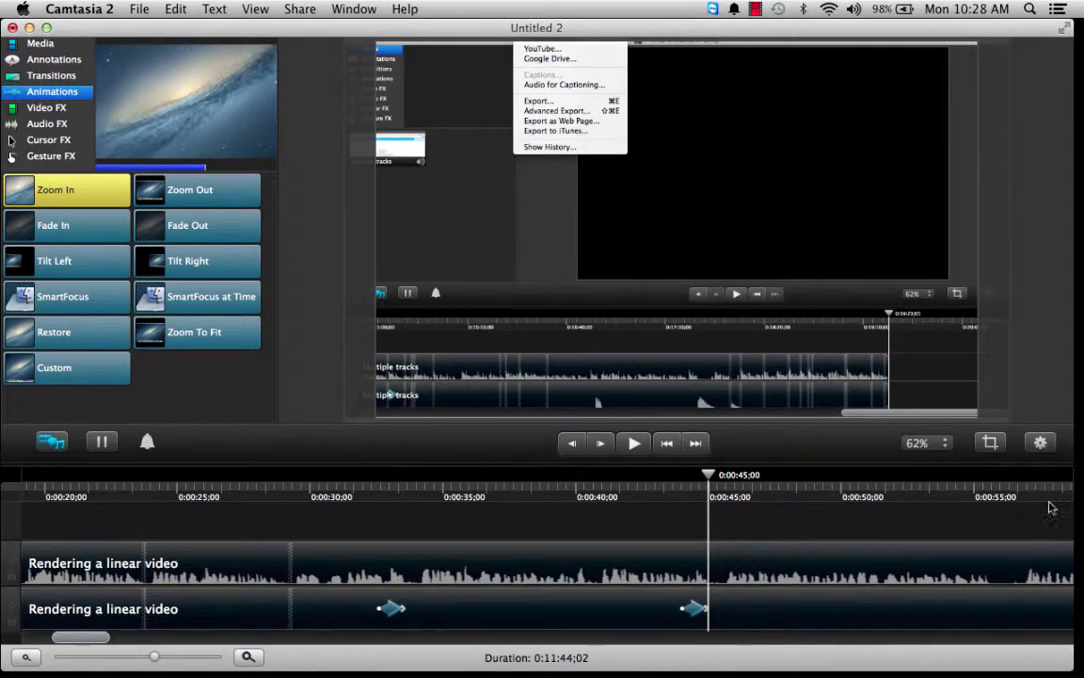
pyautogui.click(1040, 448)
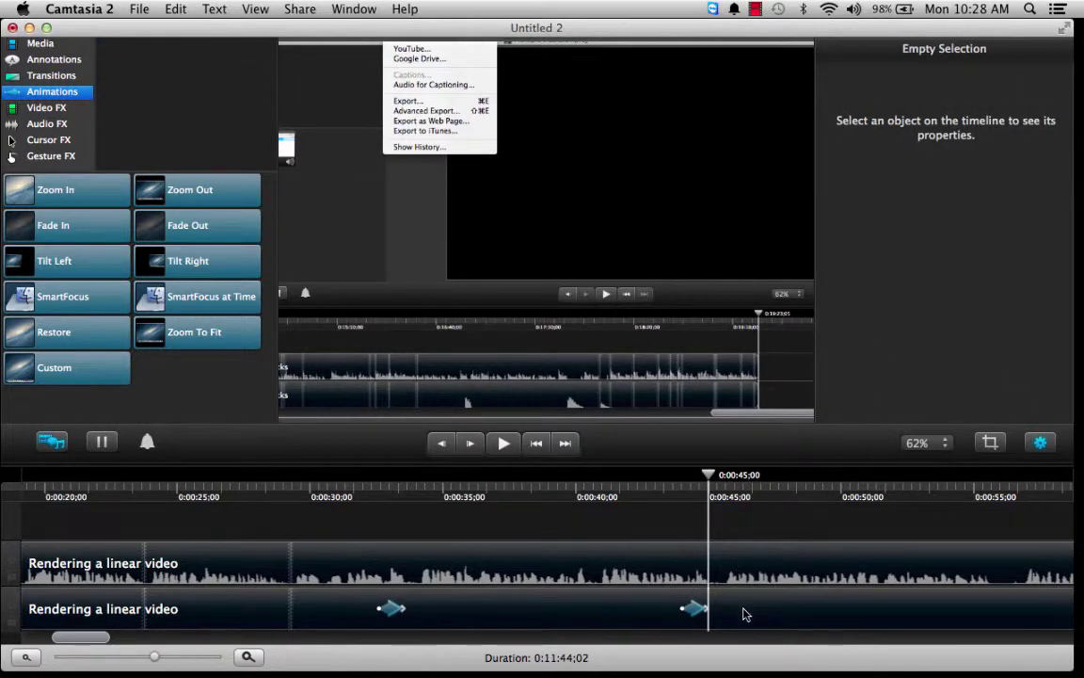
pyautogui.click(744, 614)
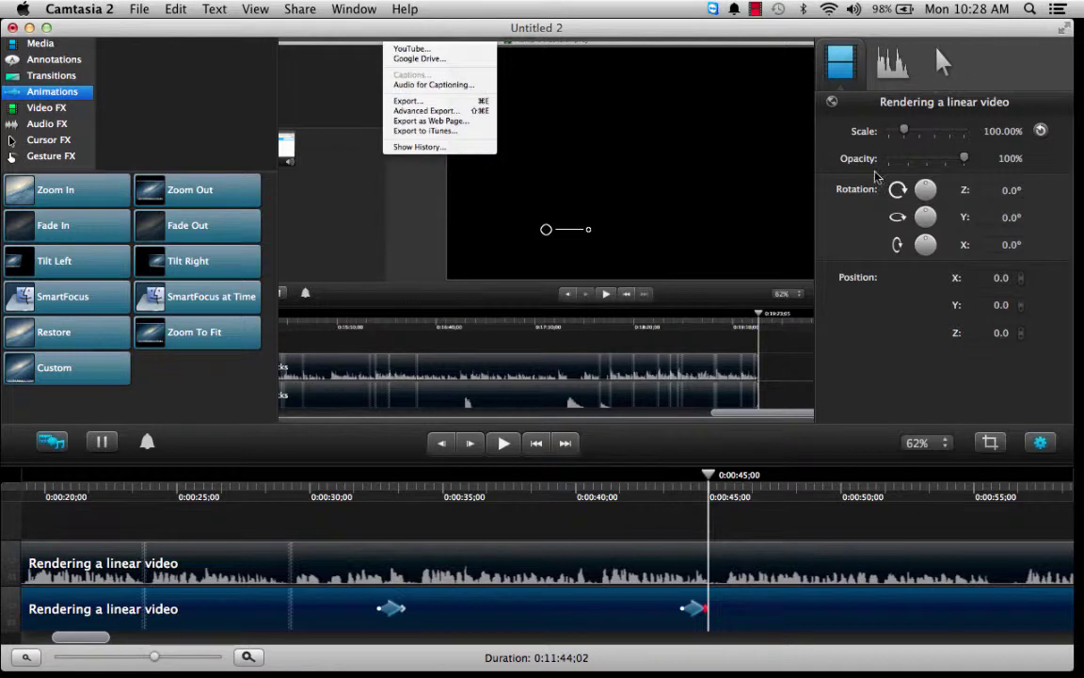
# Scale the video clip to 153.67% at 0:00:45;00, move it so the Share menu fills the canvas, and hide the properties
pyautogui.moveTo(905, 131); pyautogui.dragTo(913, 132)
pyautogui.moveTo(535, 133); pyautogui.dragTo(649, 281)
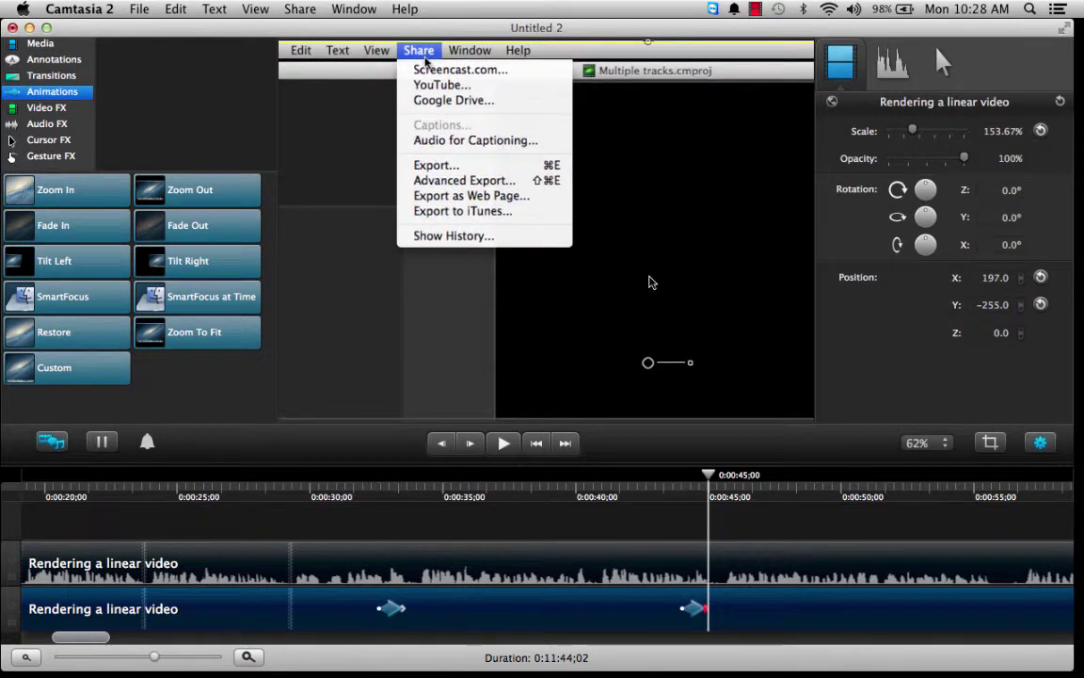
pyautogui.click(1040, 450)
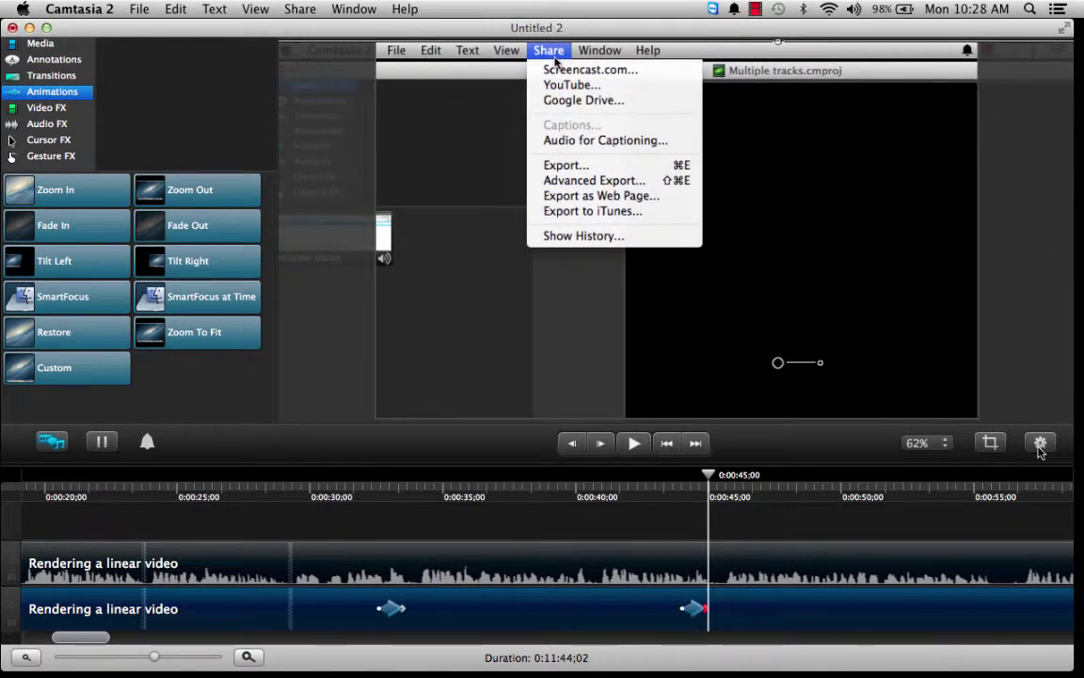
pyautogui.moveTo(893, 340); pyautogui.dragTo(854, 341)
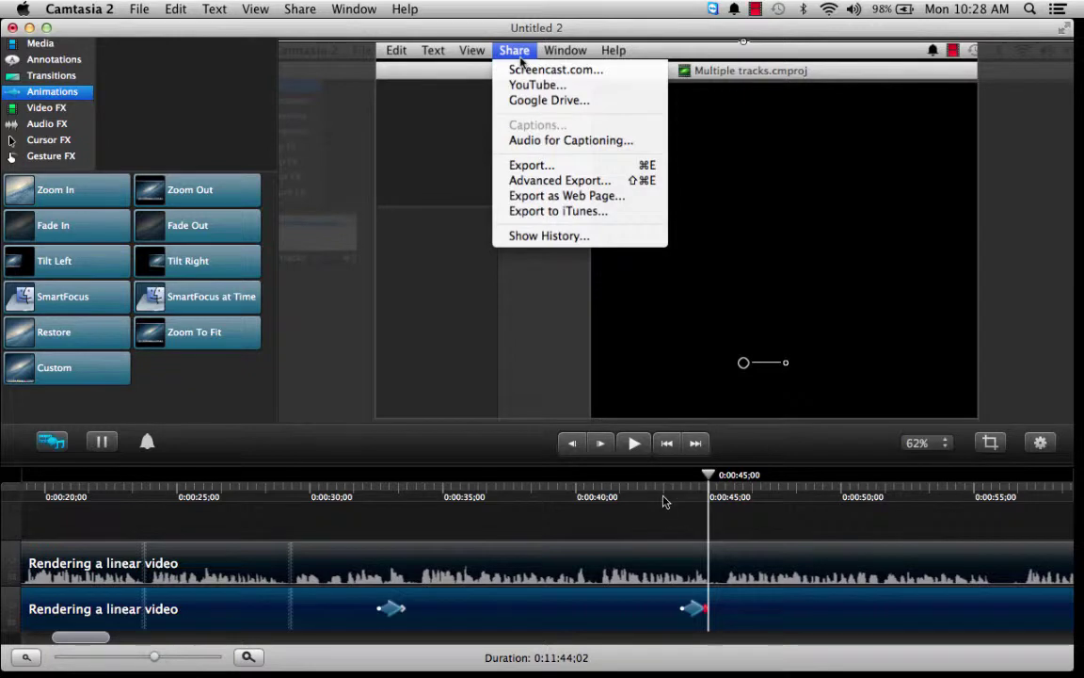
# Play back the Zoom In animation from just before its start and on to 0:00:57;23
pyautogui.click(664, 501)
pyautogui.click(634, 442)
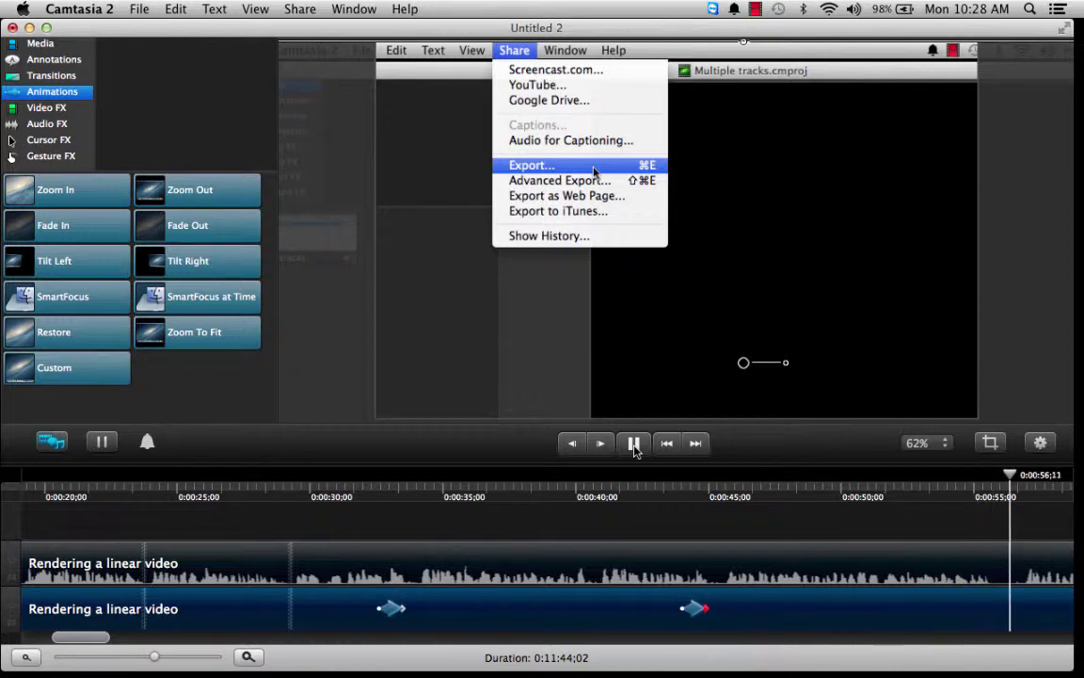
pyautogui.press('space')
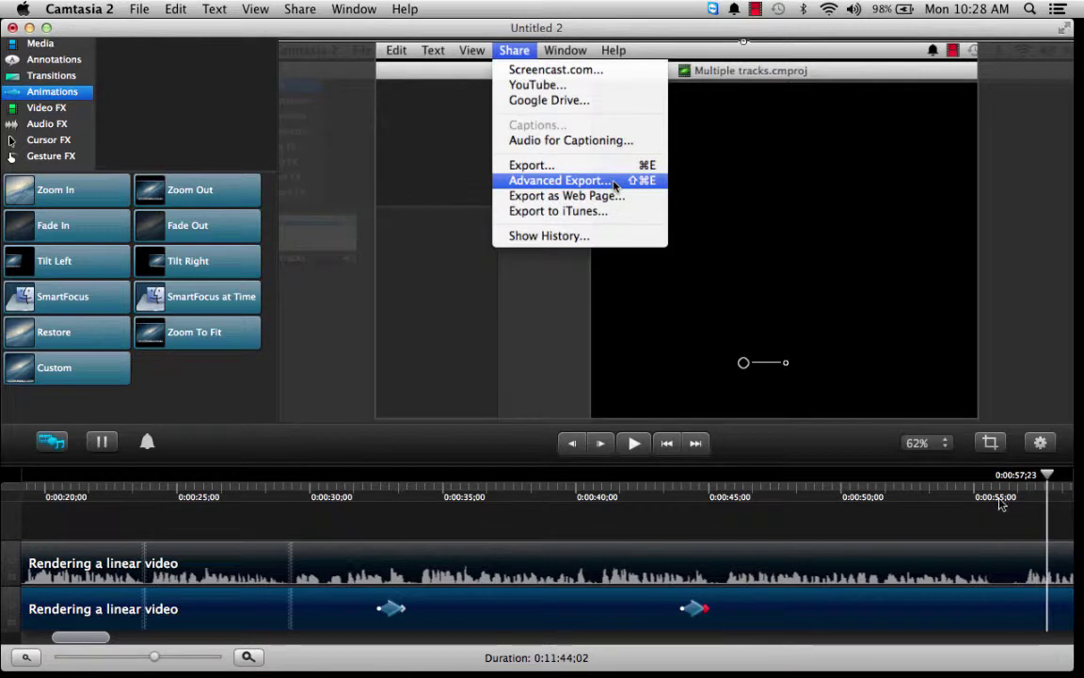
# Ripple delete the silent pause from 0:00:55;23 to 0:00:56;23 on both tracks
pyautogui.click(998, 495)
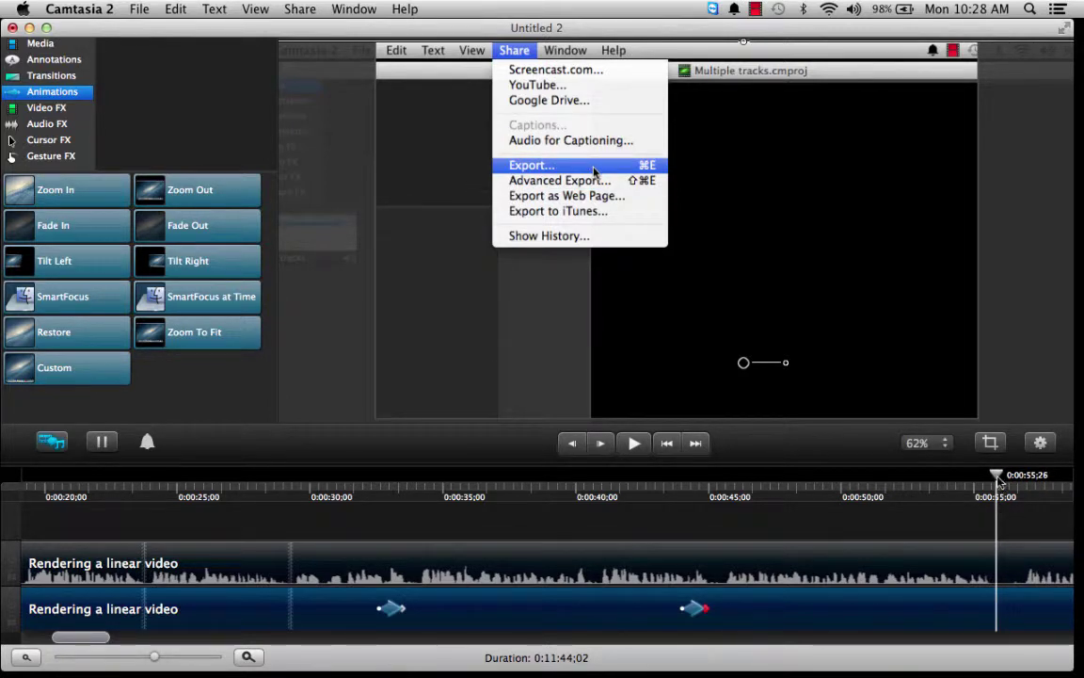
pyautogui.moveTo(998, 481); pyautogui.dragTo(1024, 478)
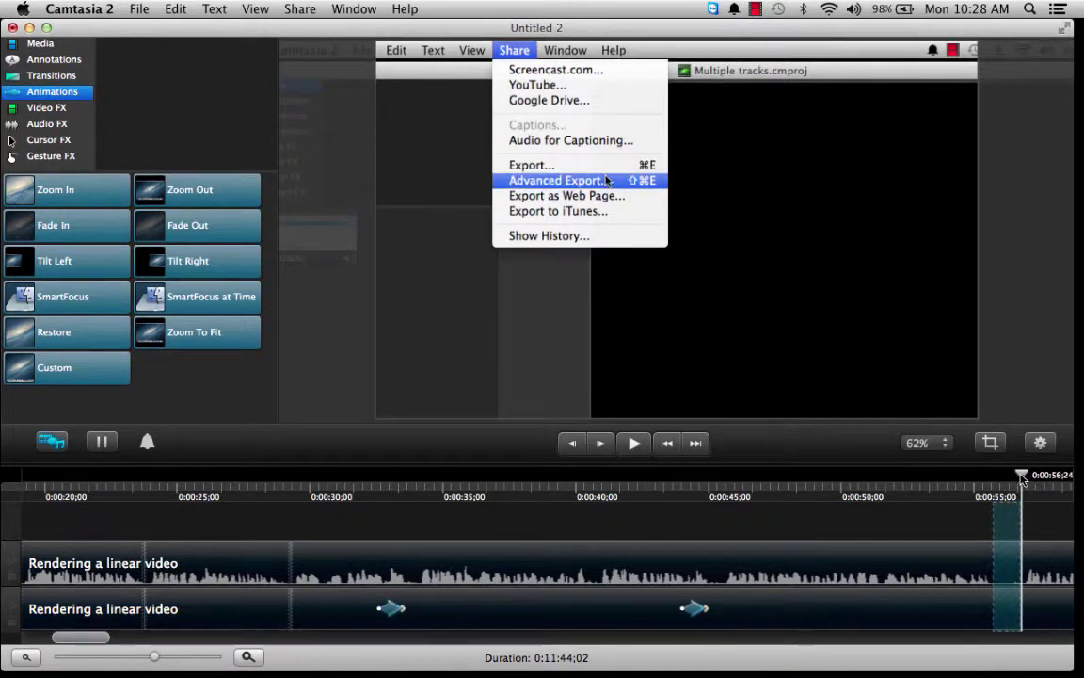
pyautogui.rightClick(1009, 621)
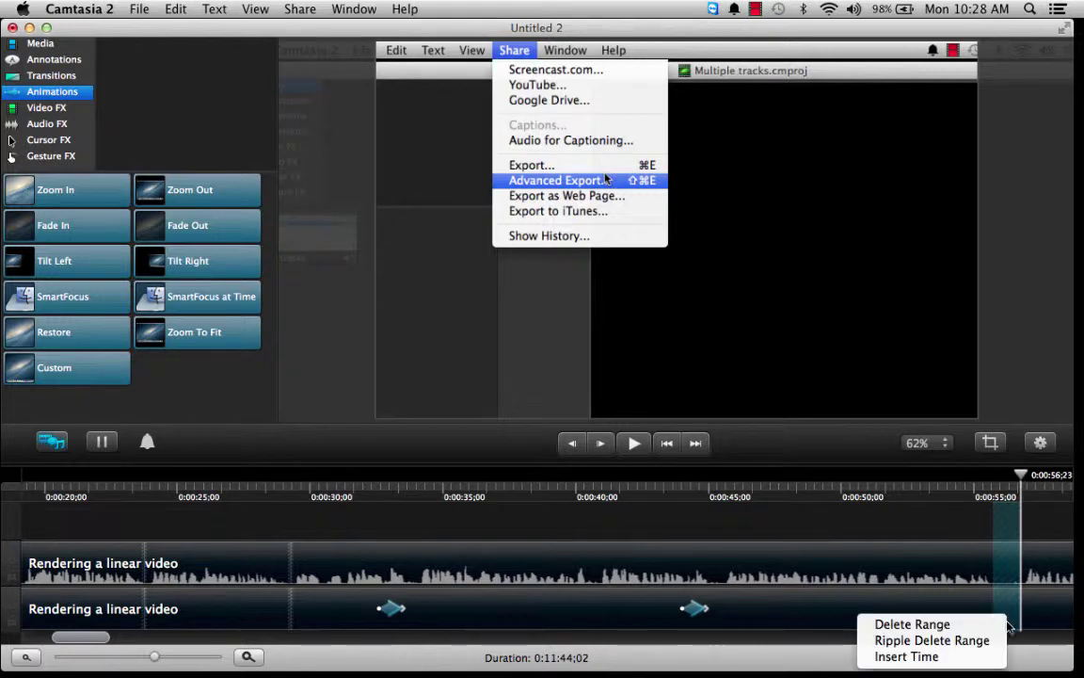
pyautogui.click(928, 639)
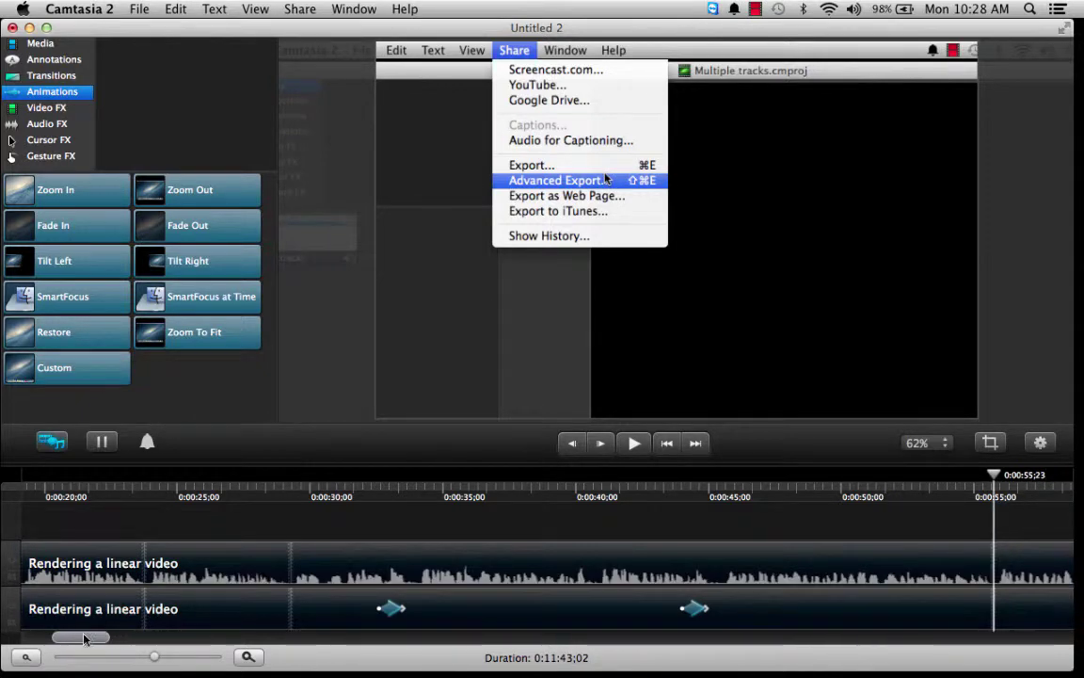
# Play on to the expanded export dialog and add a Zoom In animation to the video clip just before 0:01:01;18
pyautogui.moveTo(83, 639); pyautogui.dragTo(130, 656)
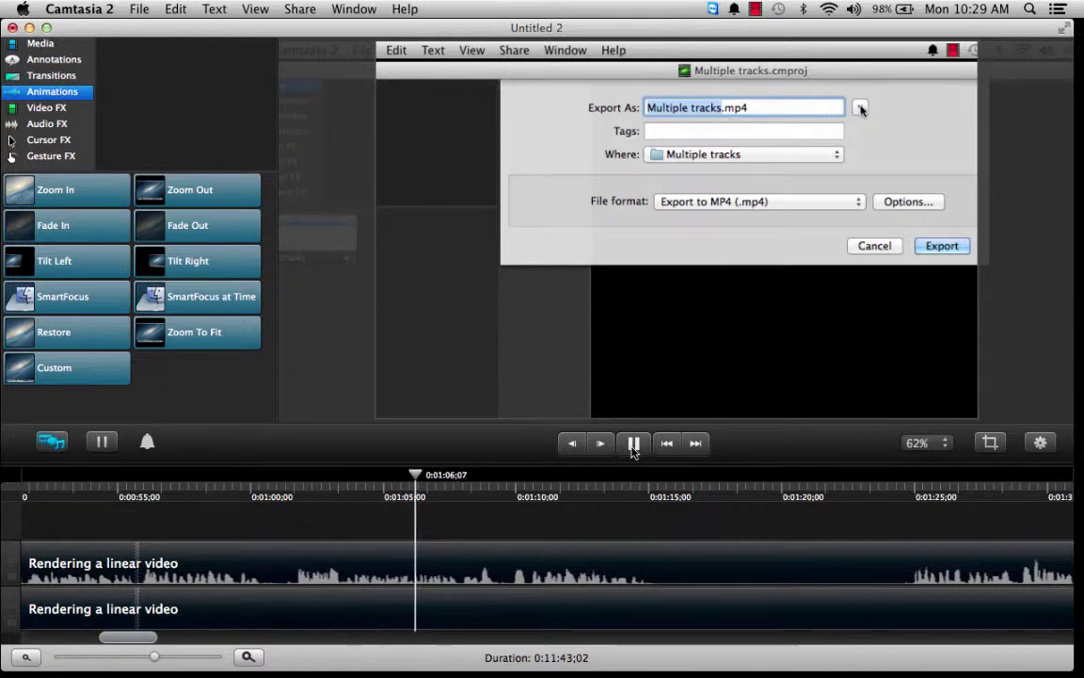
pyautogui.click(634, 451)
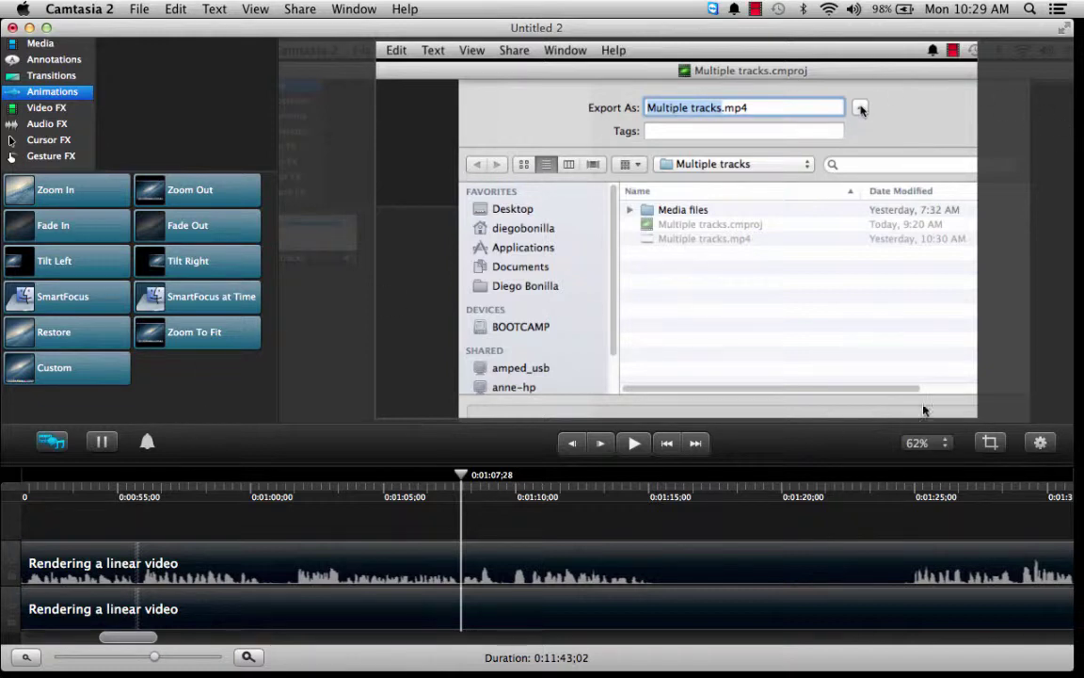
pyautogui.click(236, 501)
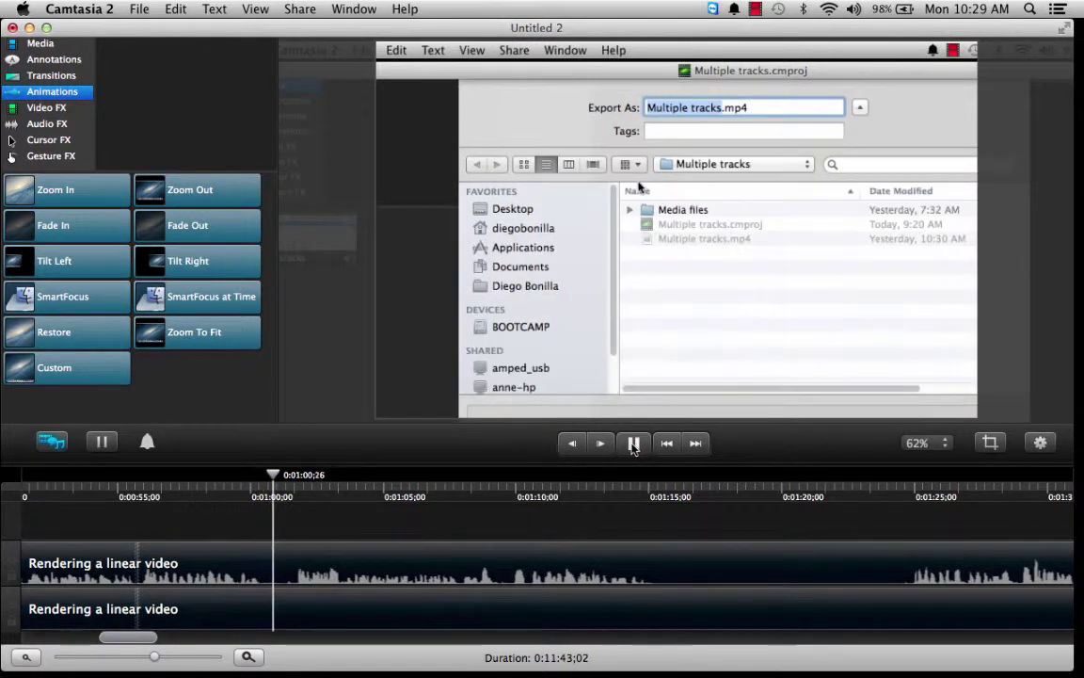
pyautogui.click(628, 446)
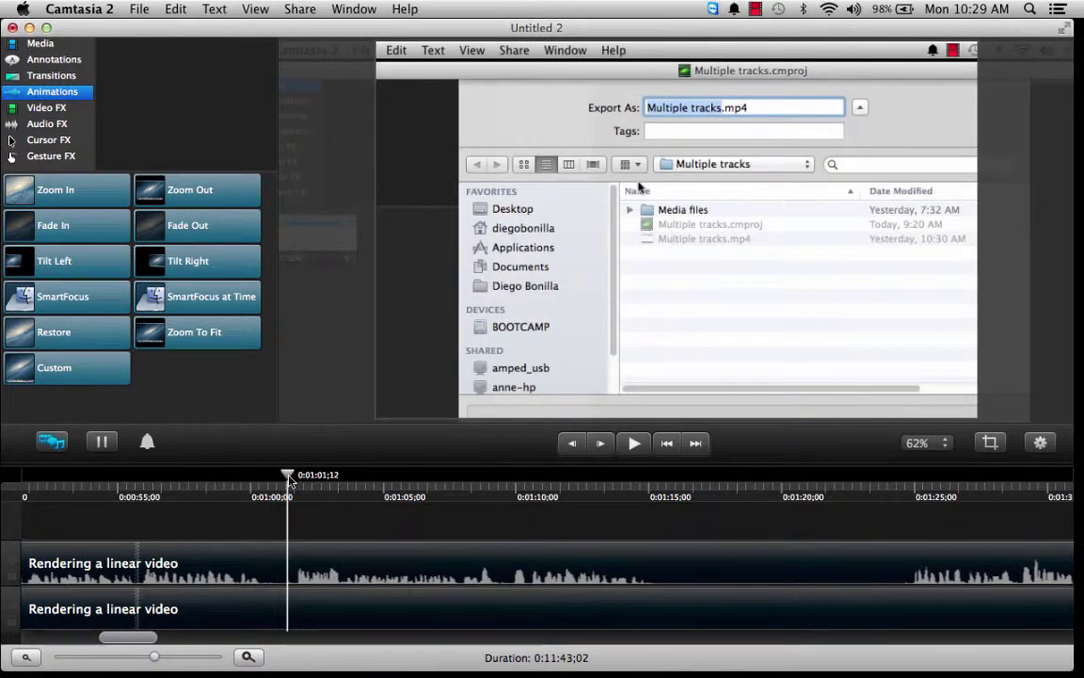
pyautogui.moveTo(290, 478); pyautogui.dragTo(296, 479)
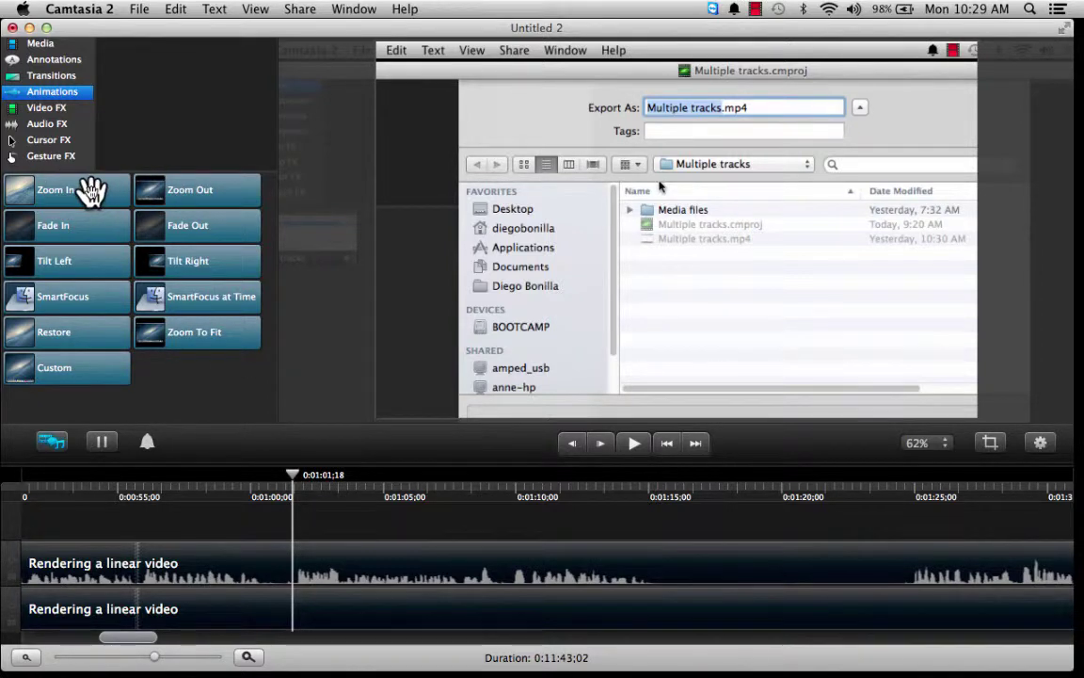
pyautogui.moveTo(89, 192); pyautogui.dragTo(294, 614)
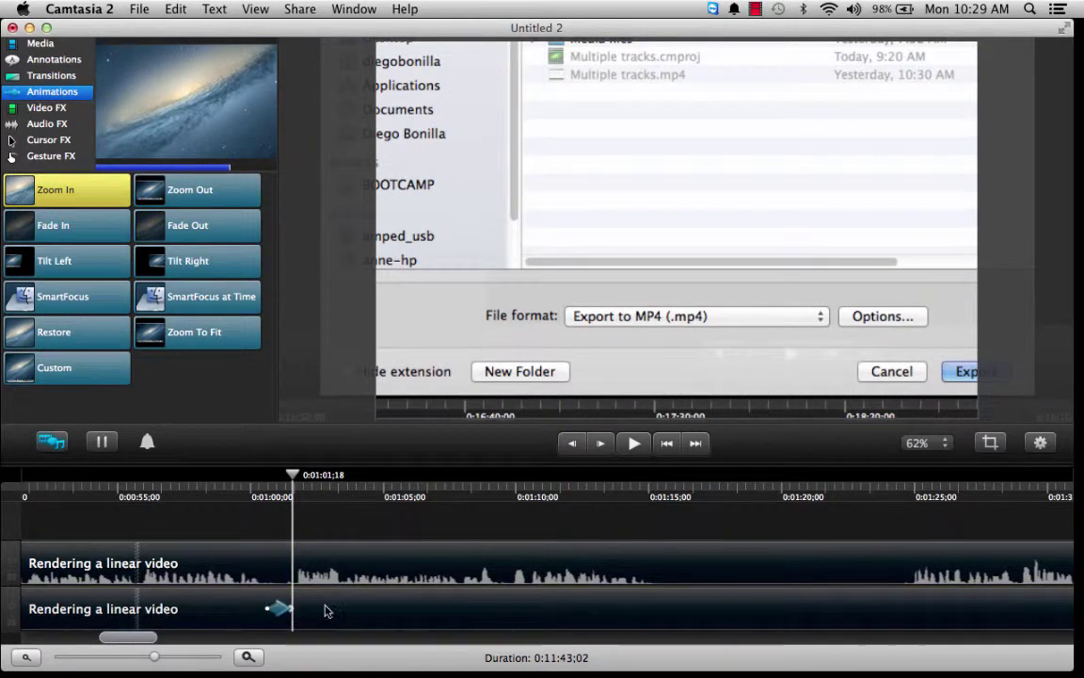
pyautogui.click(294, 614)
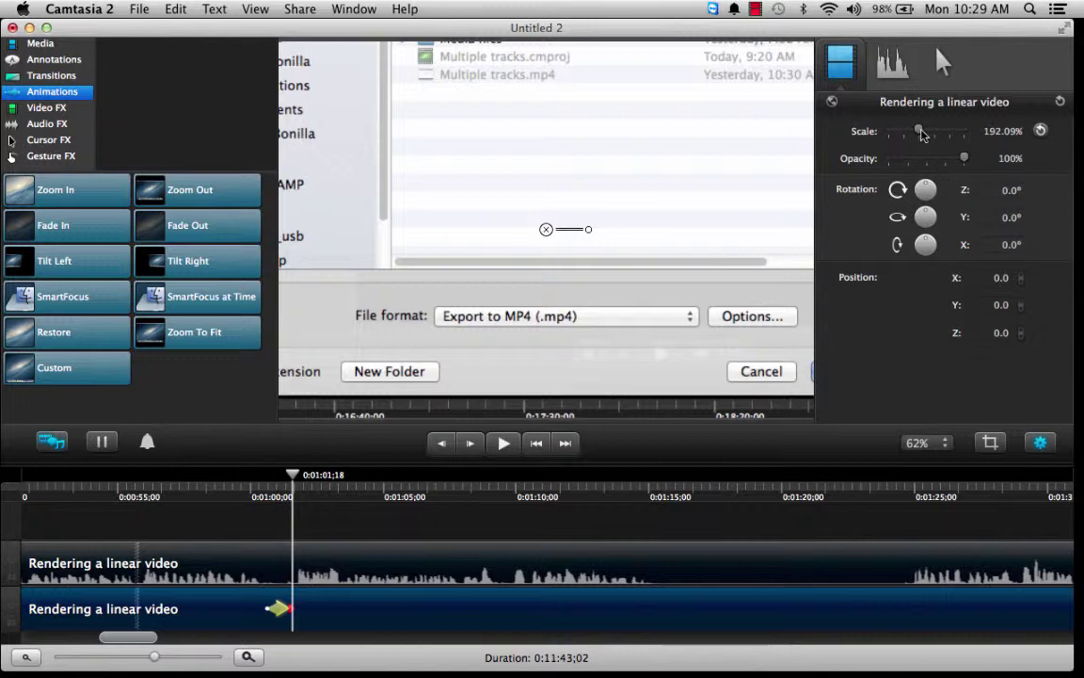
# Scale the clip to 139.07% at 0:01:01;18 and move it down so the whole export dialog fits the canvas
pyautogui.moveTo(918, 131); pyautogui.dragTo(918, 138)
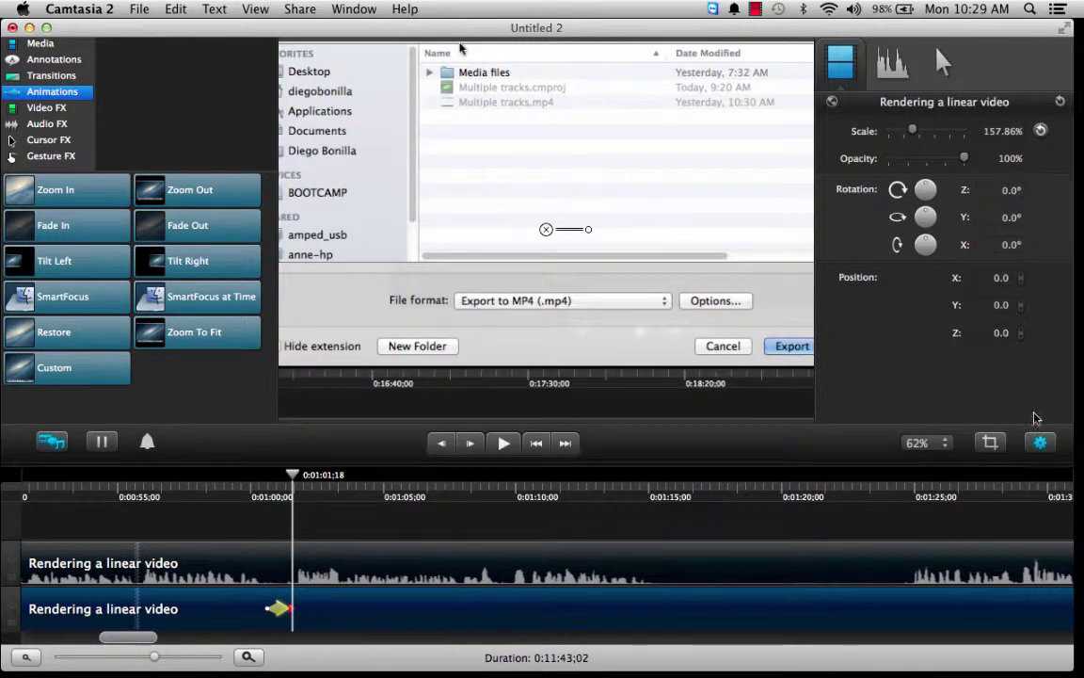
pyautogui.click(1040, 443)
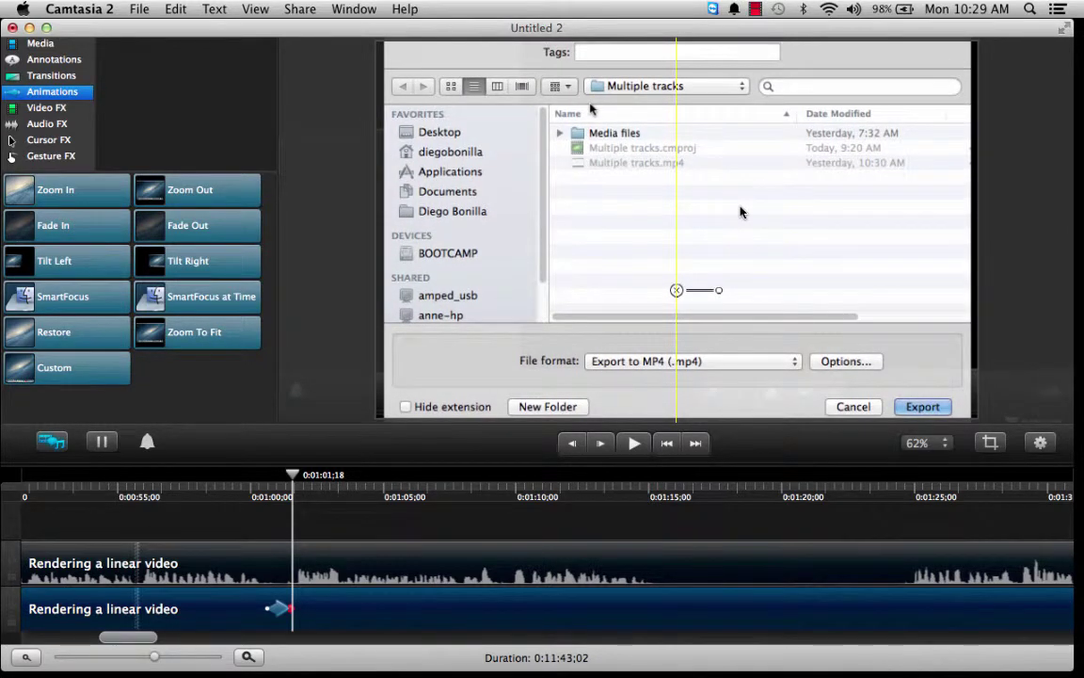
pyautogui.click(1041, 443)
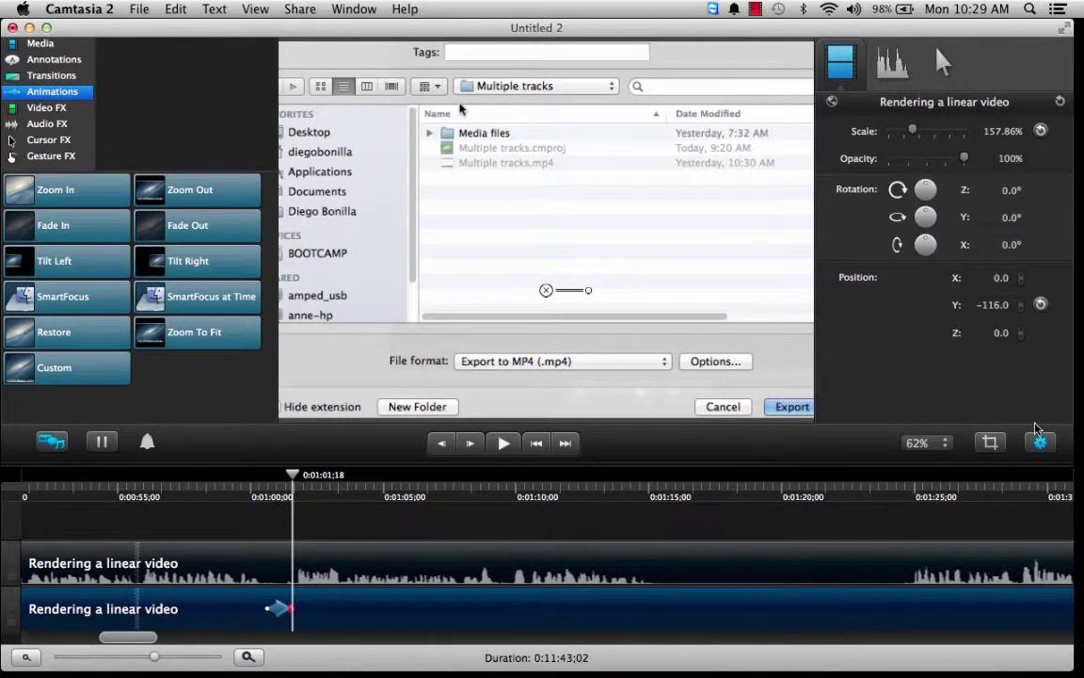
pyautogui.moveTo(914, 132); pyautogui.dragTo(912, 135)
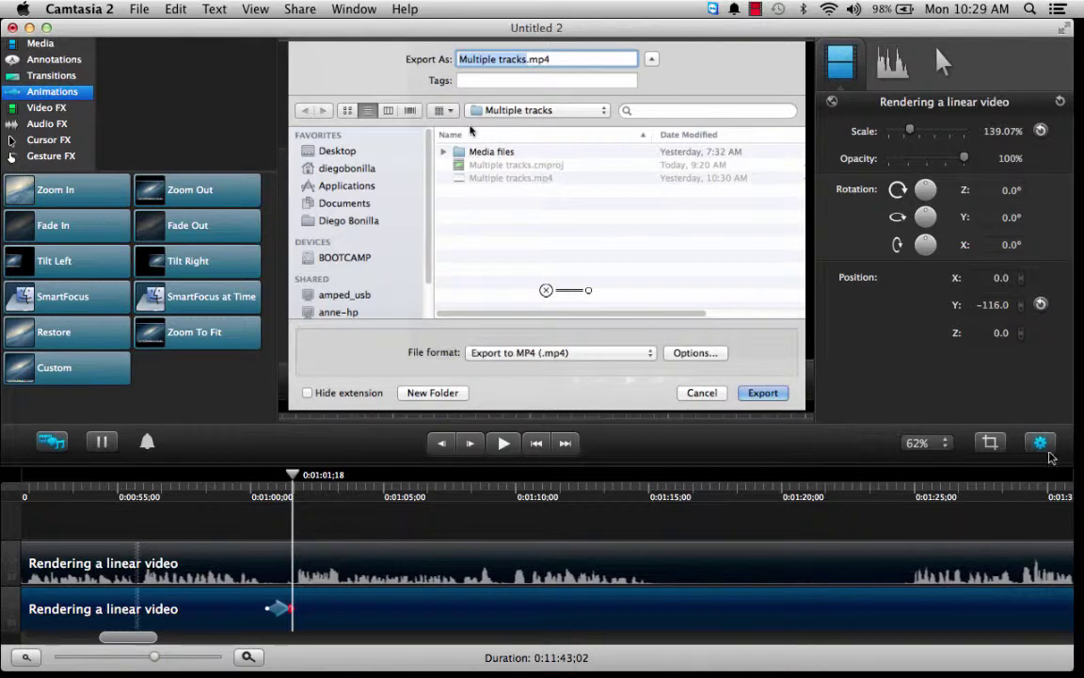
pyautogui.click(1041, 442)
pyautogui.moveTo(776, 198)
pyautogui.mouseDown()
pyautogui.moveTo(773, 217)
pyautogui.moveTo(770, 207)
pyautogui.mouseUp()
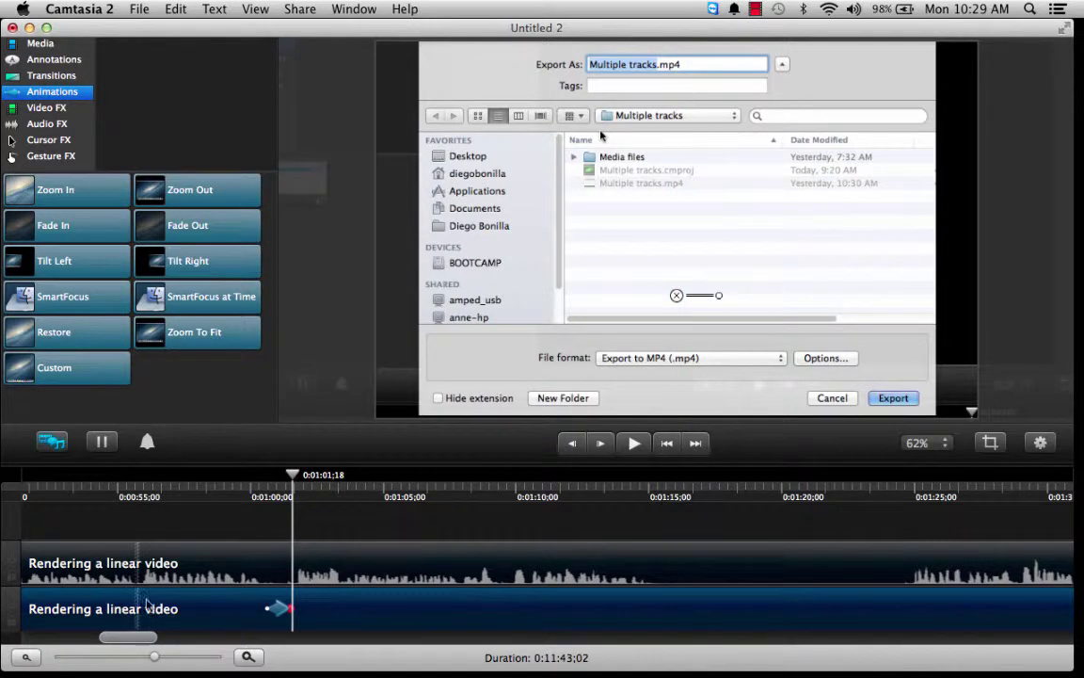
# Play through the Zoom In and add another Zoom In animation to the video clip just before 0:01:14;25
pyautogui.click(226, 482)
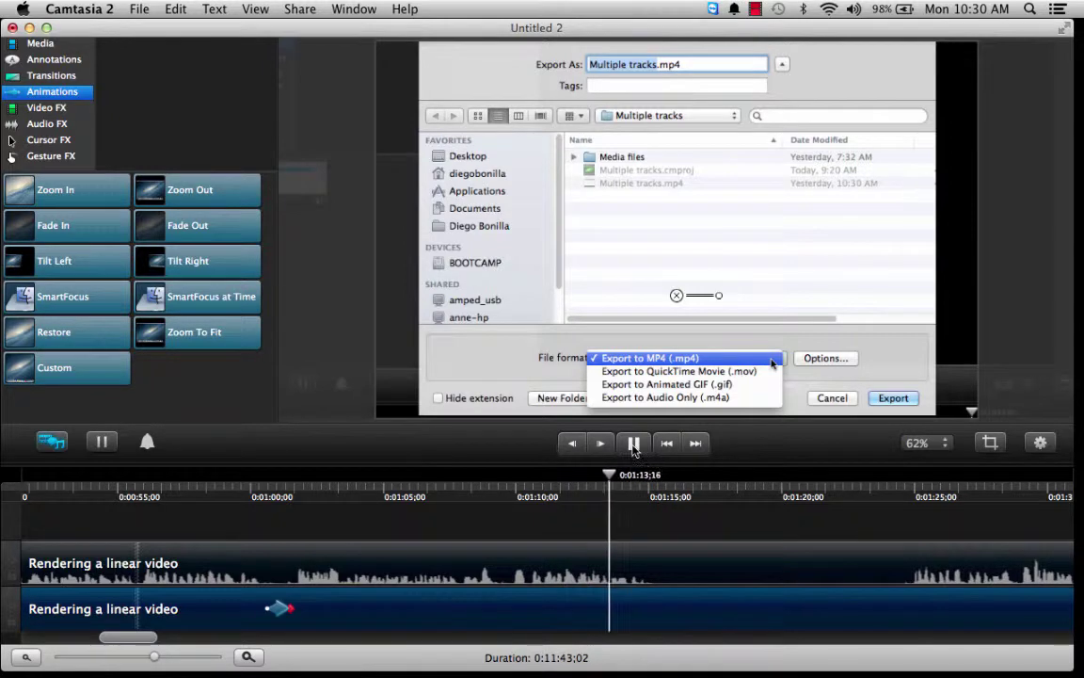
pyautogui.click(633, 446)
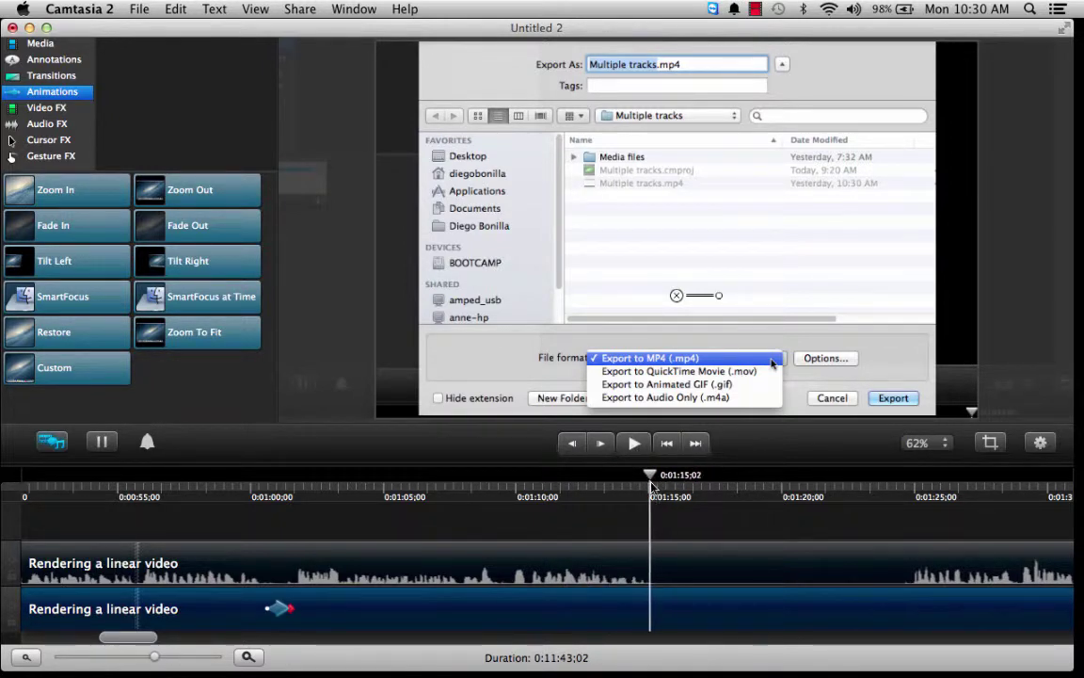
pyautogui.moveTo(48, 189); pyautogui.dragTo(643, 616)
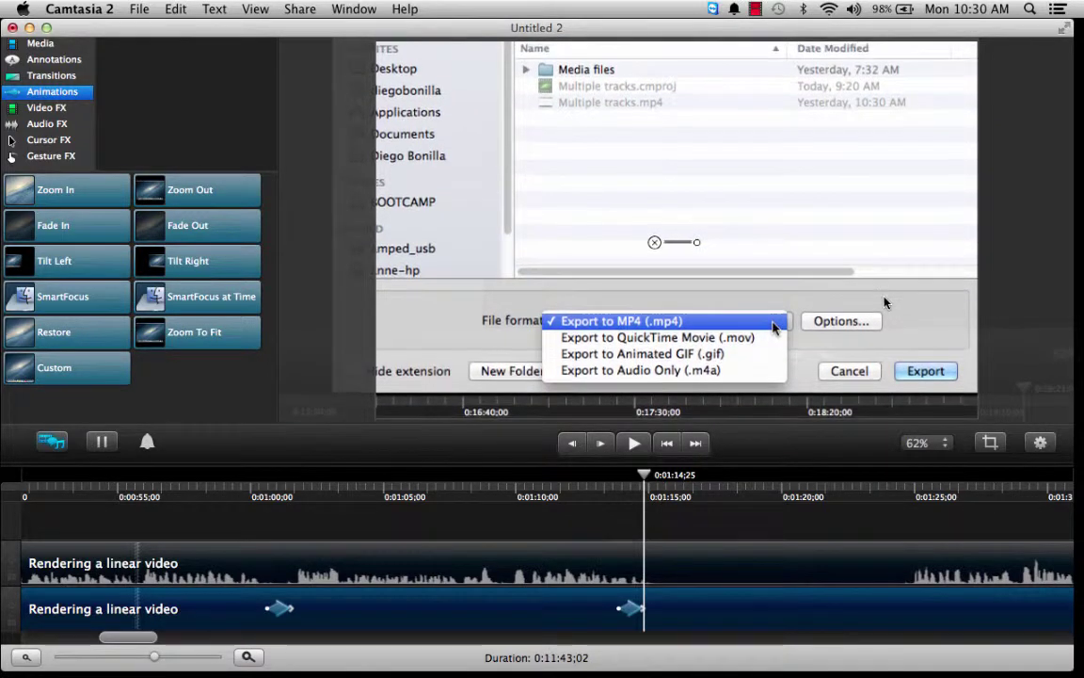
# Play back the new Zoom In animation from 0:01:12;15 to 0:01:16;04
pyautogui.click(580, 502)
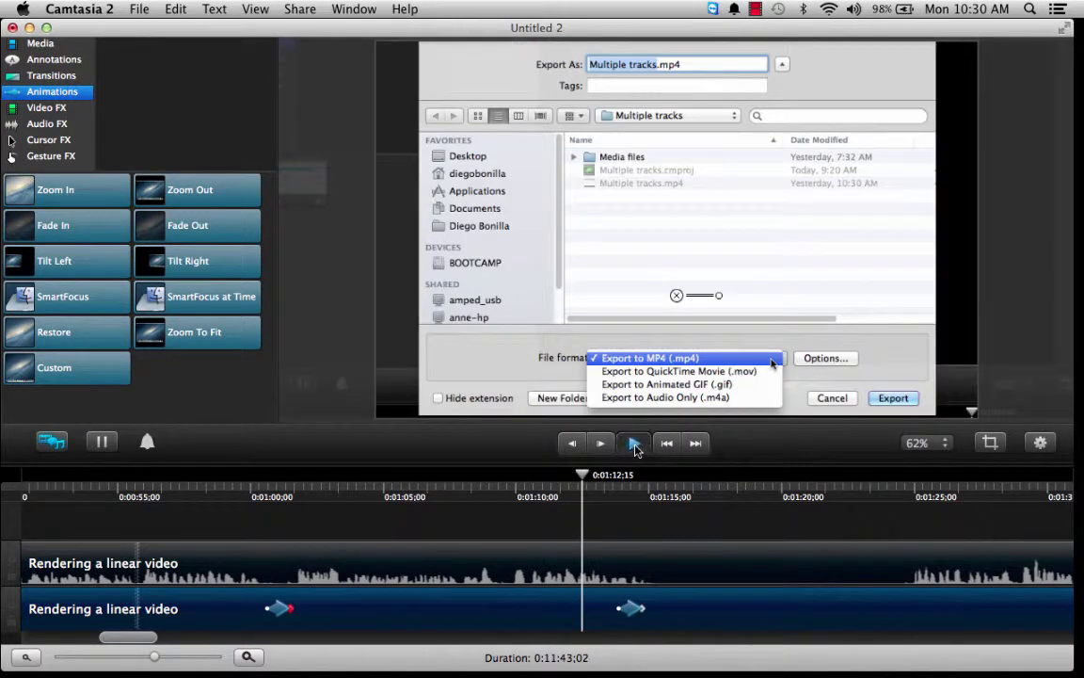
pyautogui.click(635, 446)
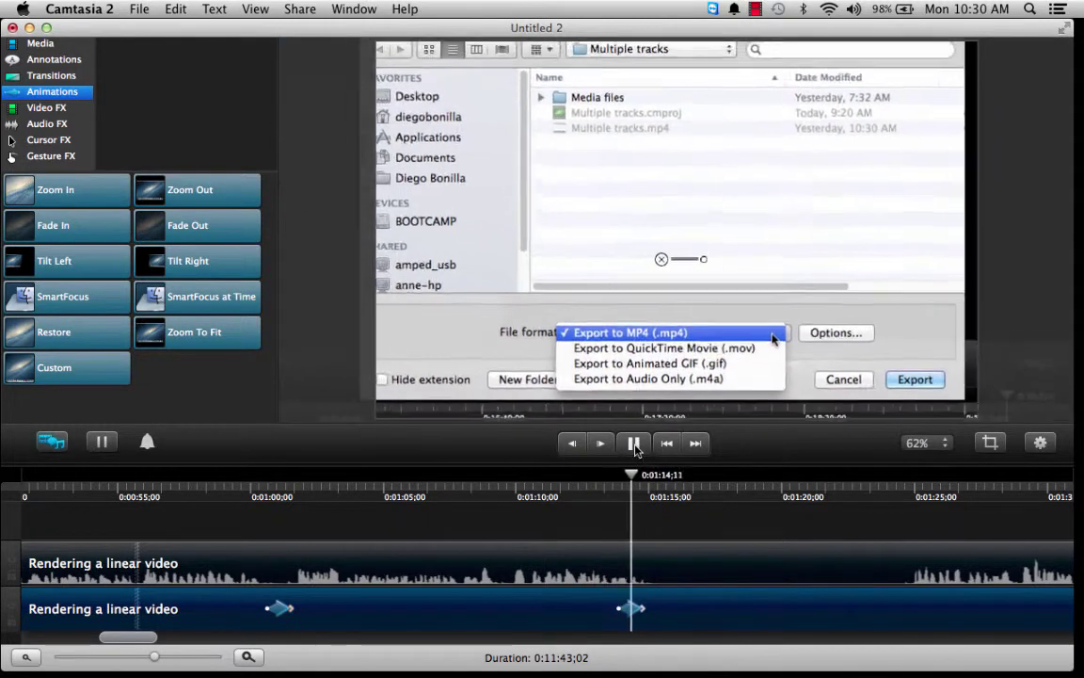
pyautogui.click(636, 445)
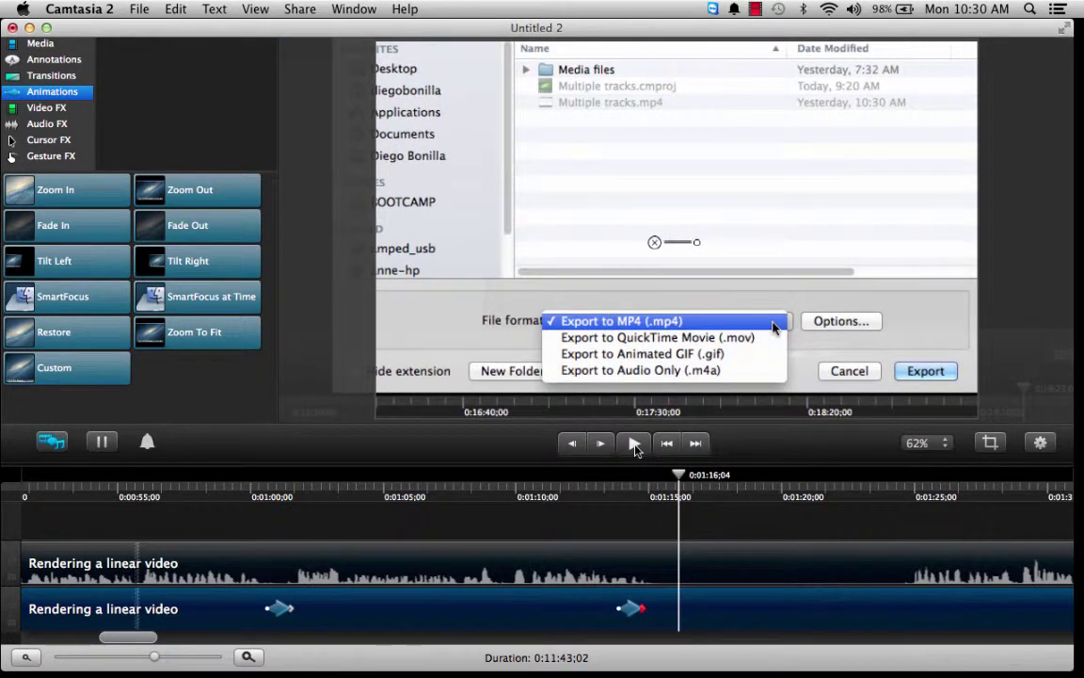
# Scale the second Zoom In to 205.62% and move the clip to frame the file format list, hiding the properties
pyautogui.click(633, 610)
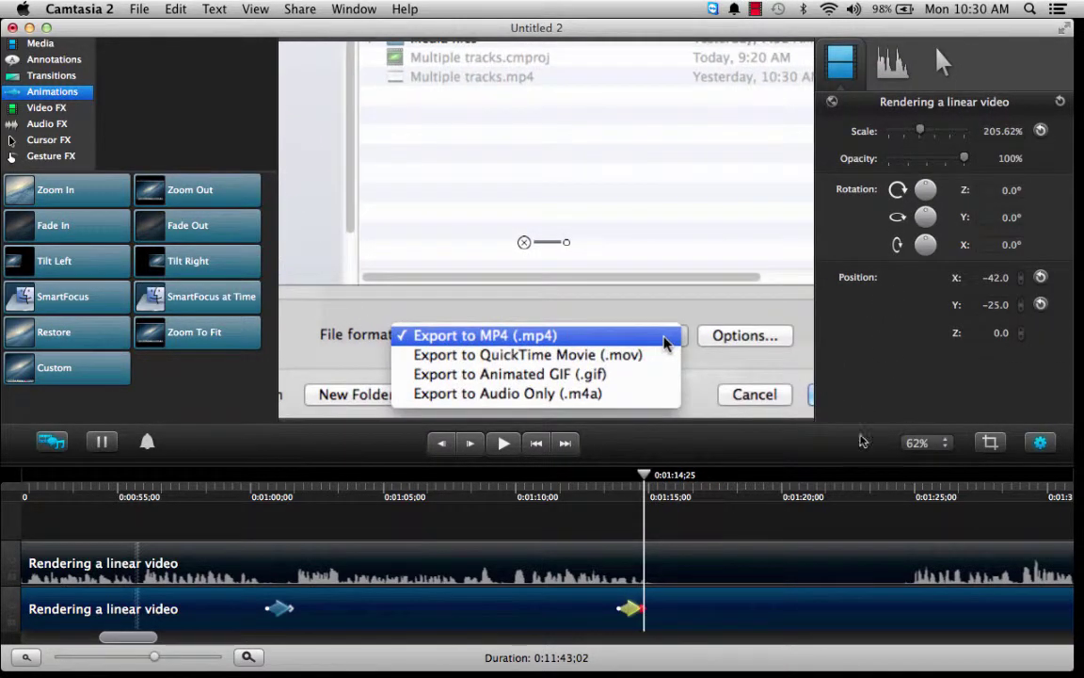
pyautogui.click(1040, 445)
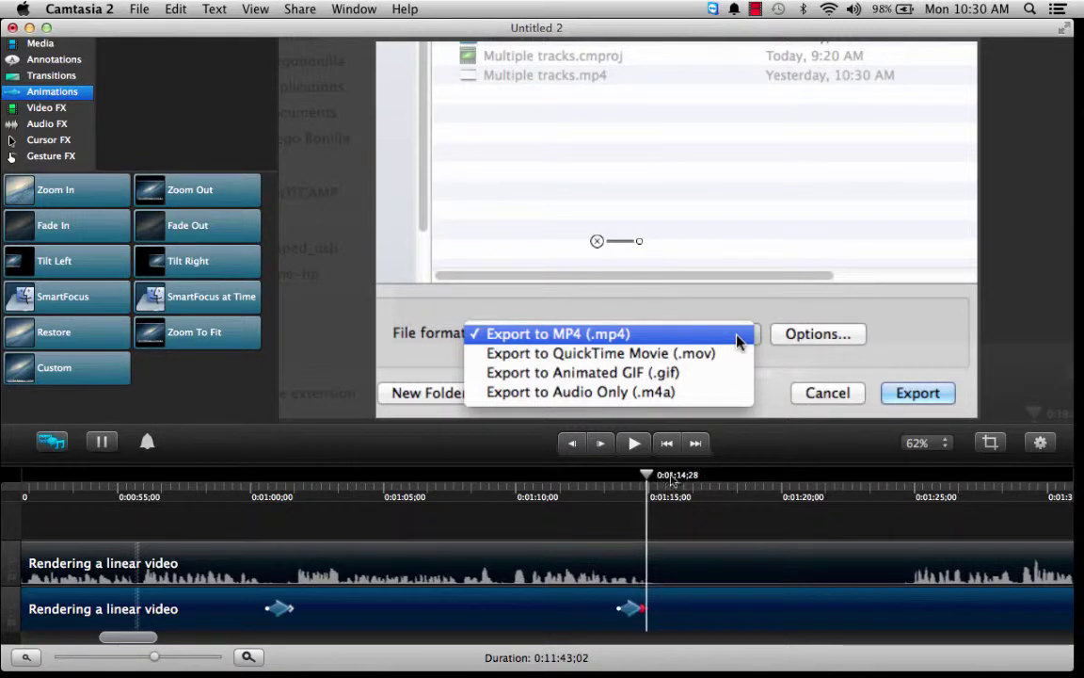
# Check where the narration resumes and ripple delete the silent pause from 0:01:15;05 to 0:01:24;26 on both tracks
pyautogui.moveTo(645, 482); pyautogui.dragTo(899, 490)
pyautogui.click(634, 443)
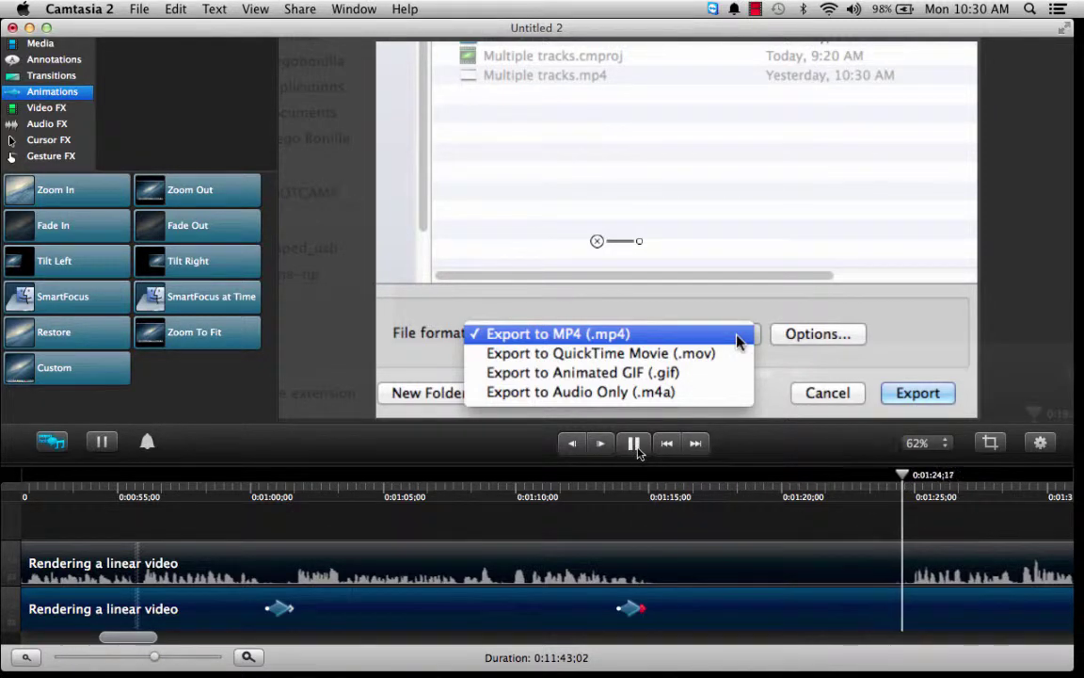
pyautogui.click(634, 443)
pyautogui.click(657, 499)
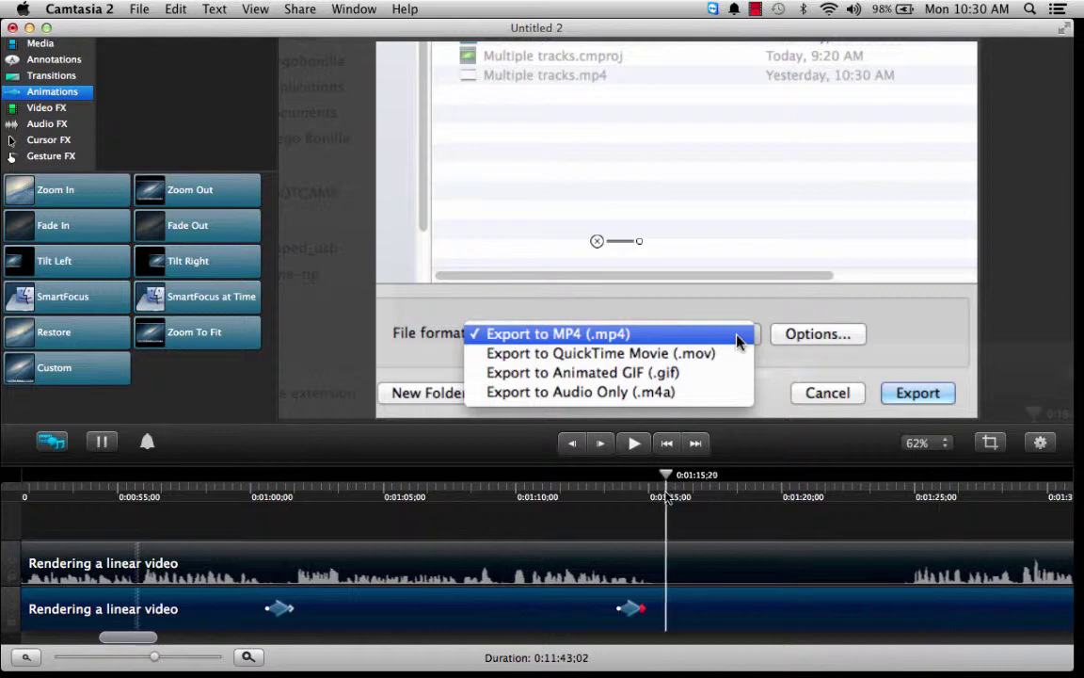
pyautogui.moveTo(658, 501); pyautogui.dragTo(910, 505)
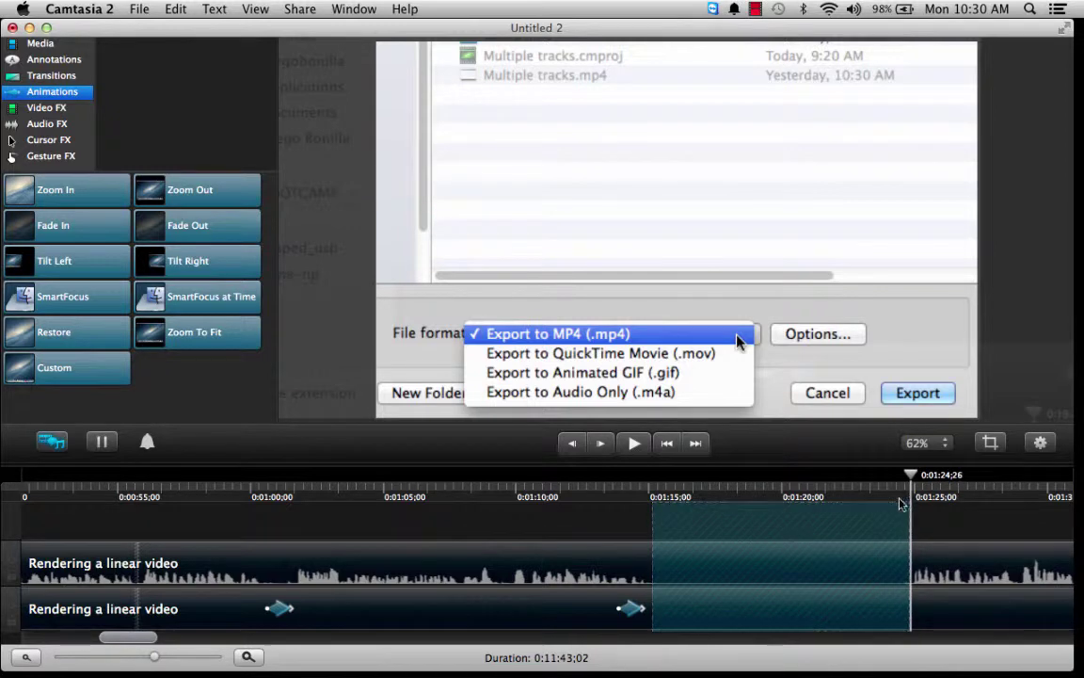
pyautogui.rightClick(822, 611)
pyautogui.click(852, 627)
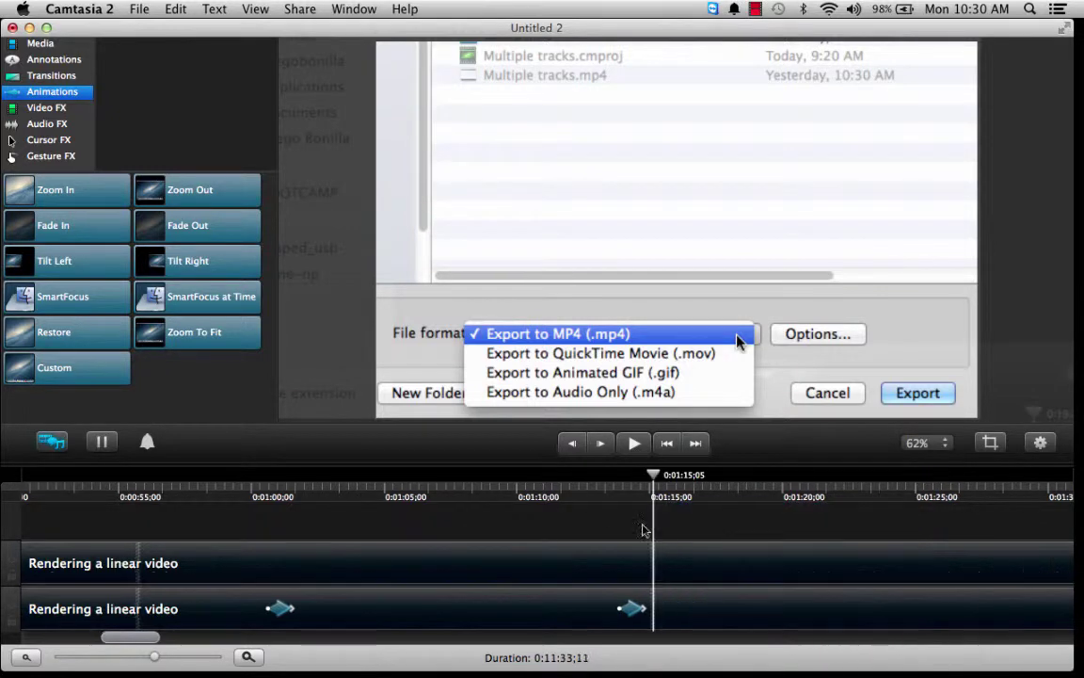
# Play through to where the narration resumes and ripple delete the range from 0:01:19;09 to 0:01:25;25 on both tracks
pyautogui.click(592, 497)
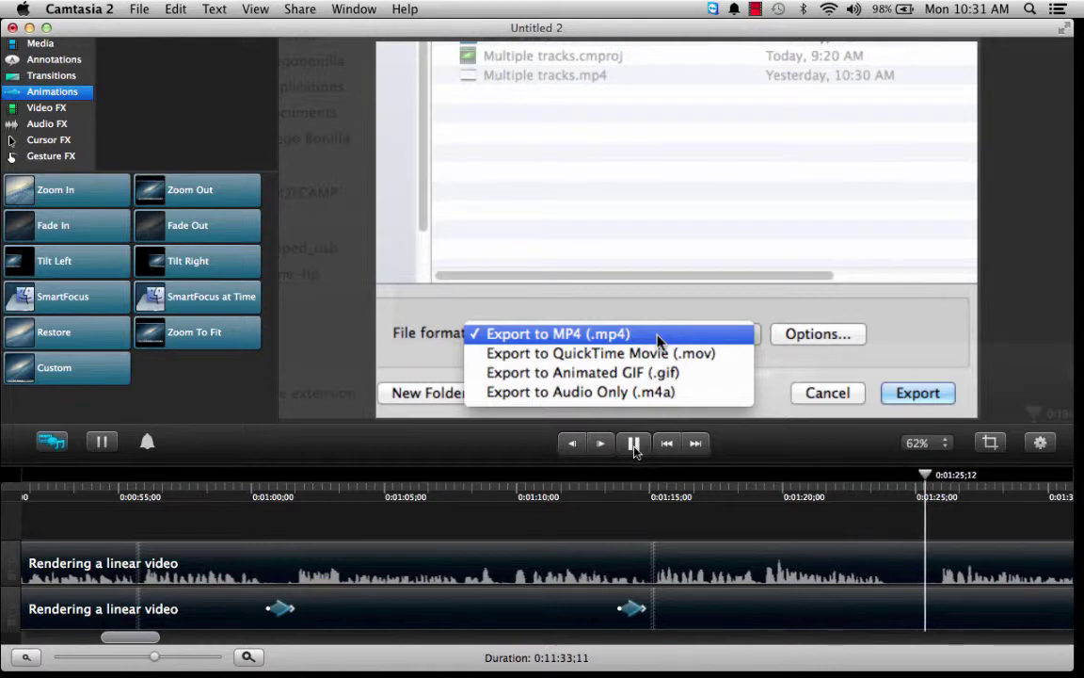
pyautogui.click(768, 484)
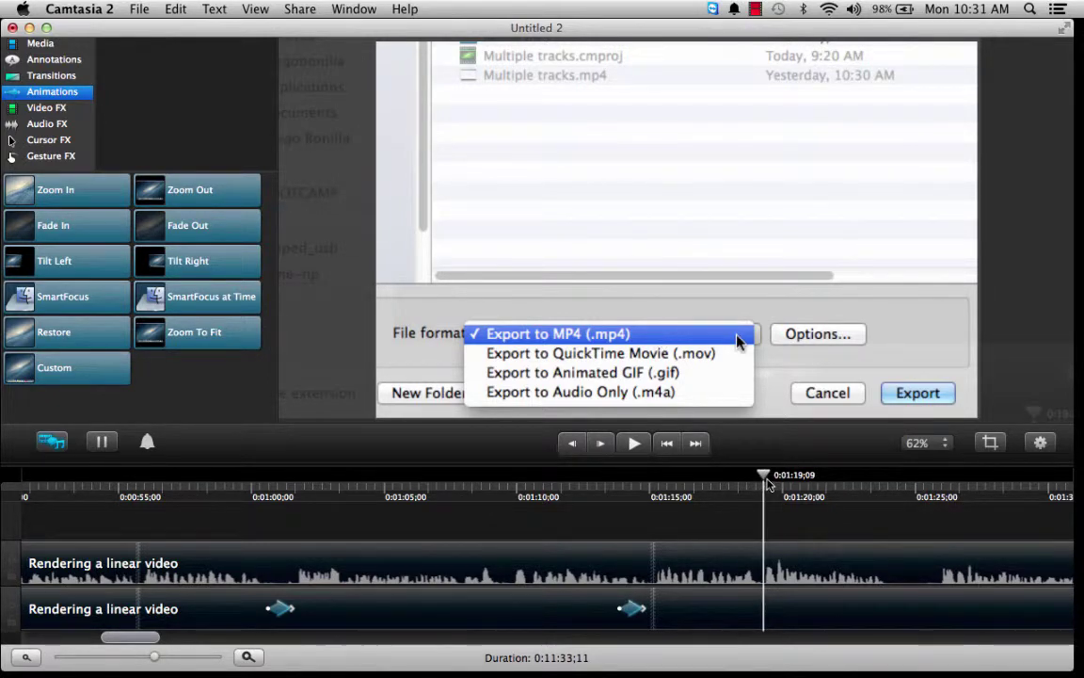
pyautogui.moveTo(767, 483); pyautogui.dragTo(940, 495)
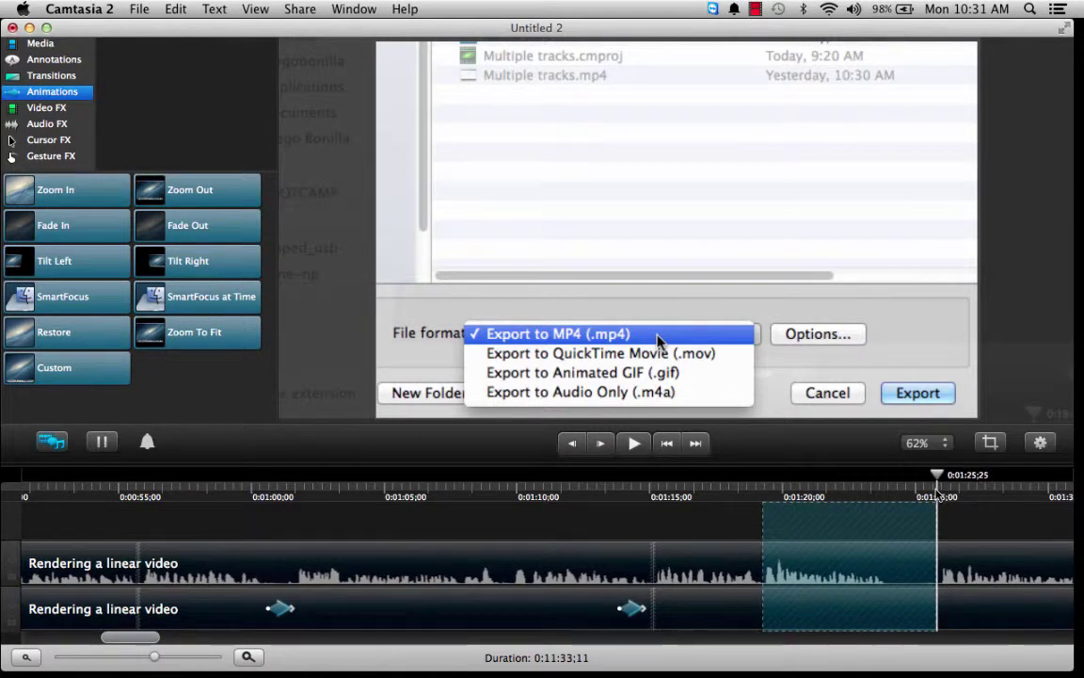
pyautogui.rightClick(860, 609)
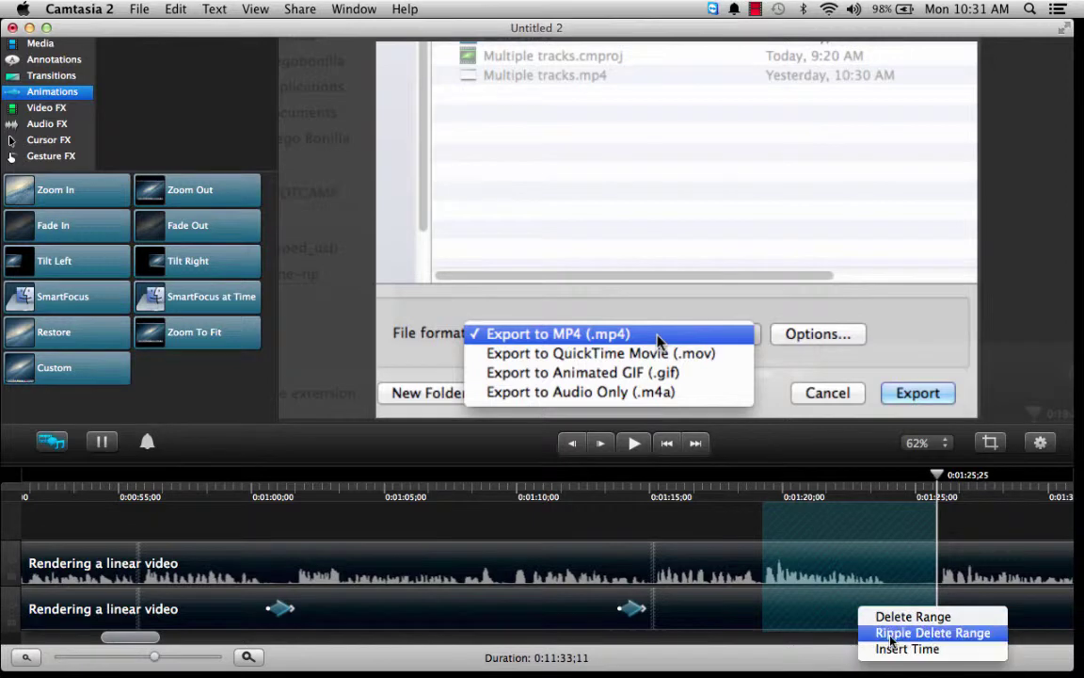
pyautogui.click(794, 552)
# Play back the recording from the new cut to about 0:01:57;00, checking the narration for mistakes and pauses
pyautogui.click(634, 444)
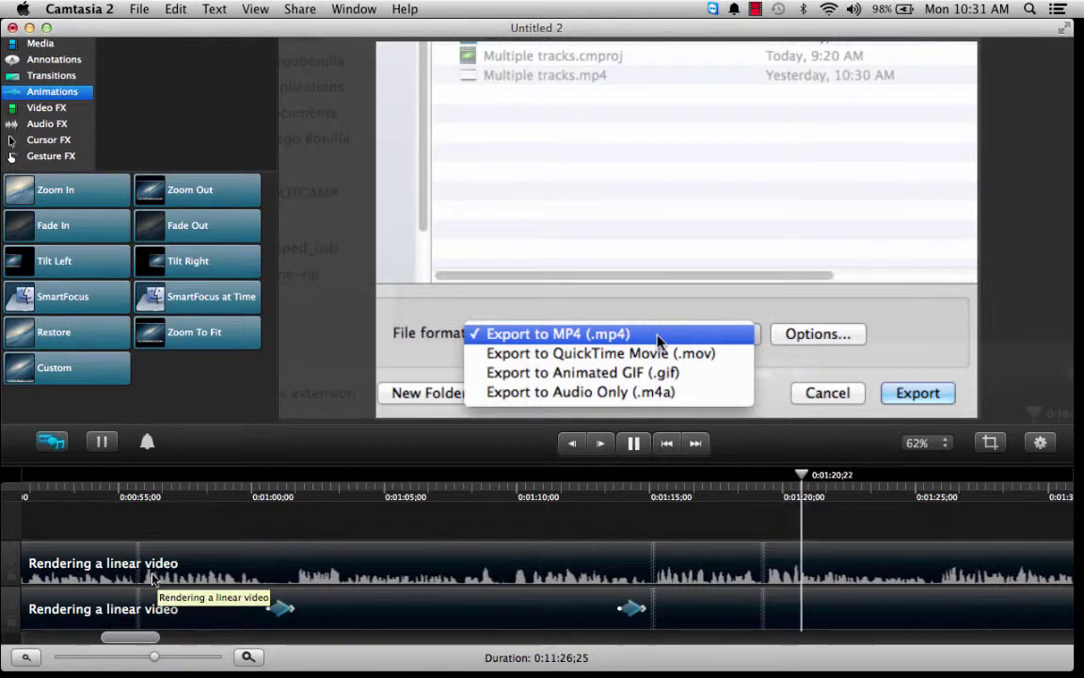
pyautogui.moveTo(144, 637); pyautogui.dragTo(180, 644)
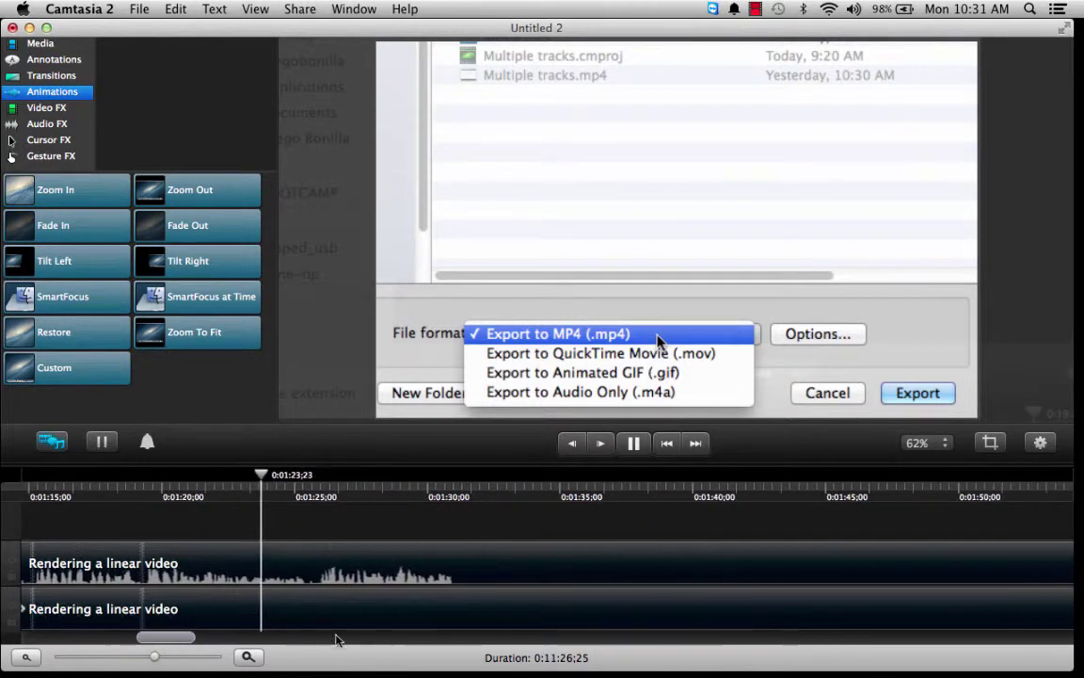
pyautogui.click(633, 443)
pyautogui.click(633, 445)
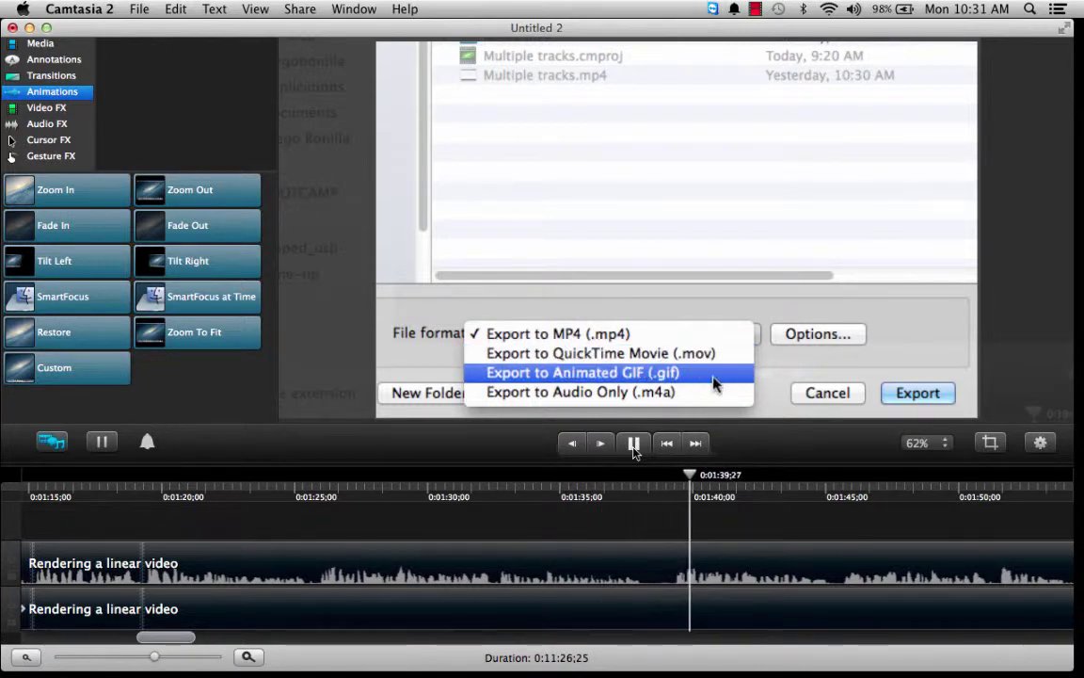
pyautogui.moveTo(182, 646); pyautogui.dragTo(210, 646)
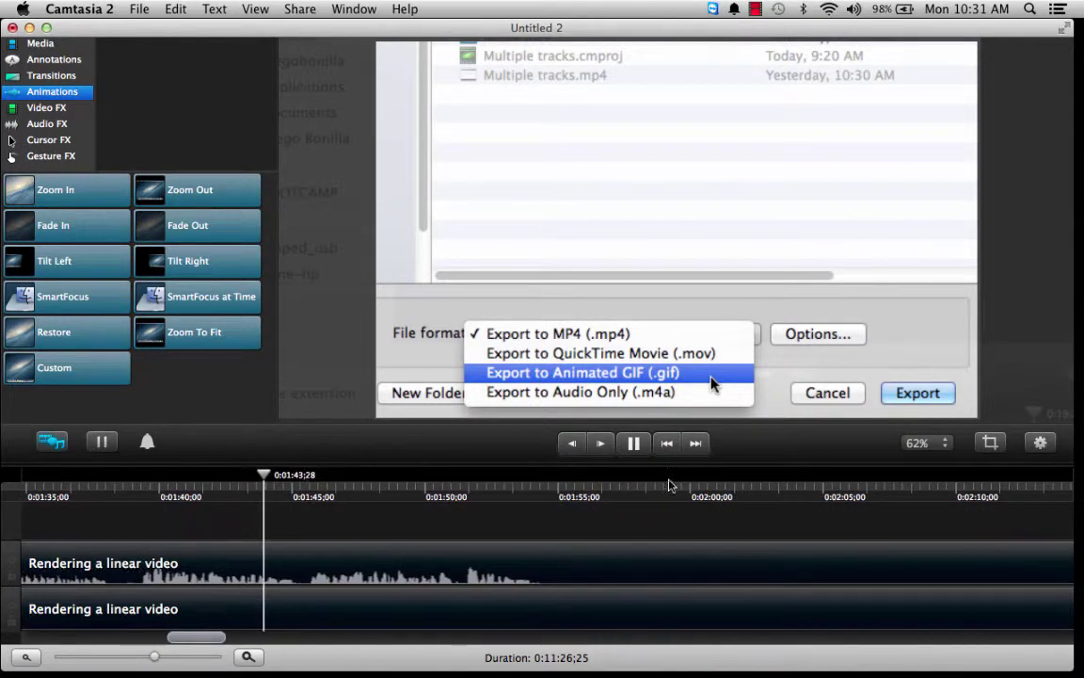
pyautogui.click(634, 444)
pyautogui.click(636, 444)
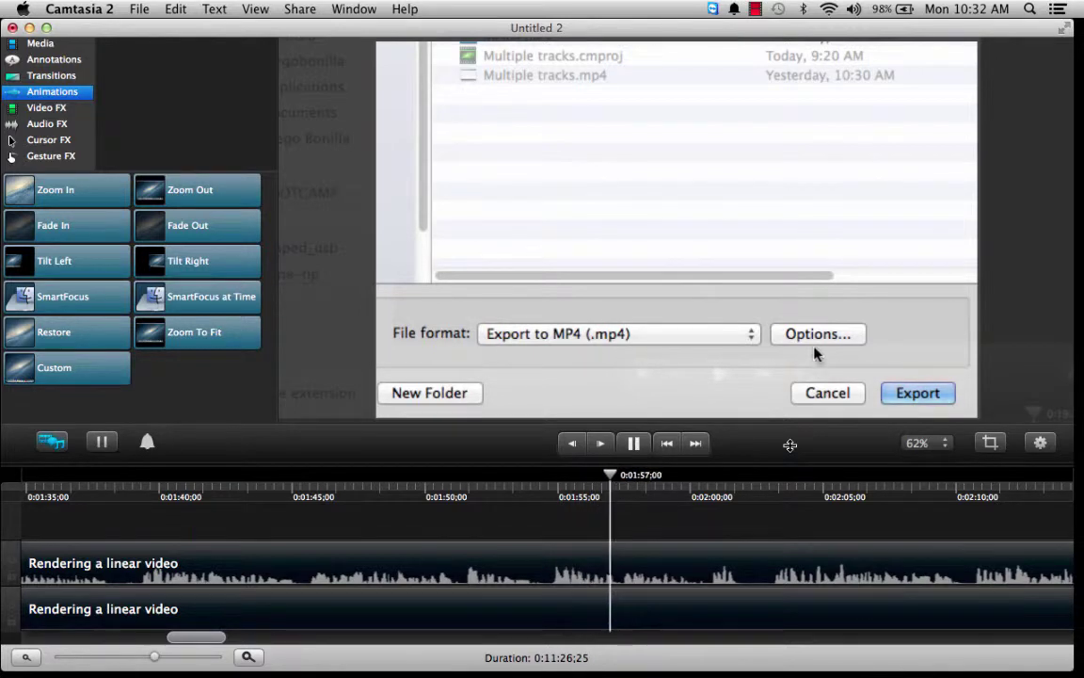
# Stop where the Advanced Export Options dialog appears and add a Zoom Out animation to the video clip ending at 0:01:59;29
pyautogui.click(635, 443)
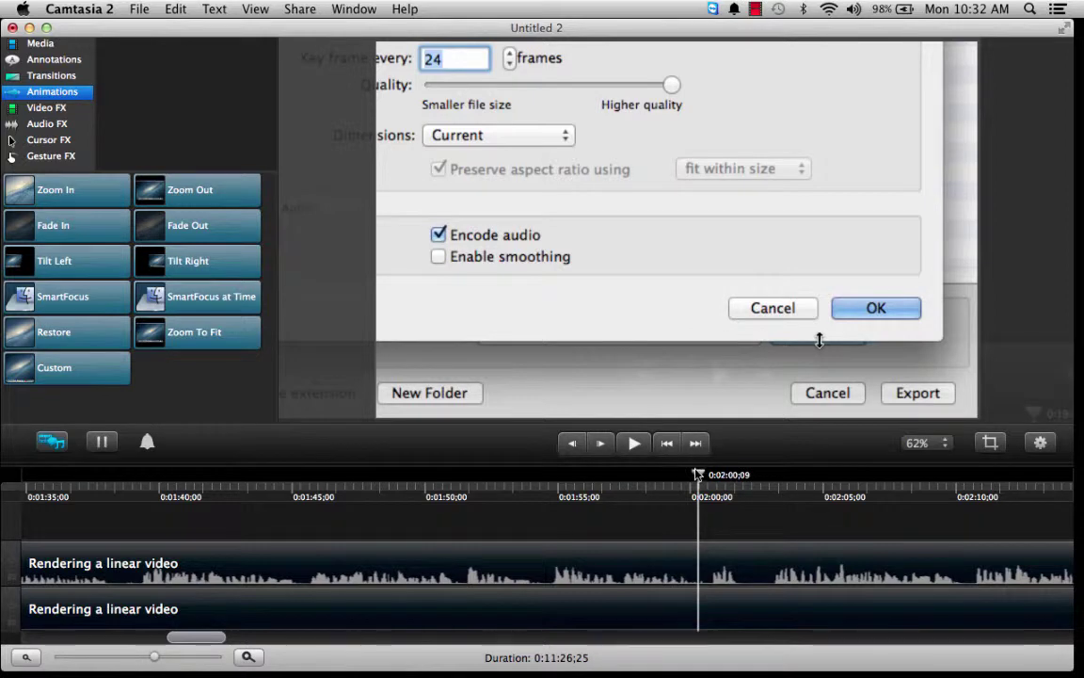
pyautogui.moveTo(700, 480); pyautogui.dragTo(691, 481)
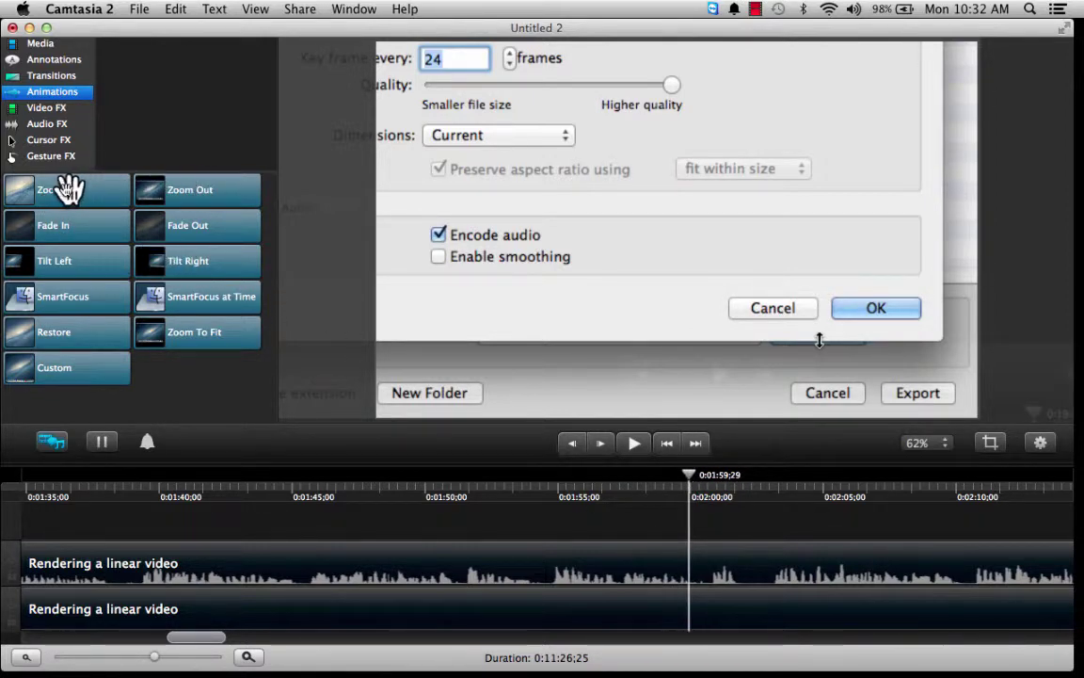
pyautogui.moveTo(189, 188)
pyautogui.mouseDown()
pyautogui.moveTo(699, 571)
pyautogui.moveTo(690, 624)
pyautogui.moveTo(683, 610)
pyautogui.mouseUp()
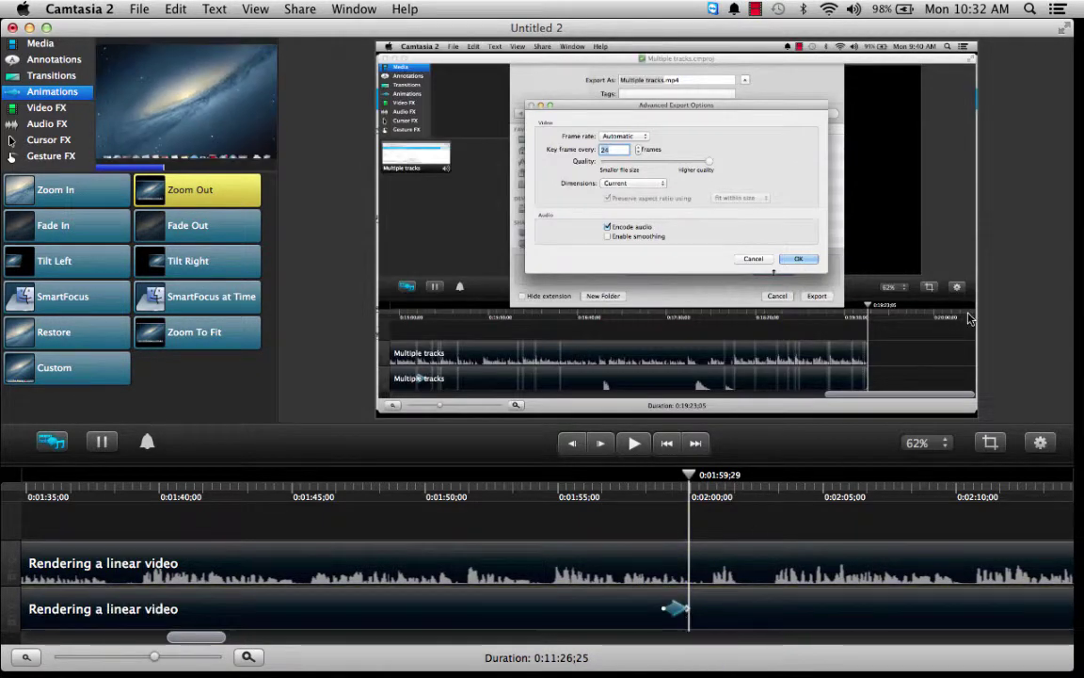
# Scale the Zoom Out to 155.40% and move the clip down to frame the whole Advanced Export Options dialog, hiding the properties
pyautogui.click(1041, 446)
pyautogui.click(1044, 443)
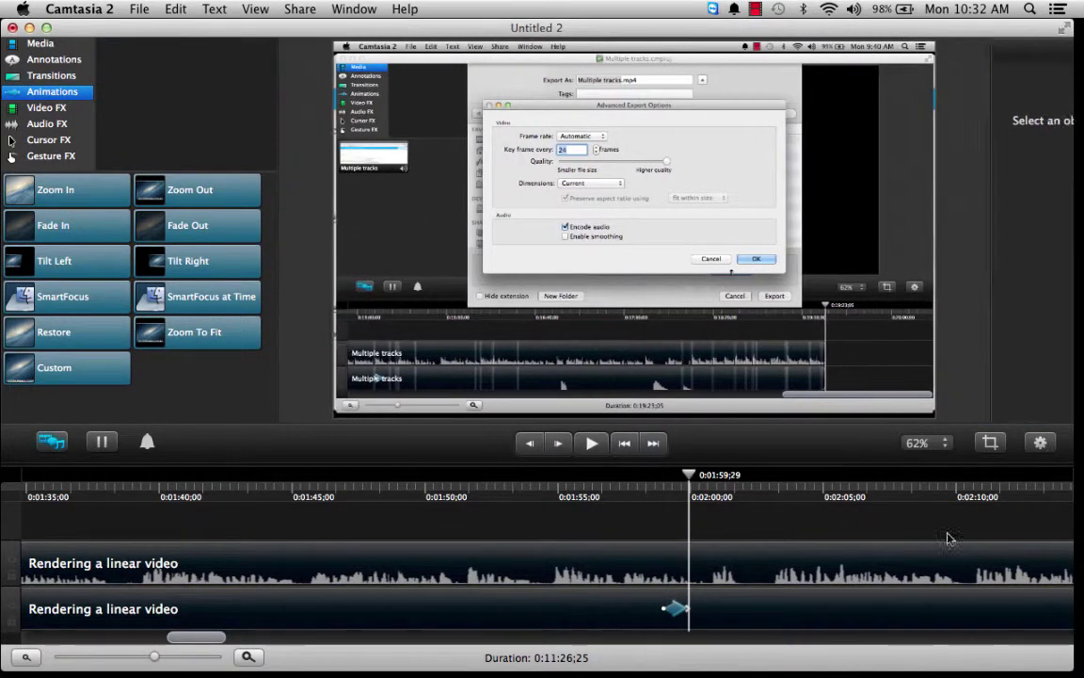
pyautogui.click(783, 606)
pyautogui.click(1039, 442)
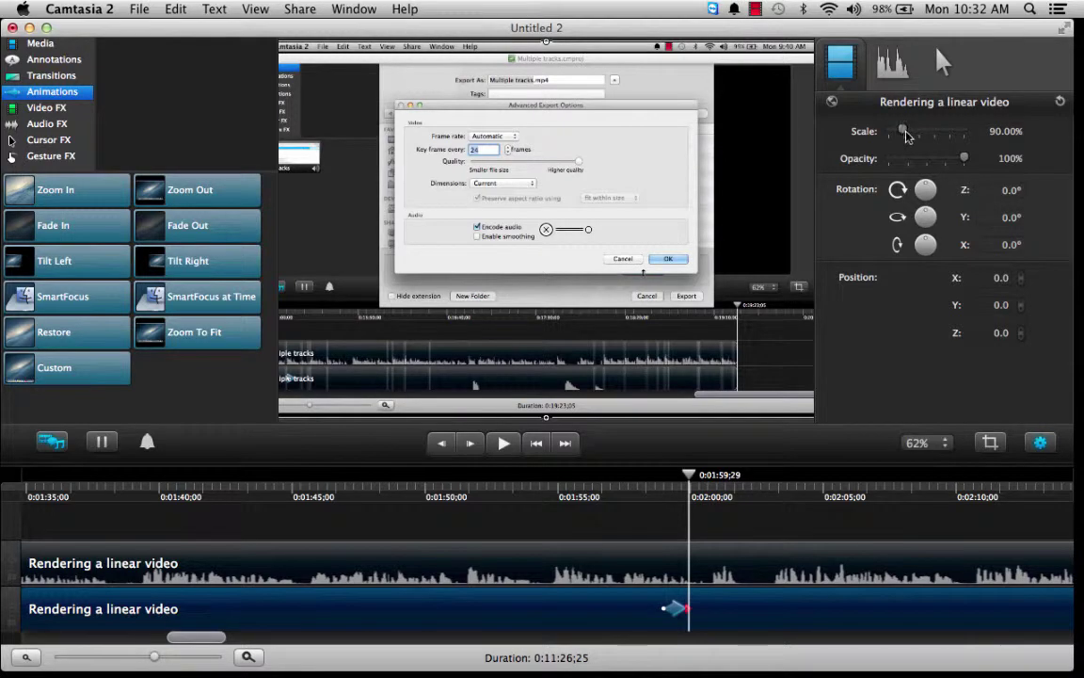
pyautogui.moveTo(908, 127); pyautogui.dragTo(917, 136)
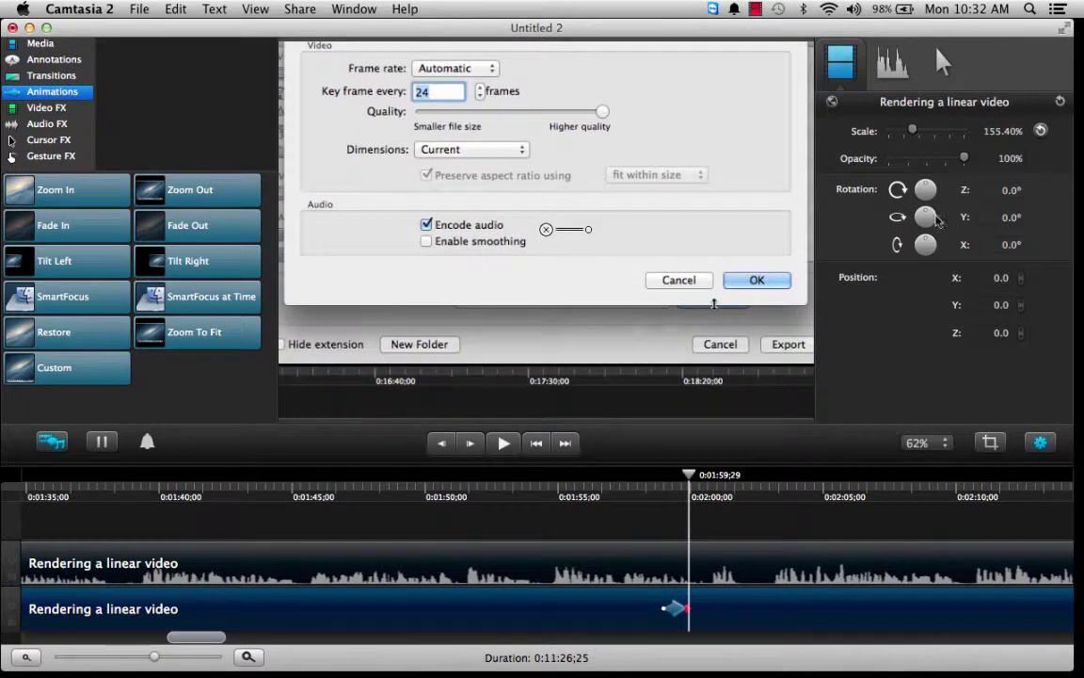
pyautogui.click(1036, 439)
pyautogui.moveTo(623, 162); pyautogui.dragTo(623, 226)
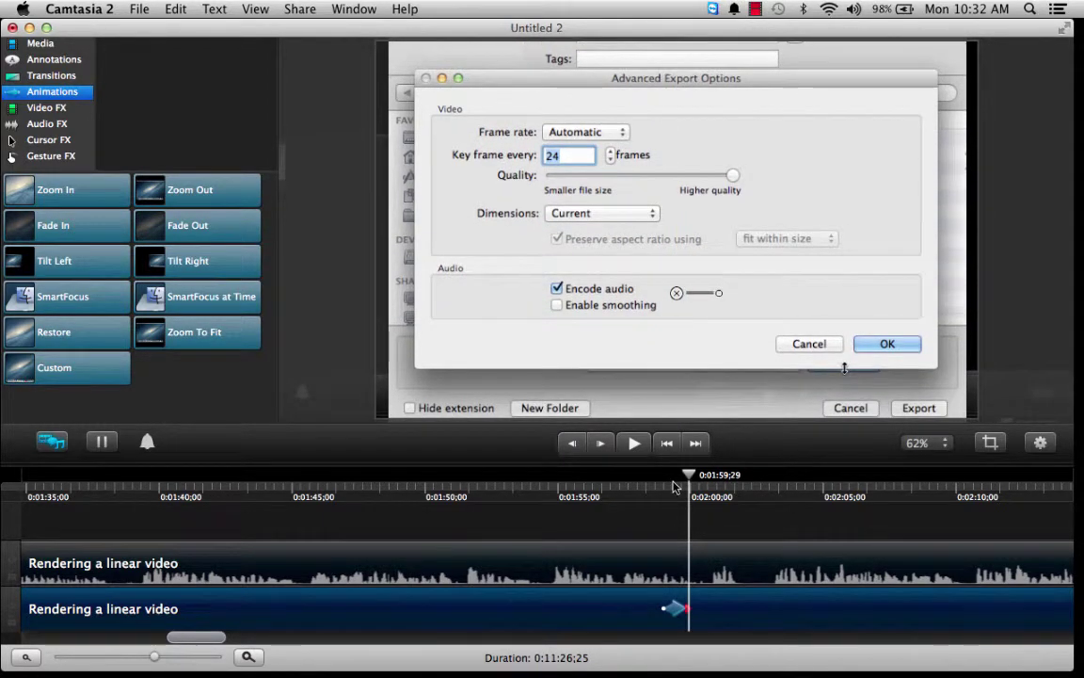
# Play back the Zoom Out animation and the narration after it up to about 0:02:02;10
pyautogui.click(656, 504)
pyautogui.click(632, 442)
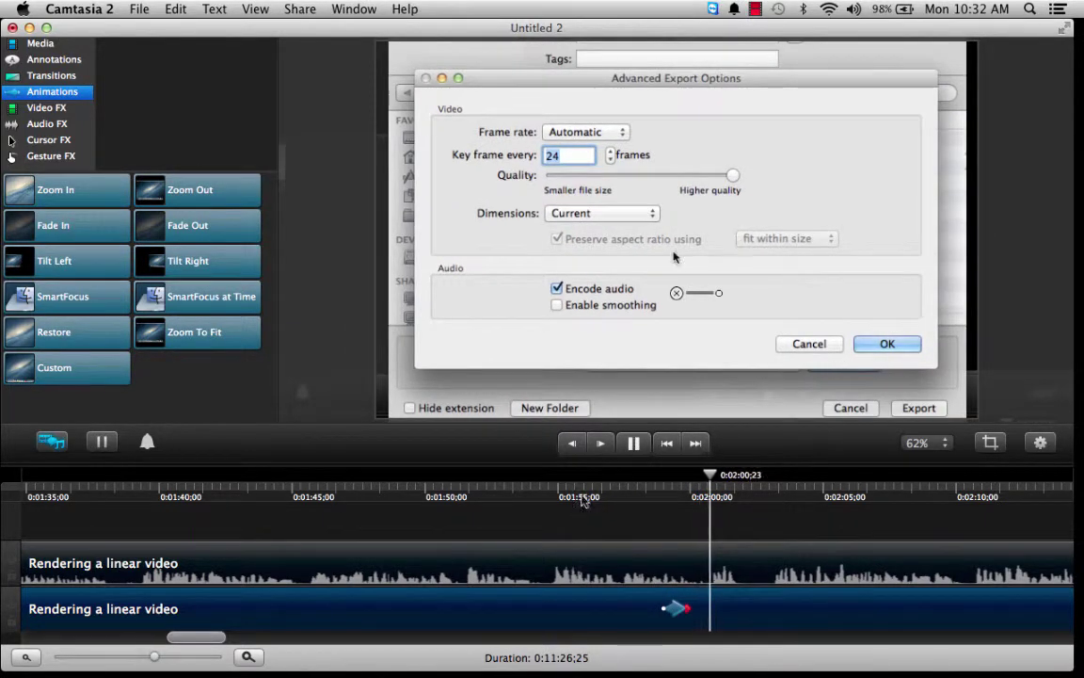
pyautogui.click(590, 484)
pyautogui.click(633, 442)
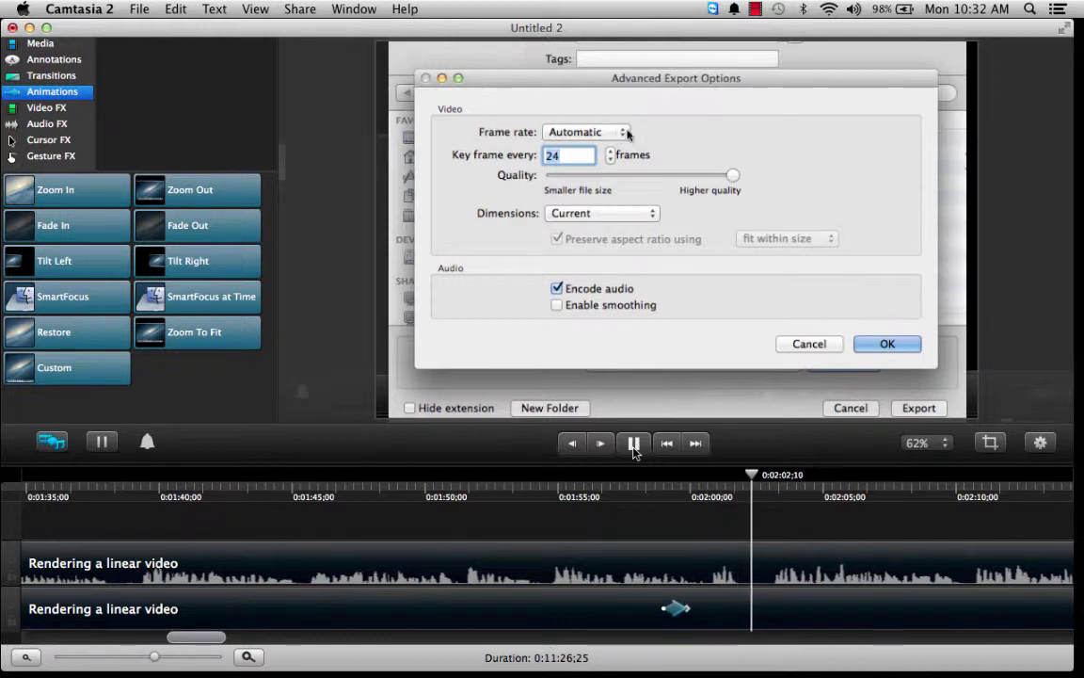
# Ripple delete the range from about 0:02:00;09 to 0:02:03;01 on both tracks
pyautogui.click(708, 490)
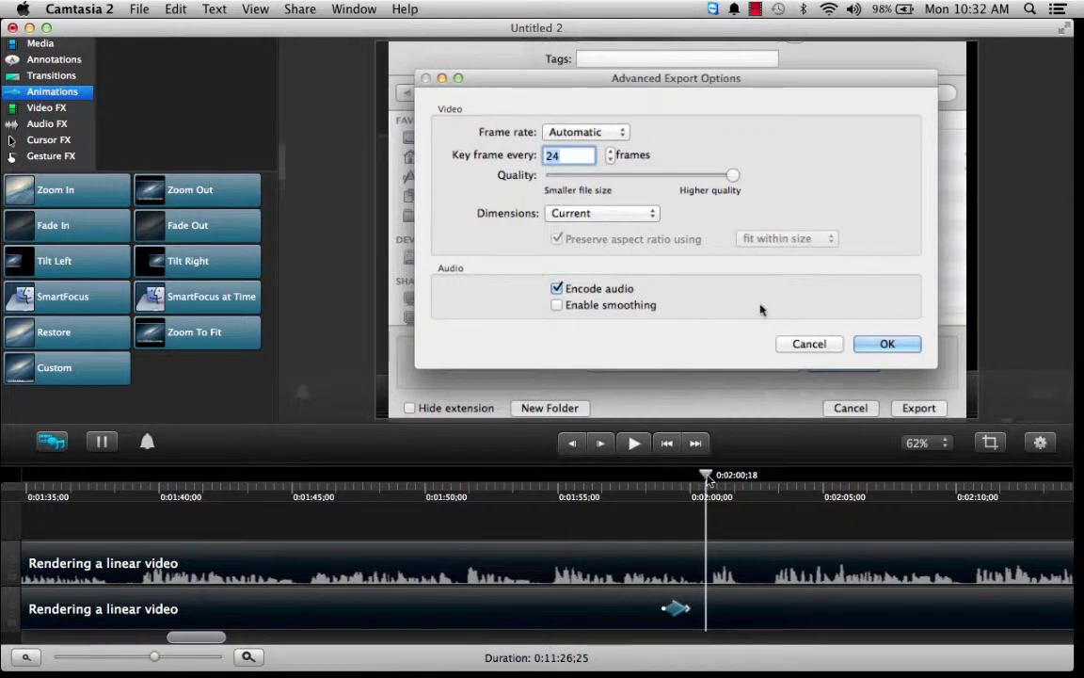
pyautogui.moveTo(708, 478); pyautogui.dragTo(769, 478)
pyautogui.rightClick(740, 607)
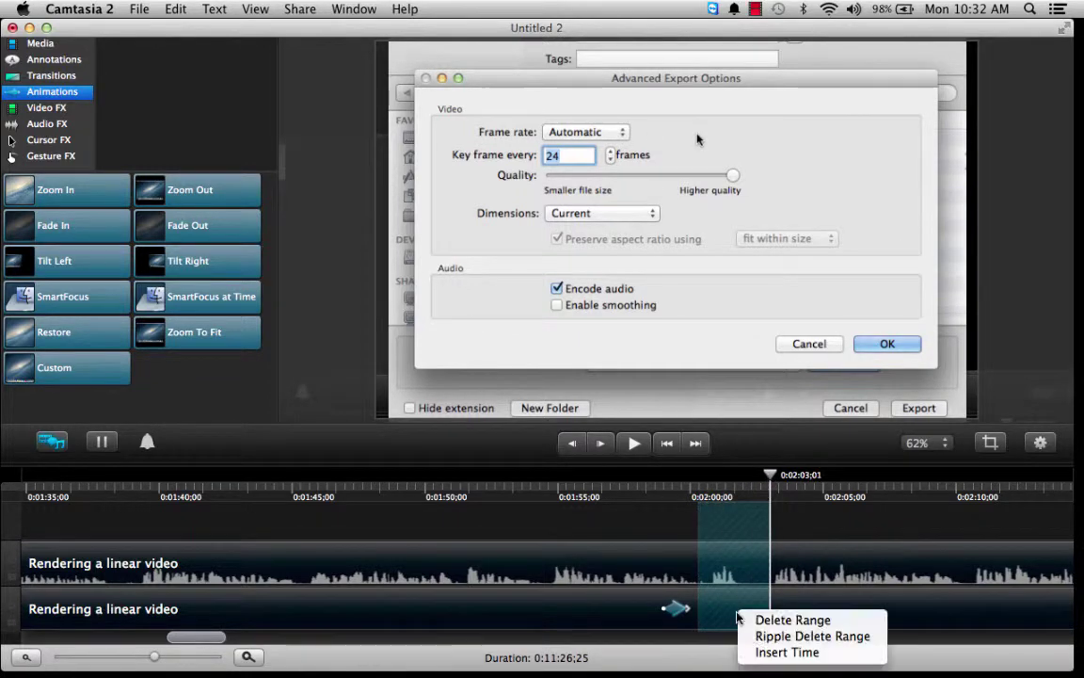
pyautogui.click(773, 635)
# Play back the recording from 0:01:57;24 to about 0:02:34;09, checking the cut and the narration that follows
pyautogui.click(633, 497)
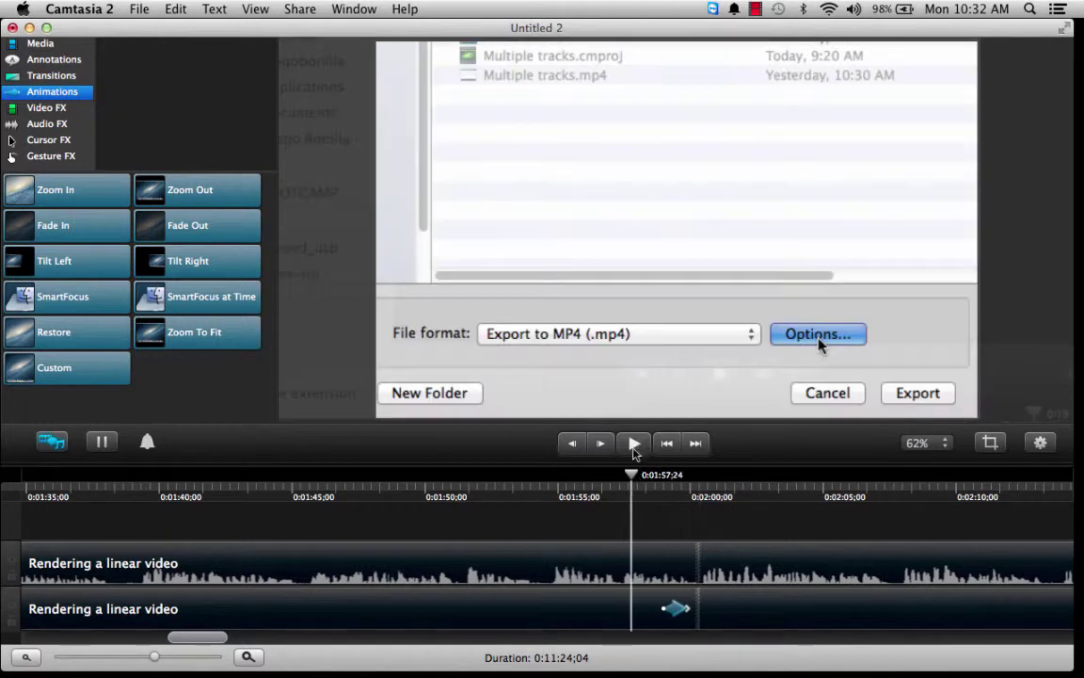
pyautogui.click(634, 442)
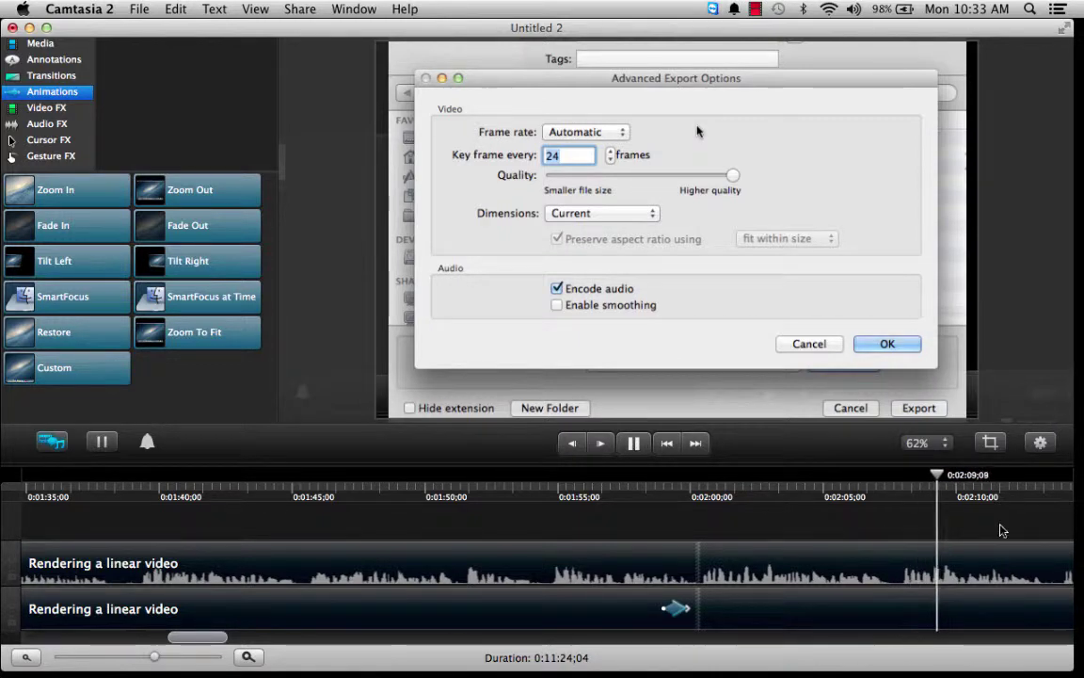
pyautogui.click(240, 640)
pyautogui.moveTo(245, 640); pyautogui.dragTo(253, 639)
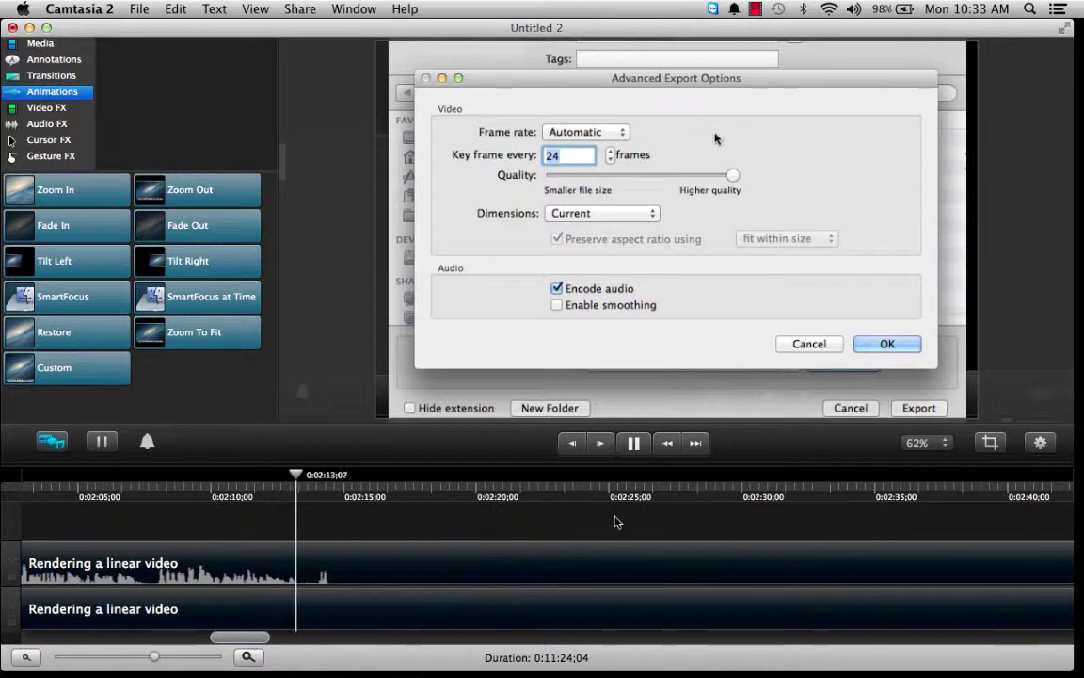
pyautogui.click(632, 444)
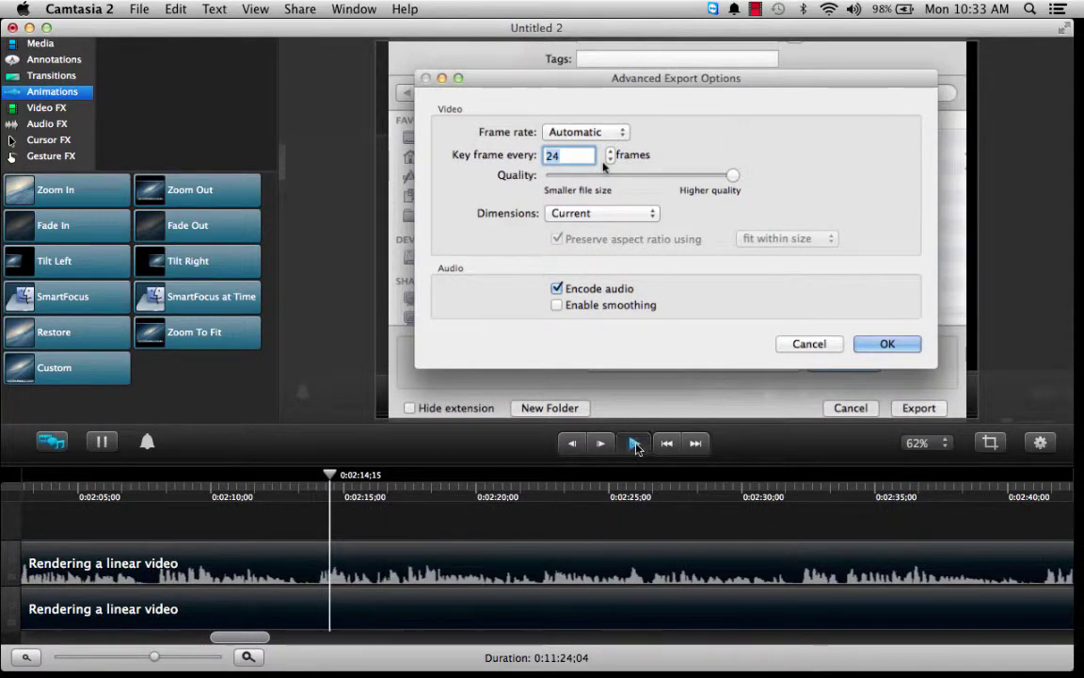
pyautogui.click(636, 447)
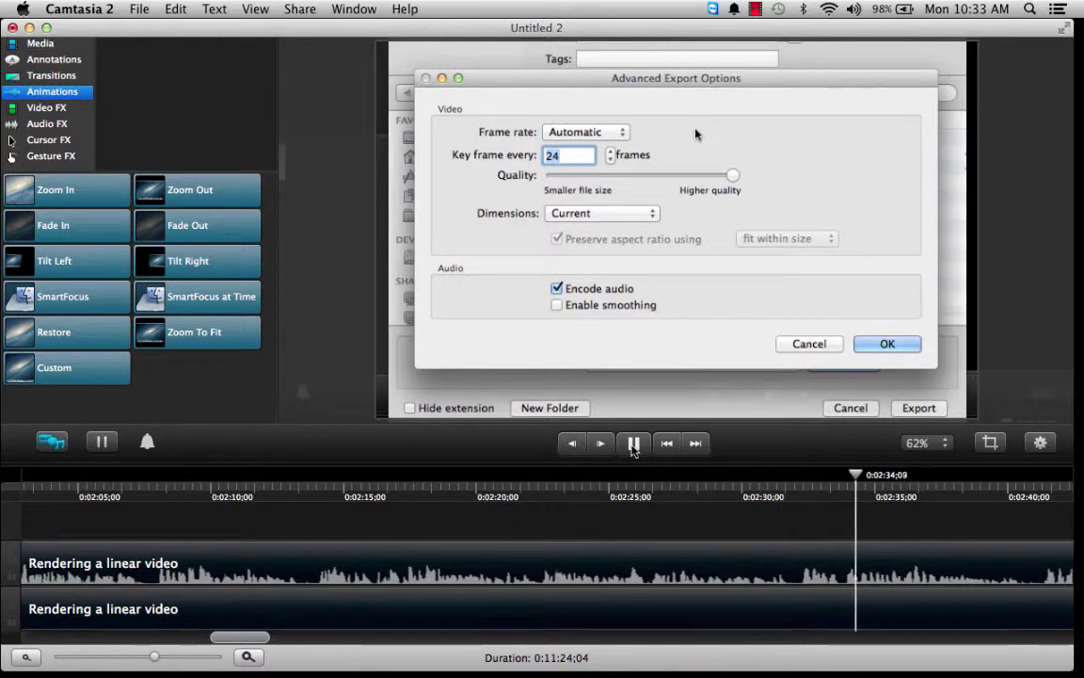
# Ripple delete the range from about 0:02:32;00 to 0:02:33;24 on both tracks
pyautogui.click(795, 499)
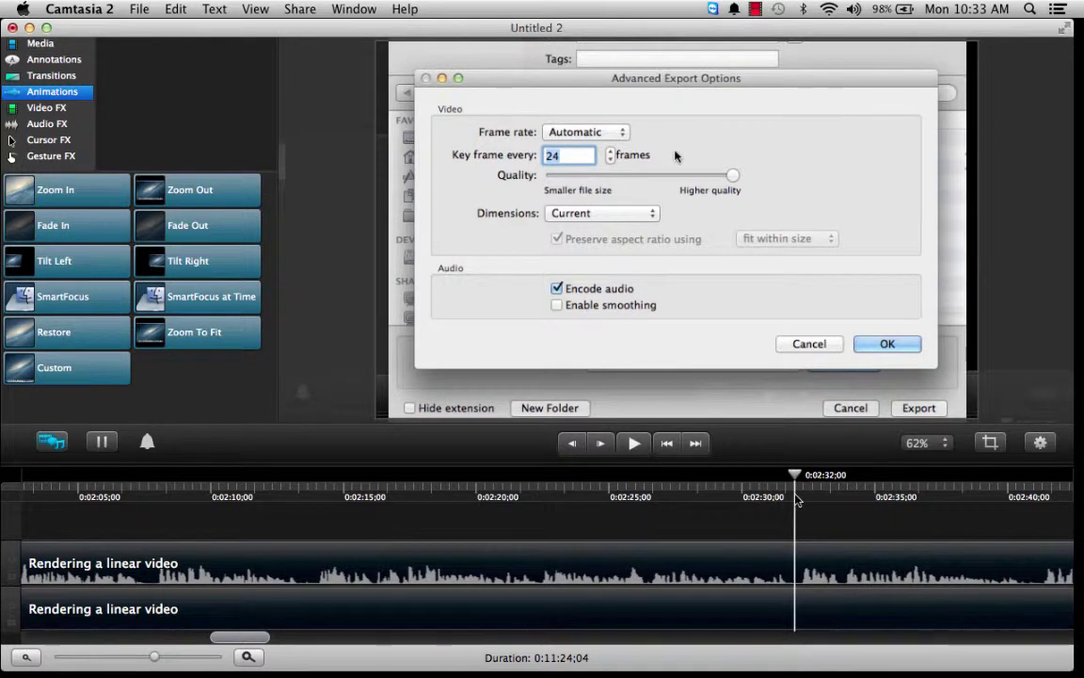
pyautogui.moveTo(792, 482); pyautogui.dragTo(846, 481)
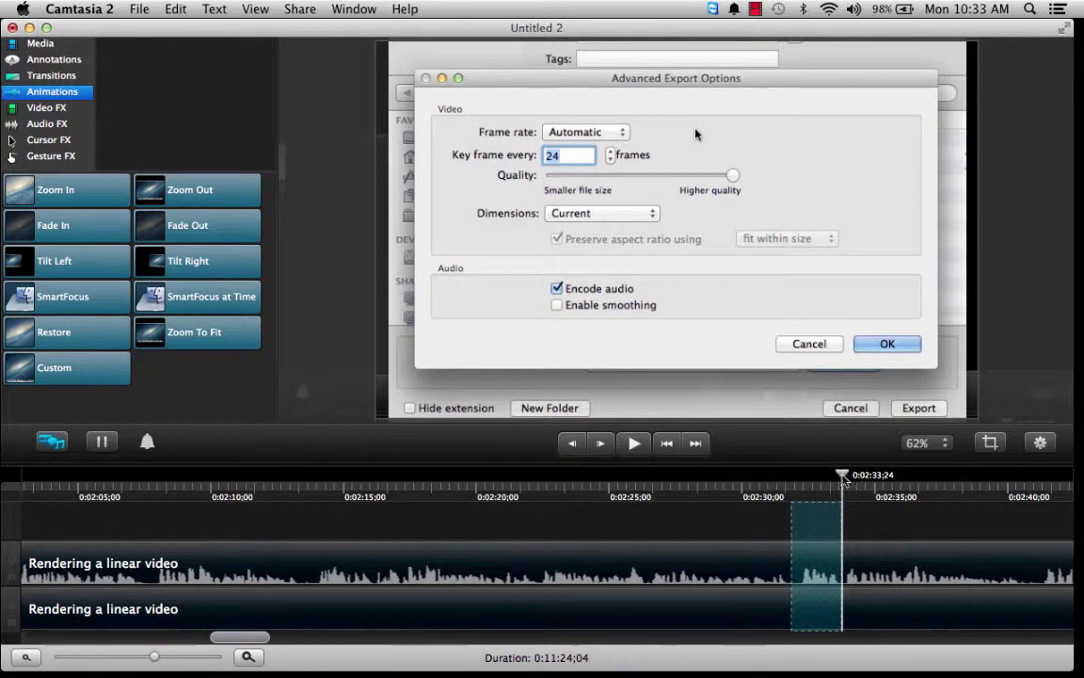
pyautogui.rightClick(818, 615)
pyautogui.click(833, 634)
# Play back the recording from 0:02:30;07 to about 0:02:50;15, checking for the next passage to cut
pyautogui.click(734, 482)
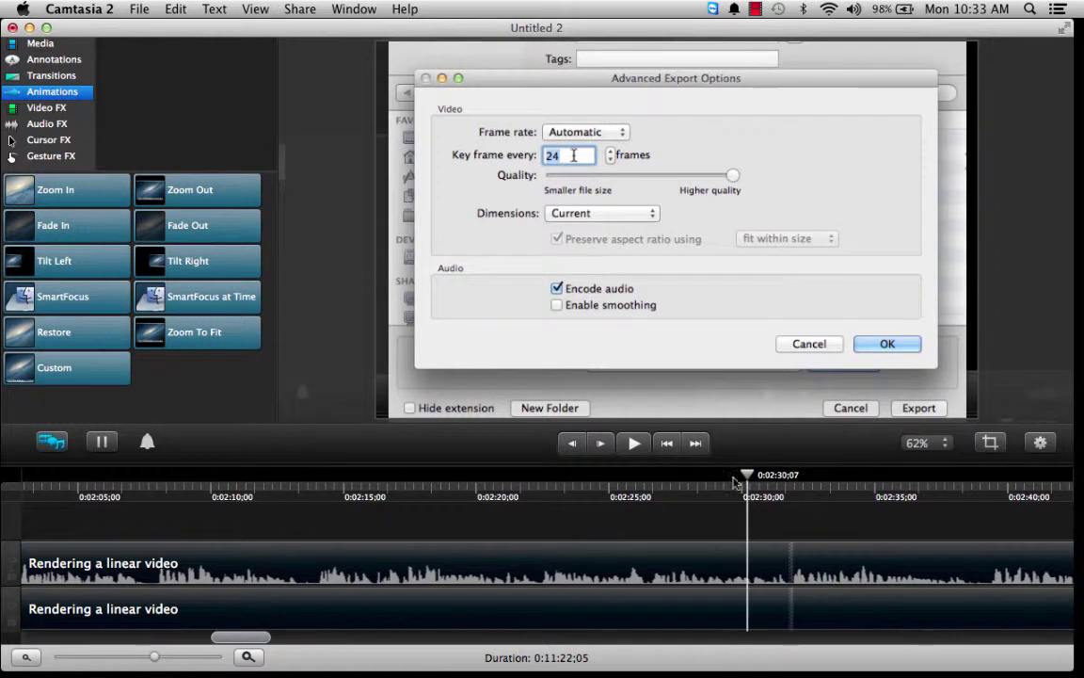
pyautogui.click(635, 447)
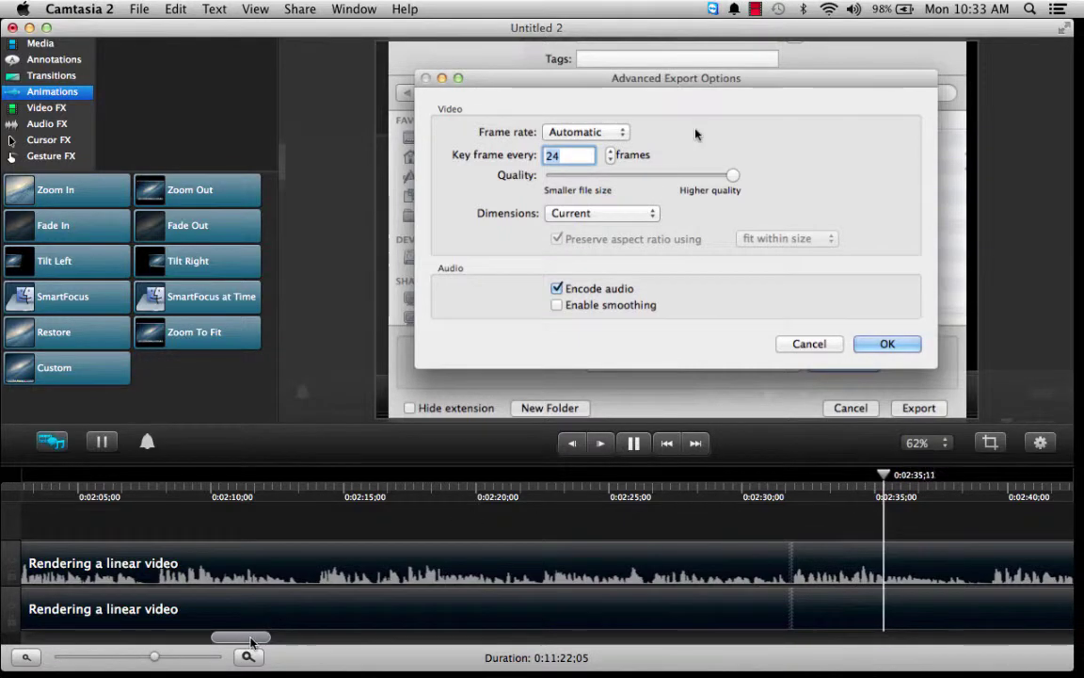
pyautogui.moveTo(248, 635); pyautogui.dragTo(294, 646)
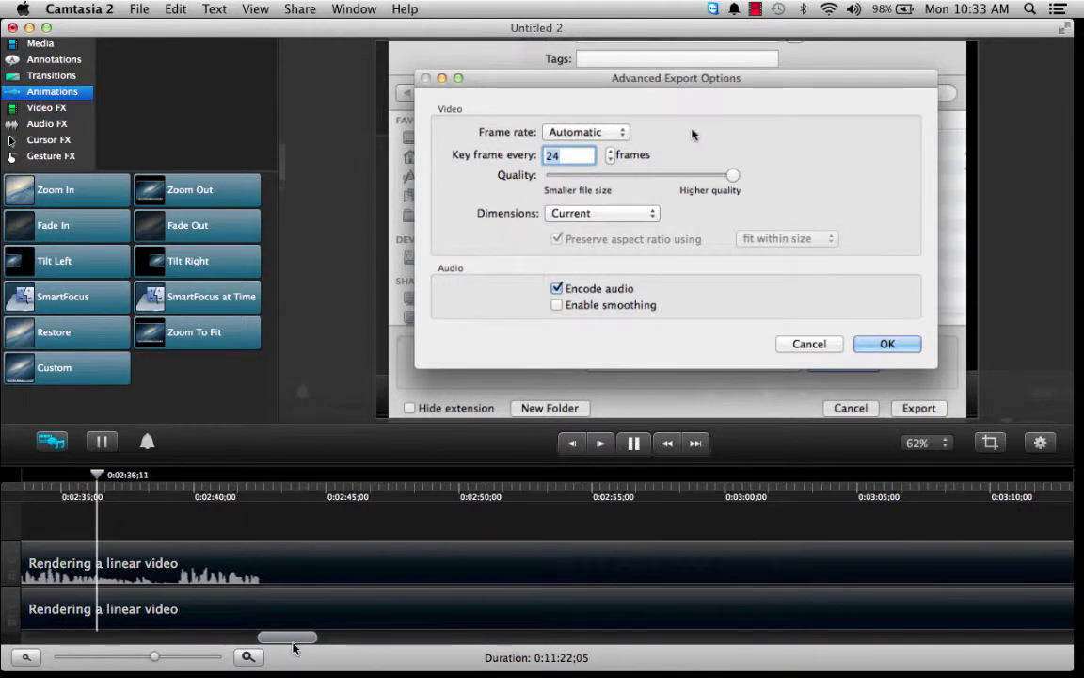
pyautogui.click(633, 444)
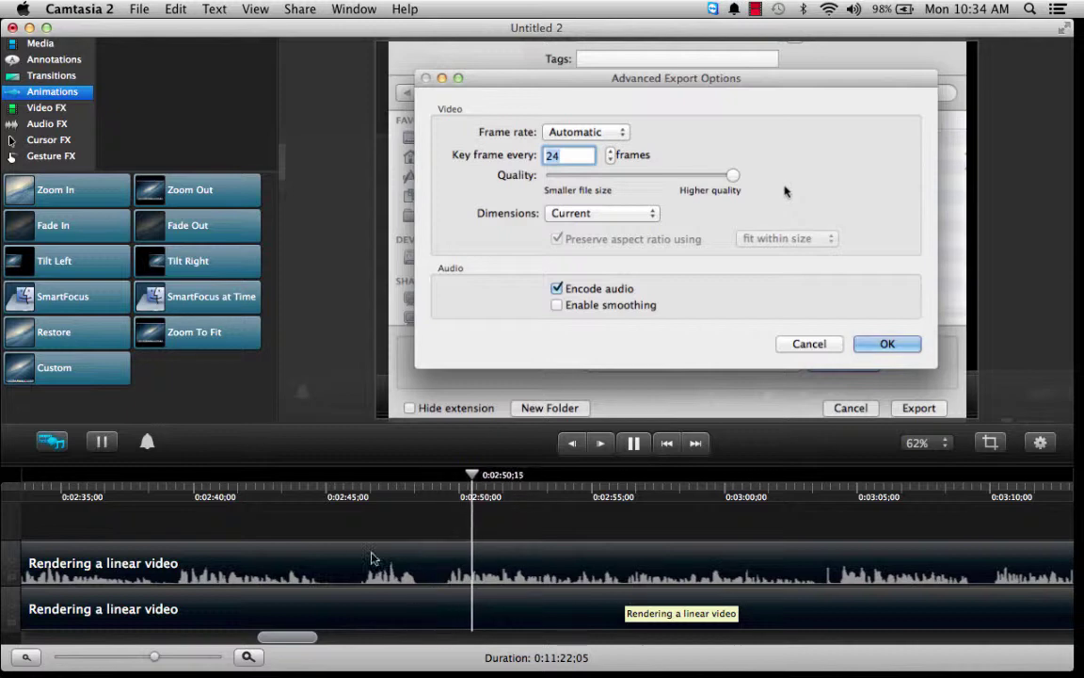
# Ripple delete the range from 0:02:44;29 to 0:02:49;15 on both tracks and play on to about 0:03:00;14
pyautogui.click(326, 493)
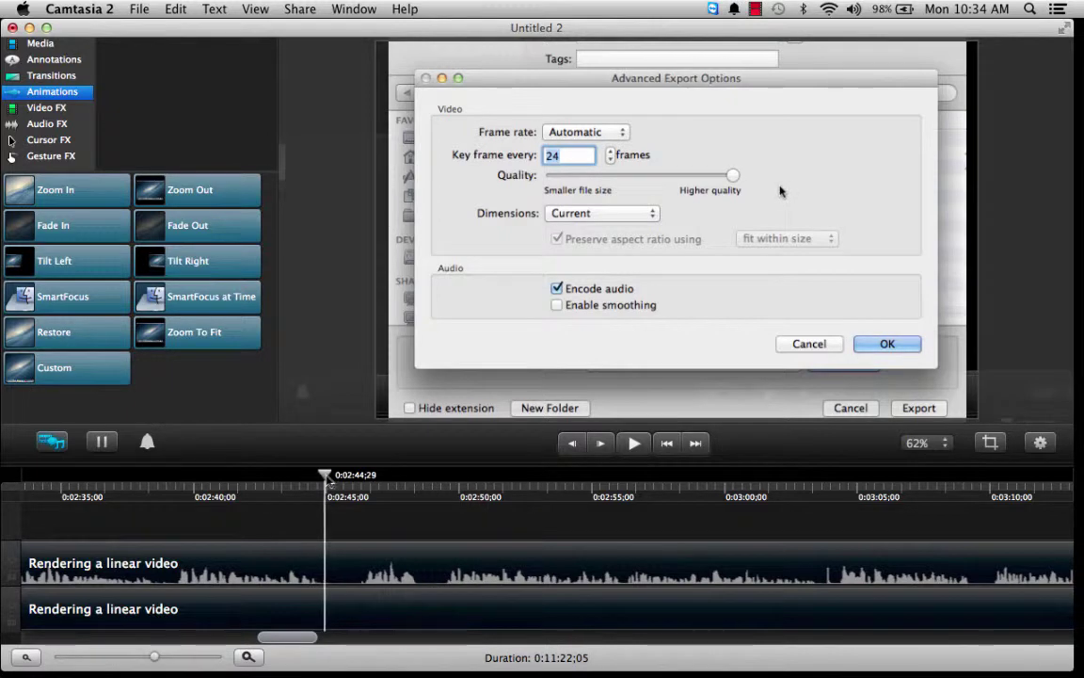
pyautogui.moveTo(326, 479); pyautogui.dragTo(444, 487)
pyautogui.rightClick(395, 621)
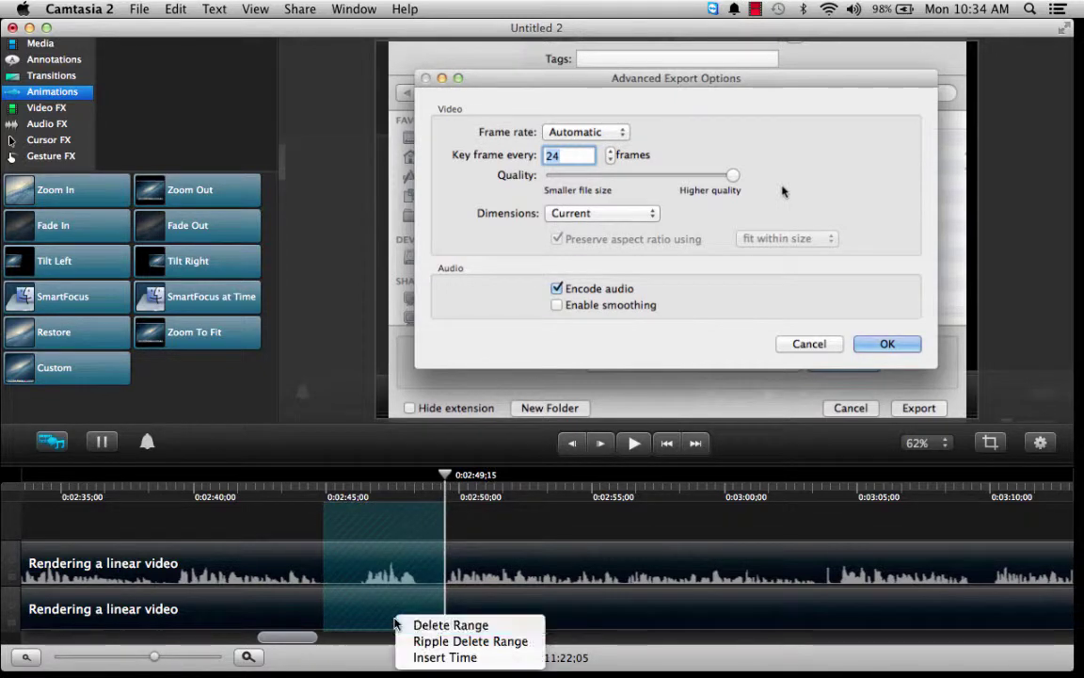
pyautogui.click(414, 639)
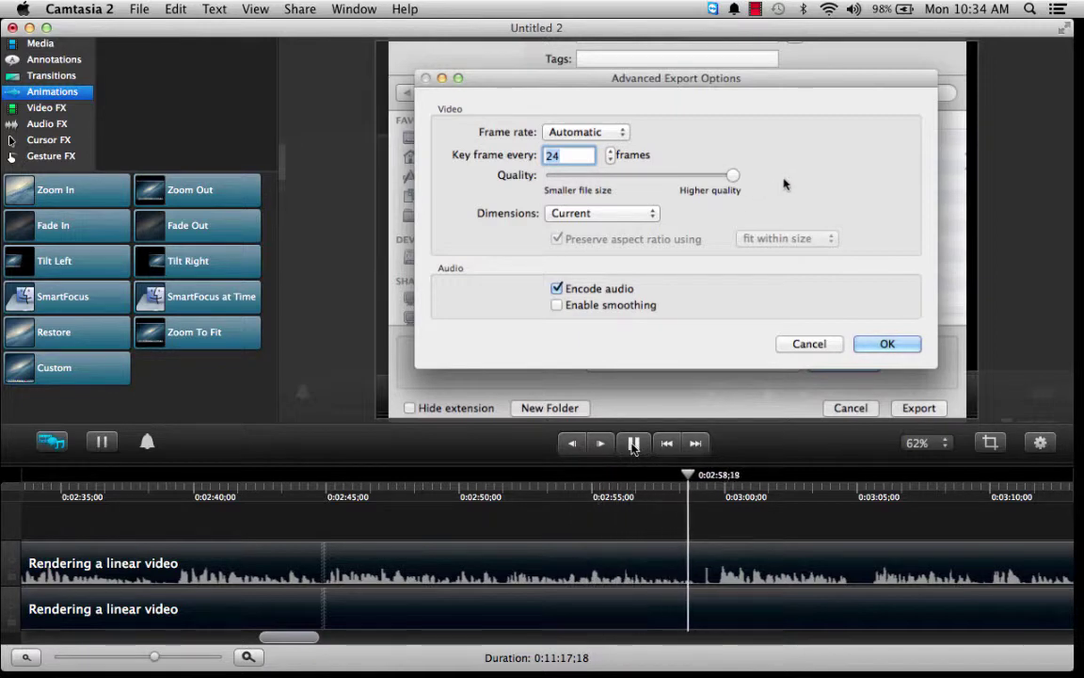
pyautogui.click(633, 444)
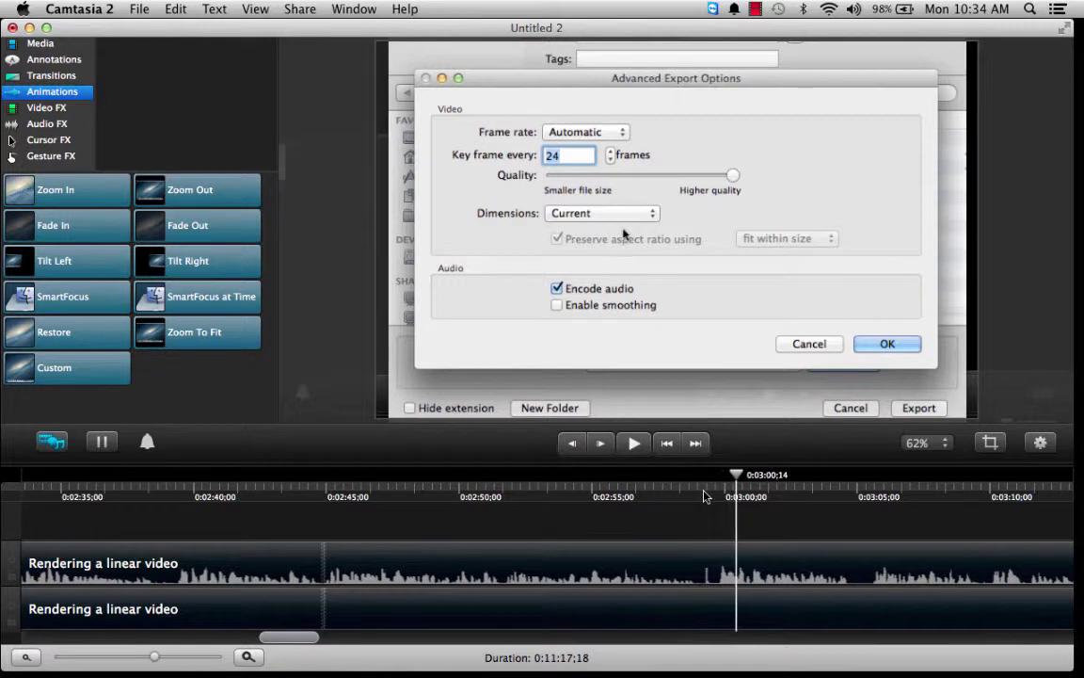
# Ripple delete the range from 0:02:59;04 to 0:02:59;20 on both tracks and play back over the cut
pyautogui.click(701, 497)
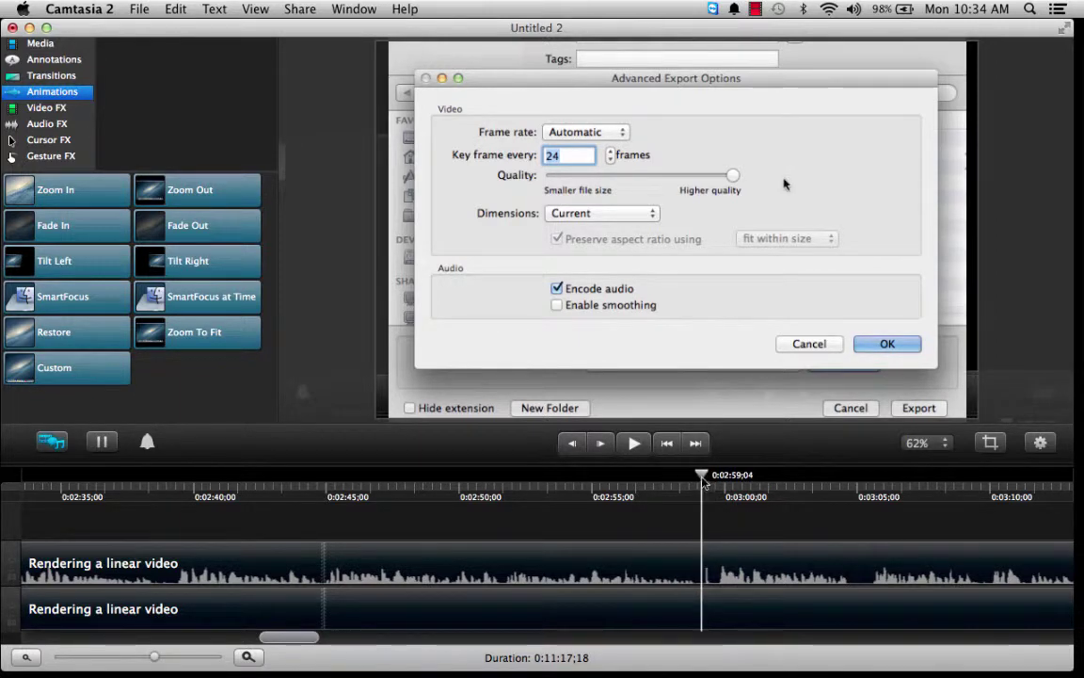
pyautogui.moveTo(704, 481); pyautogui.dragTo(715, 479)
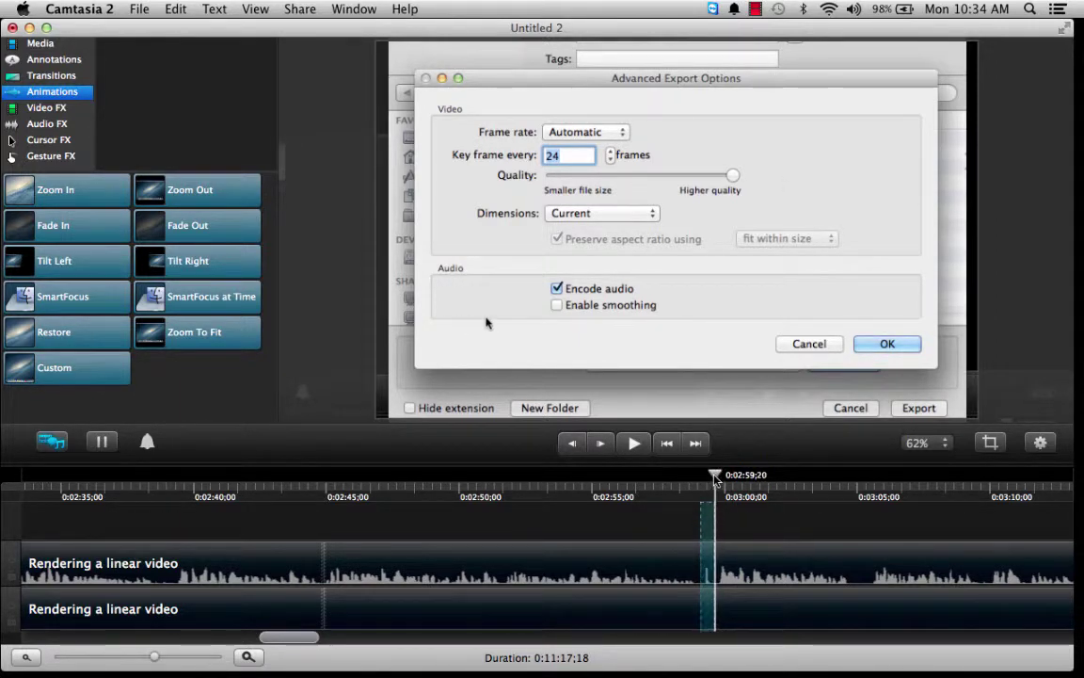
pyautogui.rightClick(711, 610)
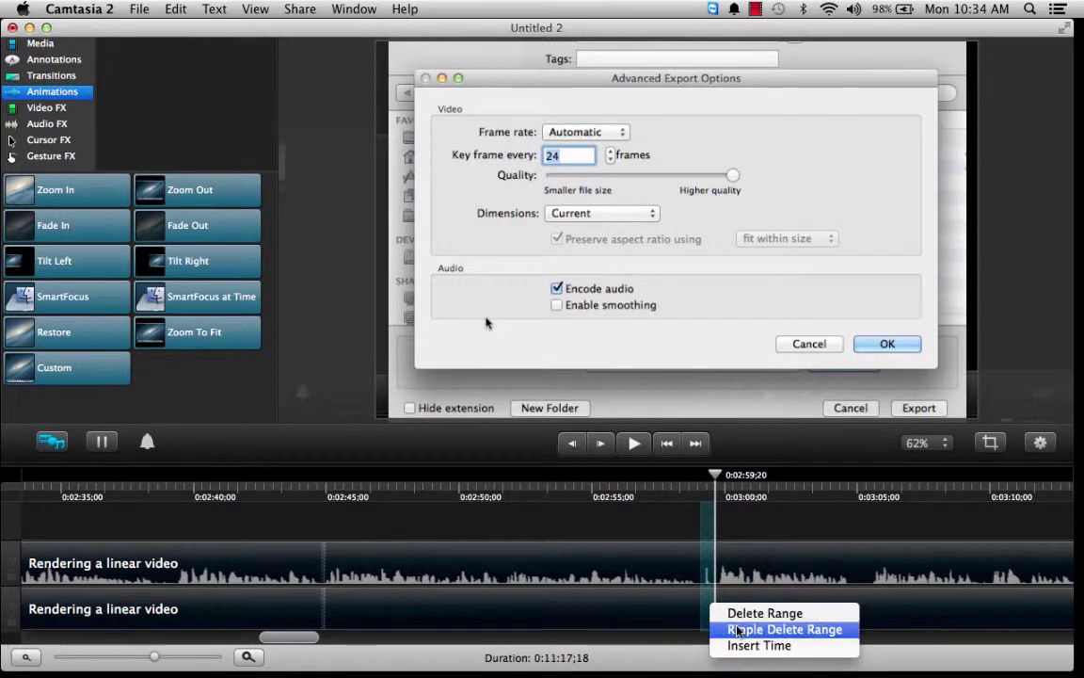
pyautogui.click(725, 629)
pyautogui.click(665, 482)
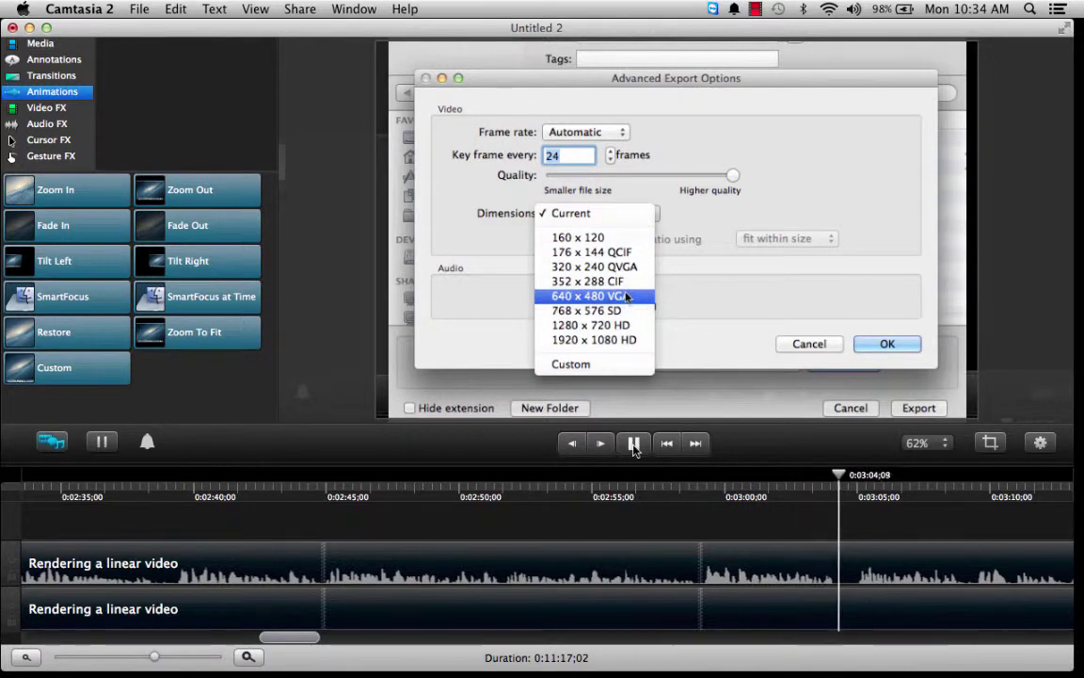
# Ripple delete the range from 0:02:59;03 to 0:03:04;29 on both tracks and play on to about 0:03:09;07
pyautogui.click(701, 496)
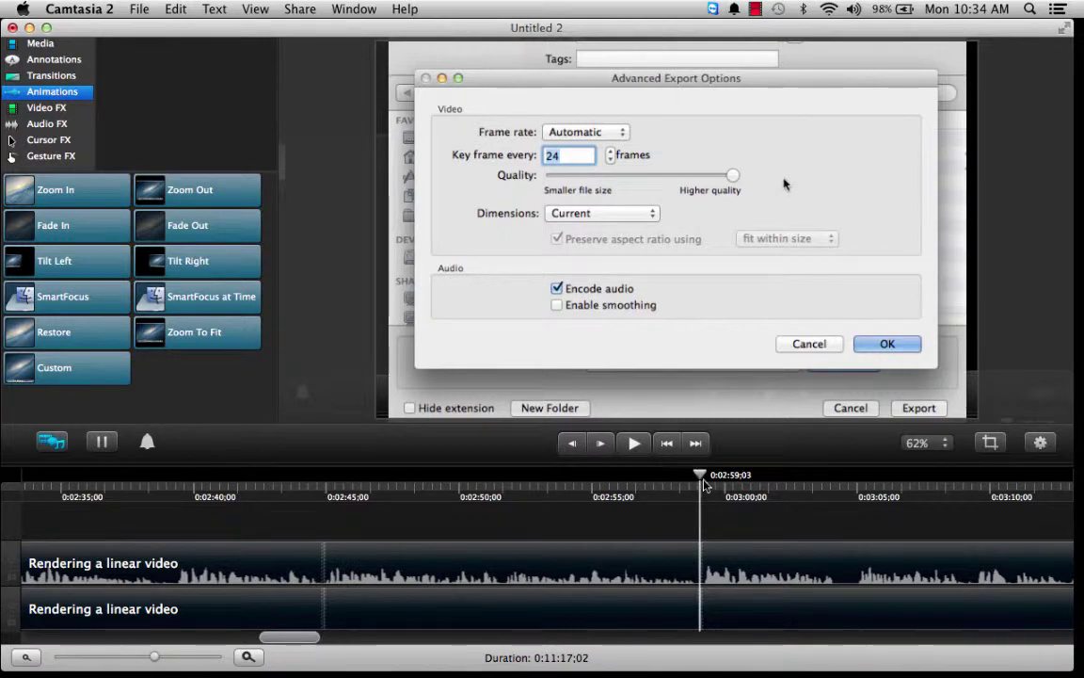
pyautogui.moveTo(701, 481); pyautogui.dragTo(857, 499)
pyautogui.rightClick(815, 616)
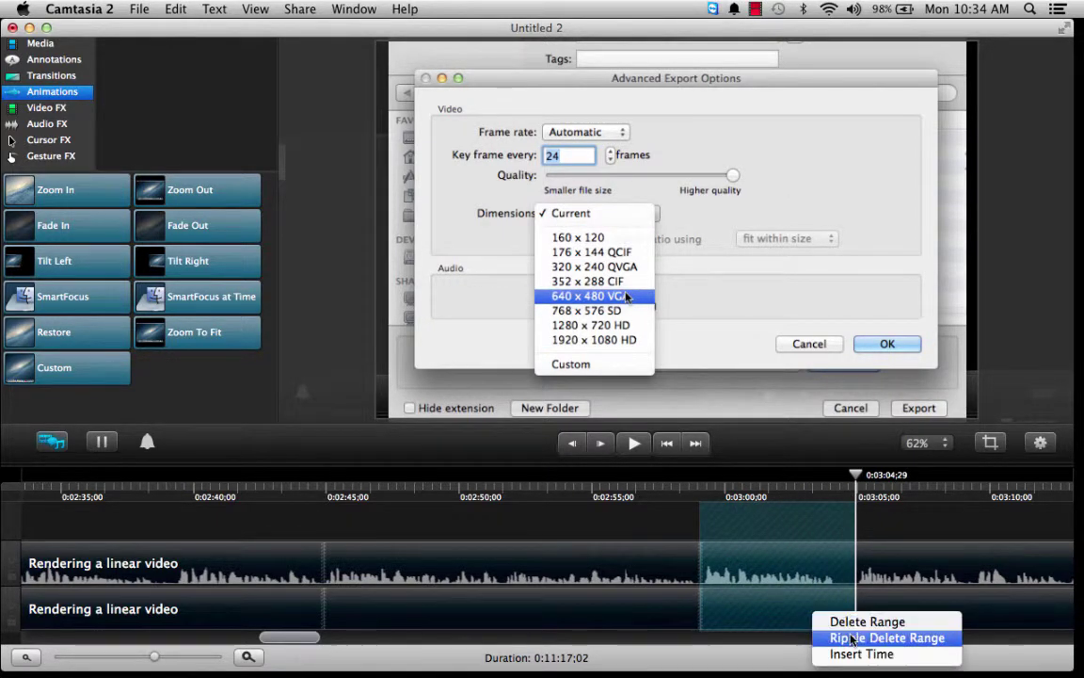
pyautogui.click(851, 638)
pyautogui.click(649, 496)
pyautogui.click(634, 442)
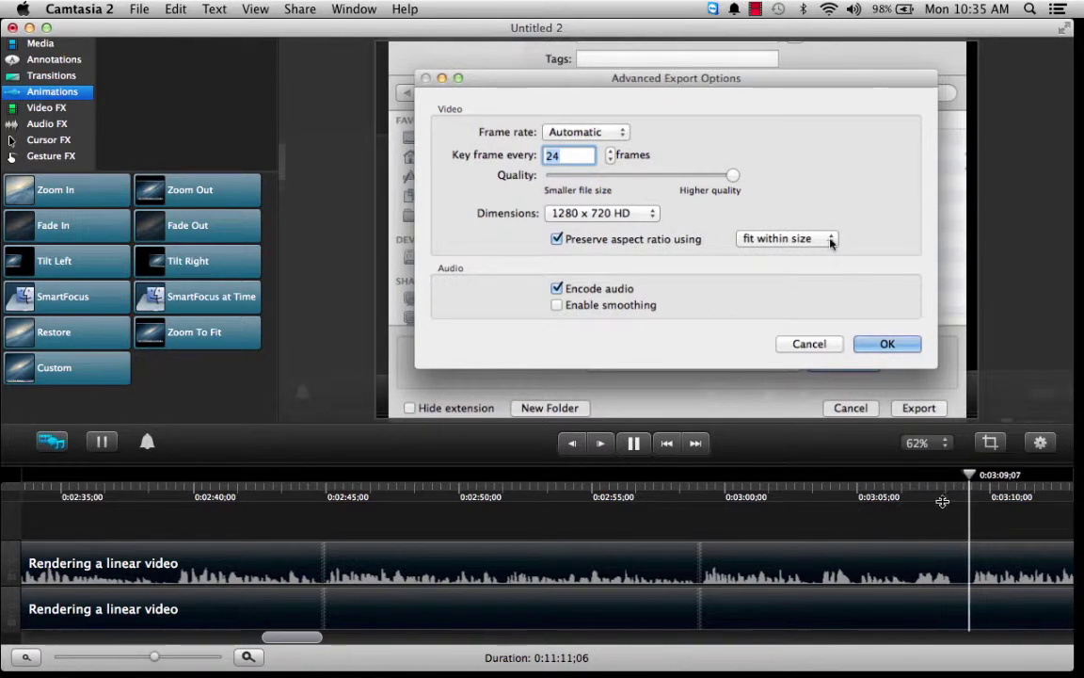
# Ripple delete the range from 0:03:07;02 to 0:03:09;10 on both tracks and play back from 0:03:04;29 to about 0:03:19;27
pyautogui.click(913, 495)
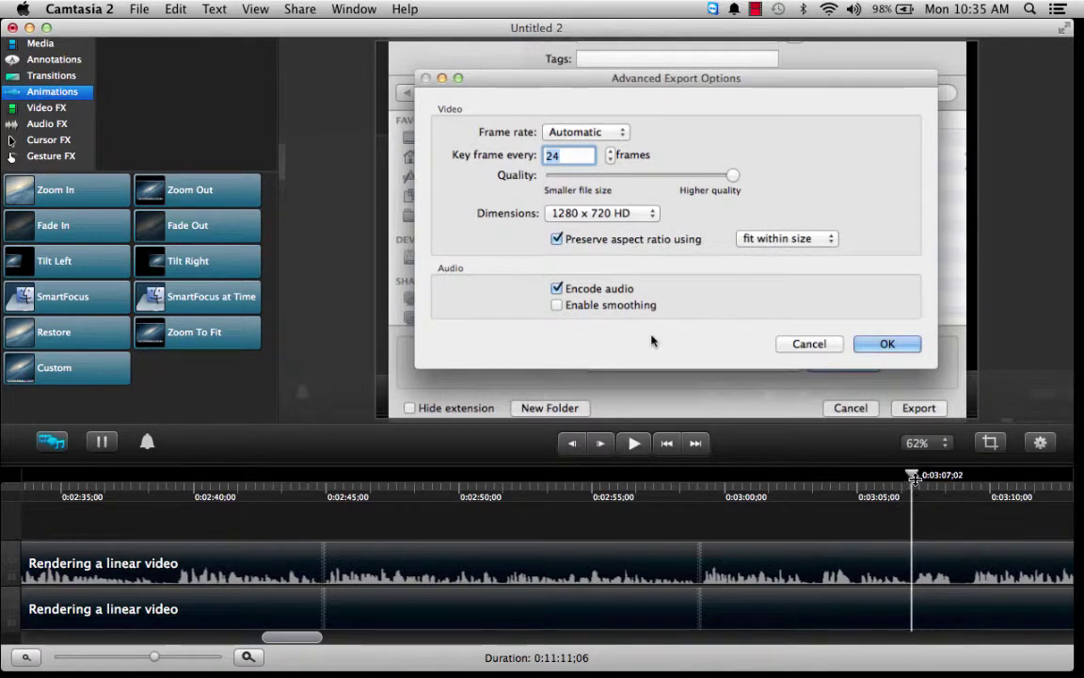
pyautogui.moveTo(913, 480); pyautogui.dragTo(968, 483)
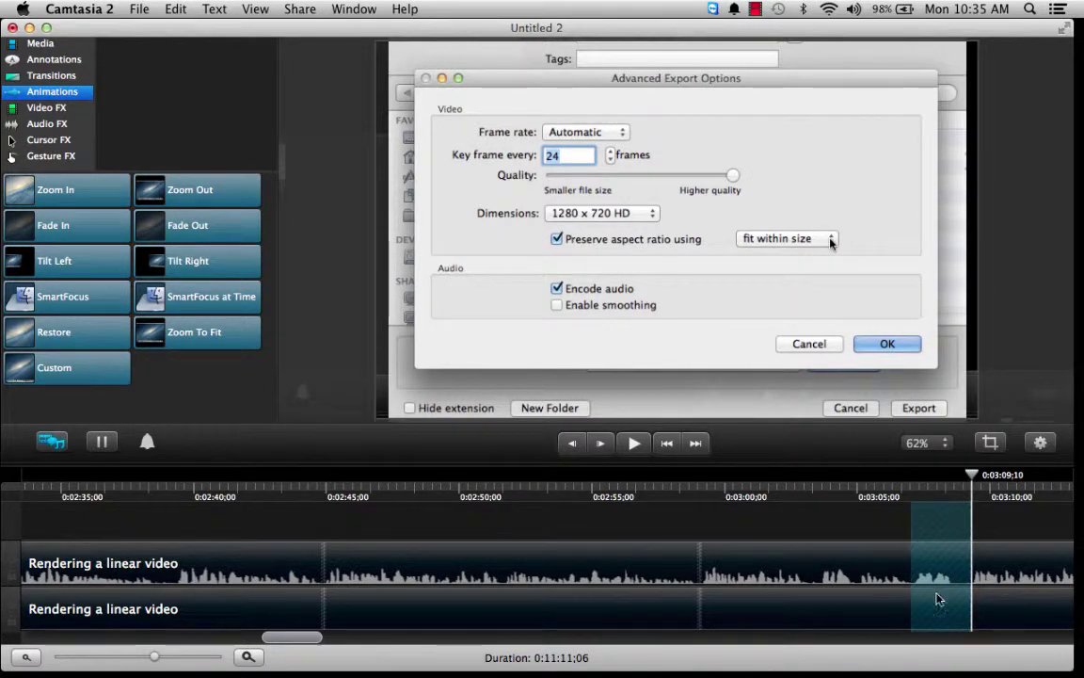
pyautogui.rightClick(791, 605)
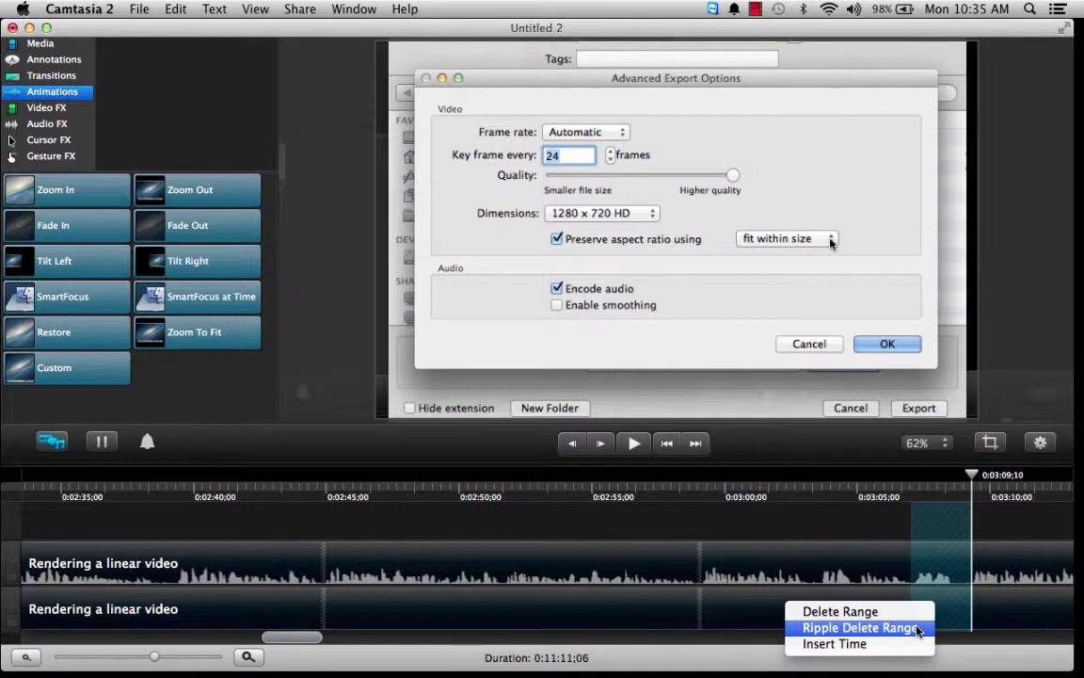
pyautogui.click(918, 629)
pyautogui.click(616, 213)
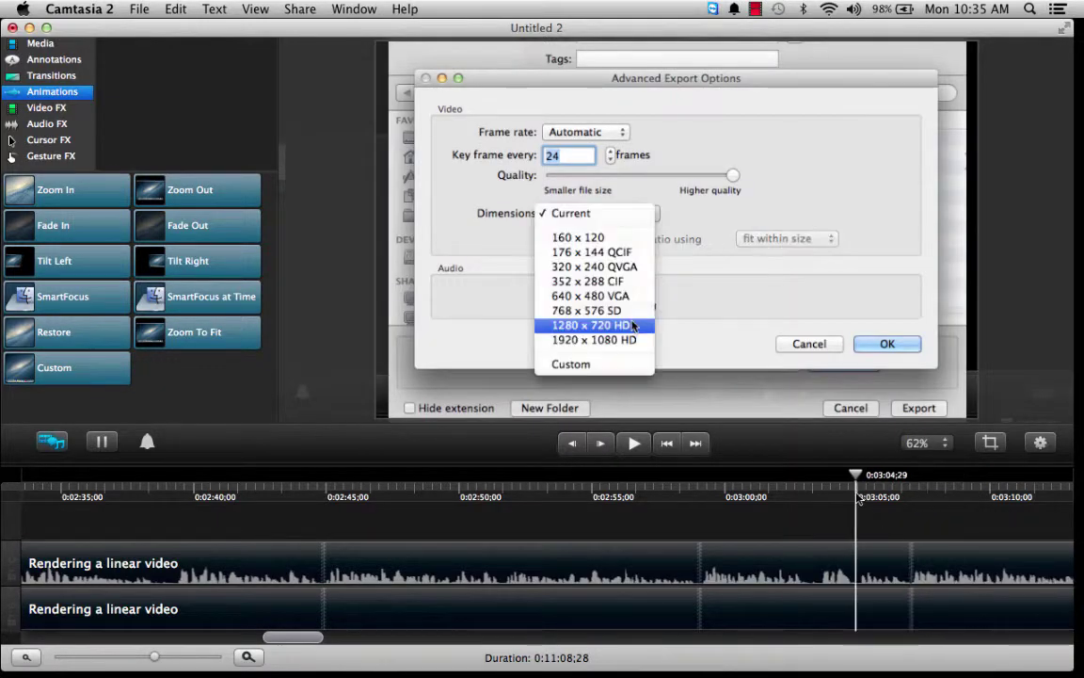
pyautogui.click(634, 444)
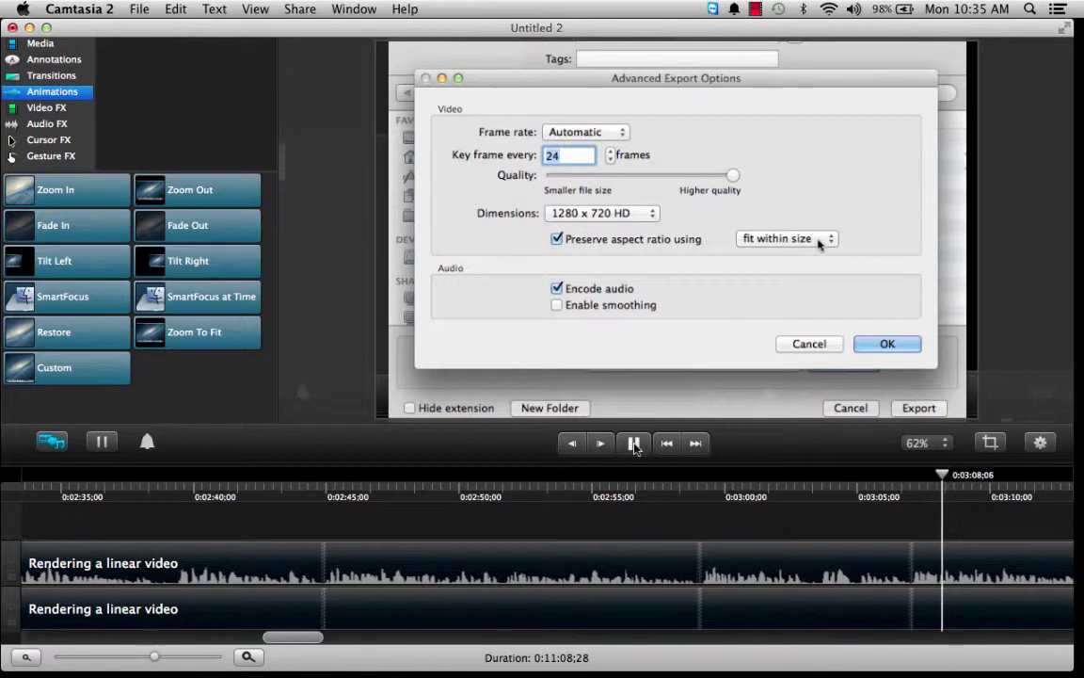
# Ripple delete the range from 0:03:14;22 to 0:03:20;16 on both tracks and play on to about 0:03:26;24
pyautogui.moveTo(294, 631); pyautogui.dragTo(331, 633)
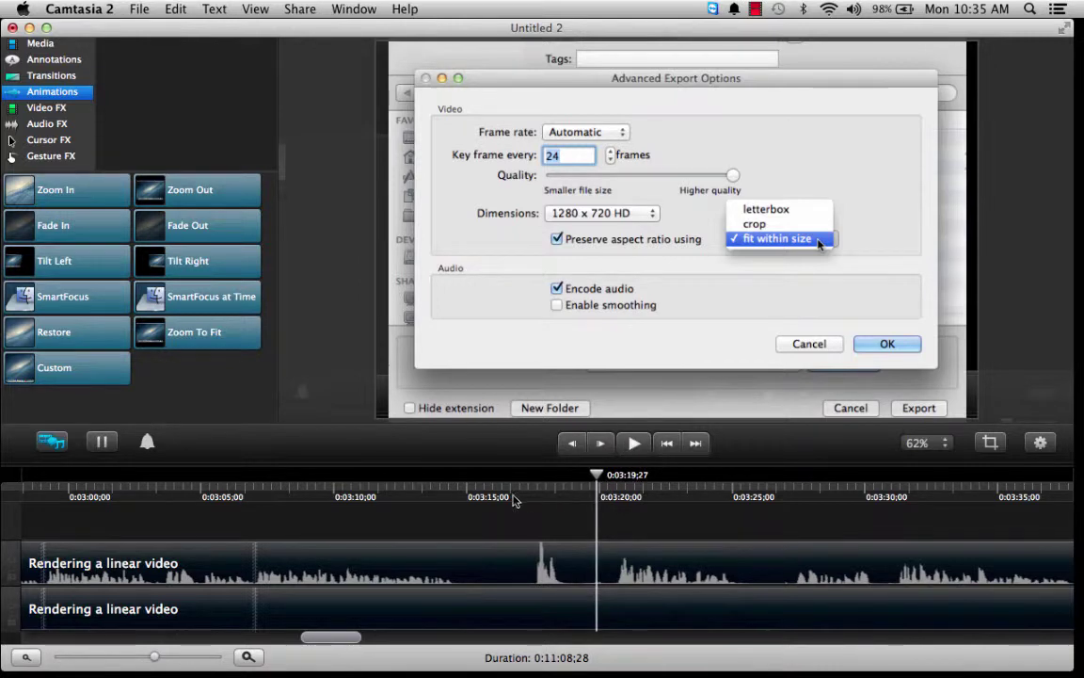
pyautogui.click(459, 492)
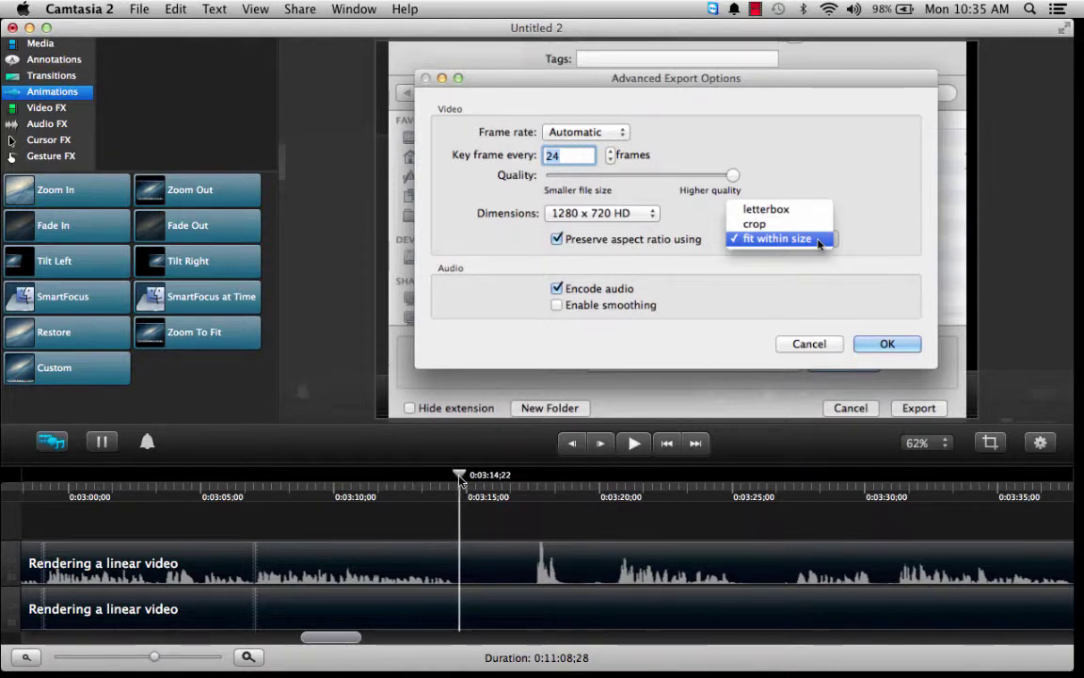
pyautogui.moveTo(460, 482); pyautogui.dragTo(612, 499)
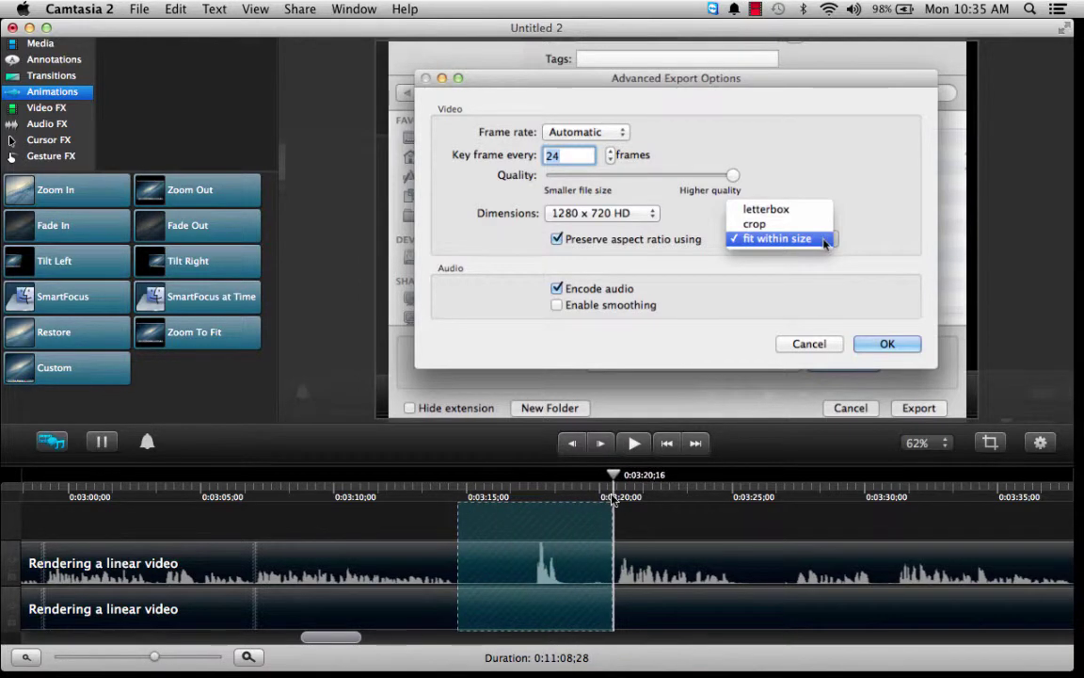
pyautogui.rightClick(525, 602)
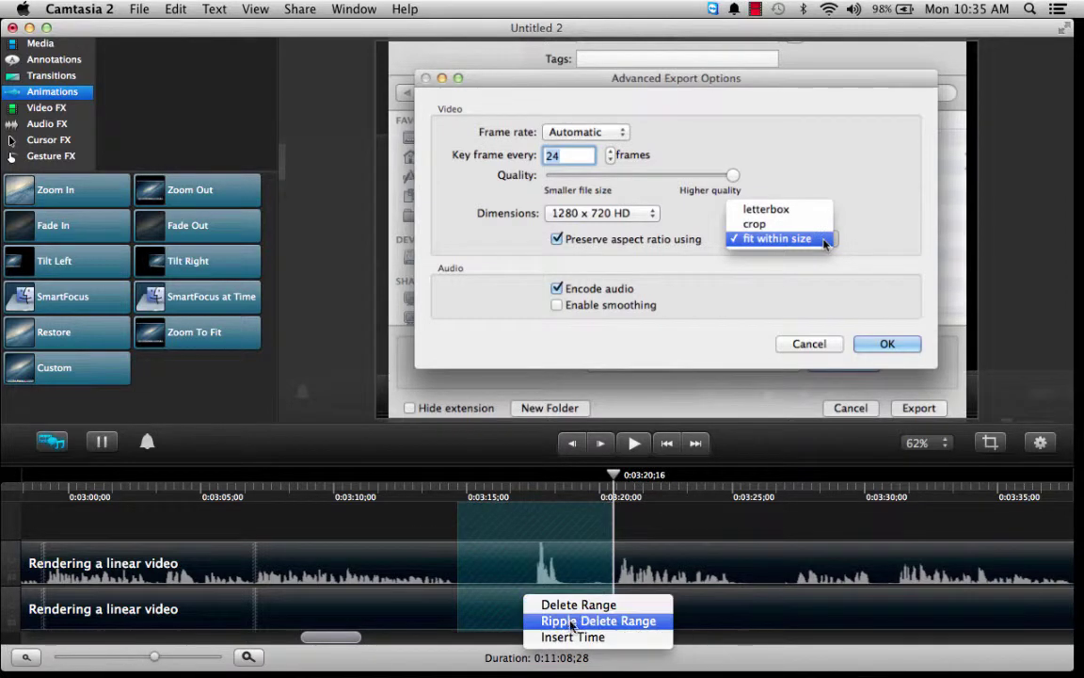
pyautogui.click(557, 620)
pyautogui.click(416, 496)
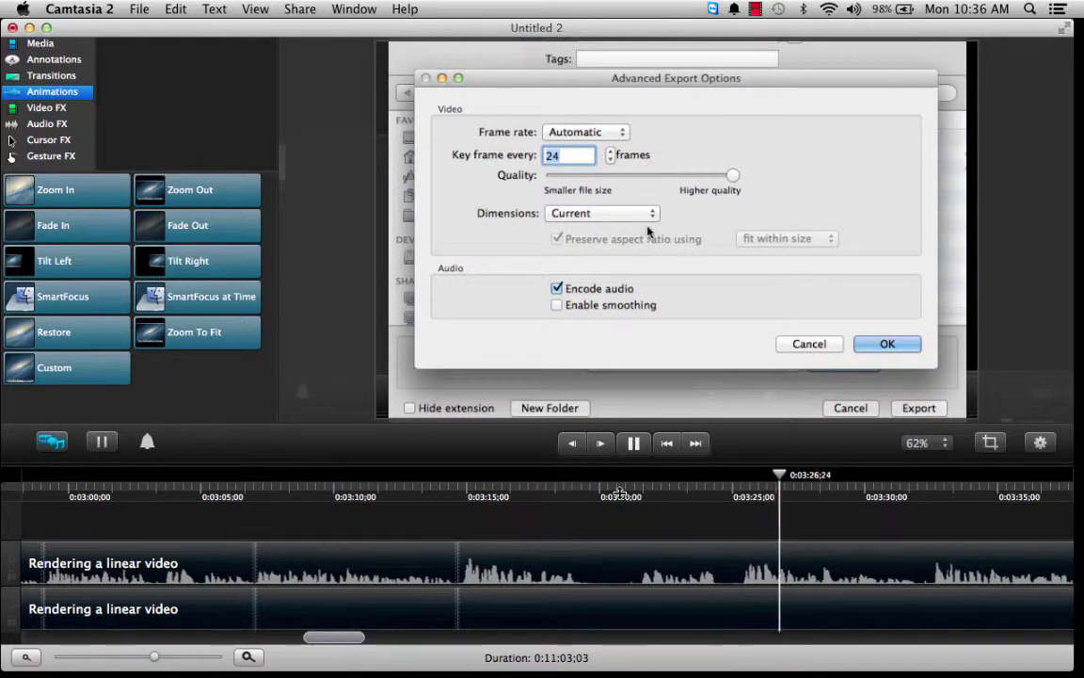
# Replay the narration up to 0:03:25;11, then ripple delete the range from 0:03:19;14 to 0:03:21;16 on both tracks
pyautogui.click(570, 492)
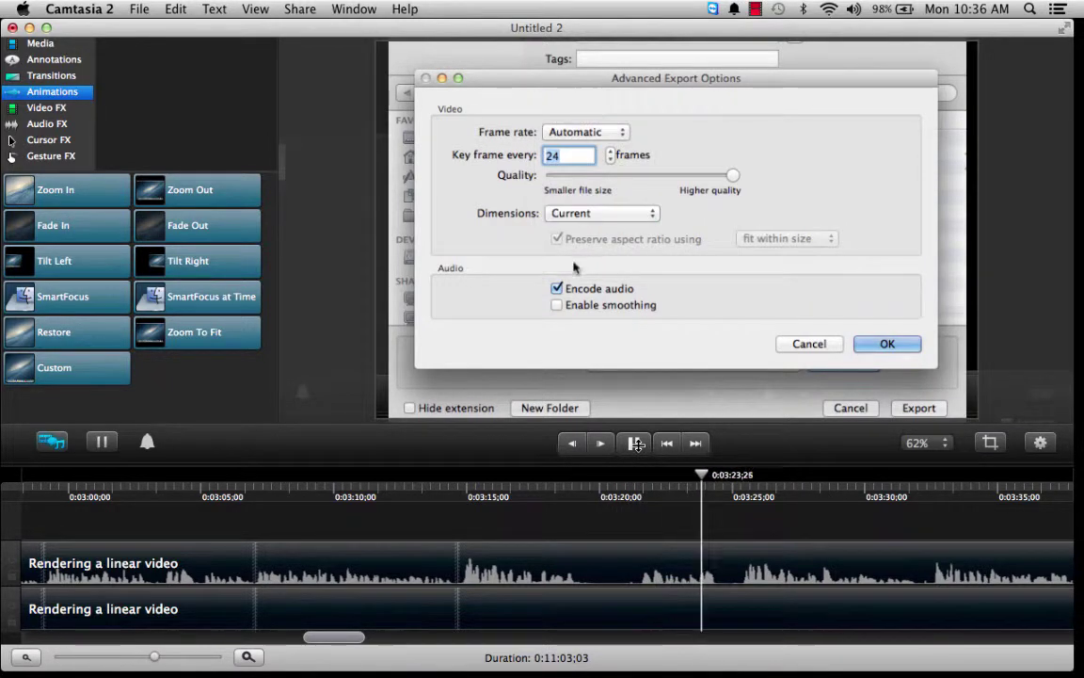
pyautogui.click(637, 443)
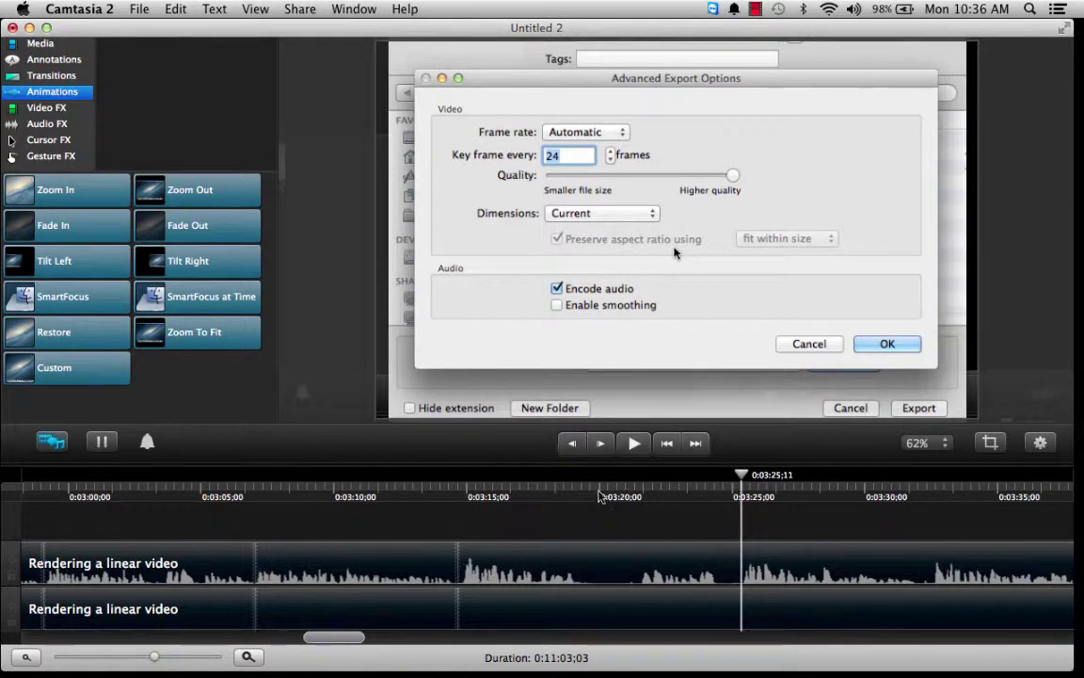
pyautogui.moveTo(598, 496); pyautogui.dragTo(584, 504)
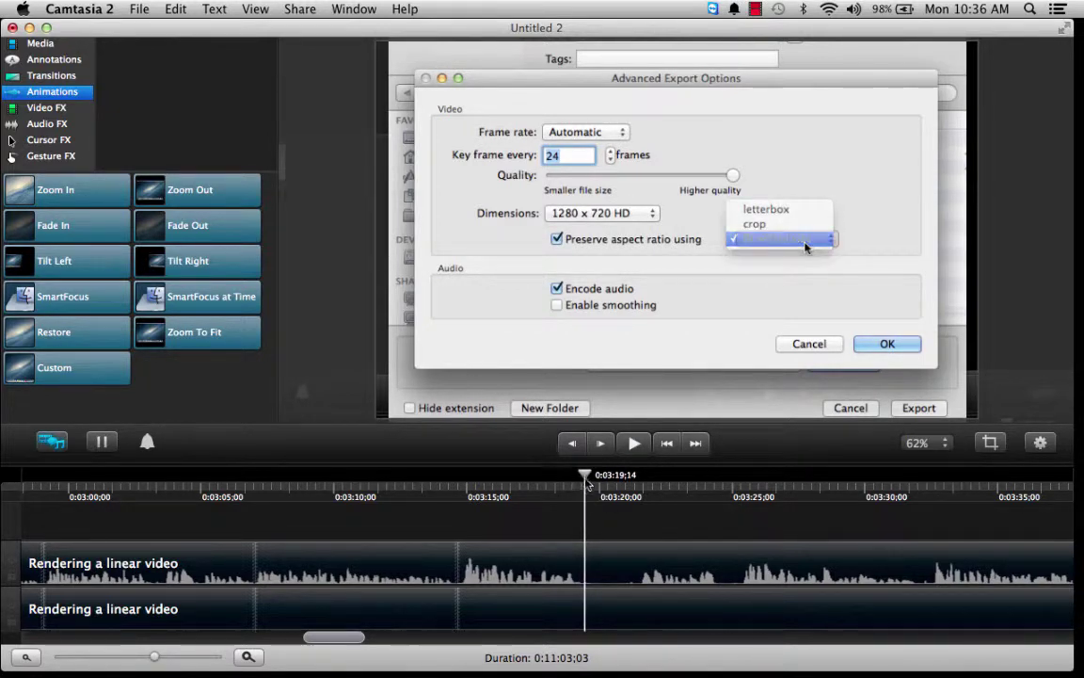
pyautogui.moveTo(585, 502); pyautogui.dragTo(639, 488)
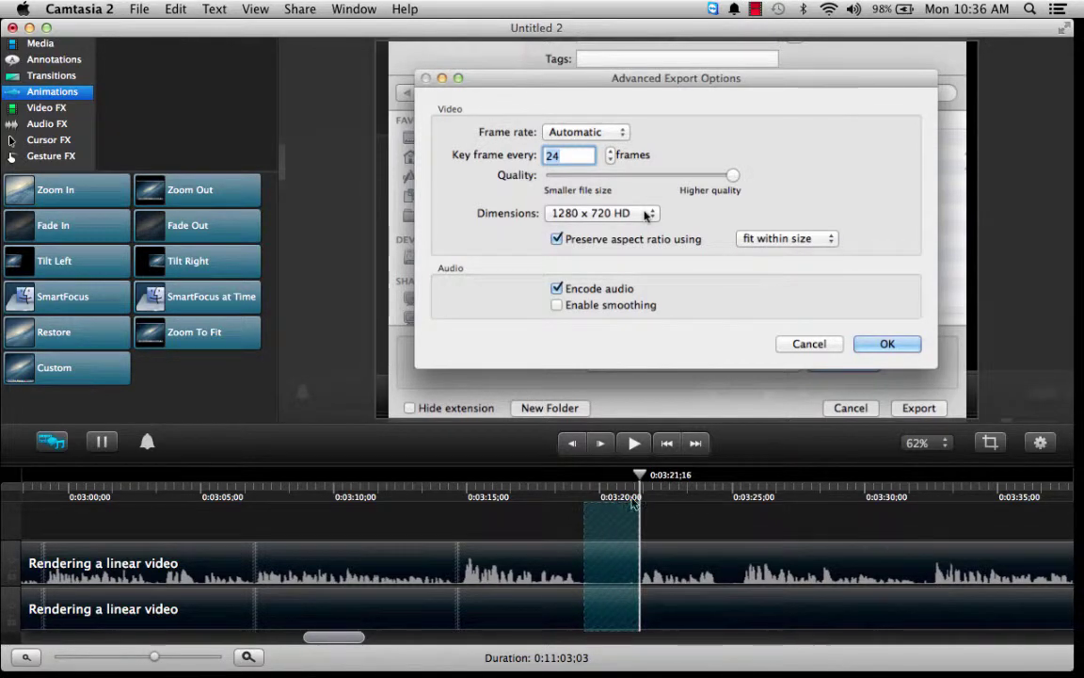
pyautogui.rightClick(613, 604)
pyautogui.click(639, 625)
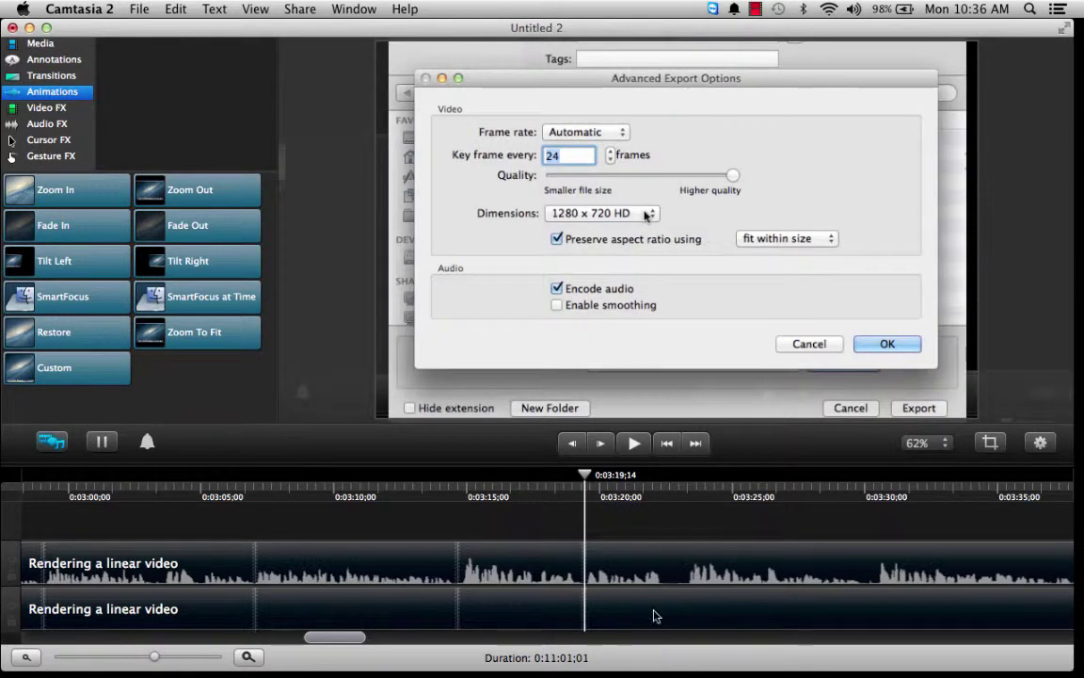
# Magnify the timeline around 0:03:20;23 and review the narration up to about 0:03:24;03 for the next passage to cut
pyautogui.click(621, 496)
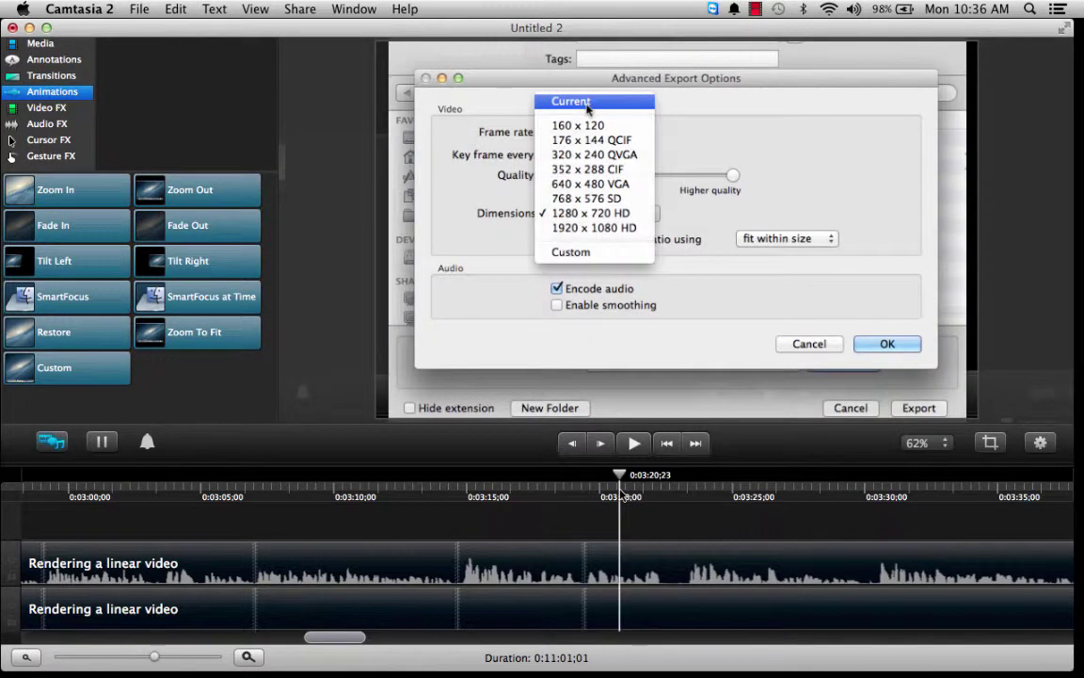
pyautogui.click(249, 657)
pyautogui.click(248, 657)
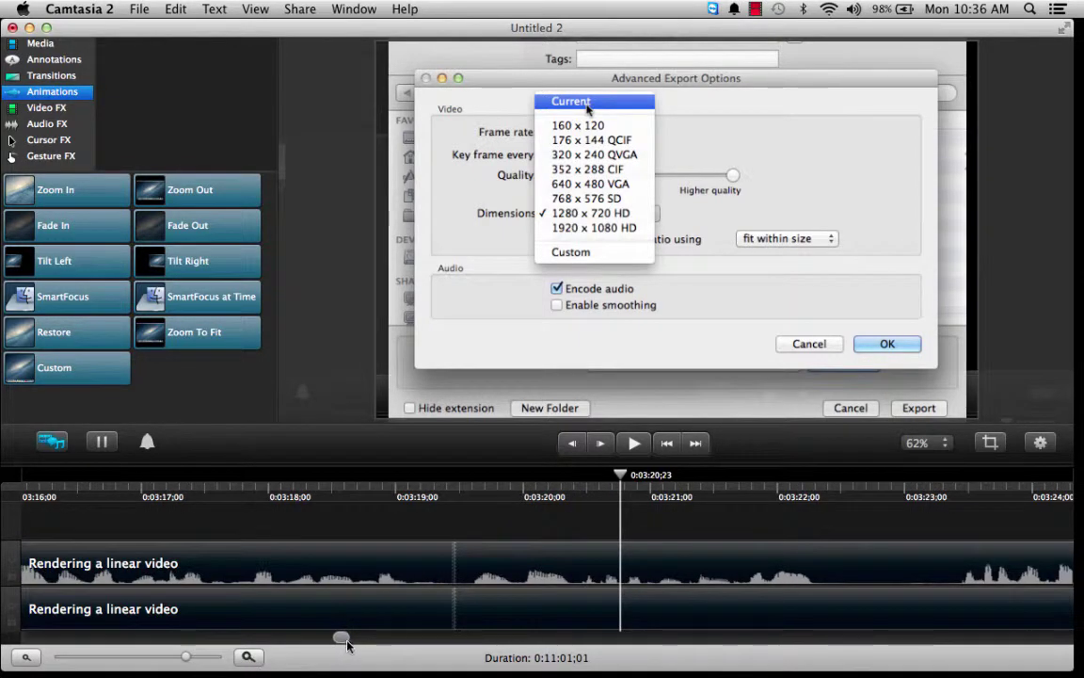
pyautogui.hscroll(5, 347, 644)
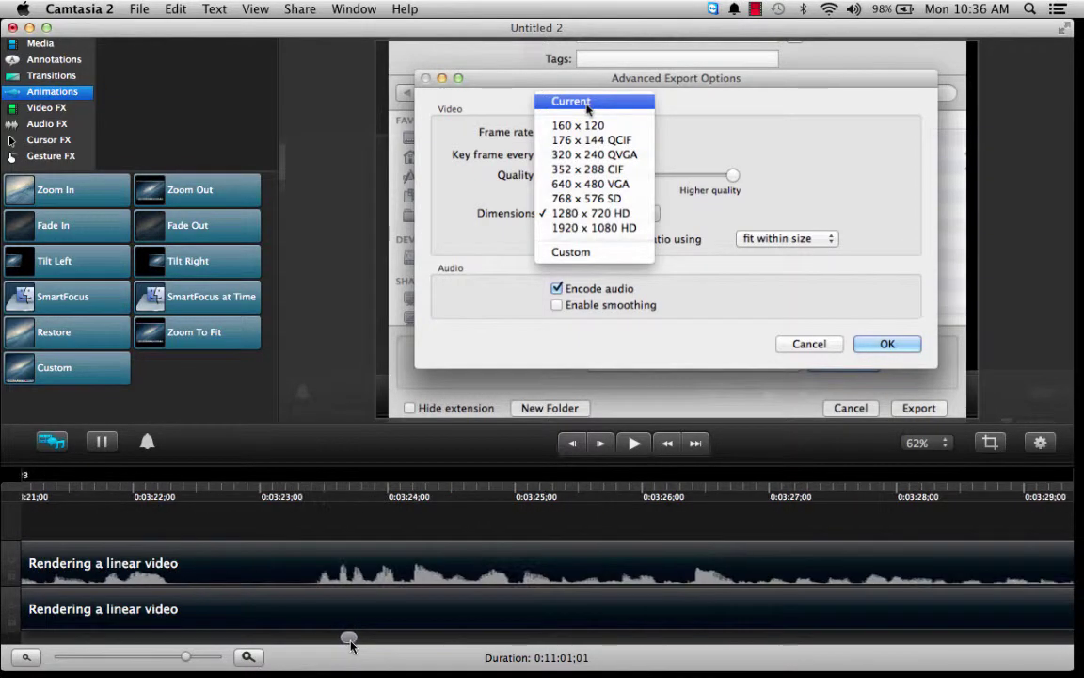
pyautogui.click(298, 487)
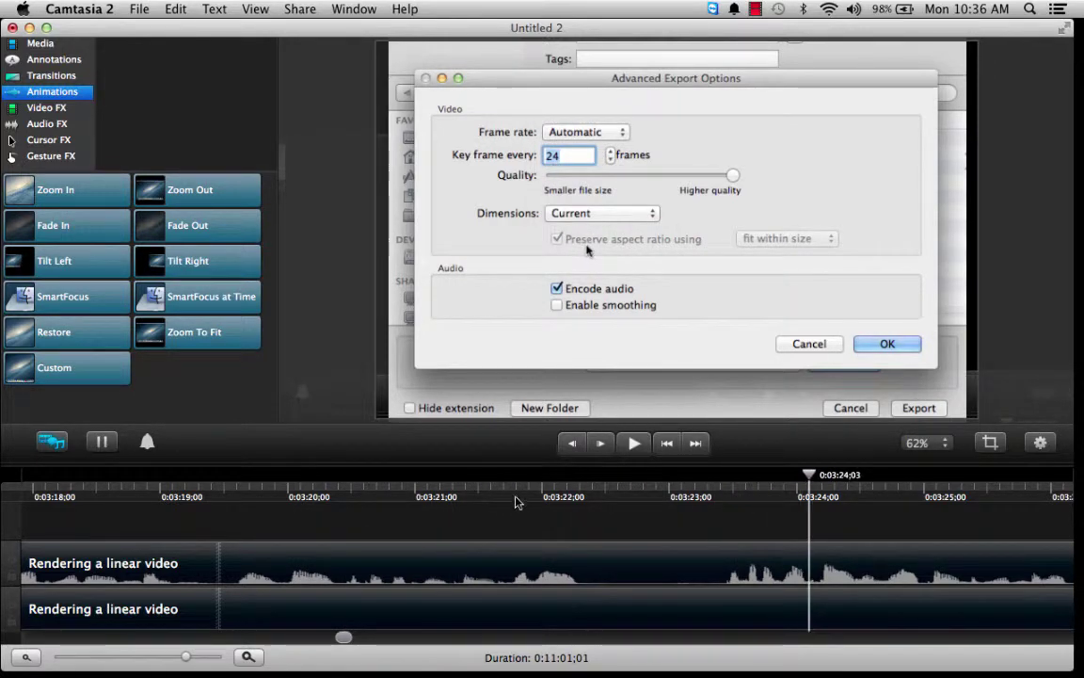
# Try ripple deleting the range from about 0:03:21;20 to 0:03:23;13, play back over the cut, and undo the deletion
pyautogui.moveTo(510, 500); pyautogui.dragTo(723, 504)
pyautogui.rightClick(641, 610)
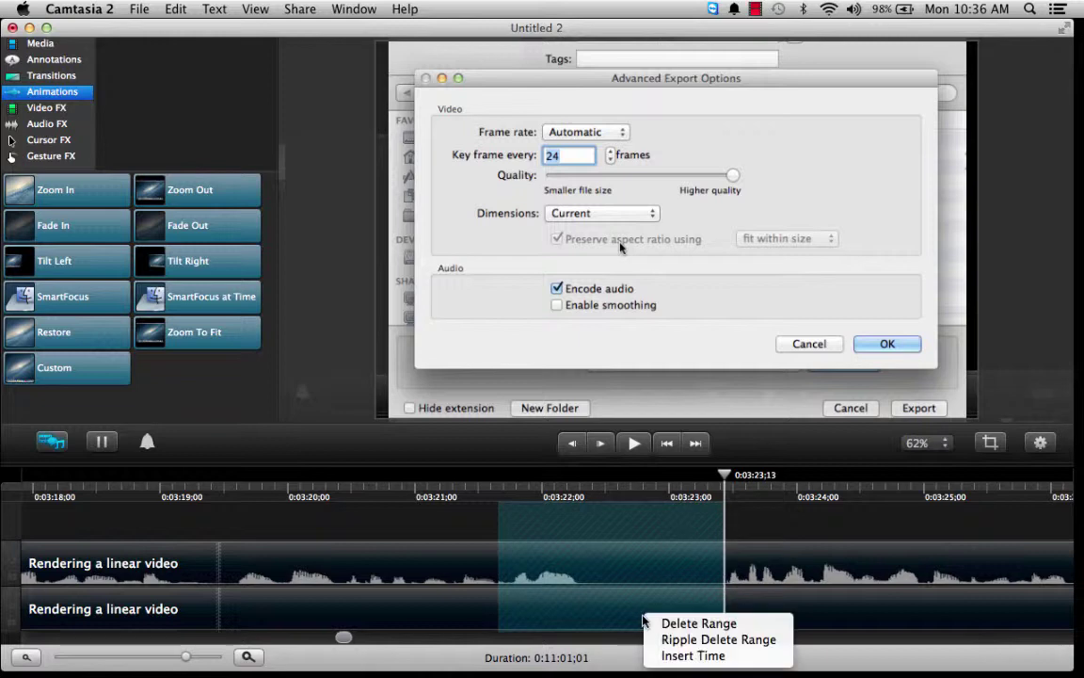
pyautogui.click(669, 636)
pyautogui.click(358, 500)
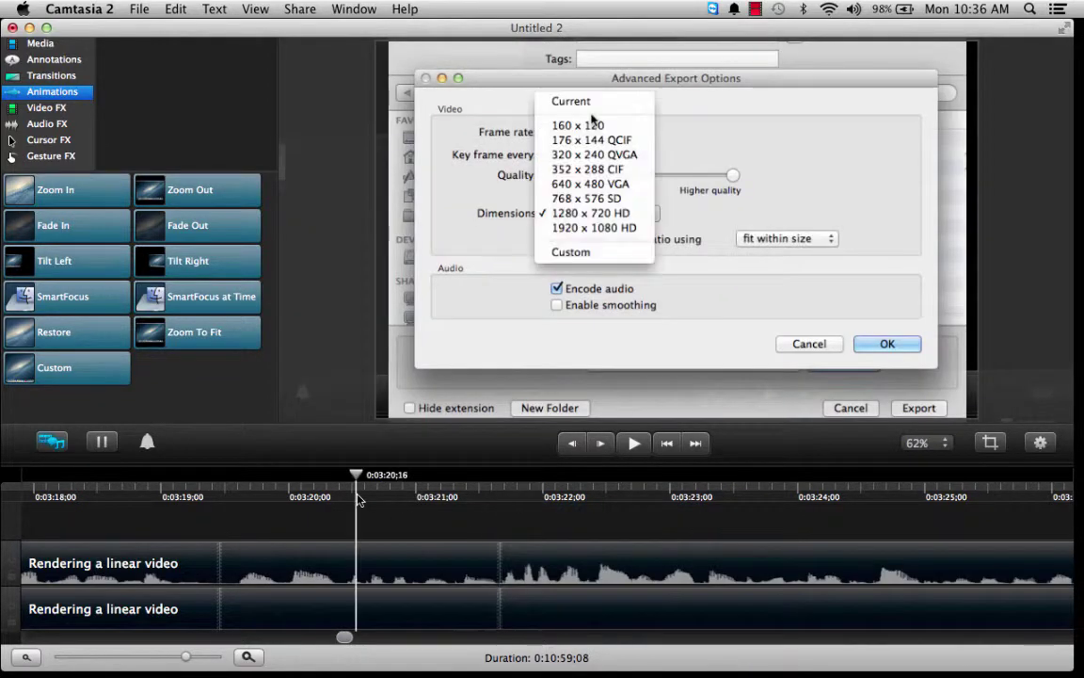
pyautogui.click(631, 444)
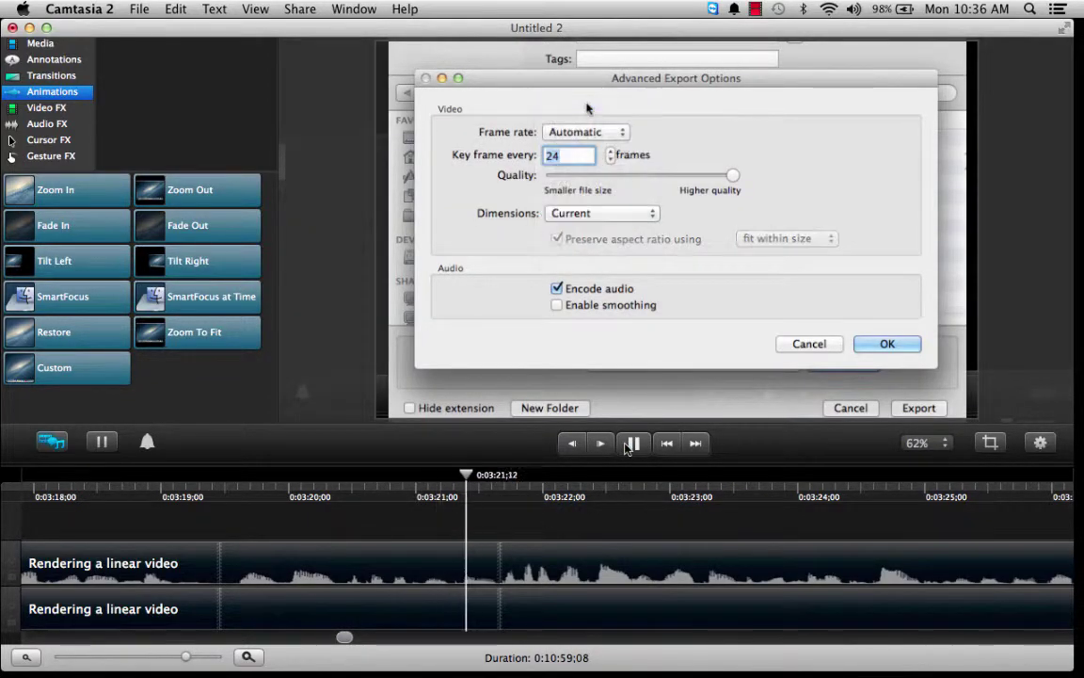
pyautogui.press('space')
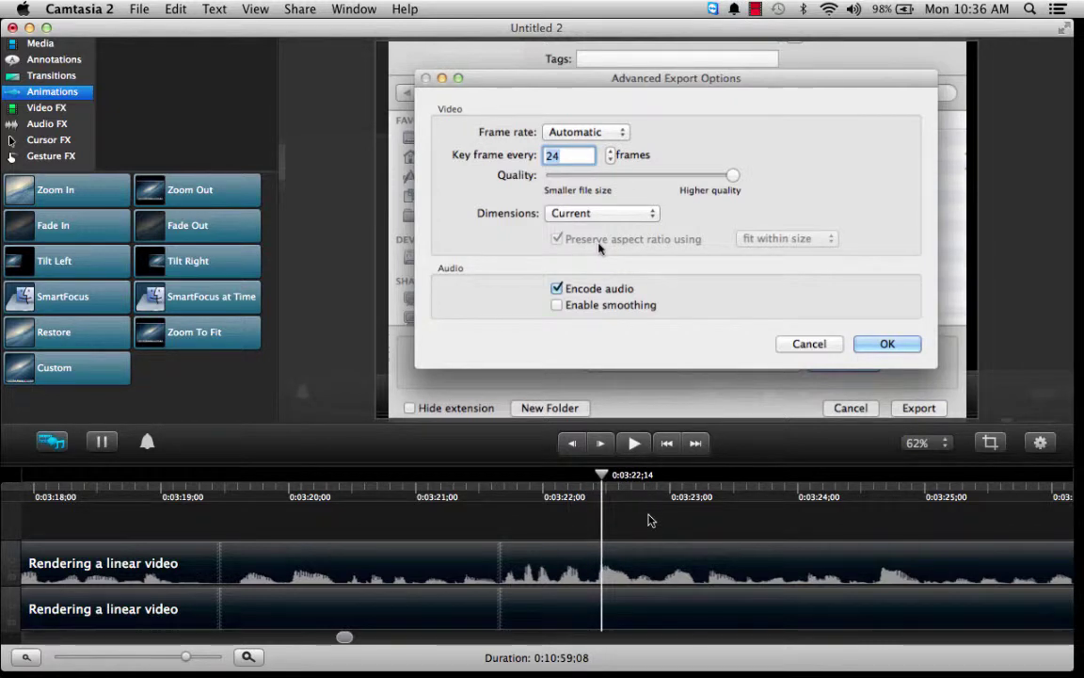
pyautogui.press('super+z')
# Reselect the range from 0:03:21;22 to 0:03:23;12 and ripple delete it on both tracks
pyautogui.click(508, 499)
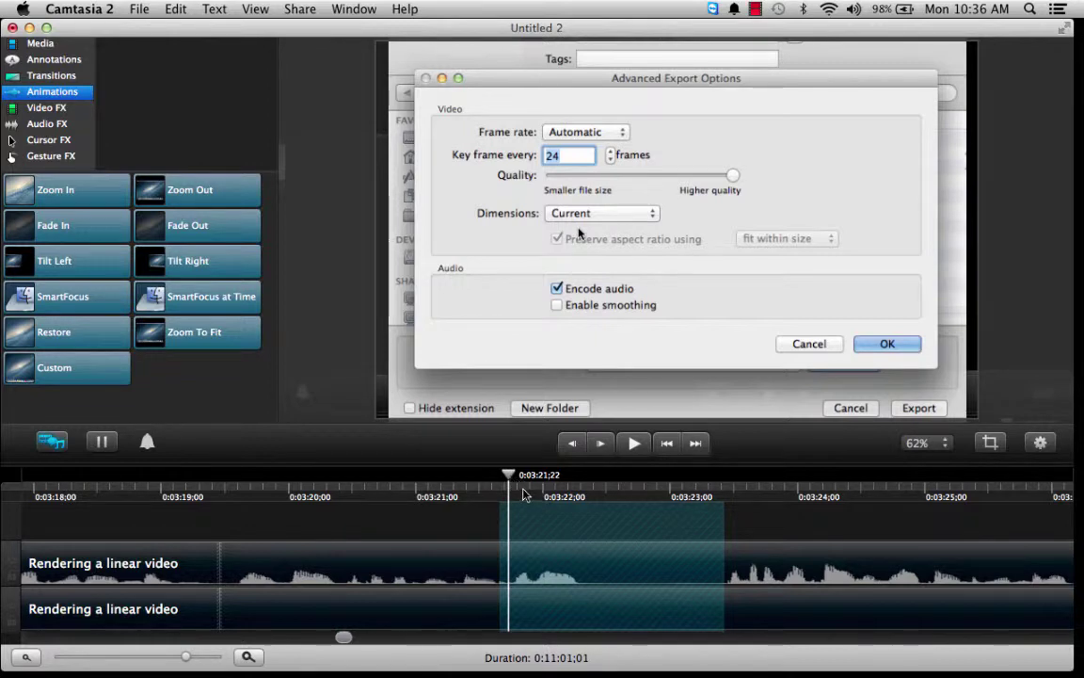
pyautogui.press('Escape')
pyautogui.moveTo(513, 481); pyautogui.dragTo(721, 497)
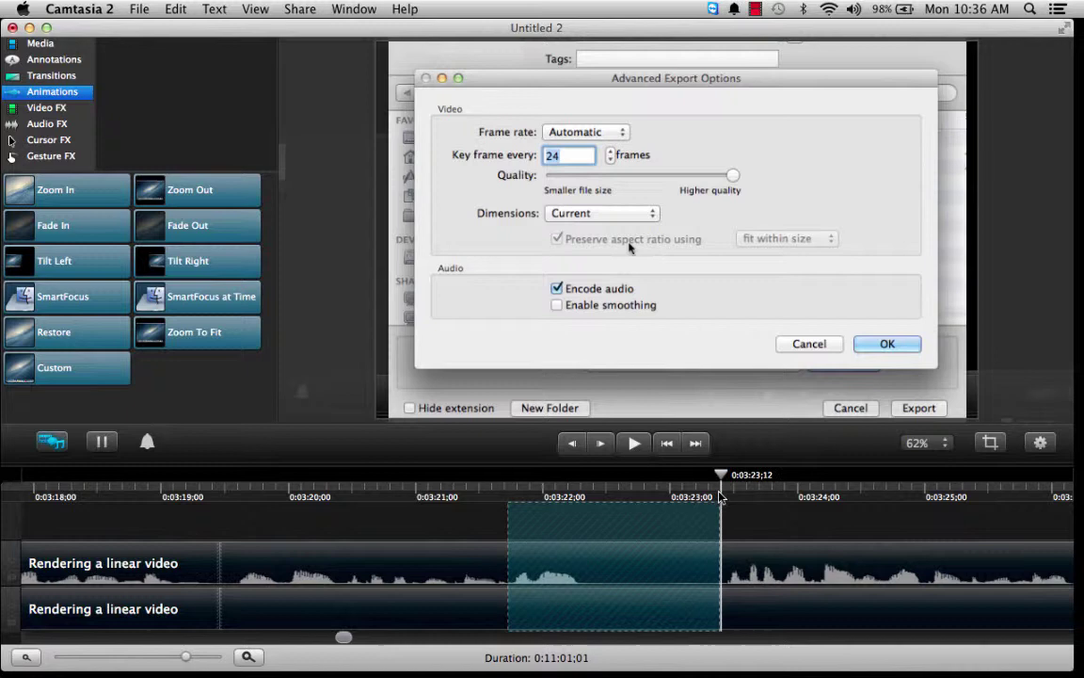
pyautogui.rightClick(659, 613)
pyautogui.click(664, 633)
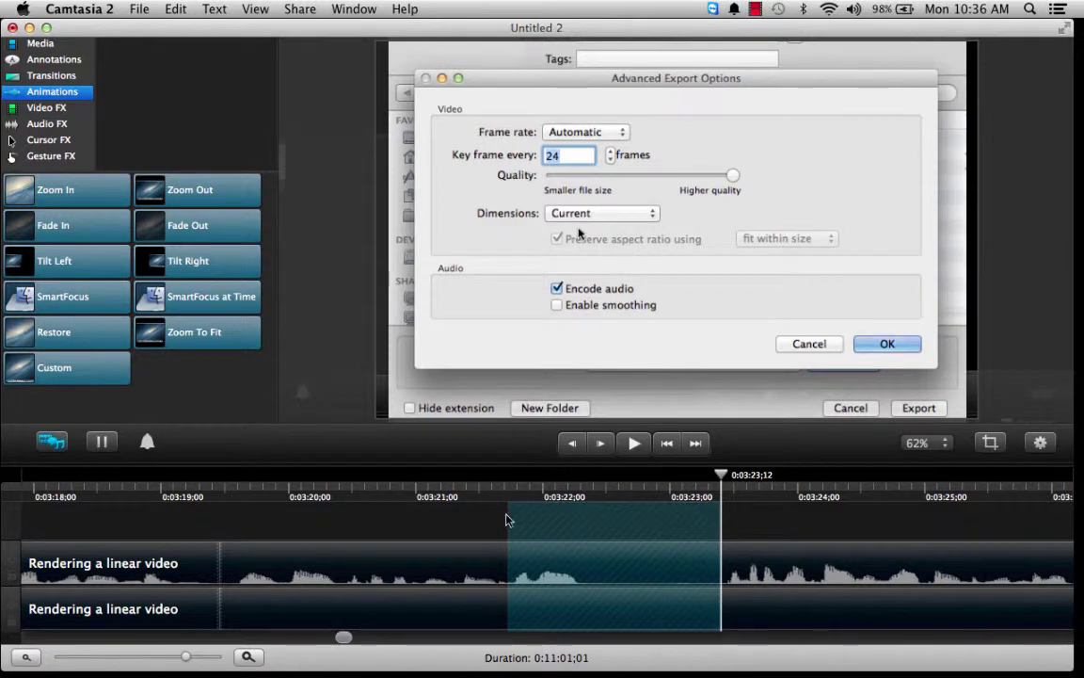
# Play back the recording over the new cut at 0:03:21;22, replaying from about 0:03:18;25 to 0:03:24;22
pyautogui.click(463, 496)
pyautogui.click(634, 444)
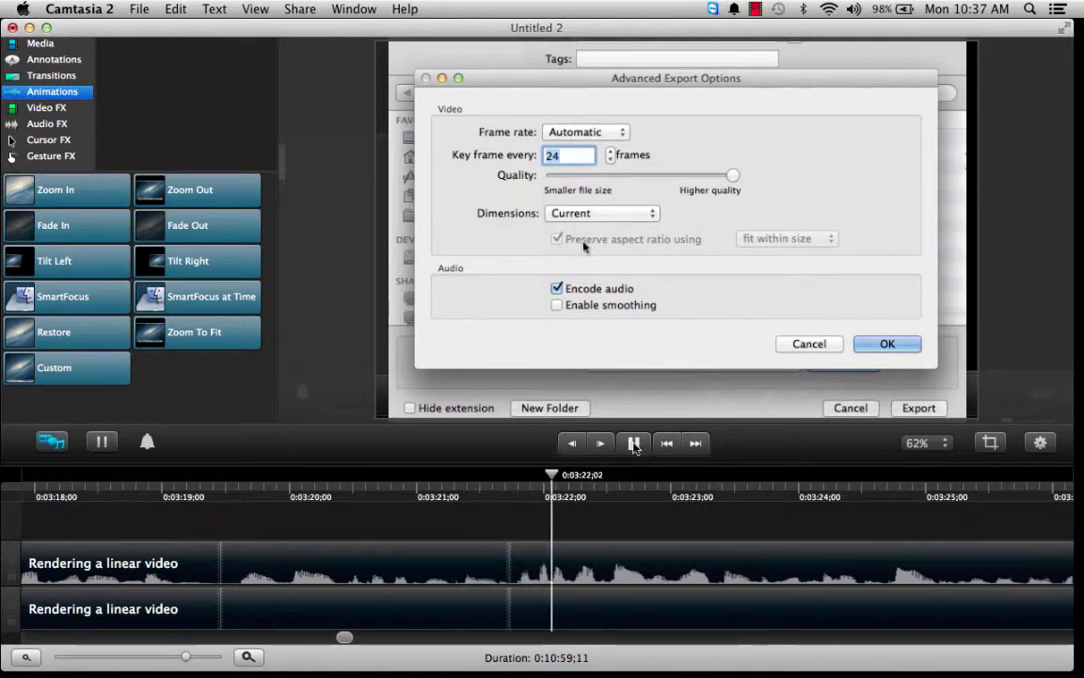
pyautogui.press('space')
pyautogui.click(139, 496)
pyautogui.click(632, 444)
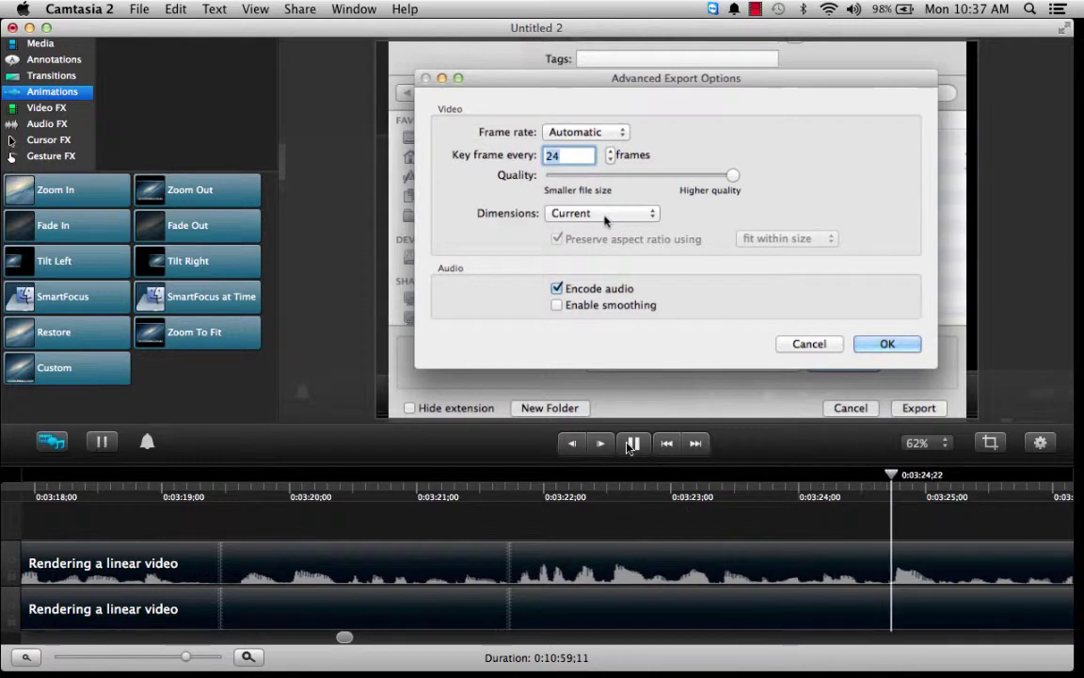
# Review the recording from about 0:03:26 to 0:03:49, checking the narration gap between about 0:03:39;10 and 0:03:44;13
pyautogui.click(634, 444)
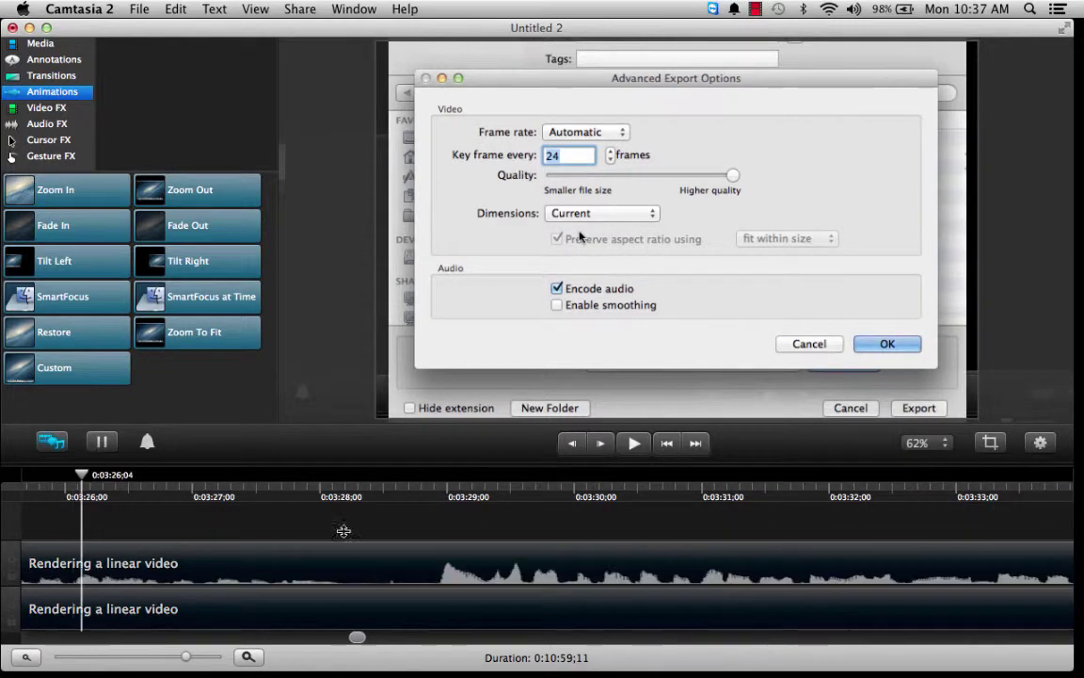
pyautogui.click(25, 659)
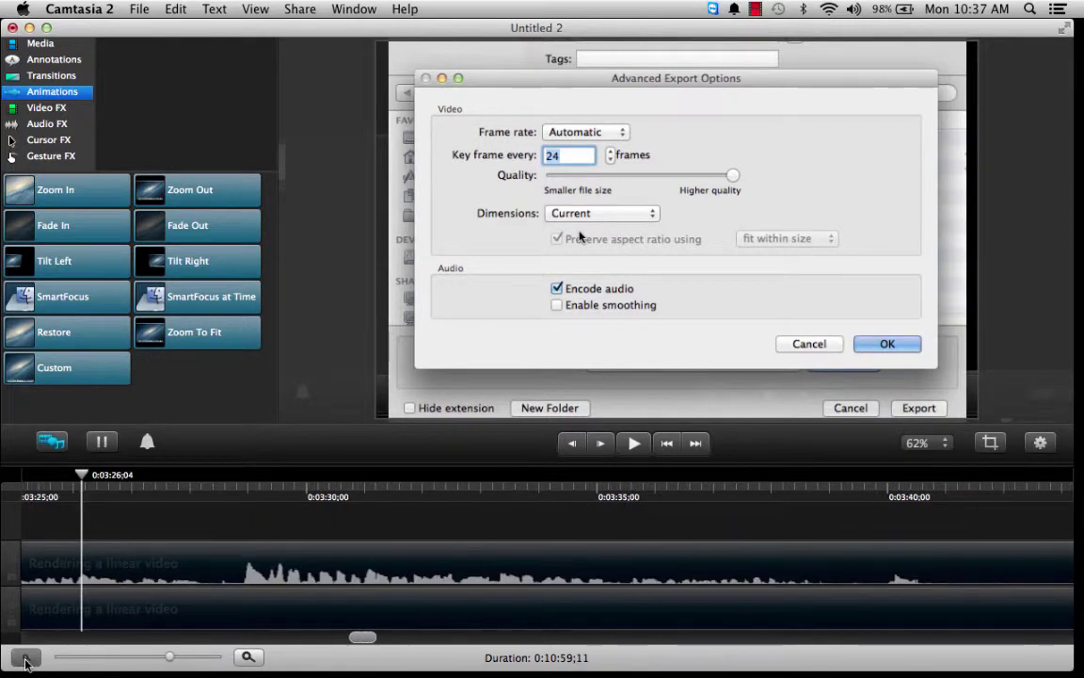
pyautogui.click(633, 444)
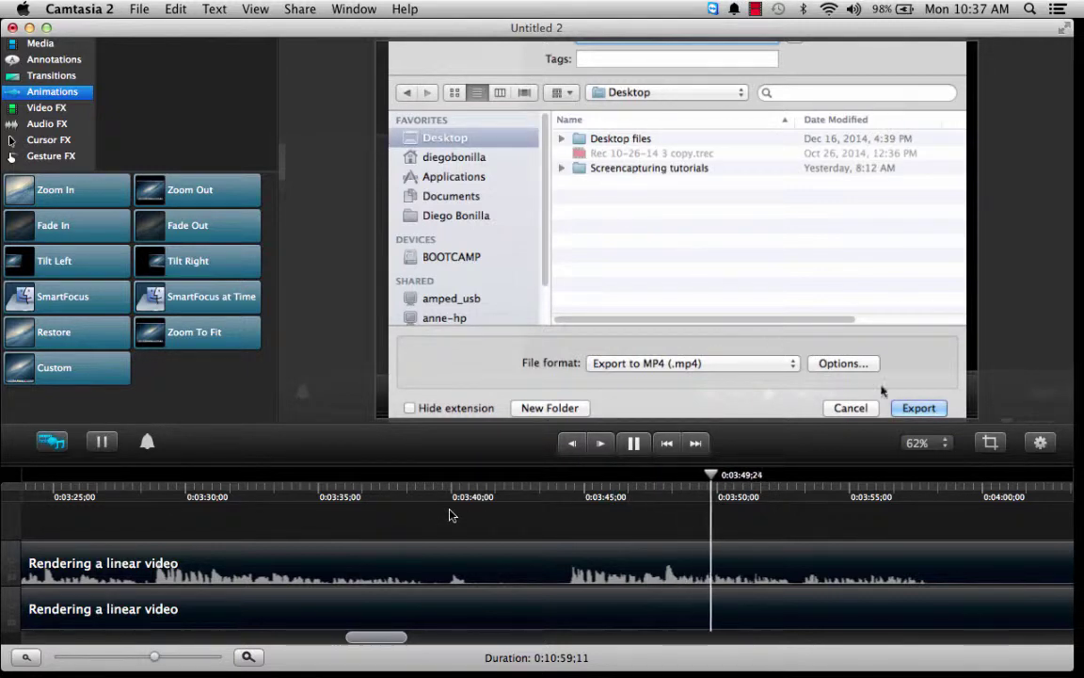
pyautogui.click(395, 497)
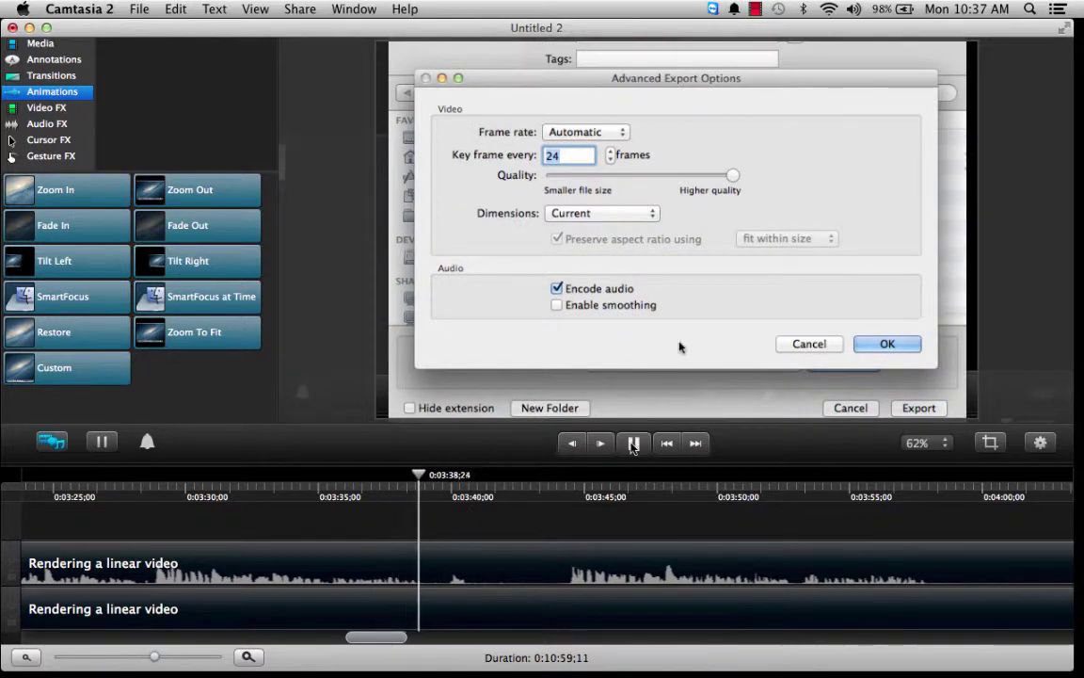
pyautogui.click(439, 477)
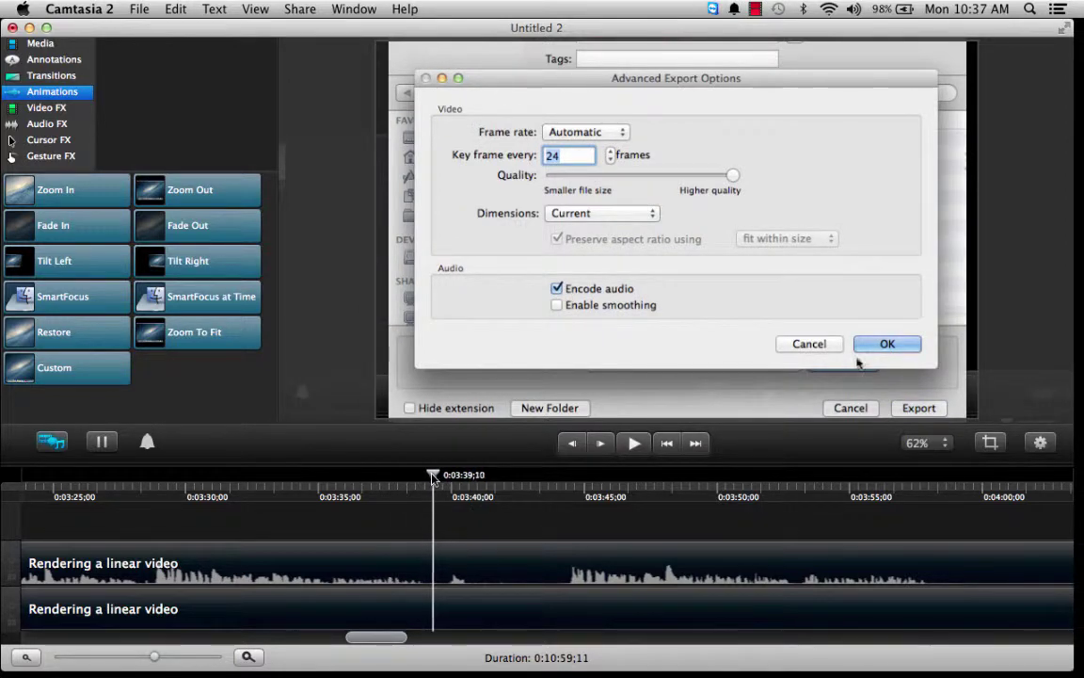
pyautogui.moveTo(439, 476); pyautogui.dragTo(567, 499)
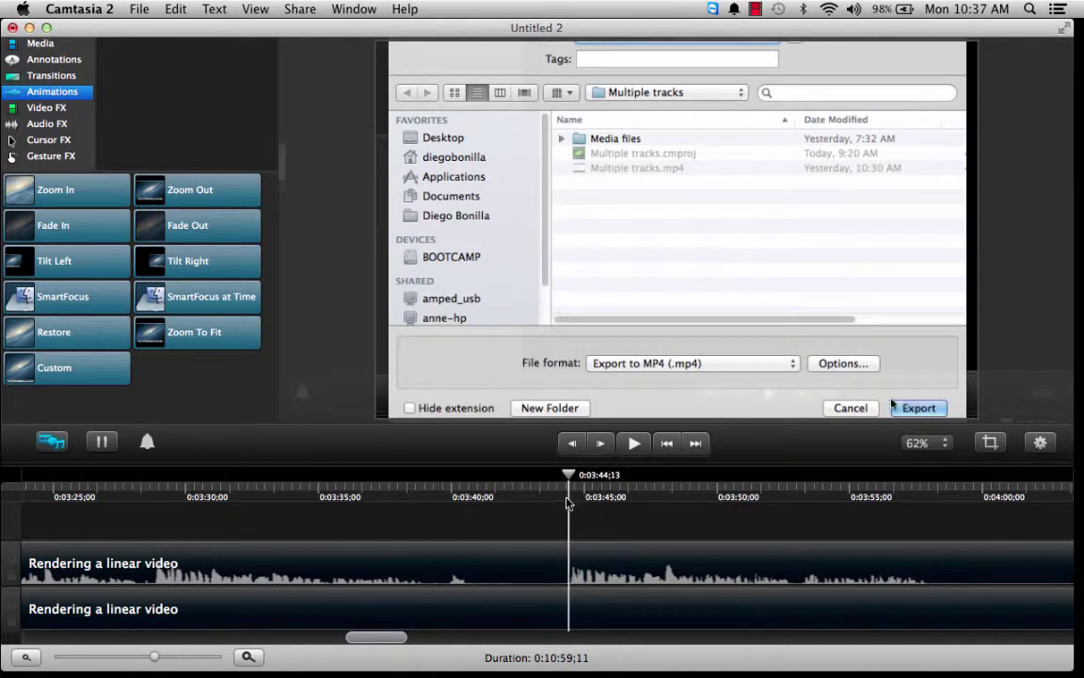
pyautogui.click(634, 442)
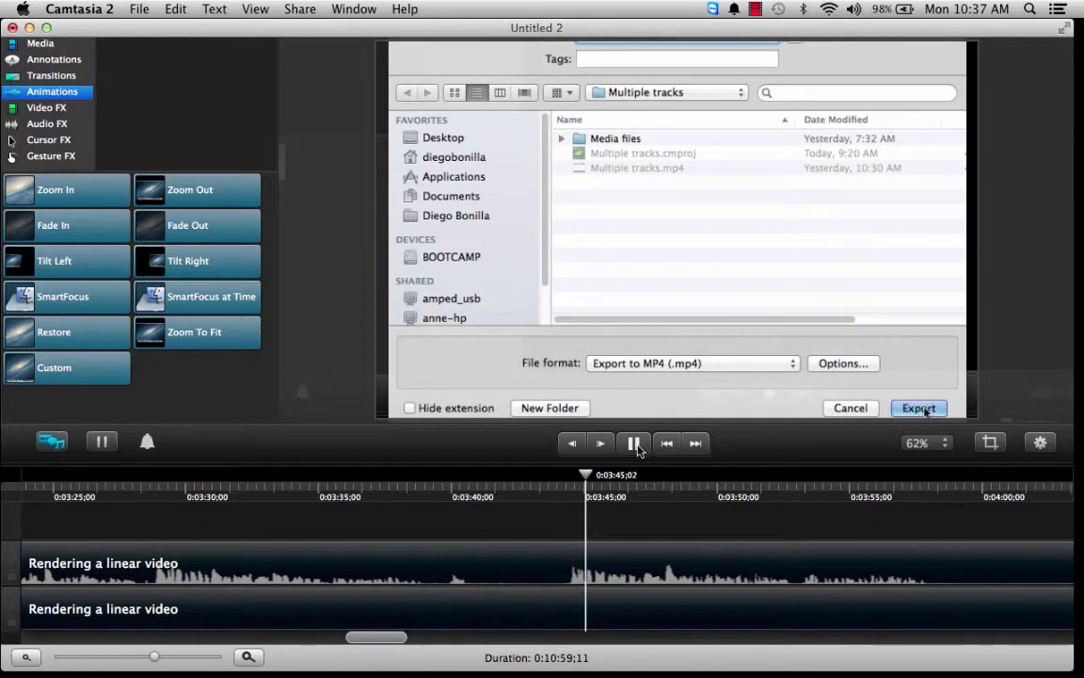
pyautogui.click(634, 443)
# Try ripple deleting the range from about 0:03:39;03 to 0:03:44;06, play back over the cut, and undo the deletion
pyautogui.moveTo(422, 494); pyautogui.dragTo(563, 508)
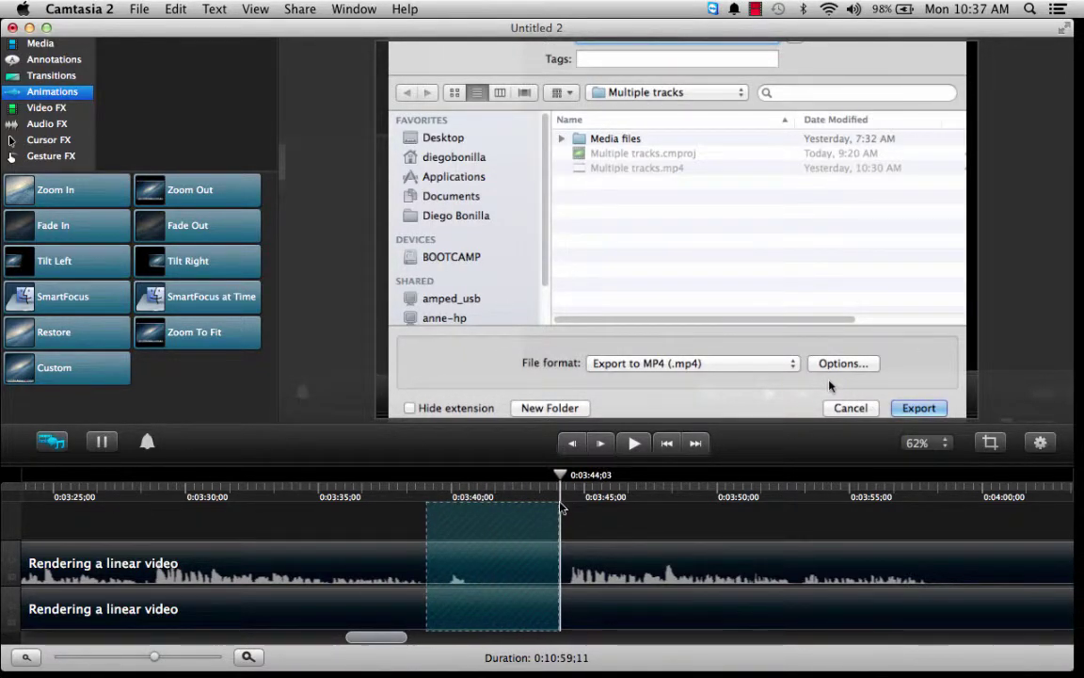
pyautogui.rightClick(515, 620)
pyautogui.click(513, 639)
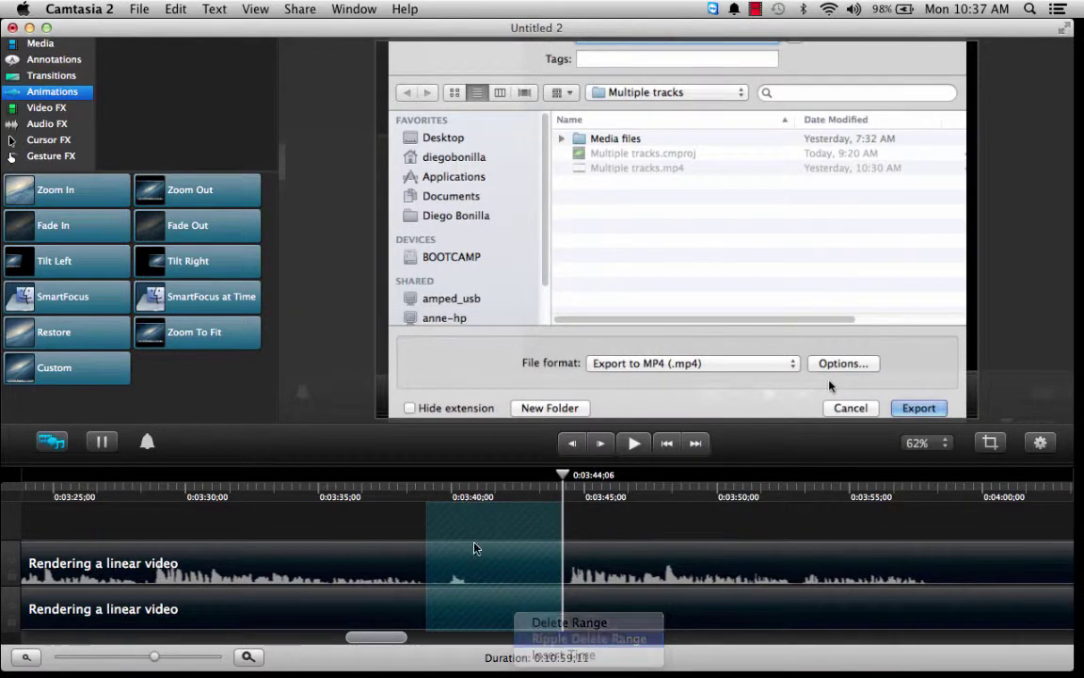
pyautogui.click(629, 444)
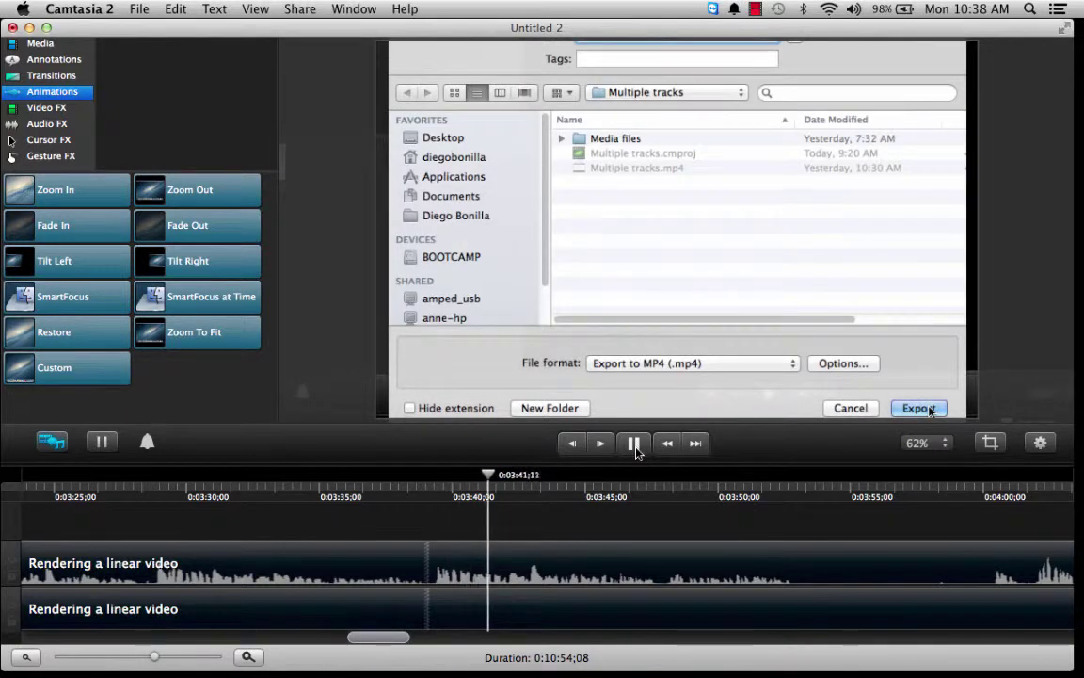
pyautogui.click(635, 444)
pyautogui.hotkey('shift', 'e')
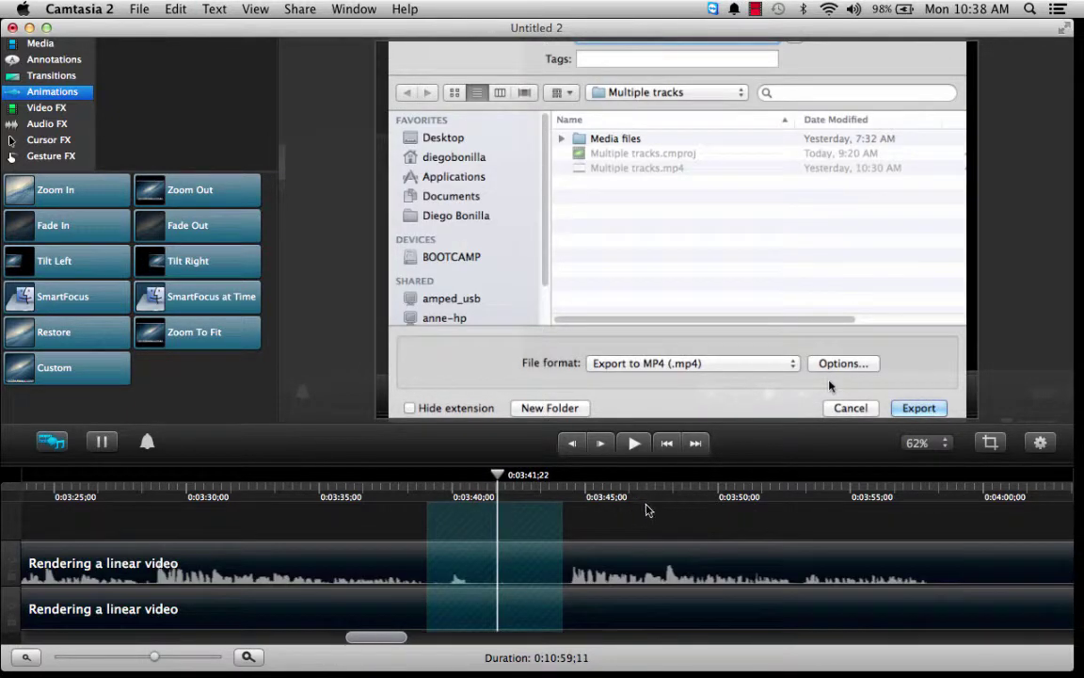
# Replay the recording between about 0:03:36 and 0:03:41;01 to check where the narration pauses after the advanced export options
pyautogui.click(400, 493)
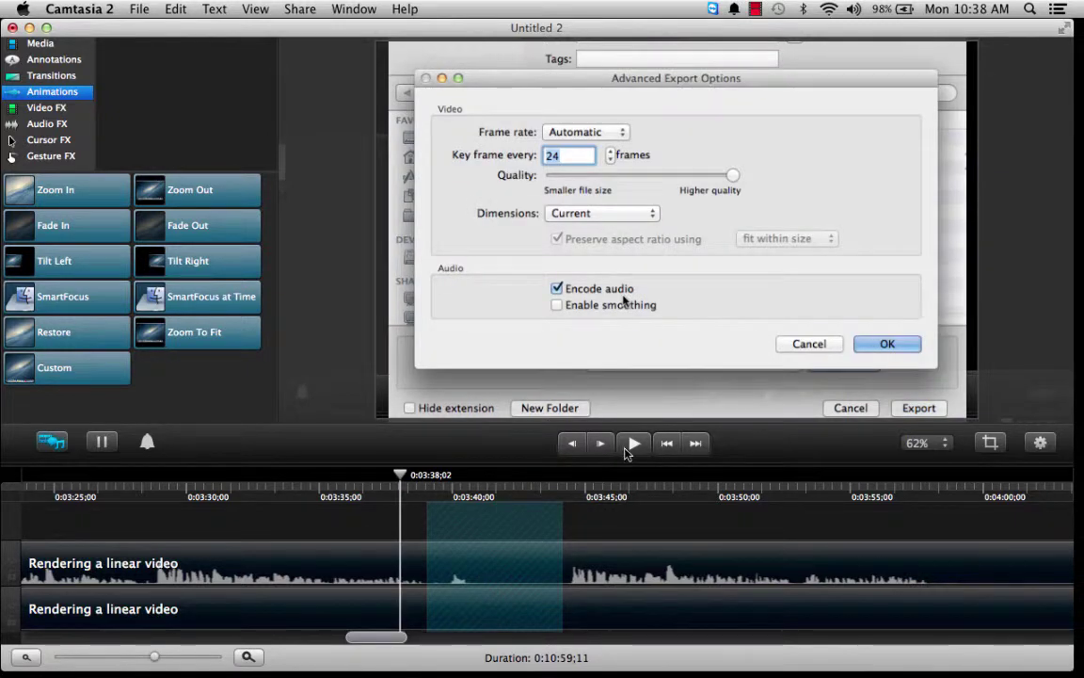
pyautogui.click(632, 443)
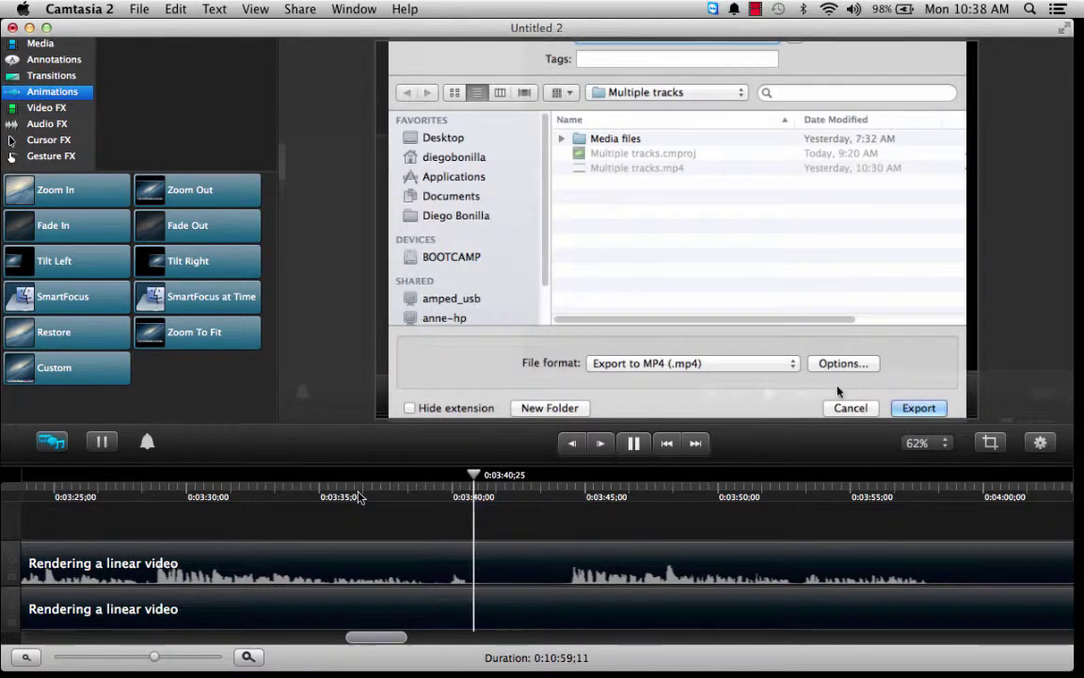
pyautogui.click(361, 496)
pyautogui.click(633, 443)
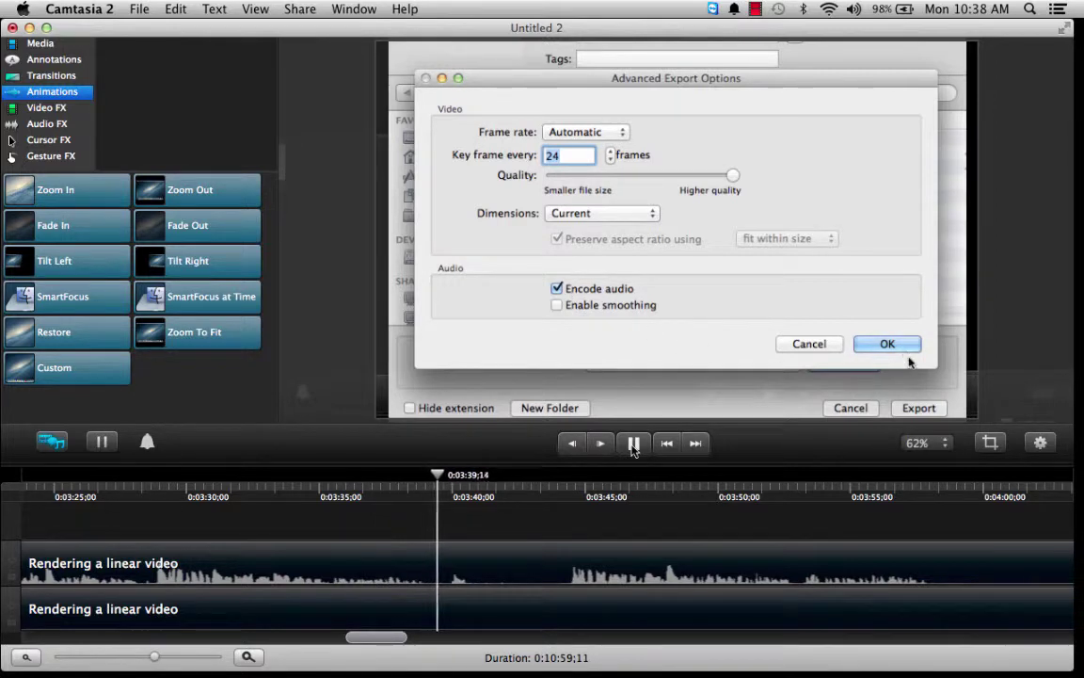
pyautogui.click(634, 443)
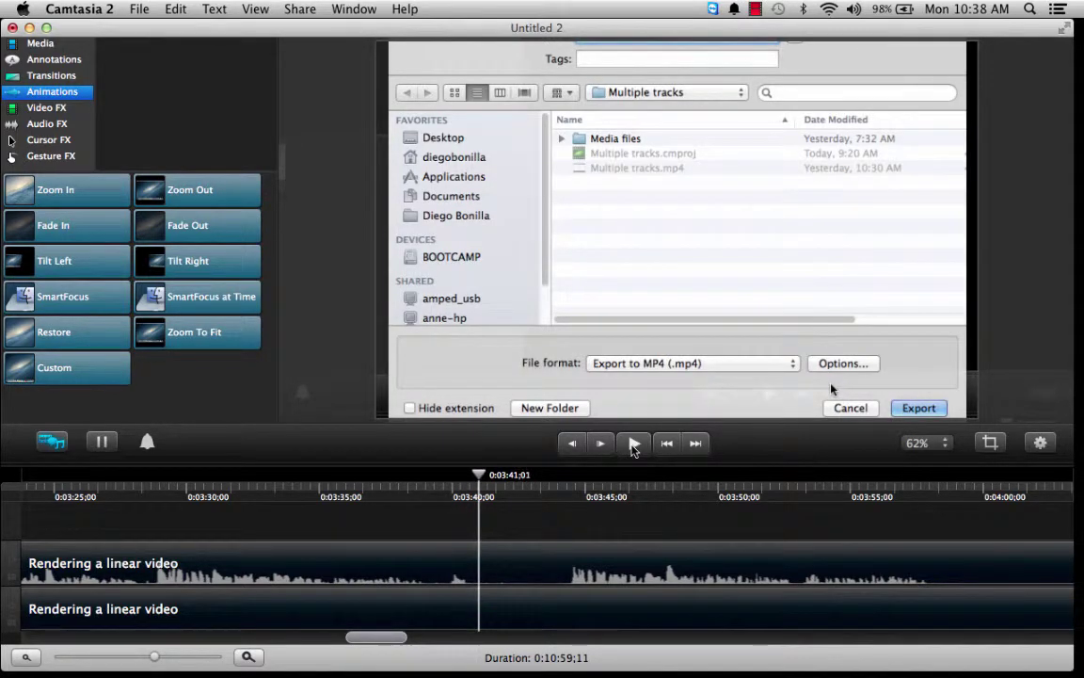
pyautogui.click(755, 8)
pyautogui.click(772, 47)
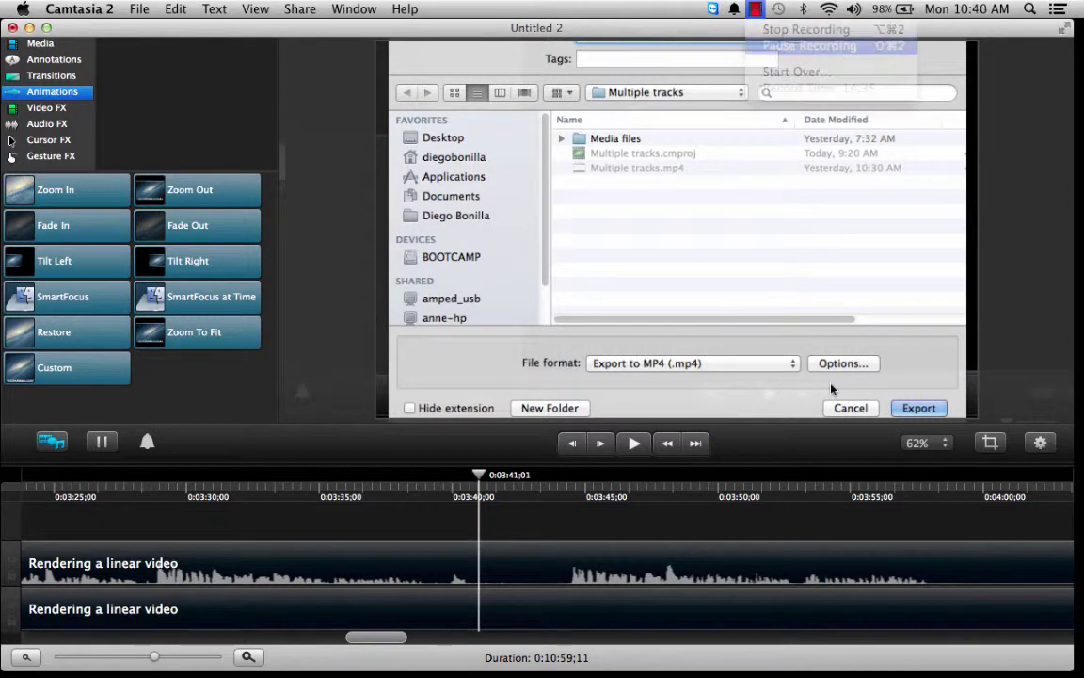
pyautogui.click(841, 364)
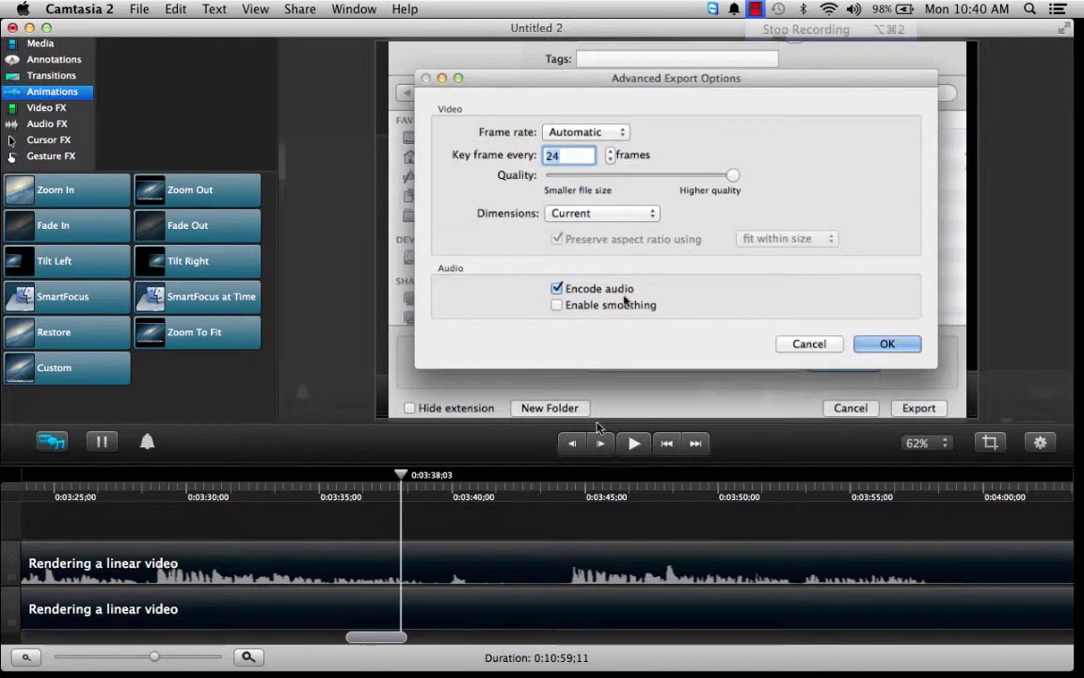
pyautogui.click(902, 349)
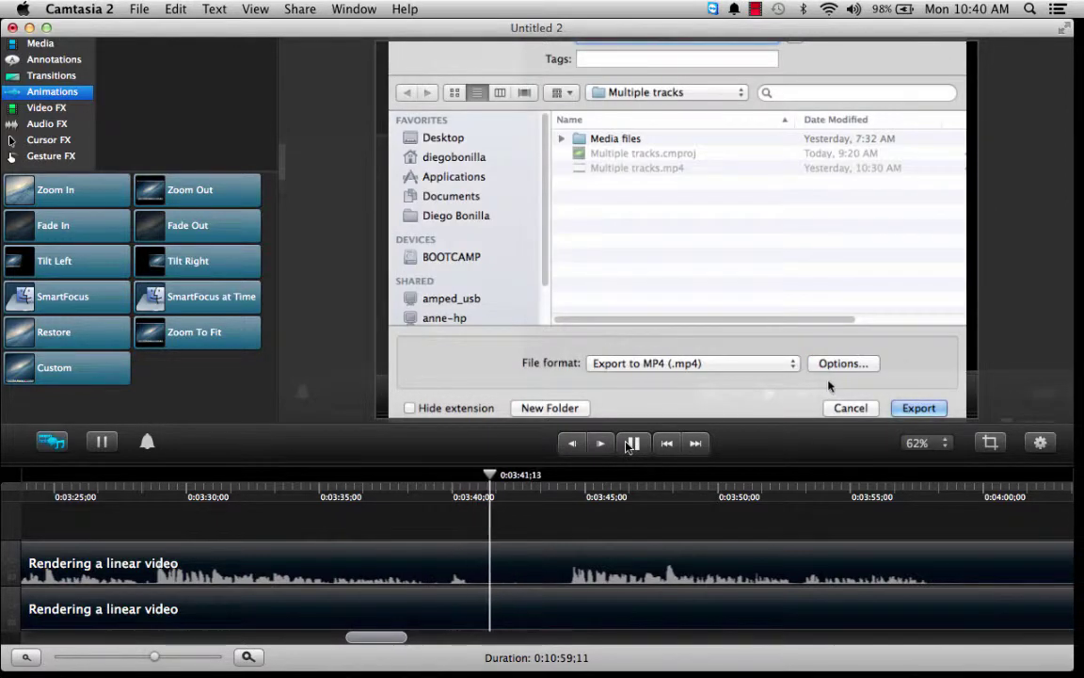
# Try ripple deleting the short range from about 0:03:39;03 to 0:03:39;18, play back over the cut, and undo the deletion
pyautogui.click(632, 444)
pyautogui.moveTo(369, 490); pyautogui.dragTo(425, 482)
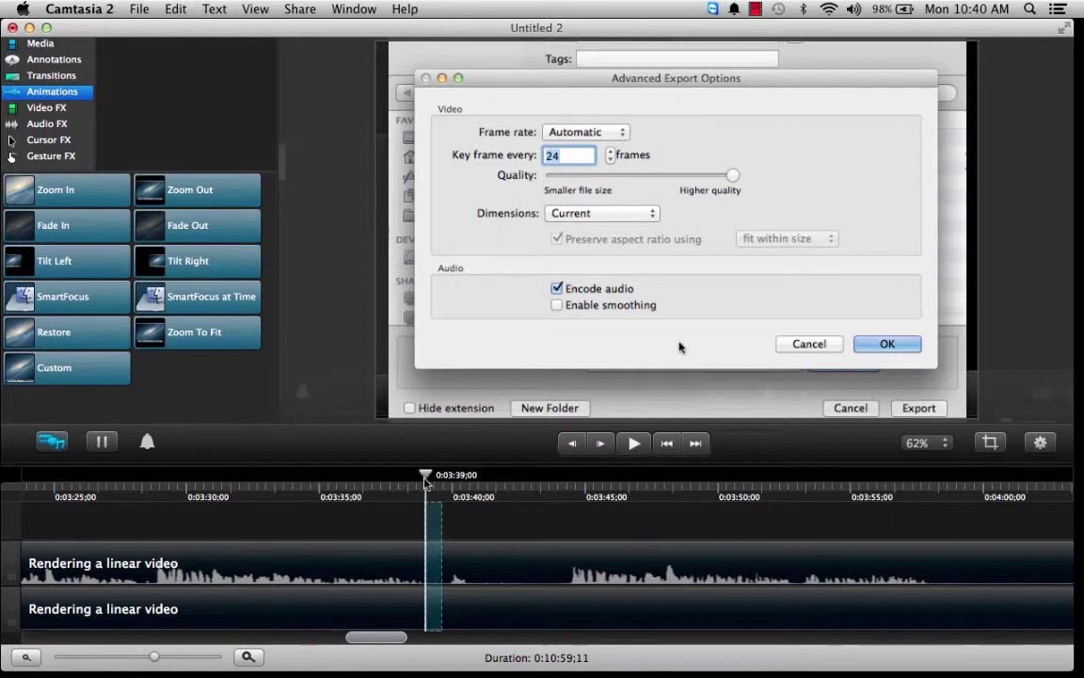
pyautogui.rightClick(433, 613)
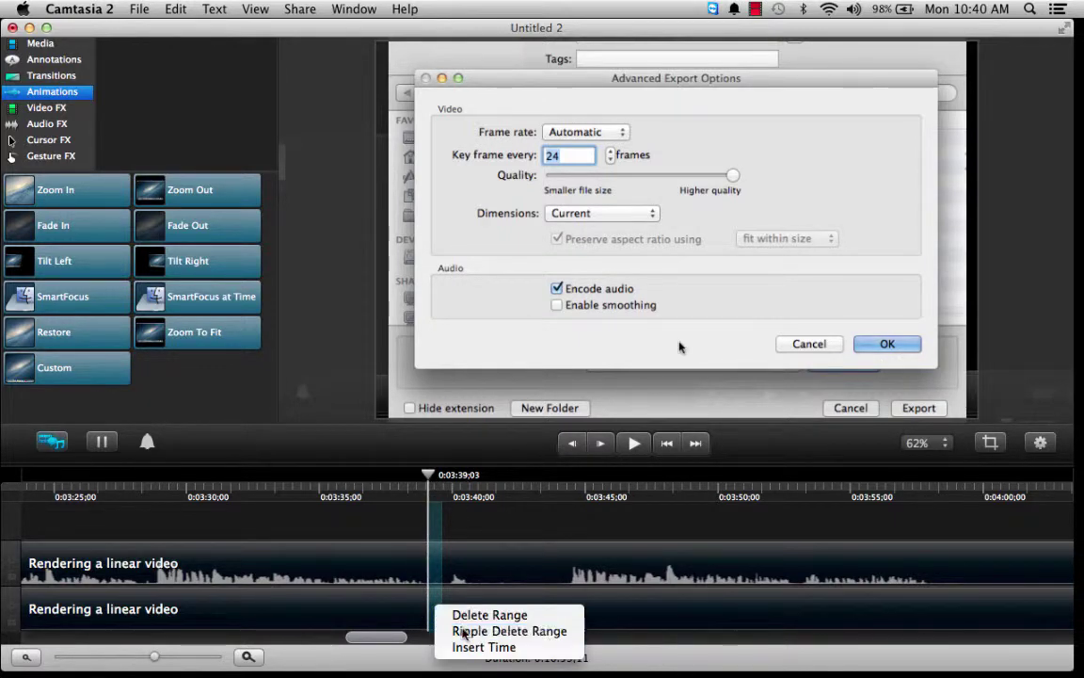
pyautogui.click(460, 631)
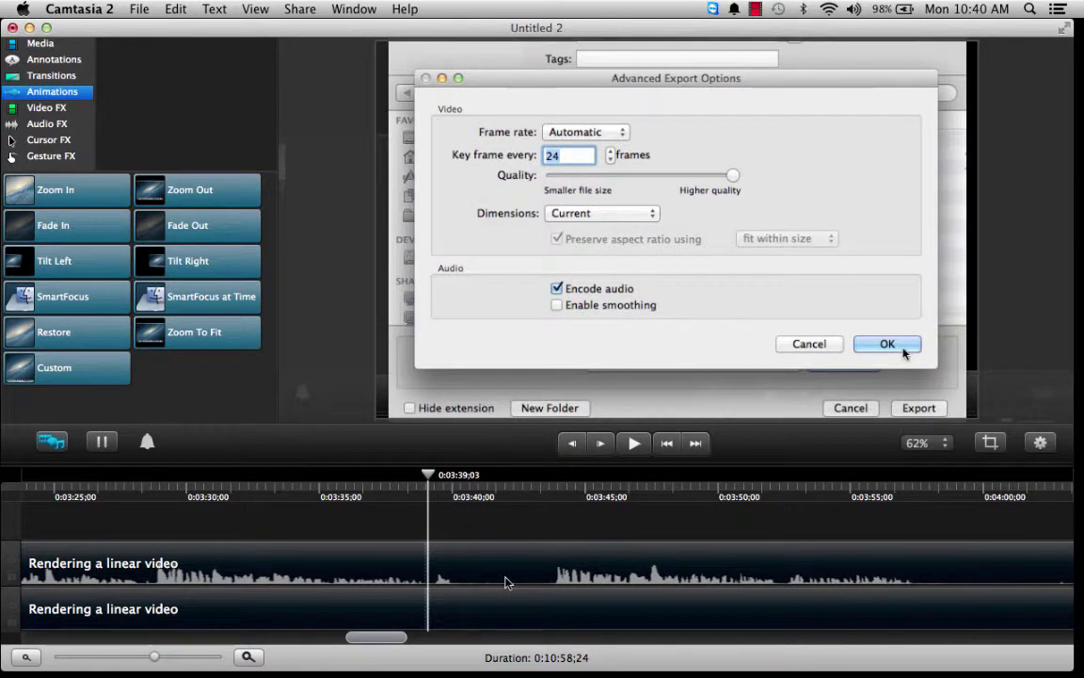
pyautogui.click(388, 499)
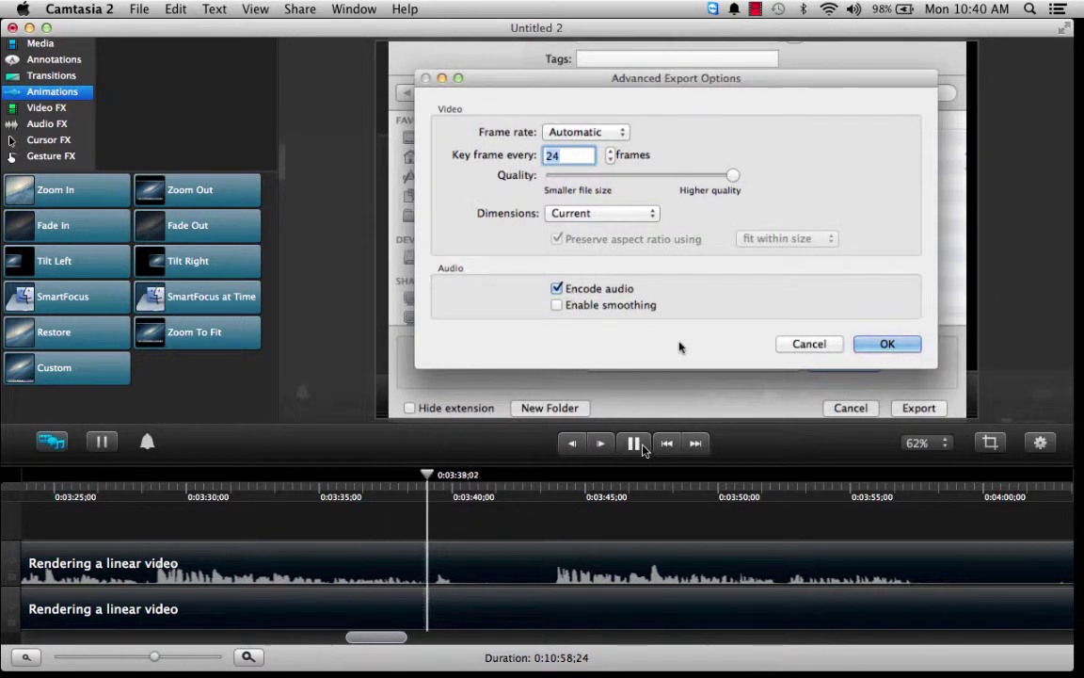
pyautogui.click(635, 443)
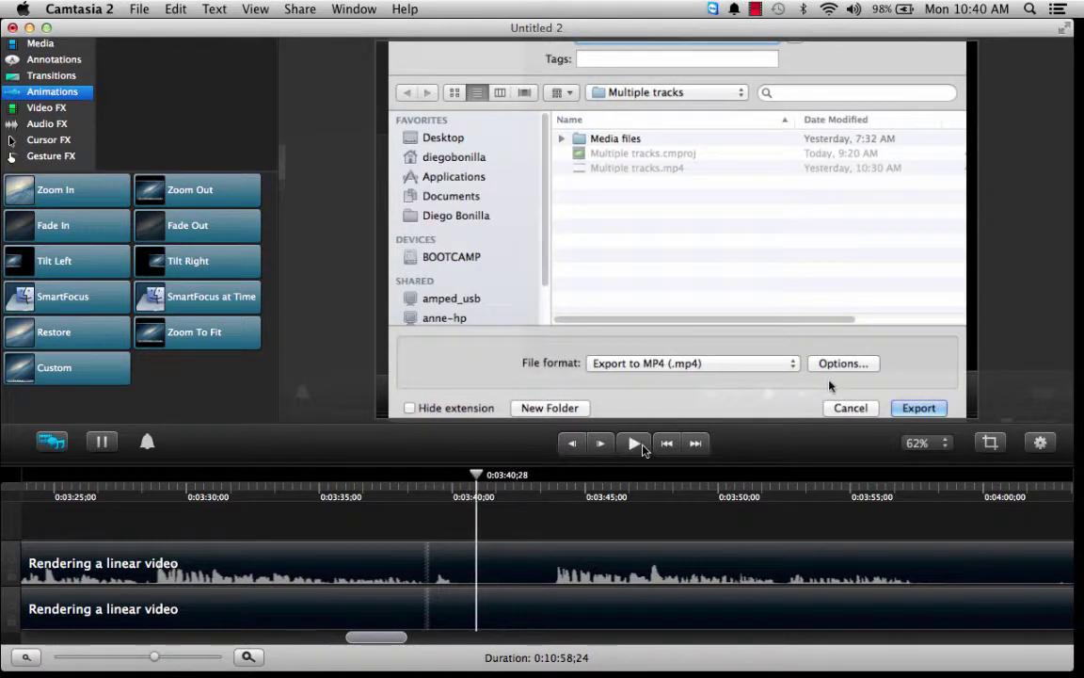
pyautogui.press('super+v')
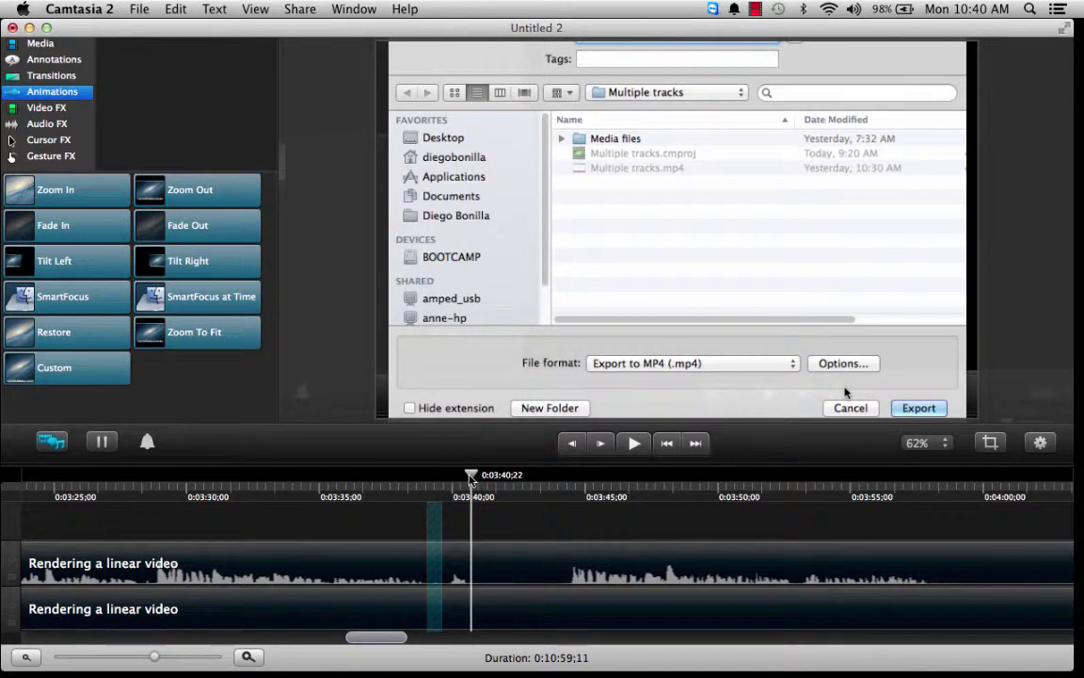
# Select the silent range from about 0:03:40;27 to 0:03:43;23 and ripple delete it on both tracks
pyautogui.moveTo(471, 478); pyautogui.dragTo(574, 514)
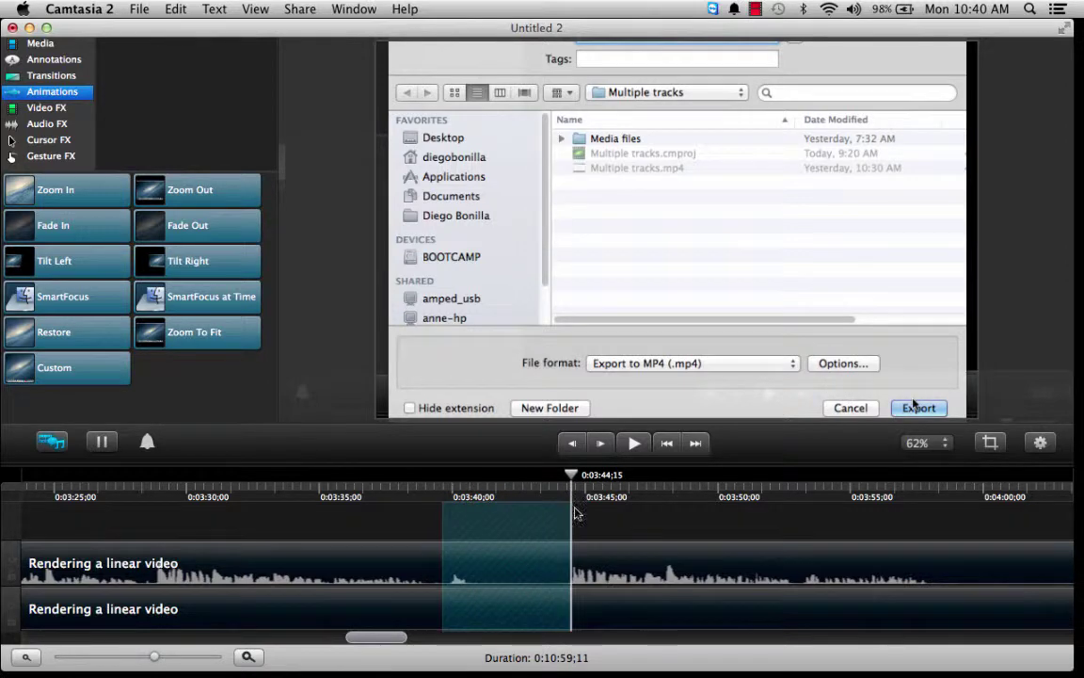
pyautogui.click(626, 504)
pyautogui.click(478, 497)
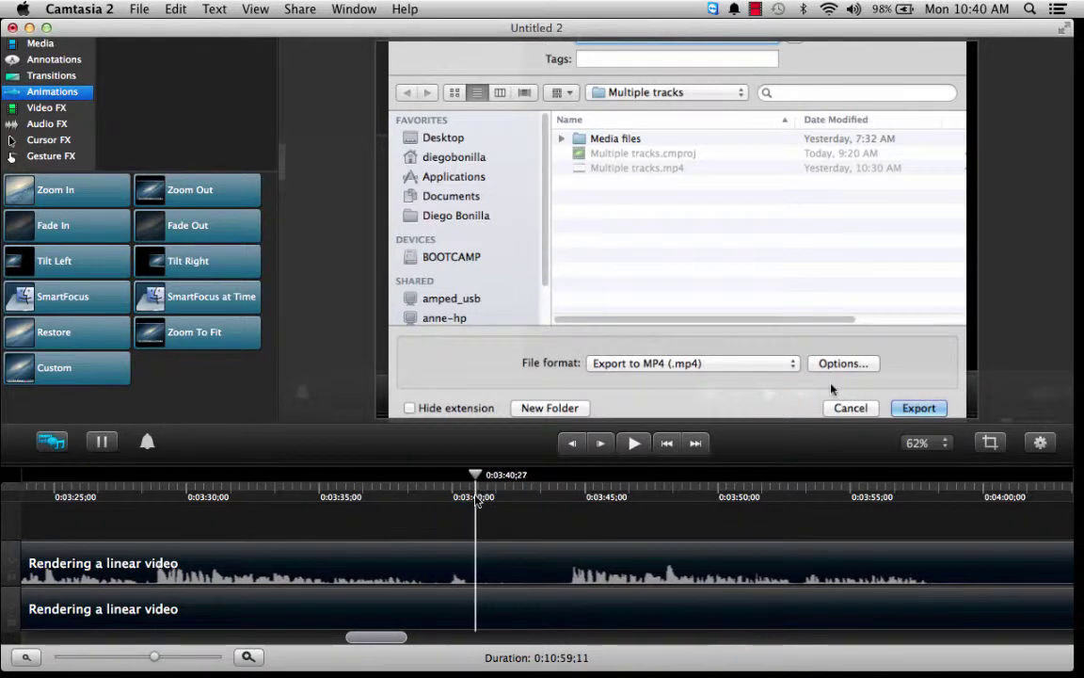
pyautogui.moveTo(479, 491); pyautogui.dragTo(547, 496)
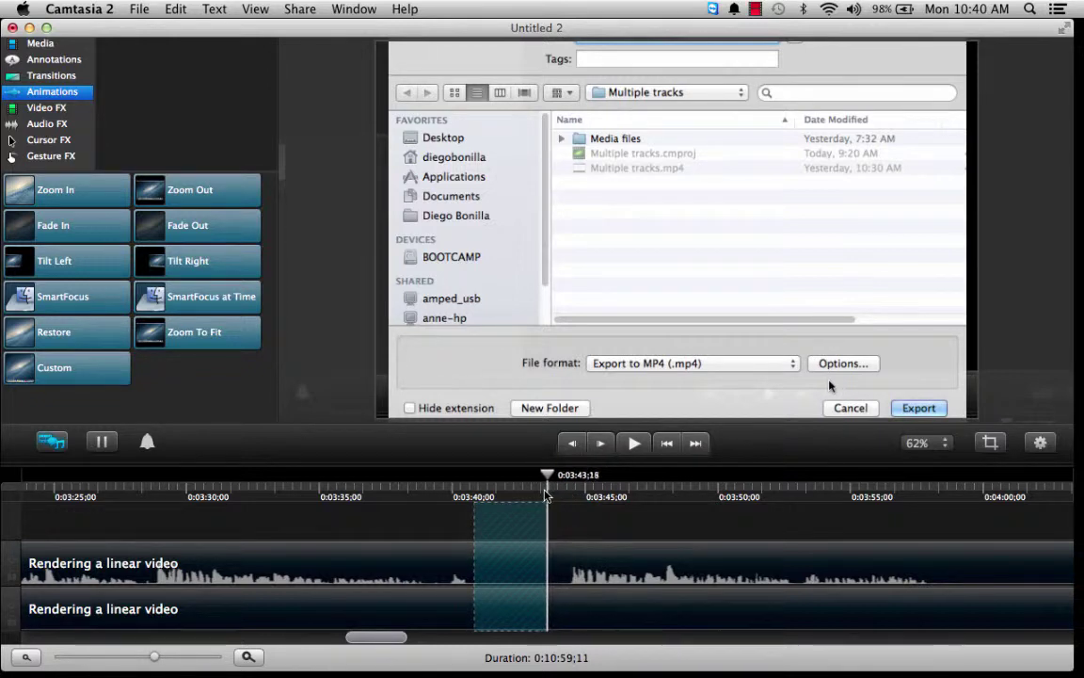
pyautogui.rightClick(511, 619)
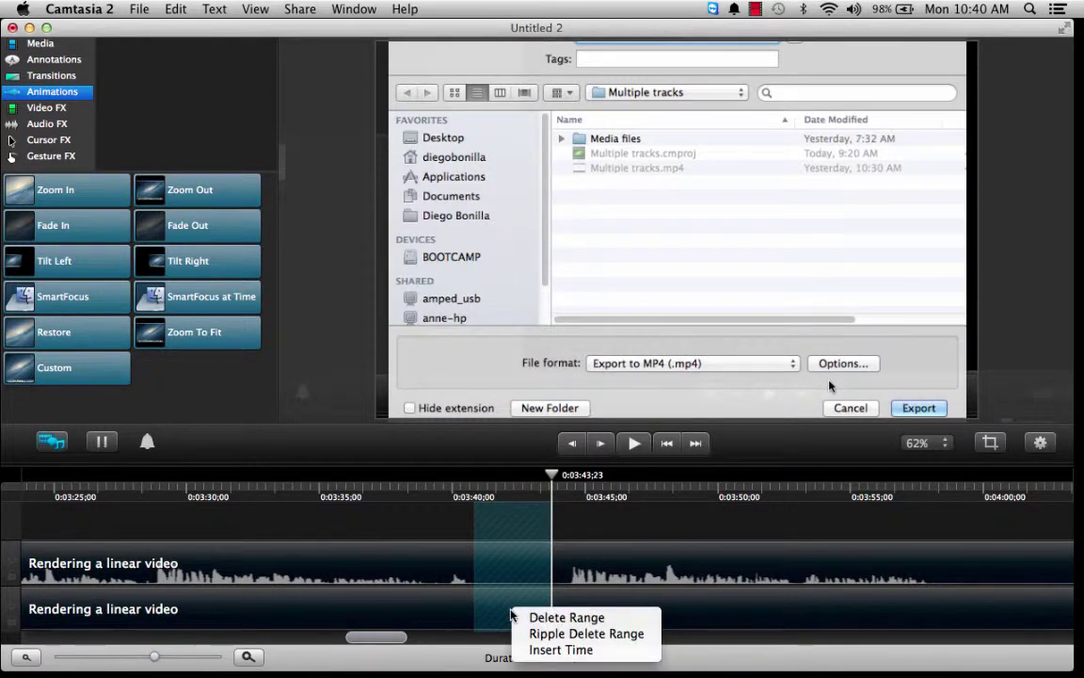
pyautogui.click(579, 631)
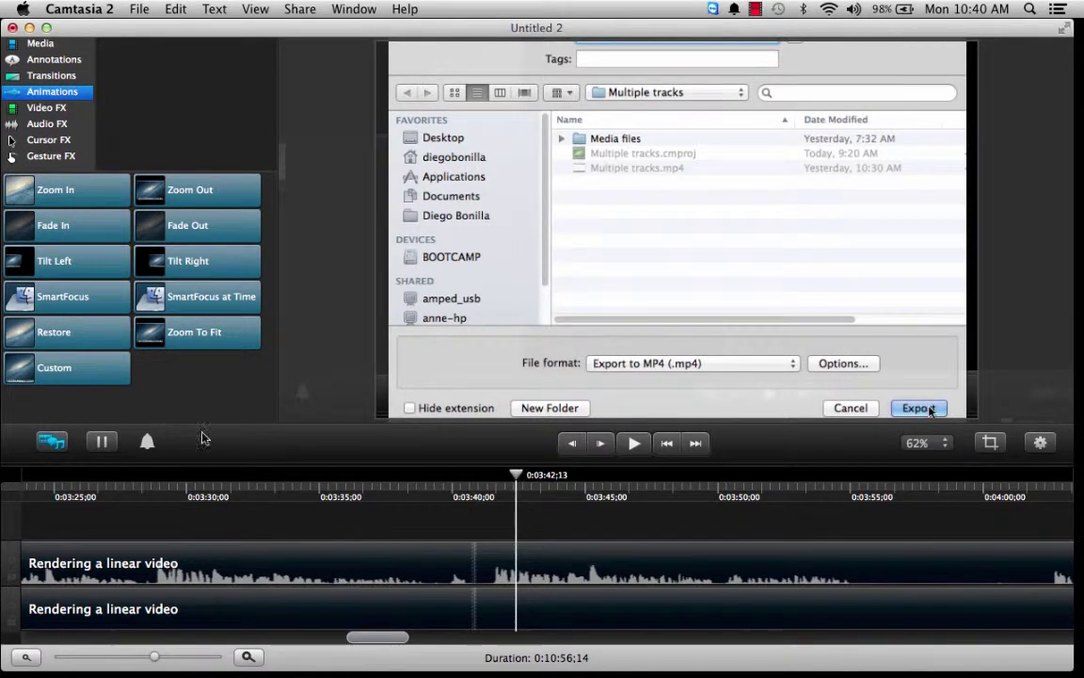
# Add a Zoom In animation to the video track ending at 0:03:42;13, with the clip's scale at 123.45% and its Y position at -134
pyautogui.moveTo(77, 188); pyautogui.dragTo(525, 610)
pyautogui.click(1051, 442)
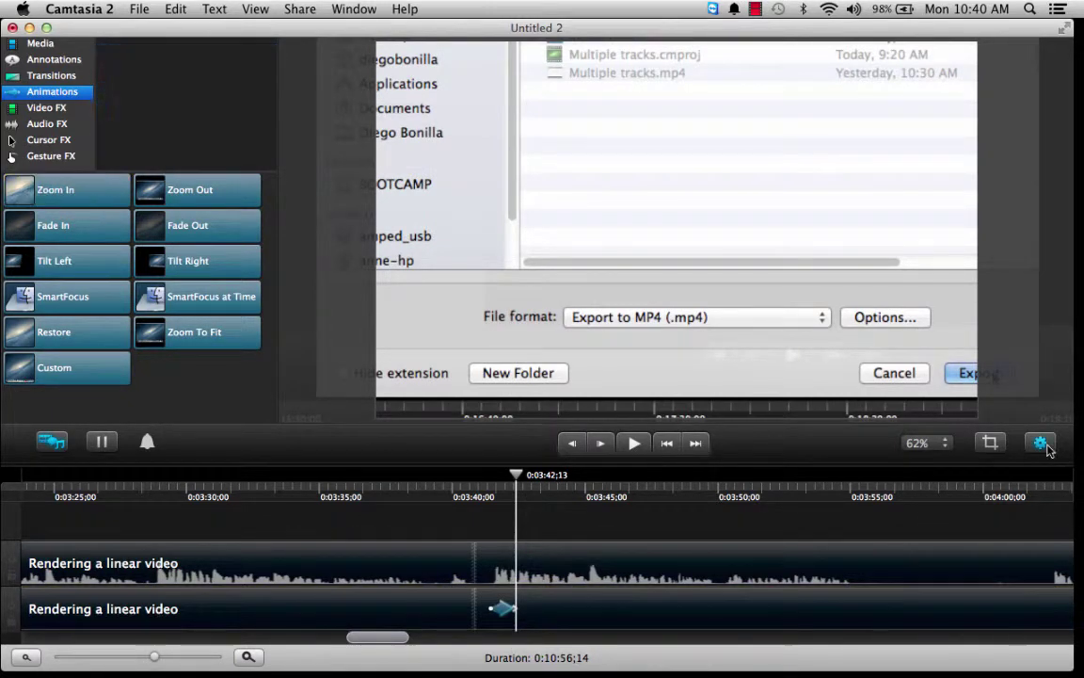
pyautogui.click(756, 608)
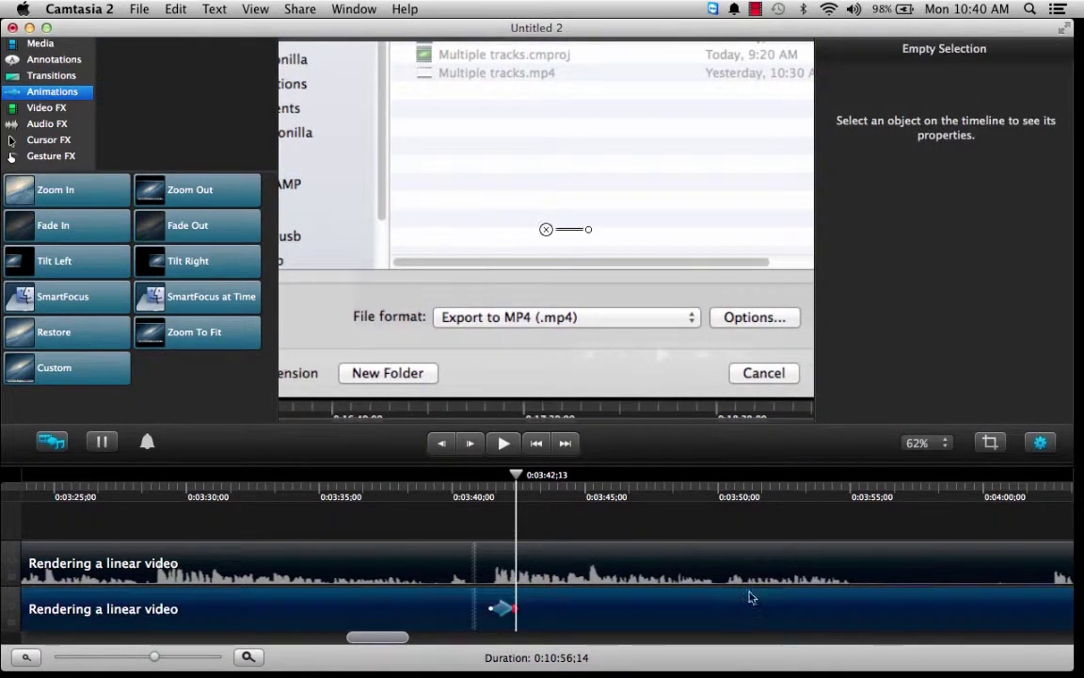
pyautogui.moveTo(918, 131); pyautogui.dragTo(885, 150)
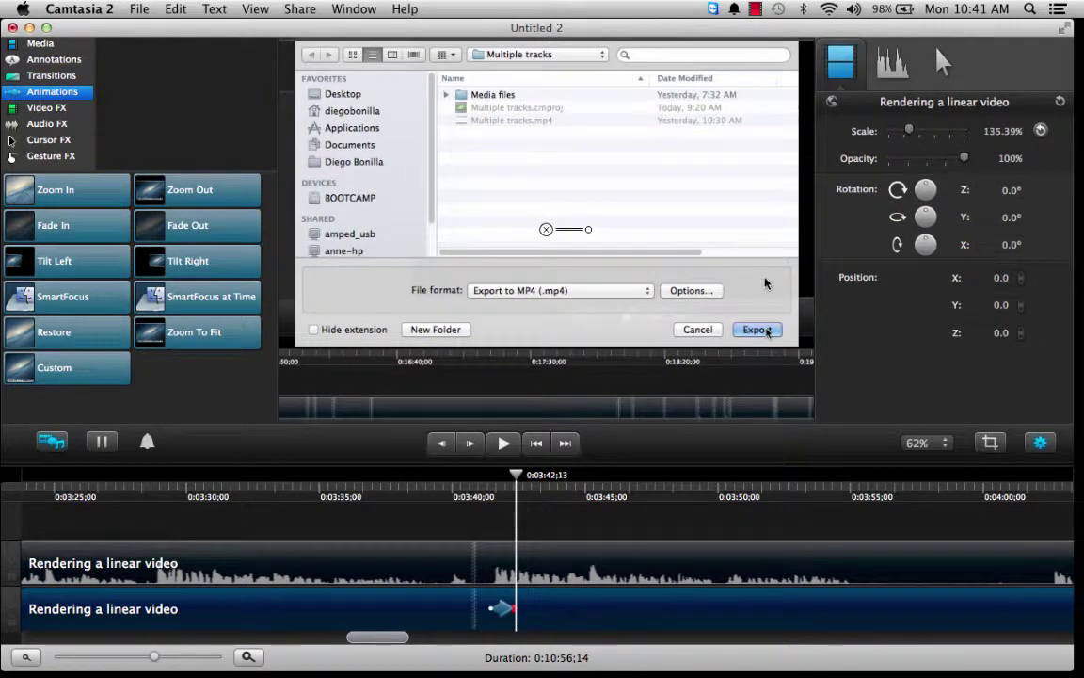
pyautogui.moveTo(767, 290); pyautogui.dragTo(767, 338)
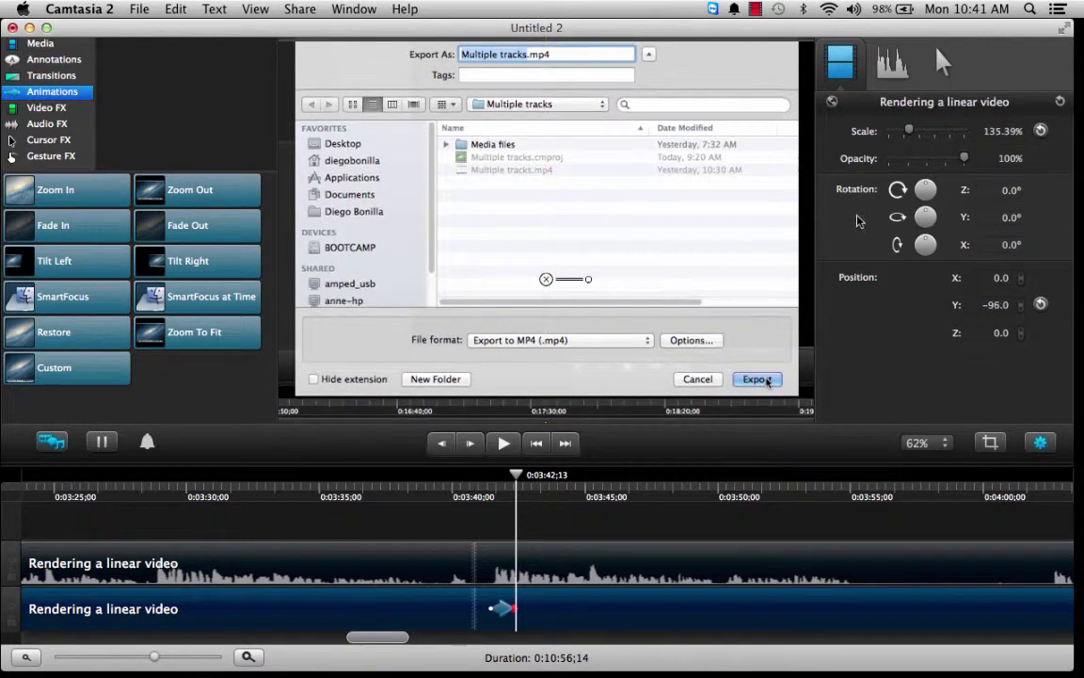
pyautogui.moveTo(914, 136); pyautogui.dragTo(912, 138)
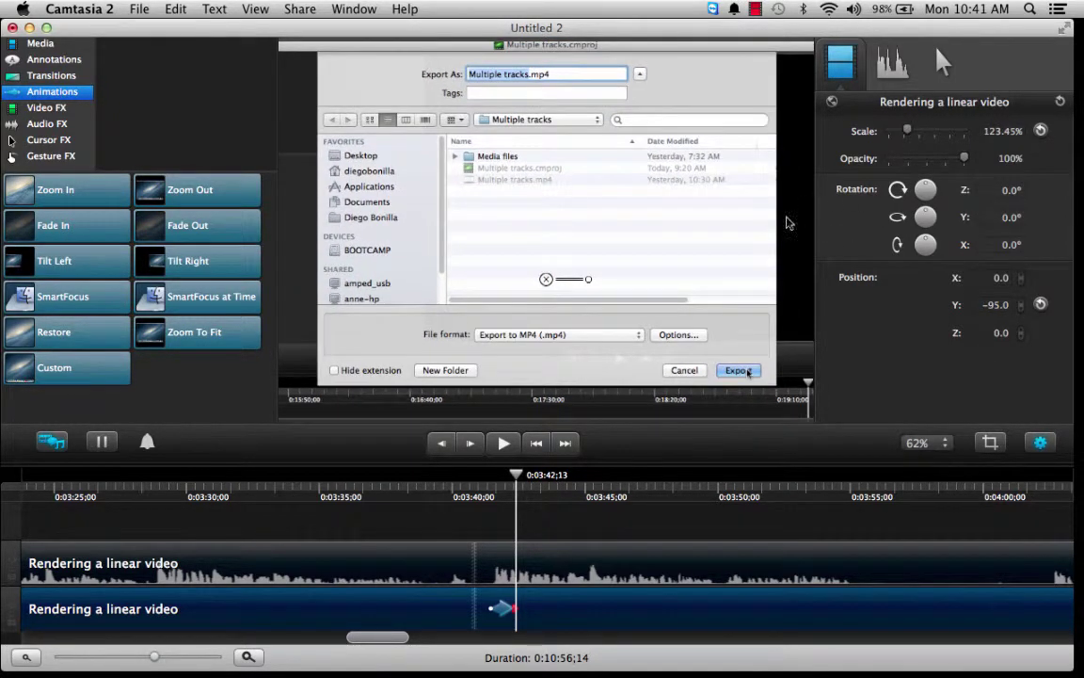
pyautogui.moveTo(750, 254); pyautogui.dragTo(744, 267)
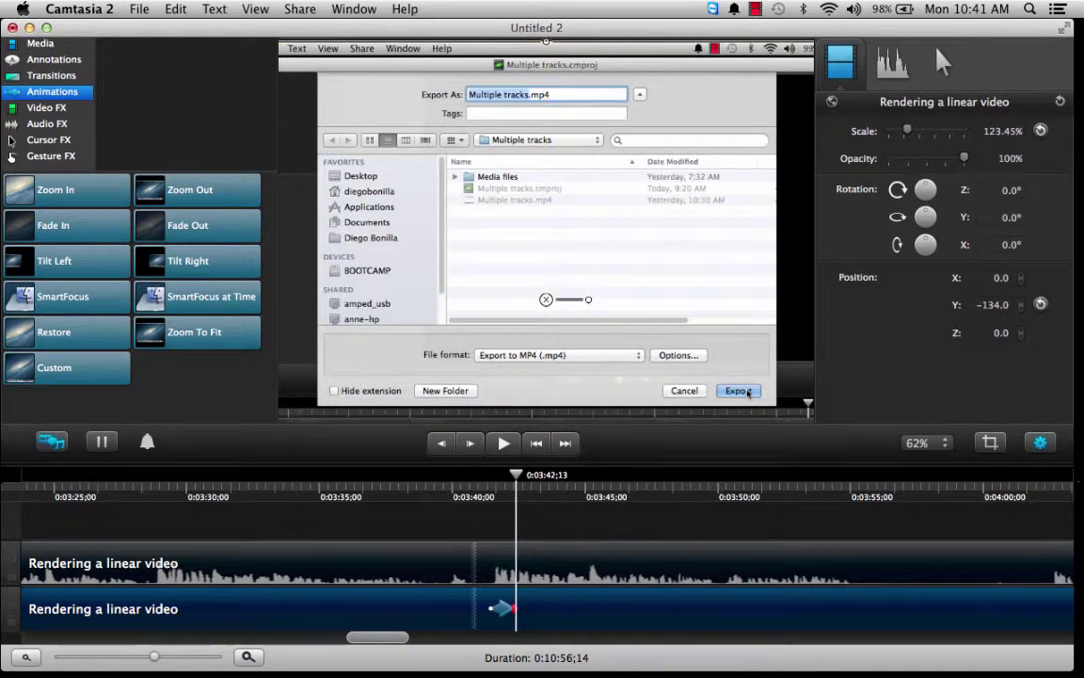
# Close the clip properties and play back the new Zoom In animation from about 0:03:39;16 to 0:03:57;14
pyautogui.click(1041, 443)
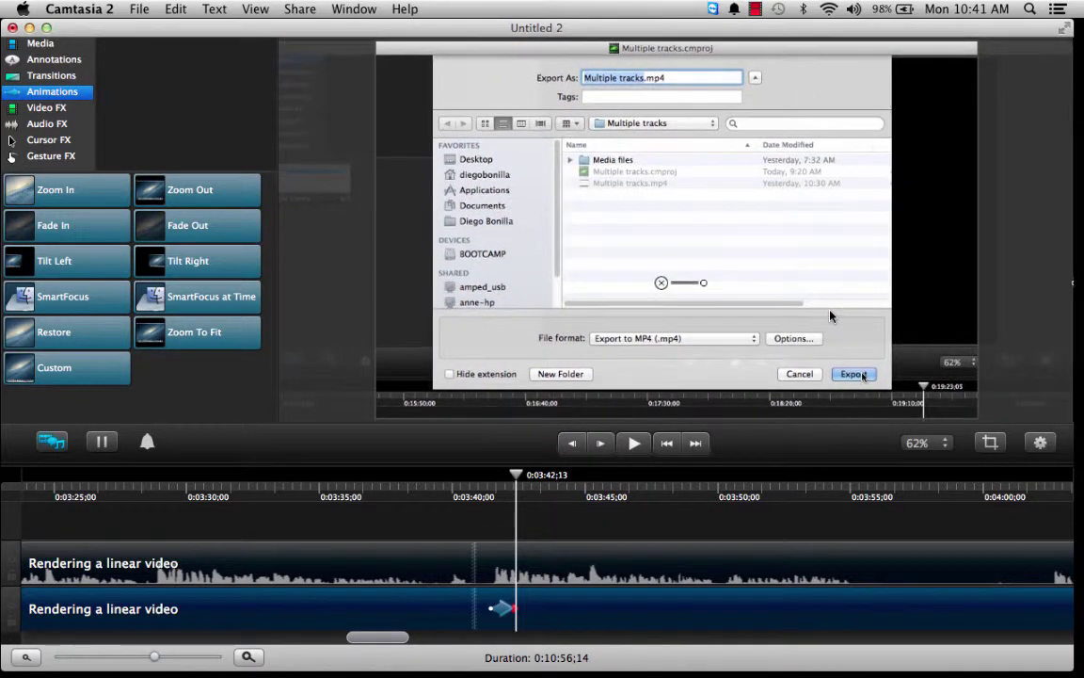
pyautogui.click(439, 480)
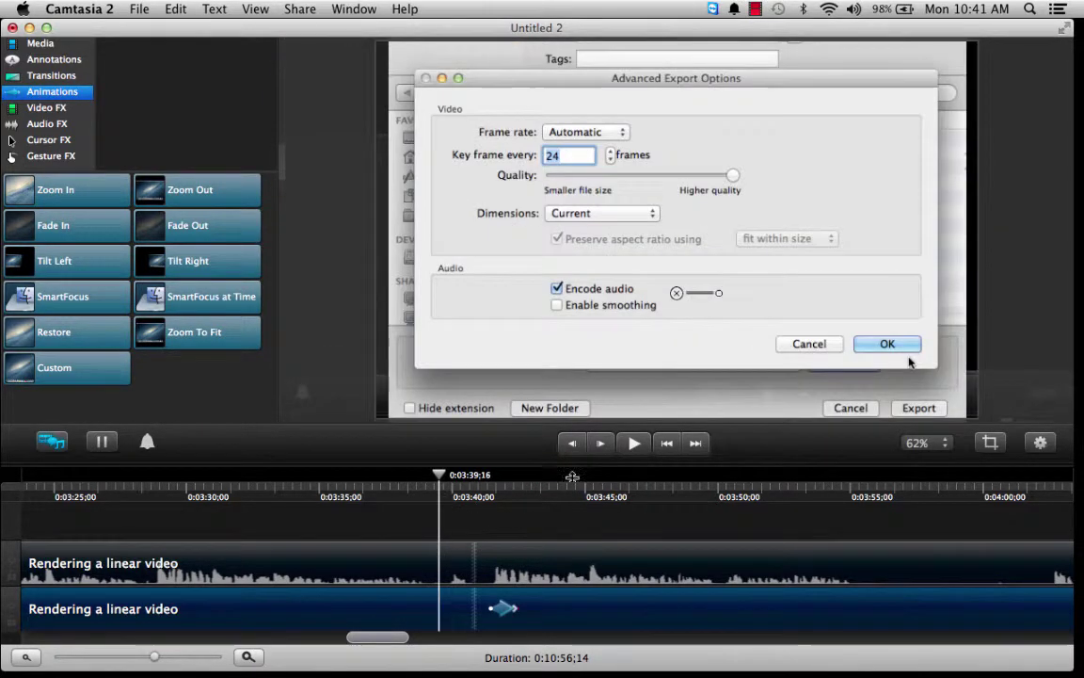
pyautogui.click(631, 446)
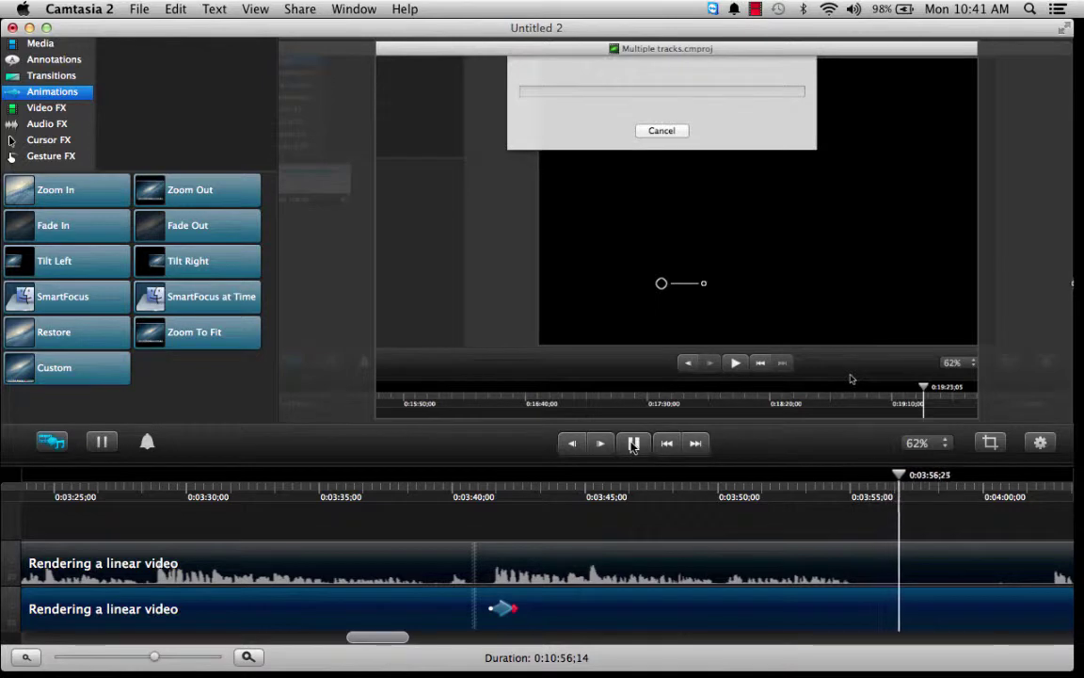
pyautogui.click(633, 444)
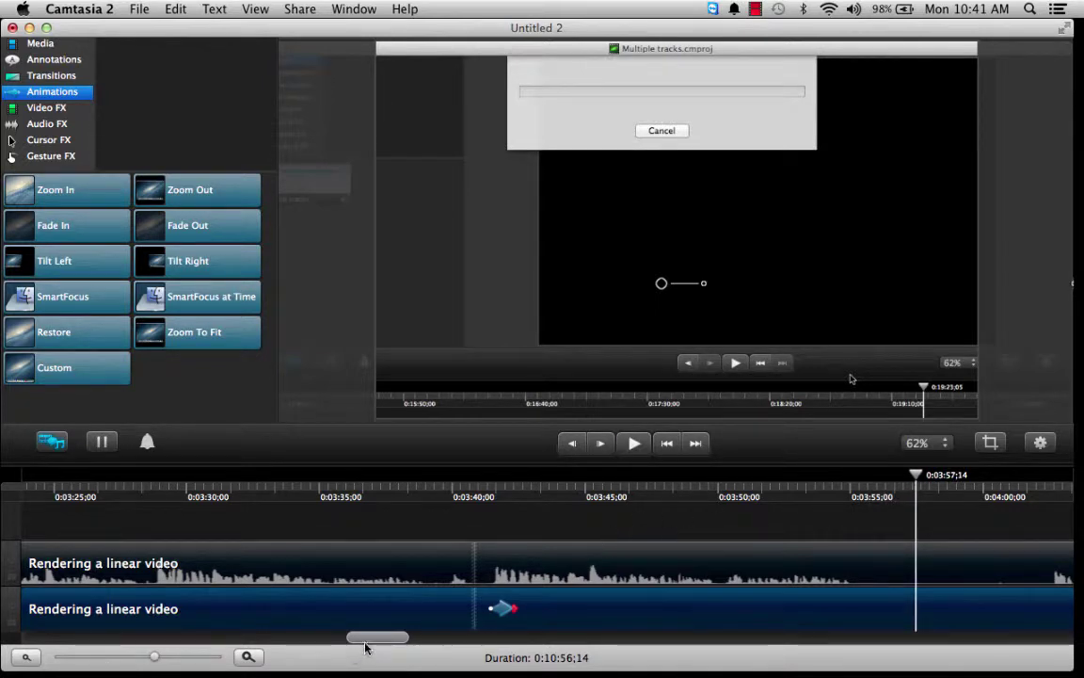
# Select the silent range from about 0:03:56;10 to 0:04:02;15 and ripple delete it on both tracks
pyautogui.moveTo(365, 644); pyautogui.dragTo(420, 638)
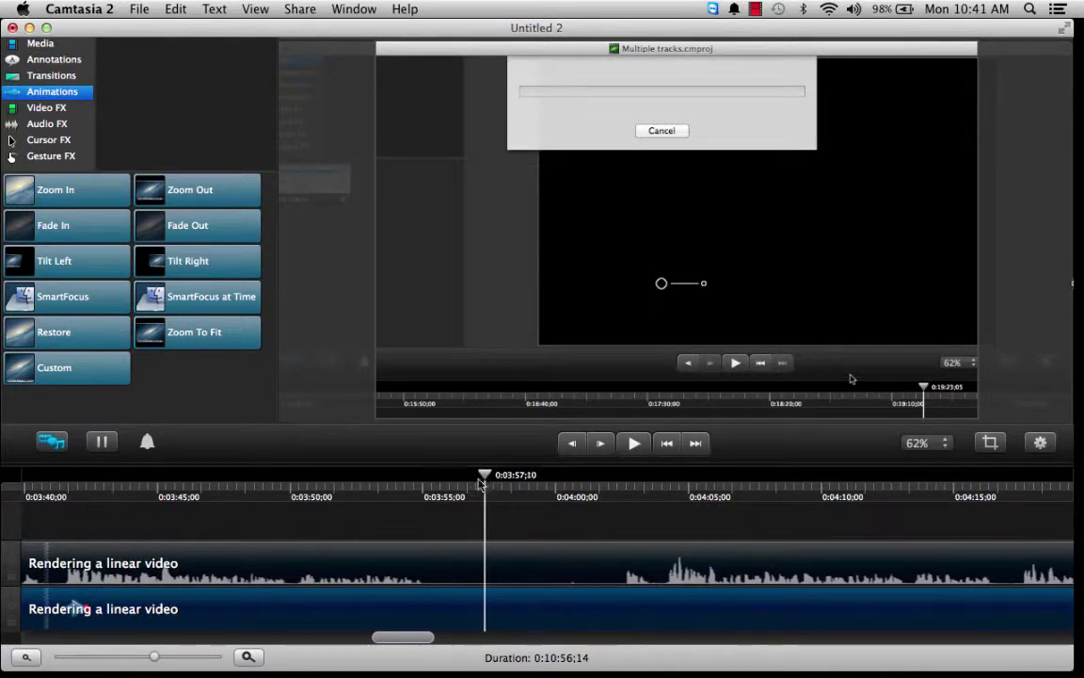
pyautogui.moveTo(456, 487); pyautogui.dragTo(621, 500)
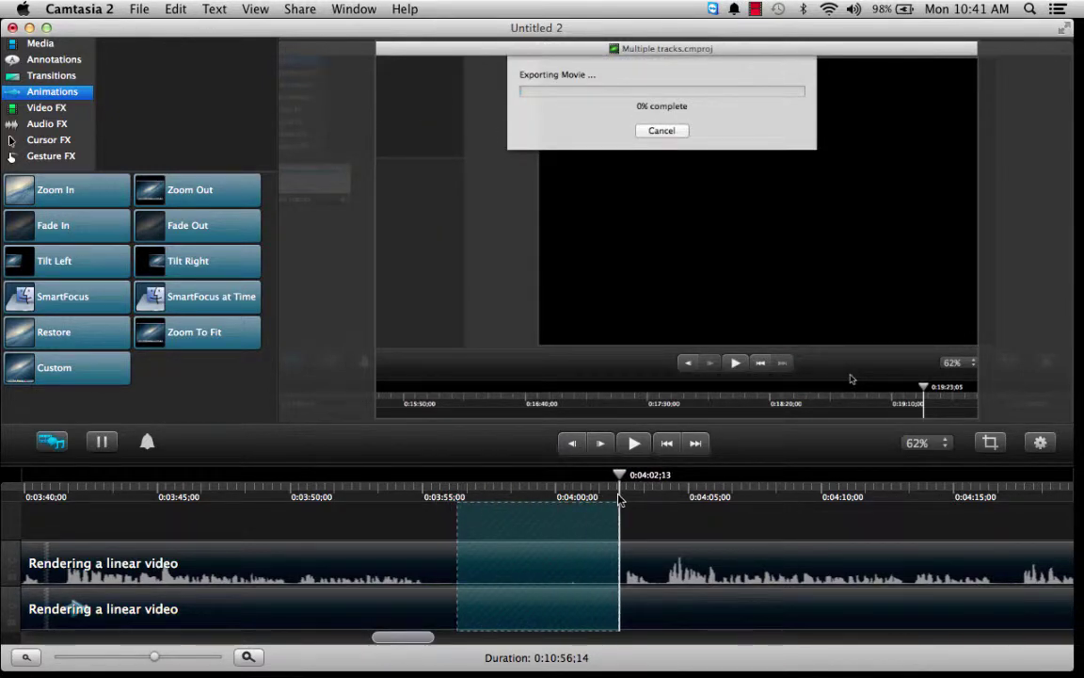
pyautogui.rightClick(595, 607)
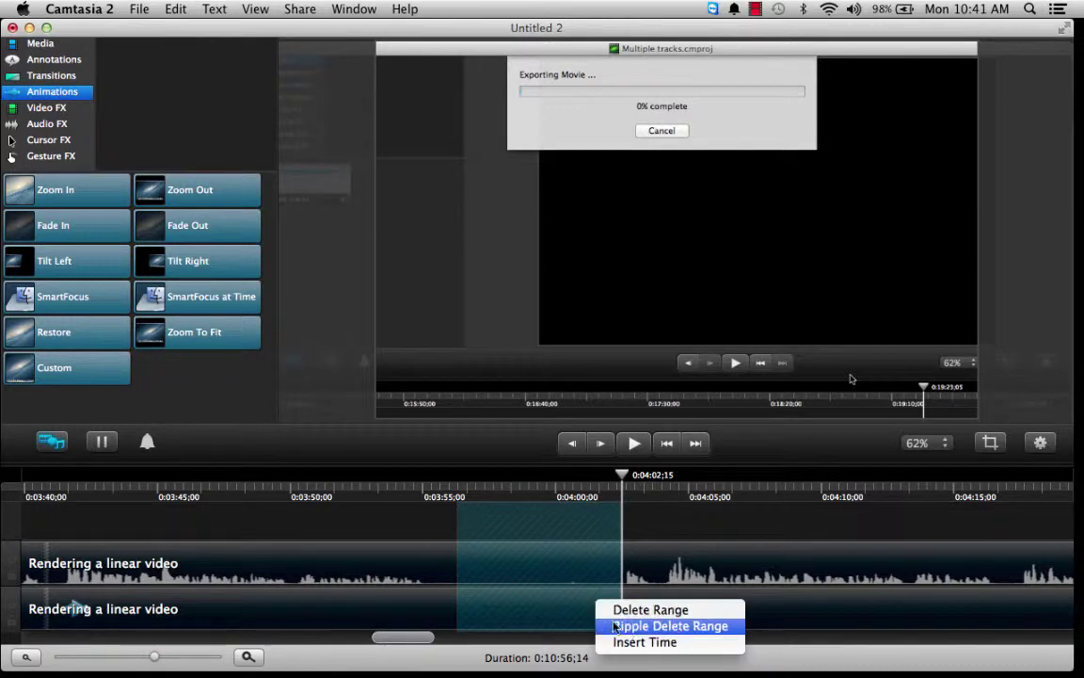
pyautogui.click(627, 627)
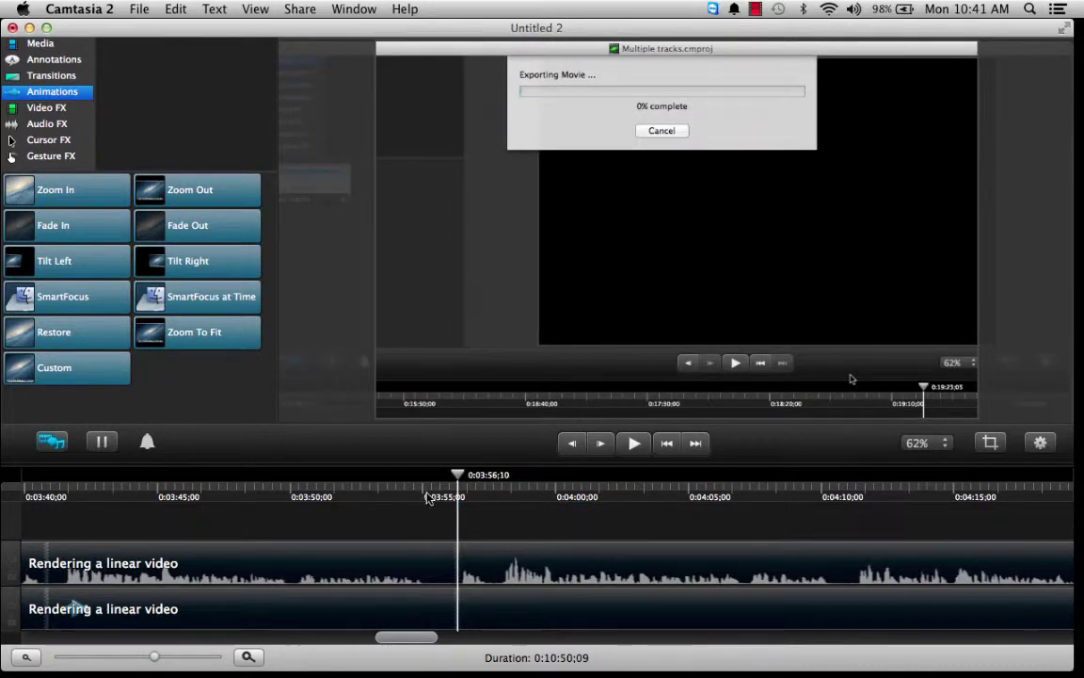
# Play back over the latest cut from about 0:03:55 to 0:04:11;07 to check the narration
pyautogui.click(420, 496)
pyautogui.click(632, 450)
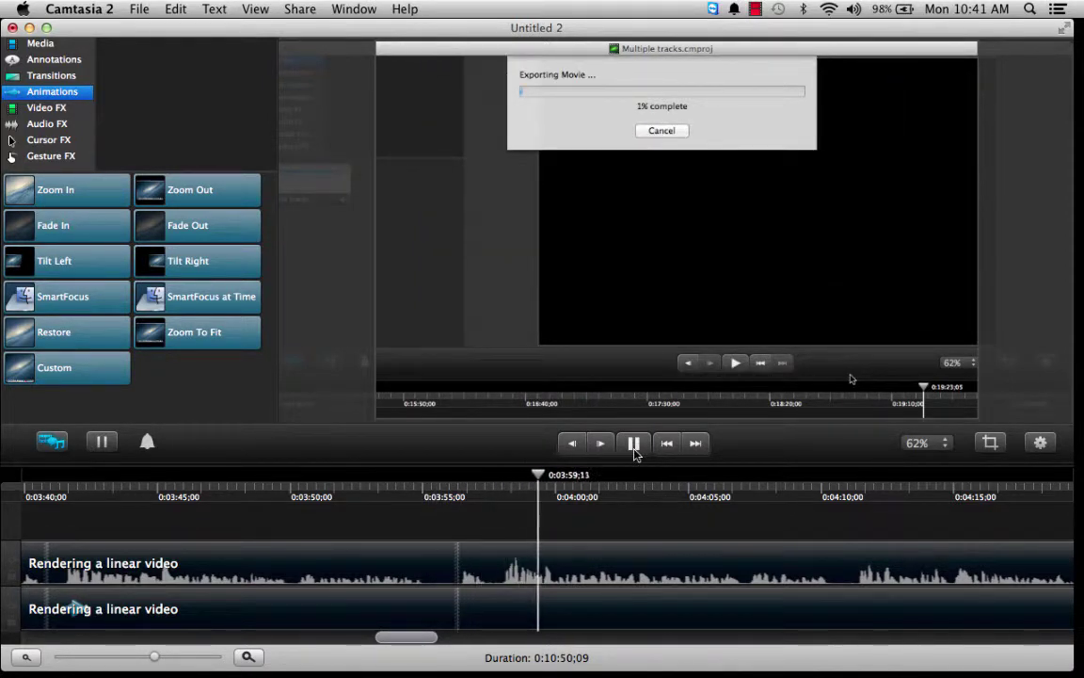
pyautogui.moveTo(417, 640); pyautogui.dragTo(436, 640)
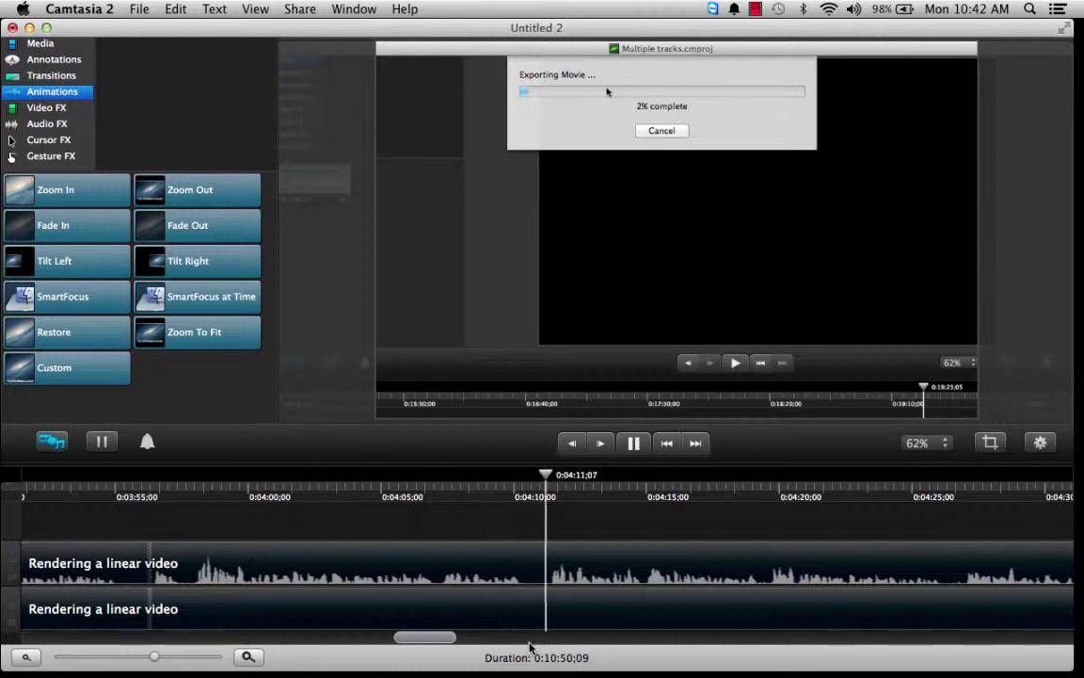
# Select the unwanted narration from about 0:04:07;04 to 0:04:11;09 and ripple delete it on both tracks
pyautogui.click(439, 495)
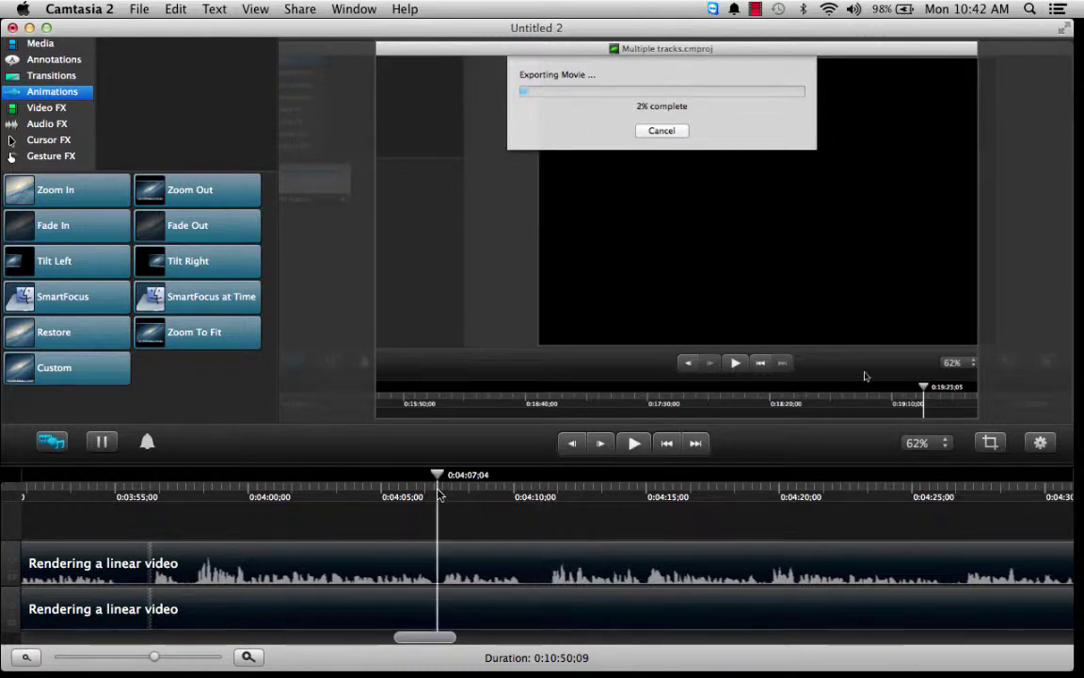
pyautogui.moveTo(439, 480); pyautogui.dragTo(550, 501)
pyautogui.rightClick(496, 583)
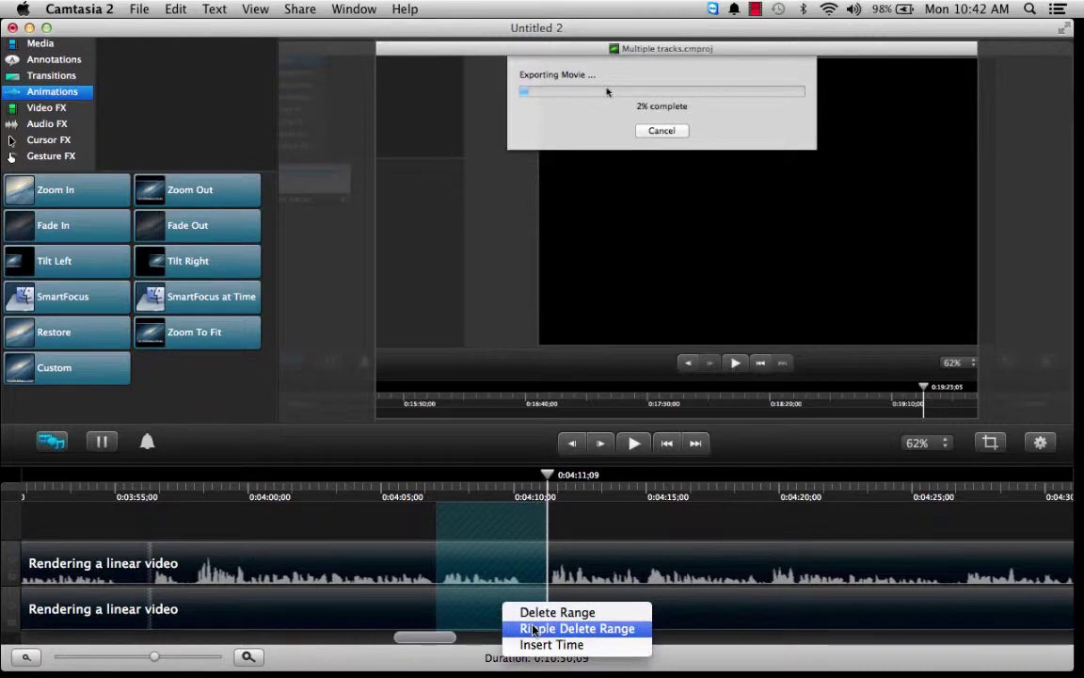
pyautogui.click(499, 627)
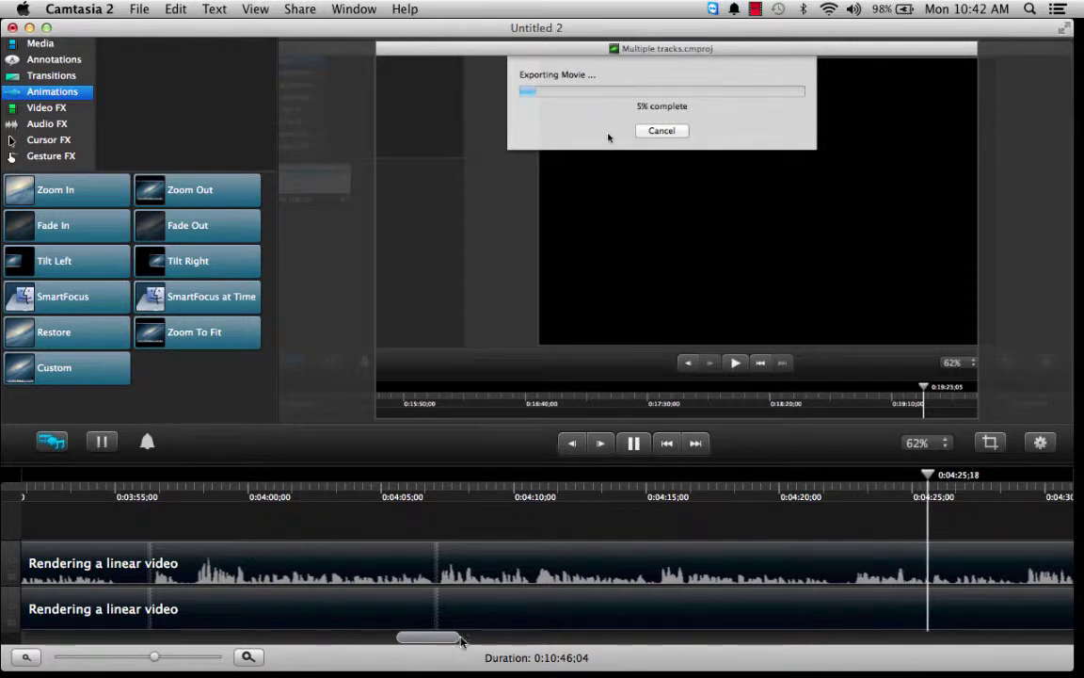
# Replay the narration around 0:04:20, select the range from 0:04:20;10 to 0:04:22;26, and ripple delete it on both tracks
pyautogui.moveTo(449, 639); pyautogui.dragTo(465, 644)
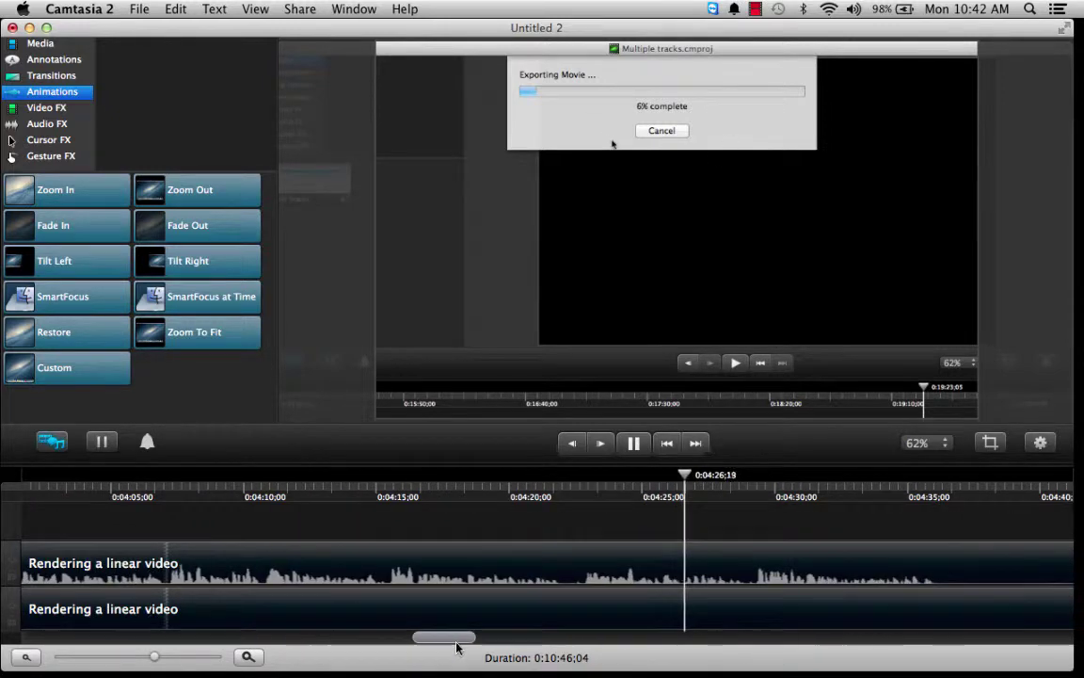
pyautogui.click(374, 497)
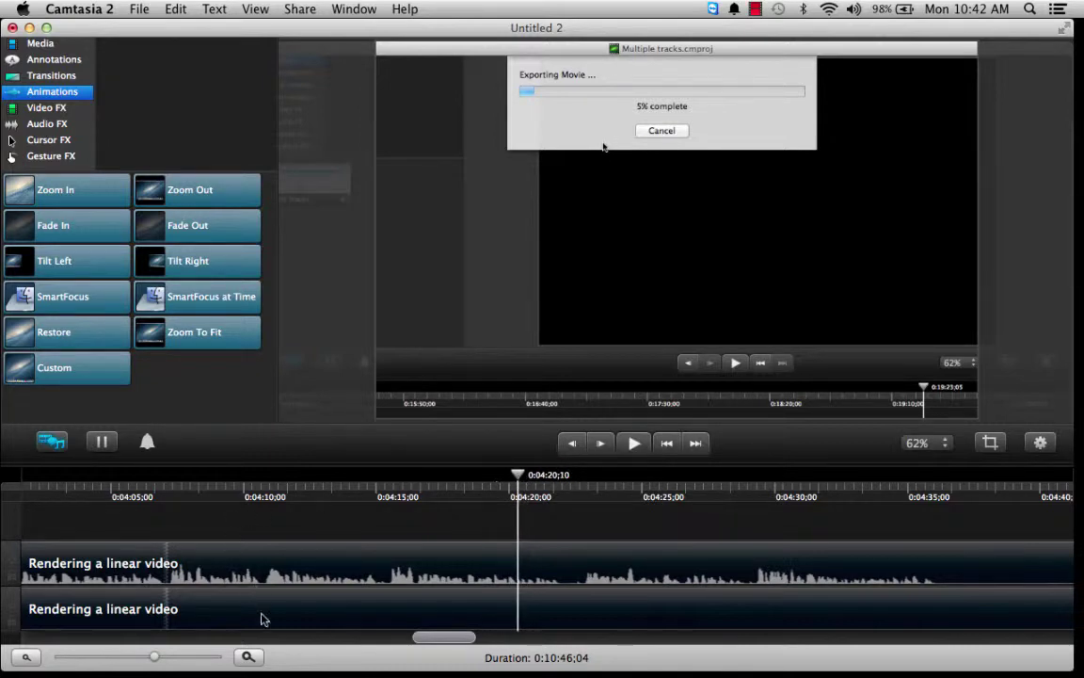
pyautogui.click(248, 659)
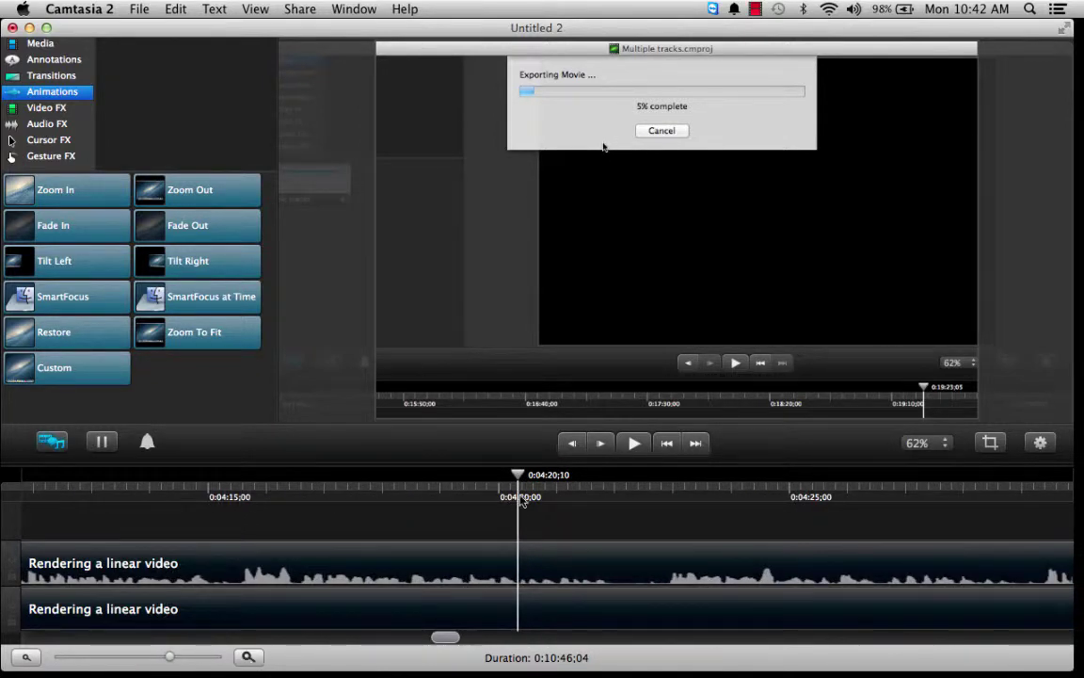
pyautogui.moveTo(520, 480); pyautogui.dragTo(665, 476)
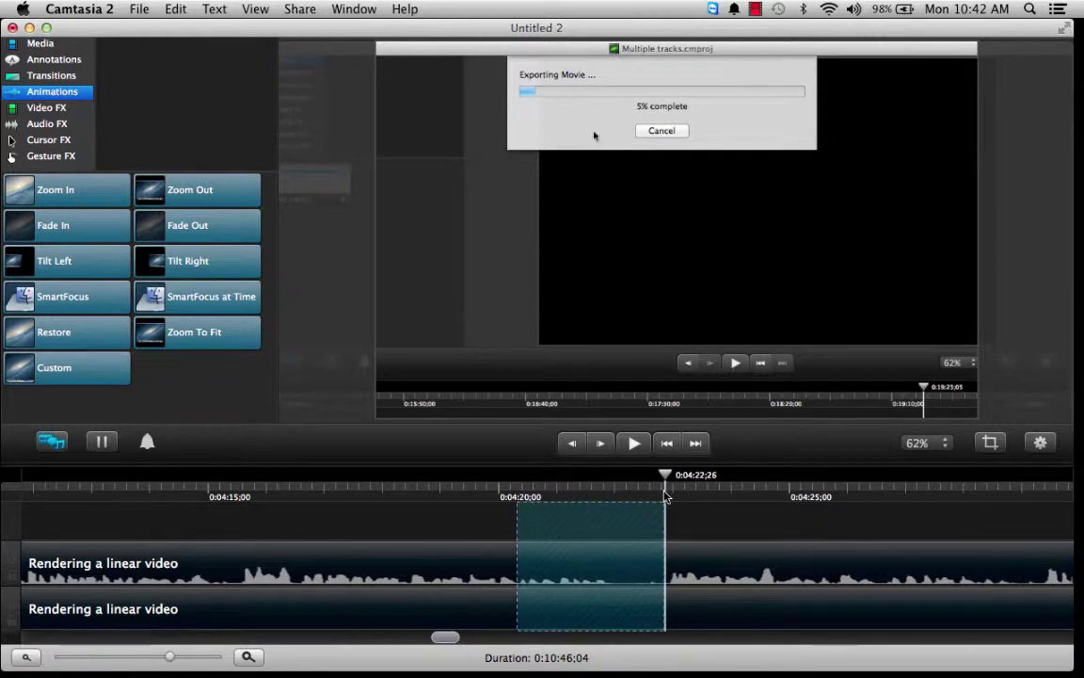
pyautogui.click(636, 444)
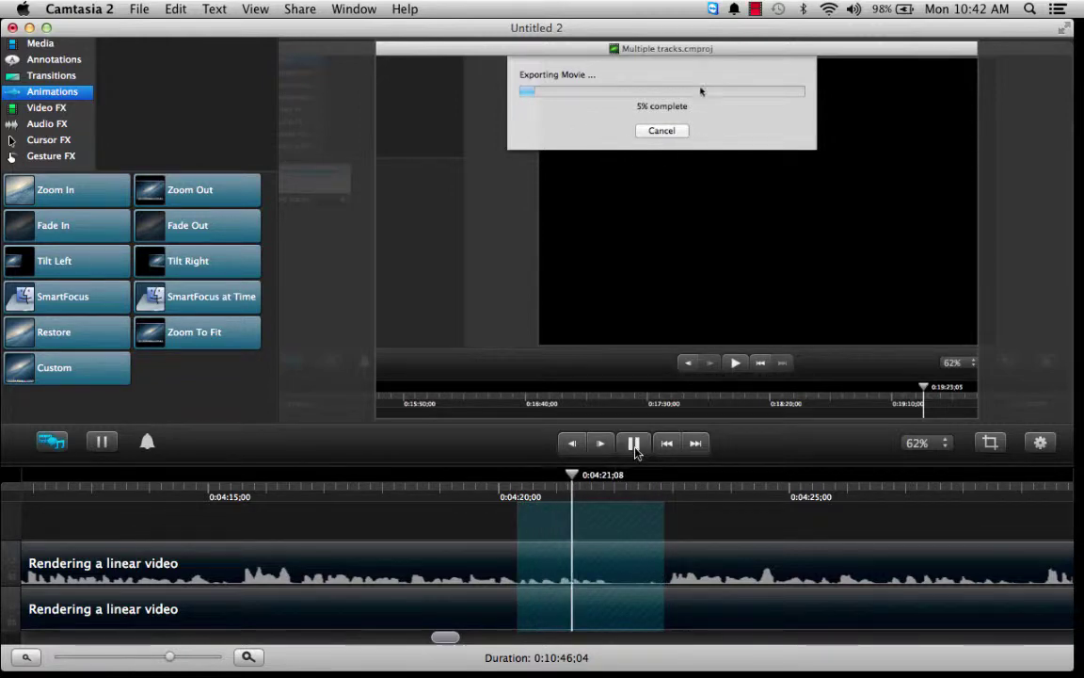
pyautogui.rightClick(610, 606)
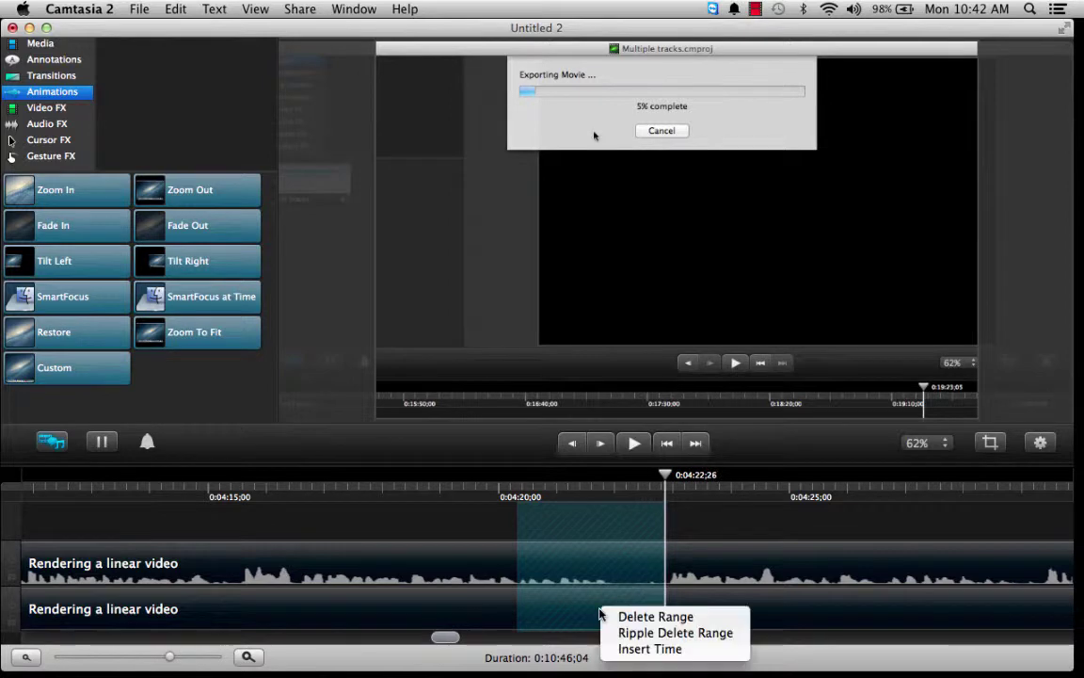
pyautogui.click(389, 500)
pyautogui.press('super+BackSpace')
# Play back from 0:04:16;24 across the latest cut to about 0:04:34;17 to find where the narration pauses
pyautogui.click(313, 496)
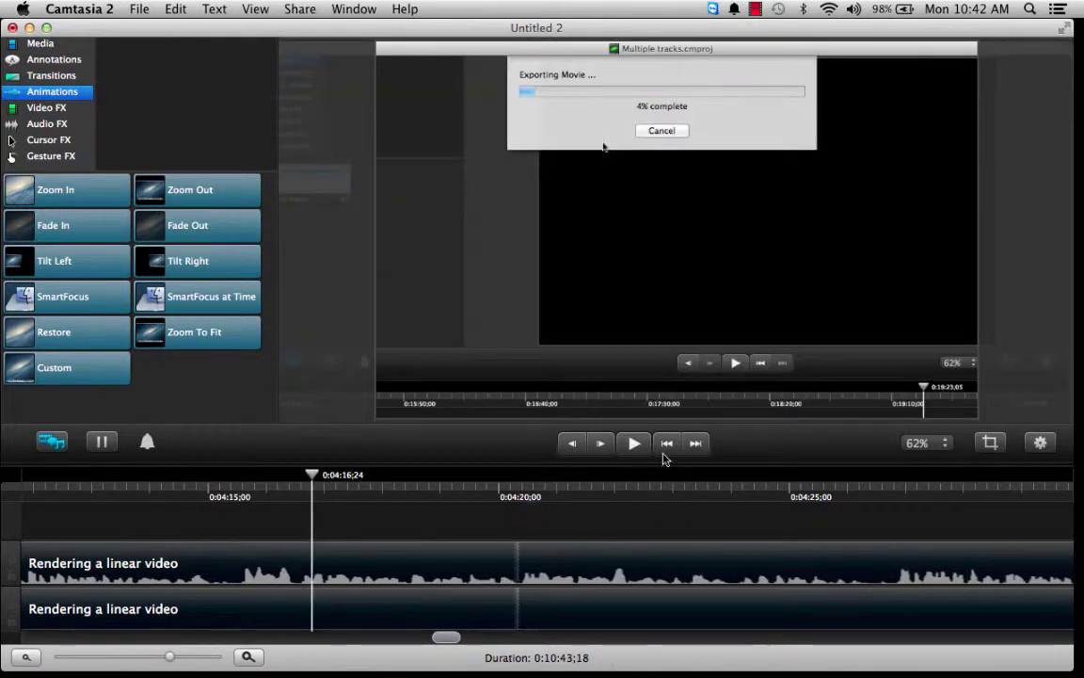
pyautogui.click(633, 452)
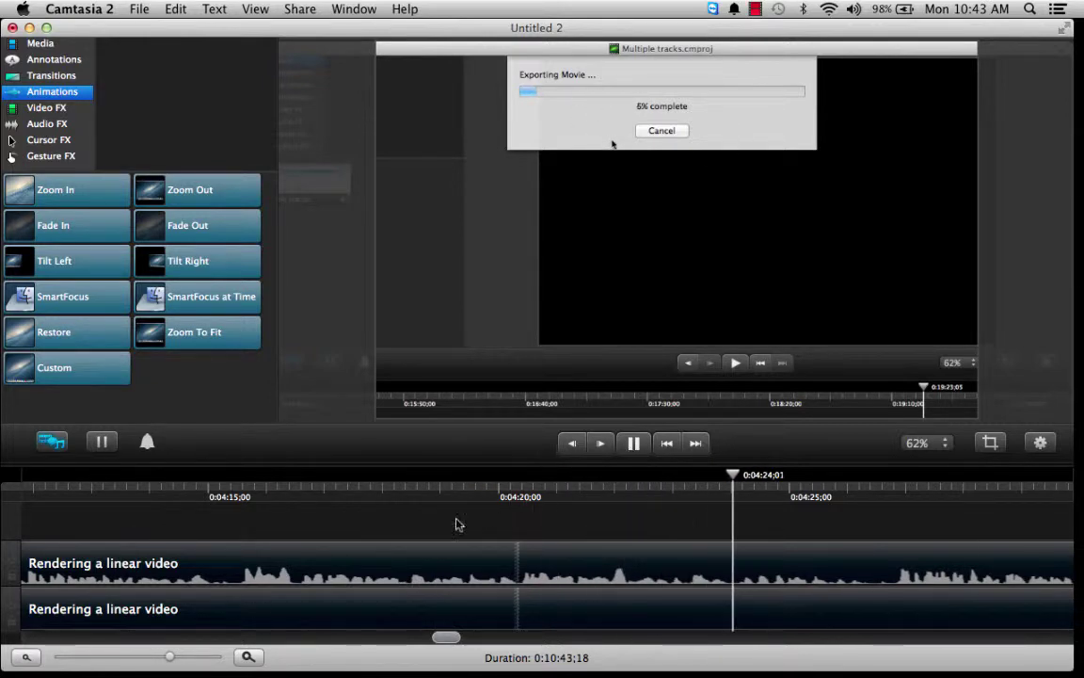
pyautogui.click(26, 658)
pyautogui.click(26, 658)
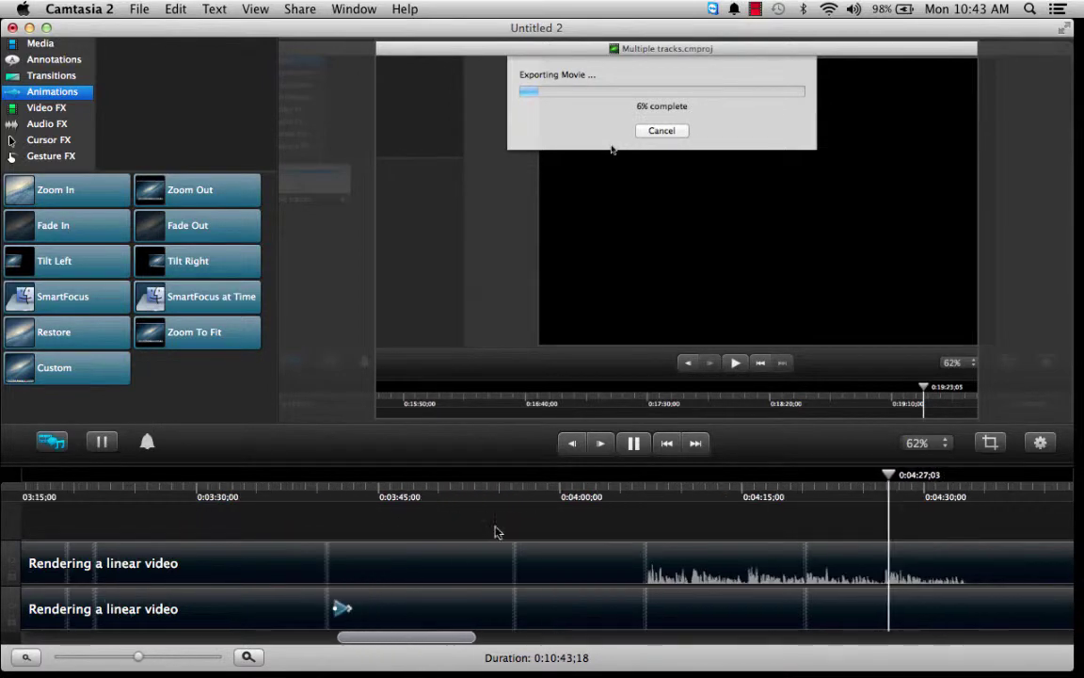
pyautogui.click(632, 443)
pyautogui.click(250, 656)
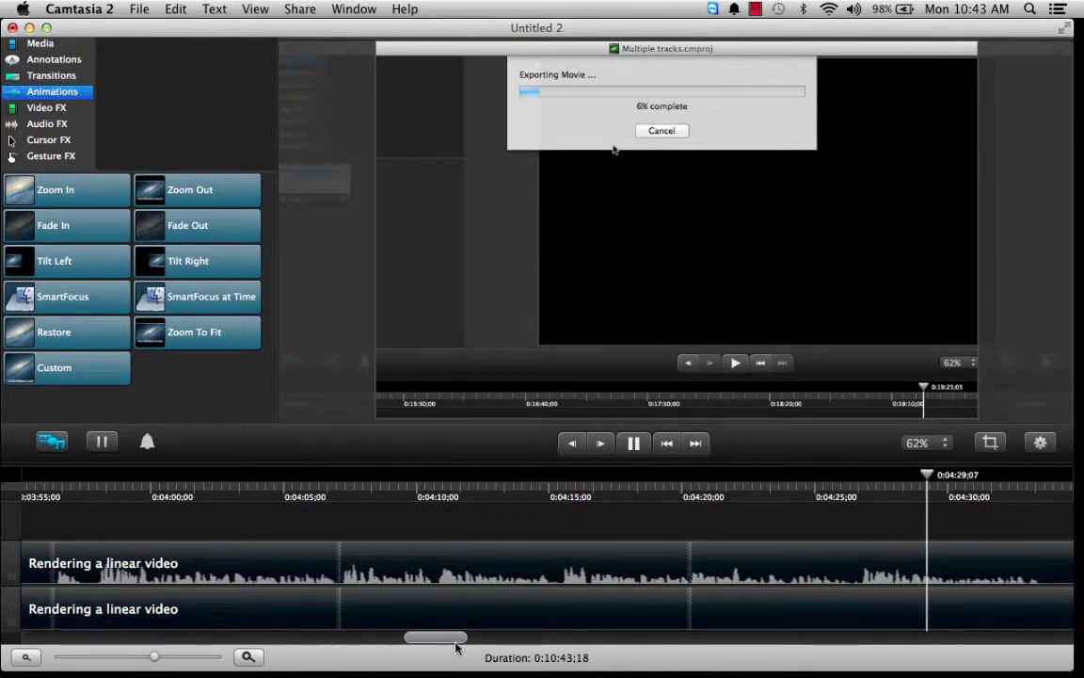
pyautogui.hscroll(3, 463, 646)
pyautogui.hscroll(-2, 472, 648)
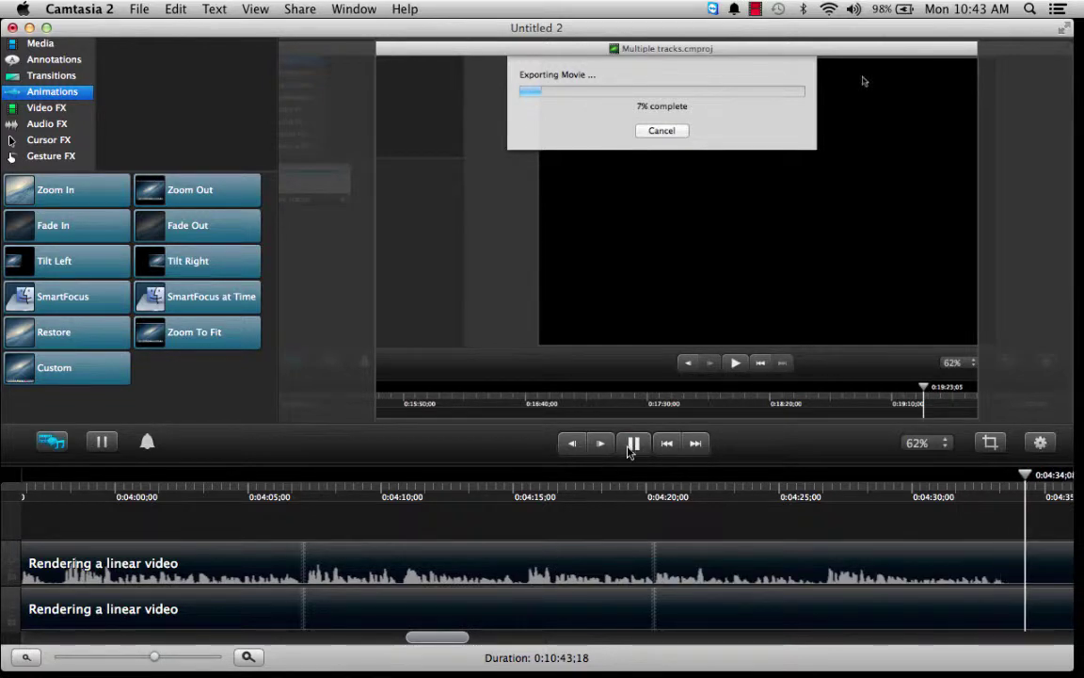
pyautogui.press('space')
# Select the silent range from about 0:04:34 to 0:04:39;04 and ripple delete it on both tracks
pyautogui.hscroll(5, 451, 643)
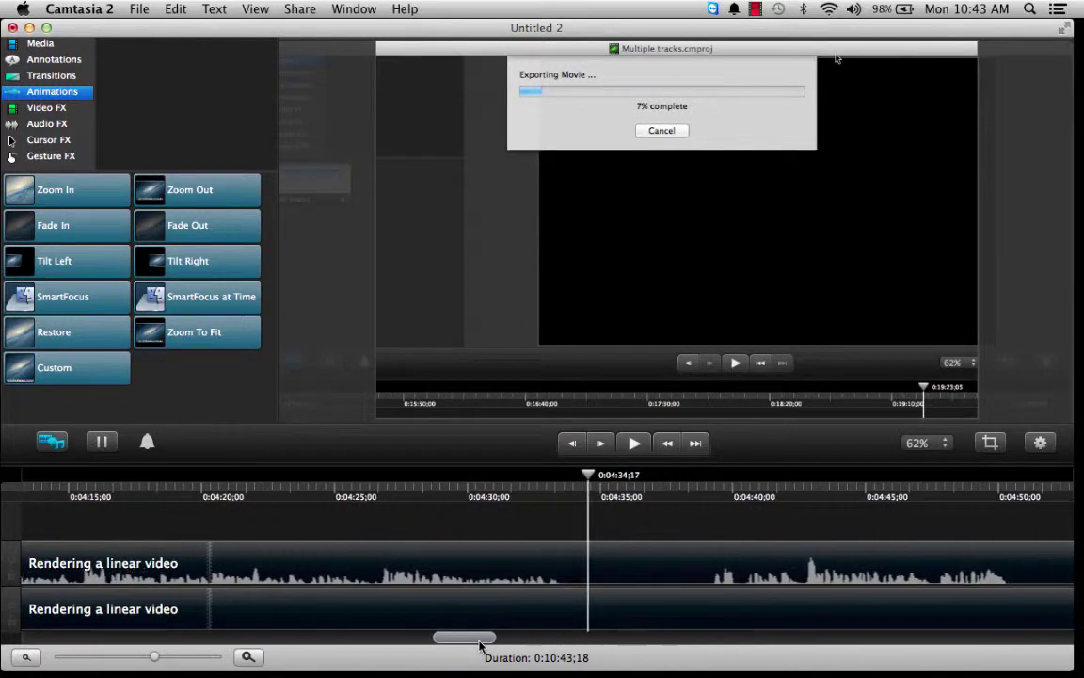
pyautogui.moveTo(538, 482); pyautogui.dragTo(654, 504)
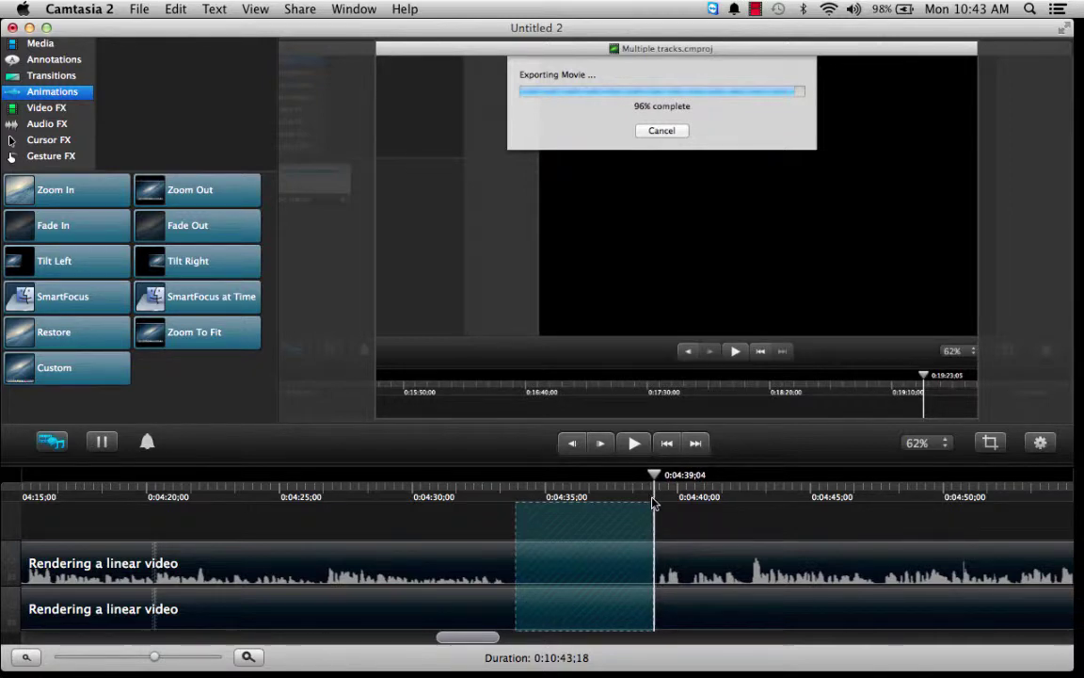
pyautogui.rightClick(570, 599)
pyautogui.click(603, 623)
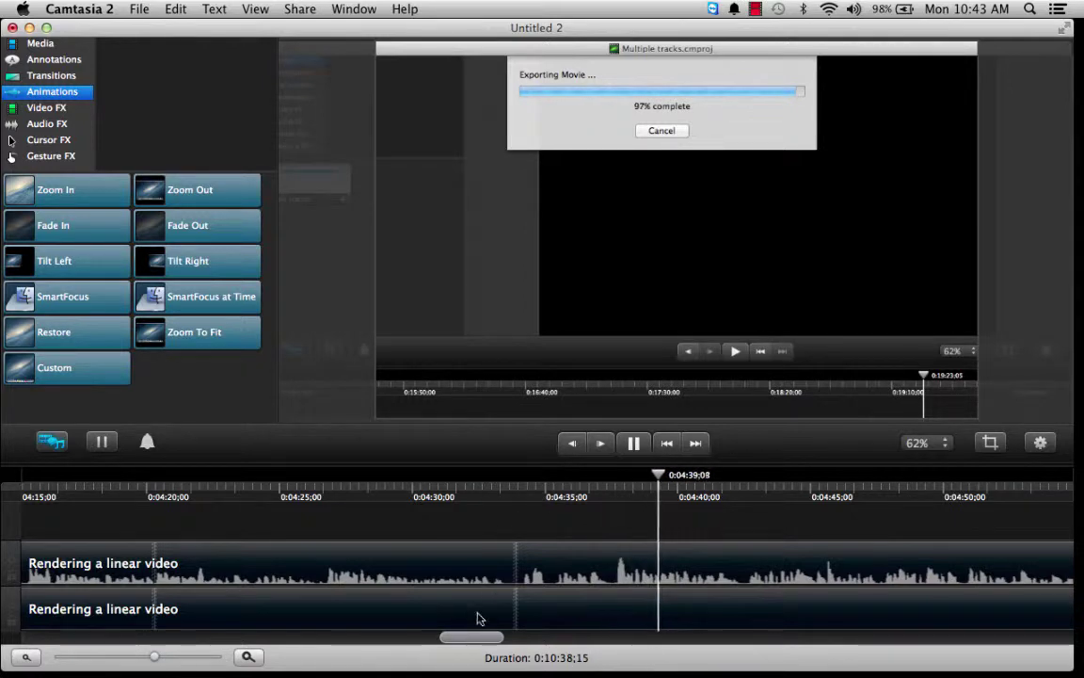
# Play on to the next pause, select the range from about 0:04:59;25 to 0:05:27;24, and ripple delete it on both tracks
pyautogui.moveTo(469, 641); pyautogui.dragTo(489, 644)
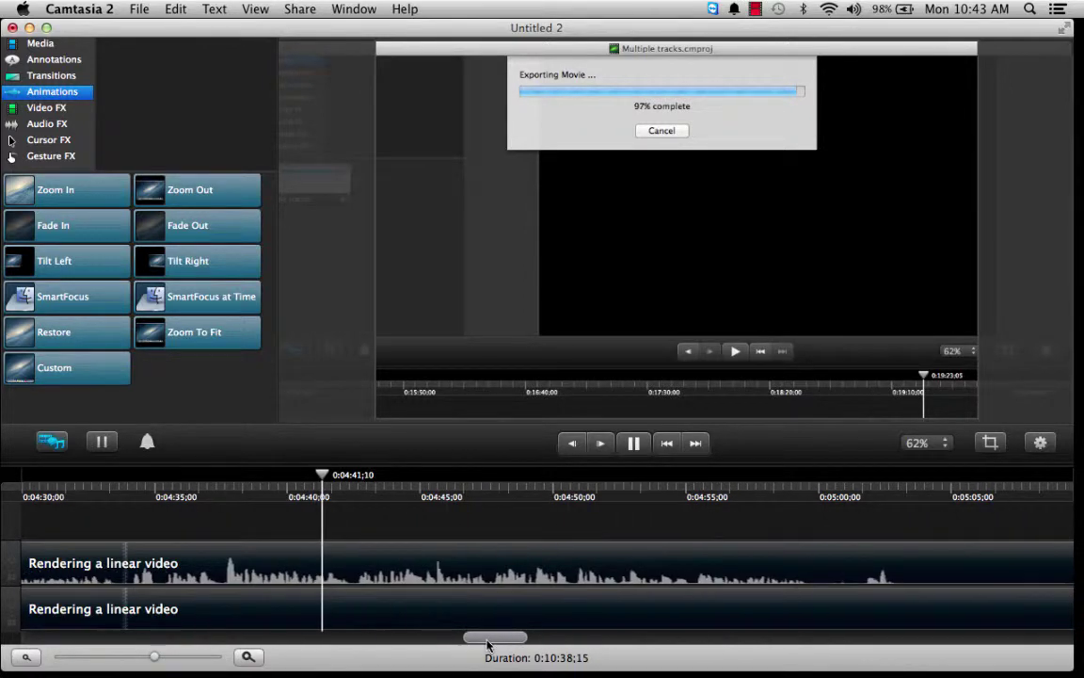
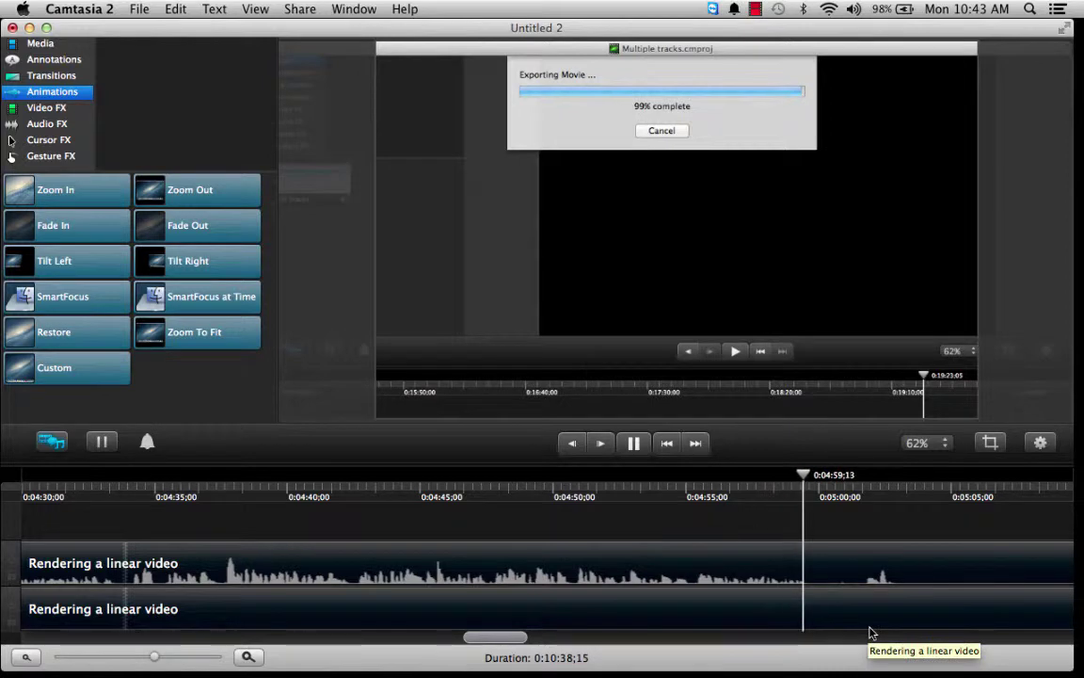
pyautogui.click(809, 497)
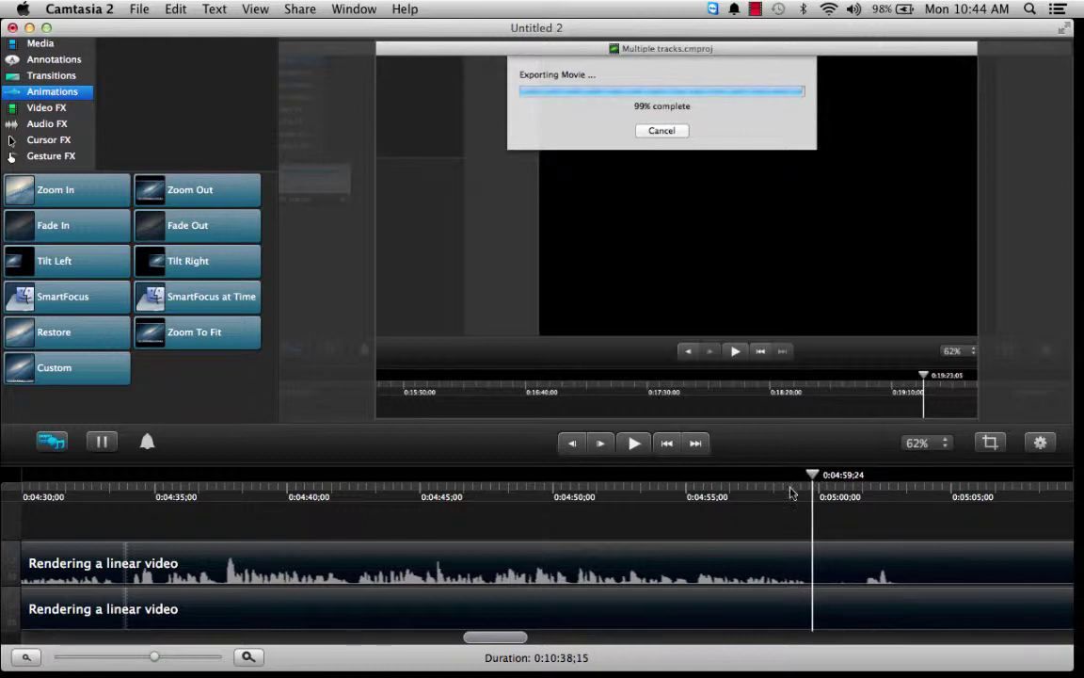
pyautogui.moveTo(479, 645); pyautogui.dragTo(524, 639)
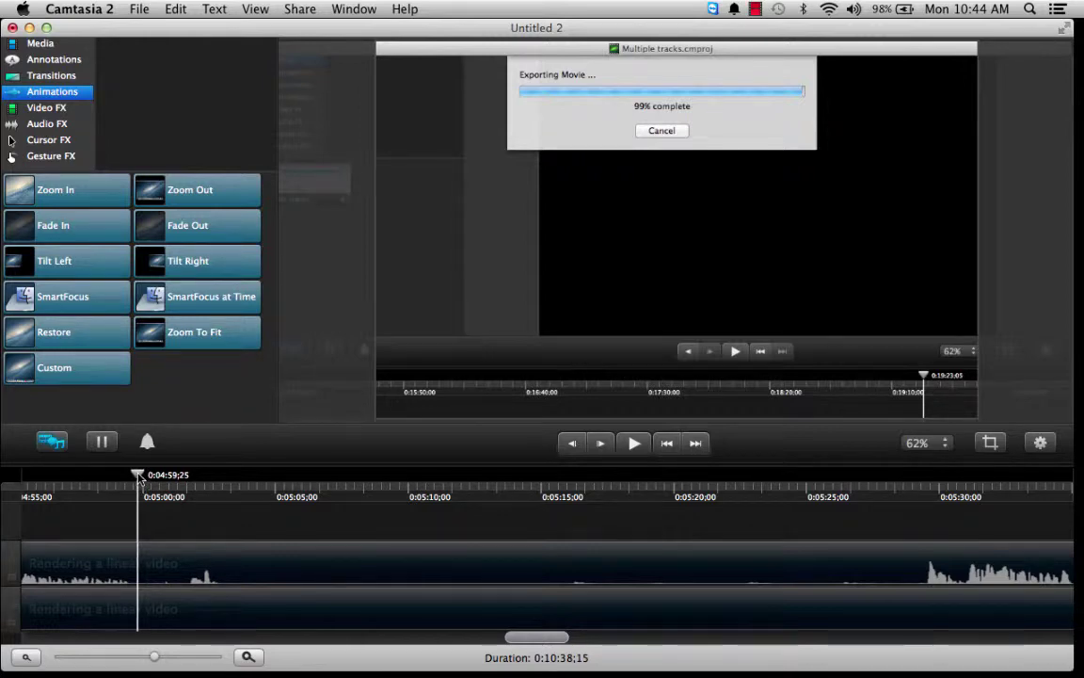
pyautogui.moveTo(140, 478); pyautogui.dragTo(881, 576)
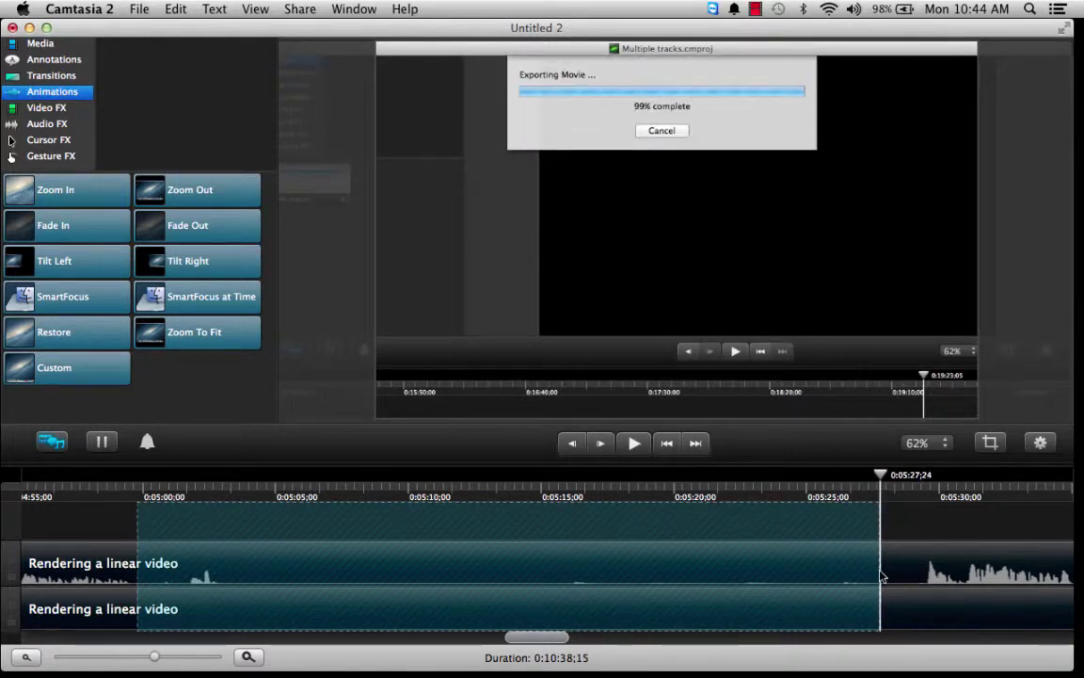
pyautogui.rightClick(607, 625)
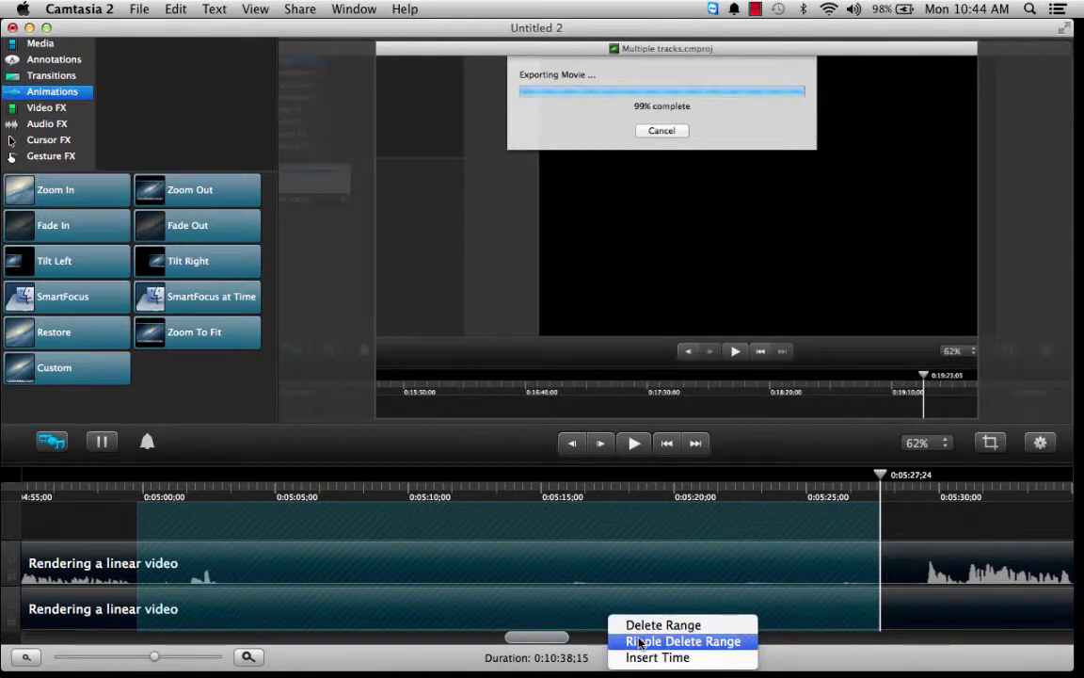
pyautogui.click(640, 640)
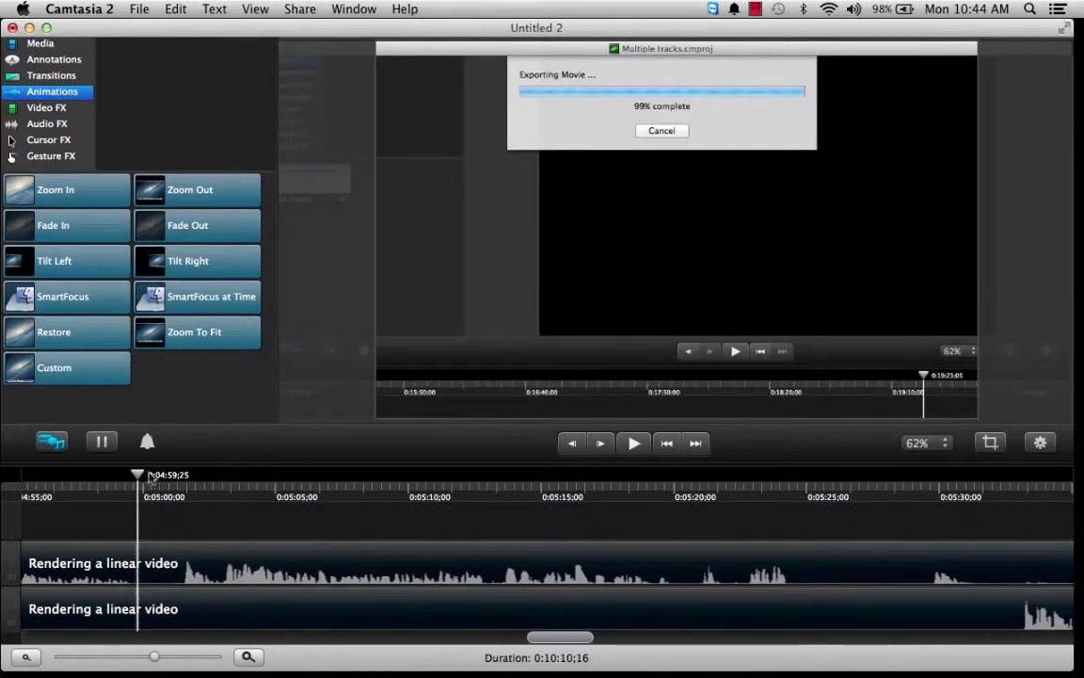
# Play back across the latest cut near 0:04:59;25 and on to about 0:05:20;28 to find the next pause
pyautogui.moveTo(137, 477)
pyautogui.mouseDown()
pyautogui.moveTo(179, 480)
pyautogui.moveTo(129, 480)
pyautogui.mouseUp()
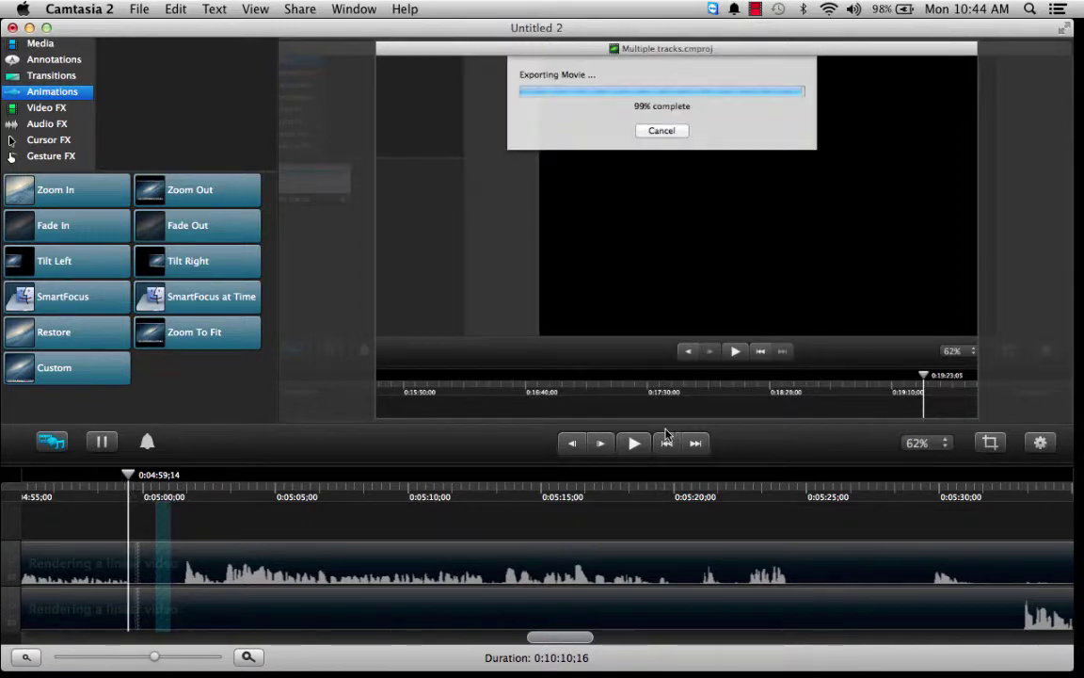
pyautogui.click(632, 444)
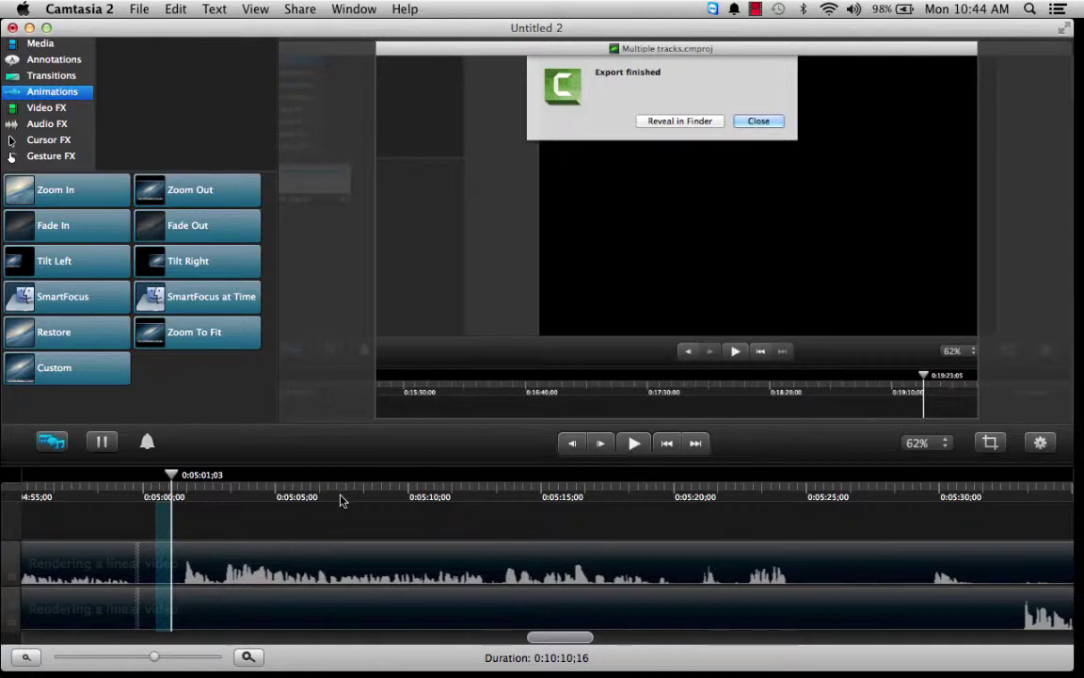
pyautogui.click(70, 494)
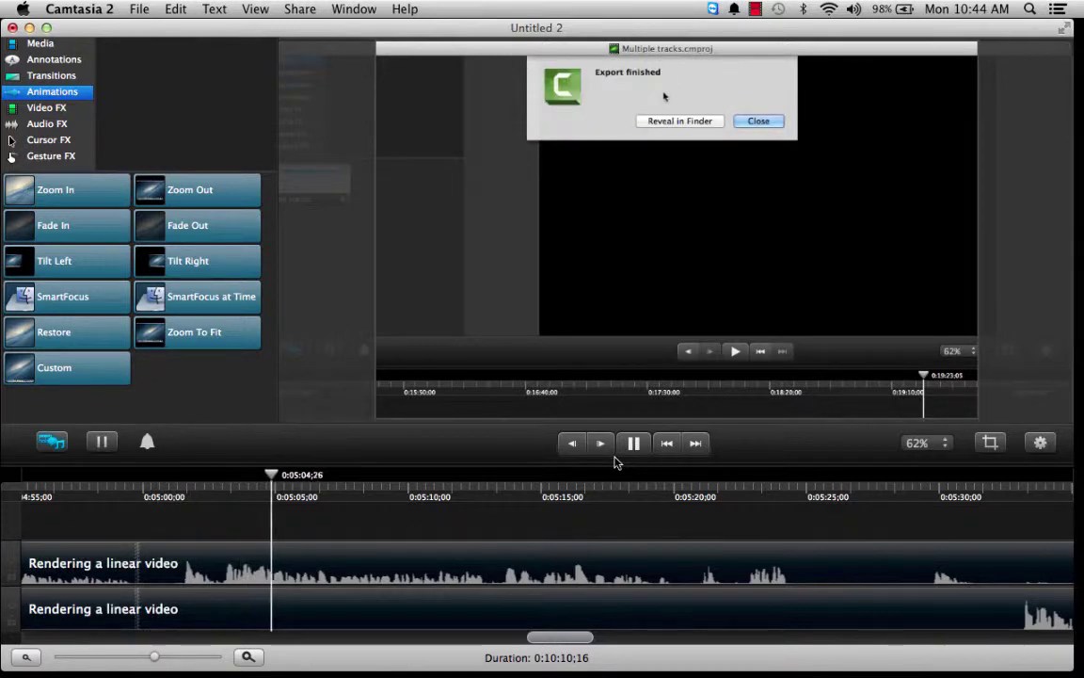
pyautogui.moveTo(555, 640); pyautogui.dragTo(565, 643)
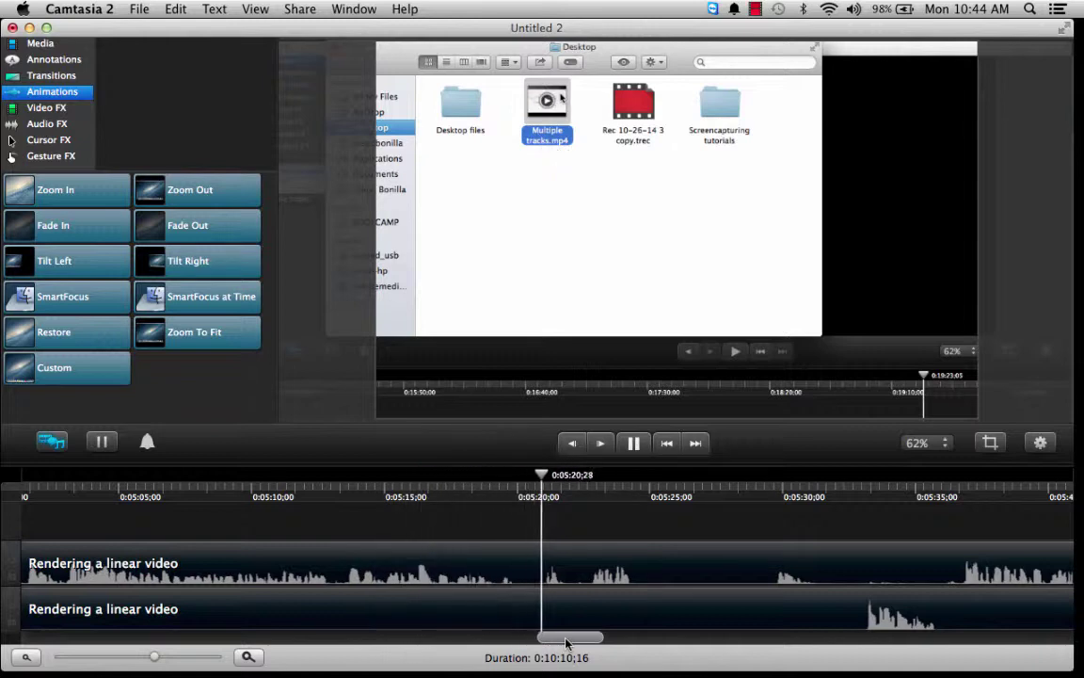
# Select the range from about 0:05:19 to 0:05:22;23 and ripple delete it on both tracks
pyautogui.click(498, 488)
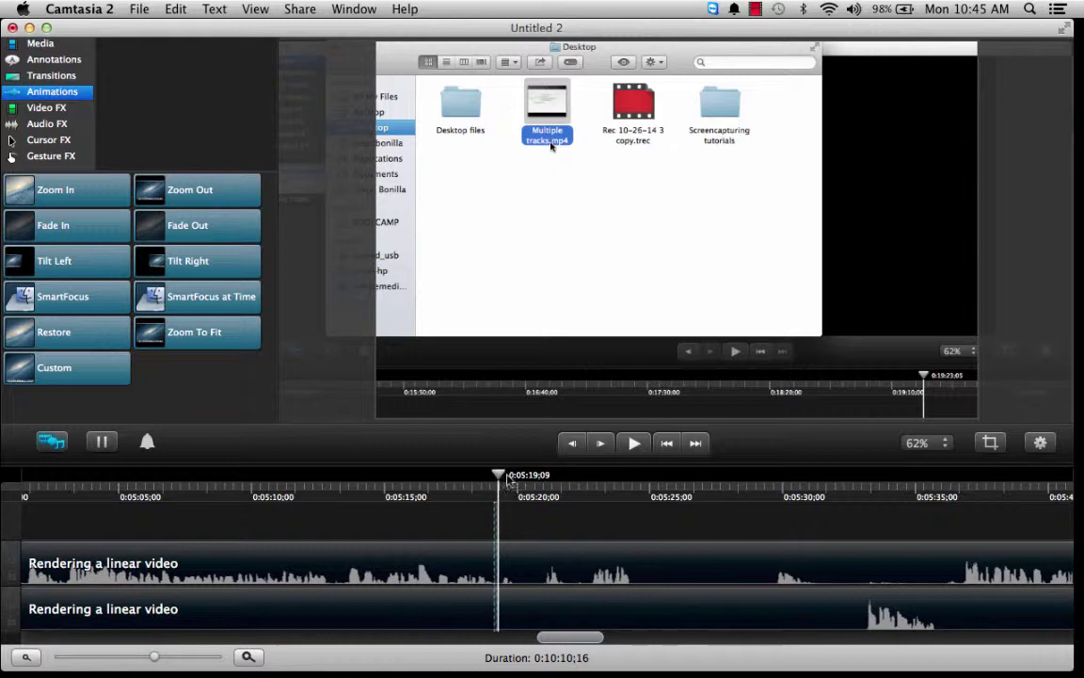
pyautogui.moveTo(508, 476); pyautogui.dragTo(591, 482)
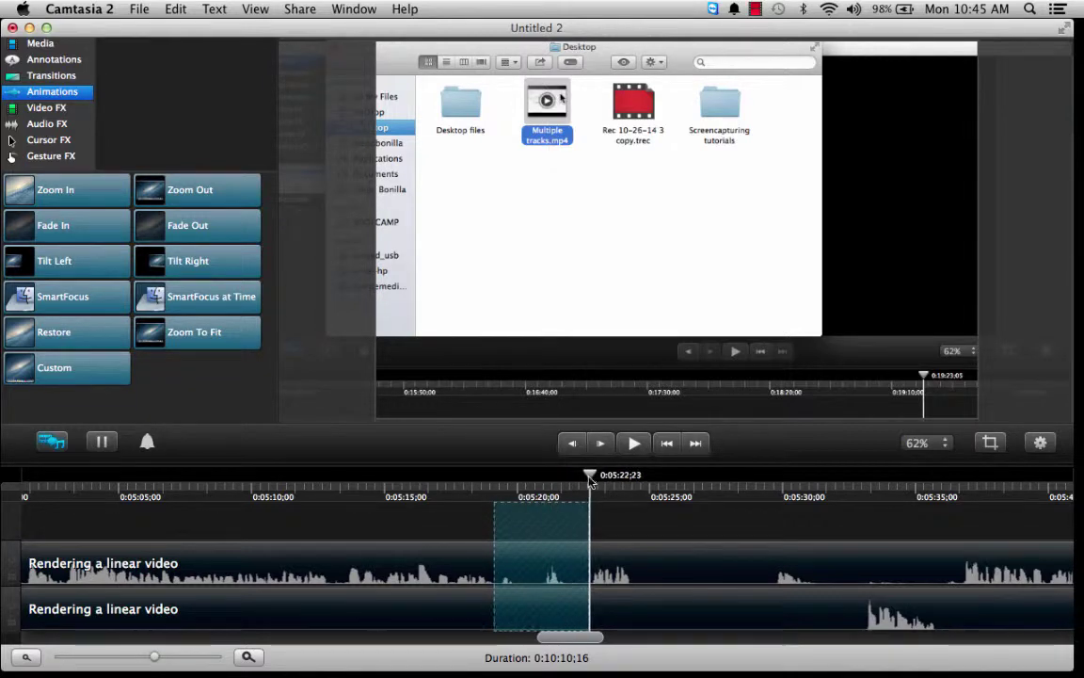
pyautogui.rightClick(578, 563)
pyautogui.click(581, 624)
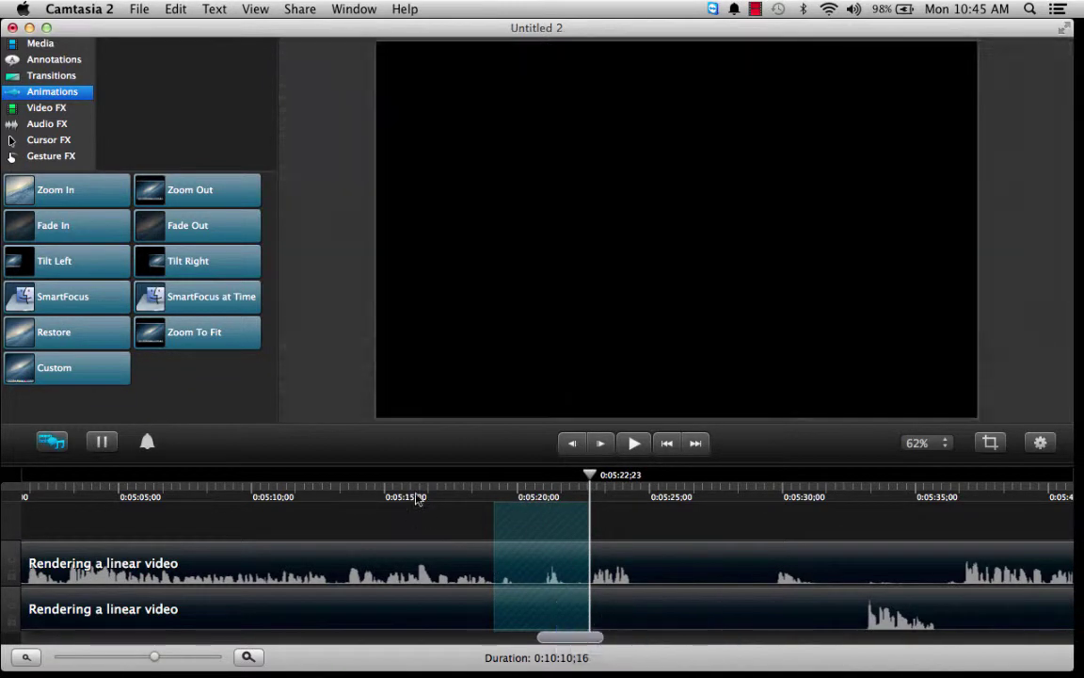
# Play back over the cut, select the silent range from 0:05:20;24 to 0:05:24;29, and ripple delete it on both tracks
pyautogui.click(431, 496)
pyautogui.click(634, 445)
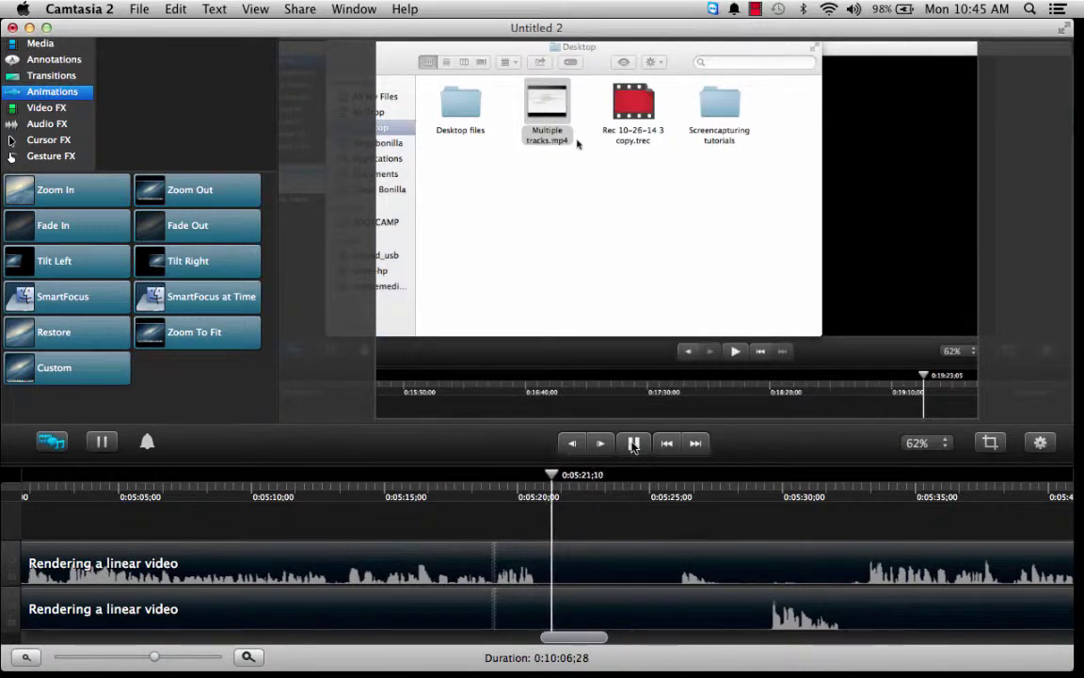
pyautogui.click(633, 444)
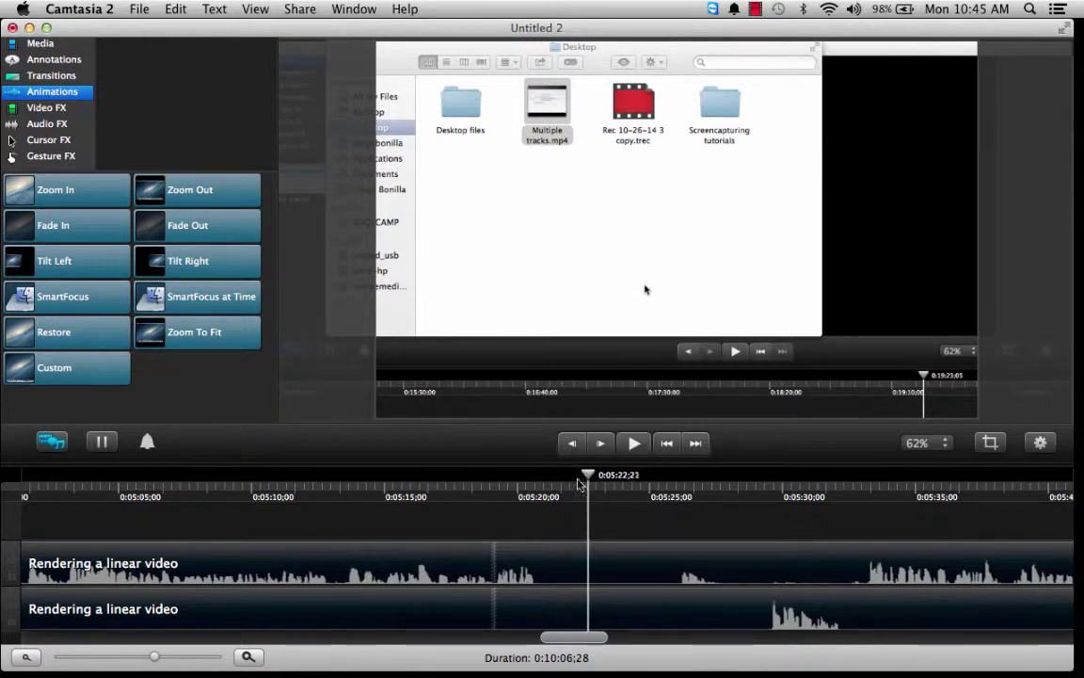
pyautogui.moveTo(580, 484); pyautogui.dragTo(648, 492)
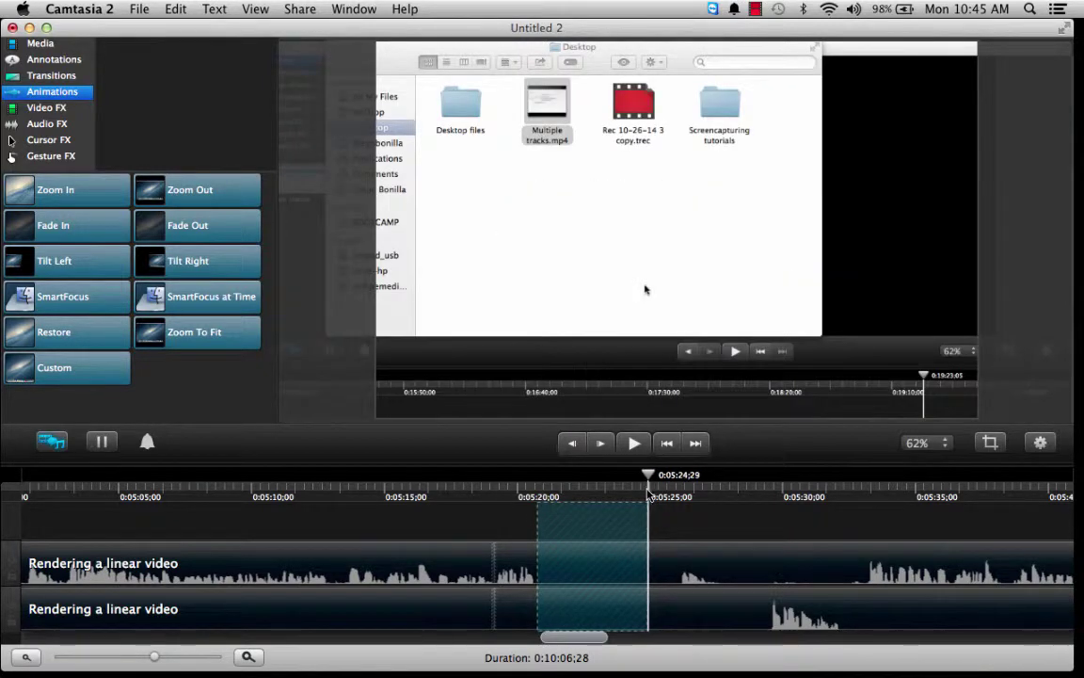
pyautogui.rightClick(593, 600)
pyautogui.click(624, 619)
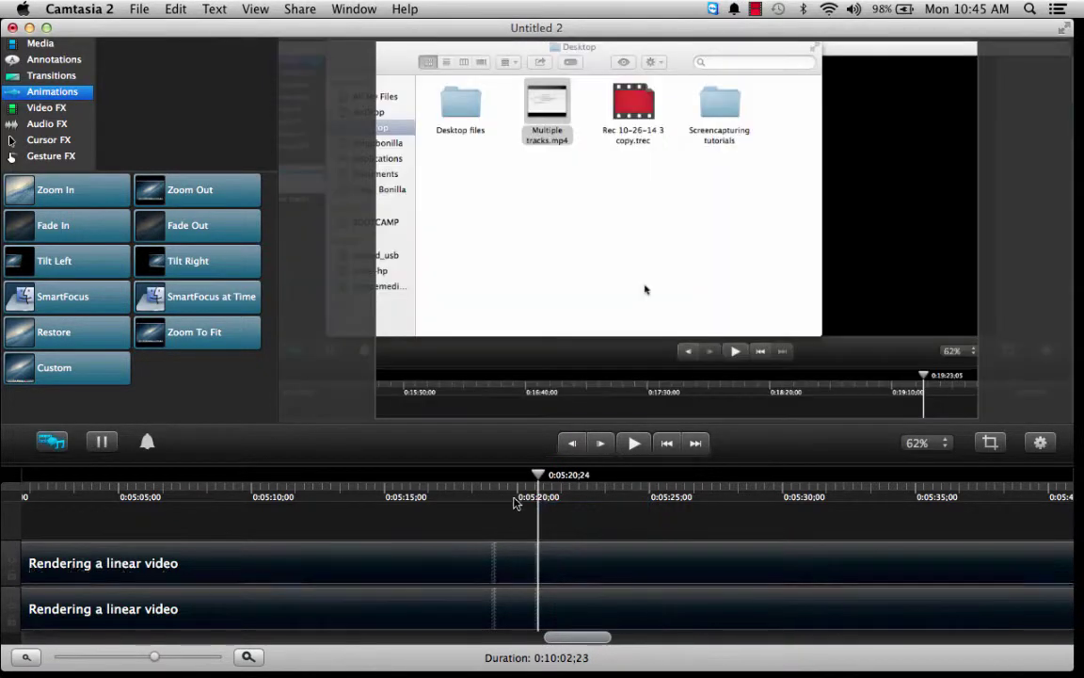
# Replay from about 0:05:20 across the new cut to 0:05:27;24 to check how the zoom frames the opened video
pyautogui.click(515, 499)
pyautogui.click(635, 443)
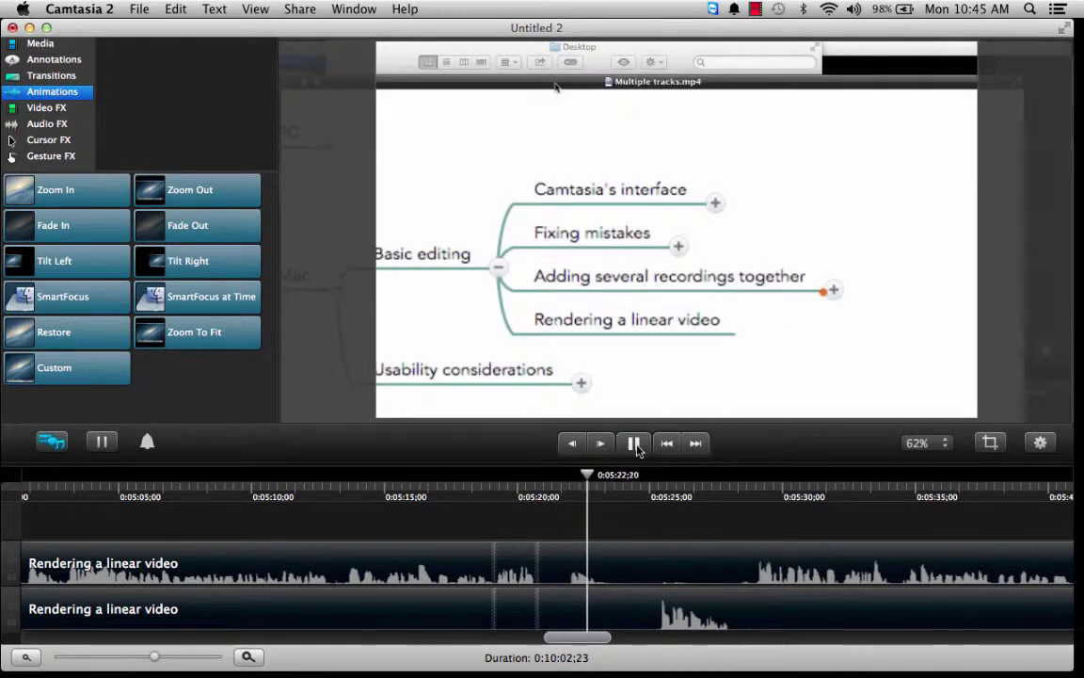
pyautogui.click(635, 443)
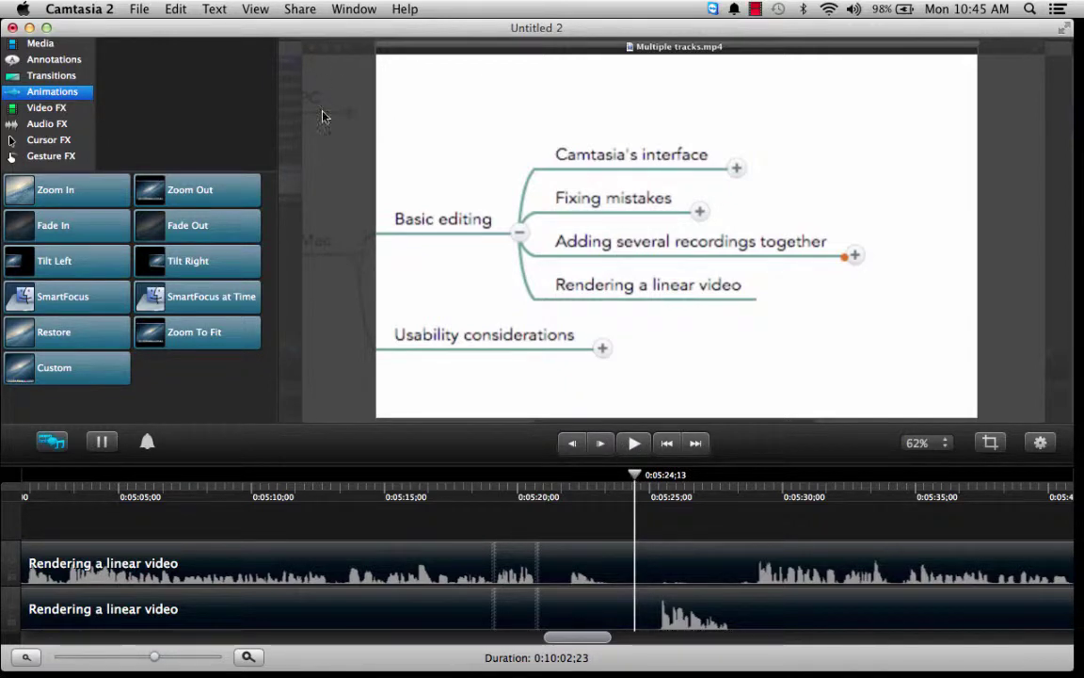
pyautogui.click(636, 445)
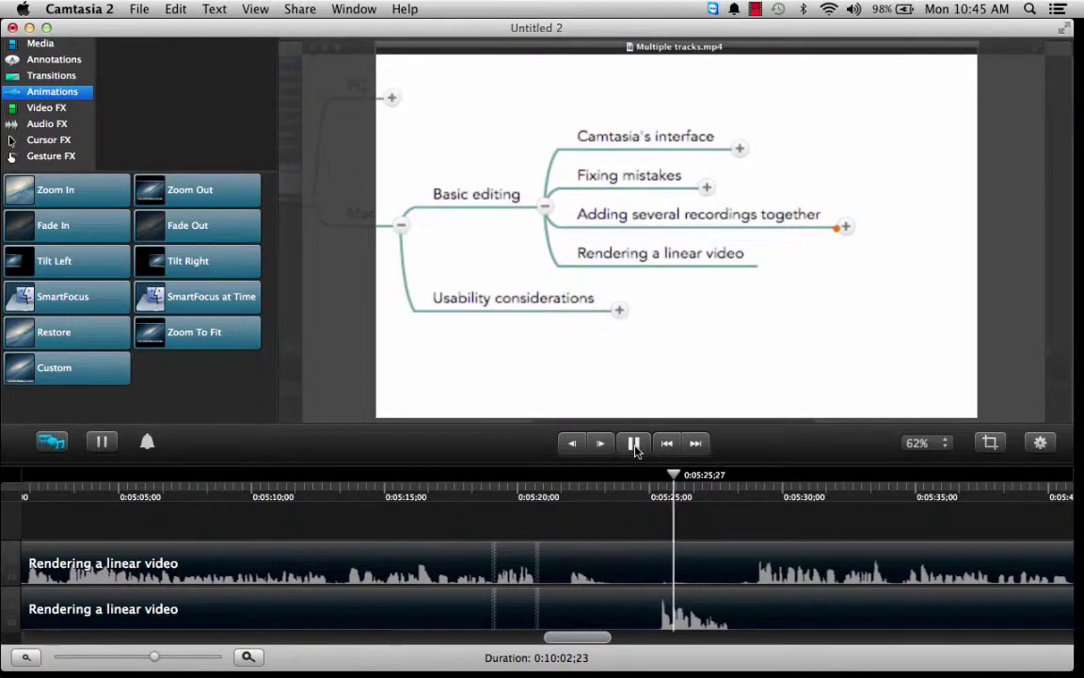
pyautogui.click(635, 445)
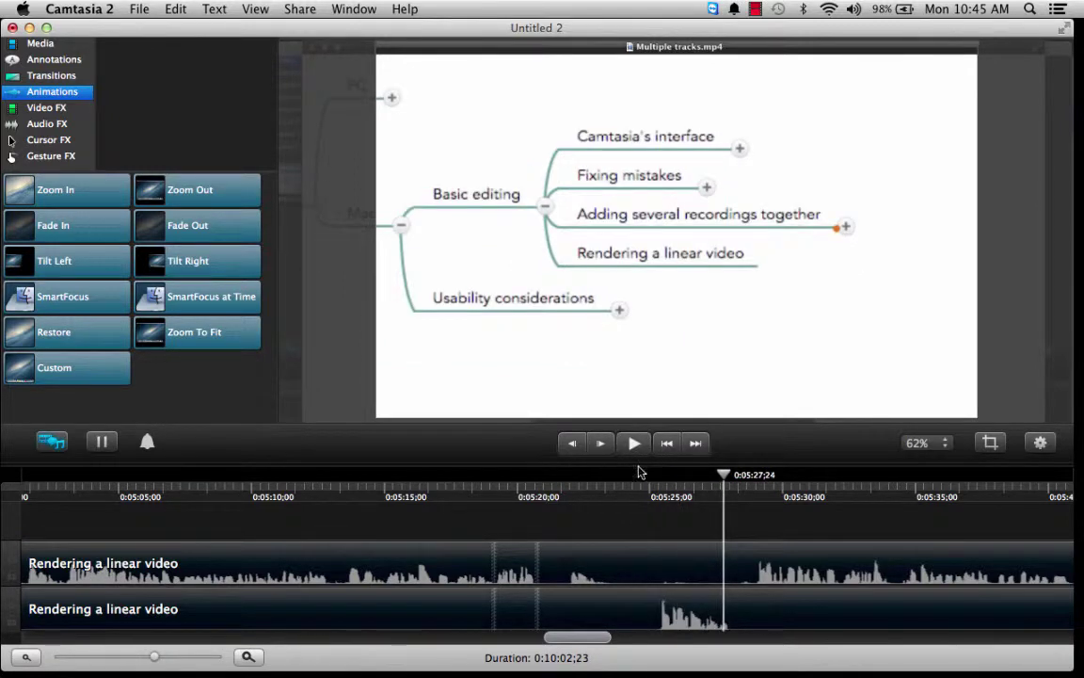
# Add a SmartFocus at Time animation to the lower track at 0:05:24;04 and show the properties pane
pyautogui.click(625, 500)
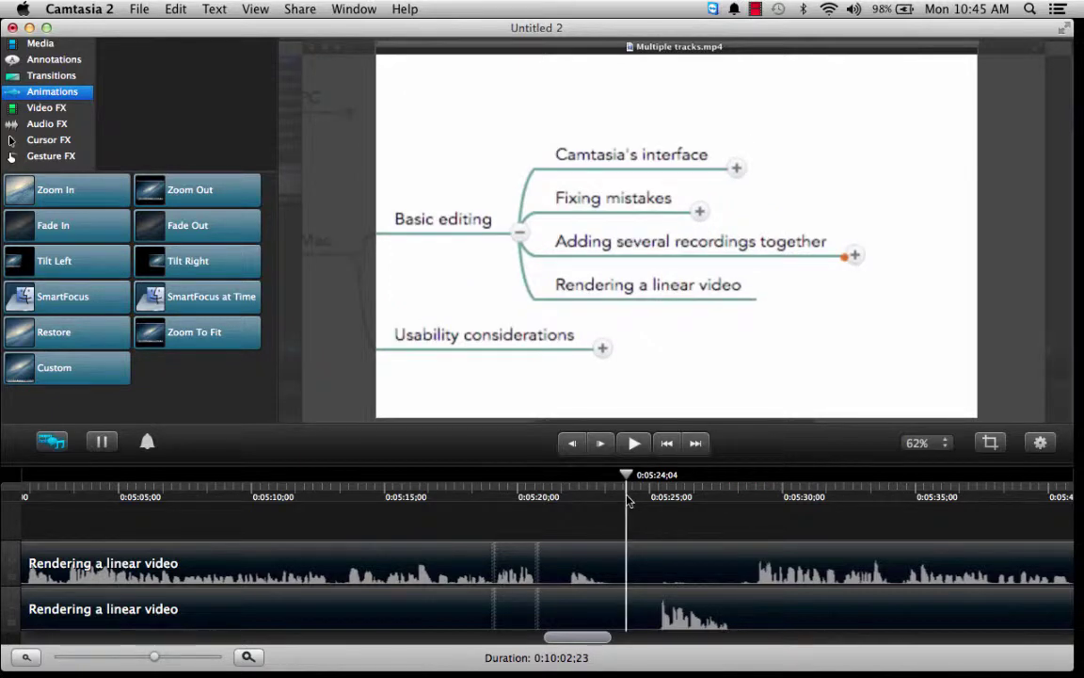
pyautogui.click(219, 295)
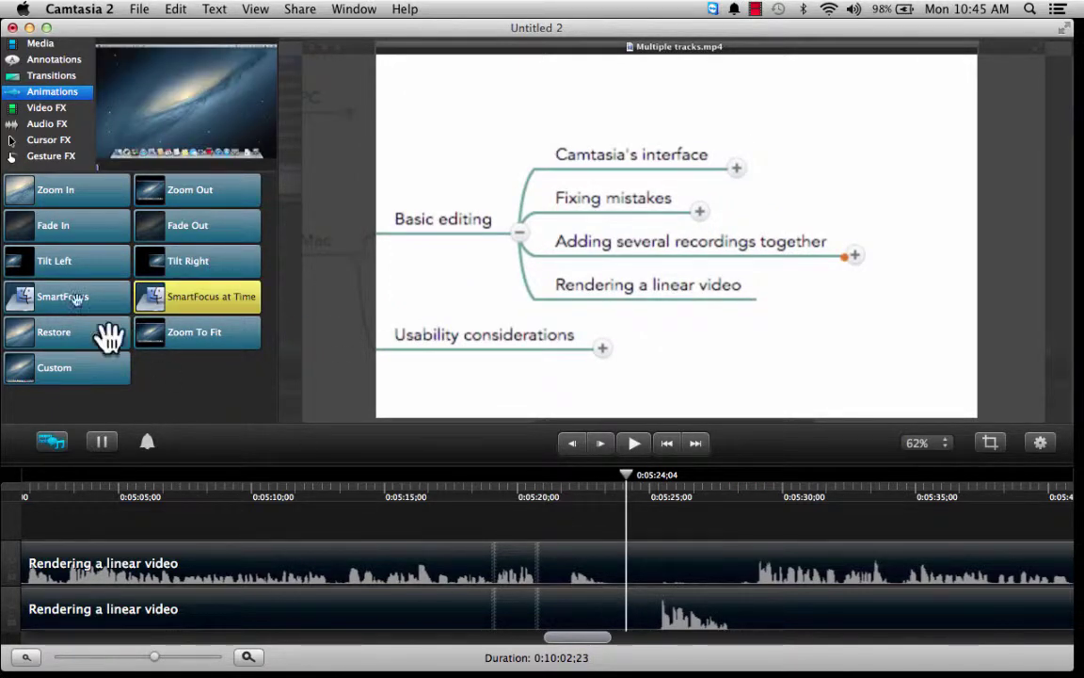
pyautogui.moveTo(189, 296); pyautogui.dragTo(629, 623)
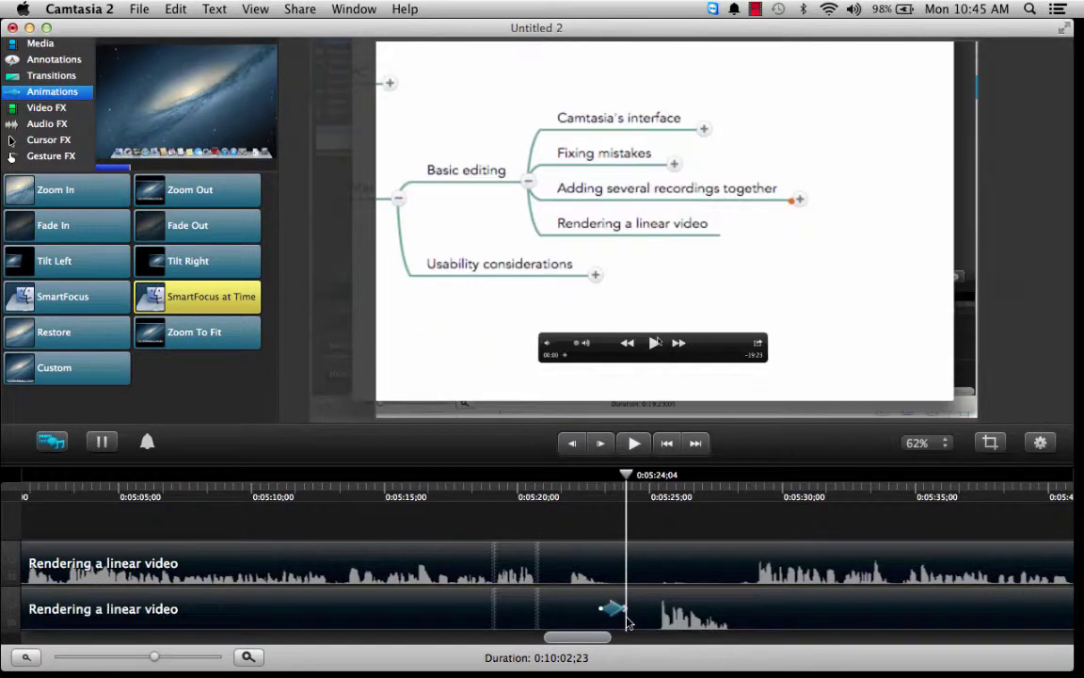
pyautogui.click(1041, 443)
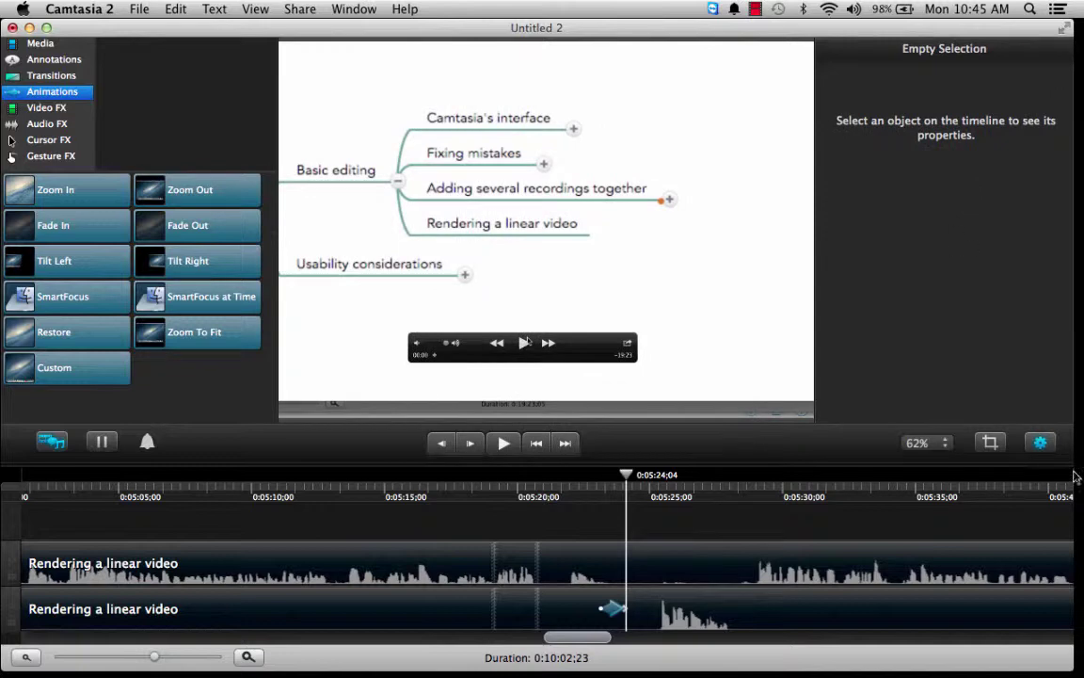
# At the animation's end, set the lower clip's scale to 87.84% and its position to X -14, Y 26
pyautogui.click(1041, 443)
pyautogui.click(922, 616)
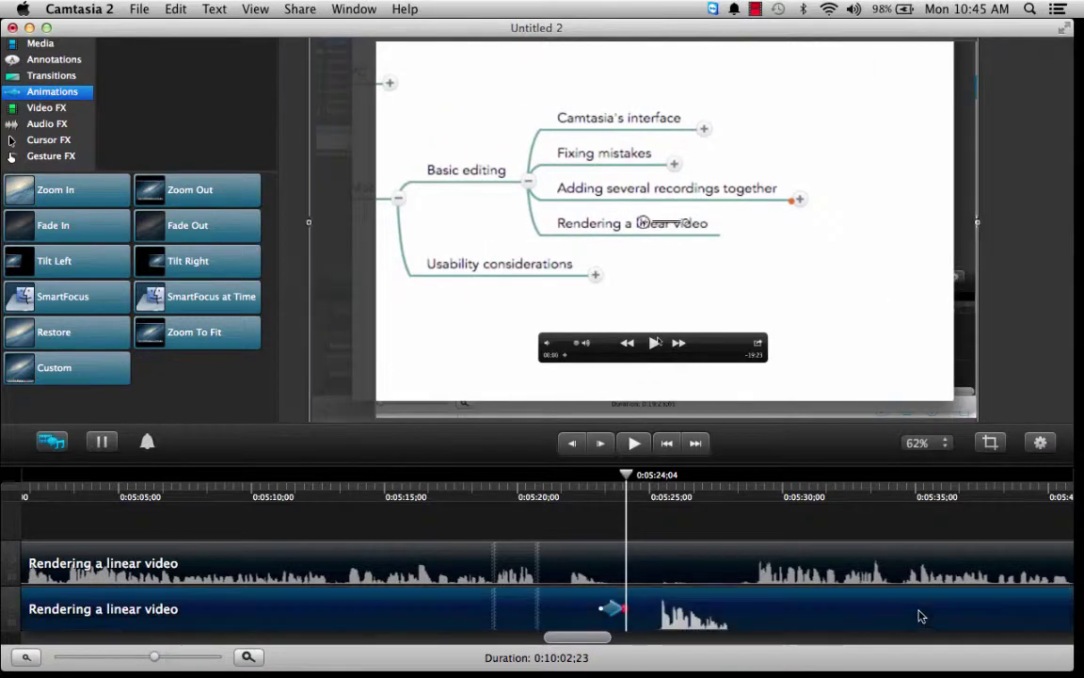
pyautogui.click(1041, 442)
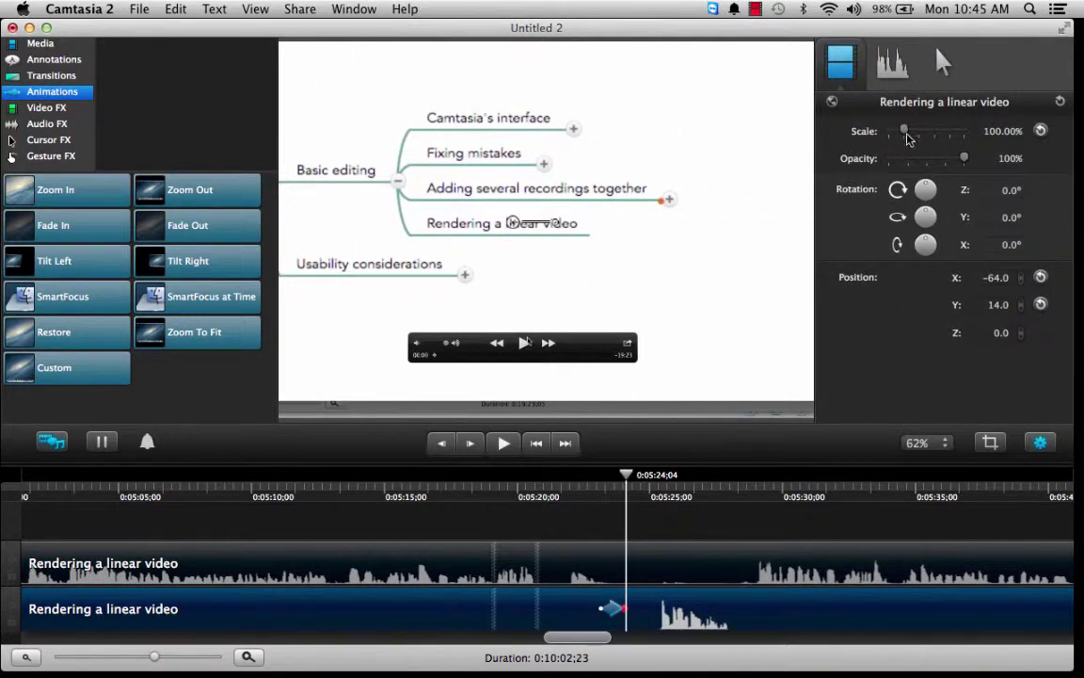
pyautogui.moveTo(904, 131); pyautogui.dragTo(817, 124)
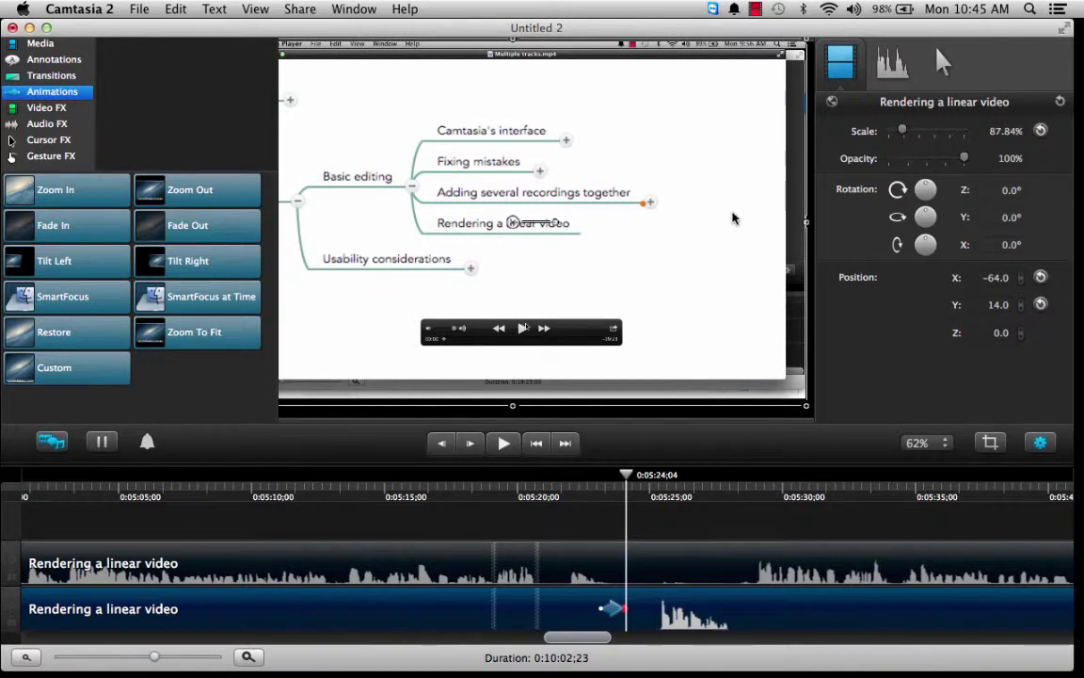
pyautogui.moveTo(733, 218); pyautogui.dragTo(754, 215)
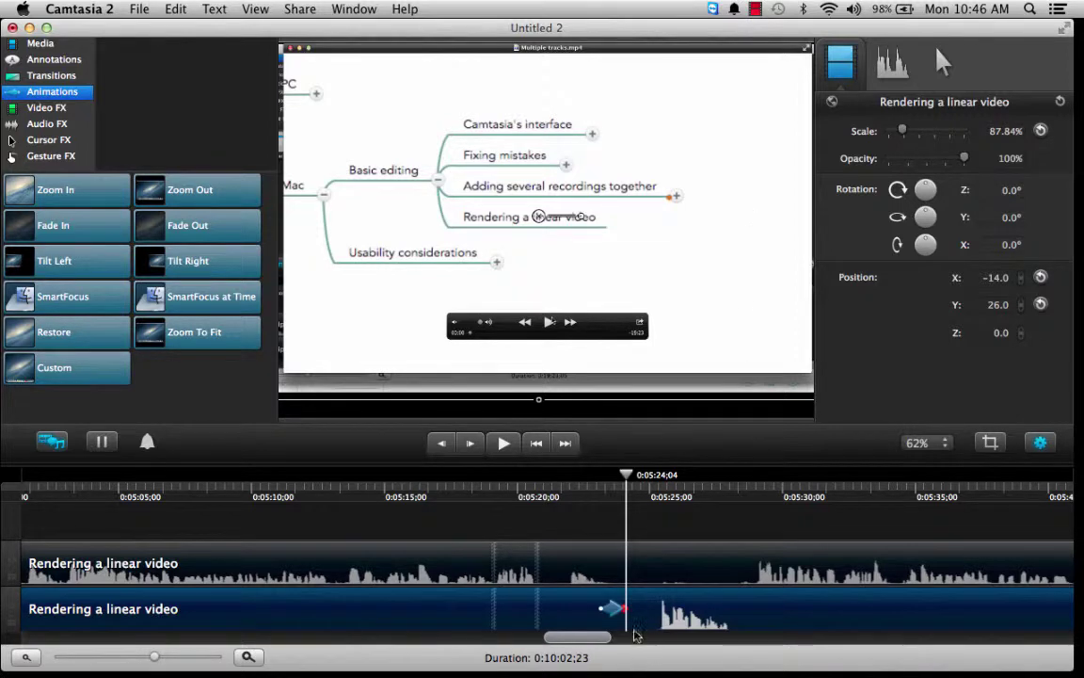
# Move the lower clip's scale animation earlier to about 0:05:21, just after the second cut, and play it back
pyautogui.click(517, 499)
pyautogui.click(504, 444)
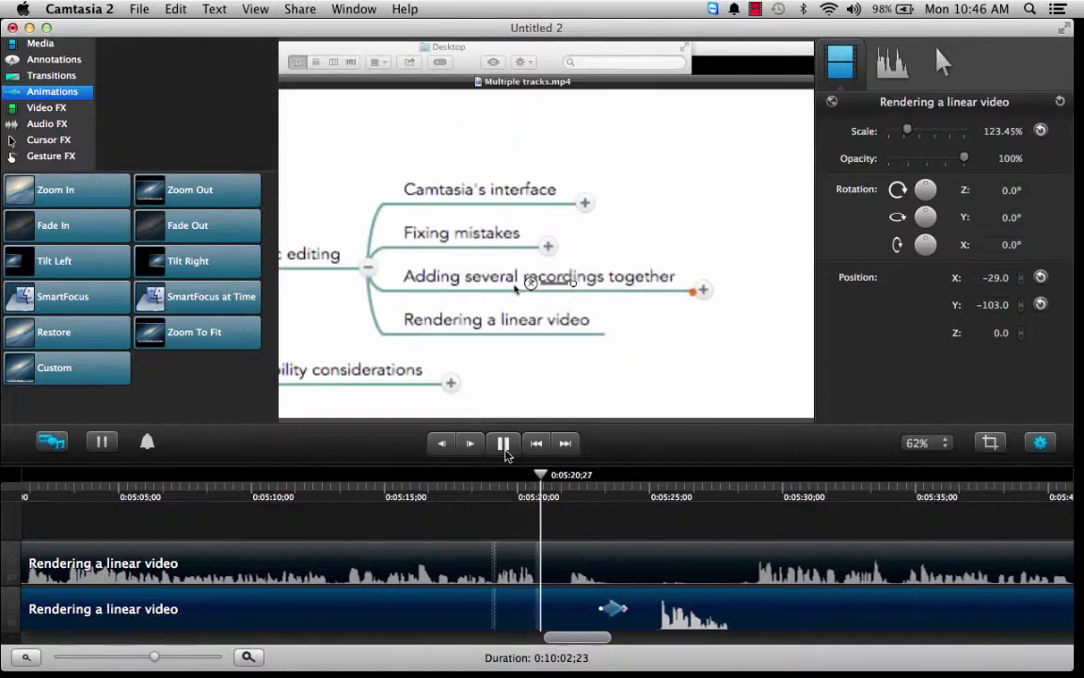
pyautogui.click(505, 450)
pyautogui.moveTo(620, 617); pyautogui.dragTo(557, 608)
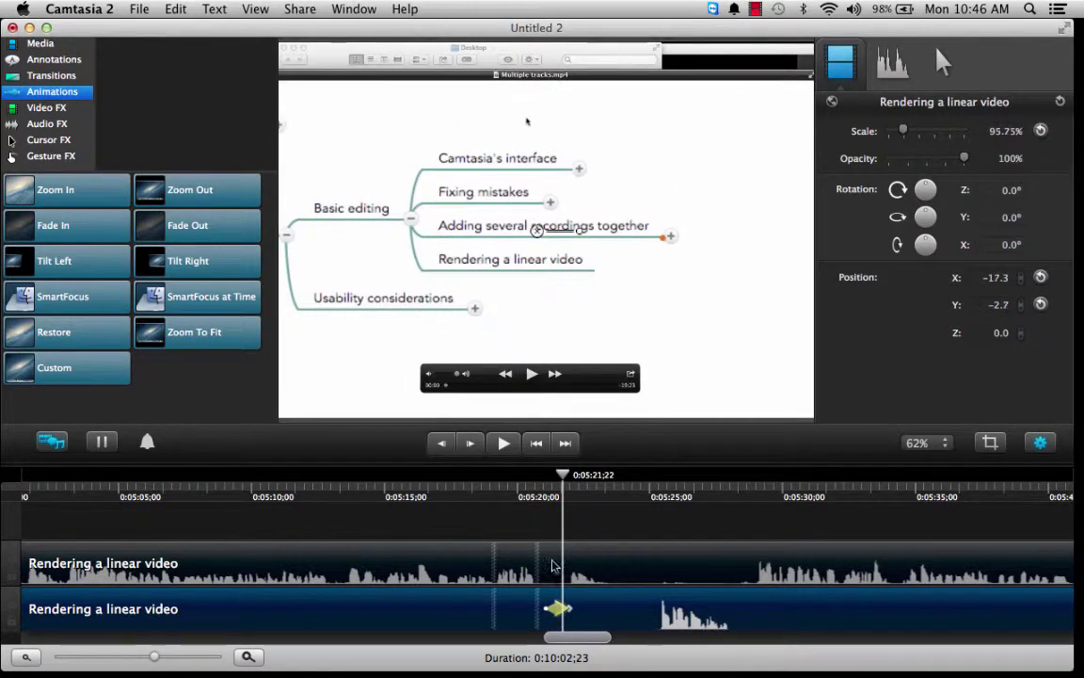
pyautogui.click(504, 485)
pyautogui.click(505, 450)
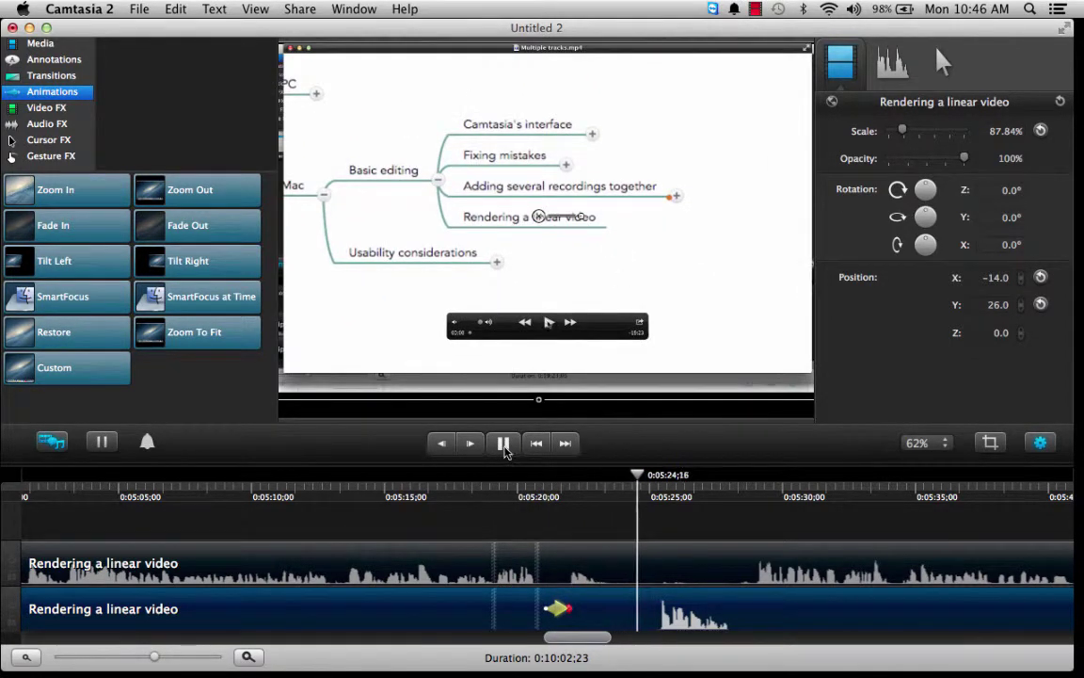
# Cut the section from 0:05:23;20 to 0:05:25;00 out of both tracks and close the gap
pyautogui.click(612, 488)
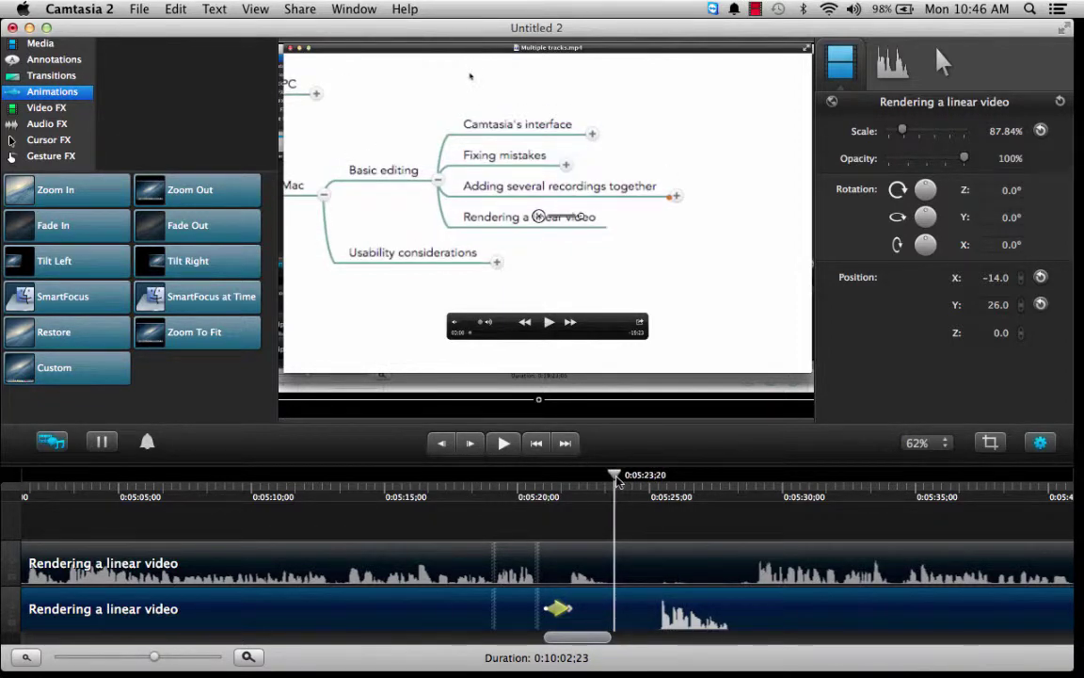
pyautogui.moveTo(617, 482); pyautogui.dragTo(650, 485)
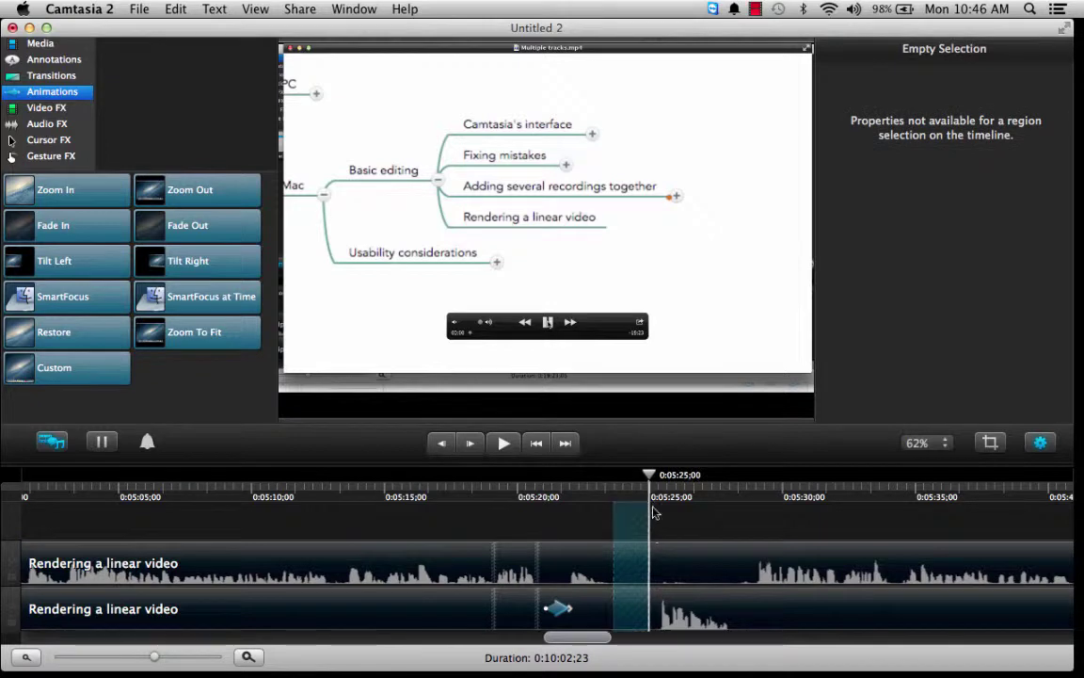
pyautogui.rightClick(633, 619)
pyautogui.click(659, 636)
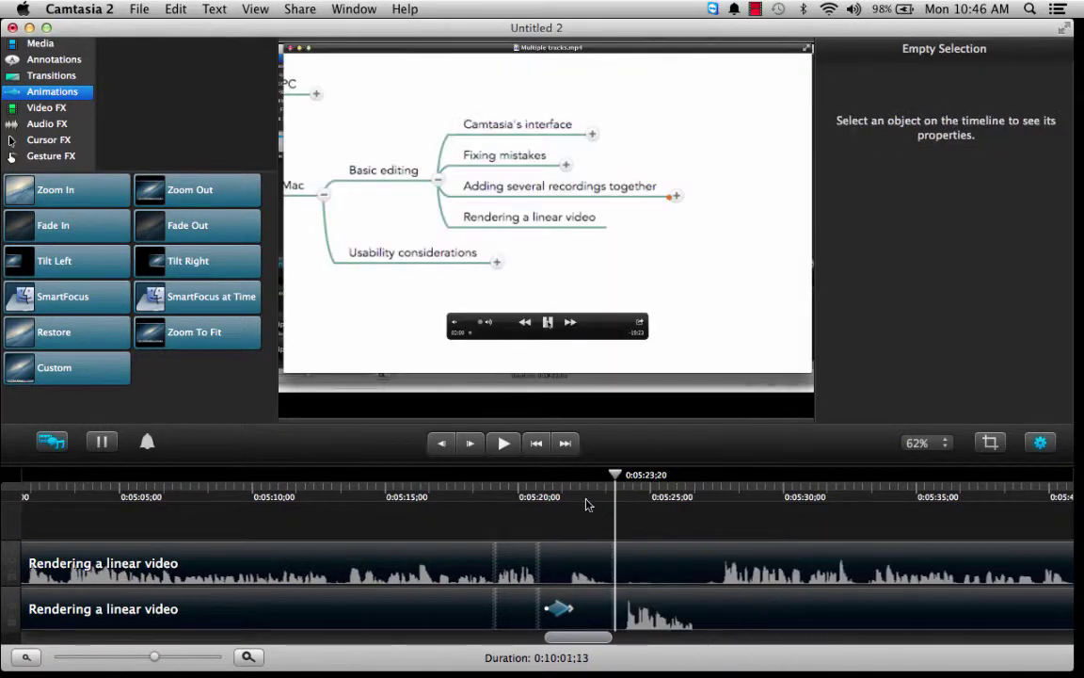
# Play the timeline through the new cut and the following section to review the footage
pyautogui.click(572, 484)
pyautogui.click(506, 448)
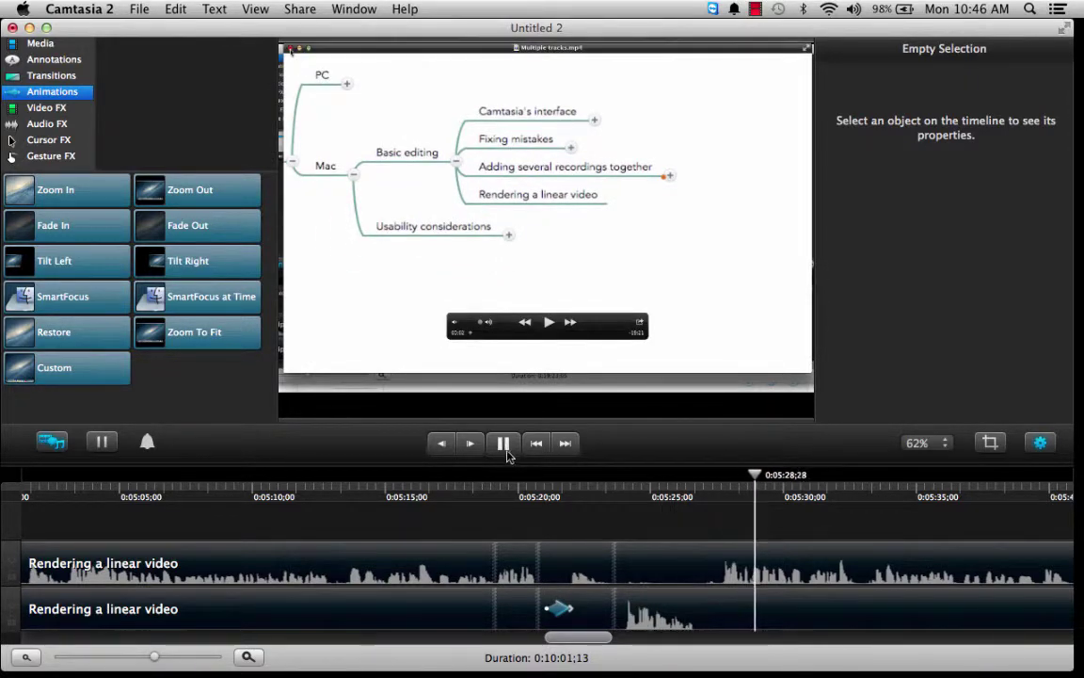
pyautogui.moveTo(579, 642); pyautogui.dragTo(593, 643)
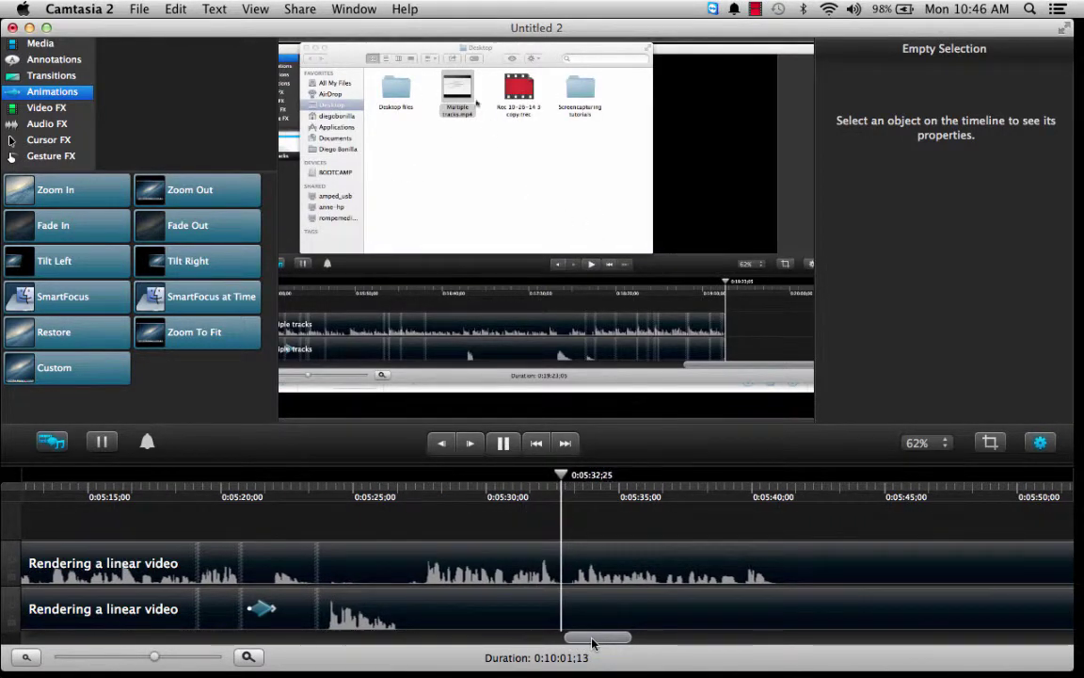
pyautogui.moveTo(593, 643); pyautogui.dragTo(612, 642)
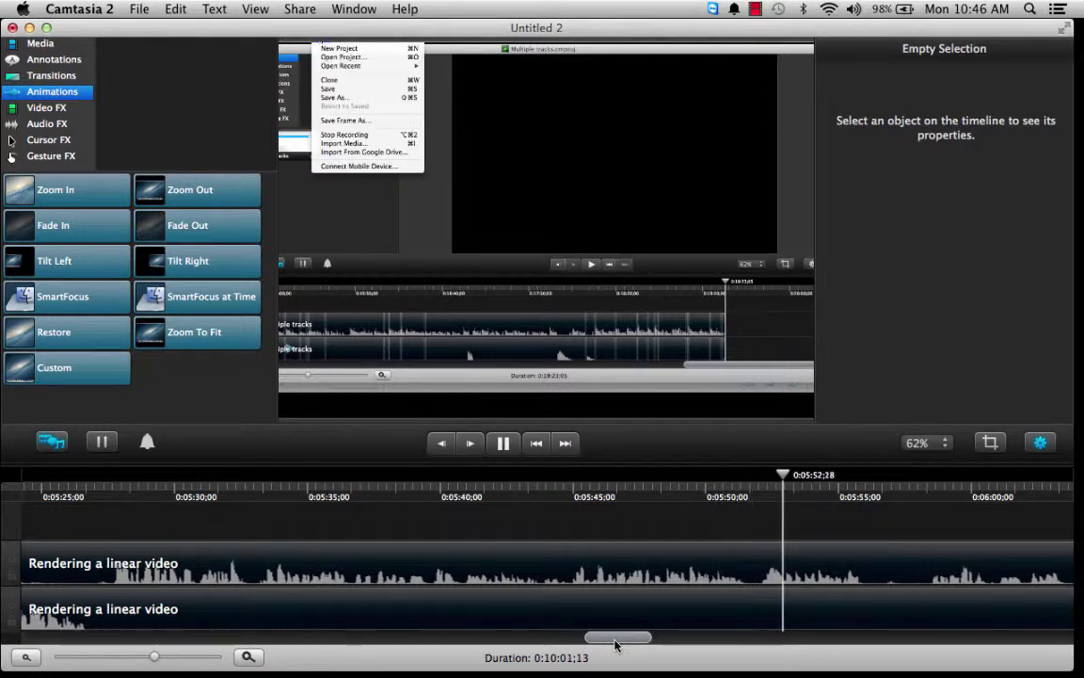
# Add a Zoom Out animation to the lower clip, ending at 0:05:44;01 before the Finder window moves
pyautogui.click(550, 495)
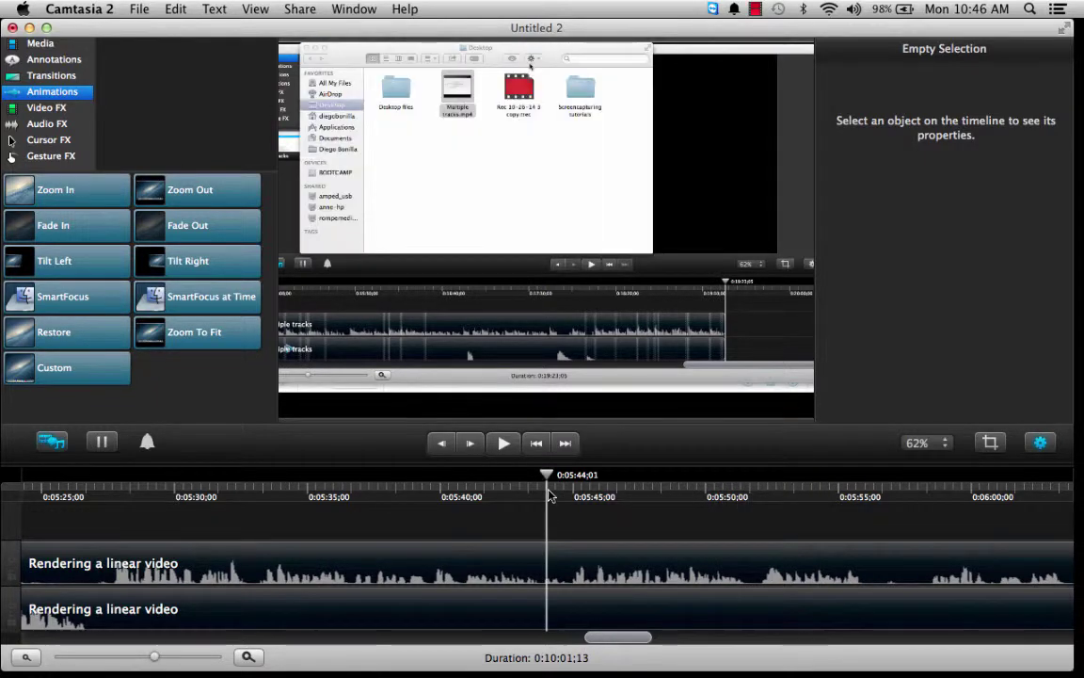
pyautogui.click(504, 443)
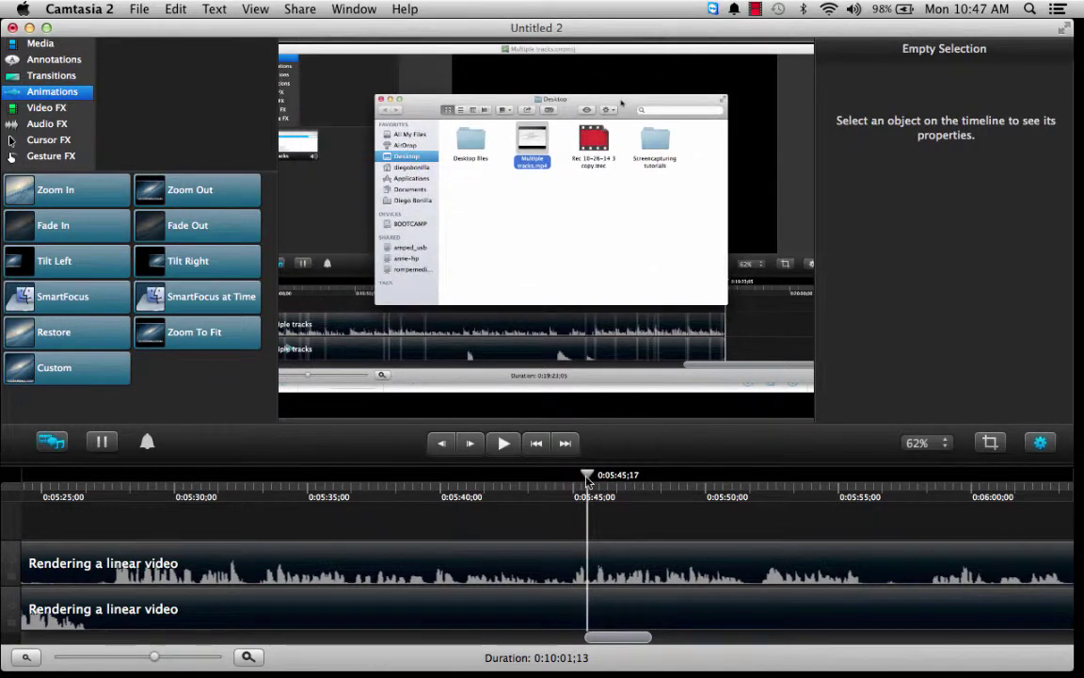
pyautogui.moveTo(583, 485); pyautogui.dragTo(573, 484)
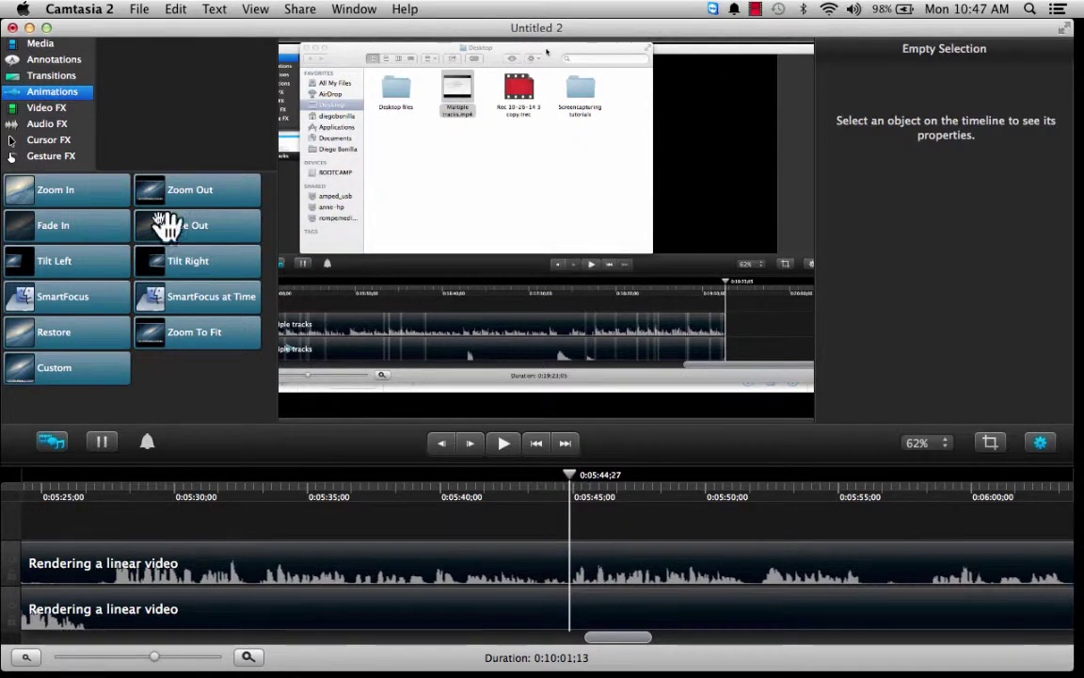
pyautogui.moveTo(184, 191); pyautogui.dragTo(505, 503)
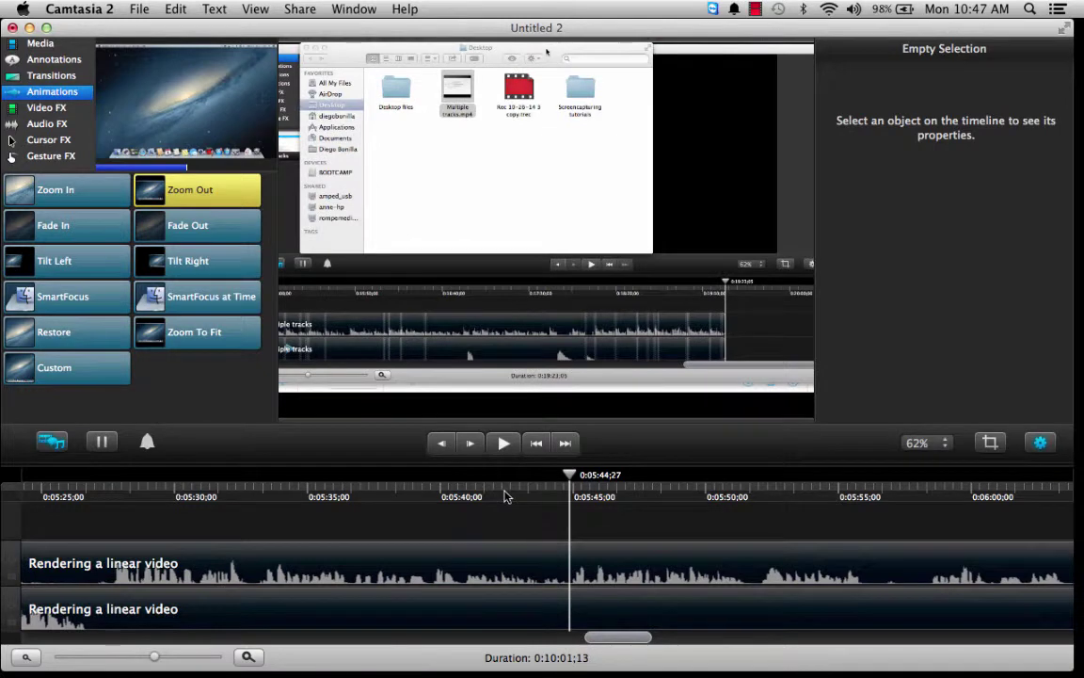
pyautogui.click(556, 611)
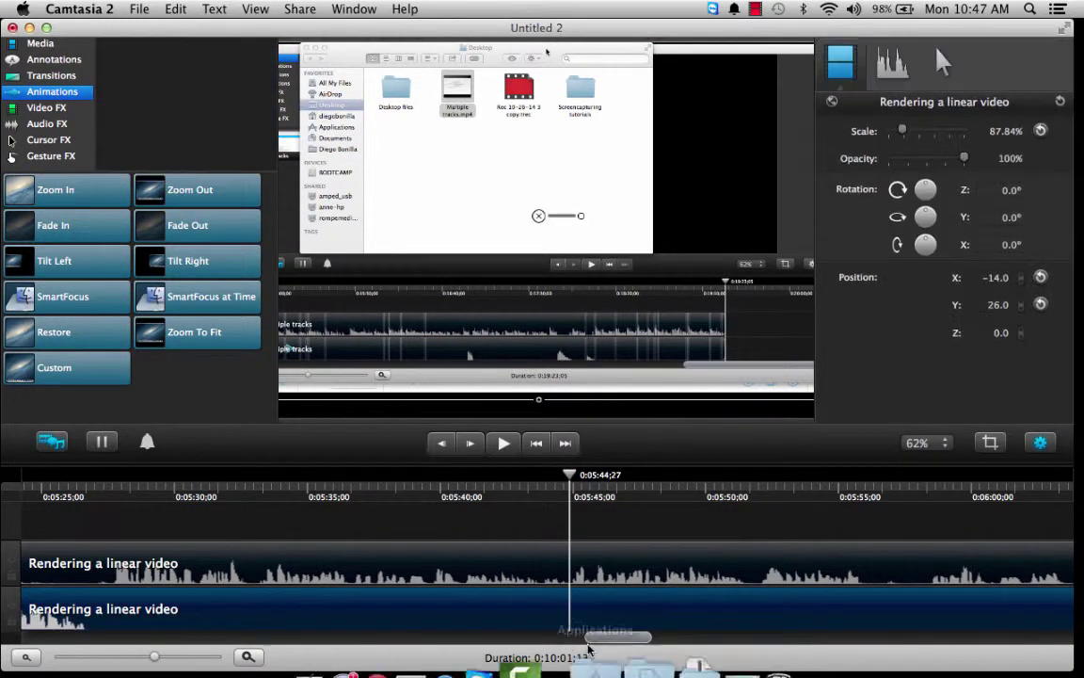
pyautogui.moveTo(196, 188); pyautogui.dragTo(548, 496)
pyautogui.click(478, 496)
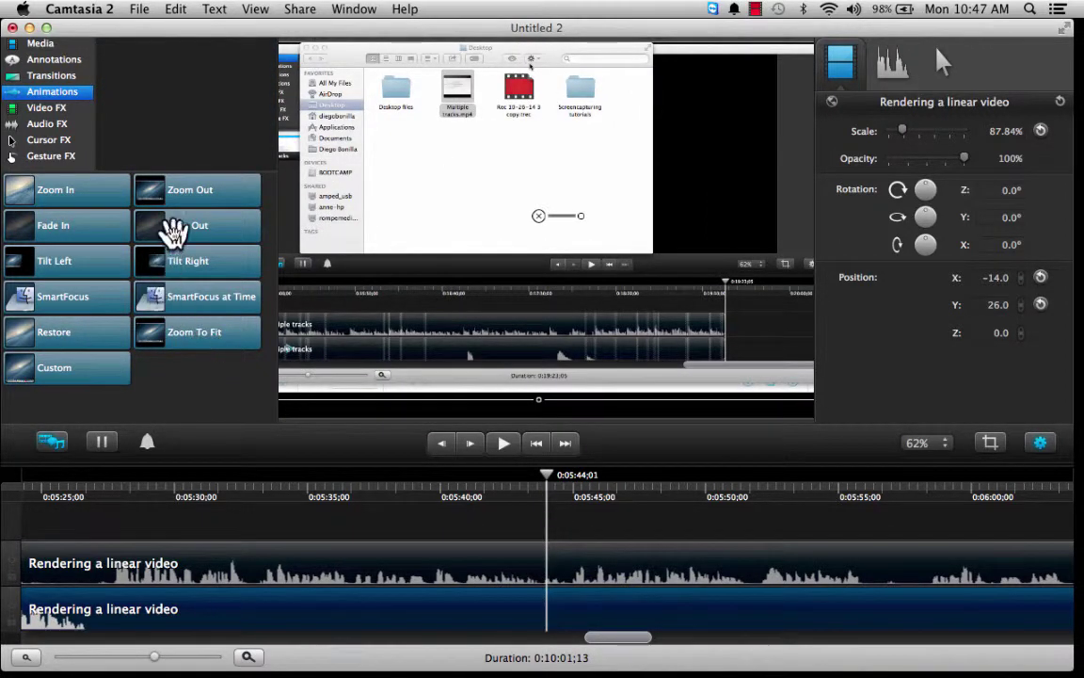
pyautogui.moveTo(188, 189); pyautogui.dragTo(553, 624)
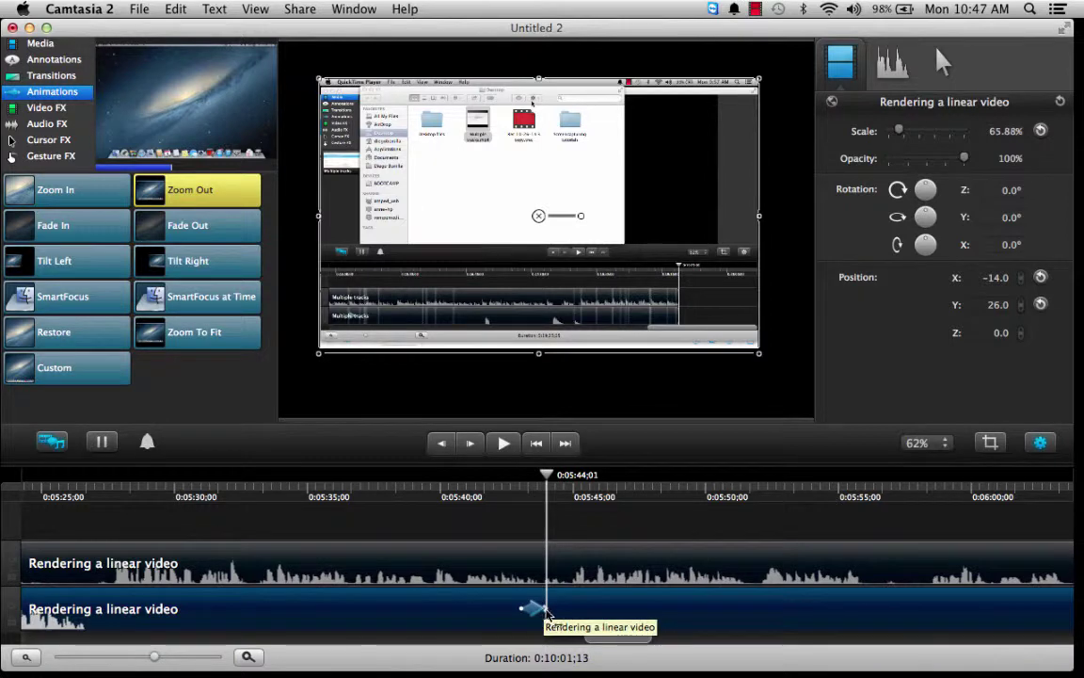
pyautogui.click(538, 609)
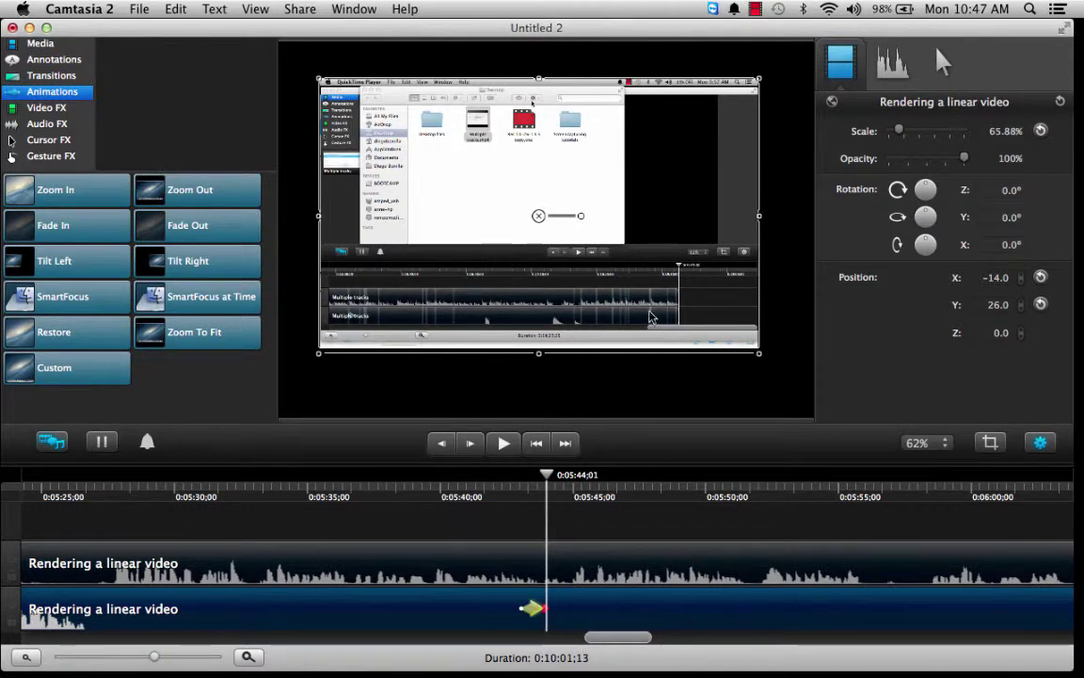
# Try scaling the Zoom Out's end frame to 85.67% and positioning it at X 28, Y -0.1
pyautogui.moveTo(649, 317); pyautogui.dragTo(612, 284)
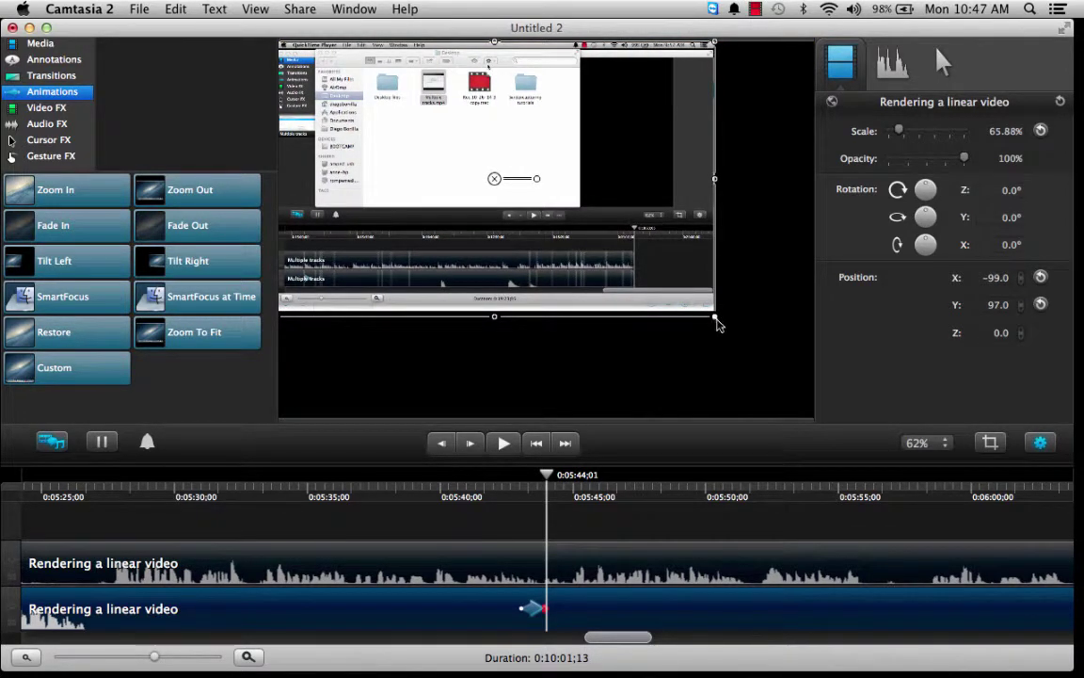
pyautogui.moveTo(717, 324); pyautogui.dragTo(852, 436)
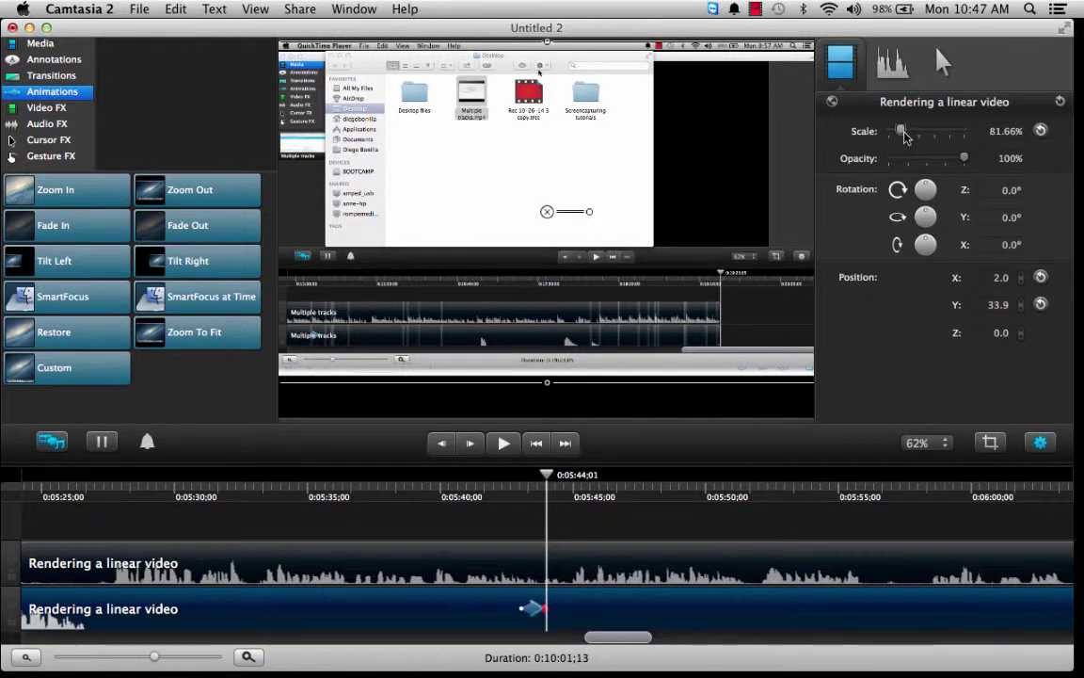
pyautogui.moveTo(901, 132); pyautogui.dragTo(907, 137)
pyautogui.moveTo(786, 150); pyautogui.dragTo(838, 167)
pyautogui.moveTo(571, 170); pyautogui.dragTo(608, 185)
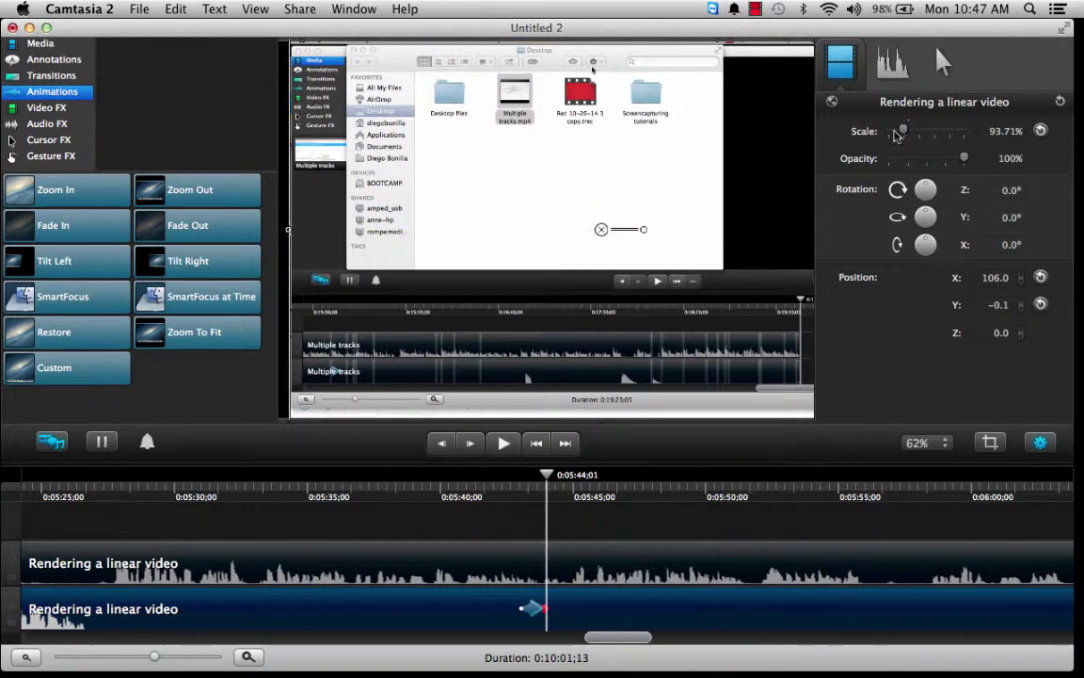
pyautogui.moveTo(901, 134); pyautogui.dragTo(841, 158)
pyautogui.moveTo(722, 229); pyautogui.dragTo(682, 230)
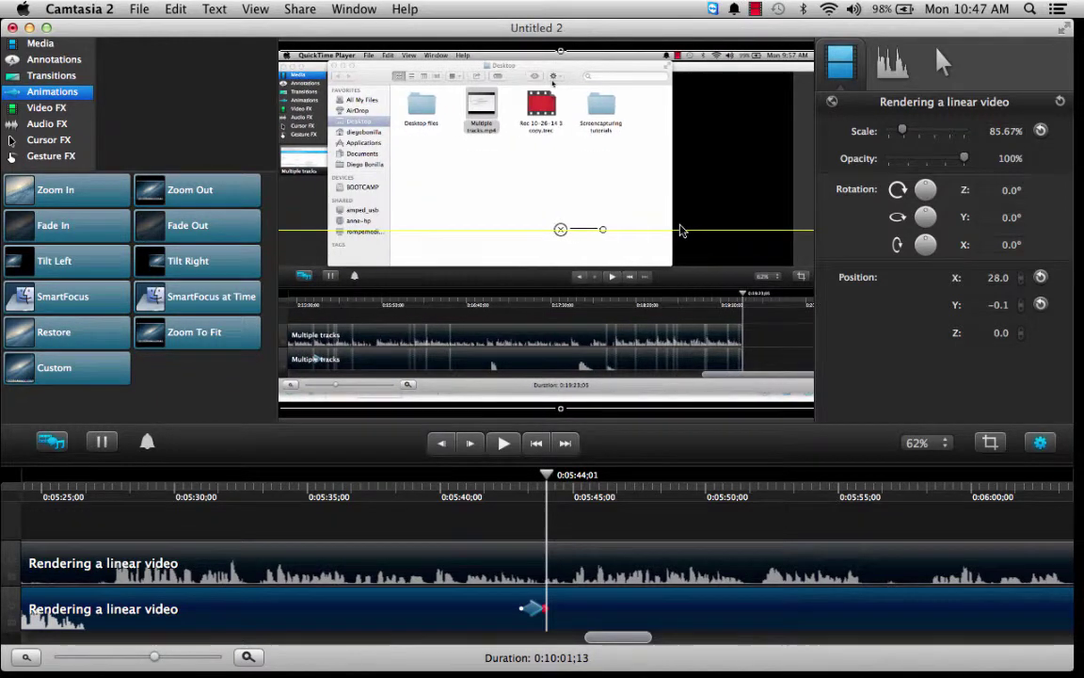
# Hide the clip properties, then align the Zoom Out's end frame with the canvas's upper-left corner and enlarge it to fill the canvas
pyautogui.click(1041, 441)
pyautogui.moveTo(869, 323); pyautogui.dragTo(858, 316)
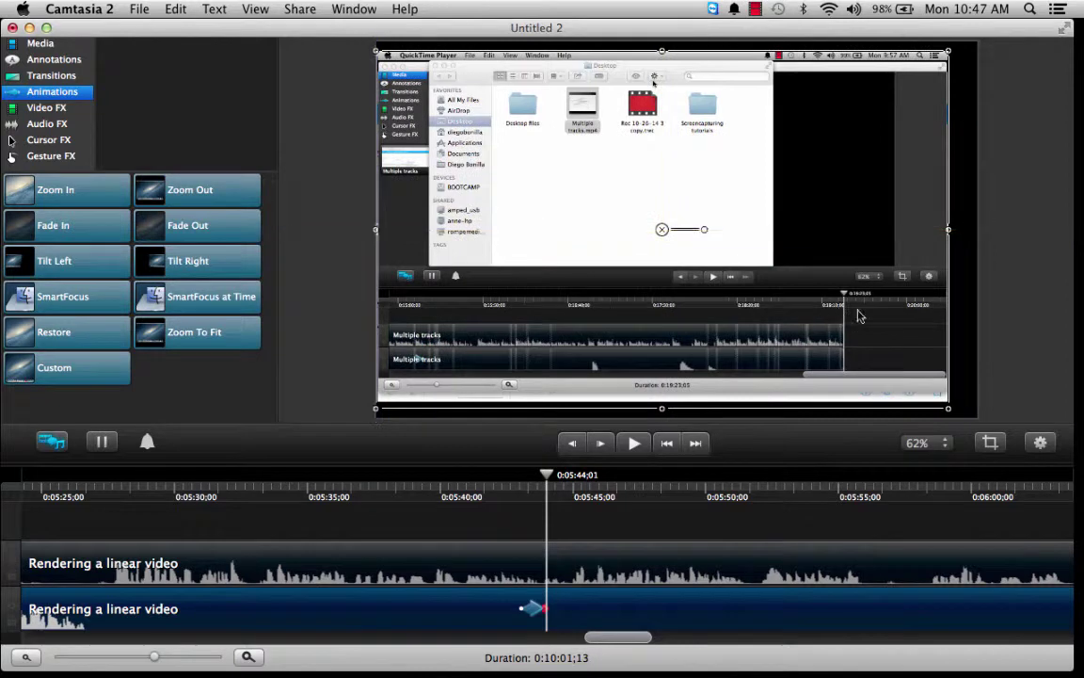
pyautogui.click(960, 419)
pyautogui.moveTo(921, 334); pyautogui.dragTo(912, 318)
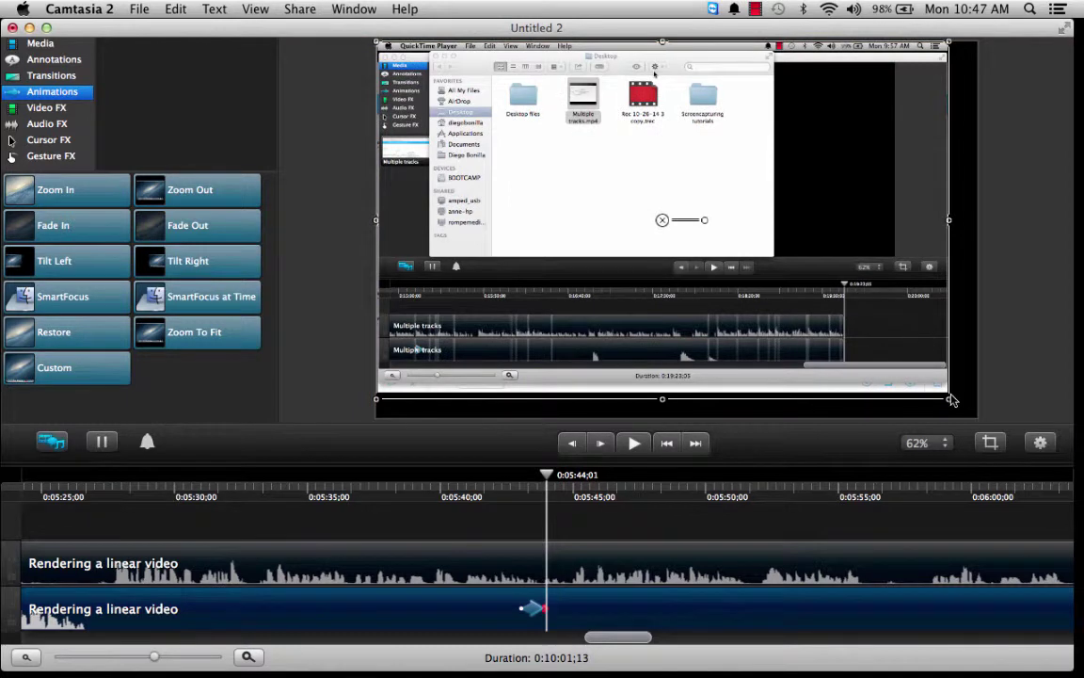
pyautogui.moveTo(951, 405); pyautogui.dragTo(975, 420)
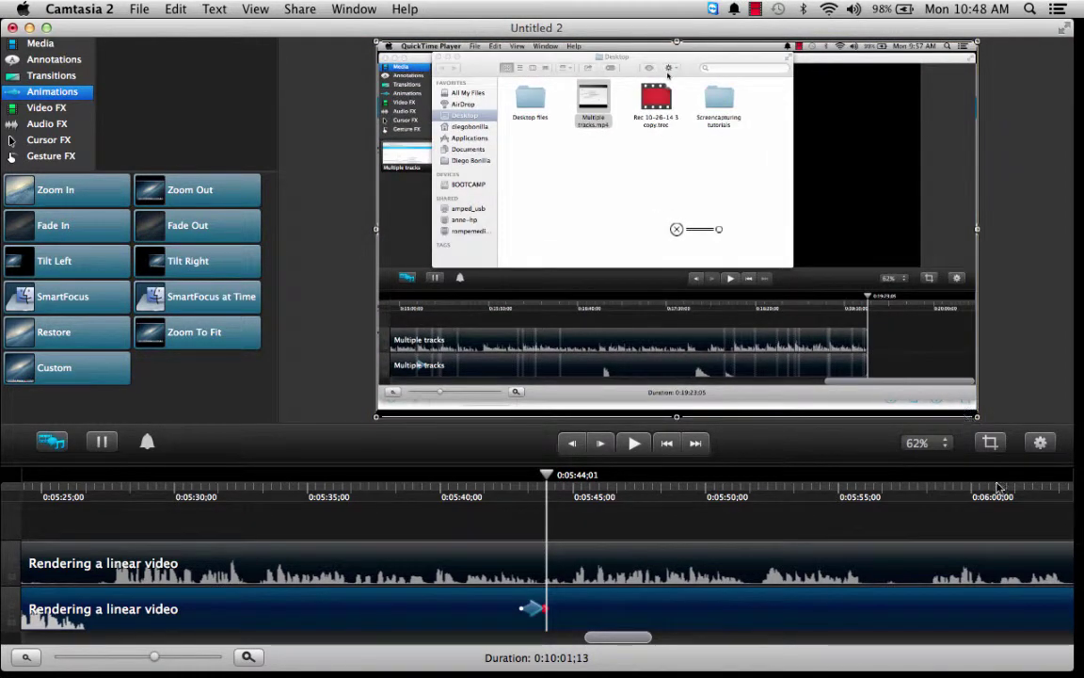
# Play back the Zoom Out animation, then replay the edited section from 0:05:20;02 to check it
pyautogui.click(496, 485)
pyautogui.click(633, 443)
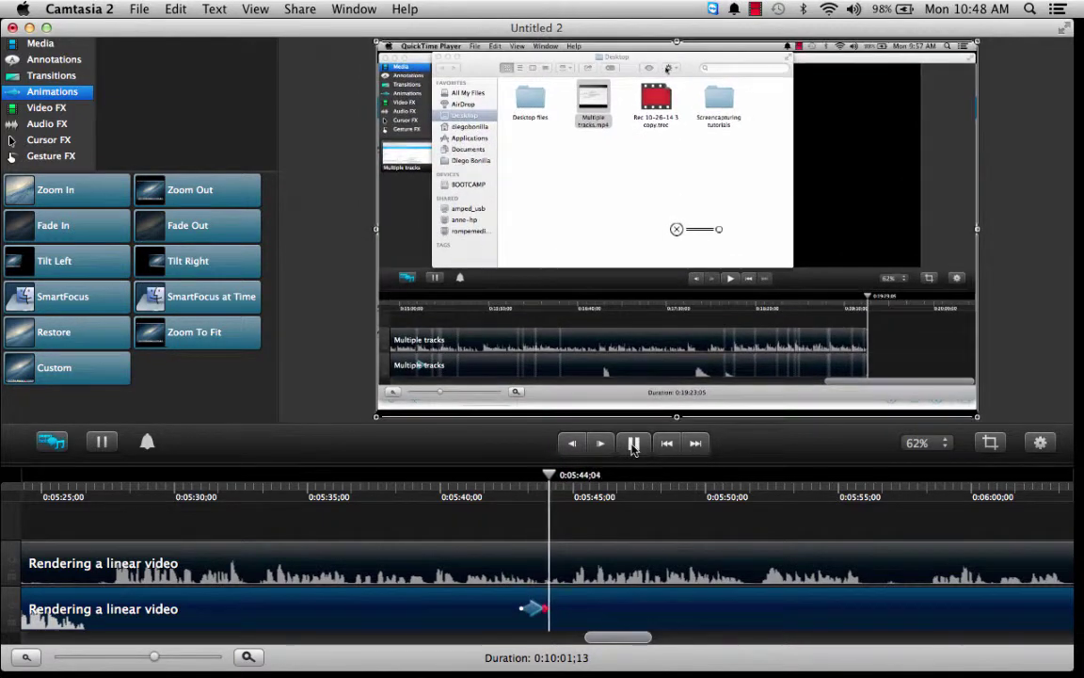
pyautogui.click(327, 496)
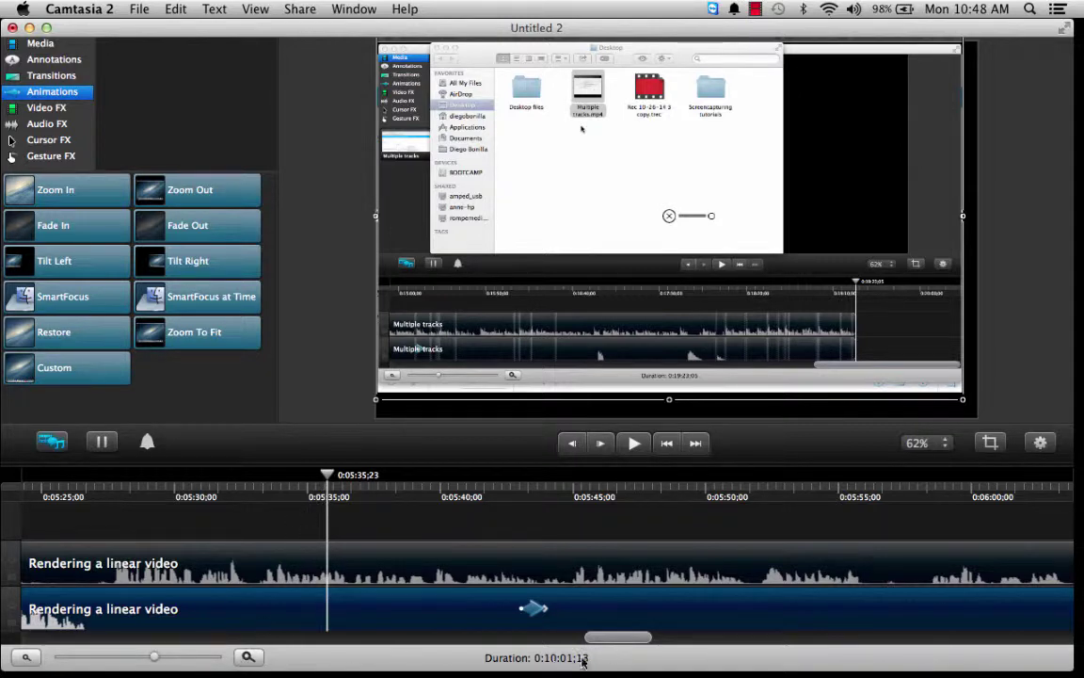
pyautogui.hscroll(-10, 624, 641)
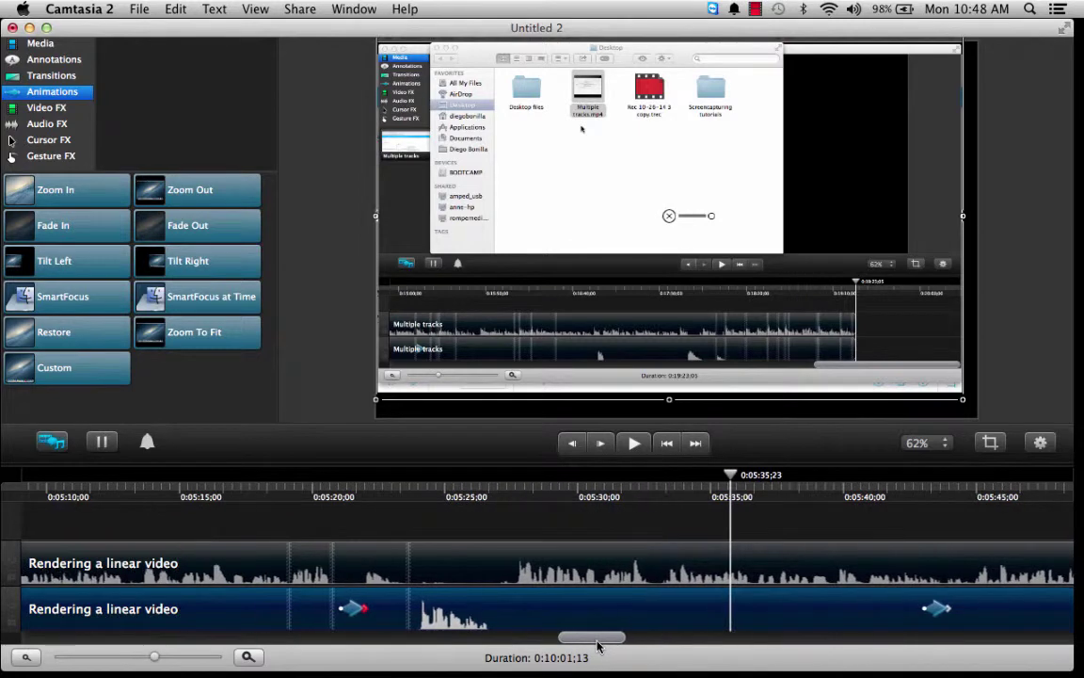
pyautogui.click(354, 501)
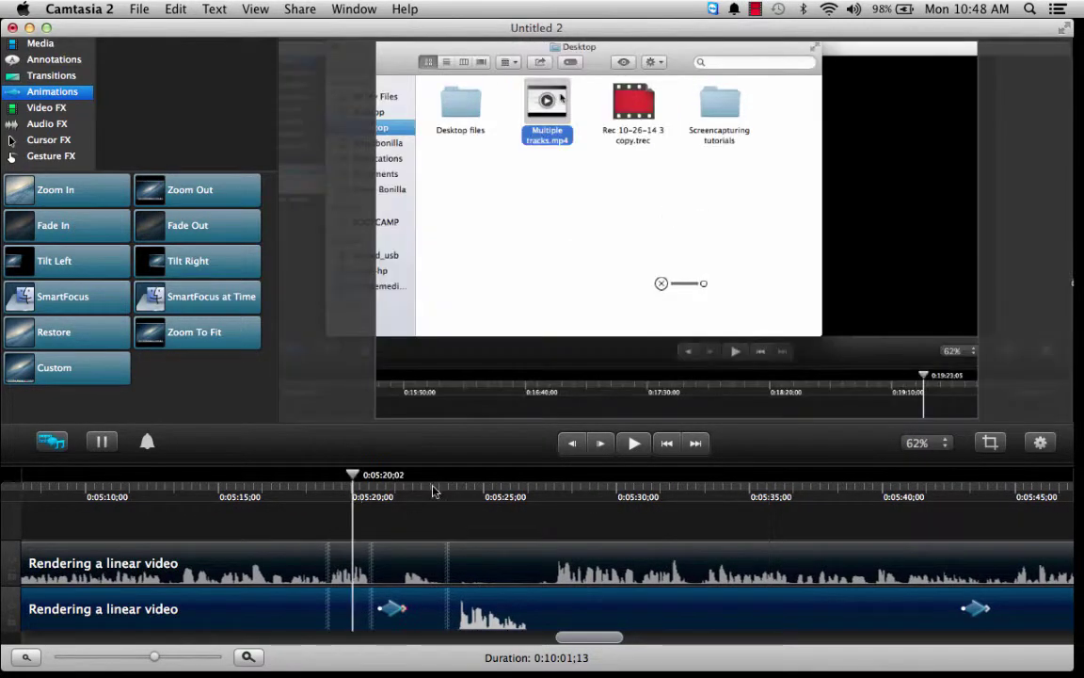
pyautogui.click(635, 445)
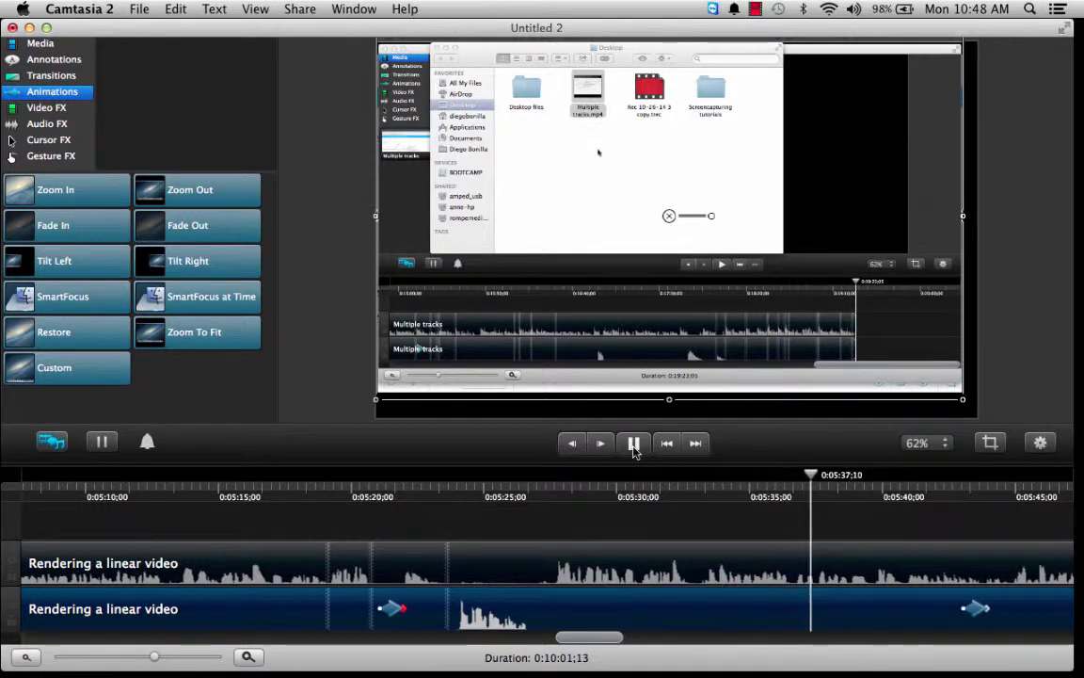
# Play the section after 0:05:36;12 to find the unwanted speech, then ripple delete the range from 0:05:36;13 to 0:05:37;19 on both tracks
pyautogui.click(789, 498)
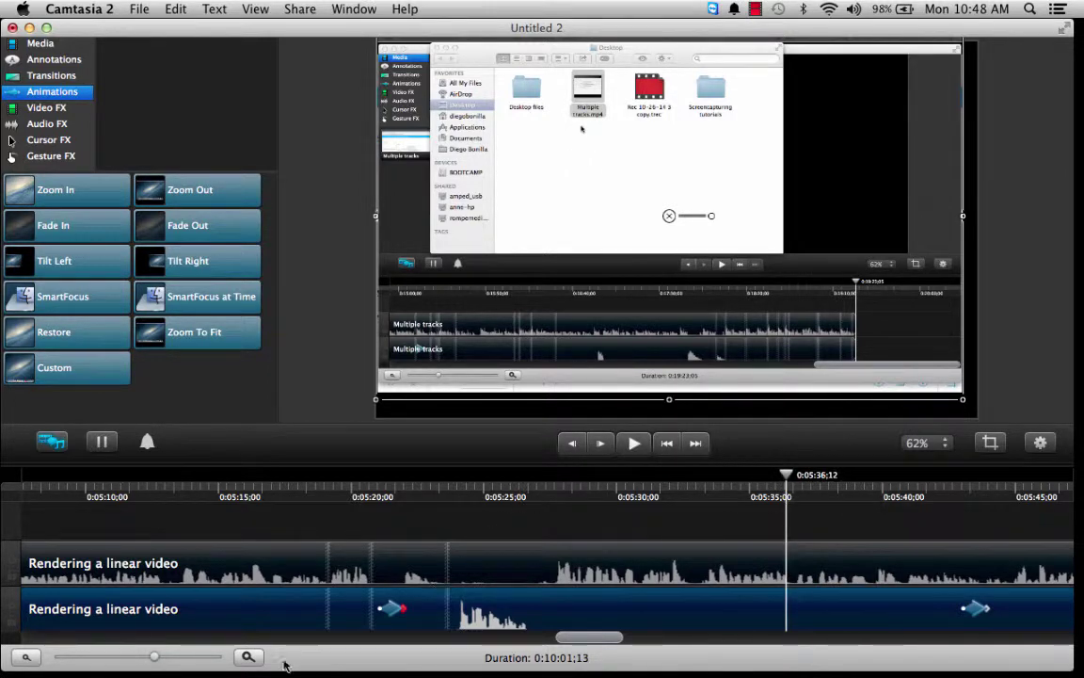
pyautogui.click(248, 657)
pyautogui.click(249, 657)
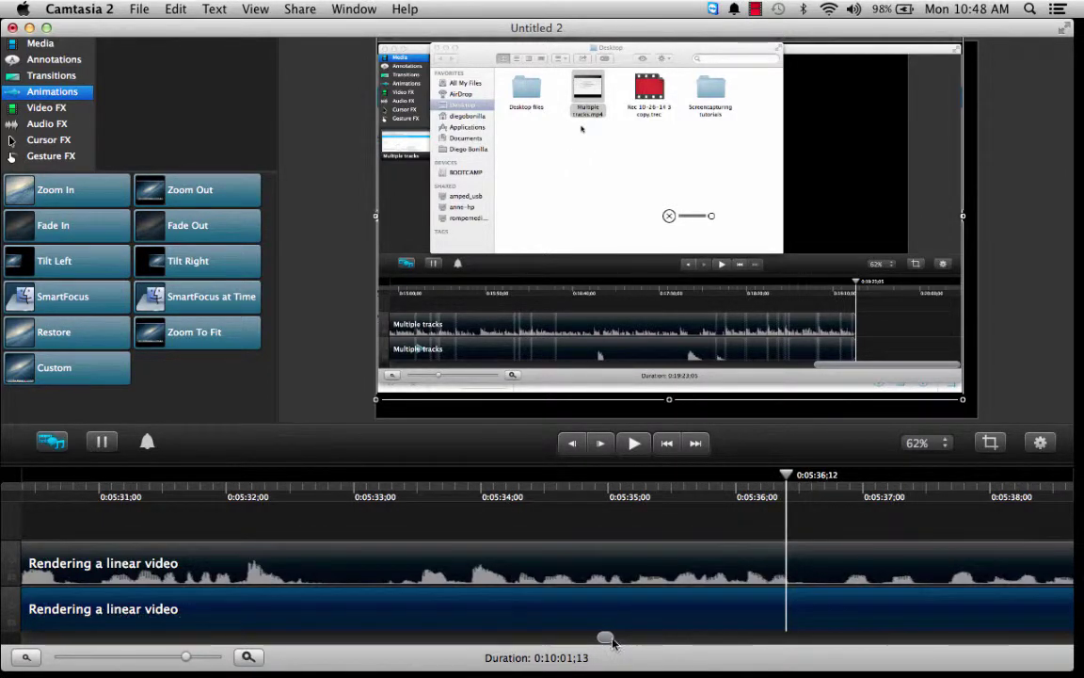
pyautogui.moveTo(609, 641); pyautogui.dragTo(612, 641)
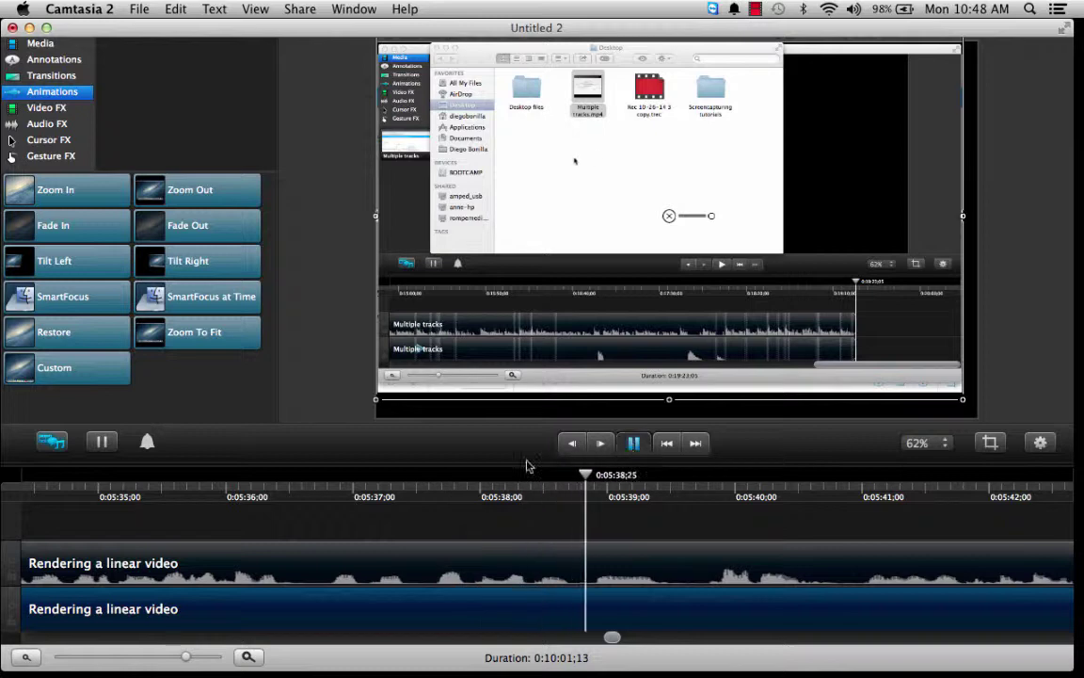
pyautogui.press('space')
pyautogui.click(295, 496)
pyautogui.moveTo(294, 480); pyautogui.dragTo(433, 511)
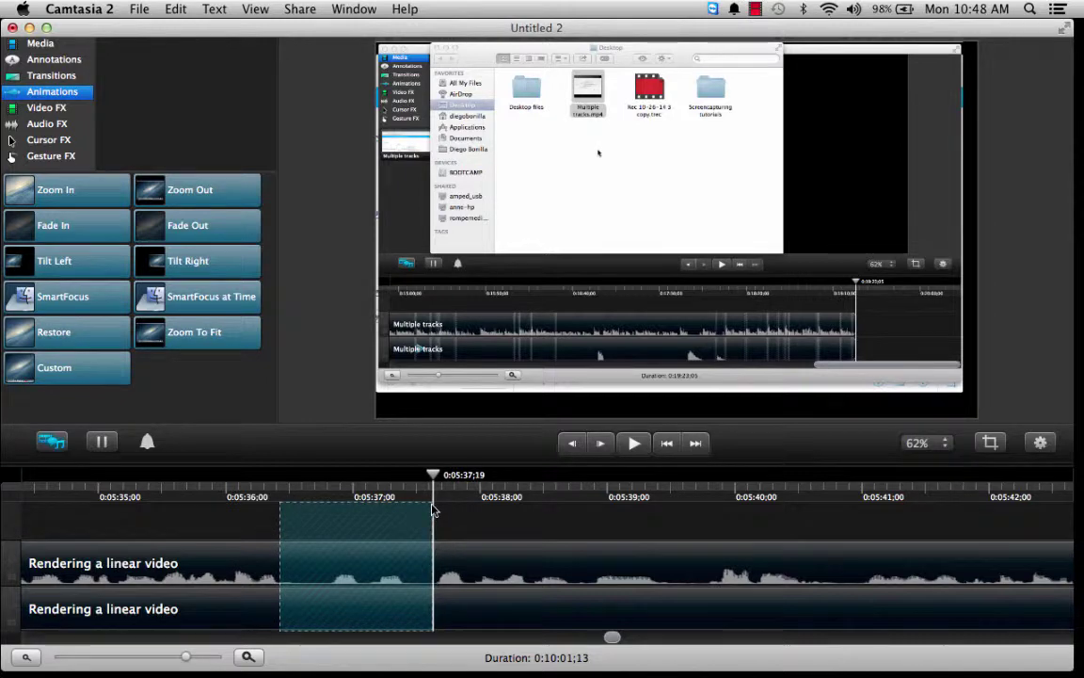
pyautogui.rightClick(392, 603)
pyautogui.click(467, 626)
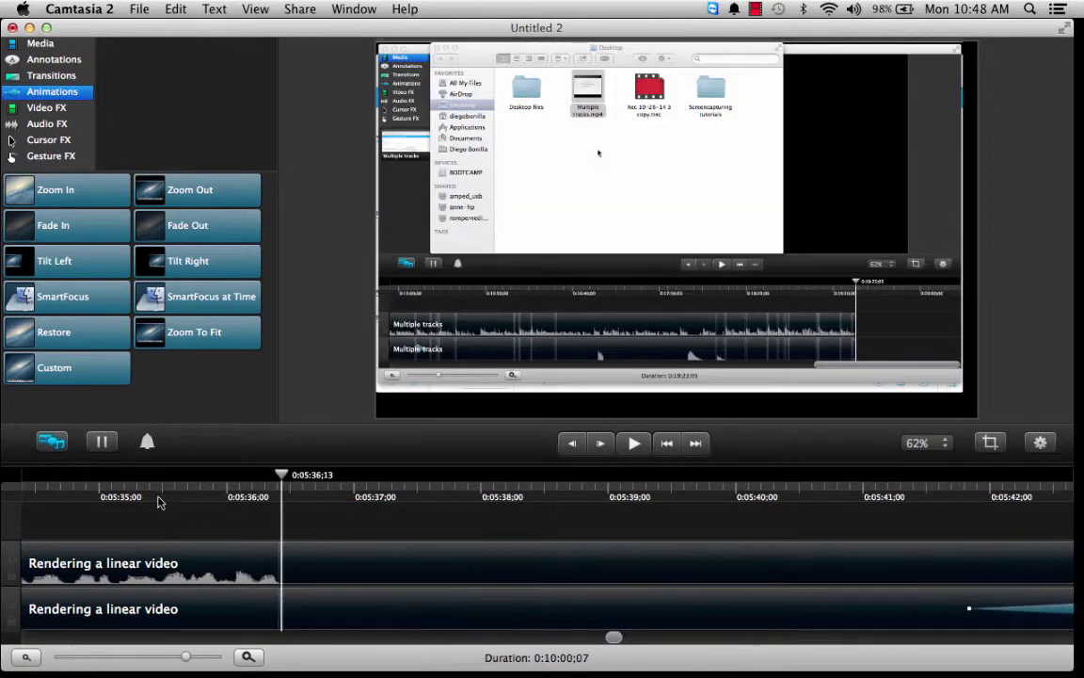
# Replay the cut from 0:05:35;00, then ripple delete the short pause from 0:05:38;09 to 0:05:38;18 on both tracks
pyautogui.click(98, 482)
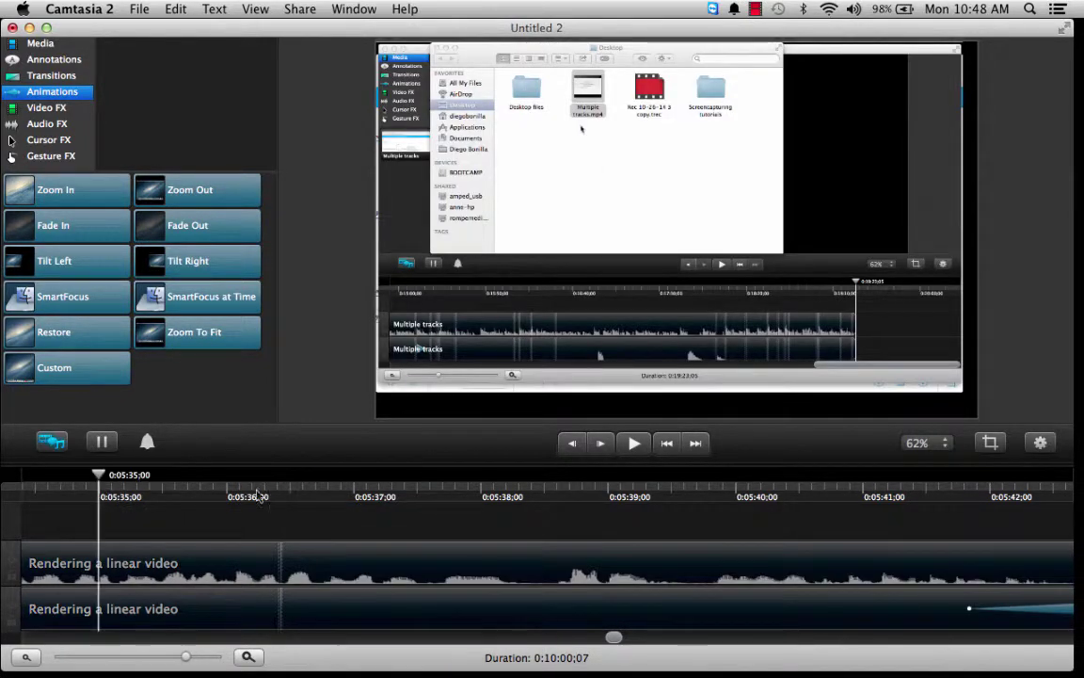
pyautogui.click(634, 444)
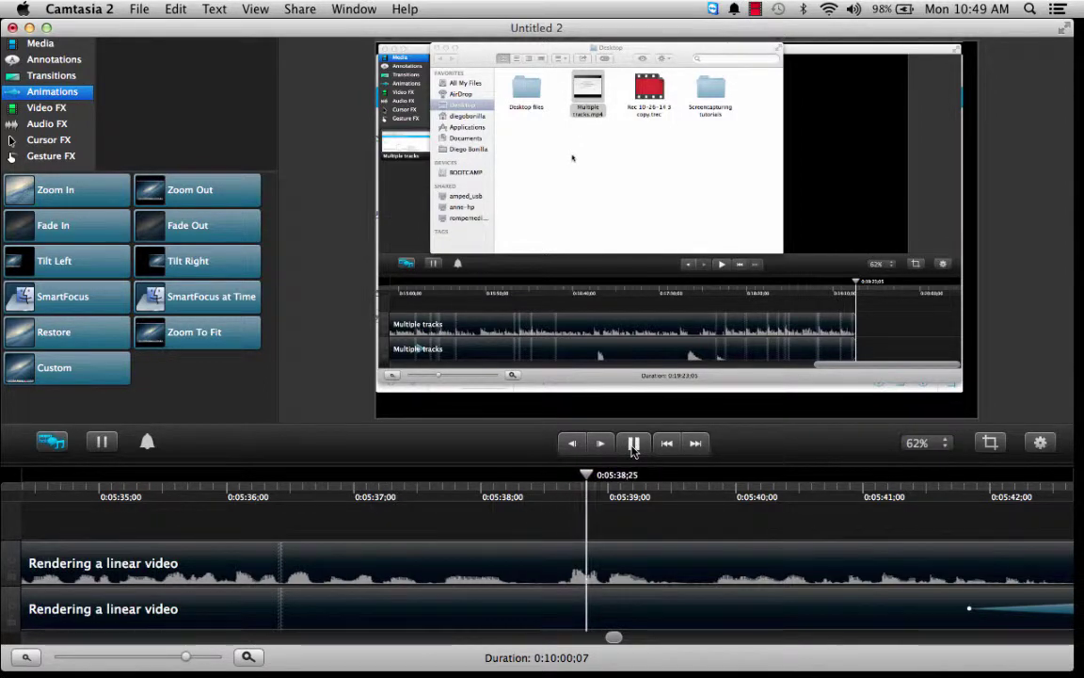
pyautogui.press('space')
pyautogui.click(521, 496)
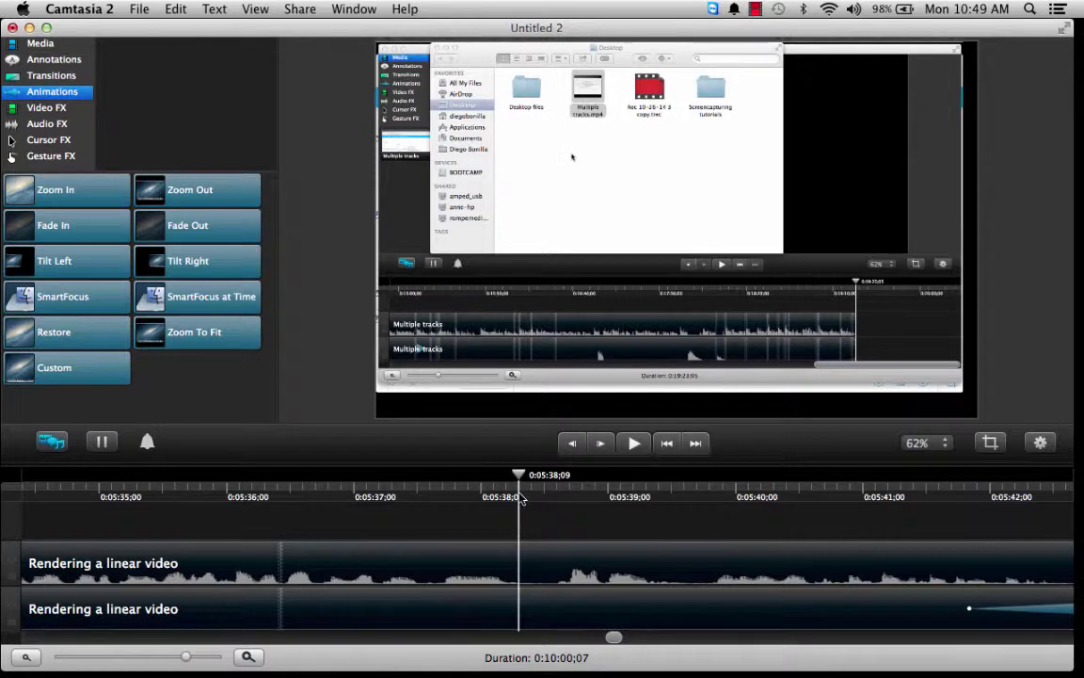
pyautogui.moveTo(519, 480); pyautogui.dragTo(552, 478)
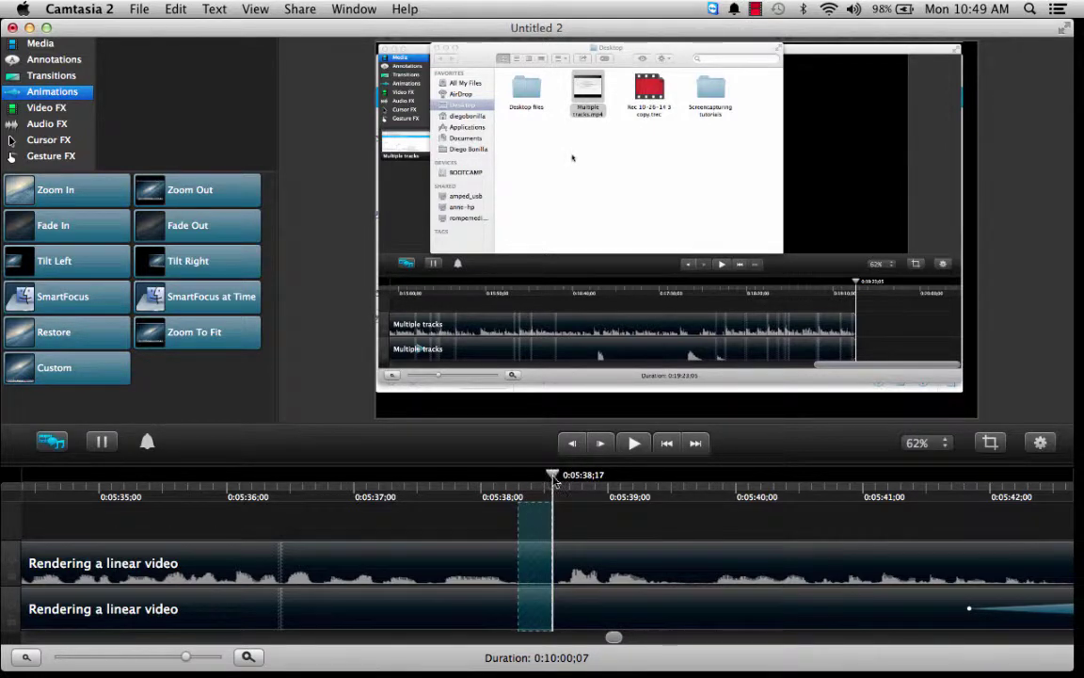
pyautogui.rightClick(539, 609)
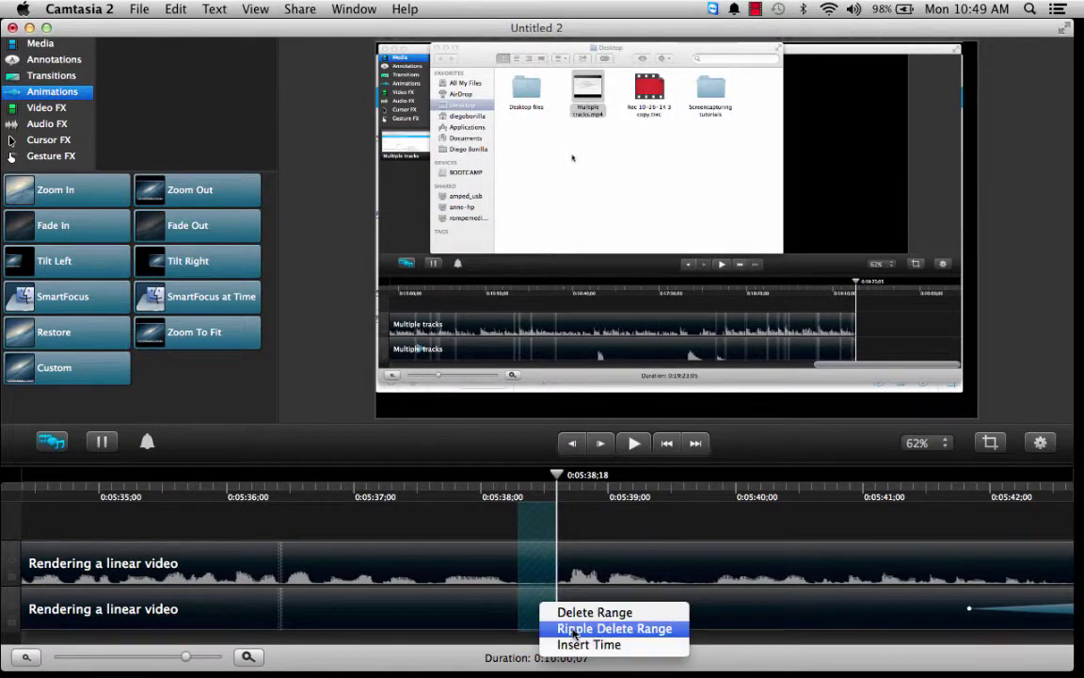
pyautogui.click(616, 626)
# Replay the two cuts from about 0:05:34, then delete the lower clip's Zoom Out animation that comes before the Finder window moves
pyautogui.click(33, 497)
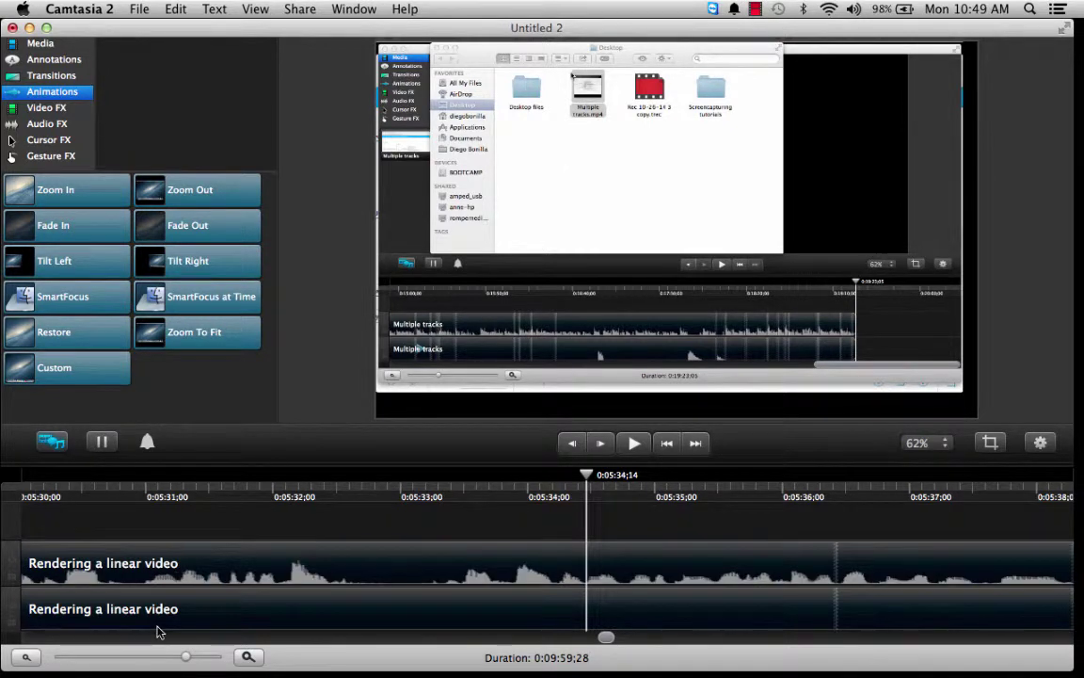
pyautogui.click(32, 658)
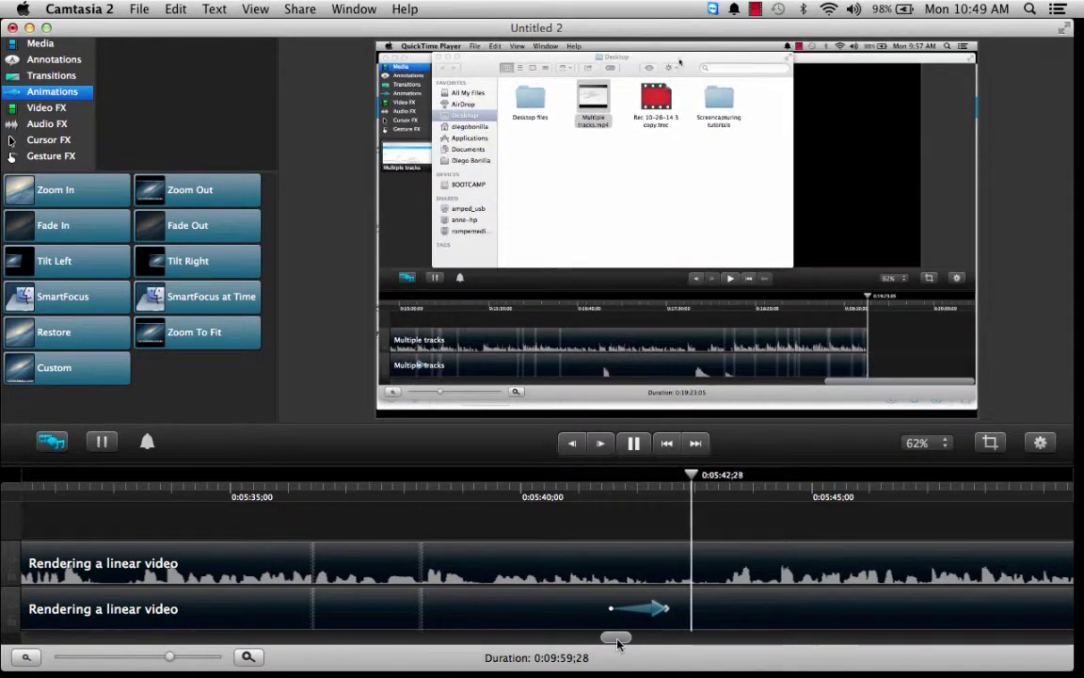
pyautogui.click(633, 443)
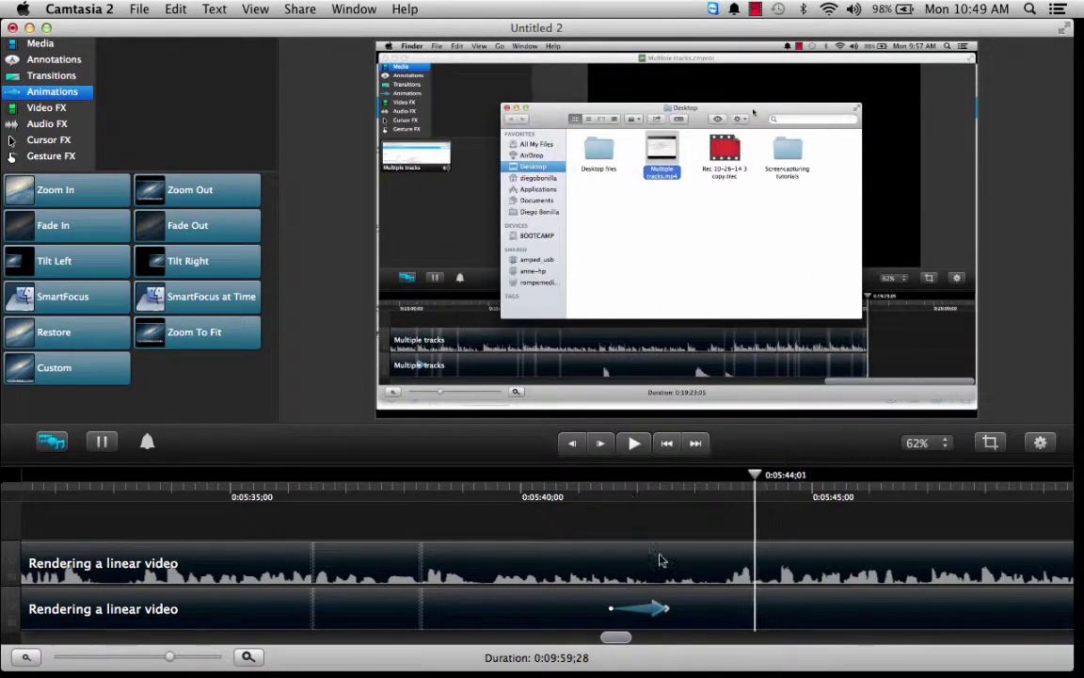
pyautogui.click(658, 609)
pyautogui.press('Delete')
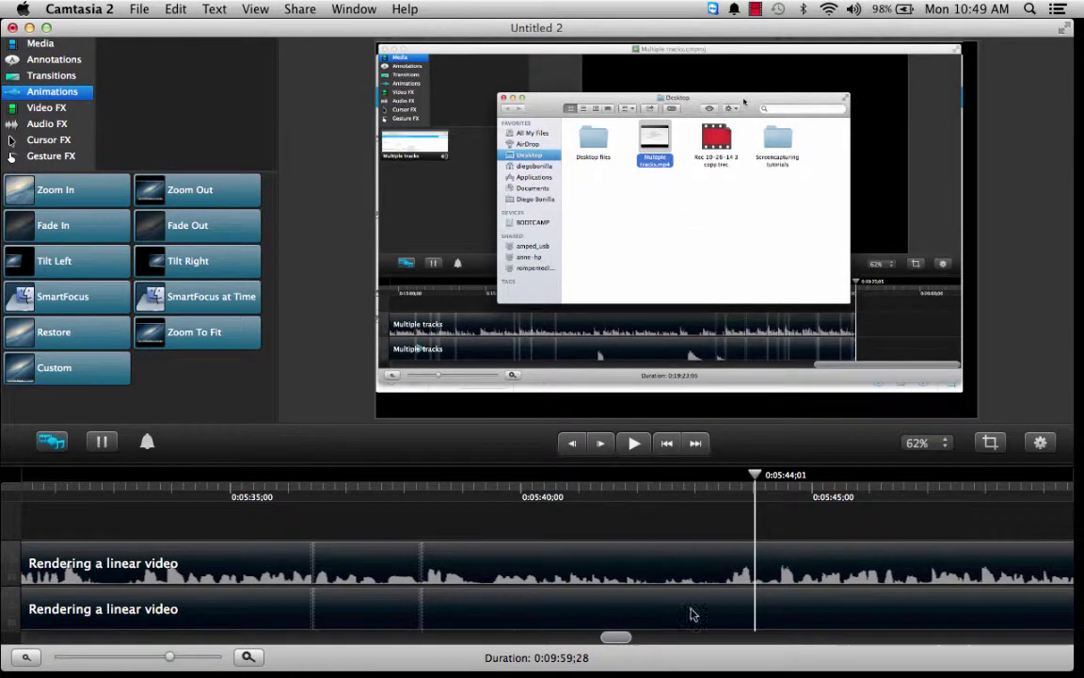
# Play on from about 0:05:41, then ripple delete the pause from 0:05:54;15 to 0:05:57;01 on both tracks
pyautogui.click(584, 499)
pyautogui.click(633, 442)
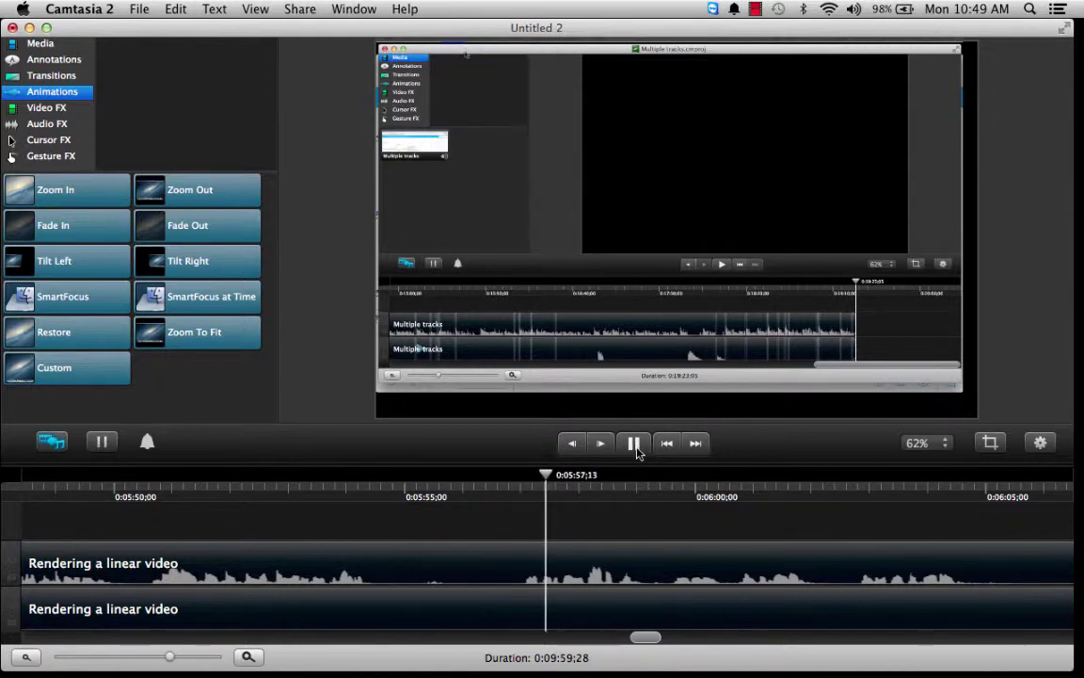
pyautogui.click(381, 490)
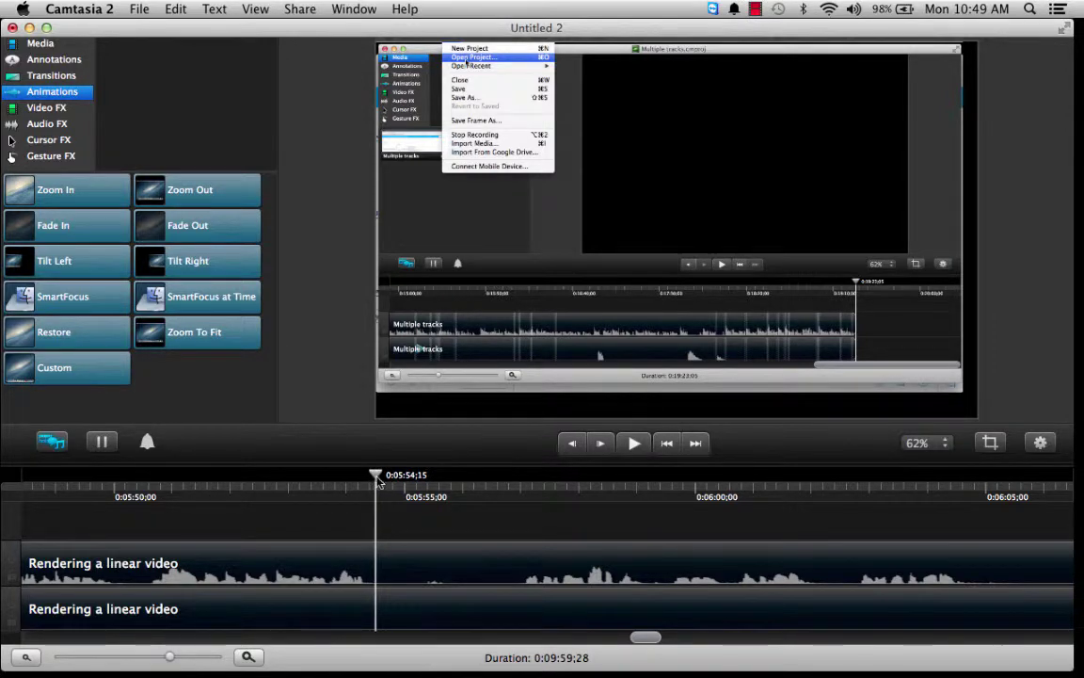
pyautogui.moveTo(378, 482); pyautogui.dragTo(516, 501)
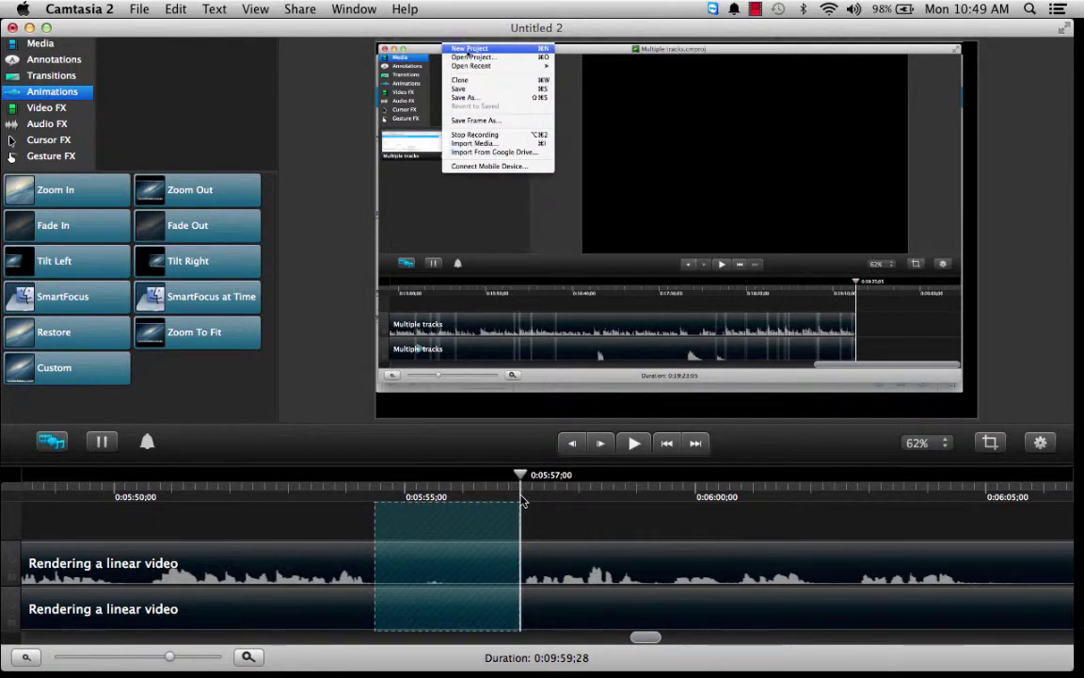
pyautogui.rightClick(468, 603)
pyautogui.click(537, 631)
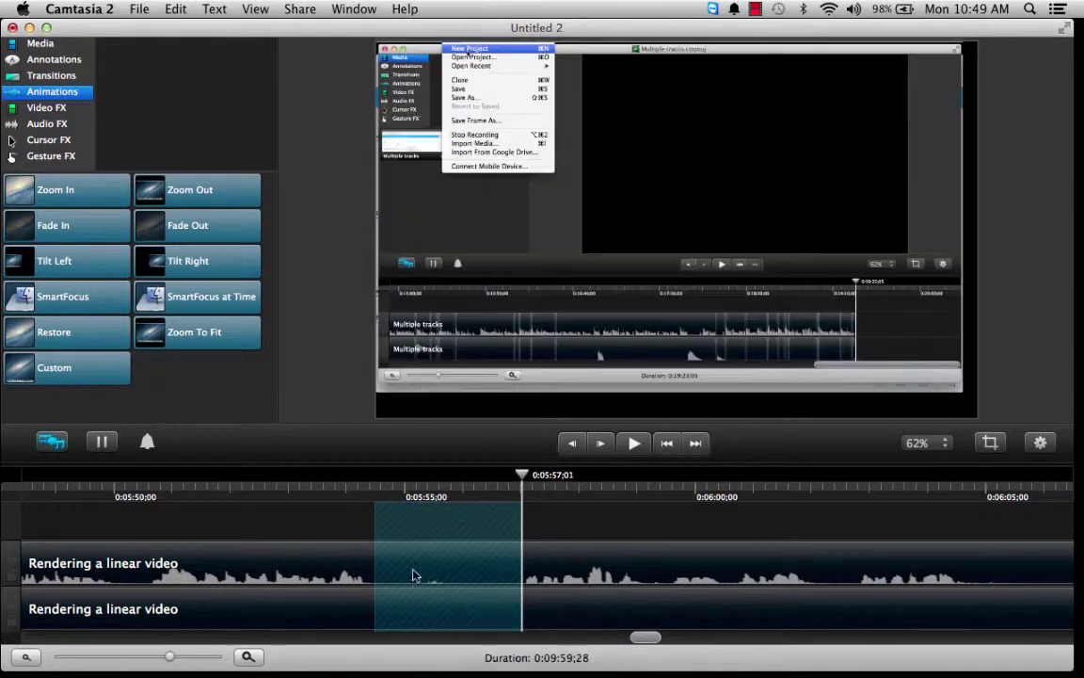
# Check the last cut by playing across it, then ripple delete the silent file-import section from 0:06:02;06 to 0:06:17;10
pyautogui.click(328, 492)
pyautogui.click(634, 446)
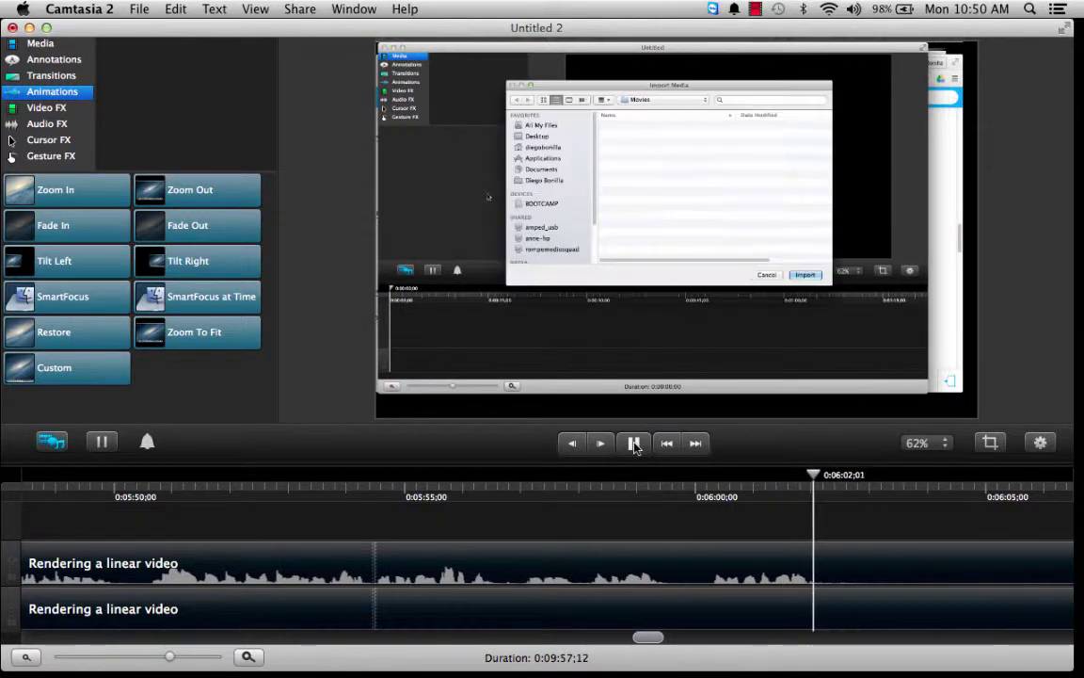
pyautogui.click(829, 499)
pyautogui.moveTo(824, 506); pyautogui.dragTo(825, 506)
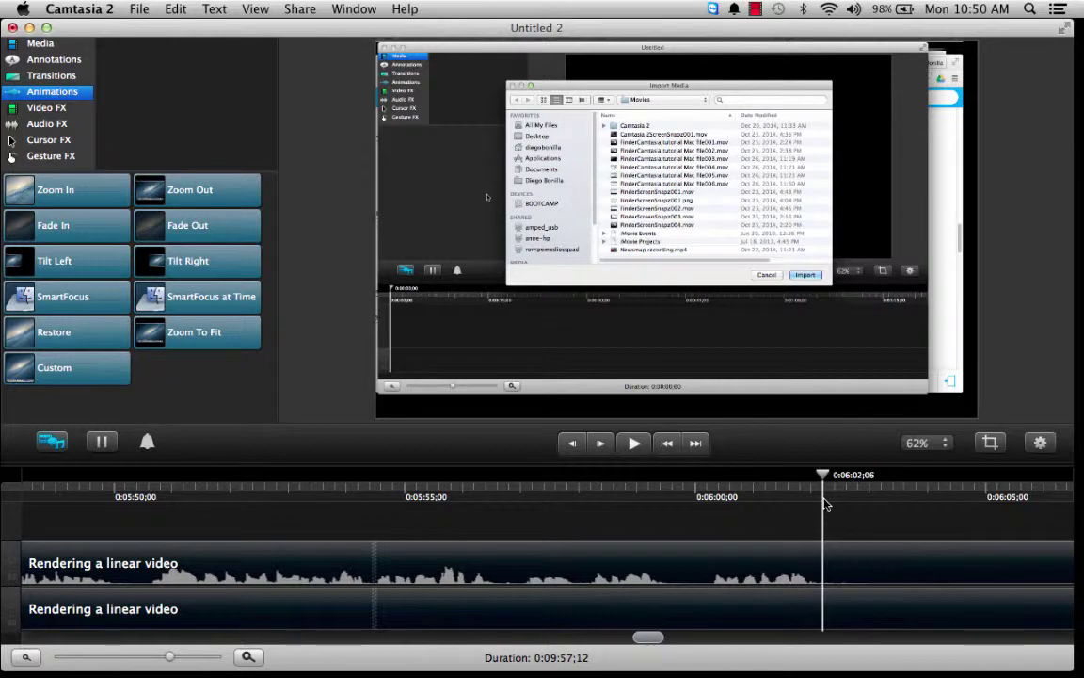
pyautogui.moveTo(648, 640); pyautogui.dragTo(669, 644)
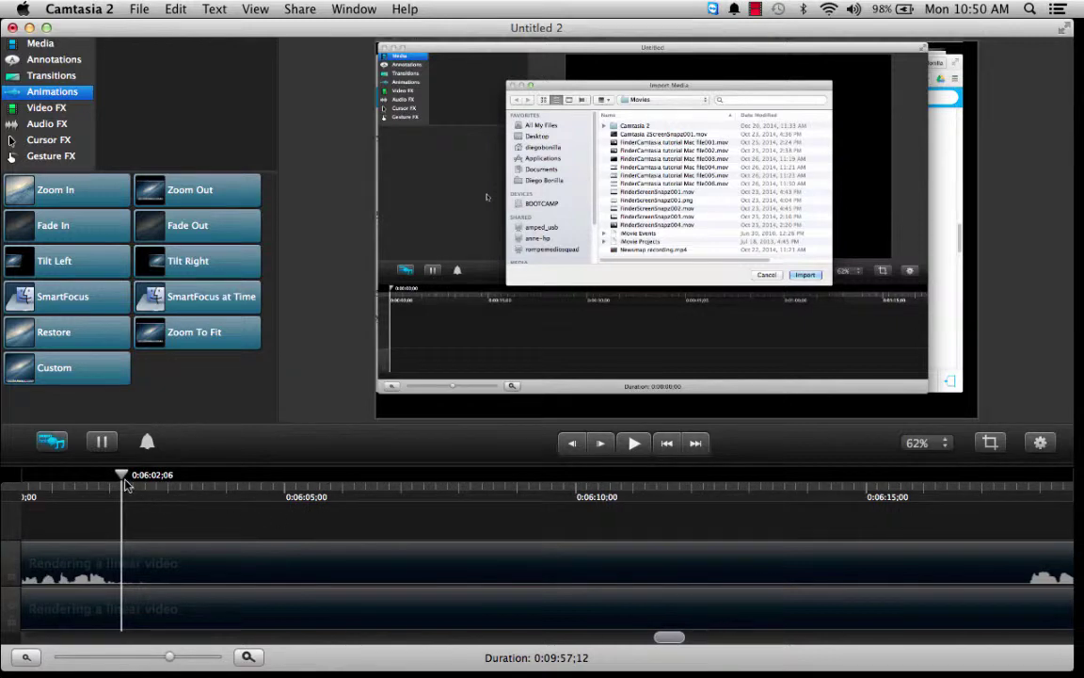
pyautogui.moveTo(125, 480); pyautogui.dragTo(1000, 538)
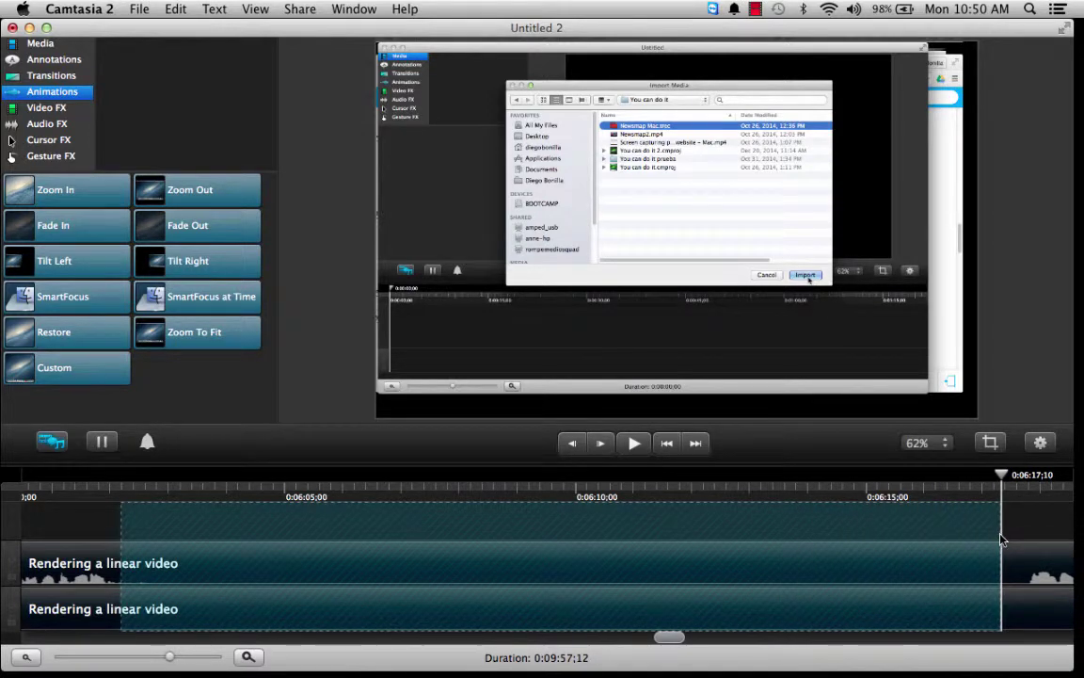
pyautogui.rightClick(419, 602)
pyautogui.click(438, 627)
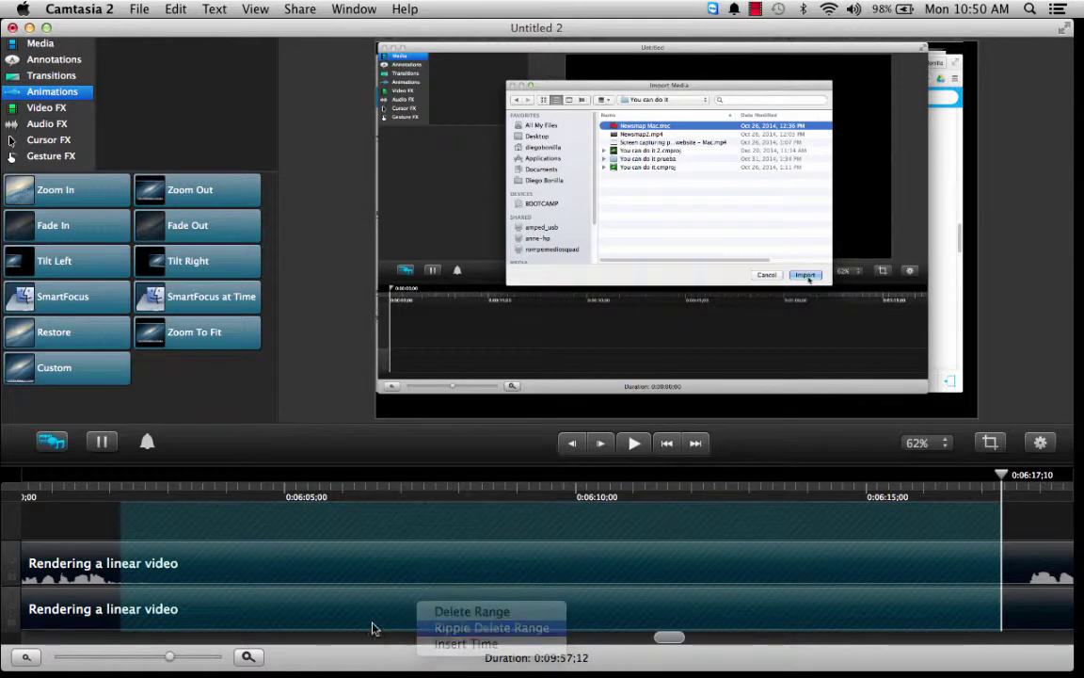
# Play across the import cut and onward, then ripple delete the silent section from 0:06:36;13 to about 0:06:41;27 on both tracks
pyautogui.click(27, 658)
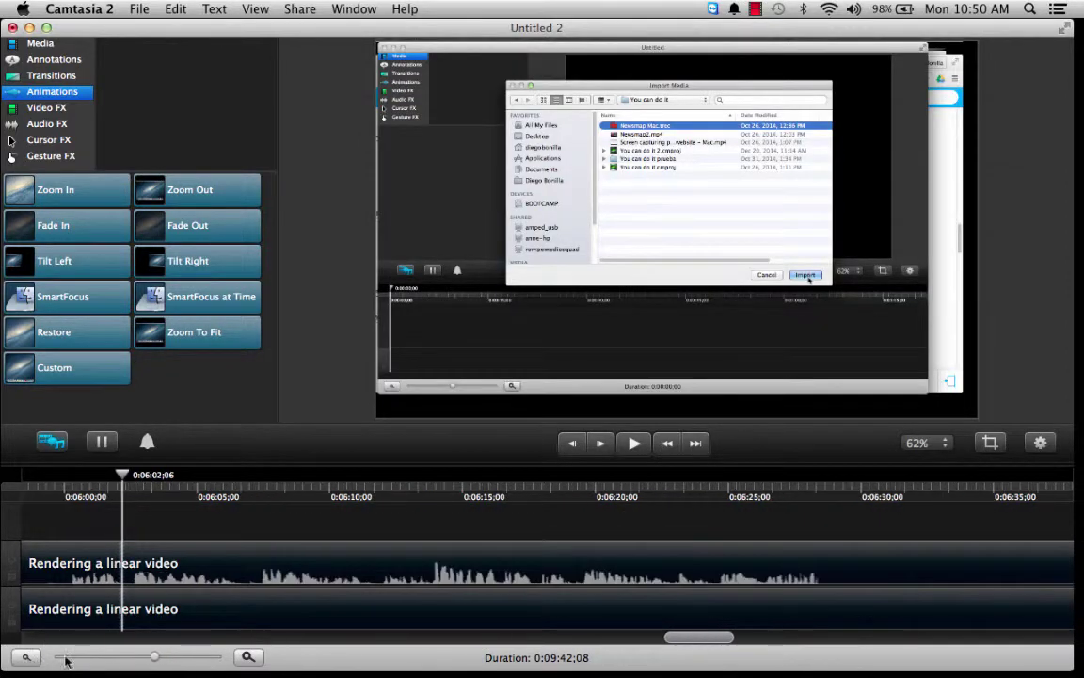
pyautogui.hscroll(-5, 565, 569)
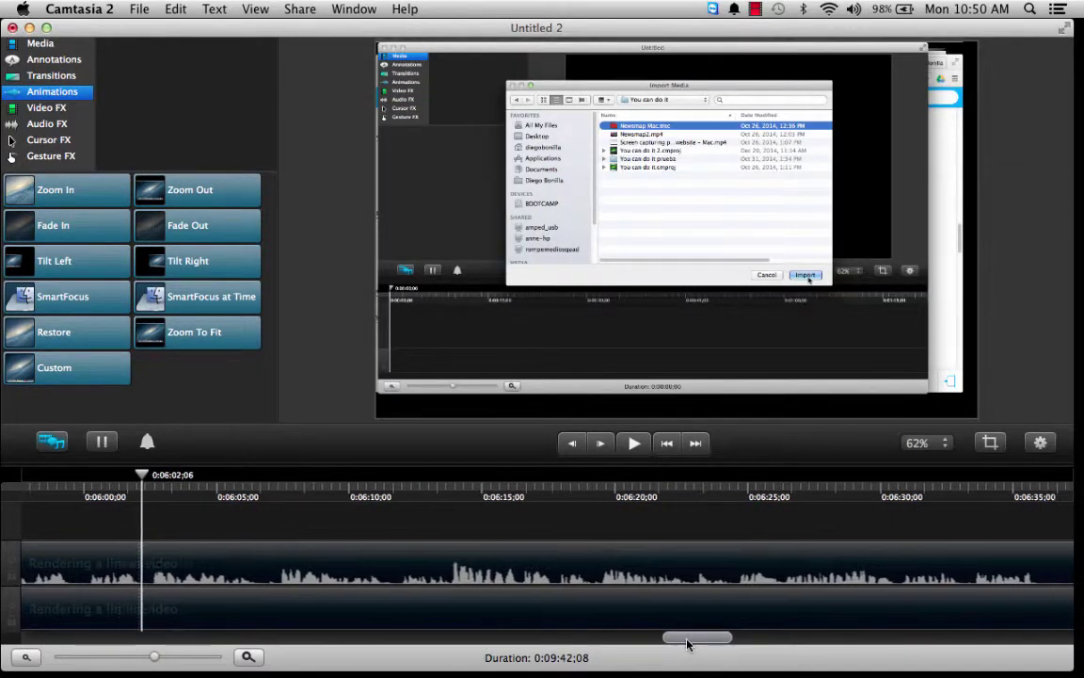
pyautogui.click(298, 496)
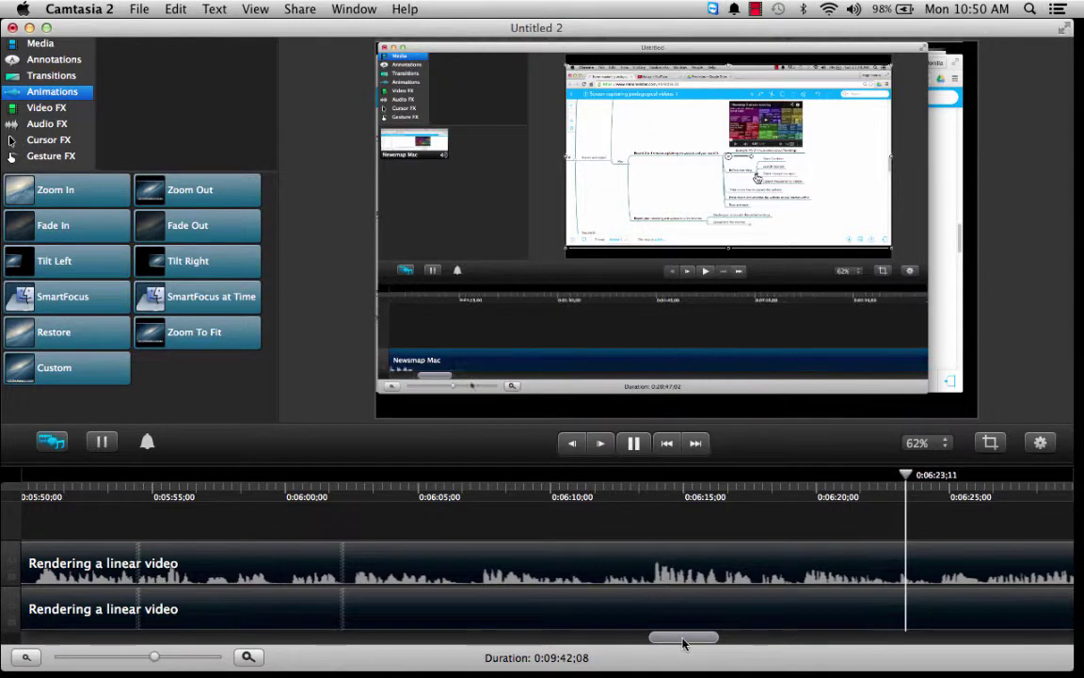
pyautogui.moveTo(685, 638); pyautogui.dragTo(733, 646)
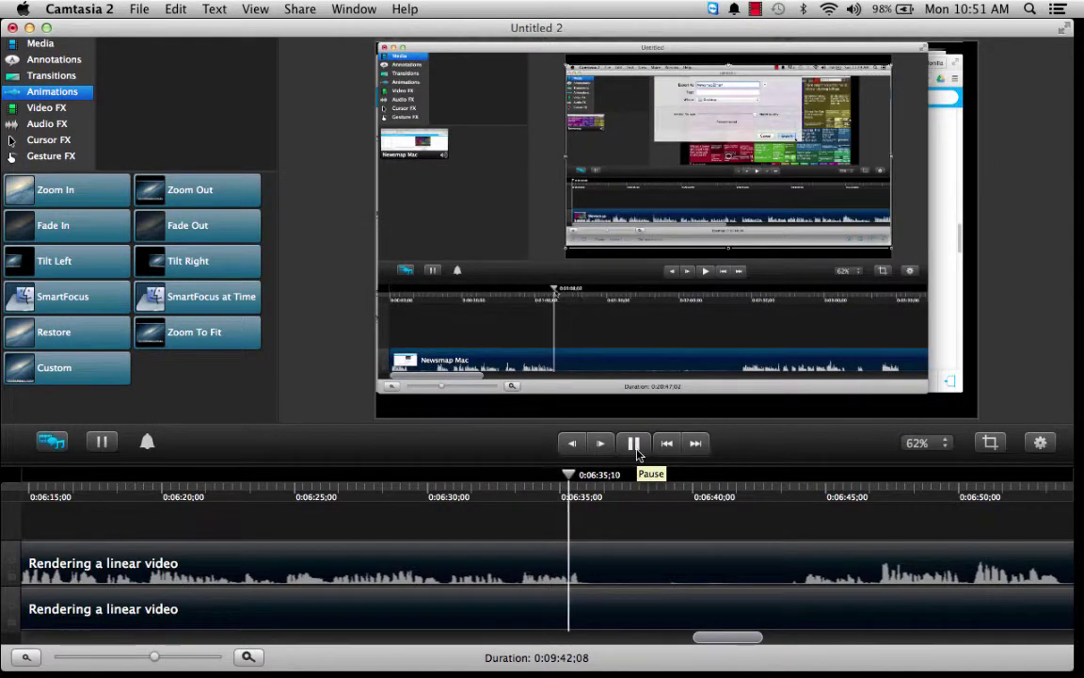
pyautogui.click(634, 443)
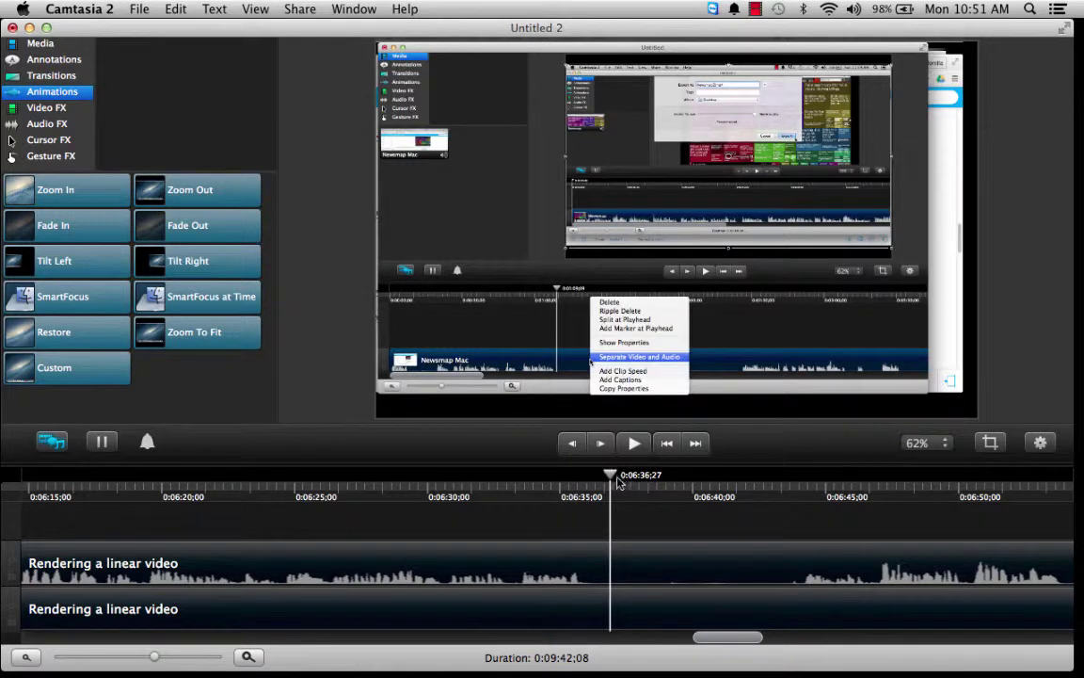
pyautogui.moveTo(610, 482); pyautogui.dragTo(740, 505)
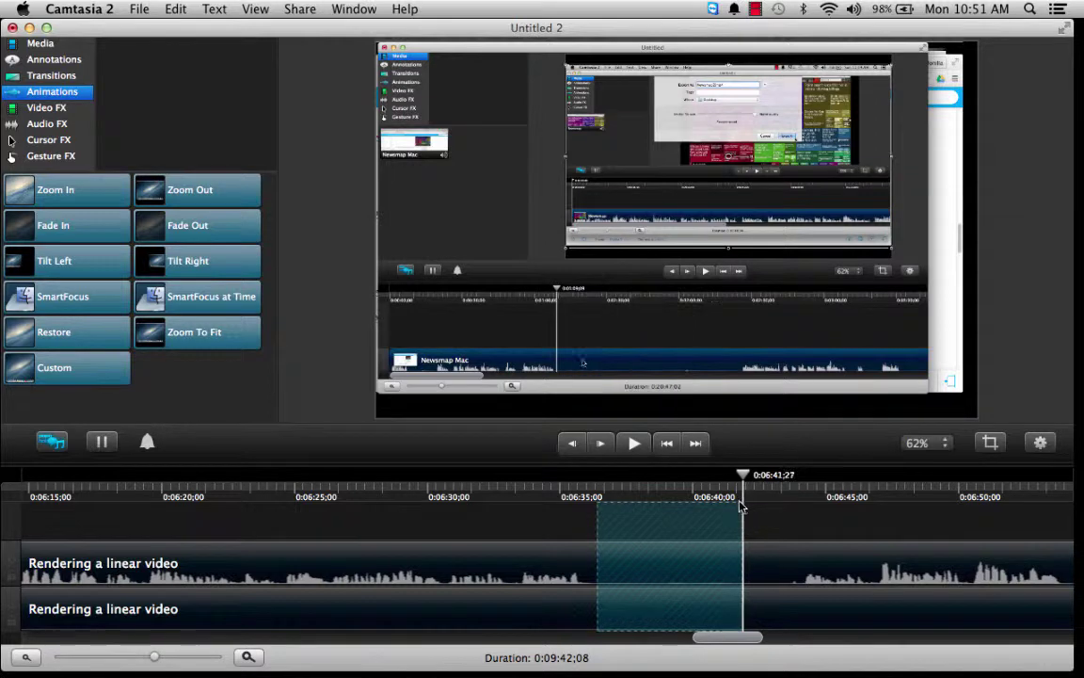
pyautogui.rightClick(698, 603)
pyautogui.click(743, 623)
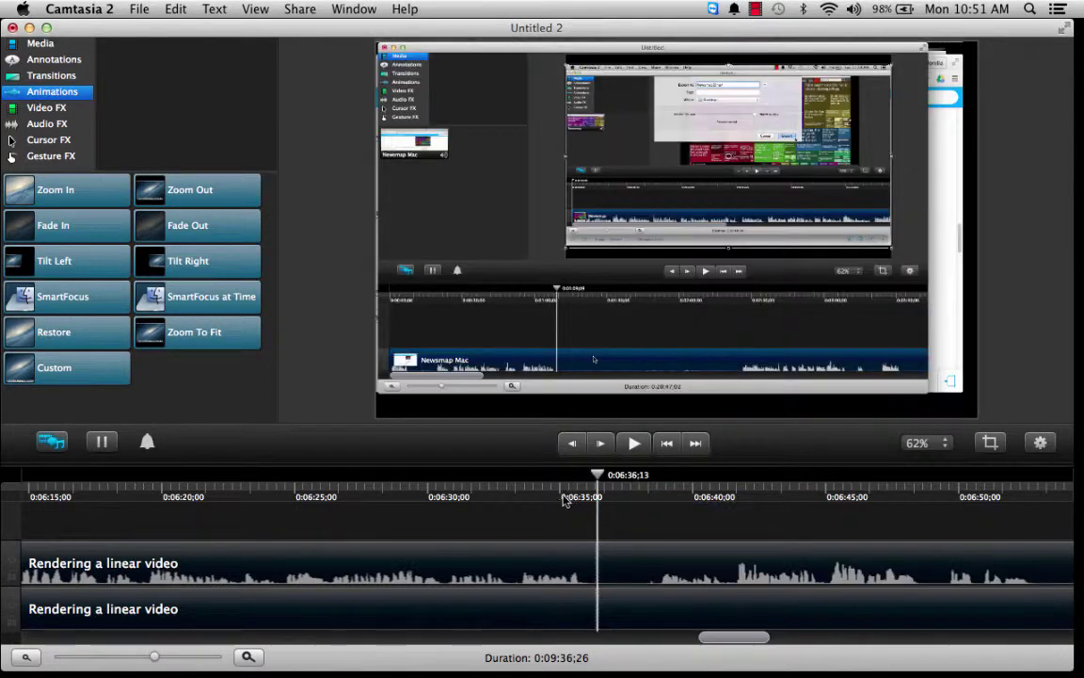
# Add a Zoom Out animation to the lower clip ending at 0:06:46;16, with its end frame enlarged to about 90% to fill the canvas
pyautogui.click(564, 499)
pyautogui.click(635, 444)
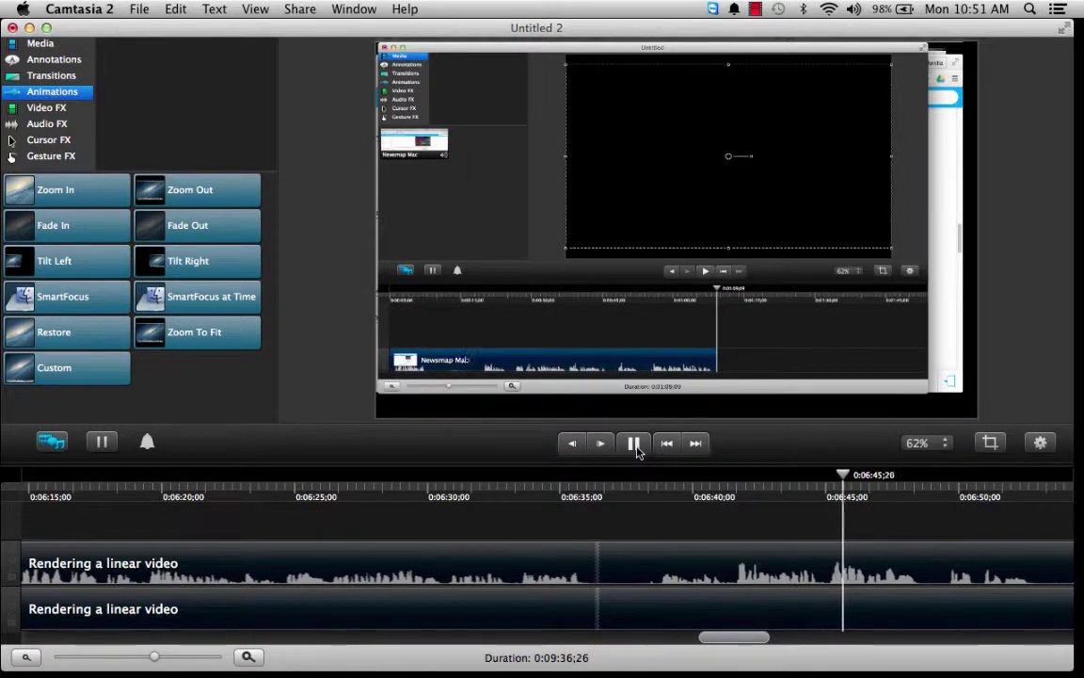
pyautogui.click(635, 445)
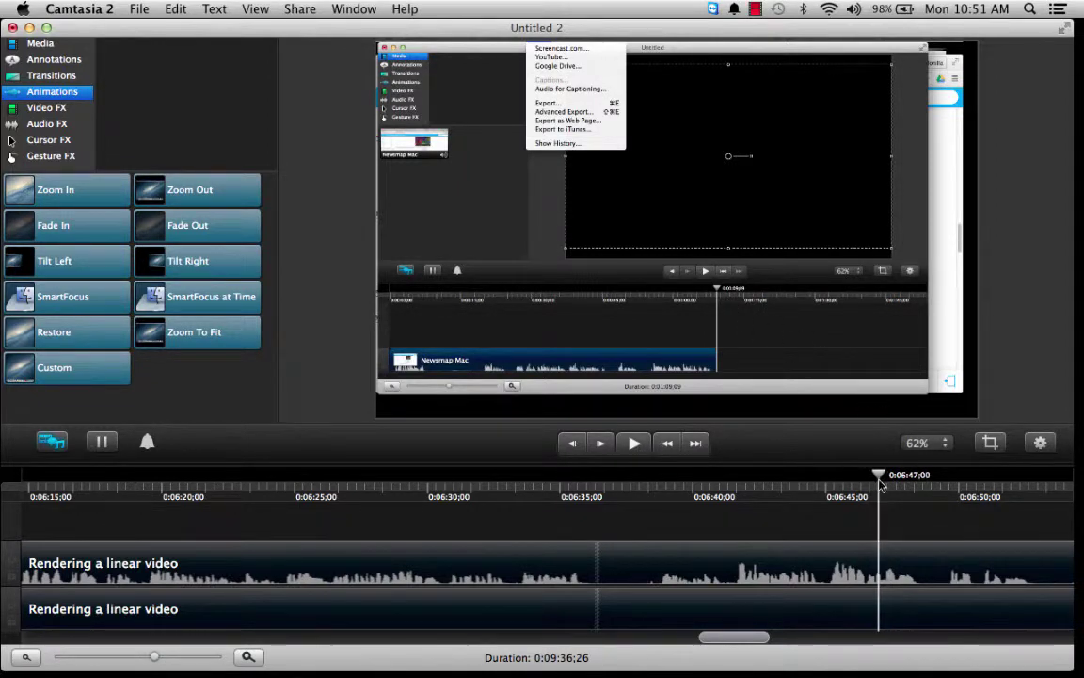
pyautogui.moveTo(872, 487); pyautogui.dragTo(869, 489)
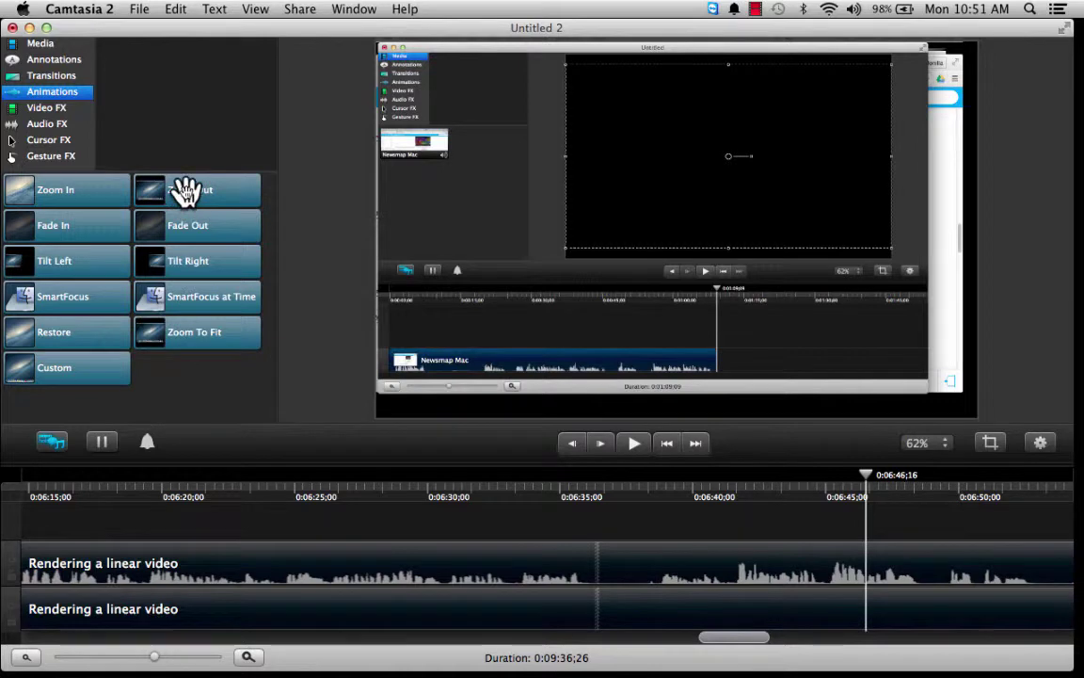
pyautogui.moveTo(187, 191)
pyautogui.mouseDown()
pyautogui.moveTo(424, 424)
pyautogui.moveTo(735, 537)
pyautogui.moveTo(842, 625)
pyautogui.moveTo(865, 614)
pyautogui.mouseUp()
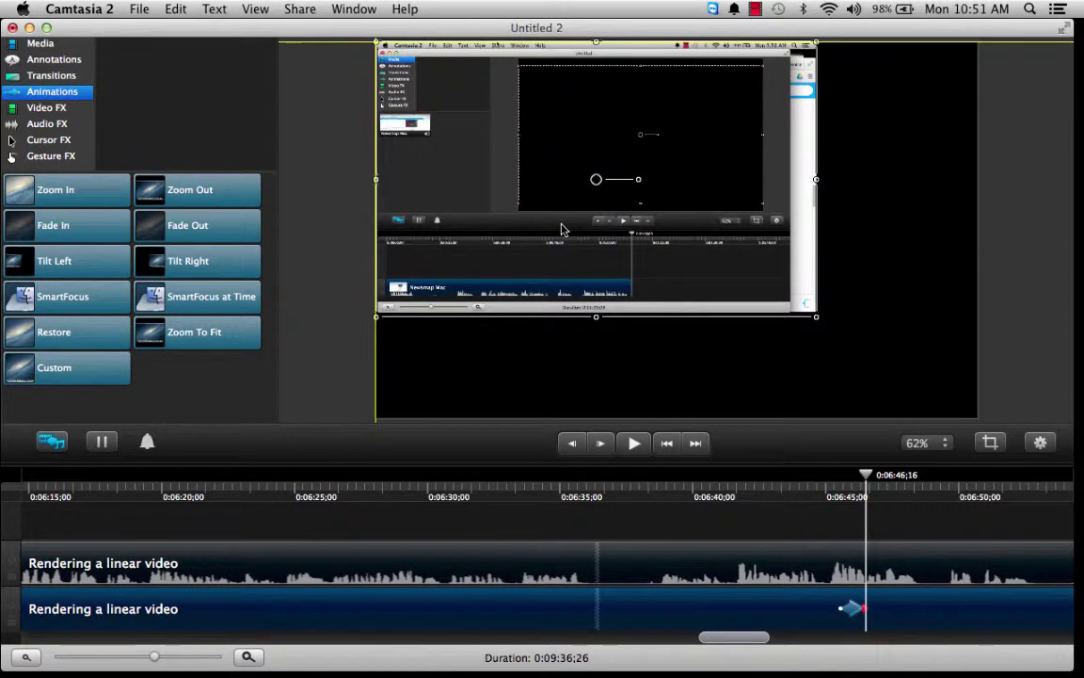
pyautogui.moveTo(816, 323); pyautogui.dragTo(974, 419)
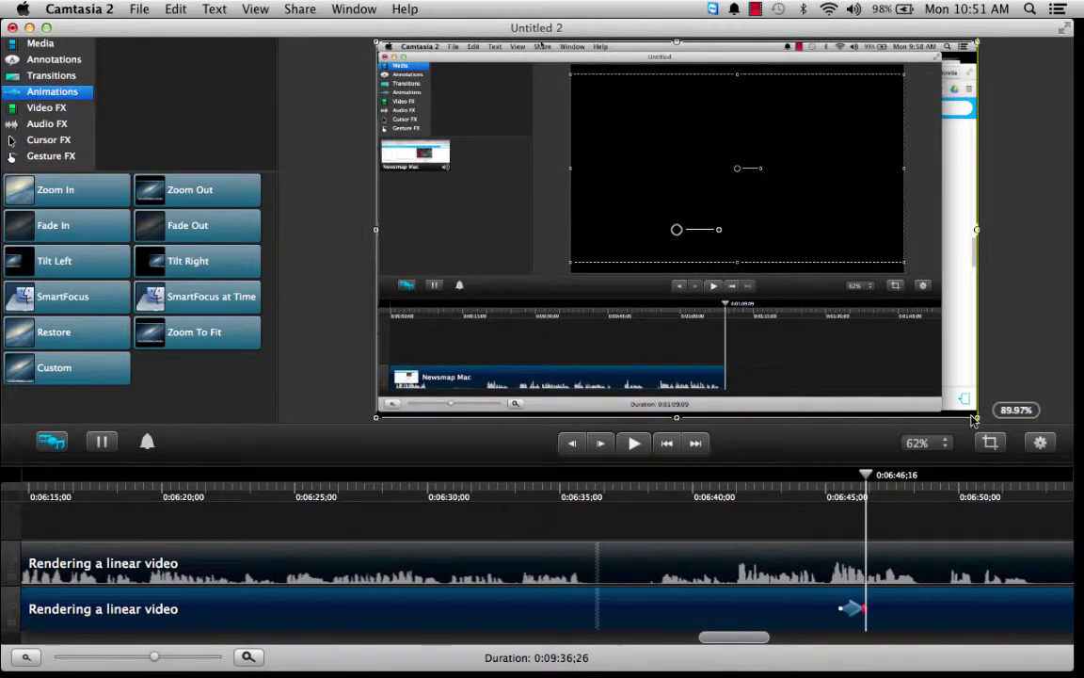
# Play across the Zoom Out animation from 0:06:44;25, and replay the preceding section from 0:06:38;20 and across the cut before it
pyautogui.click(821, 489)
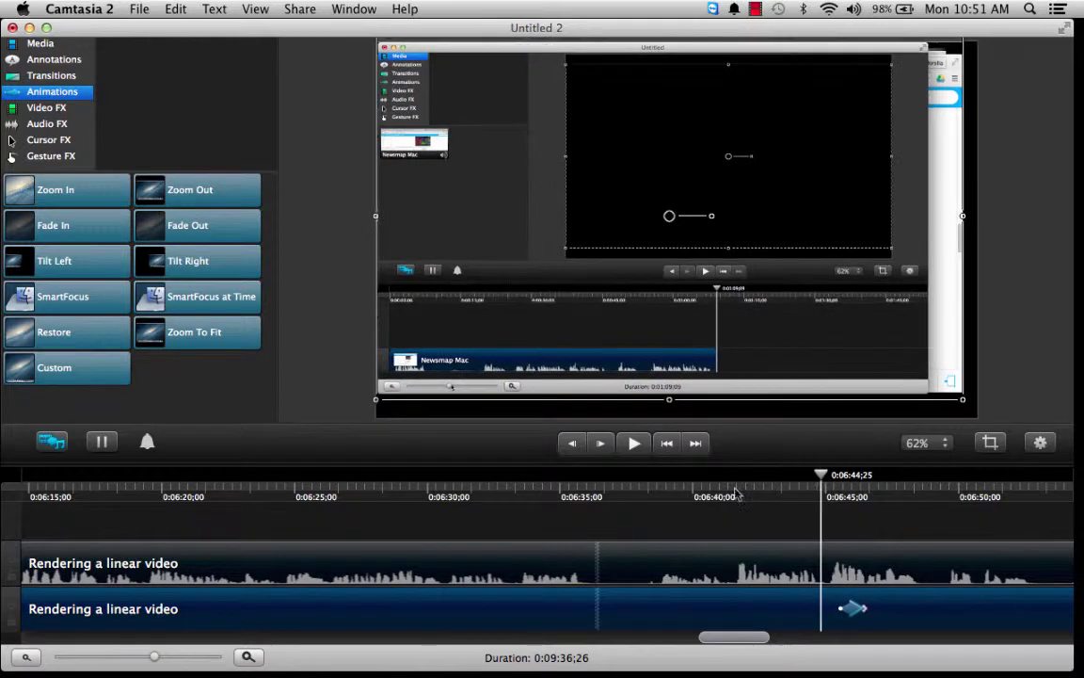
pyautogui.click(633, 443)
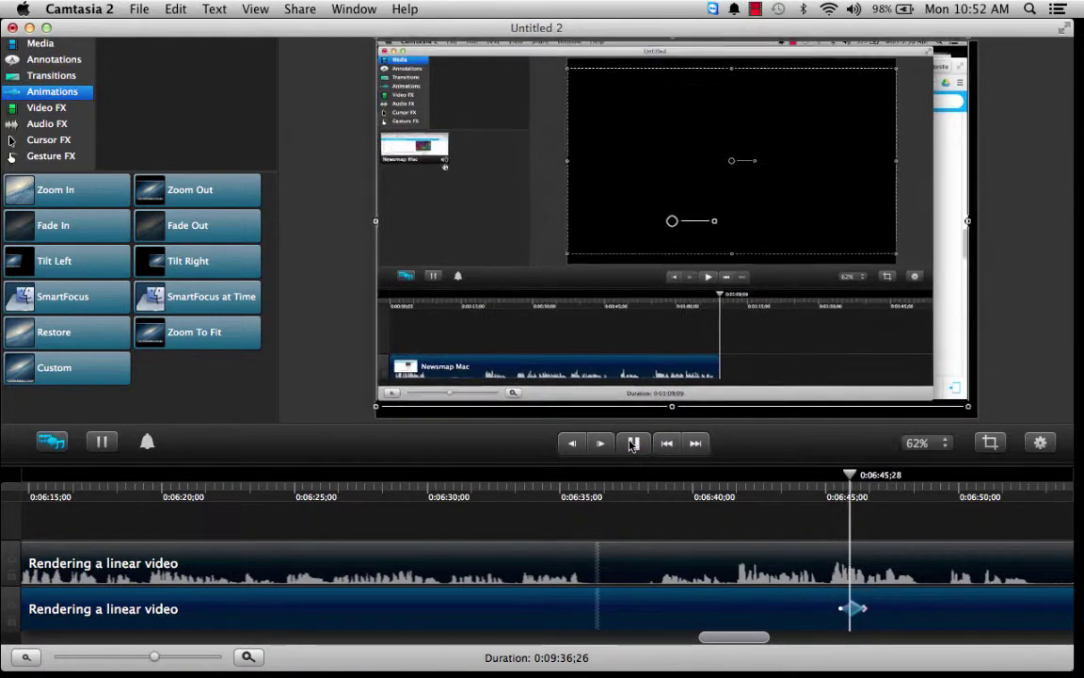
pyautogui.click(655, 491)
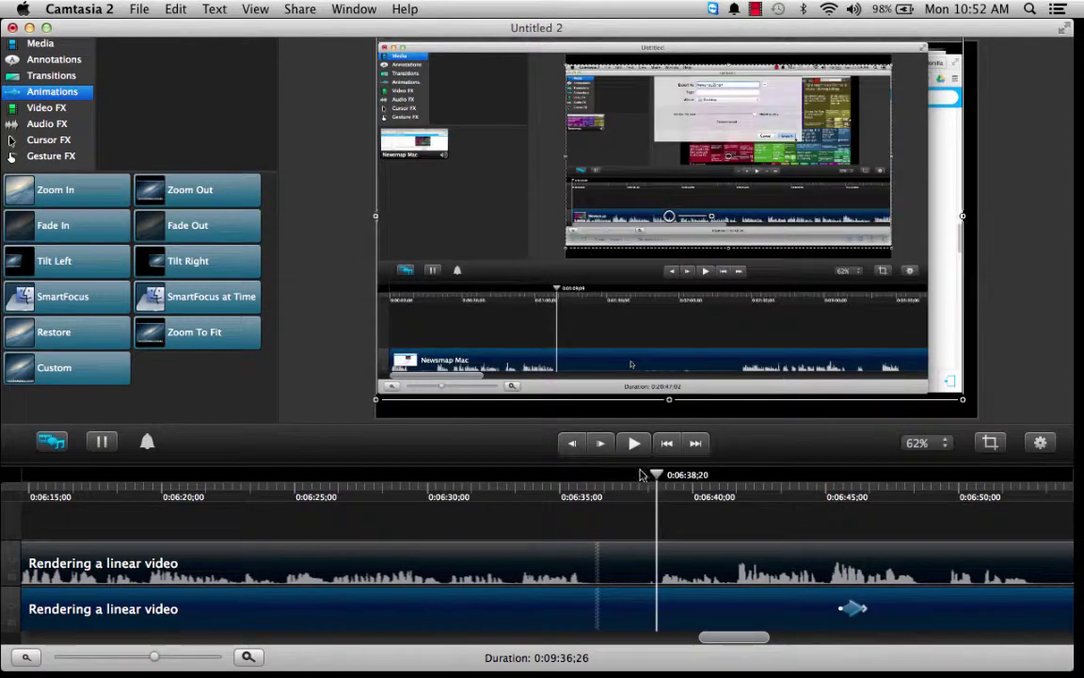
pyautogui.click(634, 443)
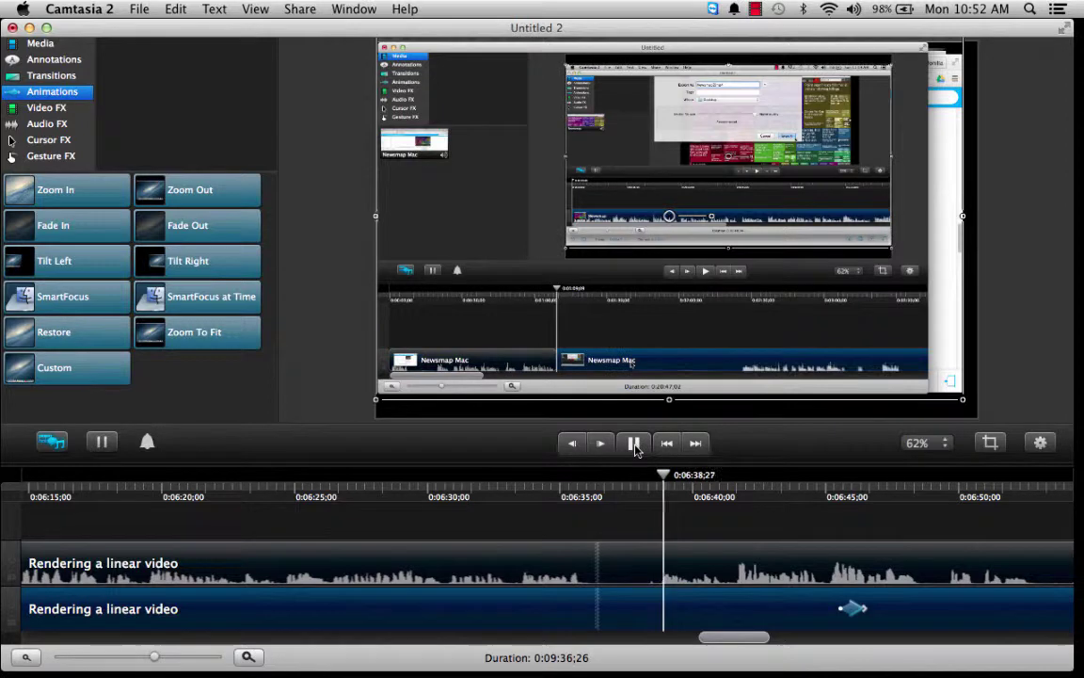
pyautogui.click(481, 498)
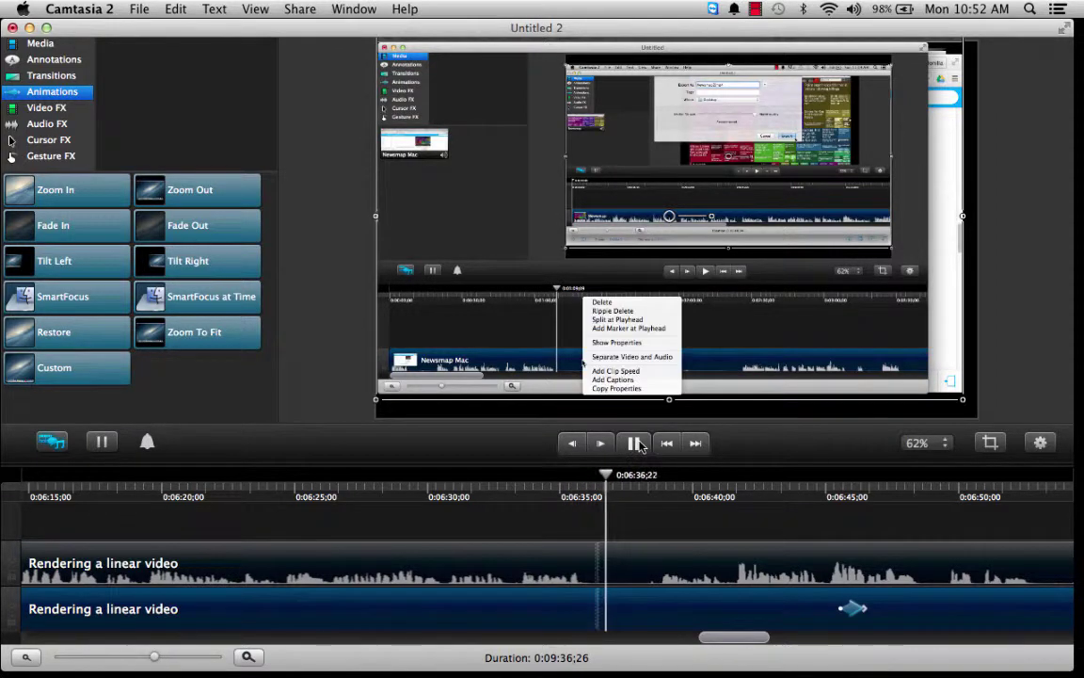
pyautogui.moveTo(720, 641); pyautogui.dragTo(715, 641)
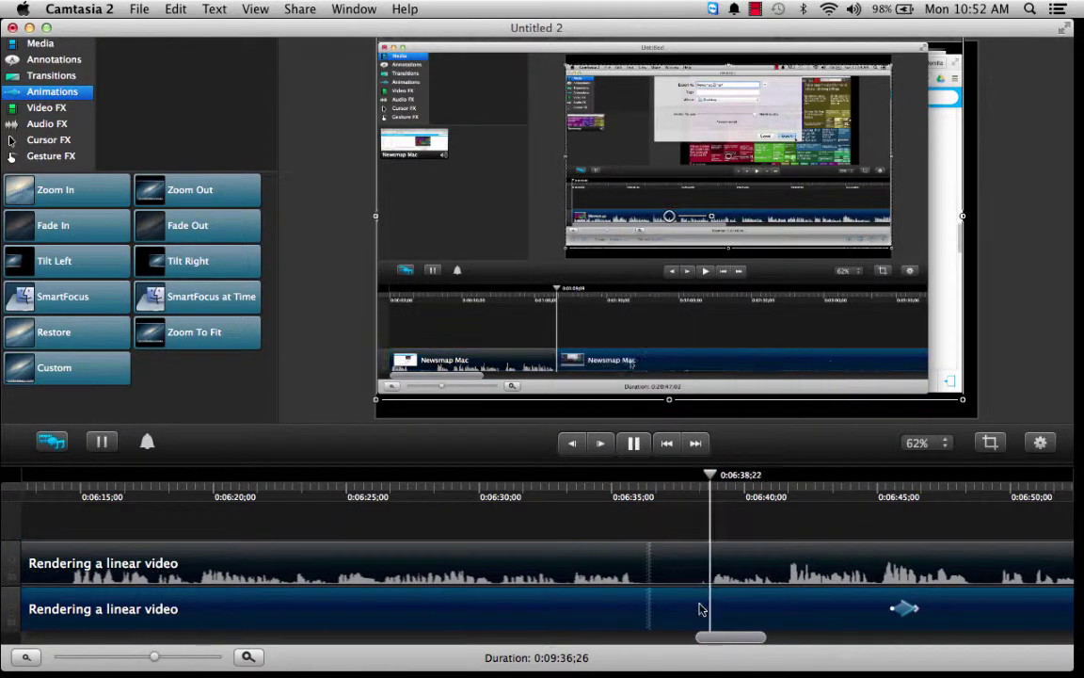
pyautogui.press('space')
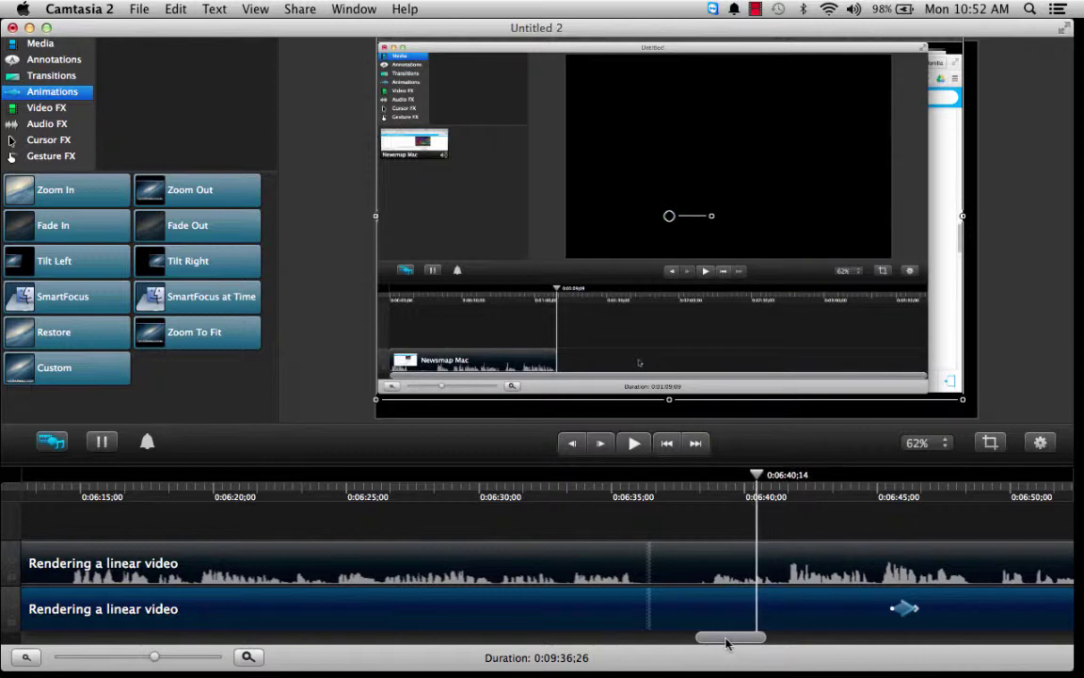
# Look over the earlier cuts back to about 0:05:00, and play from 0:06:40;14 past the Zoom Out animation
pyautogui.hscroll(-5, 565, 584)
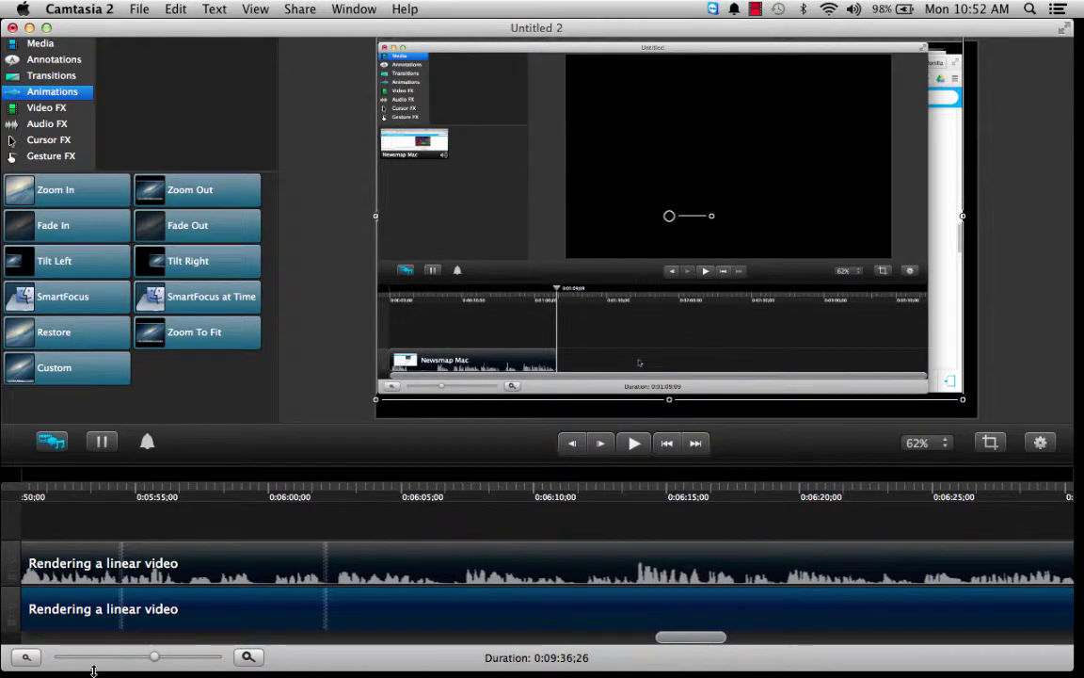
pyautogui.click(25, 657)
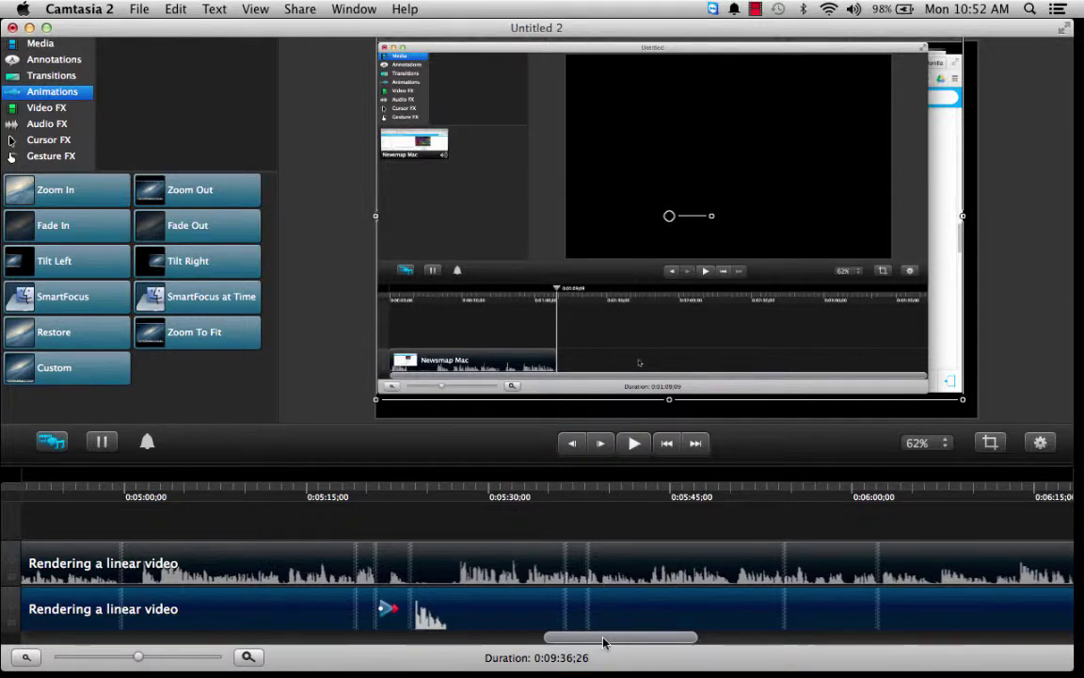
pyautogui.moveTo(604, 642)
pyautogui.mouseDown()
pyautogui.moveTo(649, 640)
pyautogui.moveTo(620, 649)
pyautogui.mouseUp()
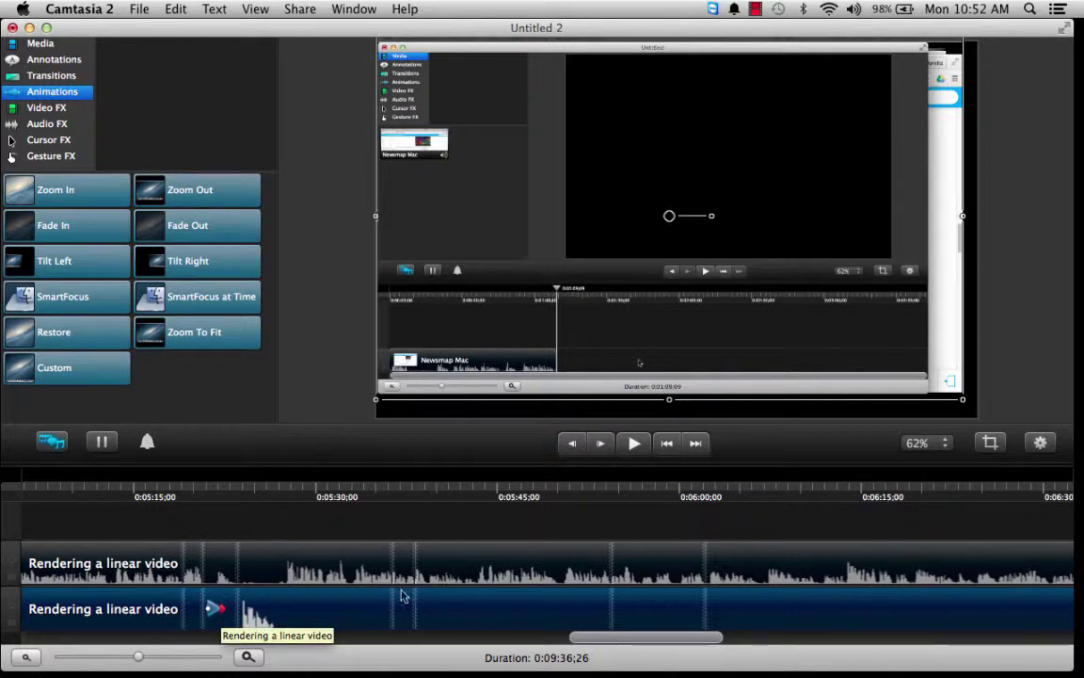
pyautogui.moveTo(612, 642); pyautogui.dragTo(690, 641)
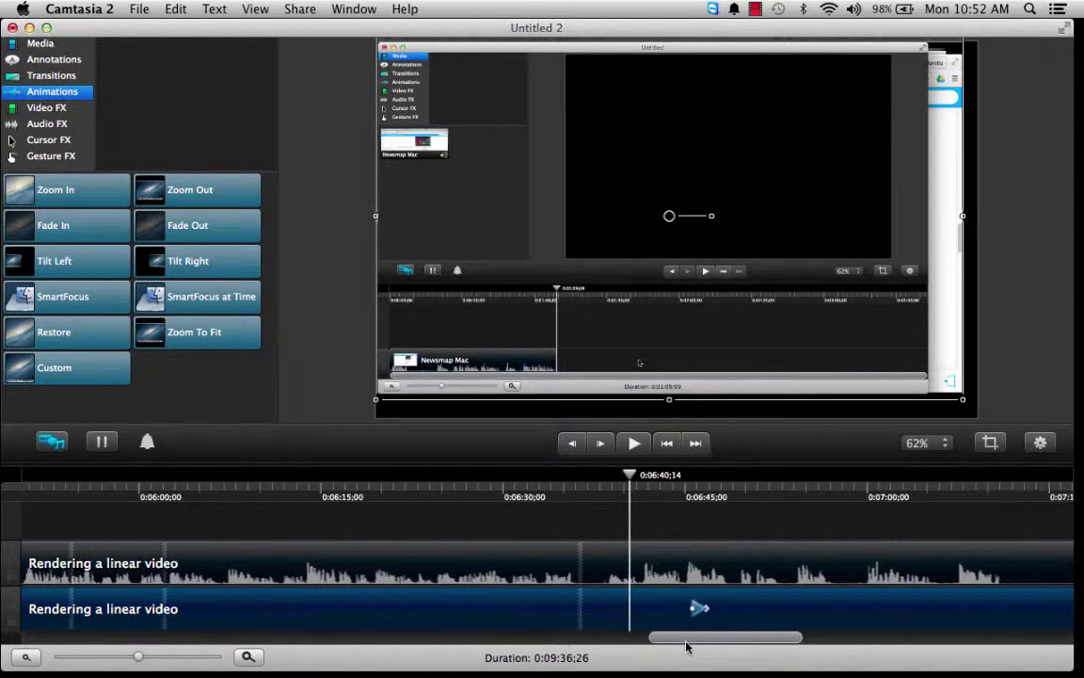
pyautogui.click(636, 444)
pyautogui.click(636, 445)
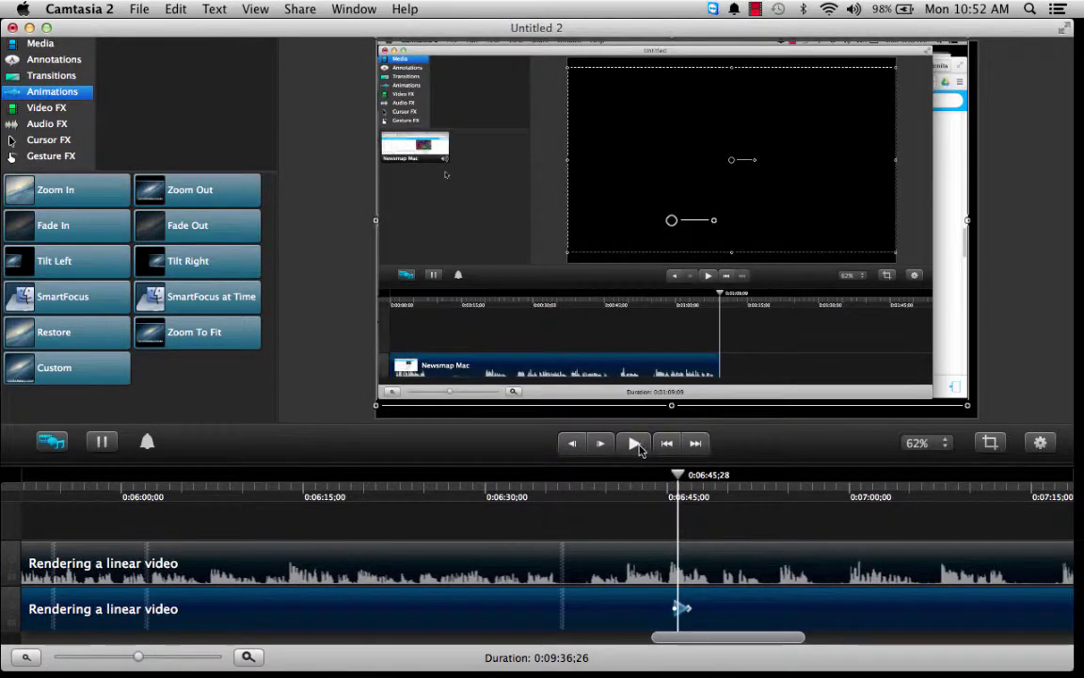
pyautogui.click(637, 444)
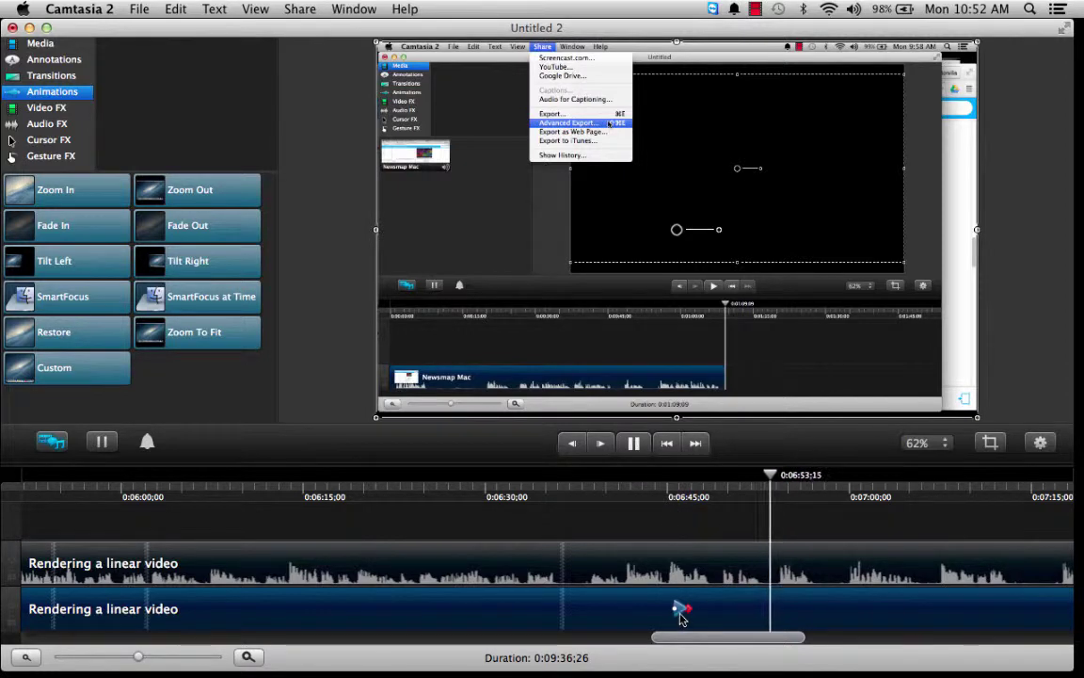
# Try moving the Zoom Out animation earlier on the lower clip, to about 0:06:44, and play across it
pyautogui.press('space')
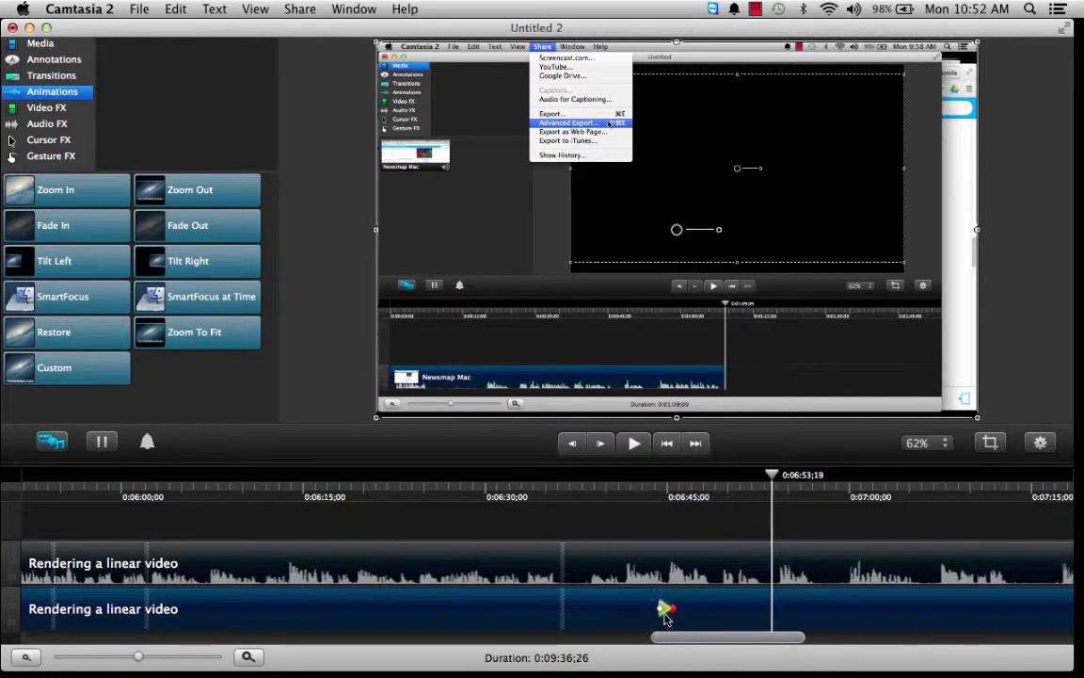
pyautogui.click(626, 490)
pyautogui.click(635, 445)
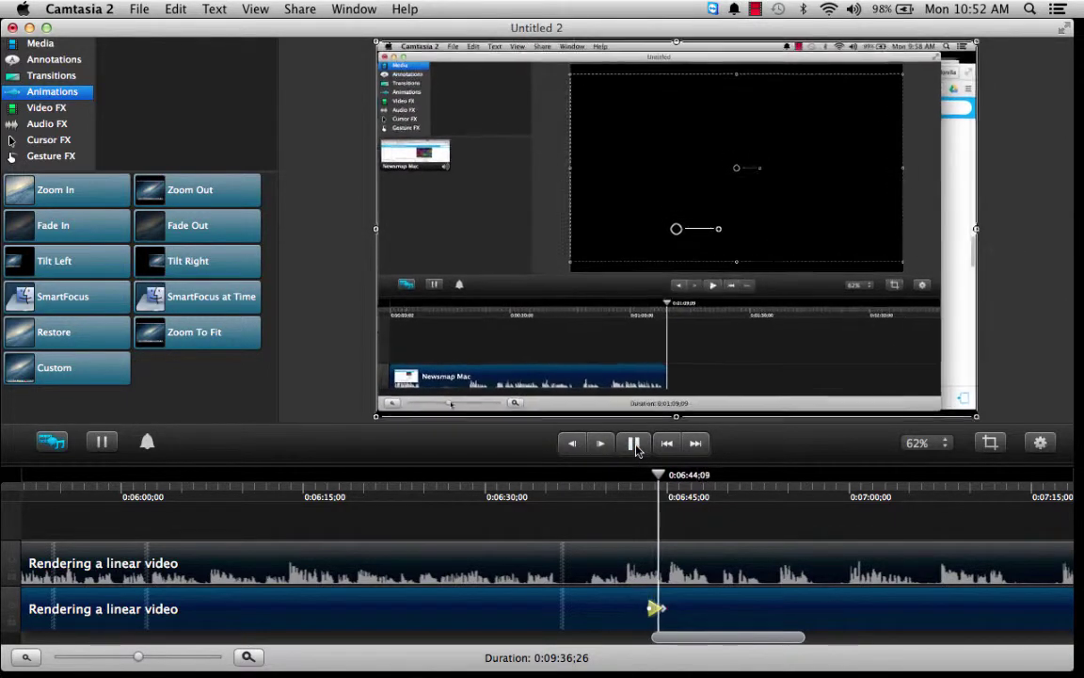
# Undo the latest edits back to before the ripple delete of the file-import section starting at 0:06:02;06
pyautogui.click(224, 502)
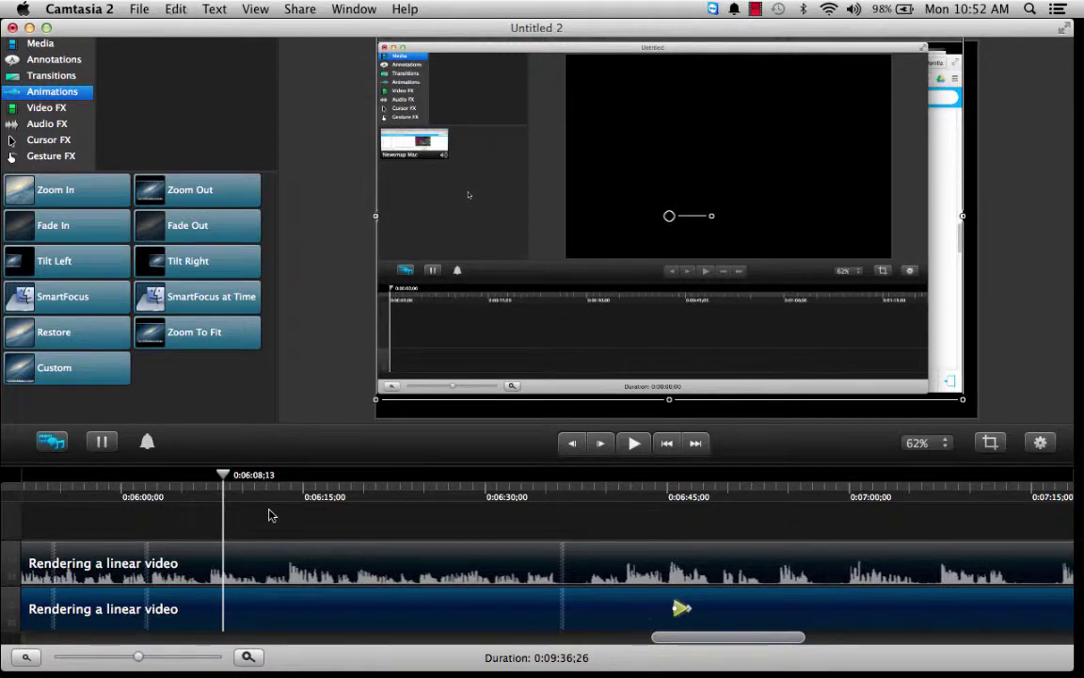
pyautogui.press('super+v')
pyautogui.press('super+v')
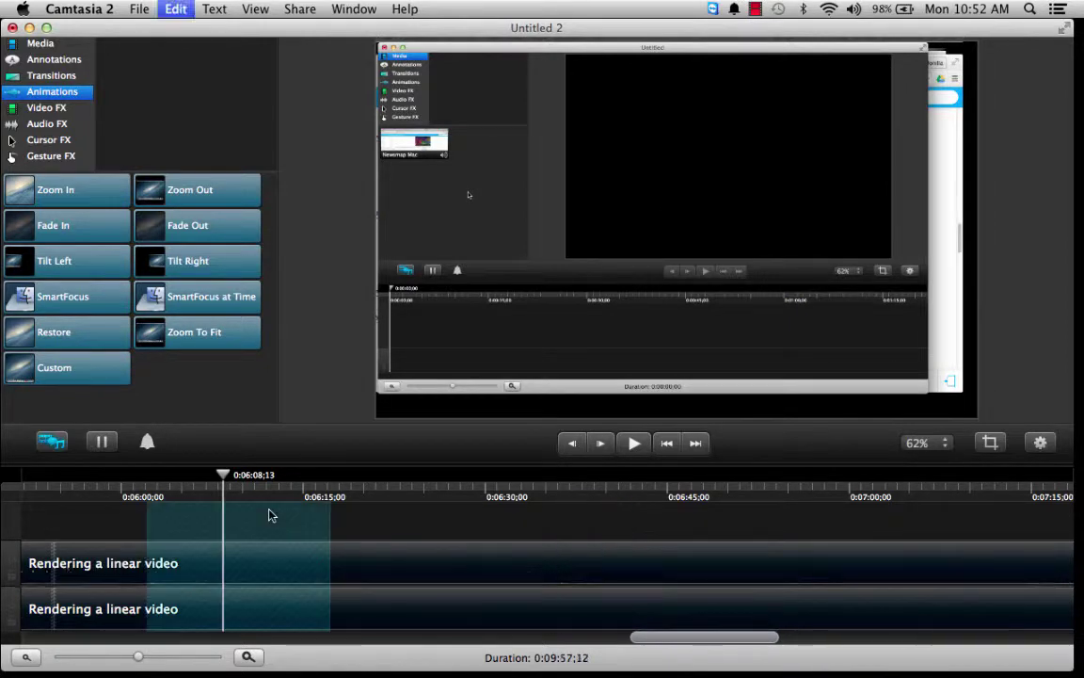
pyautogui.click(29, 657)
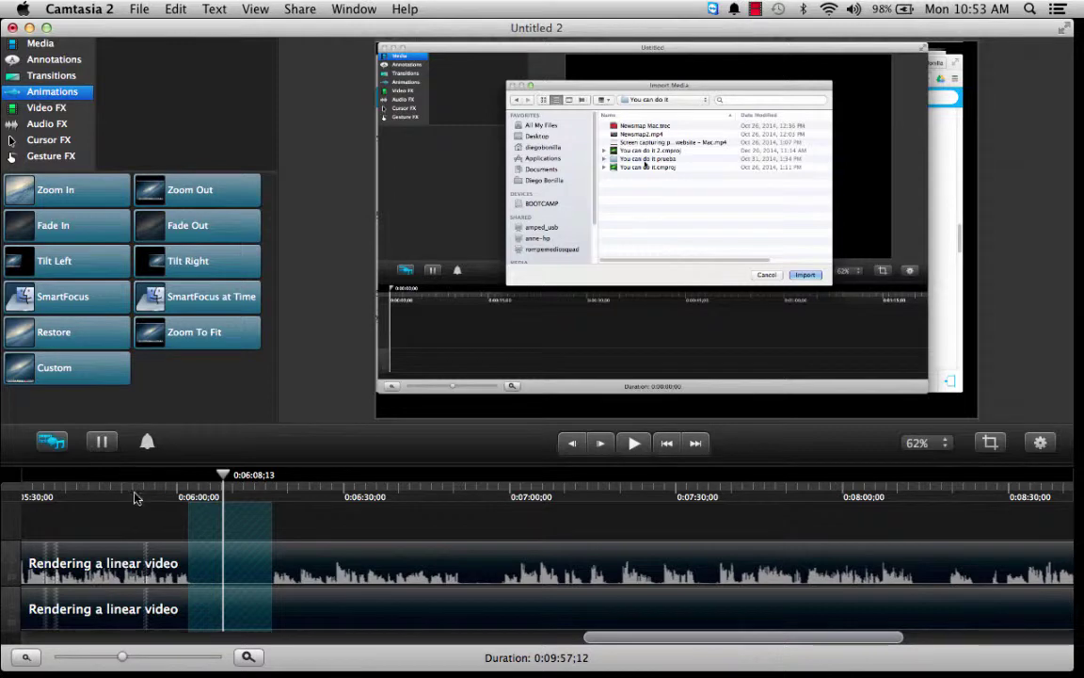
pyautogui.moveTo(611, 645); pyautogui.dragTo(518, 662)
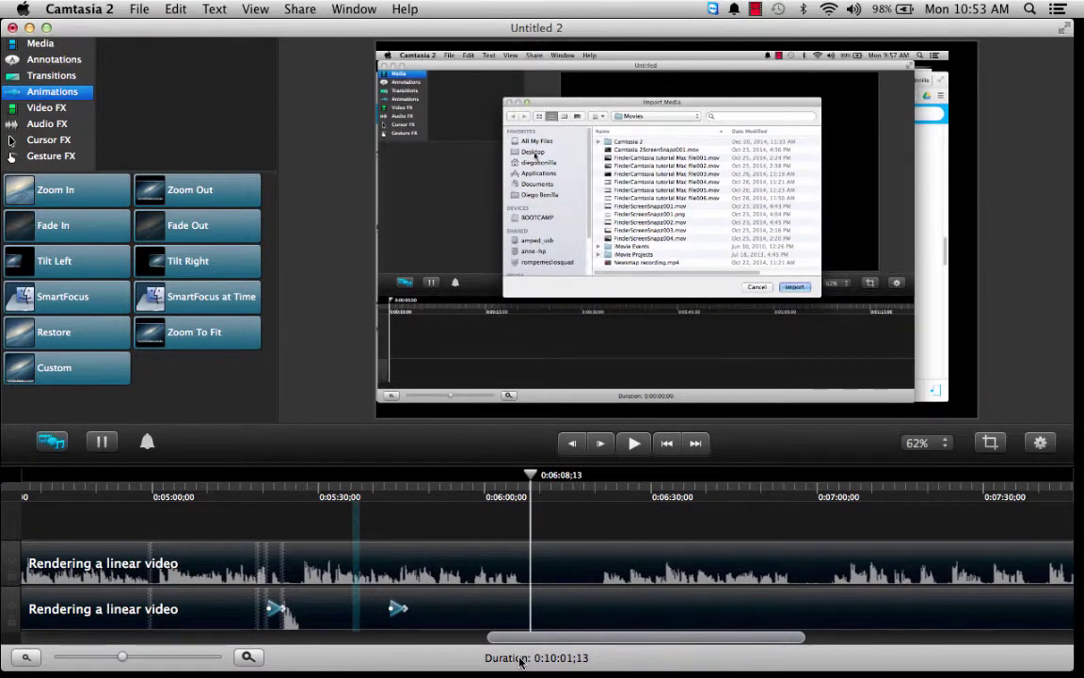
# Keep undoing the earlier ripple deletes and zoom animations, back to before the cut at about 0:05:20
pyautogui.press('super+z')
pyautogui.press('super+z')
pyautogui.press('super+z')
pyautogui.press('super+z')
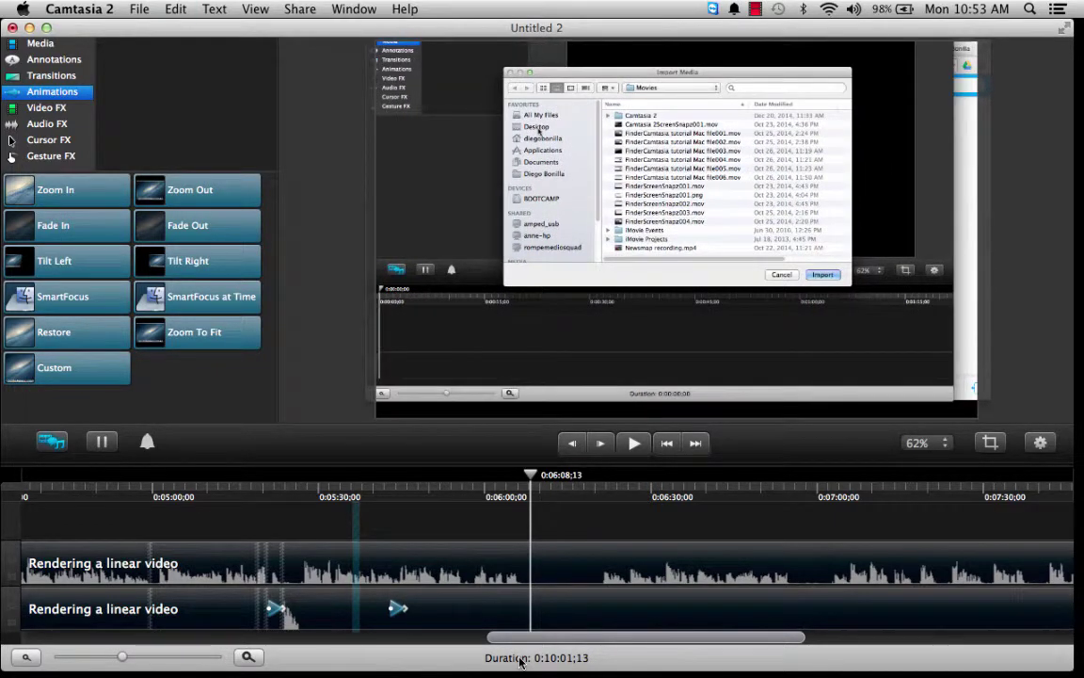
pyautogui.press('super+z')
pyautogui.press('super+z')
pyautogui.press('super+z')
pyautogui.press('super+z')
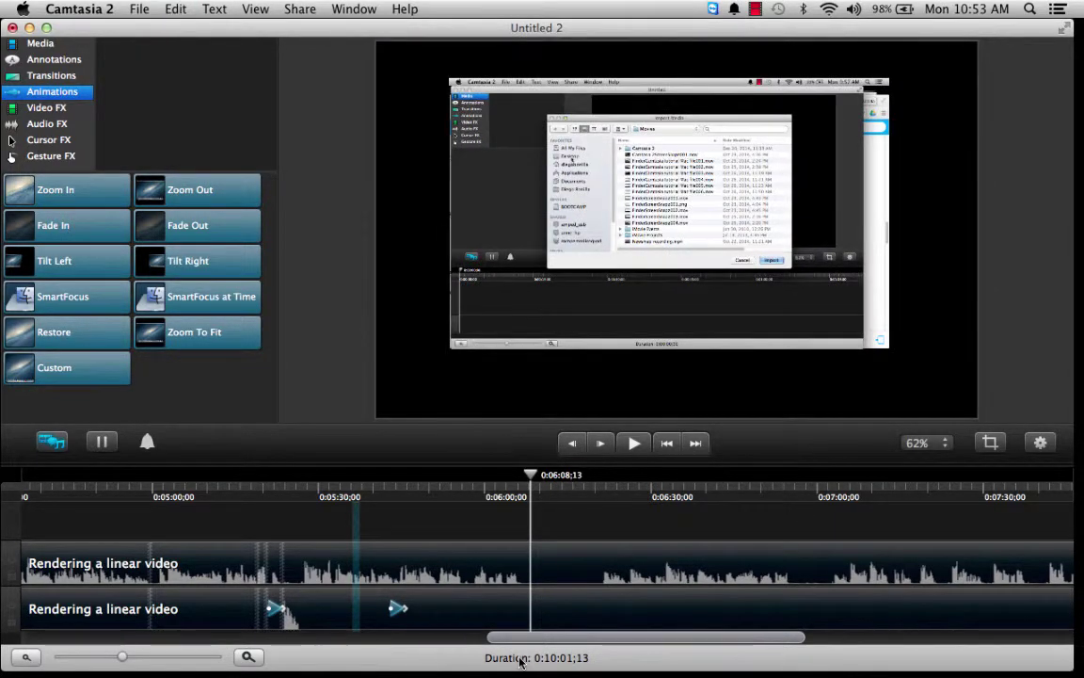
pyautogui.press('super+z')
pyautogui.press('super+z')
pyautogui.press('super+z')
pyautogui.press('super+z')
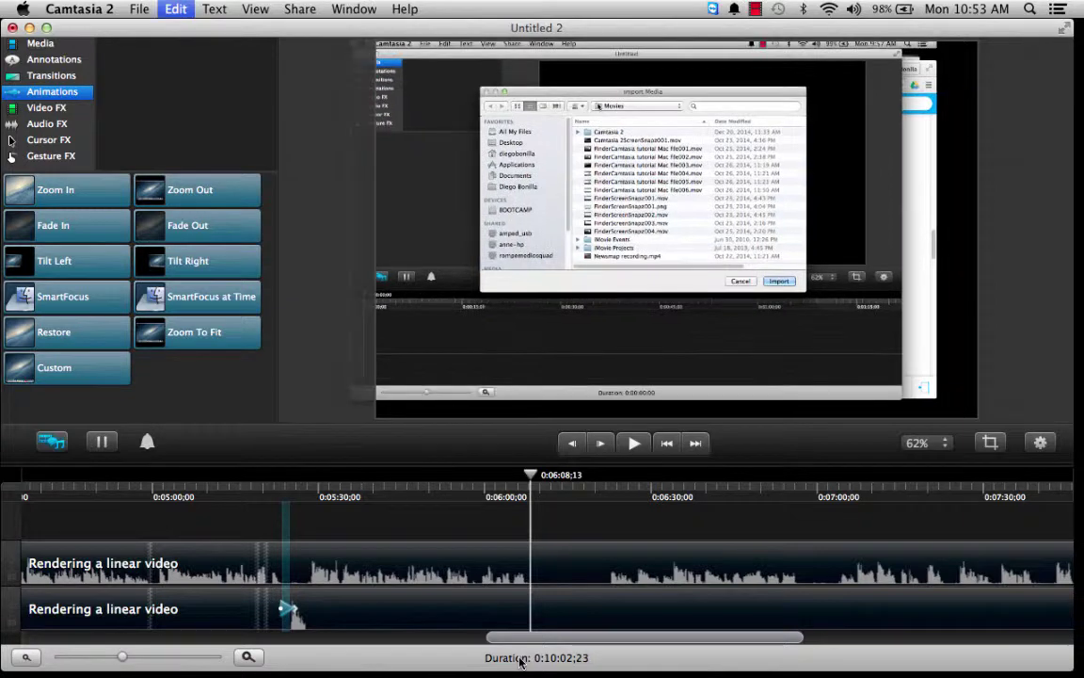
pyautogui.press('super+z')
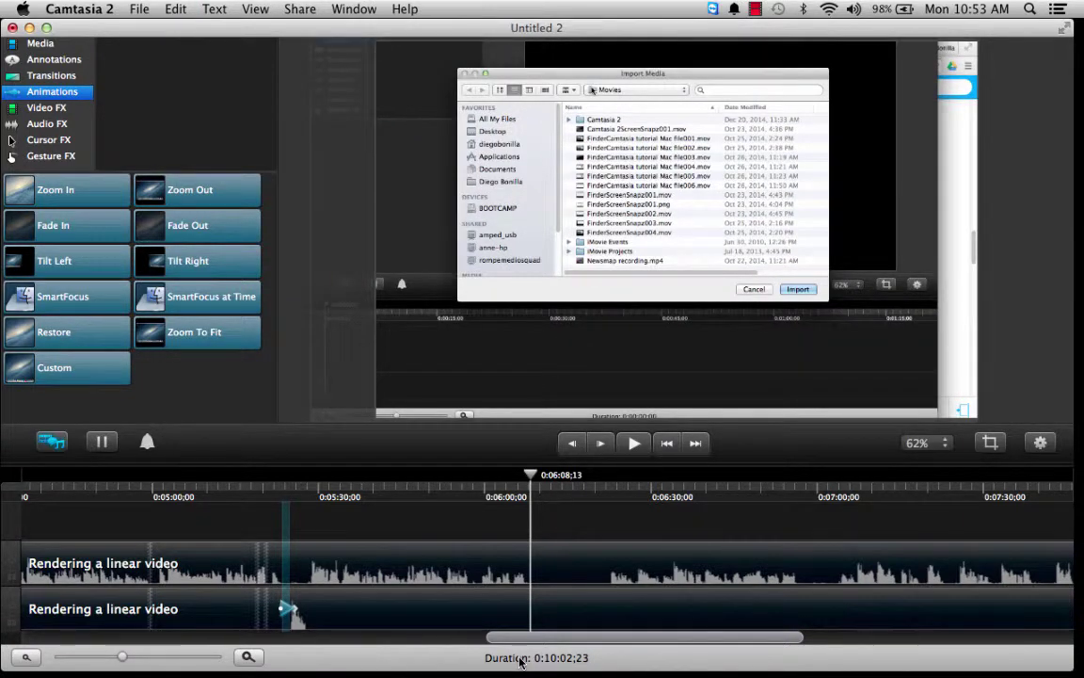
pyautogui.press('super+z')
pyautogui.press('super+z')
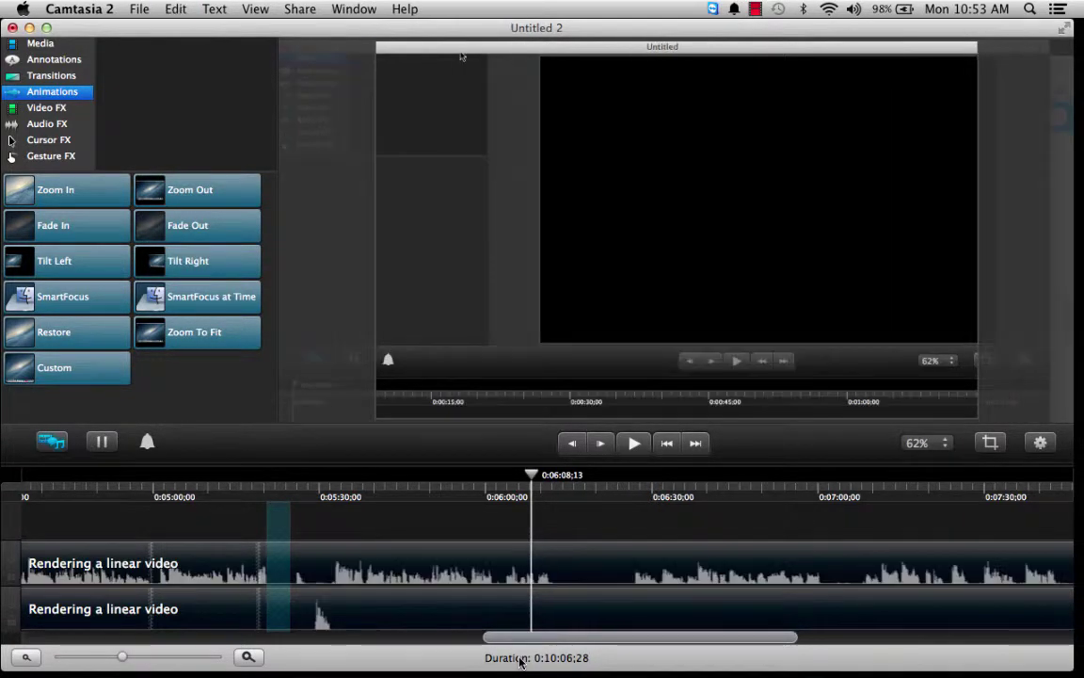
# Play on from 0:05:16;21 and ripple delete the pause from 0:05:21;06 to about 0:05:25;23 on both tracks
pyautogui.click(246, 499)
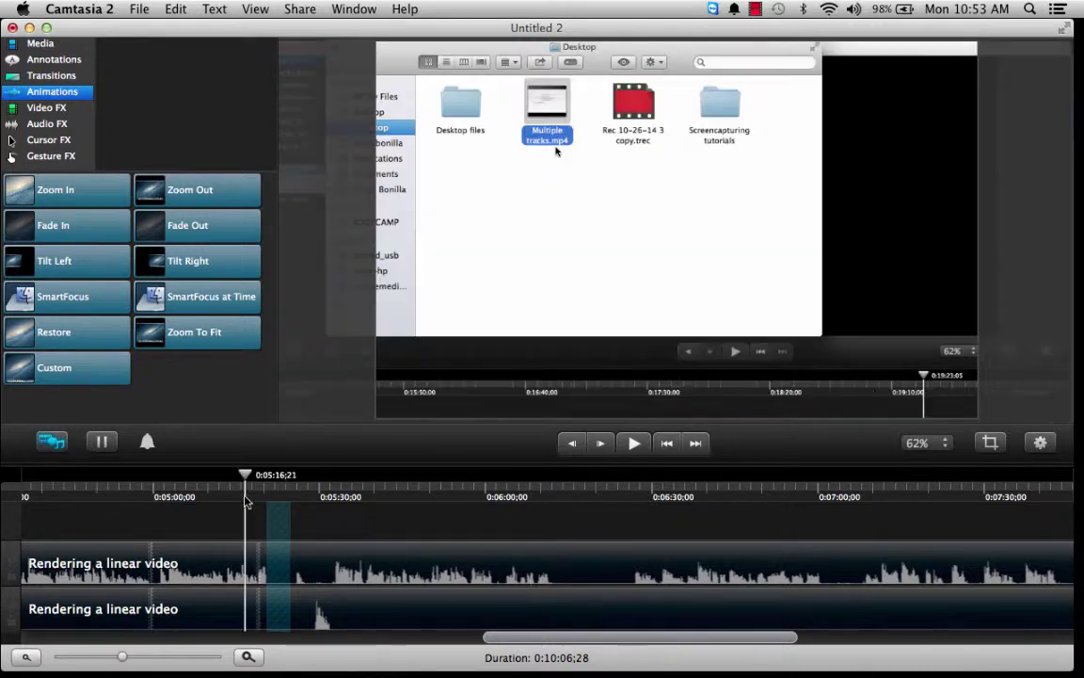
pyautogui.click(635, 444)
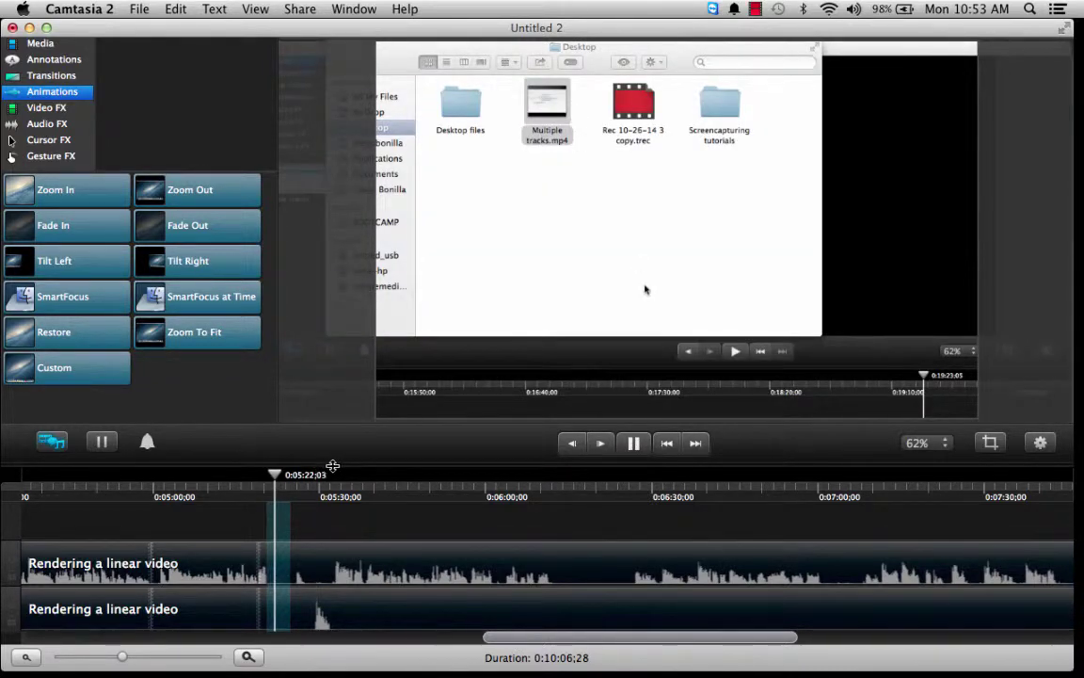
pyautogui.click(249, 499)
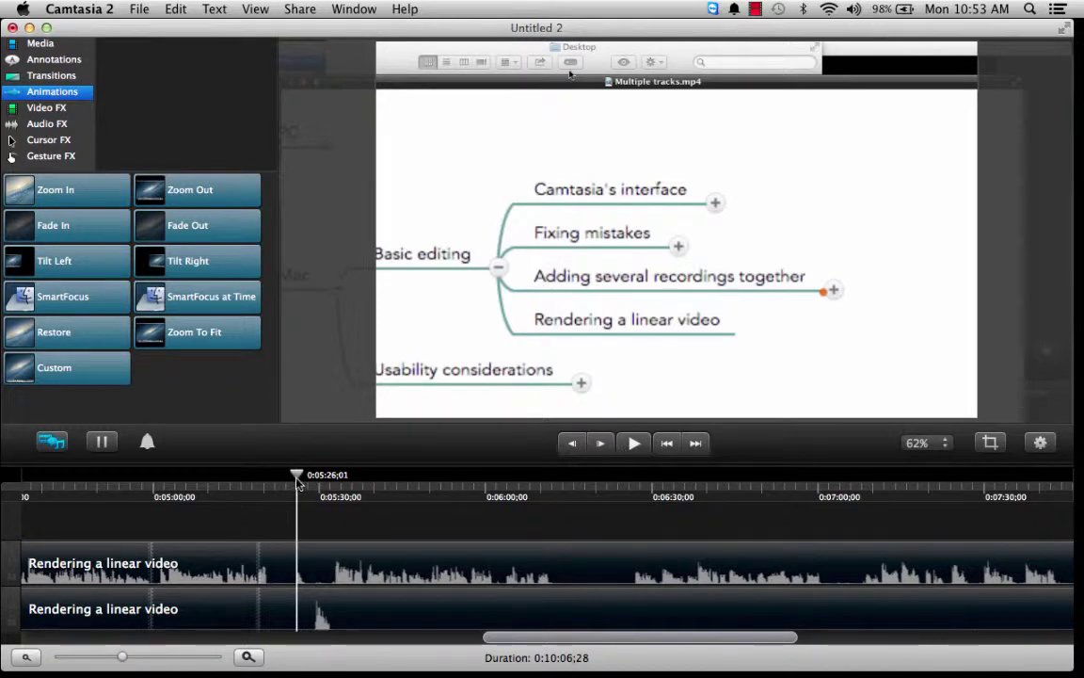
pyautogui.moveTo(298, 482); pyautogui.dragTo(295, 480)
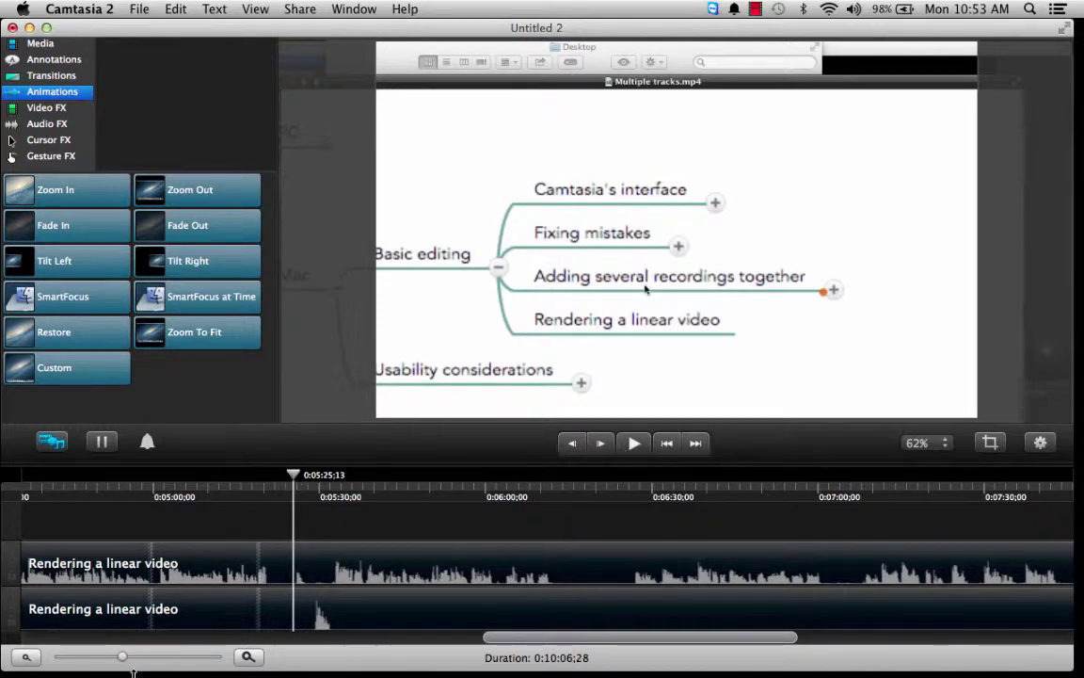
pyautogui.click(246, 663)
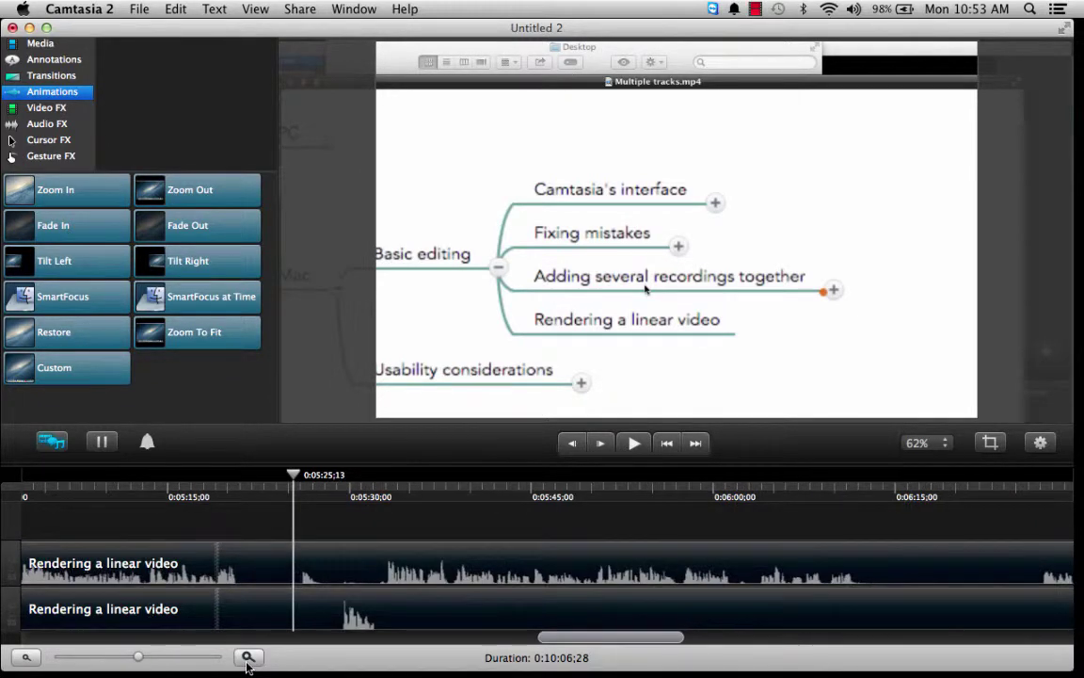
pyautogui.moveTo(296, 480); pyautogui.dragTo(244, 490)
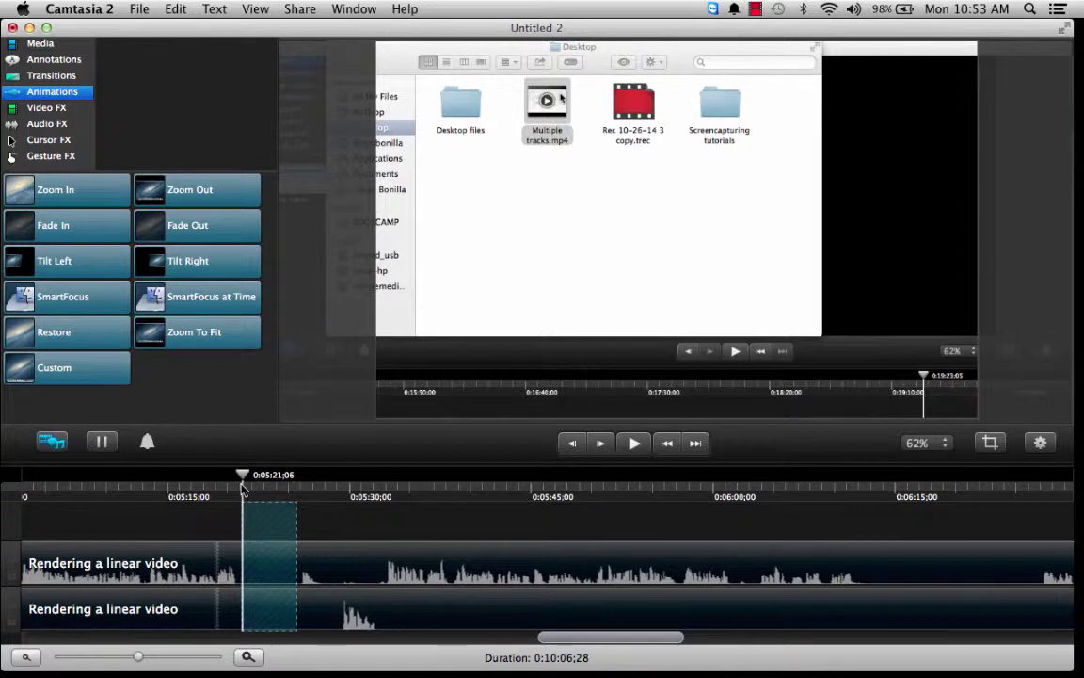
pyautogui.rightClick(274, 616)
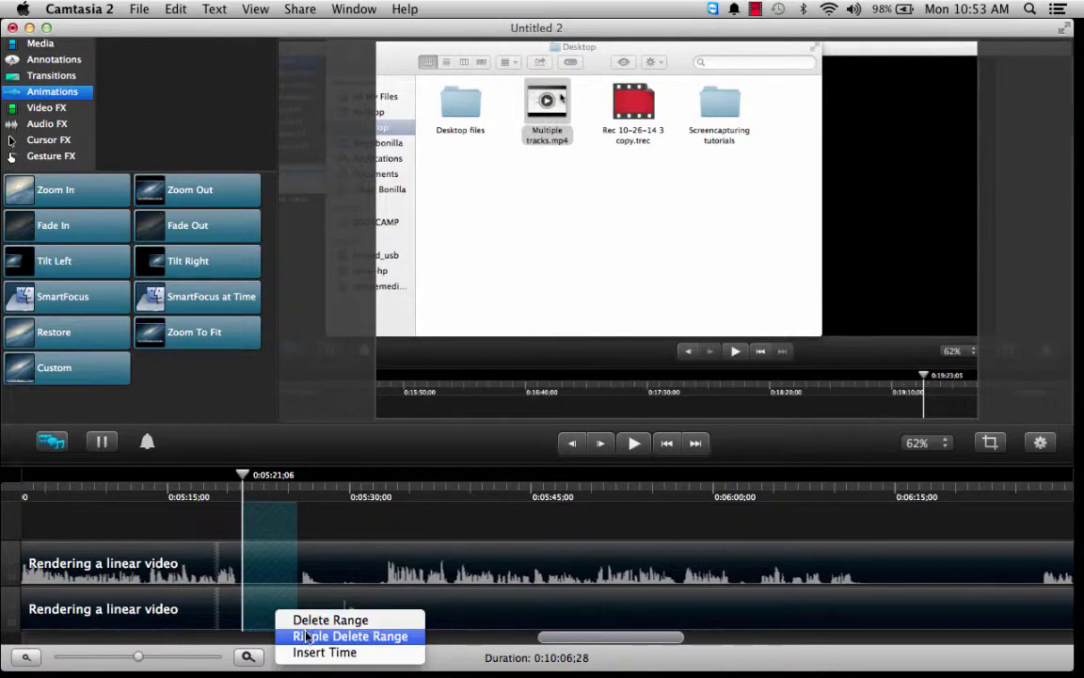
pyautogui.click(307, 634)
# Check the new cut by playing from 0:05:19;05, and place the playhead at 0:05:24;07
pyautogui.click(216, 497)
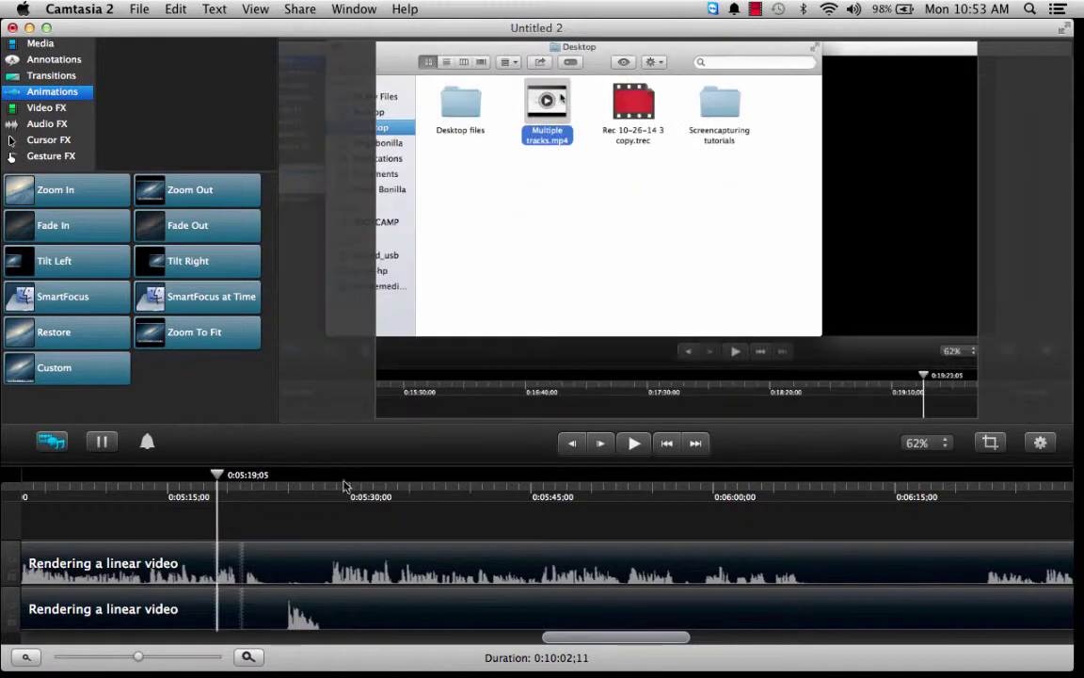
pyautogui.click(634, 444)
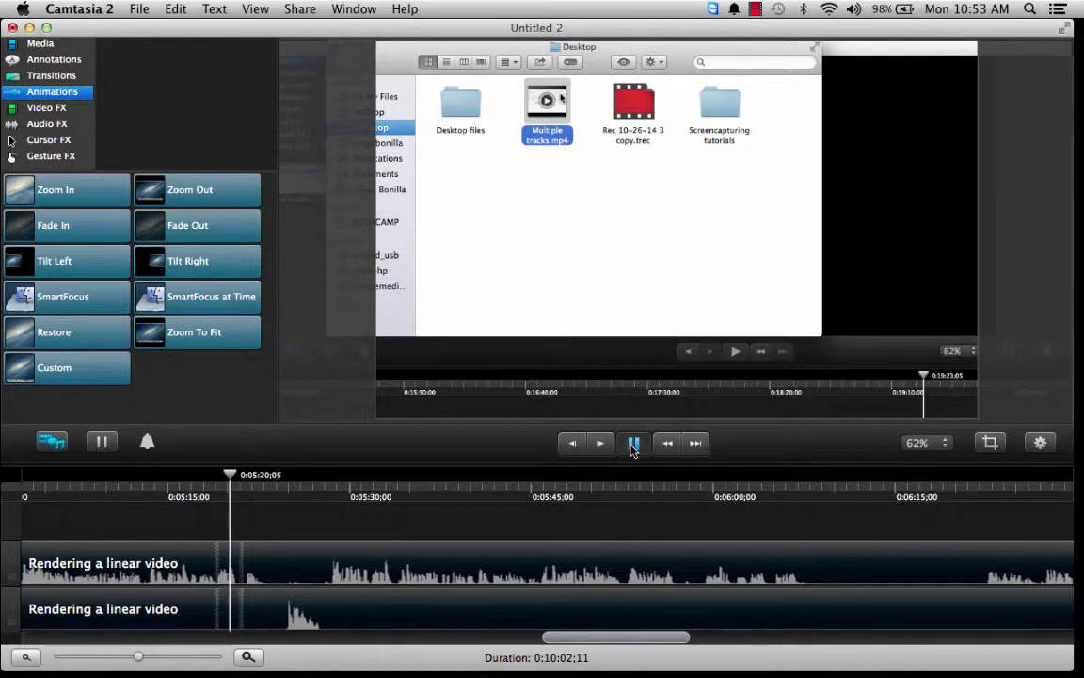
pyautogui.click(633, 444)
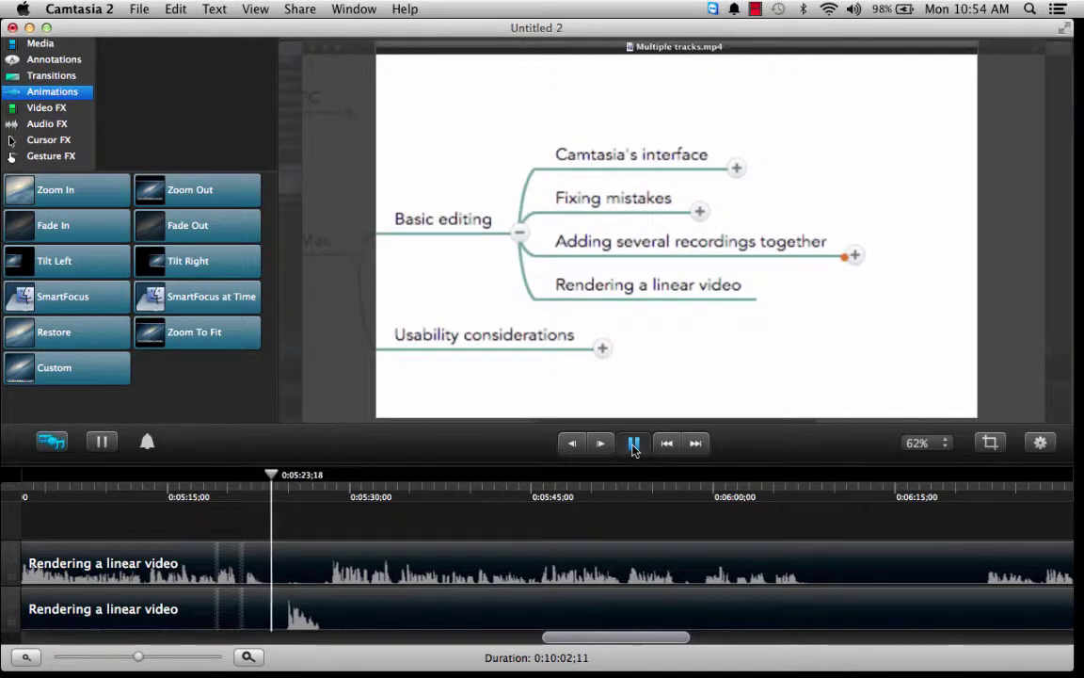
pyautogui.moveTo(275, 481); pyautogui.dragTo(281, 480)
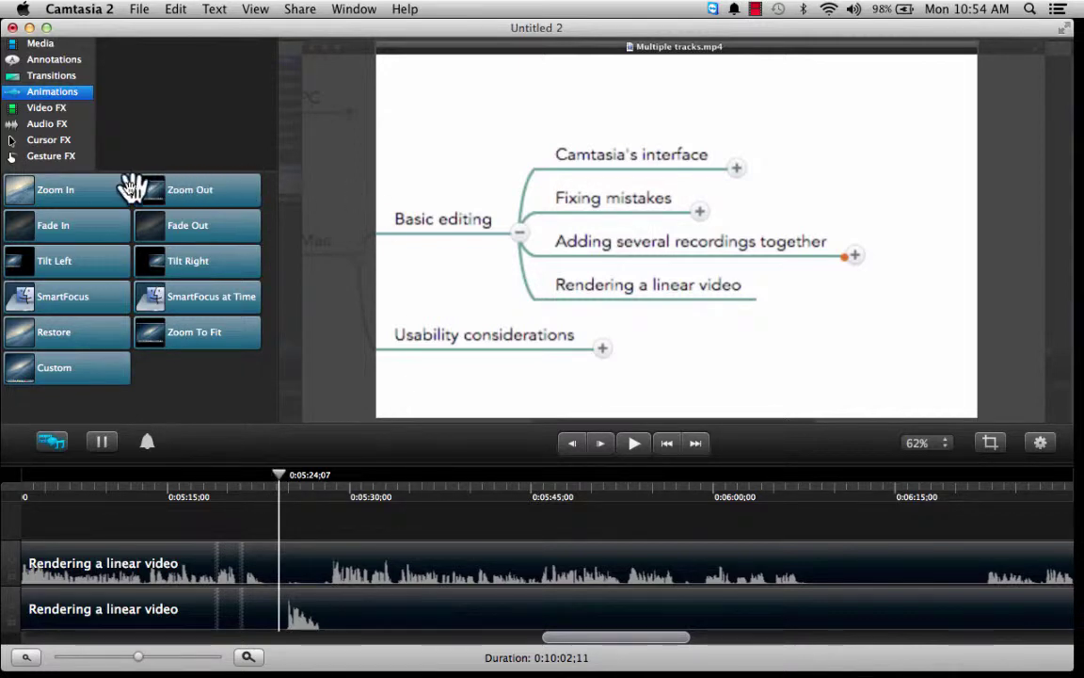
# Add a Zoom In animation to the lower track at 0:05:24;07 and set its scale to 92.64%
pyautogui.moveTo(106, 188)
pyautogui.mouseDown()
pyautogui.moveTo(141, 207)
pyautogui.moveTo(280, 635)
pyautogui.moveTo(278, 623)
pyautogui.mouseUp()
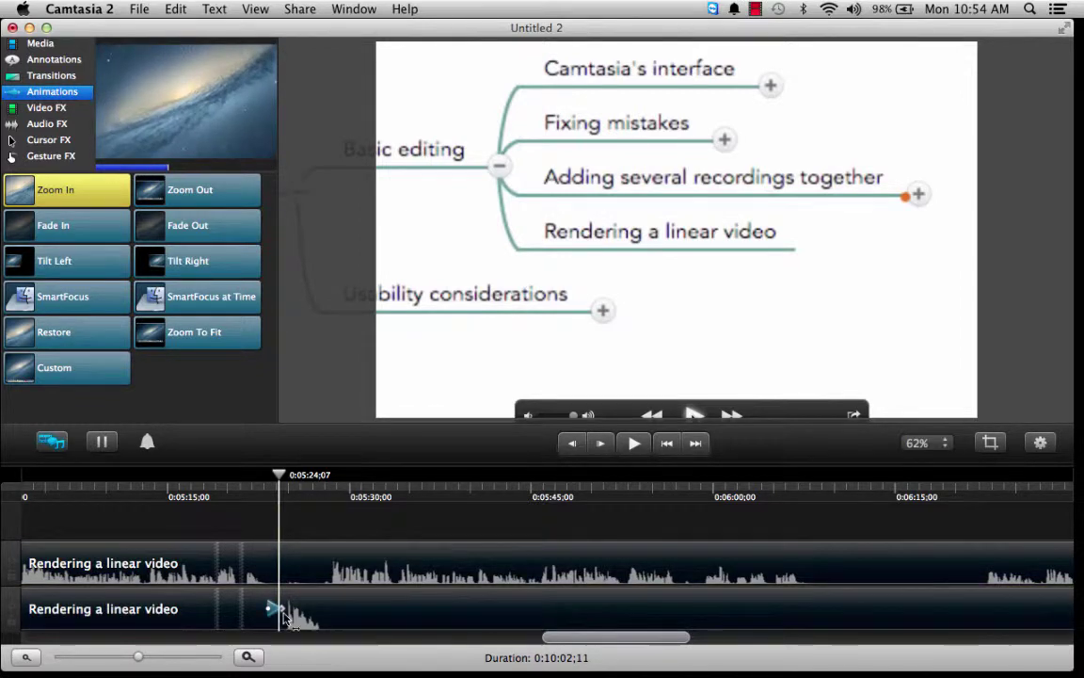
pyautogui.click(276, 610)
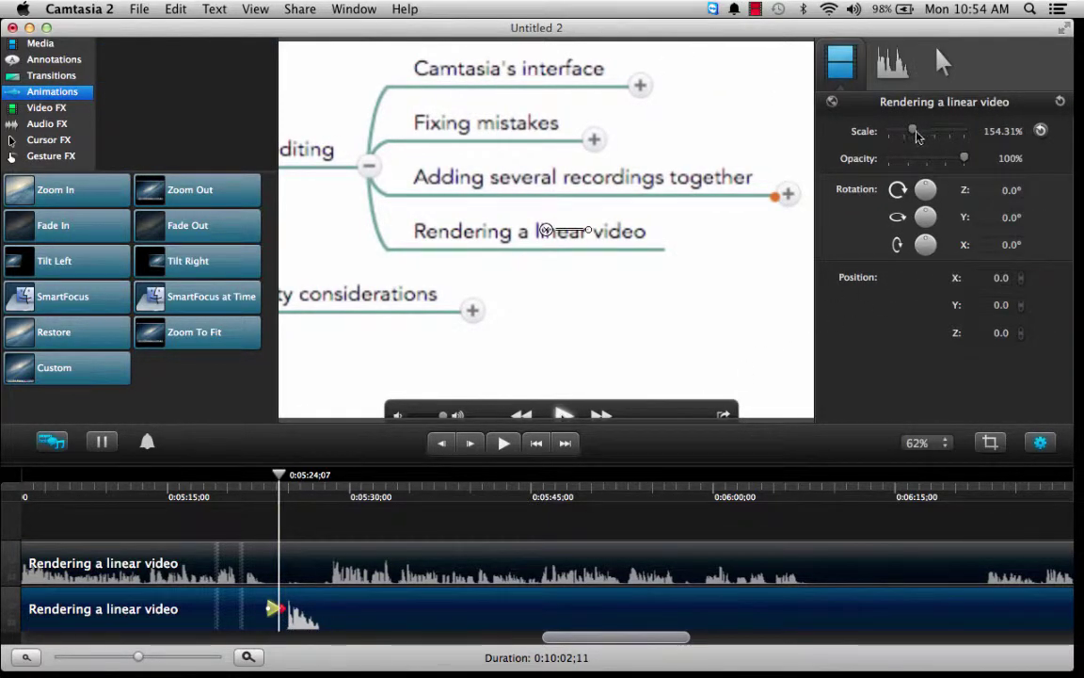
pyautogui.moveTo(912, 130); pyautogui.dragTo(903, 135)
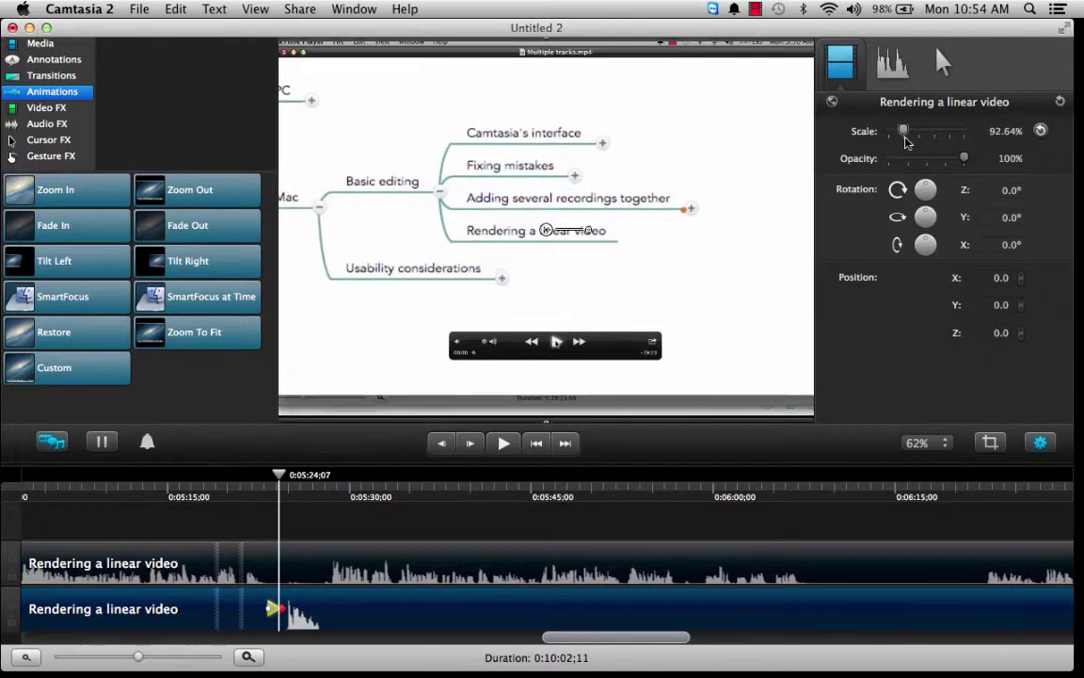
pyautogui.click(1041, 441)
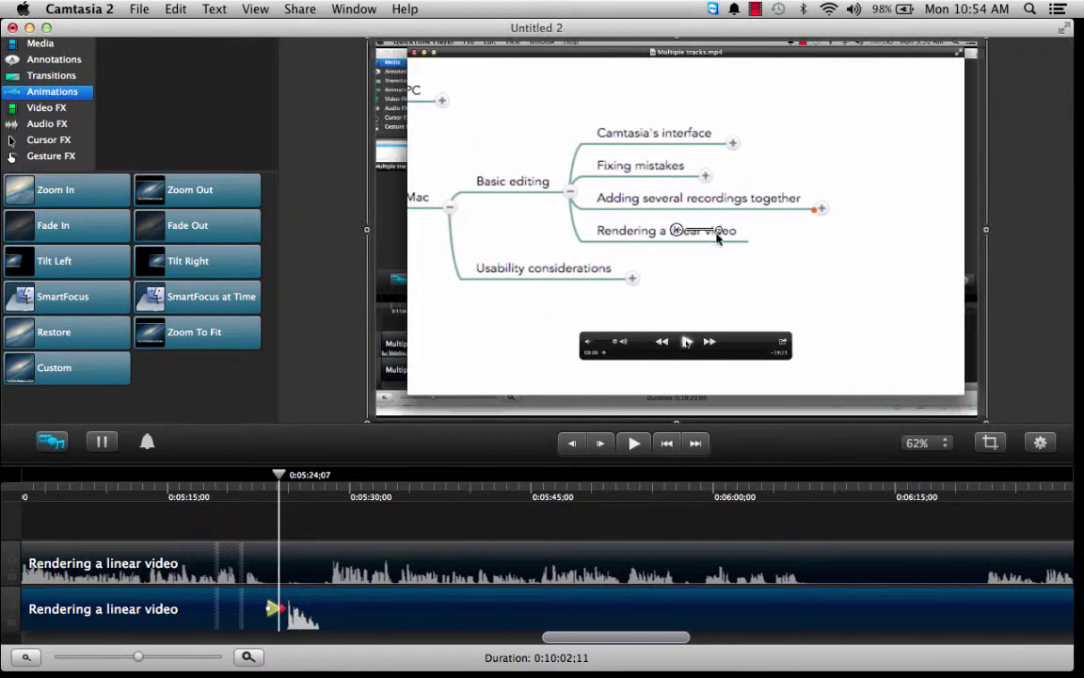
pyautogui.moveTo(723, 235); pyautogui.dragTo(732, 246)
# Play on past the zoom animation and place the playhead at 0:05:38;08
pyautogui.click(635, 444)
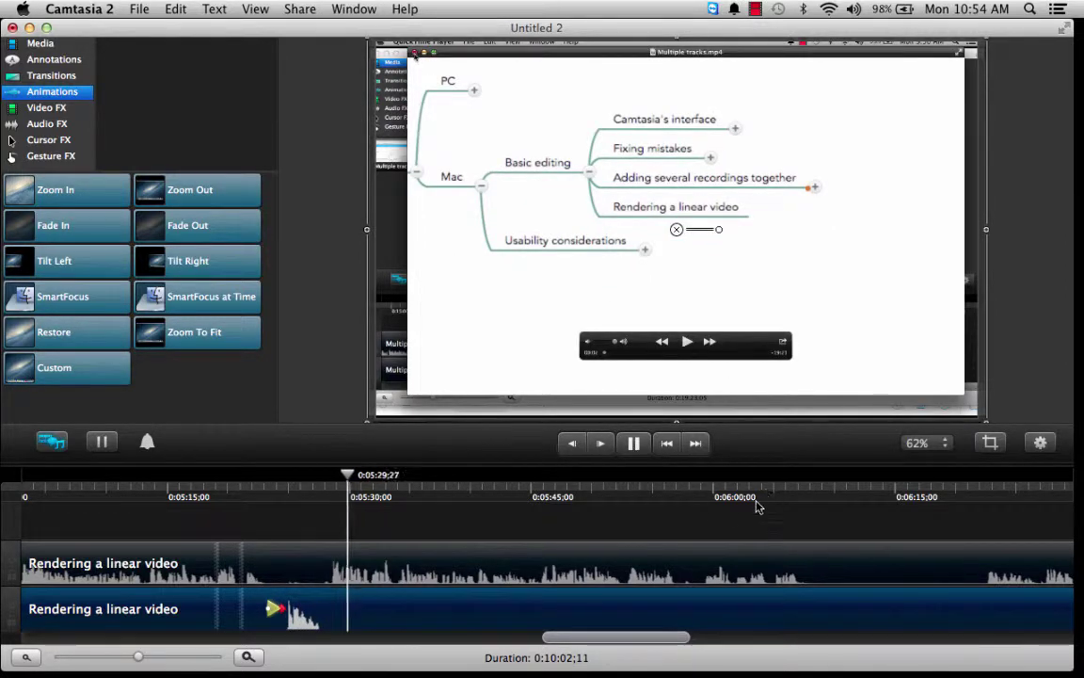
pyautogui.click(660, 500)
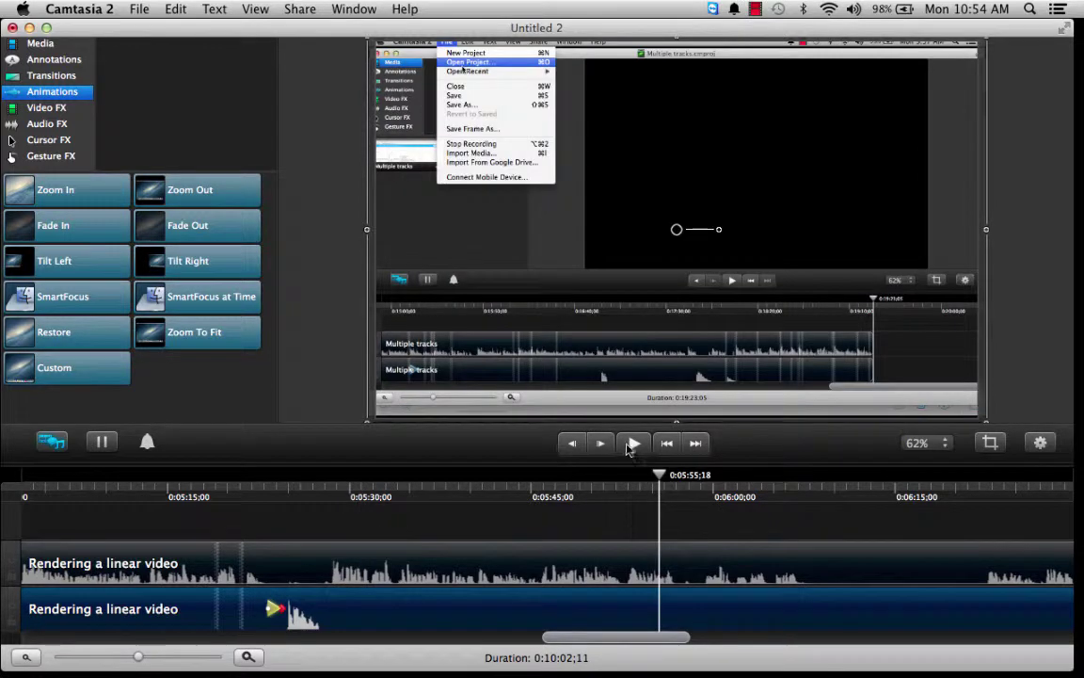
pyautogui.click(632, 444)
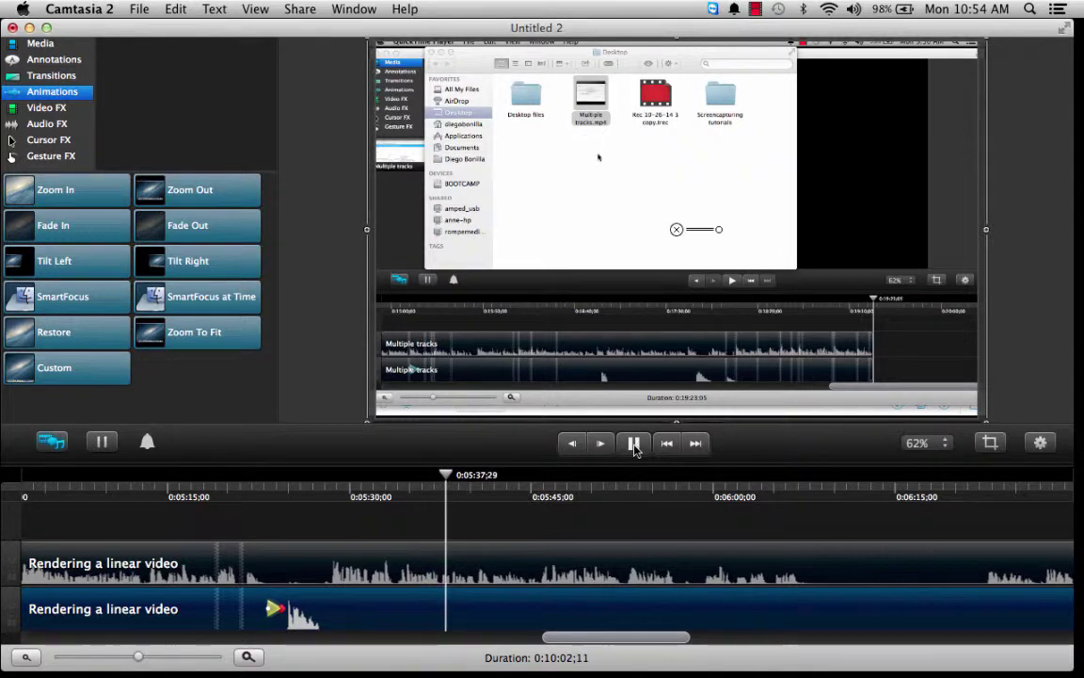
pyautogui.click(450, 499)
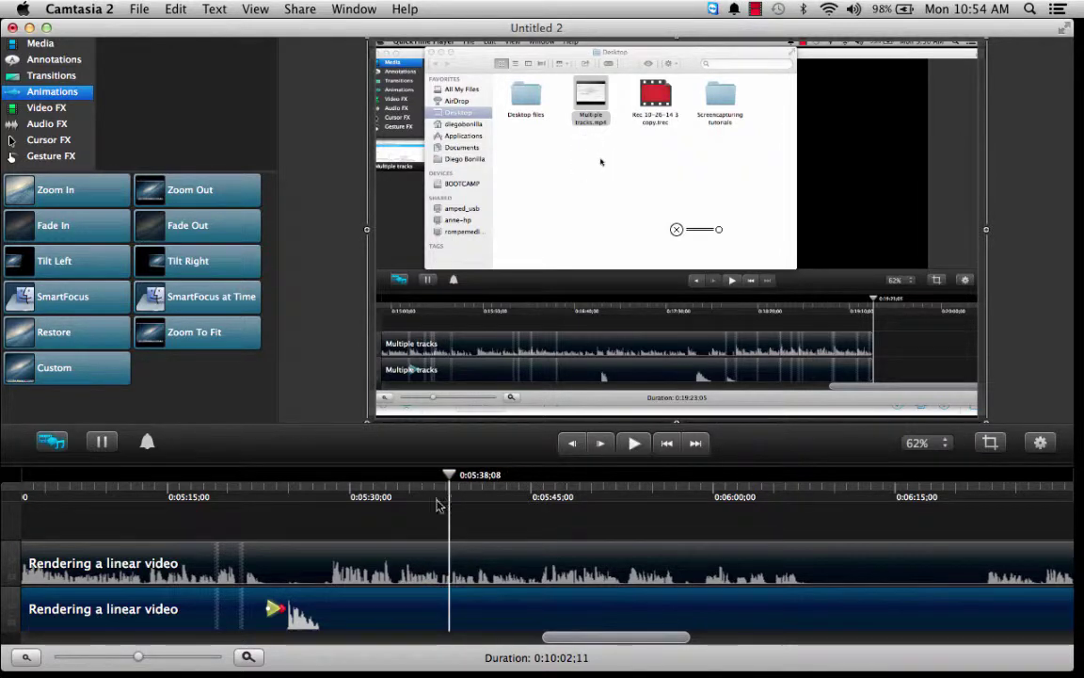
# Play from 0:05:36;18 and ripple delete the section from about 0:05:37;14 to 0:05:38;17 on both tracks
pyautogui.click(248, 657)
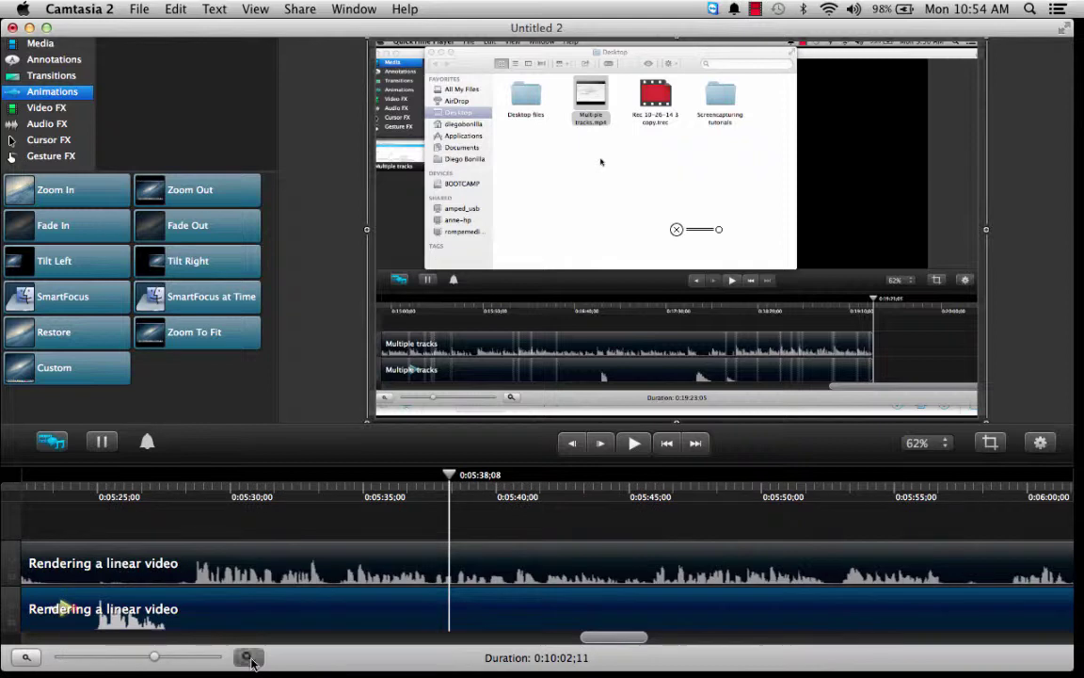
pyautogui.click(382, 499)
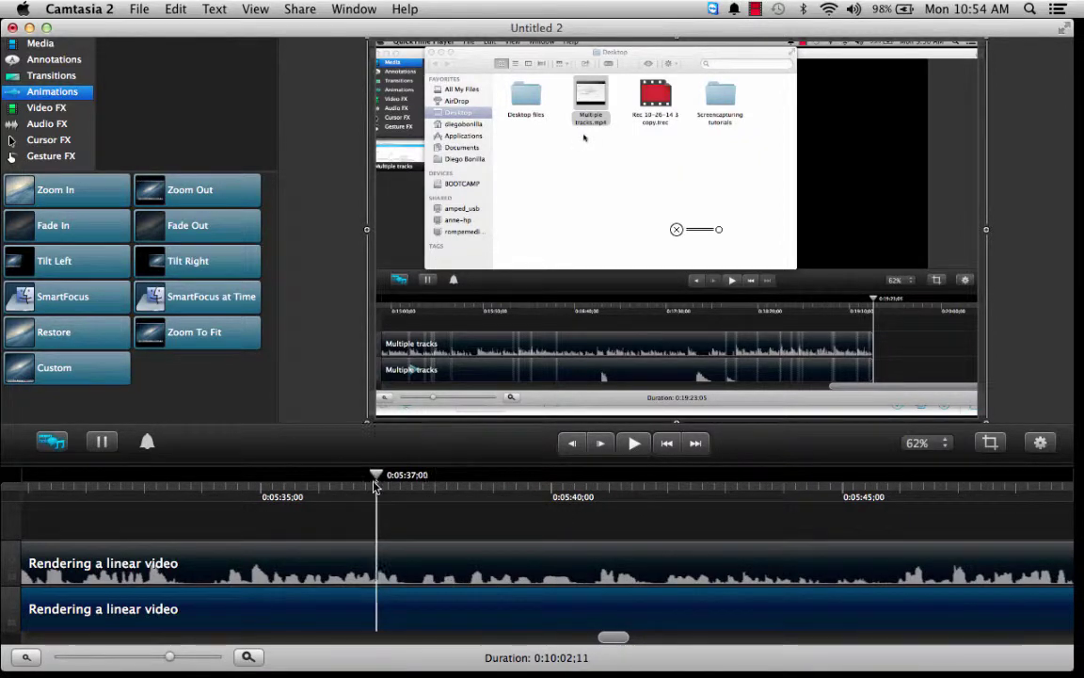
pyautogui.moveTo(374, 486); pyautogui.dragTo(354, 488)
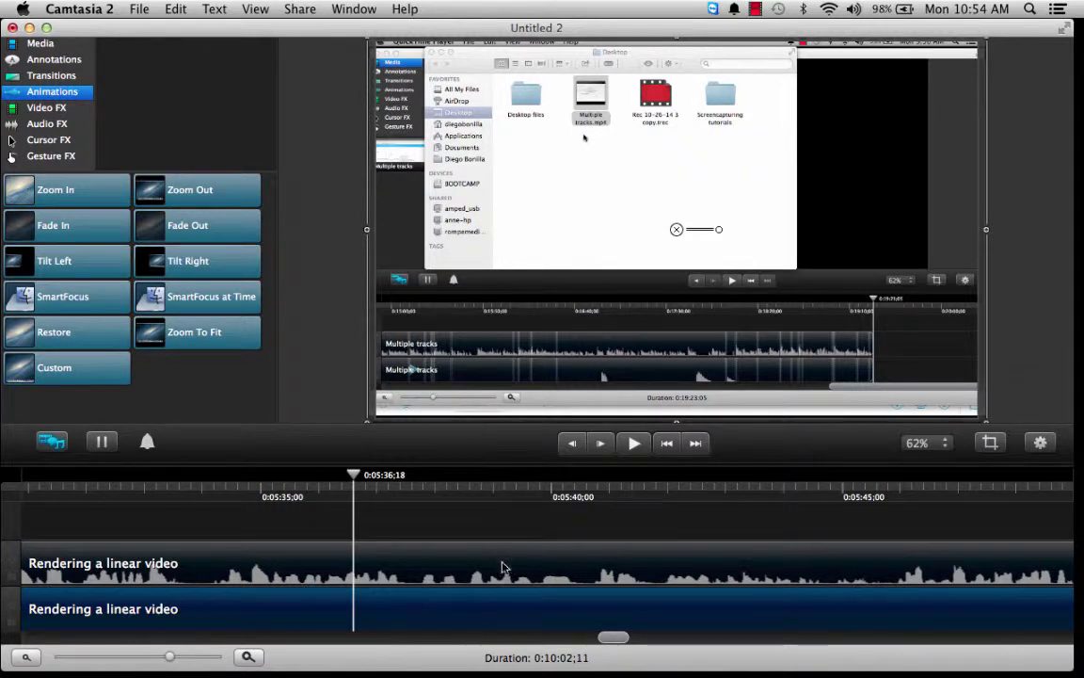
pyautogui.click(634, 444)
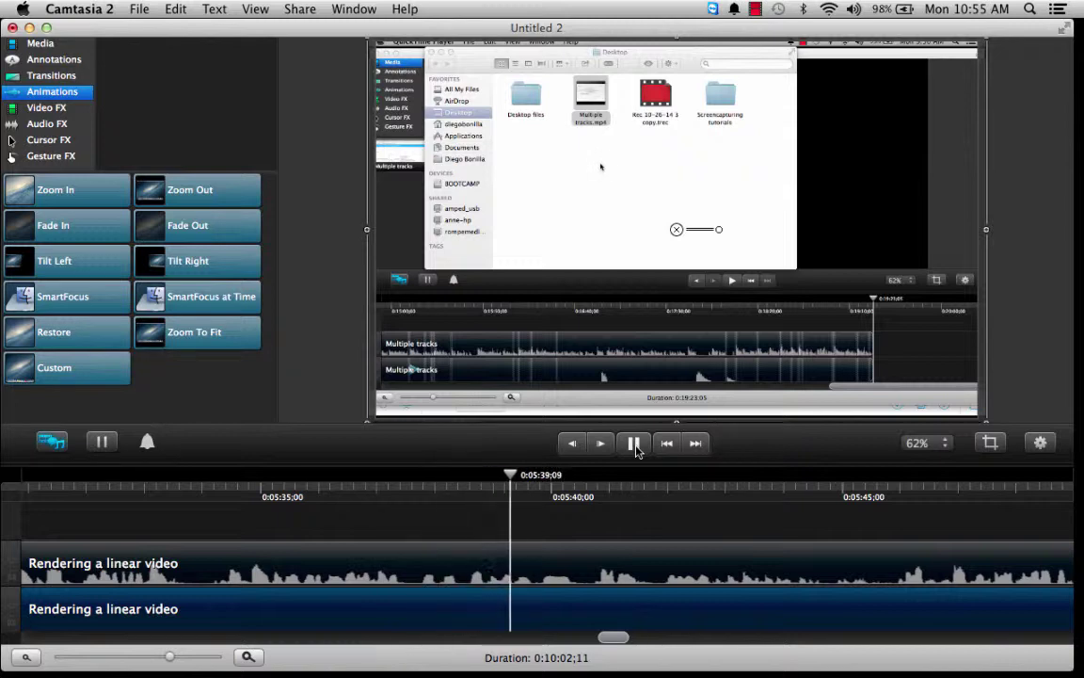
pyautogui.click(633, 446)
pyautogui.click(402, 495)
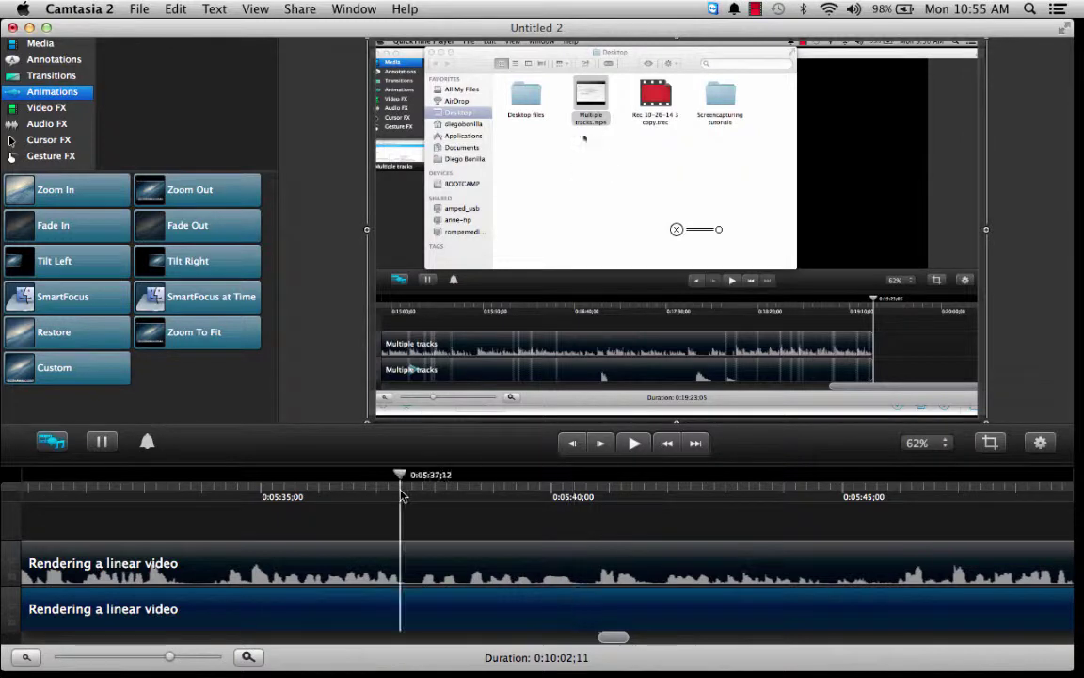
pyautogui.moveTo(402, 477); pyautogui.dragTo(468, 489)
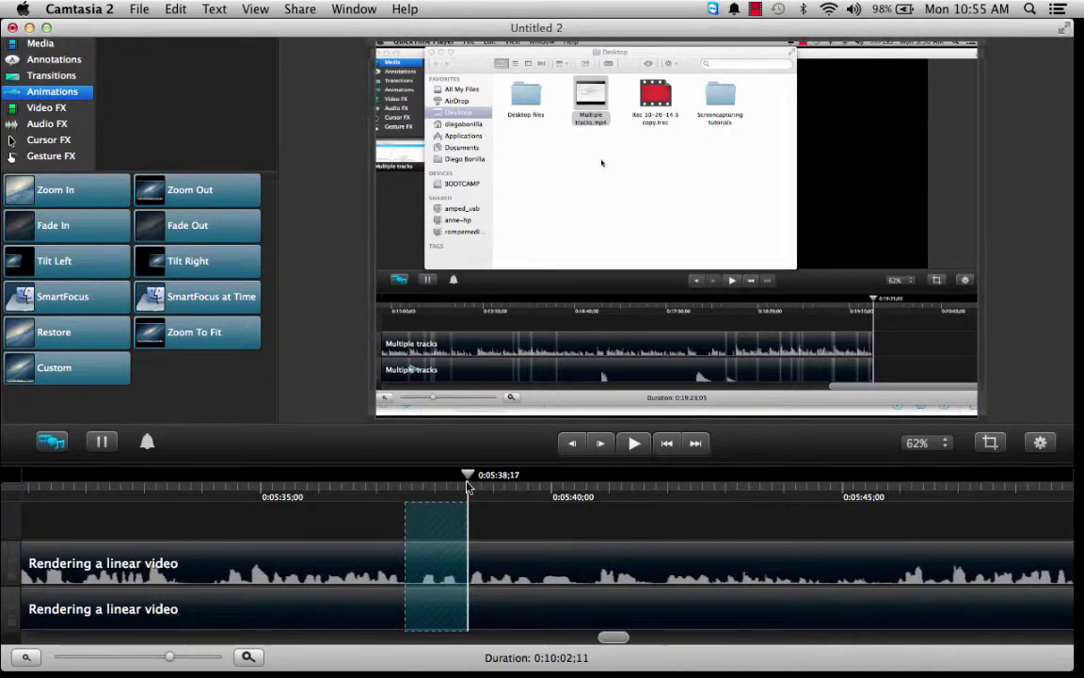
pyautogui.rightClick(453, 605)
pyautogui.click(475, 627)
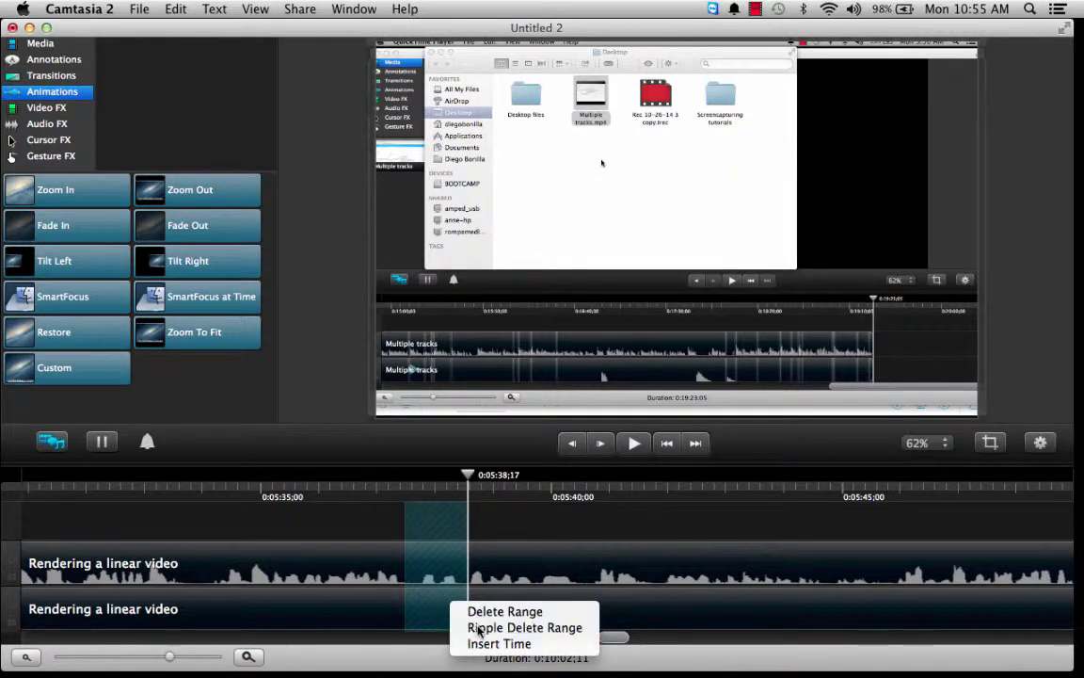
# Play across the new cut and ripple delete the short gap from 0:05:39;12 to 0:05:39;20 on both tracks
pyautogui.click(343, 494)
pyautogui.click(634, 444)
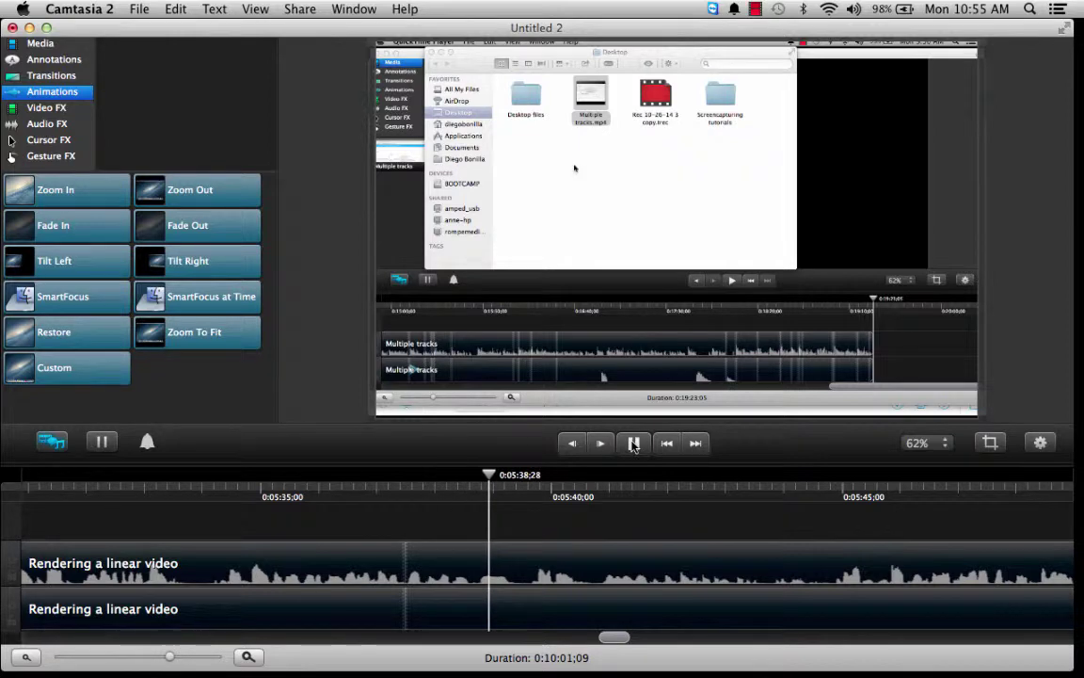
pyautogui.press('space')
pyautogui.click(518, 478)
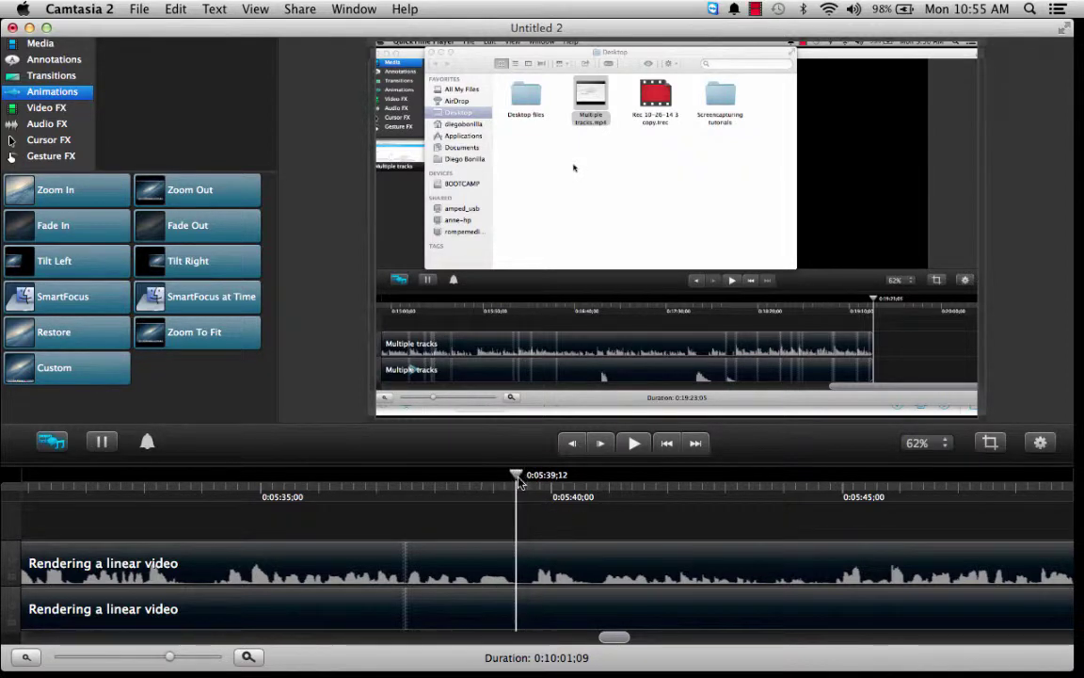
pyautogui.moveTo(521, 480); pyautogui.dragTo(533, 480)
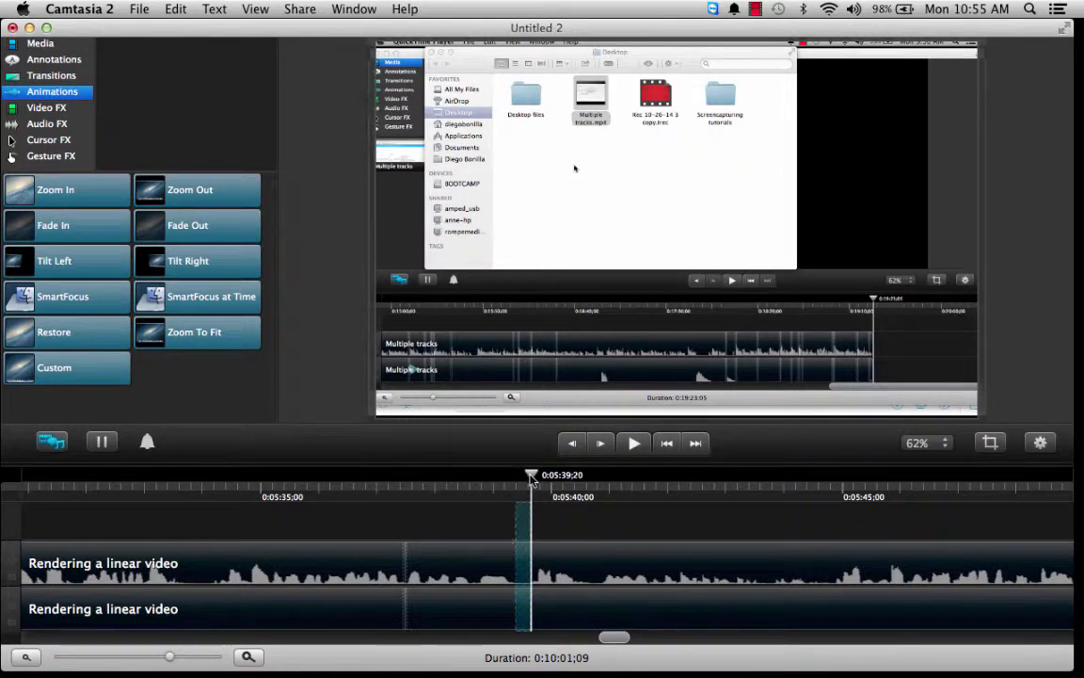
pyautogui.rightClick(529, 618)
pyautogui.click(588, 636)
# Play on from 0:05:38;15 and ripple delete the pause from about 0:05:55;21 to 0:05:57;26 on both tracks
pyautogui.click(464, 489)
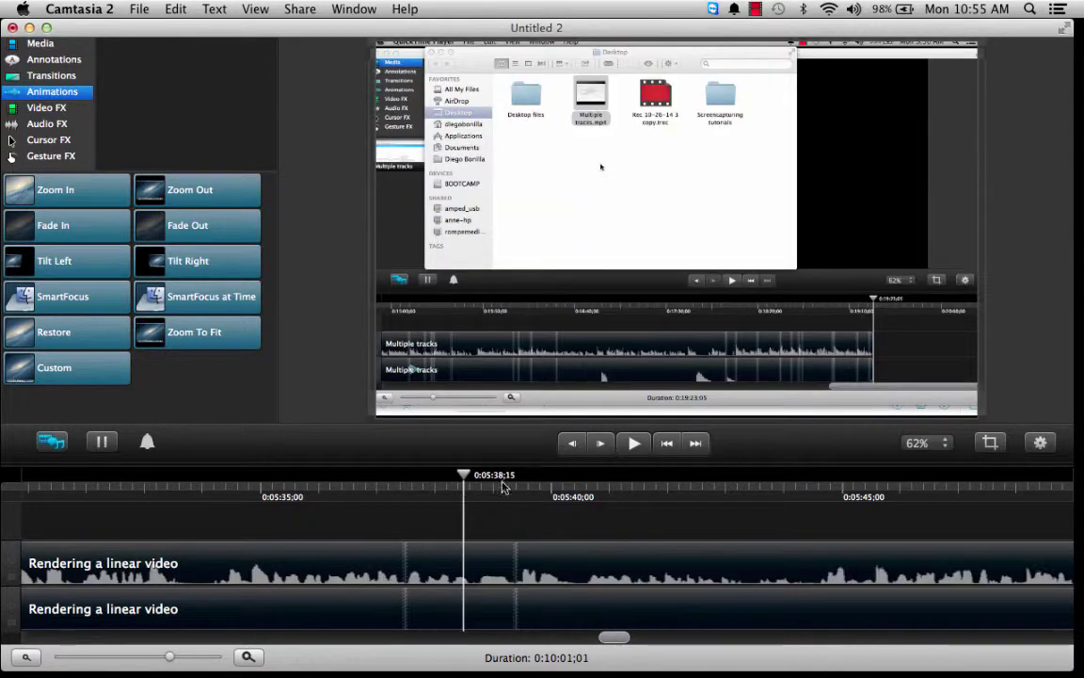
pyautogui.click(633, 444)
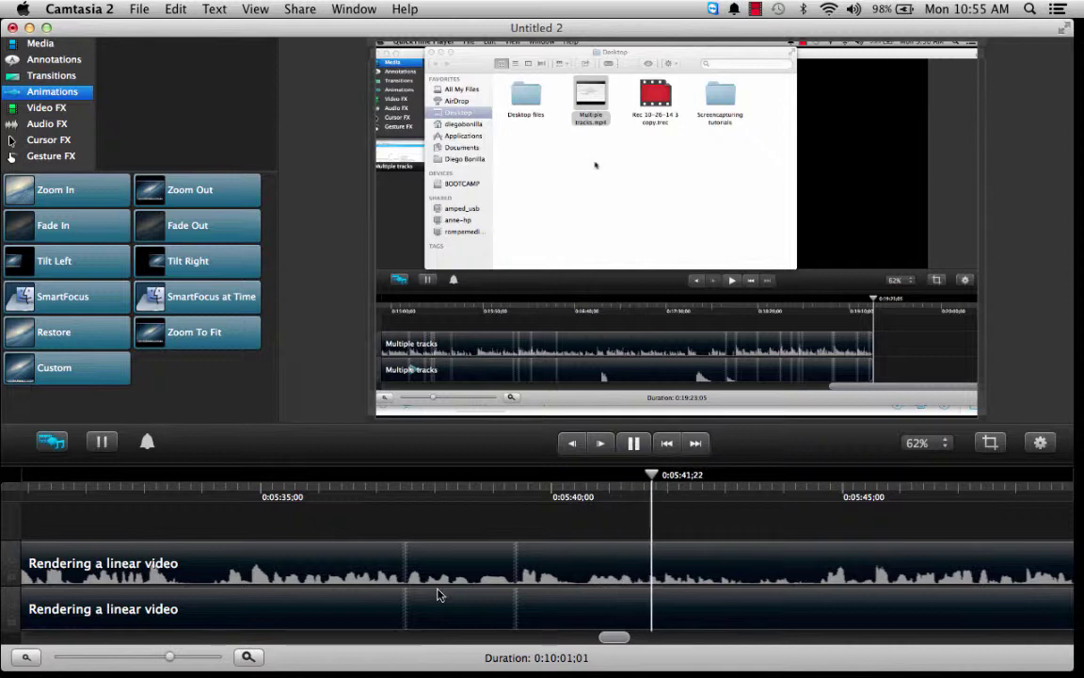
pyautogui.moveTo(621, 639); pyautogui.dragTo(633, 643)
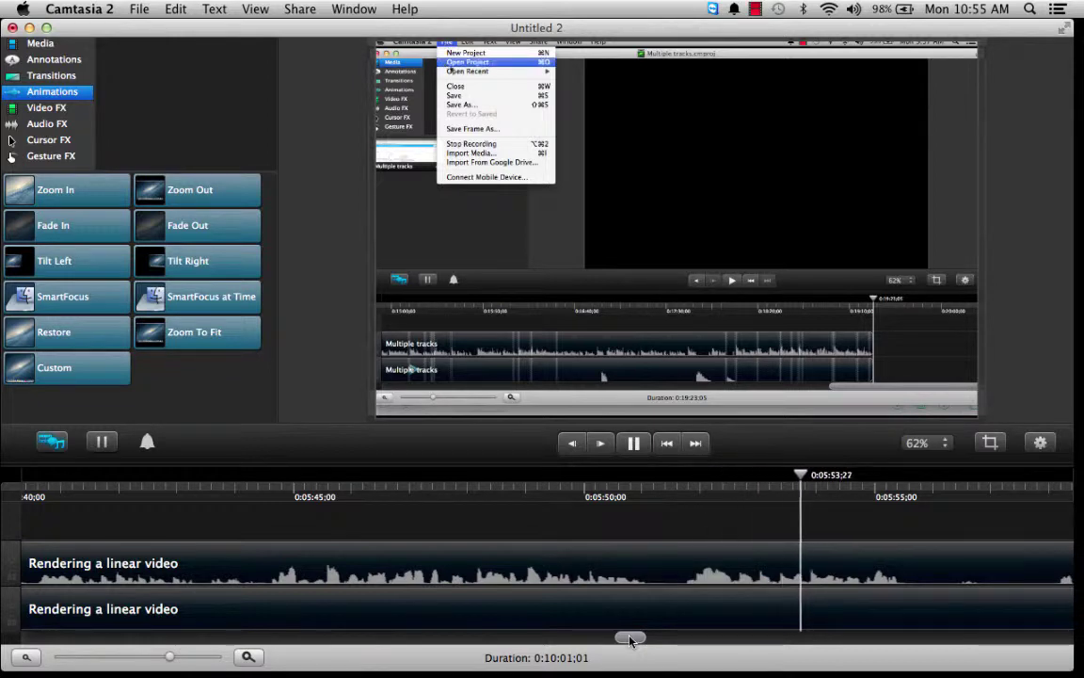
pyautogui.moveTo(631, 639); pyautogui.dragTo(646, 640)
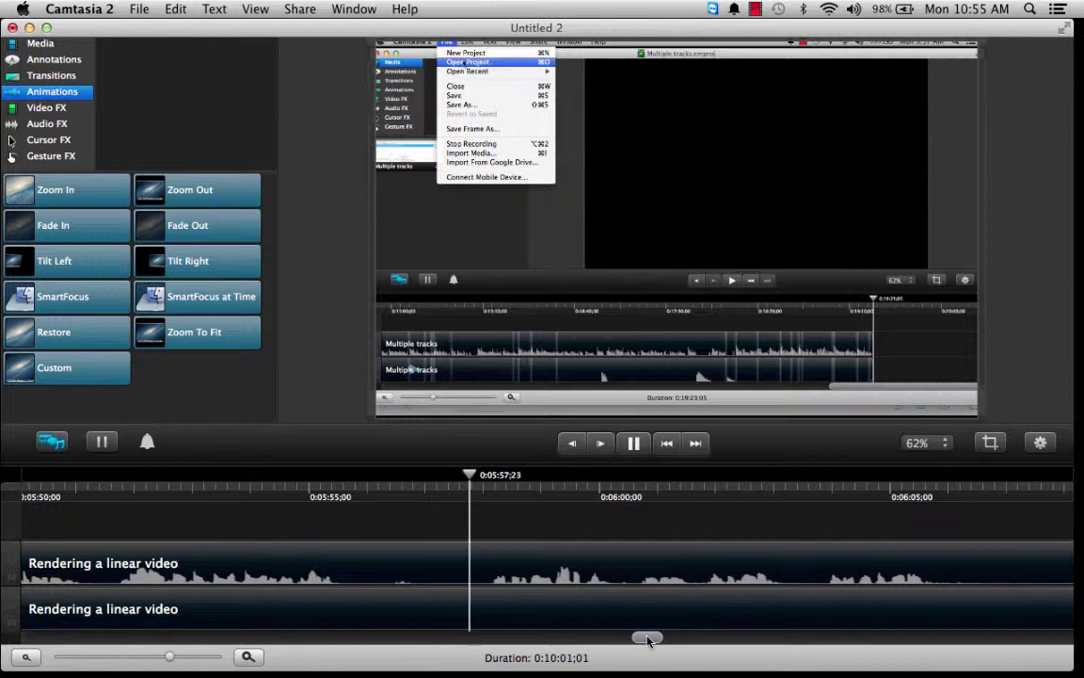
pyautogui.click(632, 444)
pyautogui.click(347, 499)
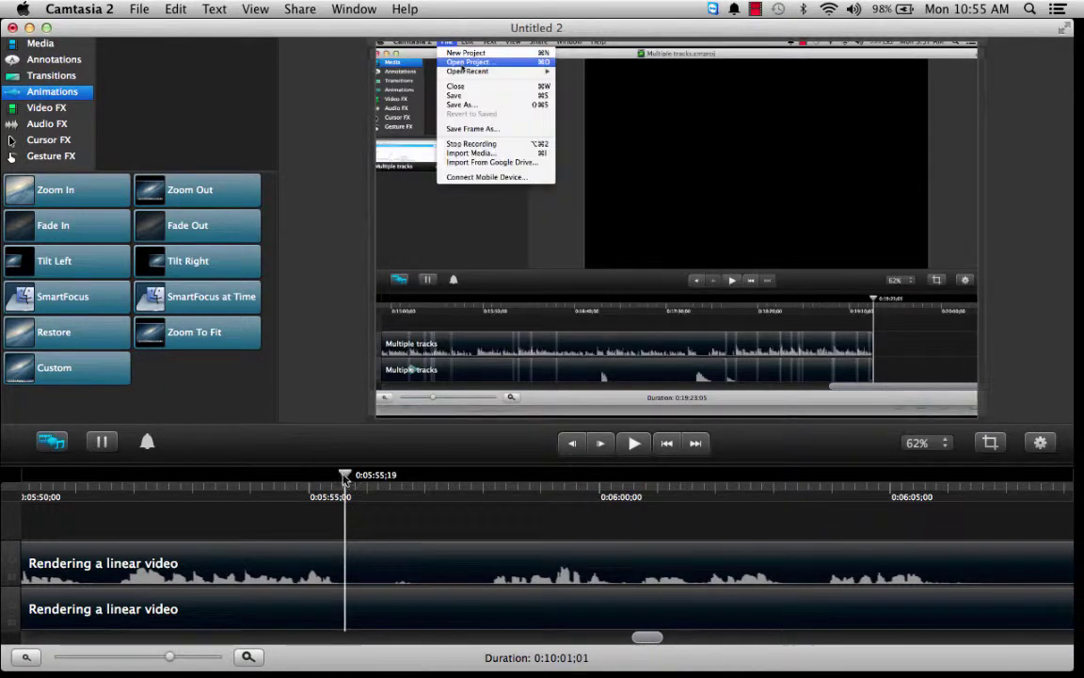
pyautogui.moveTo(359, 478); pyautogui.dragTo(477, 501)
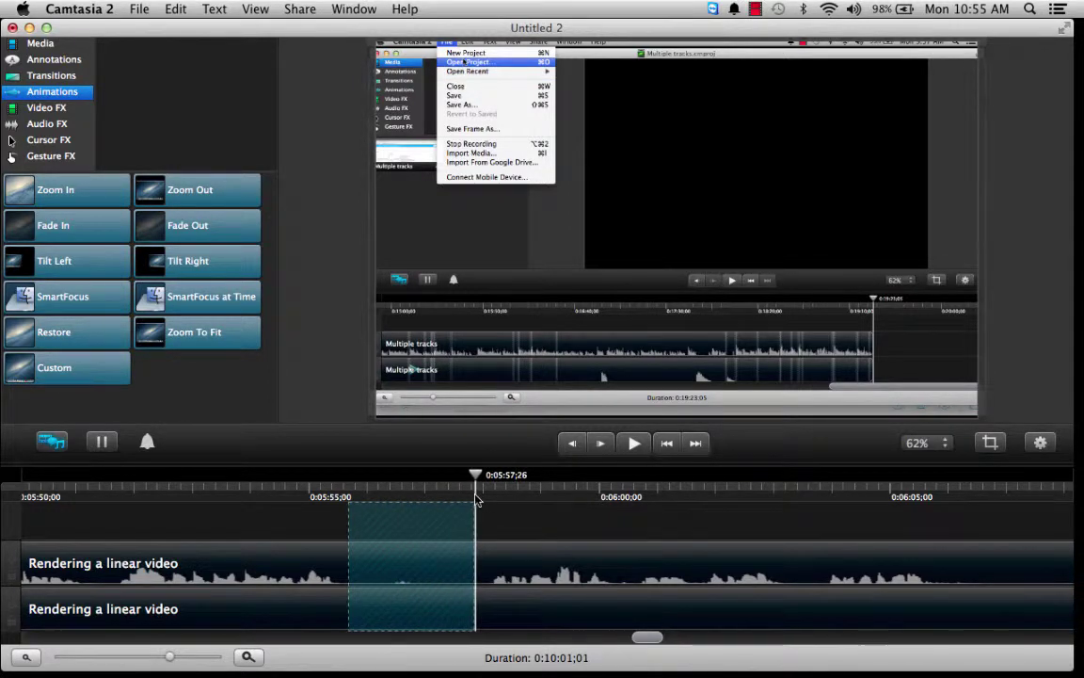
pyautogui.rightClick(450, 631)
pyautogui.click(452, 642)
# Play from 0:05:54;22 and ripple delete the silent file-import section from about 0:06:03;26 to 0:06:17;20 on both tracks
pyautogui.moveTo(267, 494); pyautogui.dragTo(311, 496)
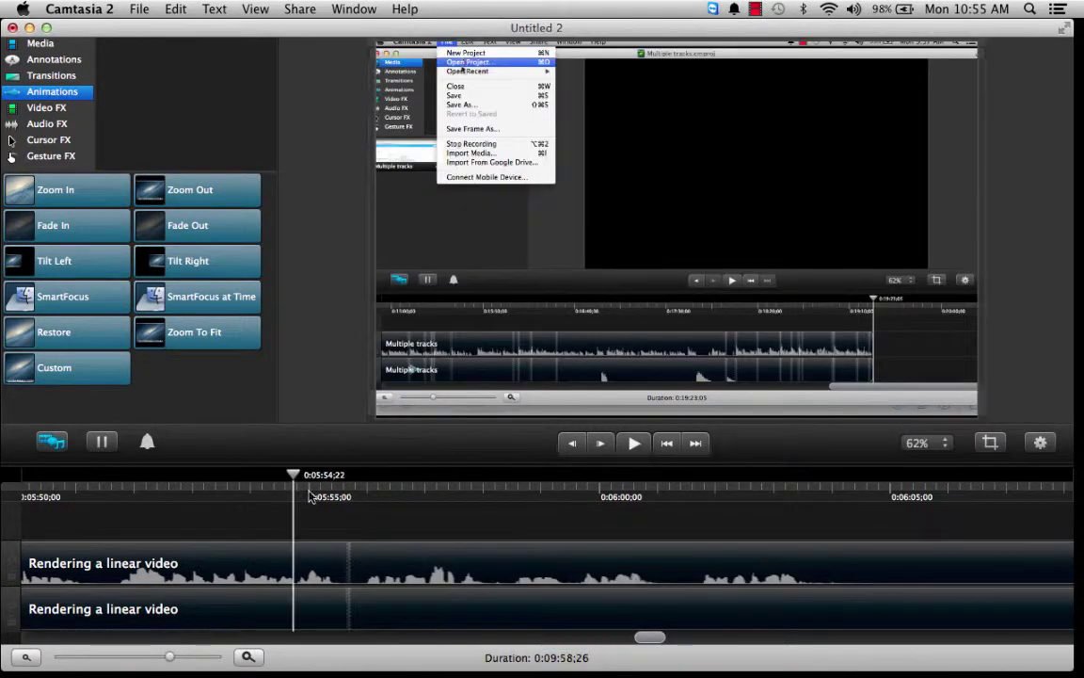
pyautogui.click(634, 443)
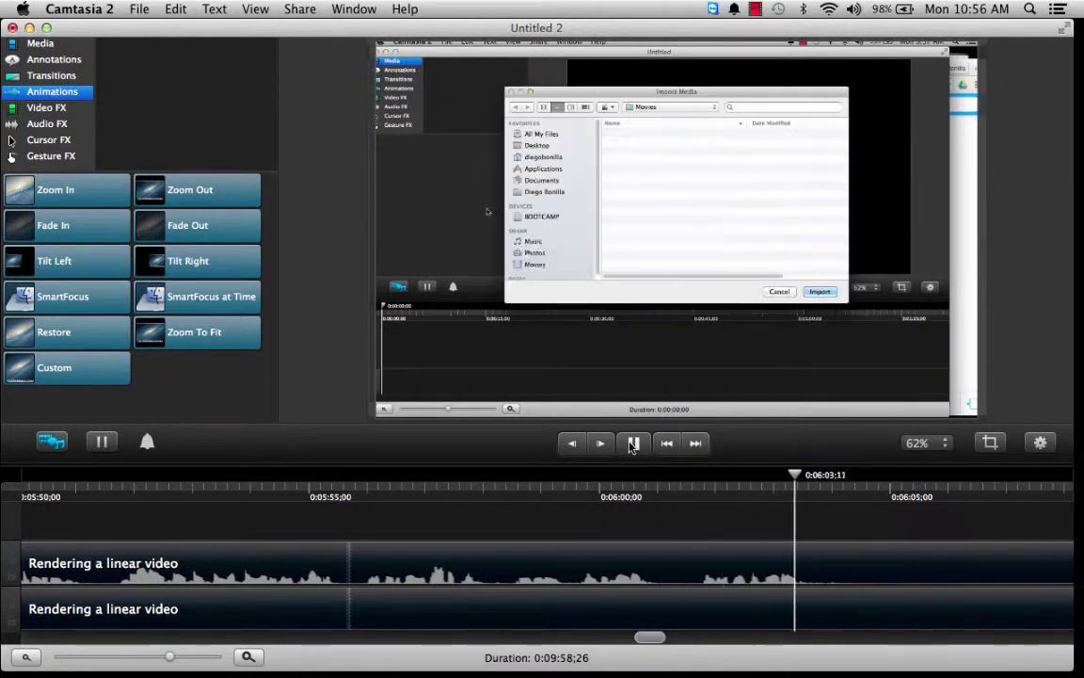
pyautogui.click(635, 444)
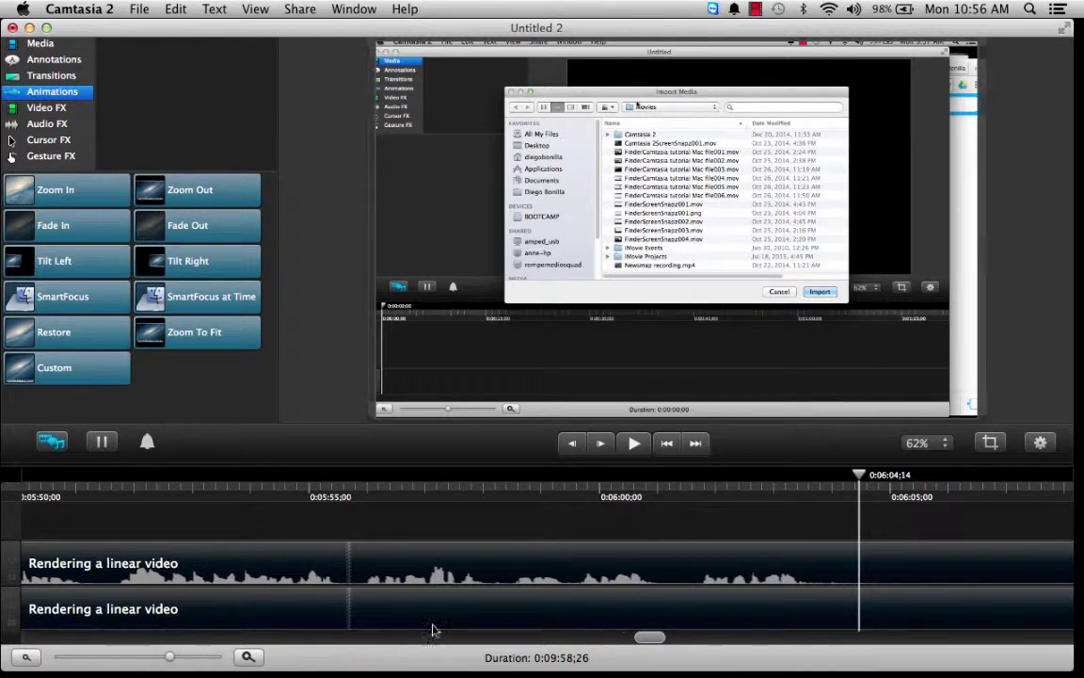
pyautogui.click(23, 663)
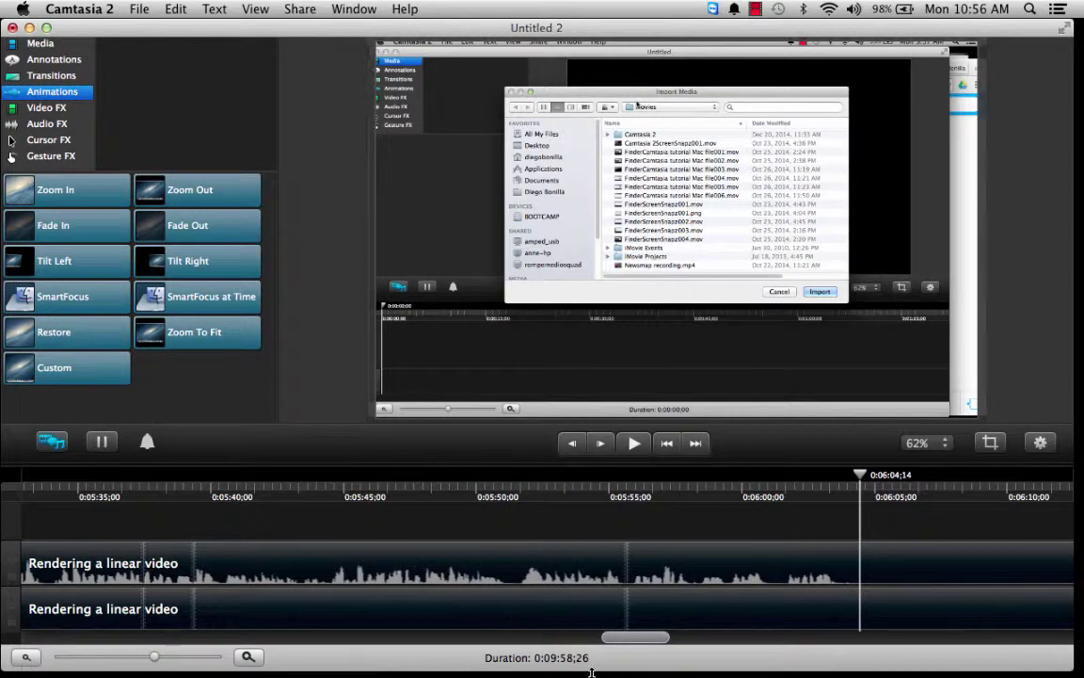
pyautogui.moveTo(633, 645); pyautogui.dragTo(667, 639)
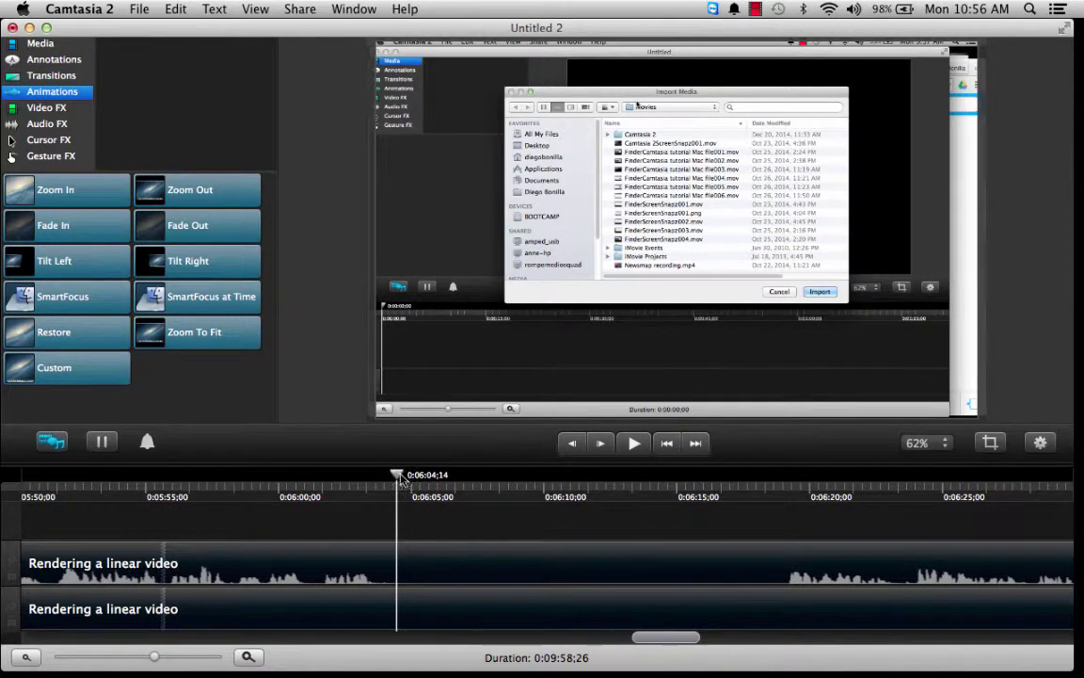
pyautogui.moveTo(402, 480)
pyautogui.mouseDown()
pyautogui.moveTo(387, 482)
pyautogui.moveTo(761, 537)
pyautogui.moveTo(728, 545)
pyautogui.moveTo(758, 542)
pyautogui.moveTo(749, 552)
pyautogui.mouseUp()
pyautogui.rightClick(587, 612)
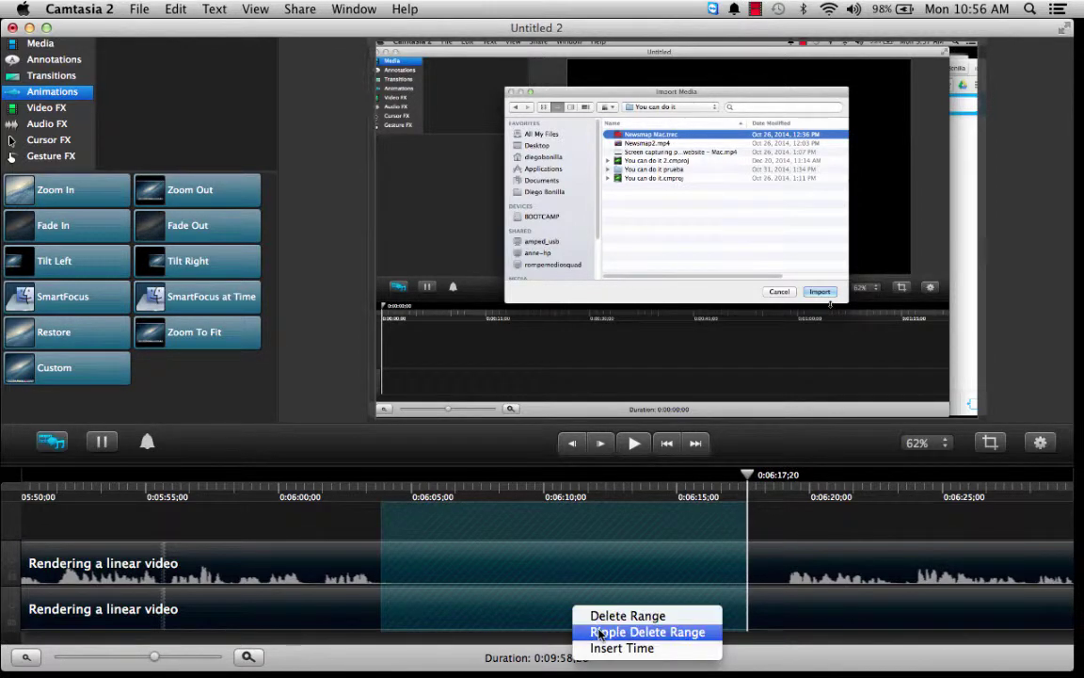
pyautogui.click(603, 633)
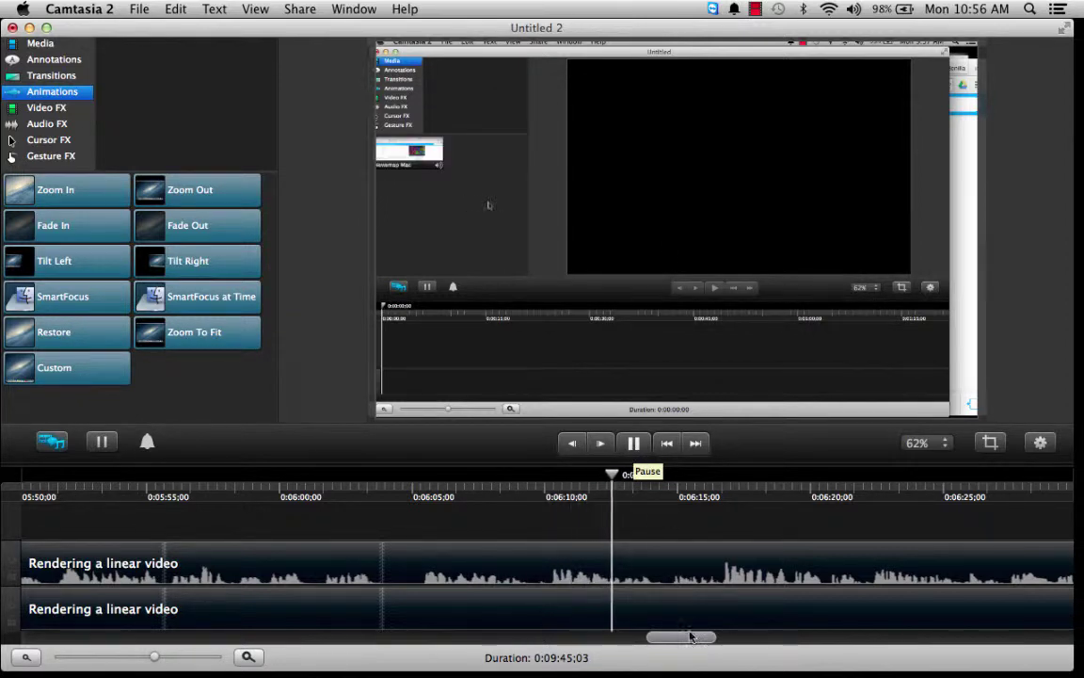
# Play on and ripple delete the pause from about 0:06:39;06 to 0:06:44;22 on both tracks, and review the cut from 0:06:37;20
pyautogui.hscroll(3, 621, 523)
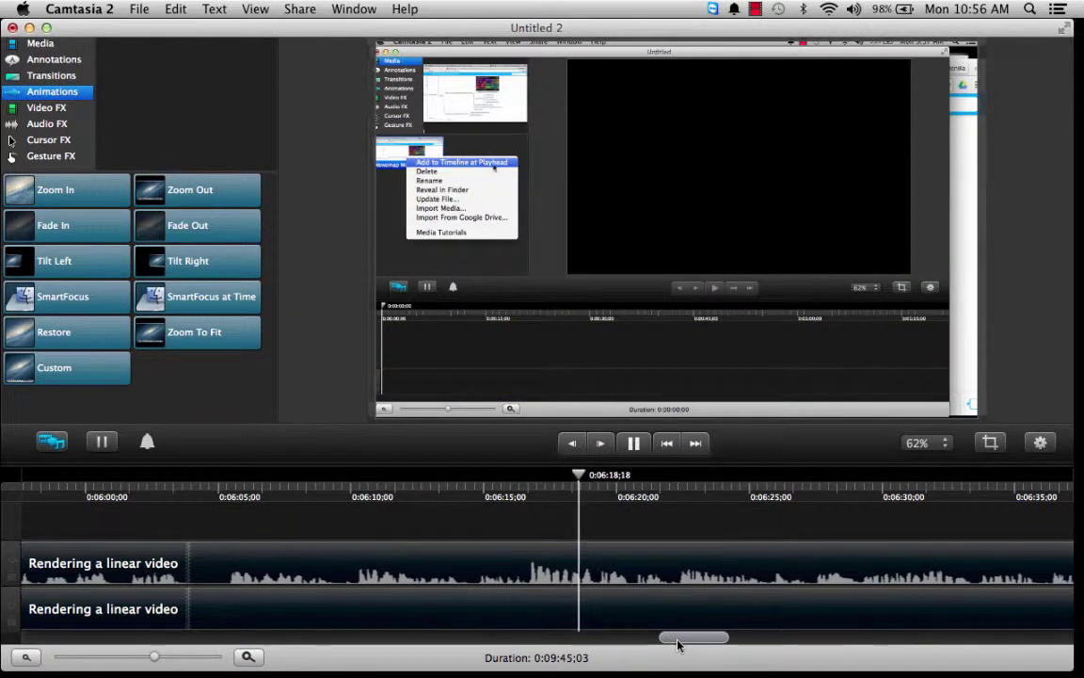
pyautogui.moveTo(678, 644); pyautogui.dragTo(687, 644)
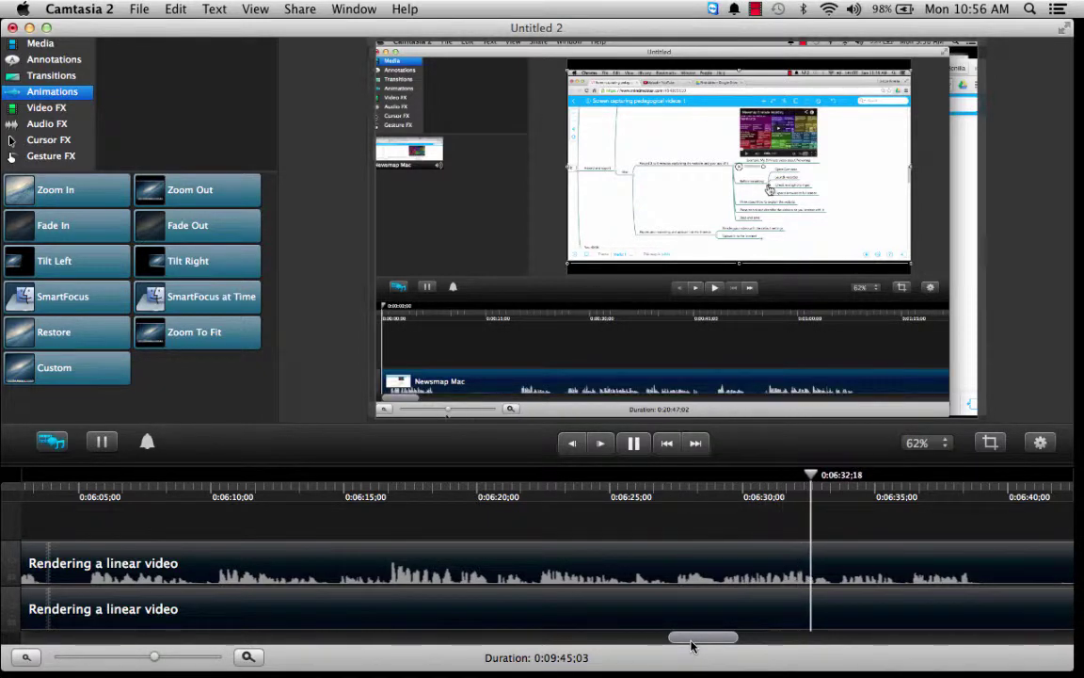
pyautogui.moveTo(692, 646); pyautogui.dragTo(724, 648)
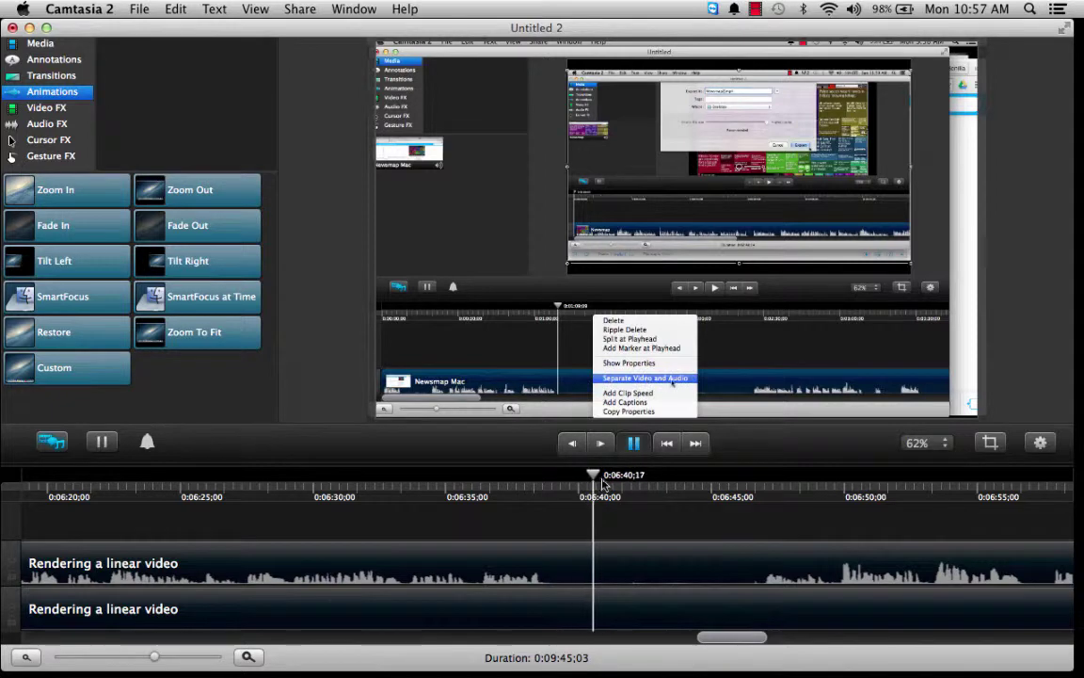
pyautogui.moveTo(602, 484)
pyautogui.mouseDown()
pyautogui.moveTo(558, 489)
pyautogui.moveTo(745, 510)
pyautogui.moveTo(681, 516)
pyautogui.moveTo(704, 515)
pyautogui.mouseUp()
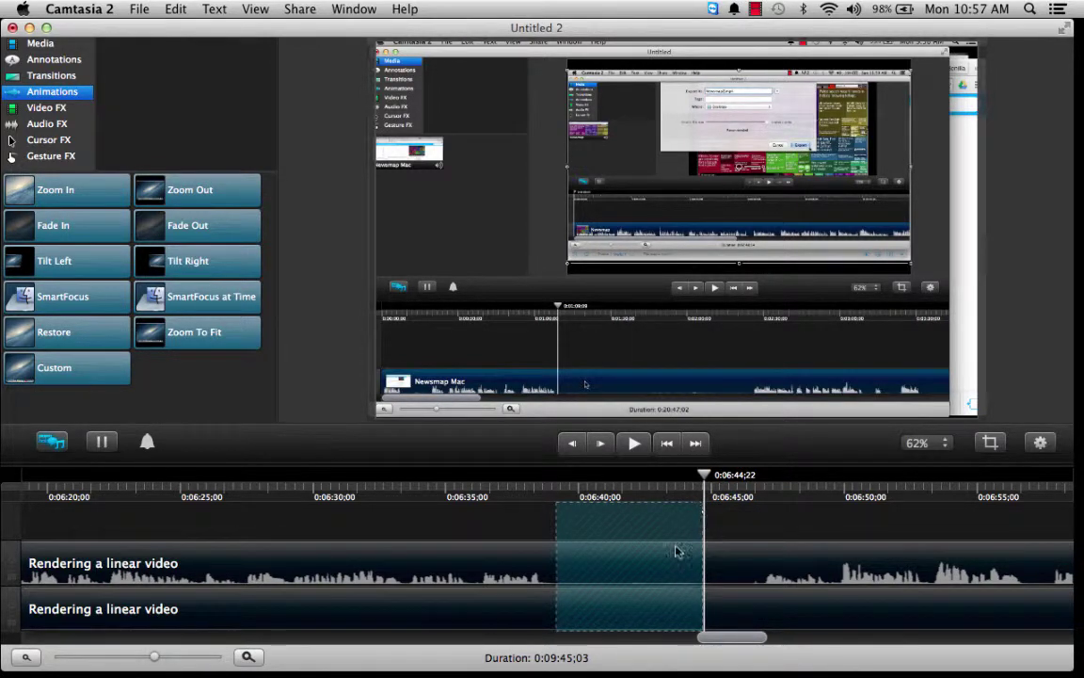
pyautogui.rightClick(656, 607)
pyautogui.click(683, 634)
pyautogui.click(517, 493)
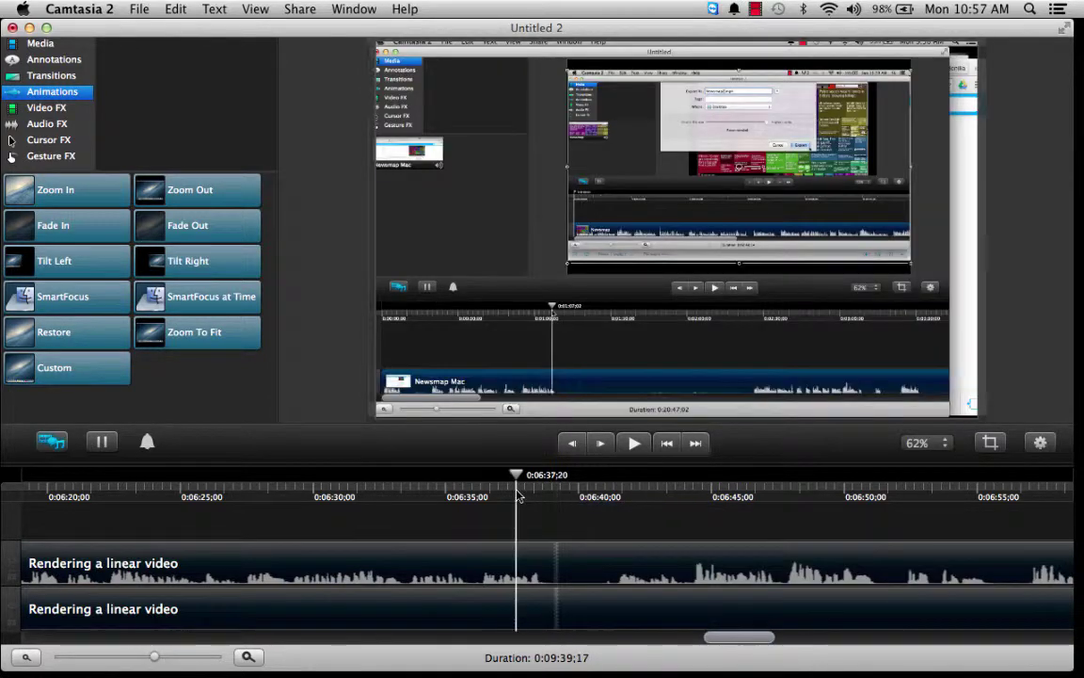
pyautogui.click(633, 444)
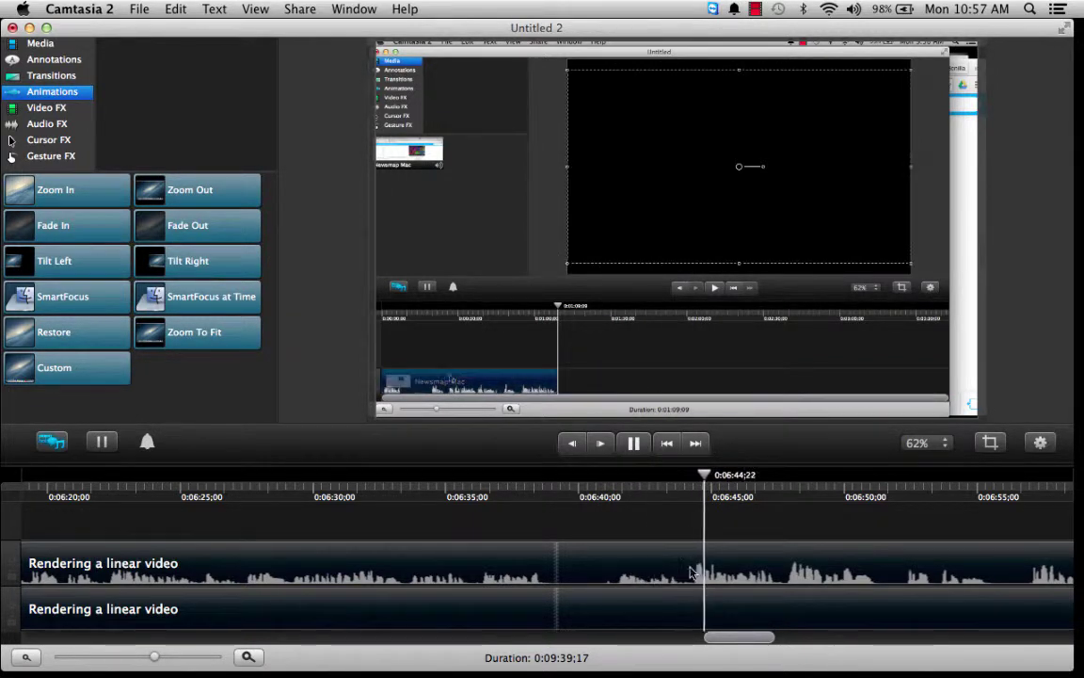
pyautogui.hscroll(5, 721, 633)
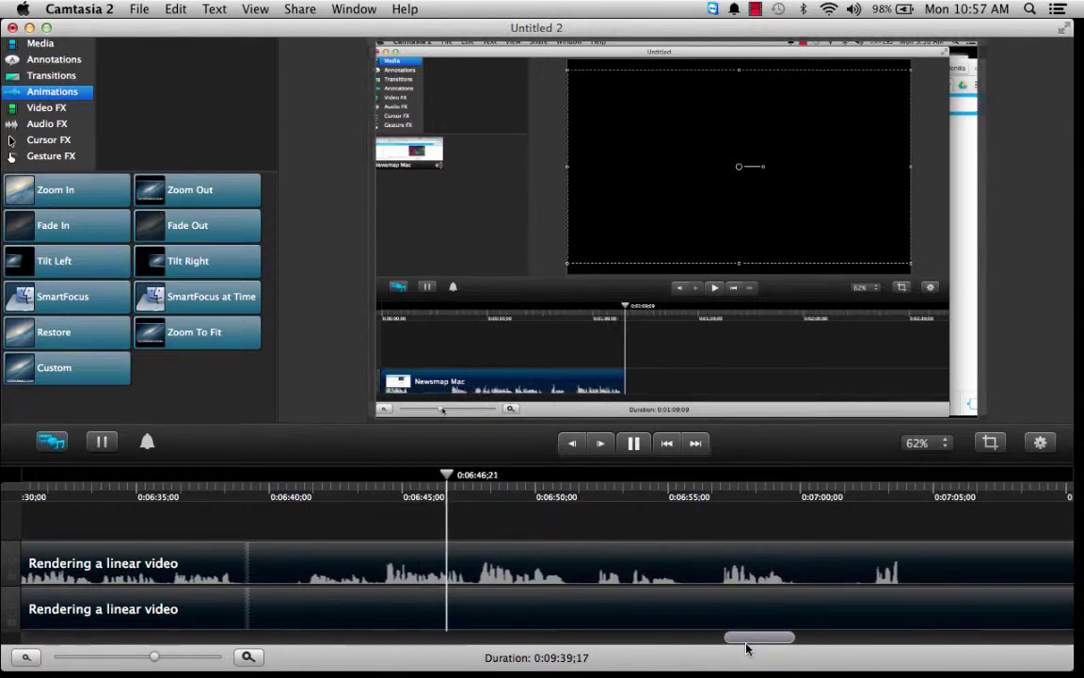
pyautogui.click(633, 444)
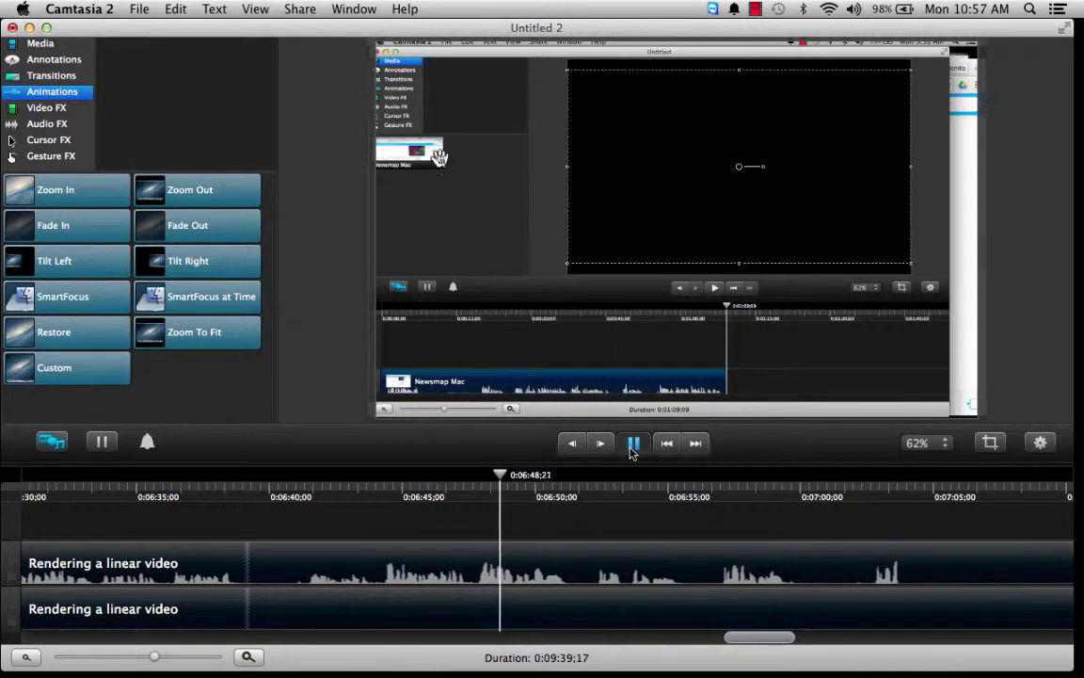
# Start saving the project under a new name and create a "Rendering a linear video" folder inside the Desktop's "Screencapturing tutorials" folder
pyautogui.click(137, 9)
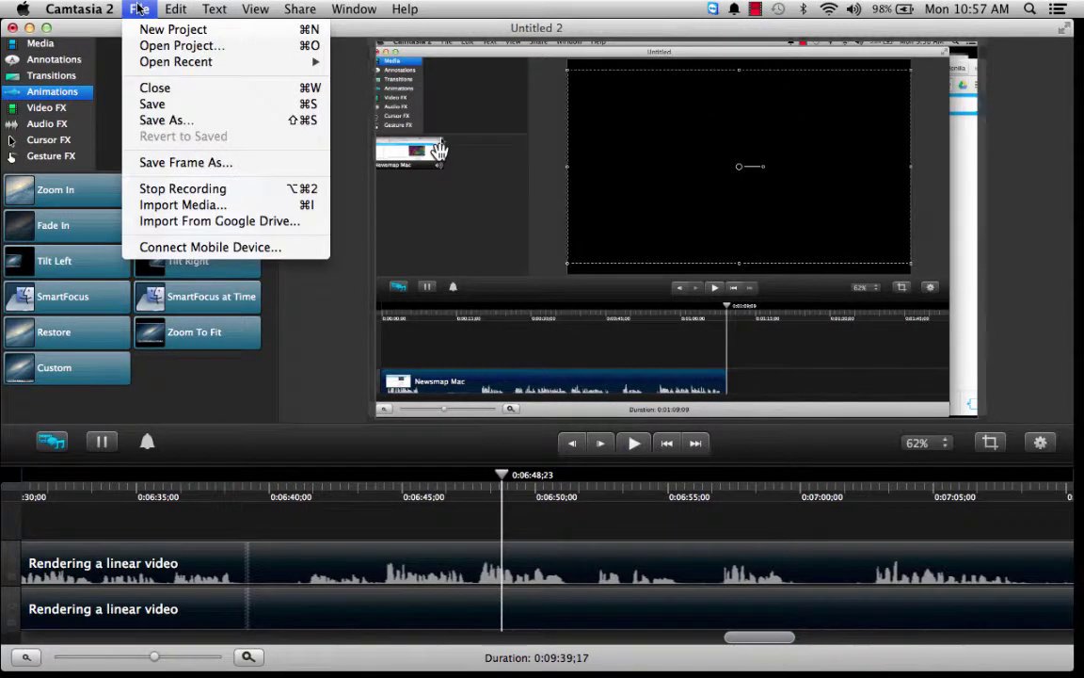
pyautogui.click(310, 128)
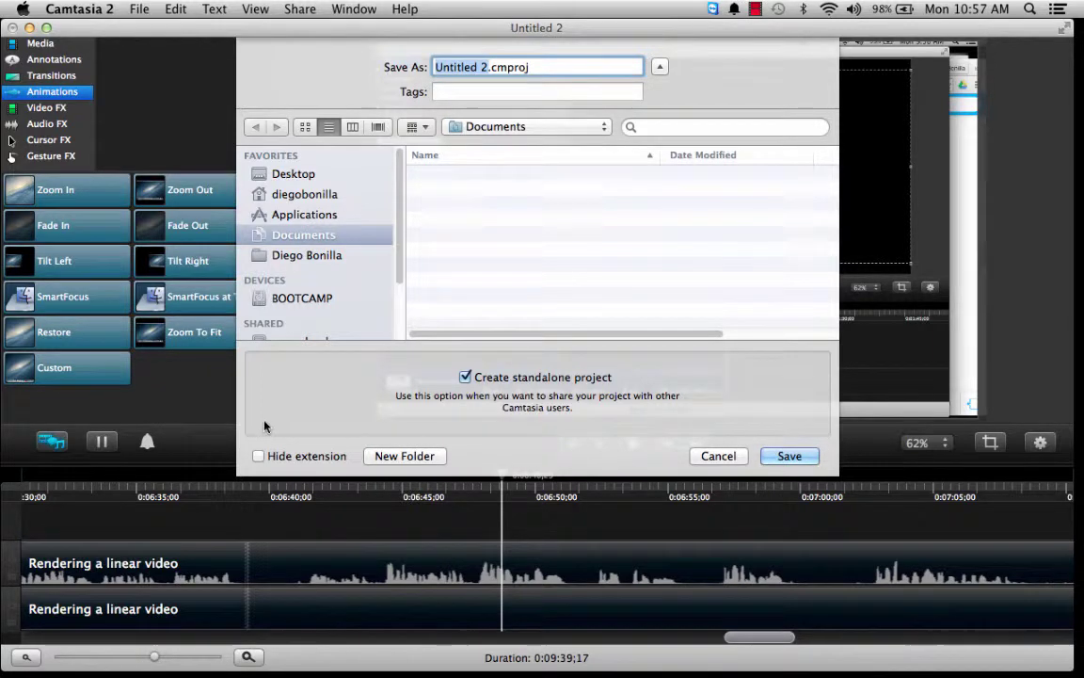
pyautogui.click(299, 176)
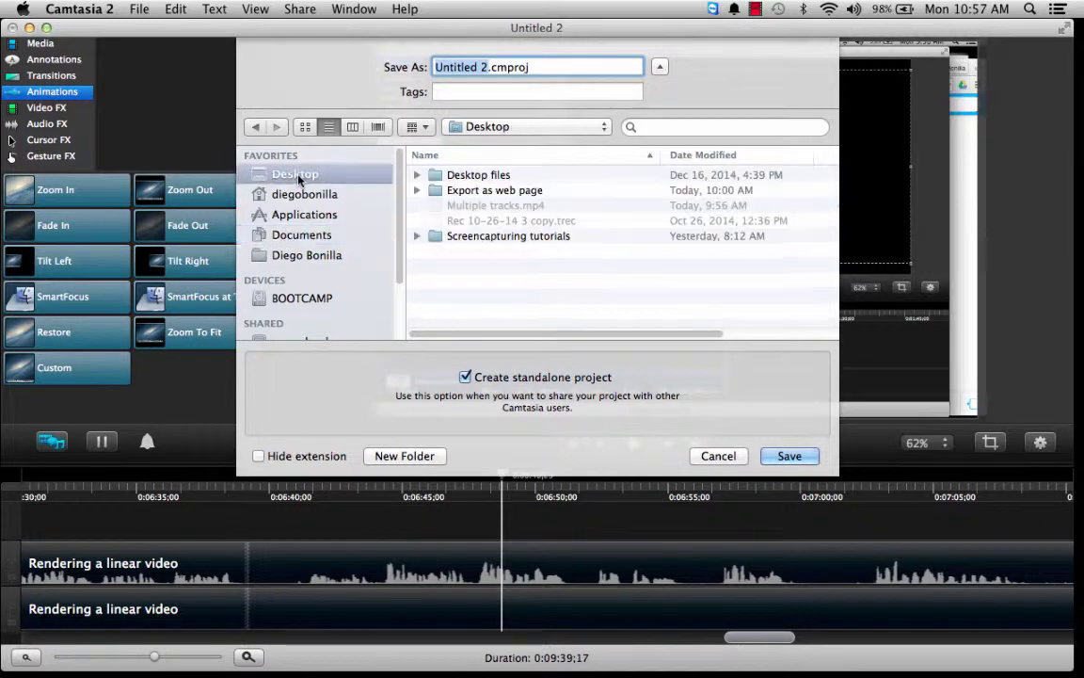
pyautogui.doubleClick(496, 237)
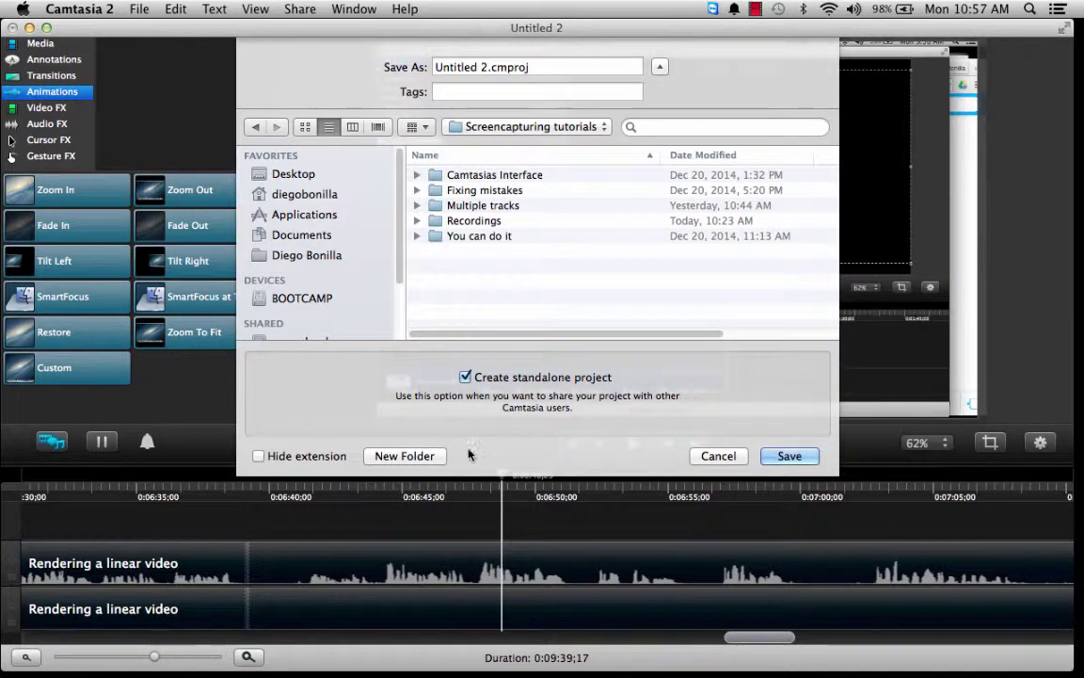
pyautogui.click(405, 455)
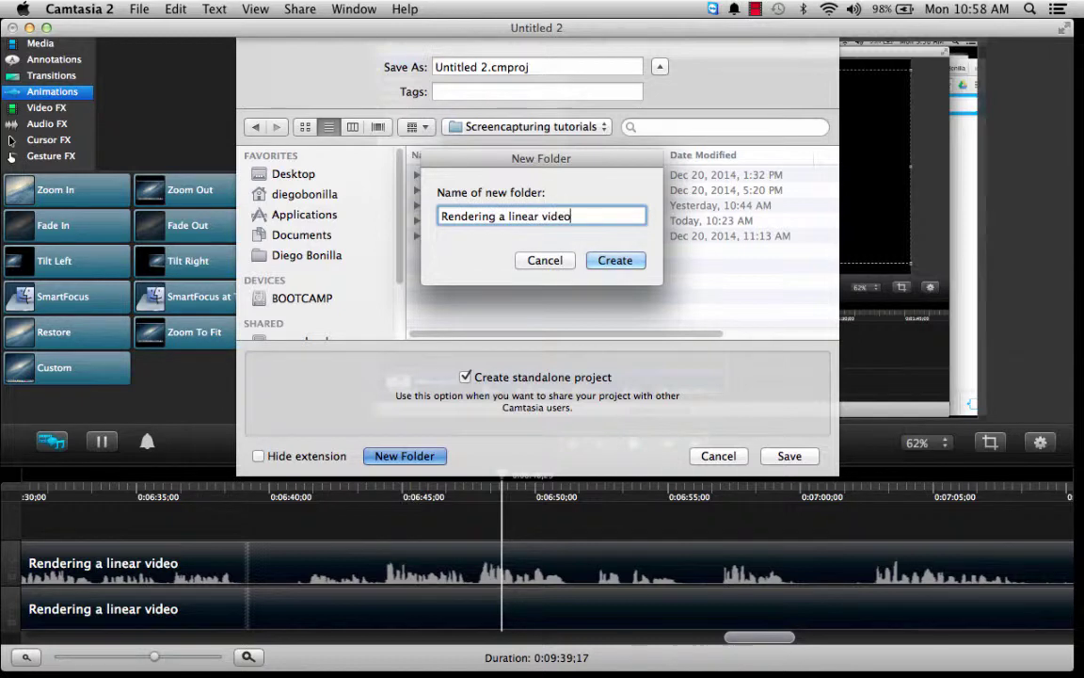
pyautogui.click(616, 261)
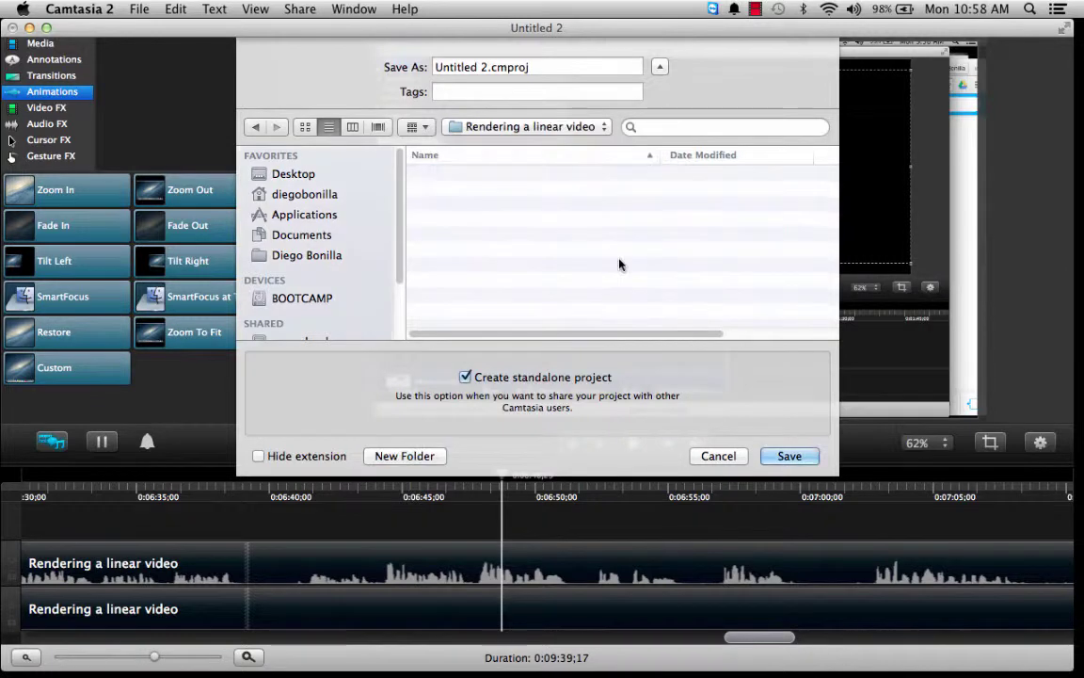
# Save the standalone project as "Rendering a linear video.cmproj" in the new folder
pyautogui.click(487, 68)
pyautogui.write('Rendering a linear video')
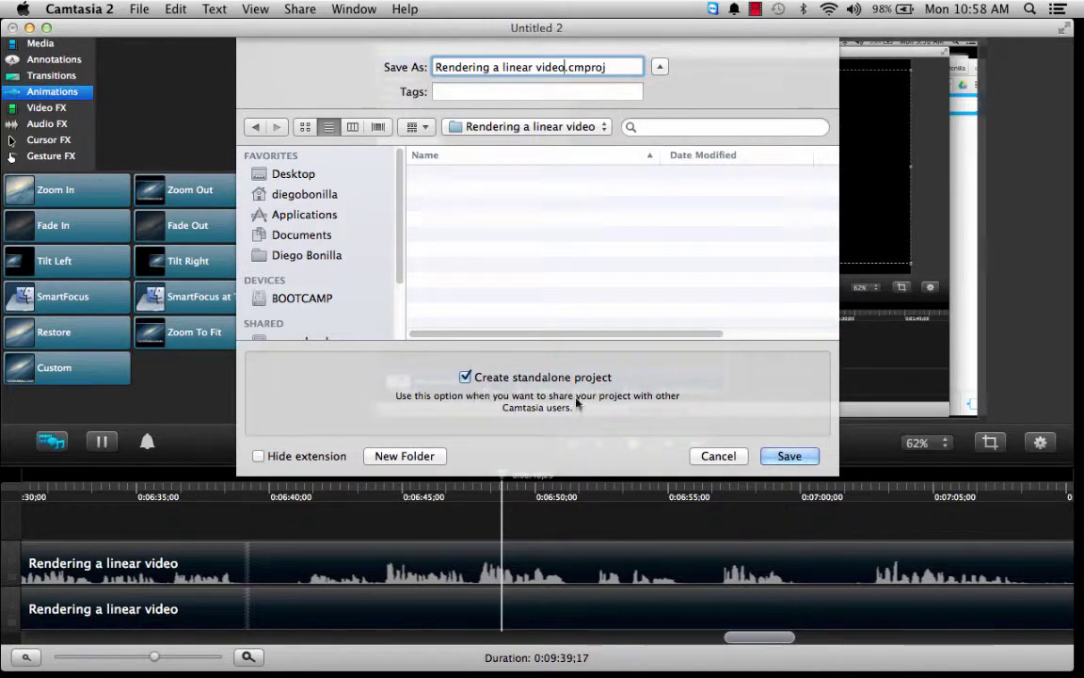
pyautogui.click(791, 457)
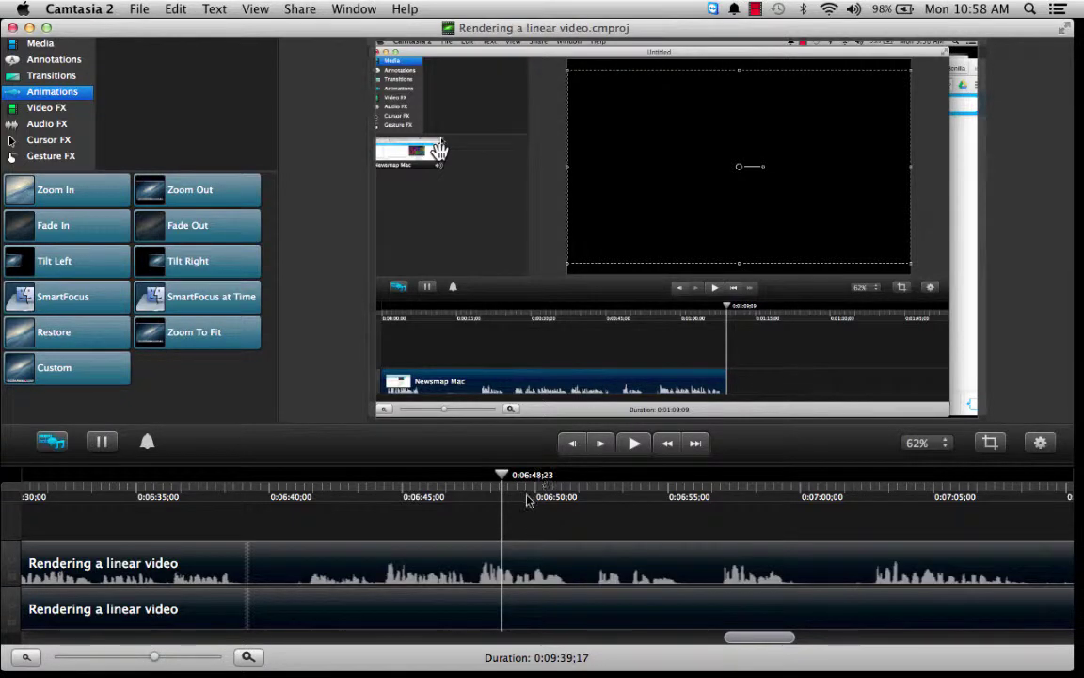
# Play from 0:06:47;25 and ripple delete the section from about 0:06:51;11 to 0:07:02;16 on both tracks
pyautogui.click(477, 489)
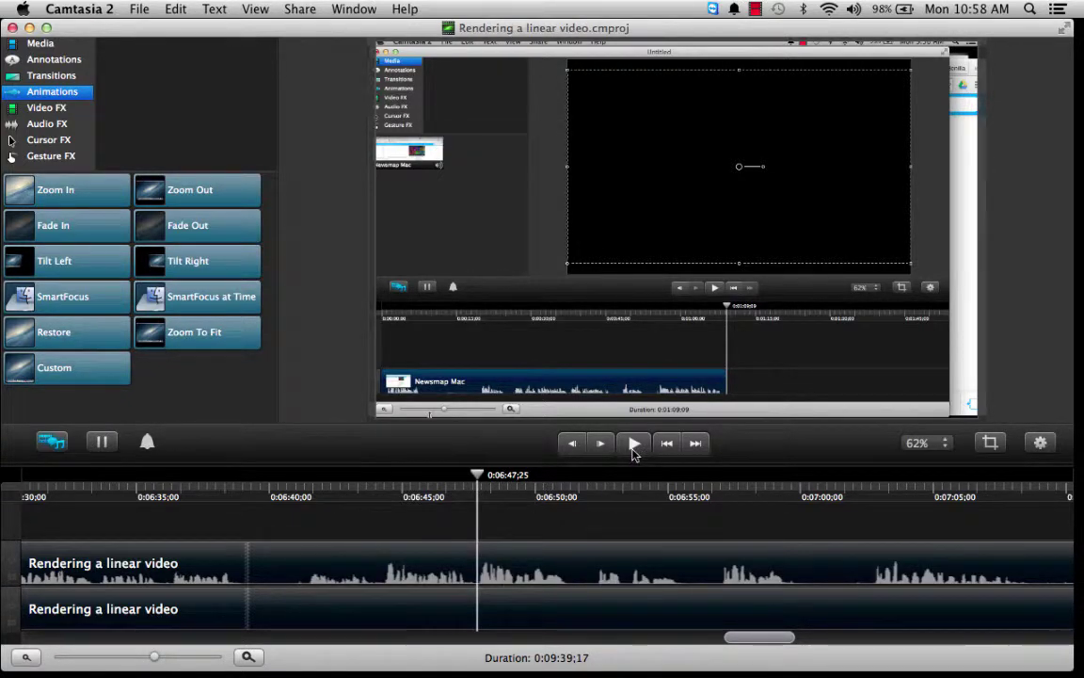
pyautogui.click(634, 445)
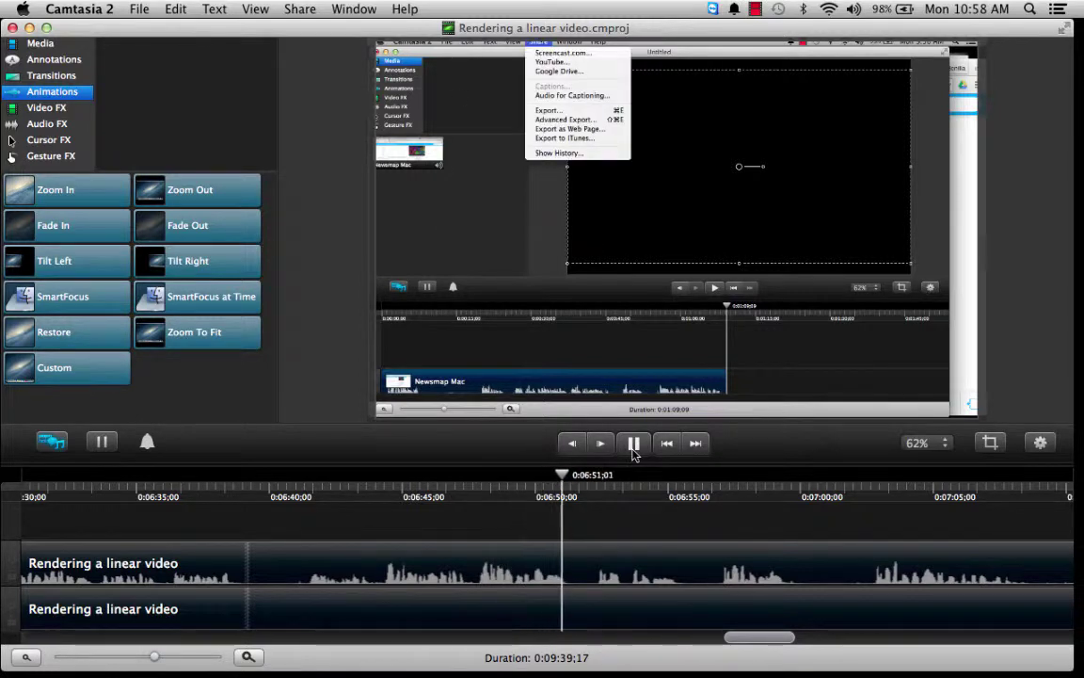
pyautogui.click(633, 444)
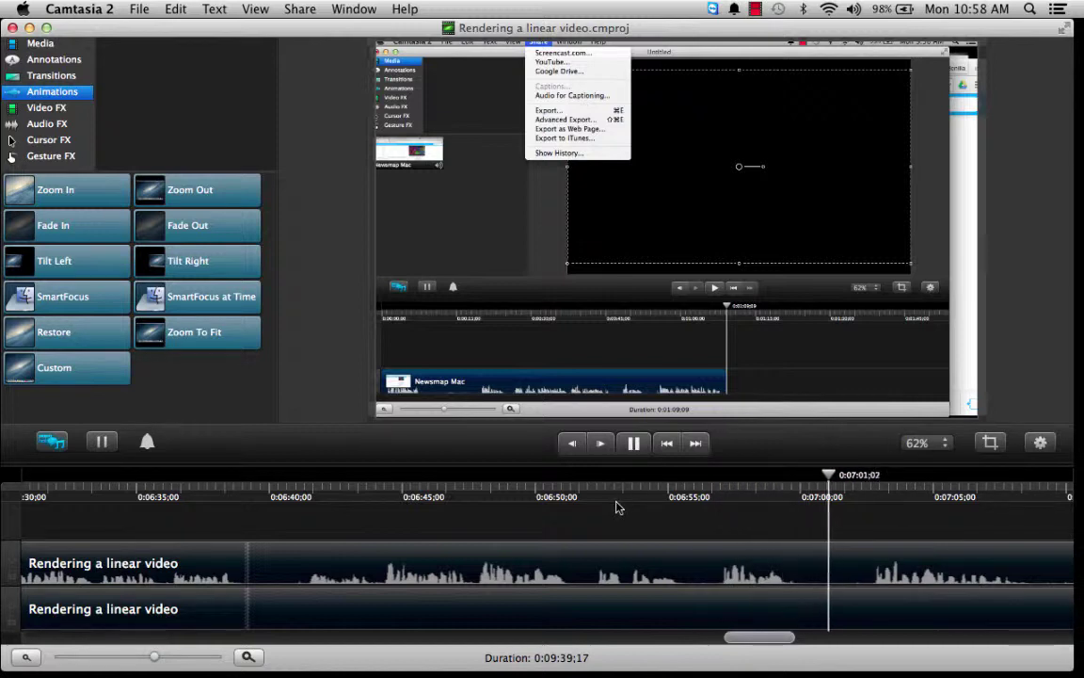
pyautogui.click(632, 444)
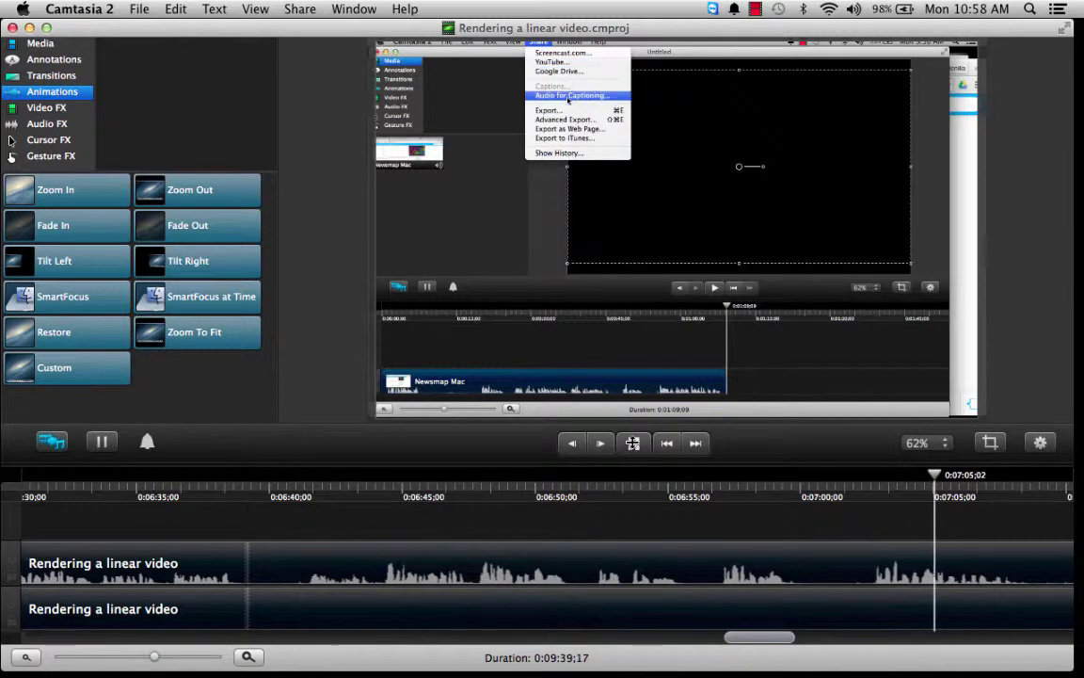
pyautogui.click(580, 492)
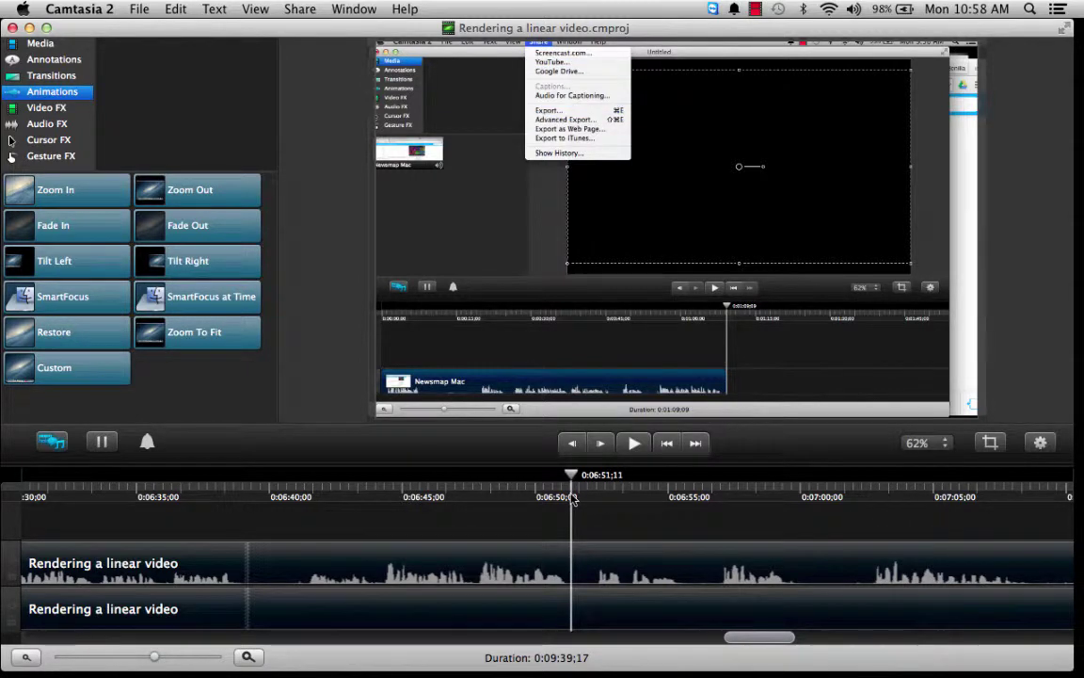
pyautogui.moveTo(587, 480); pyautogui.dragTo(868, 524)
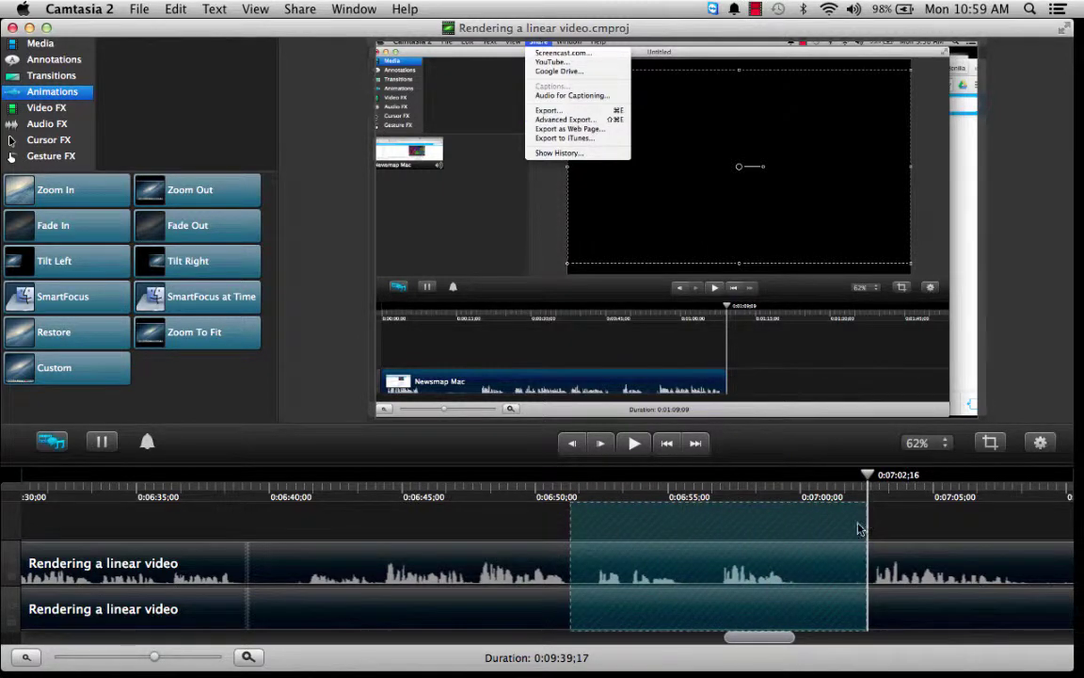
pyautogui.rightClick(804, 613)
pyautogui.click(881, 628)
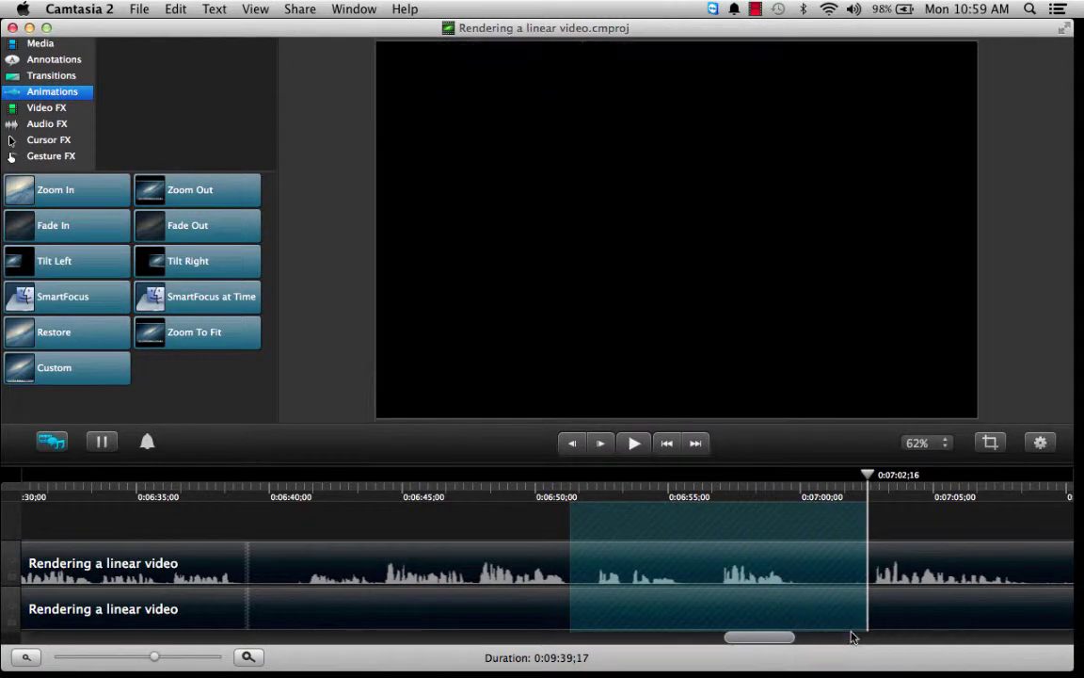
# Play across the new cut from 0:06:50;01 and add a Zoom In animation ending at 0:06:54;00 on the lower track
pyautogui.moveTo(573, 498); pyautogui.dragTo(539, 499)
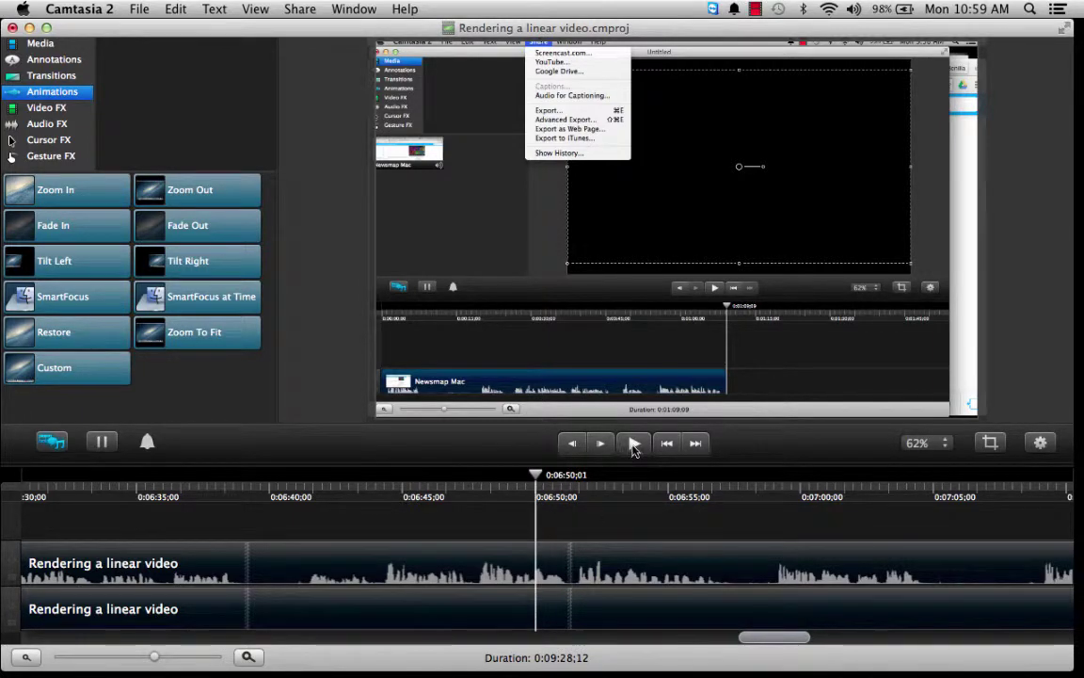
pyautogui.click(633, 445)
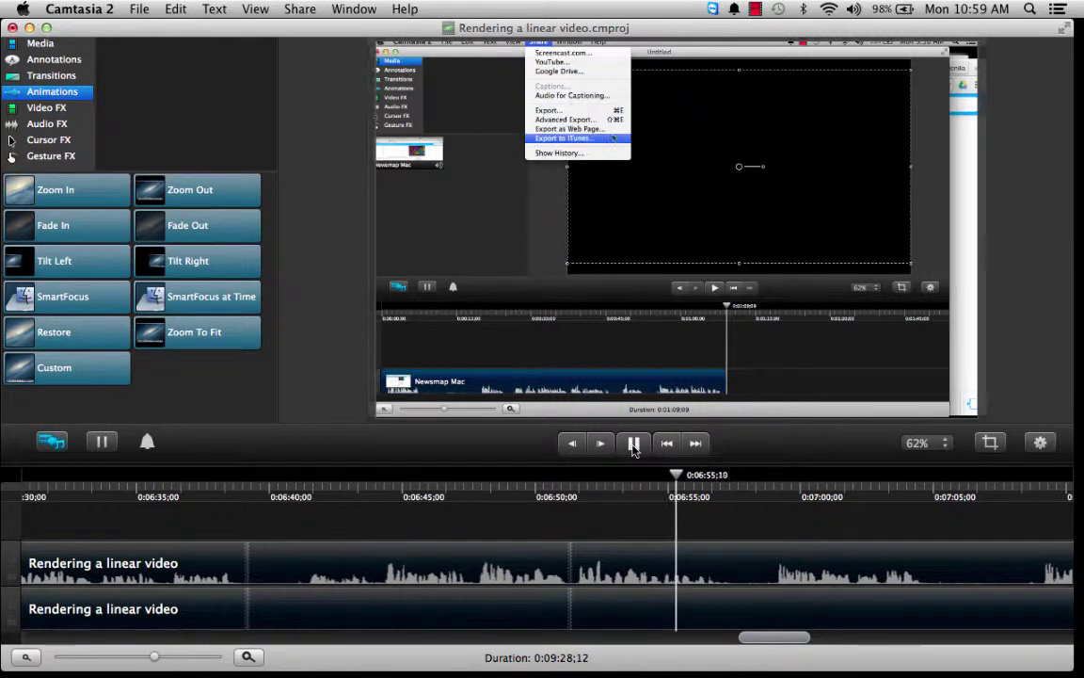
pyautogui.click(634, 444)
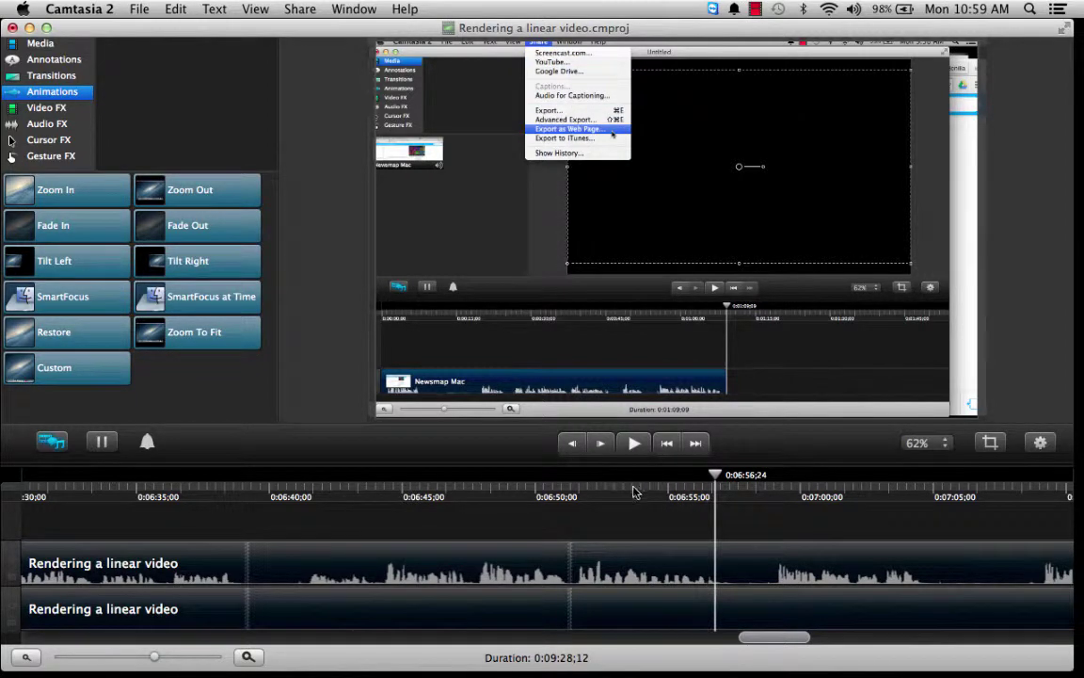
pyautogui.click(642, 489)
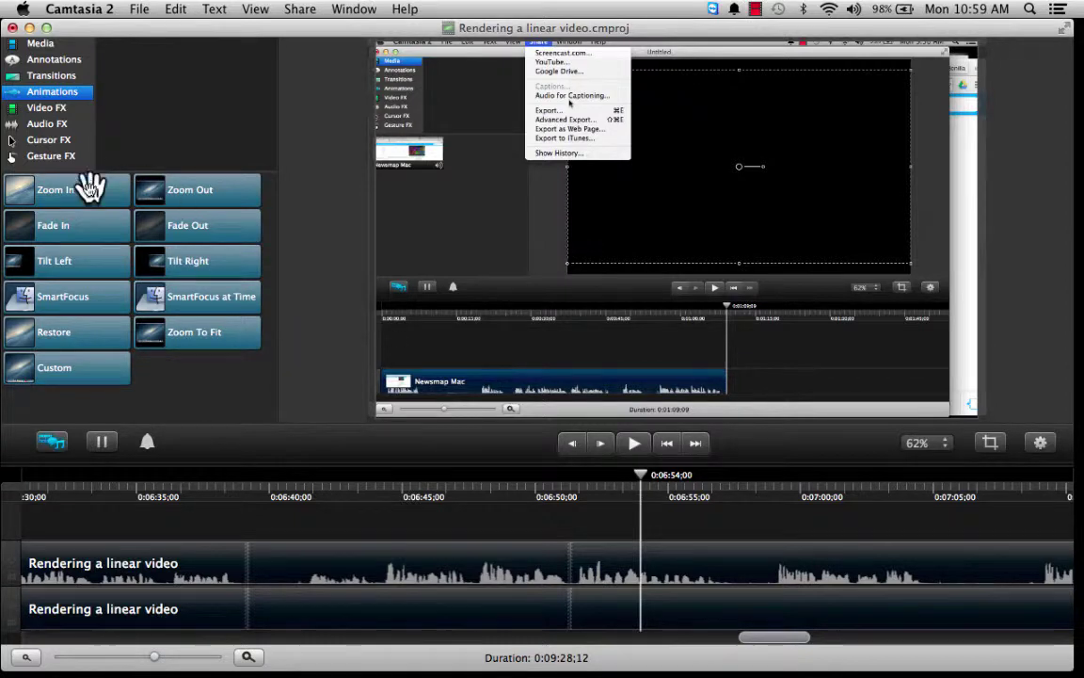
pyautogui.moveTo(85, 186); pyautogui.dragTo(638, 607)
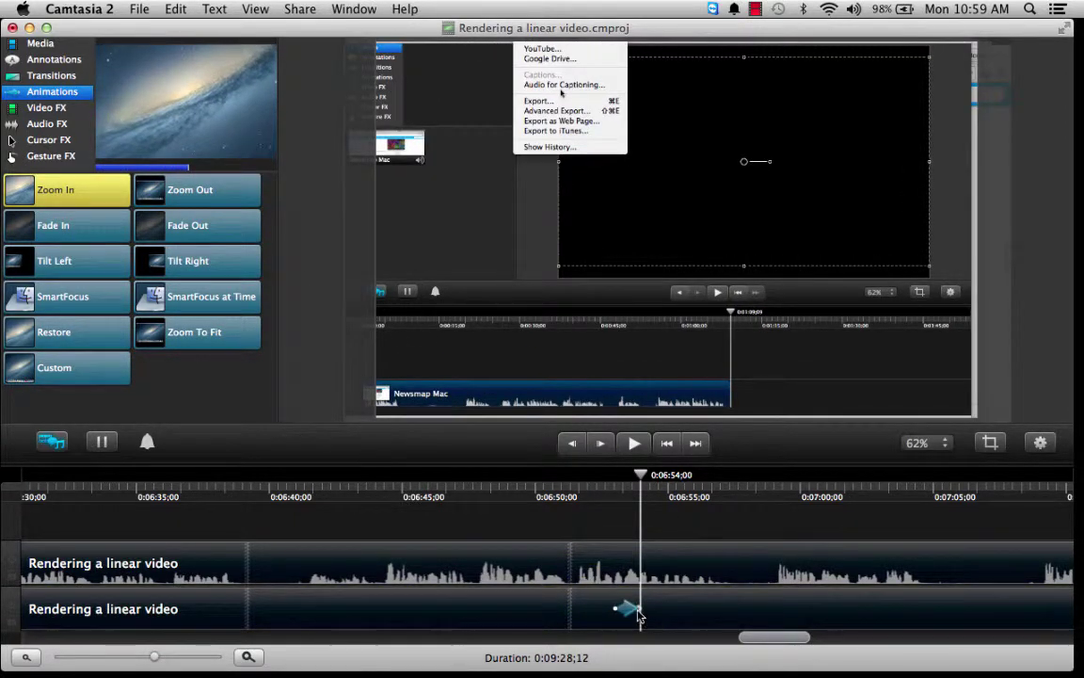
pyautogui.click(637, 610)
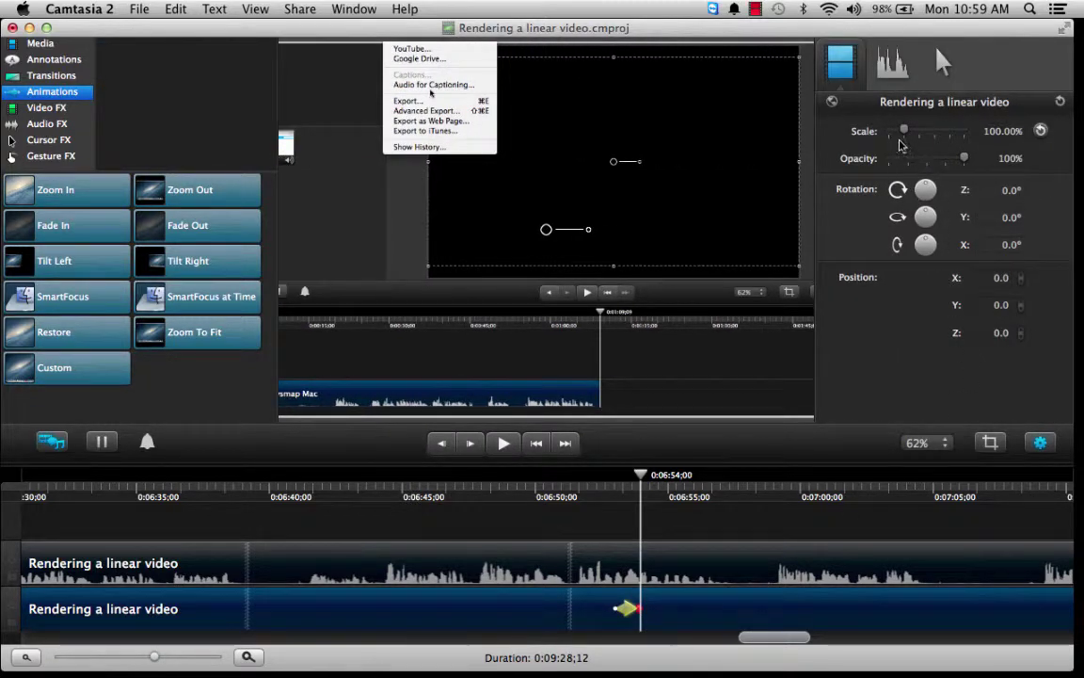
# Scale the zoomed recording to 126.56% and reposition it on the canvas so the open Share menu is fully in frame
pyautogui.moveTo(904, 131); pyautogui.dragTo(909, 132)
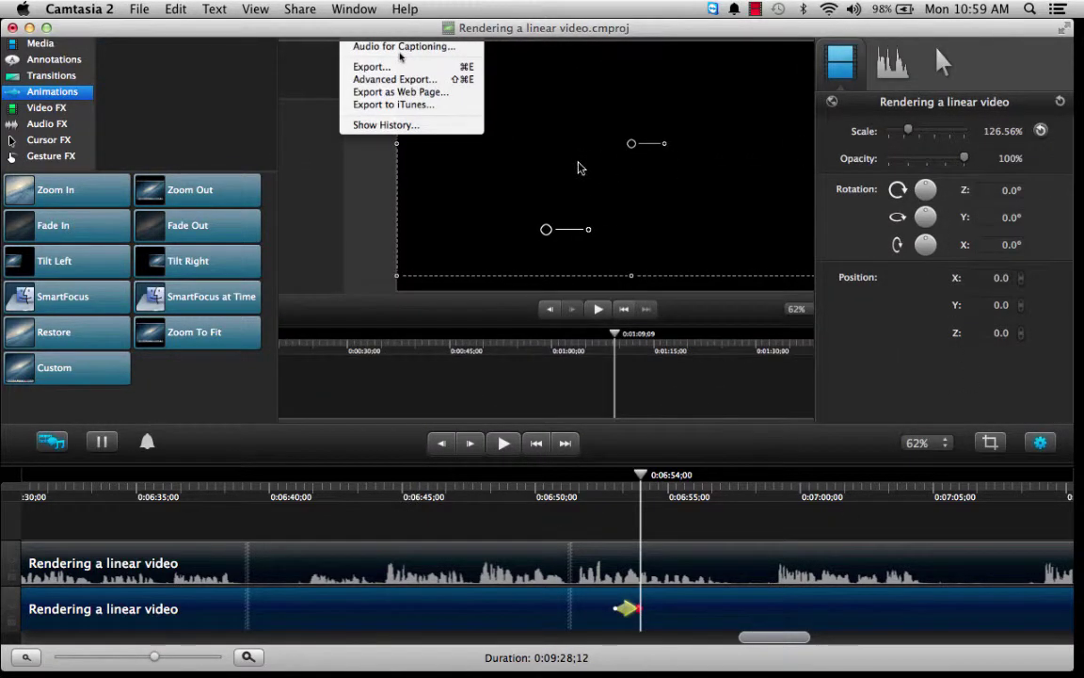
pyautogui.moveTo(579, 168); pyautogui.dragTo(604, 244)
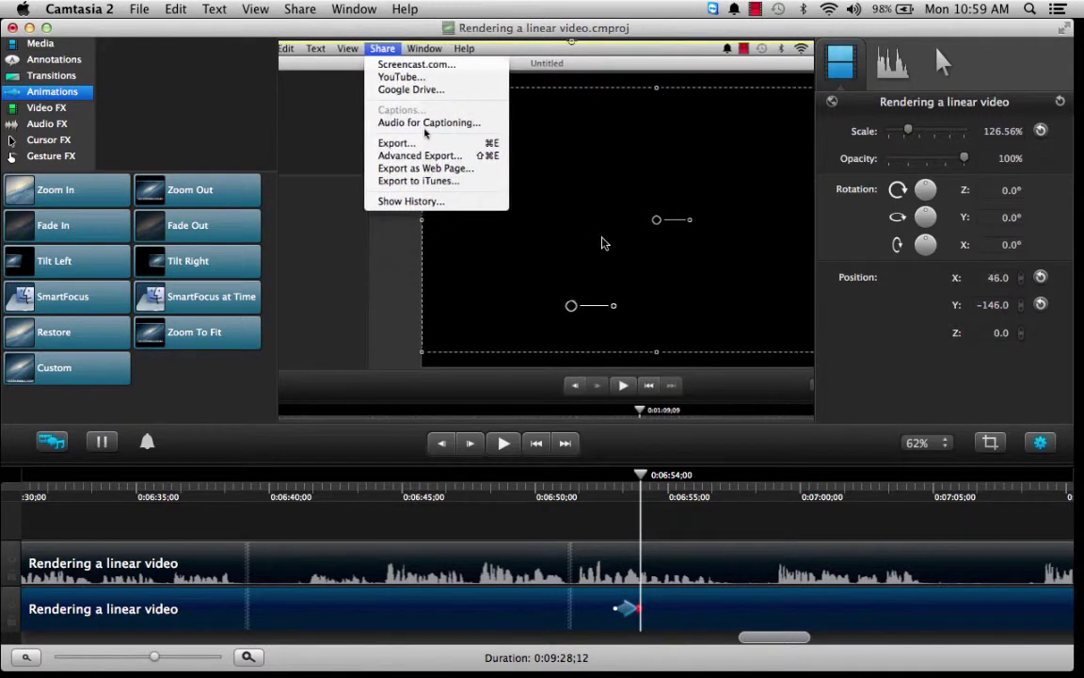
pyautogui.click(1041, 445)
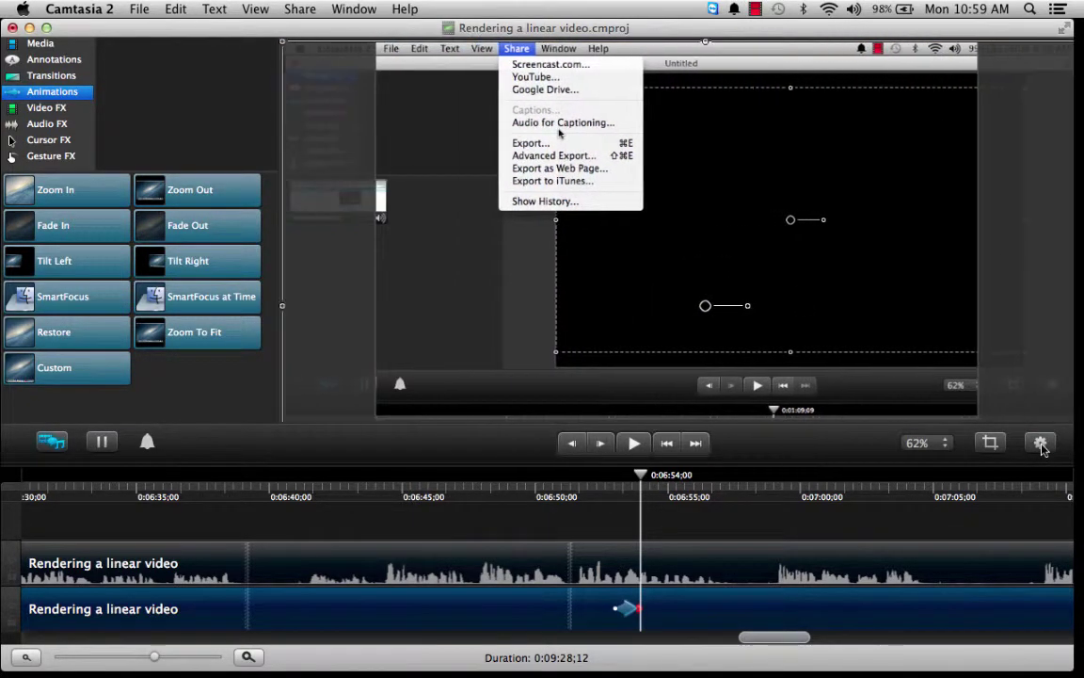
pyautogui.moveTo(860, 337); pyautogui.dragTo(832, 336)
# Play the recording from about 0:06:52 and replay the Export As dialog passage around 0:07:00 to check which narration to cut
pyautogui.click(585, 496)
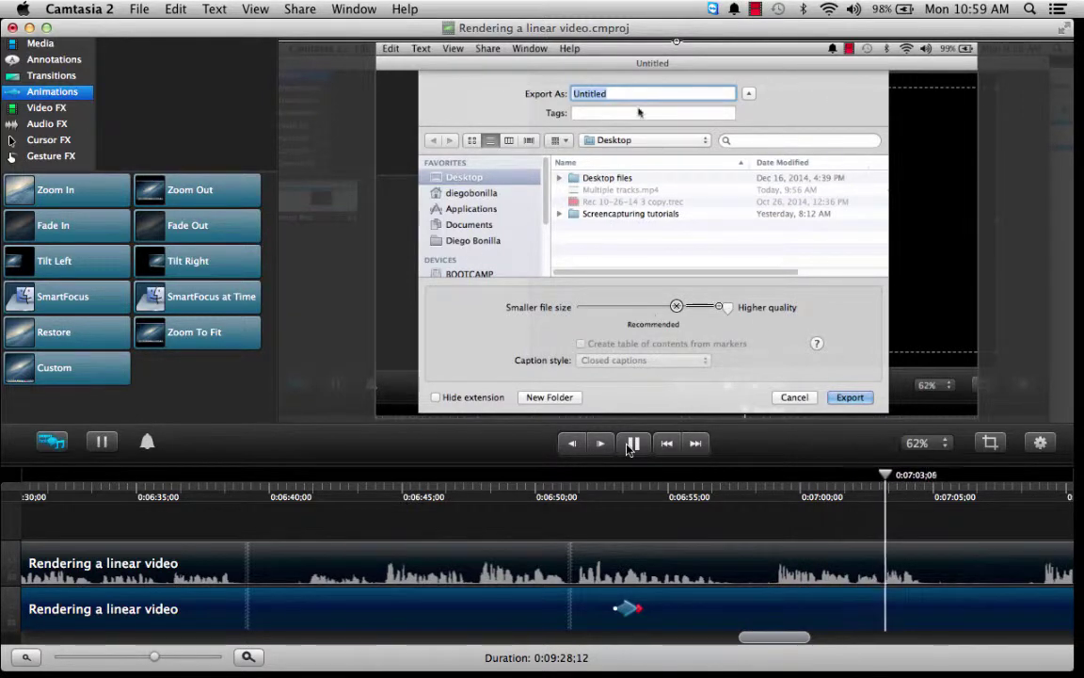
pyautogui.click(631, 444)
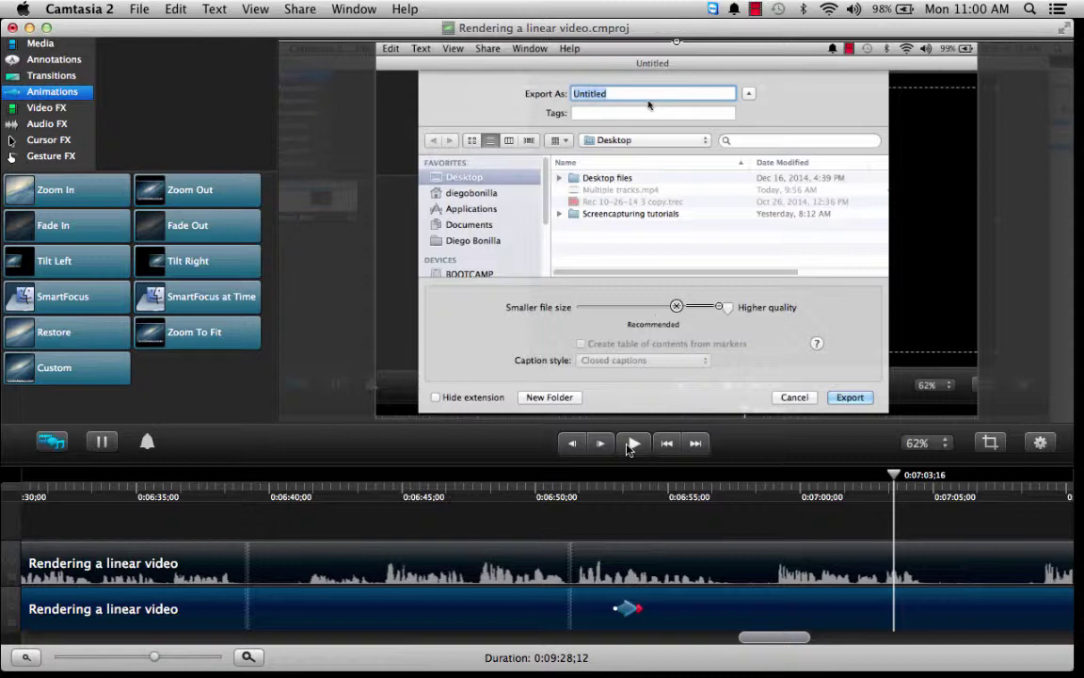
pyautogui.click(631, 446)
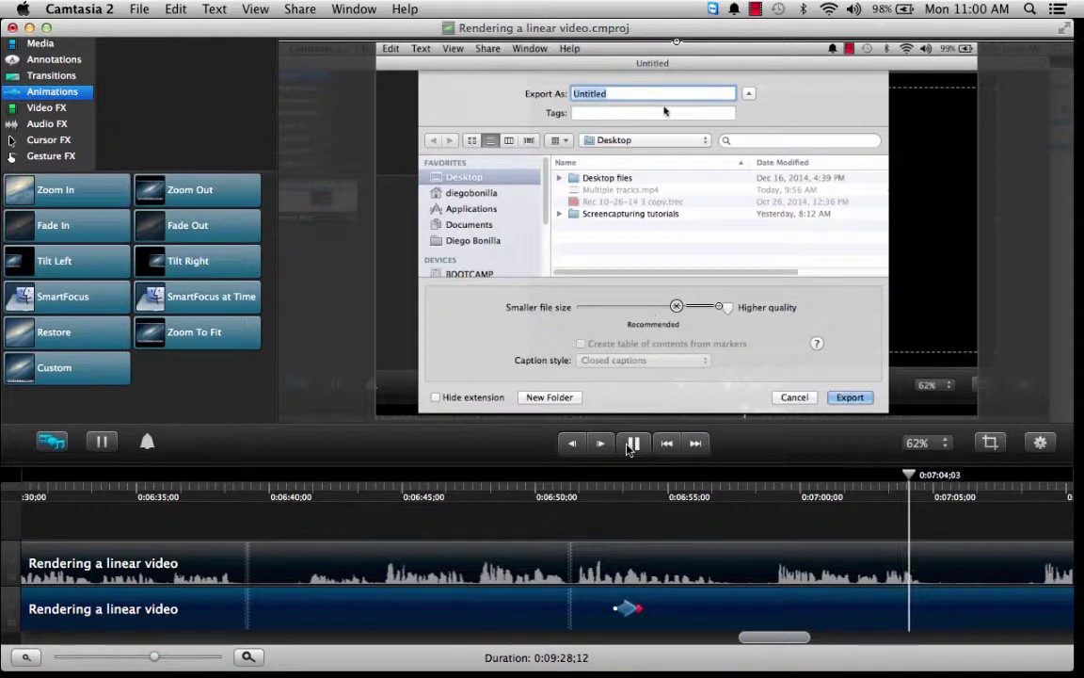
pyautogui.click(789, 498)
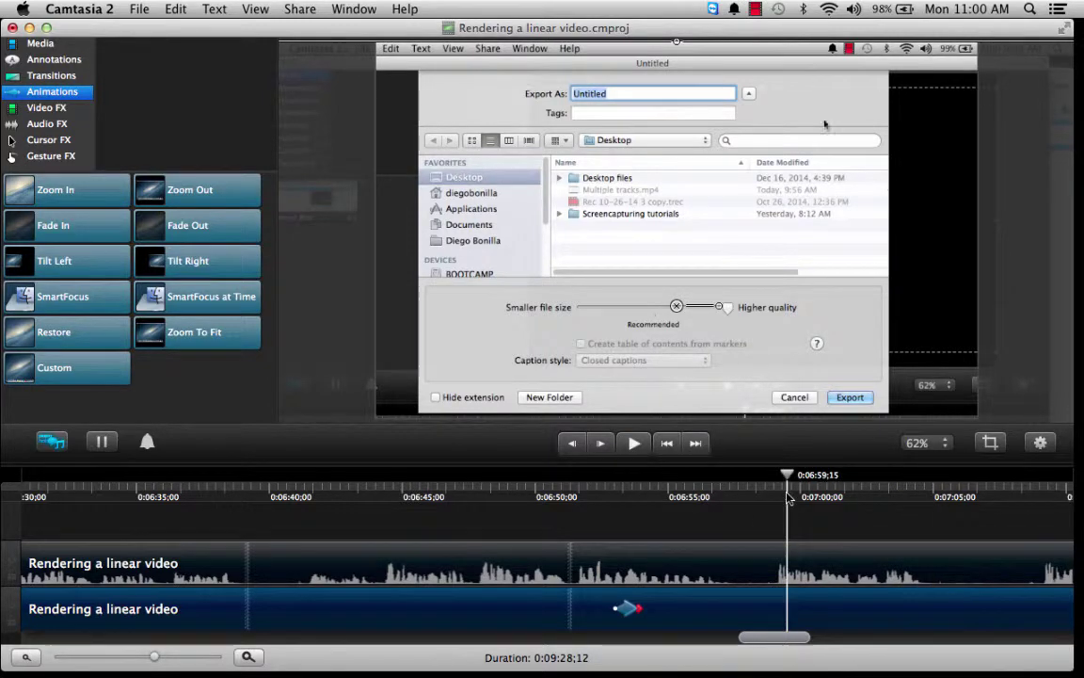
pyautogui.click(636, 446)
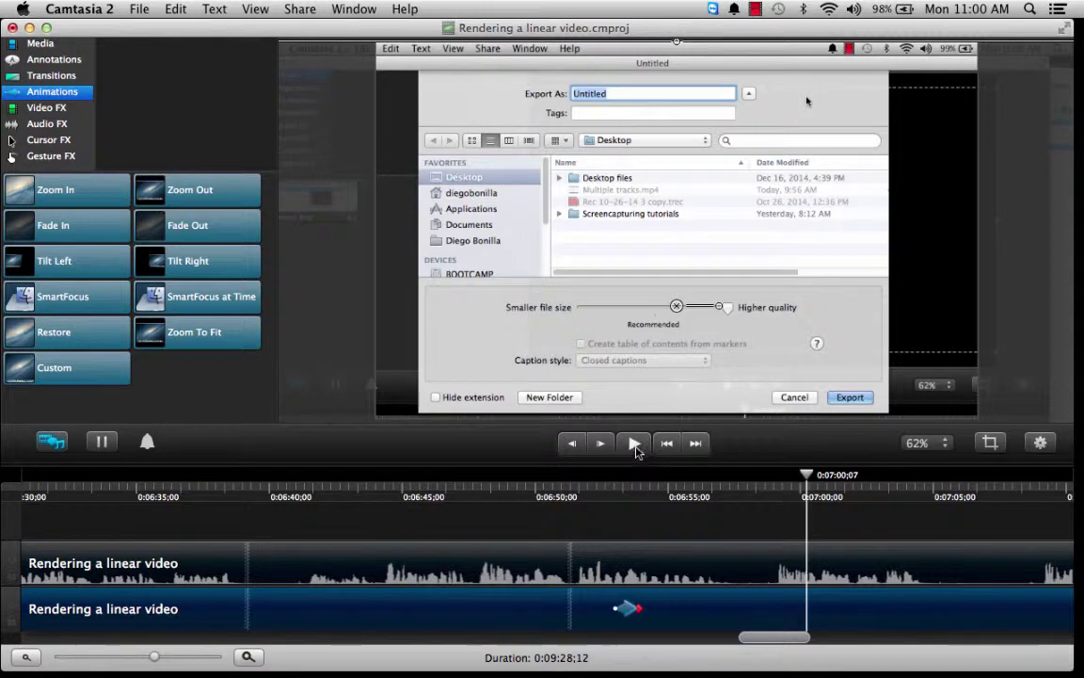
pyautogui.click(636, 450)
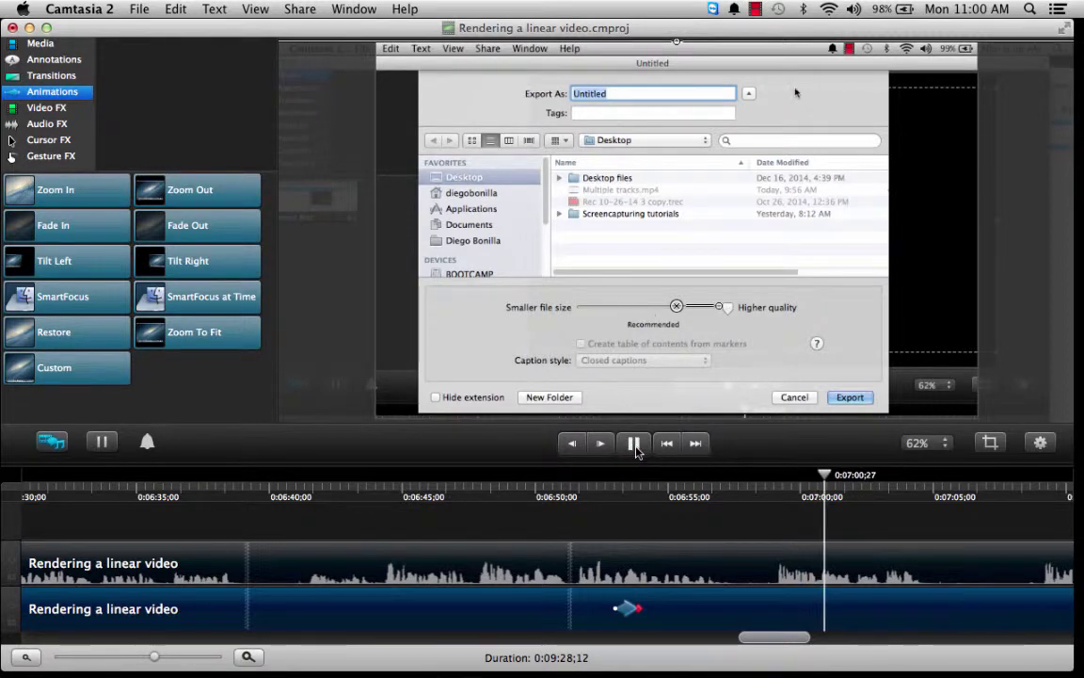
pyautogui.click(691, 501)
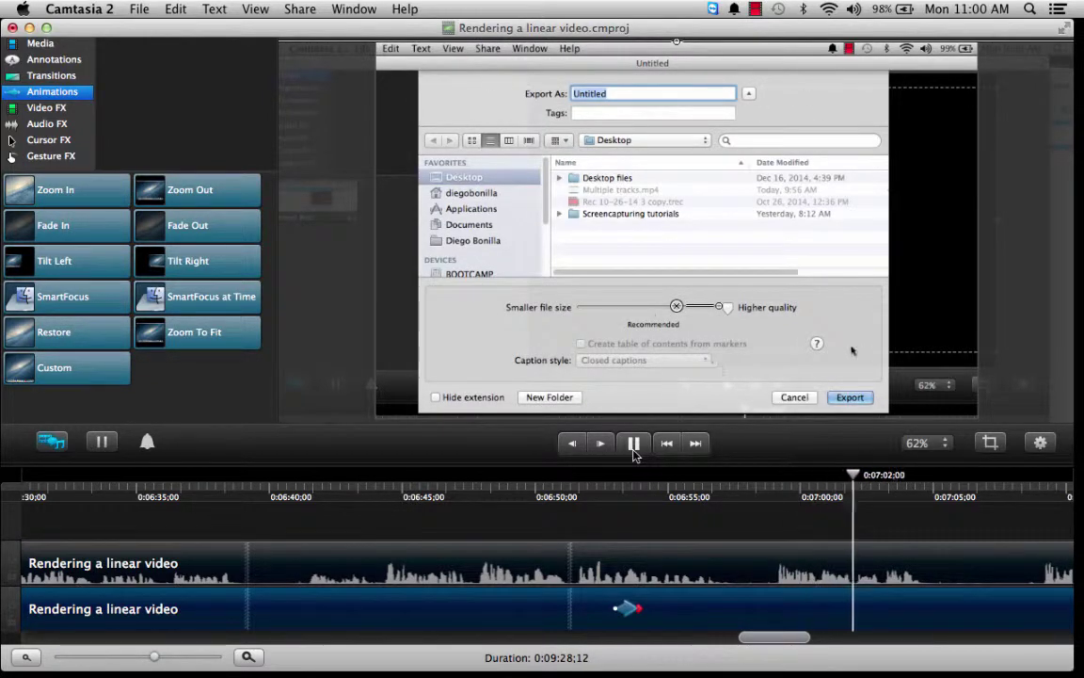
pyautogui.moveTo(772, 640); pyautogui.dragTo(791, 647)
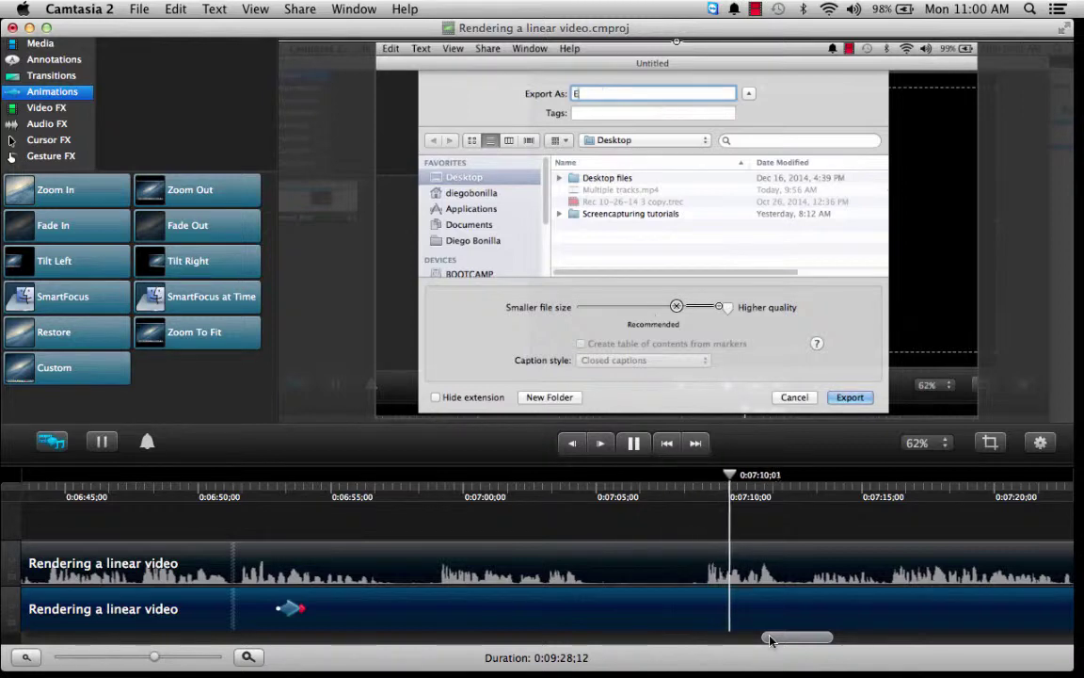
# Play from about 0:06:55 and ripple delete the section from about 0:06:58;20 to 0:07:09;00 on both tracks
pyautogui.click(342, 500)
pyautogui.click(646, 449)
pyautogui.click(638, 449)
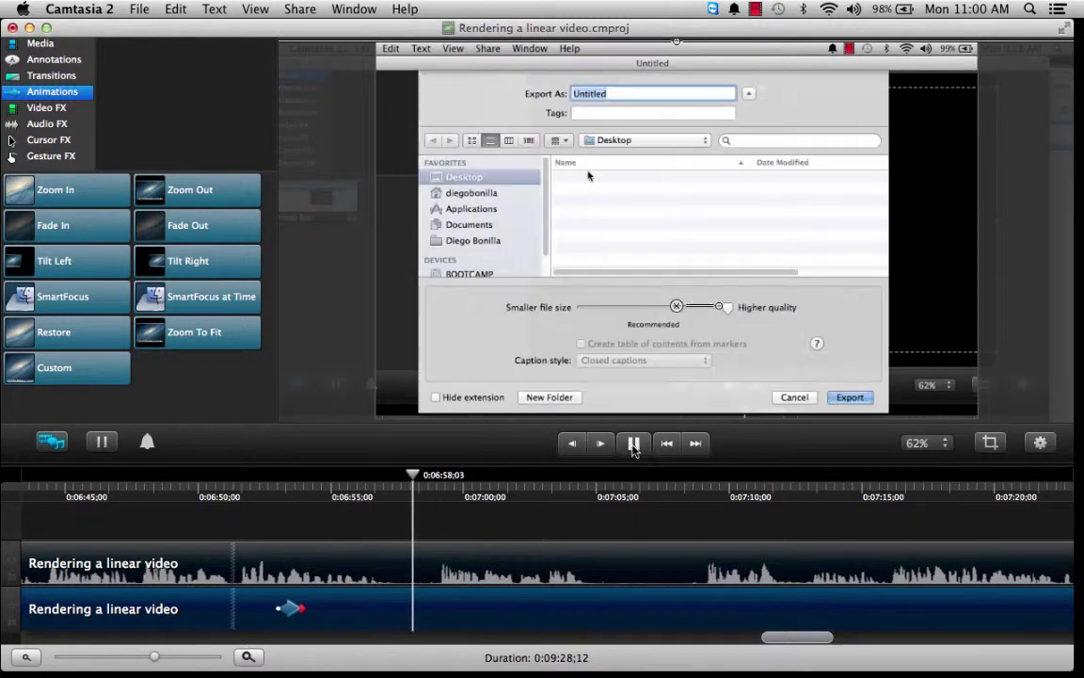
pyautogui.click(634, 444)
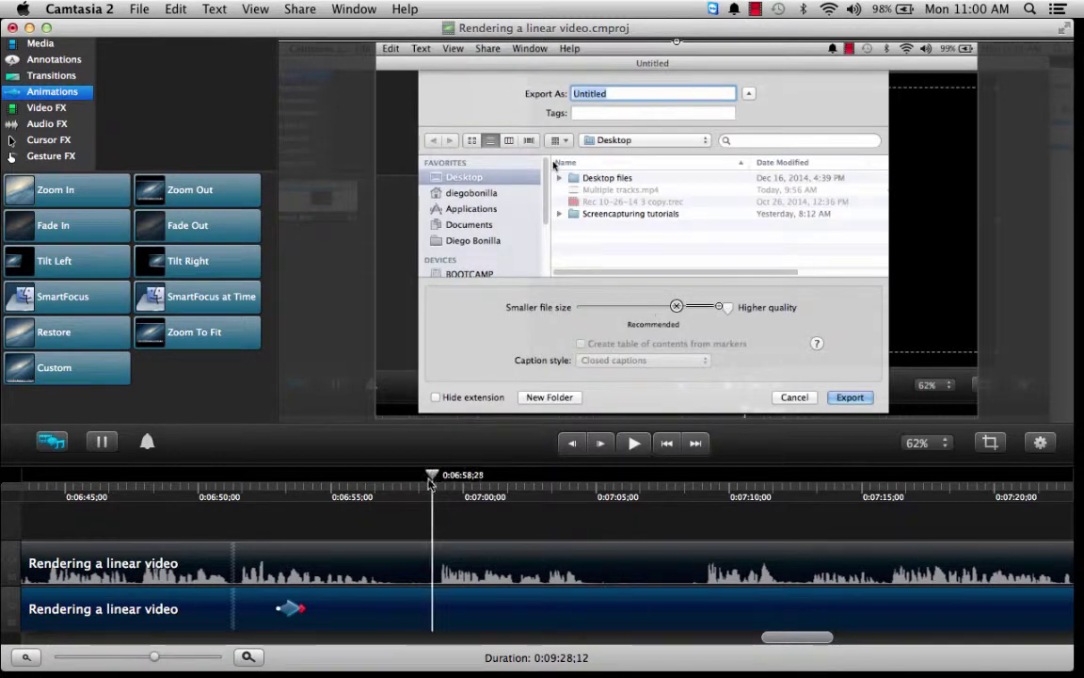
pyautogui.moveTo(429, 483); pyautogui.dragTo(702, 513)
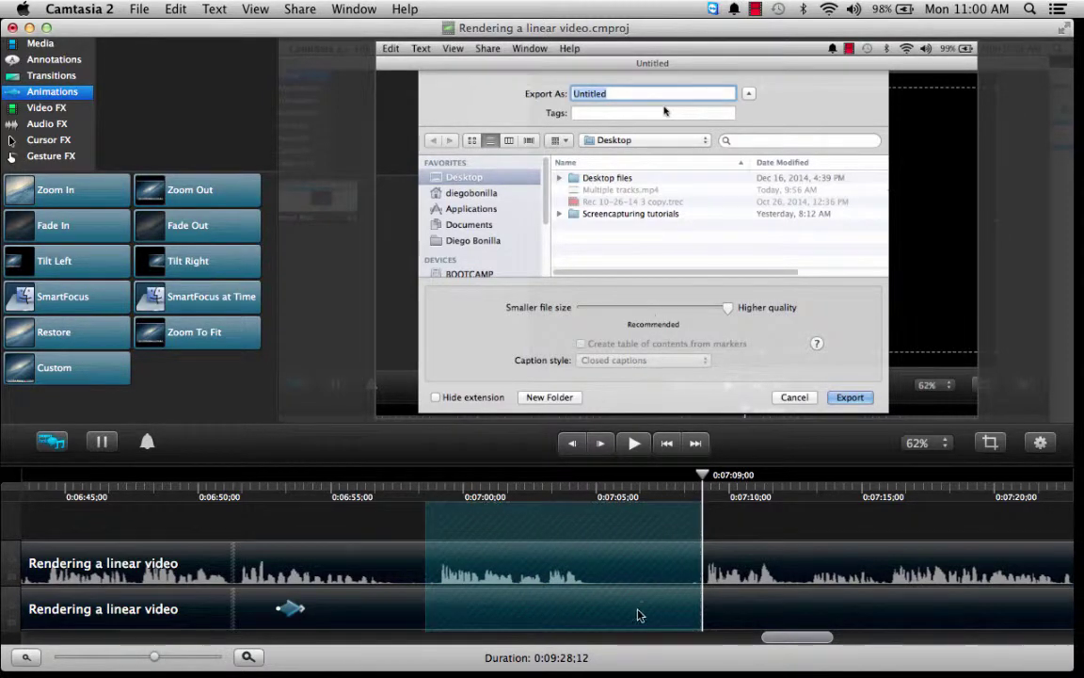
pyautogui.rightClick(602, 612)
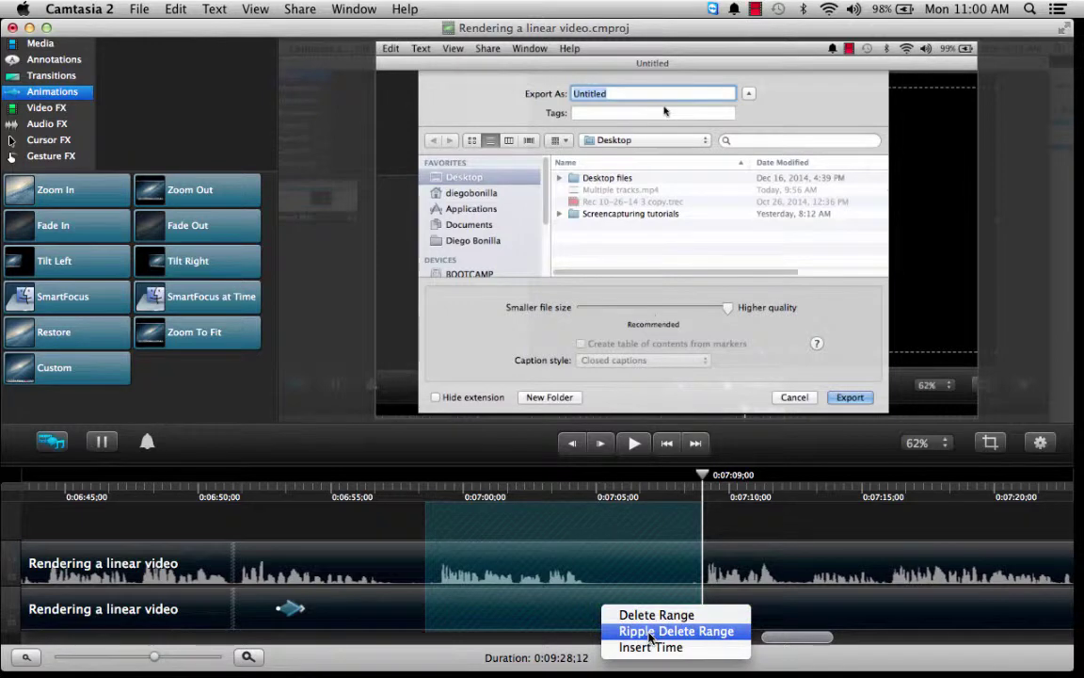
pyautogui.click(649, 637)
# Play across the new cut from 0:06:56;19 and ripple delete the pause from 0:07:13;13 to 0:07:14;12
pyautogui.click(376, 494)
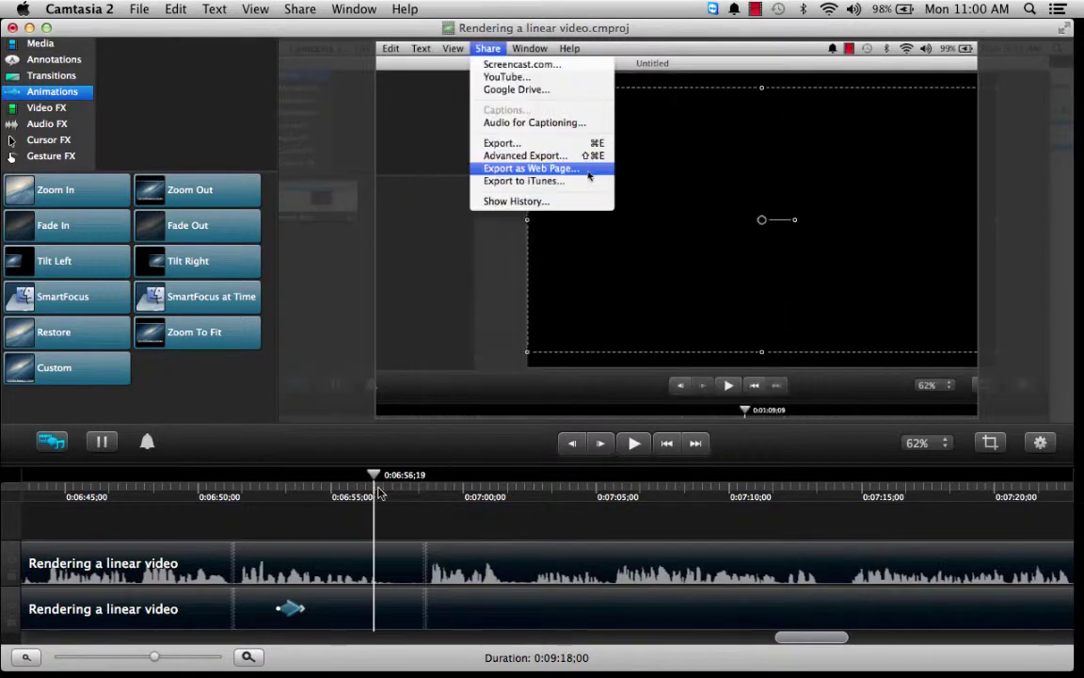
pyautogui.click(626, 452)
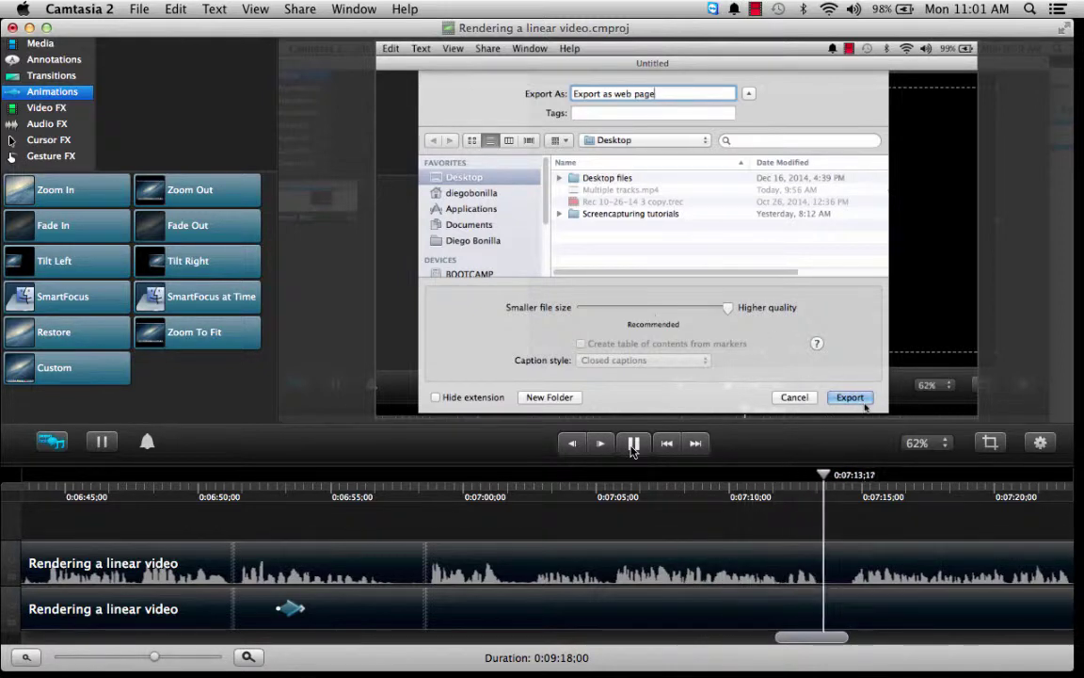
pyautogui.click(824, 496)
pyautogui.click(825, 483)
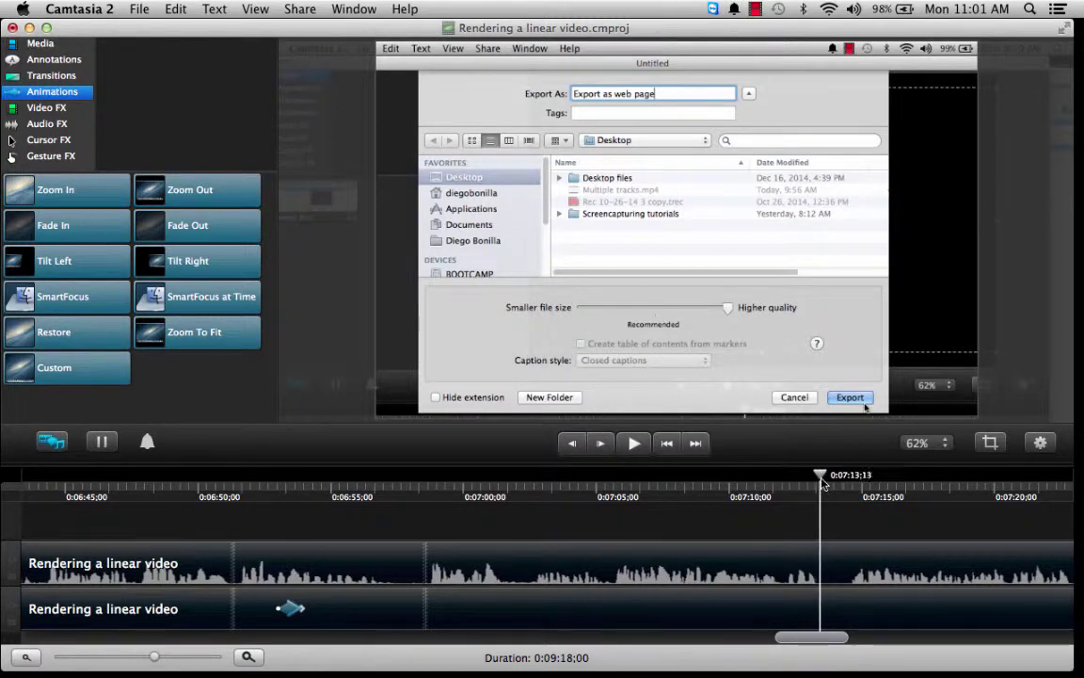
pyautogui.moveTo(822, 478); pyautogui.dragTo(847, 484)
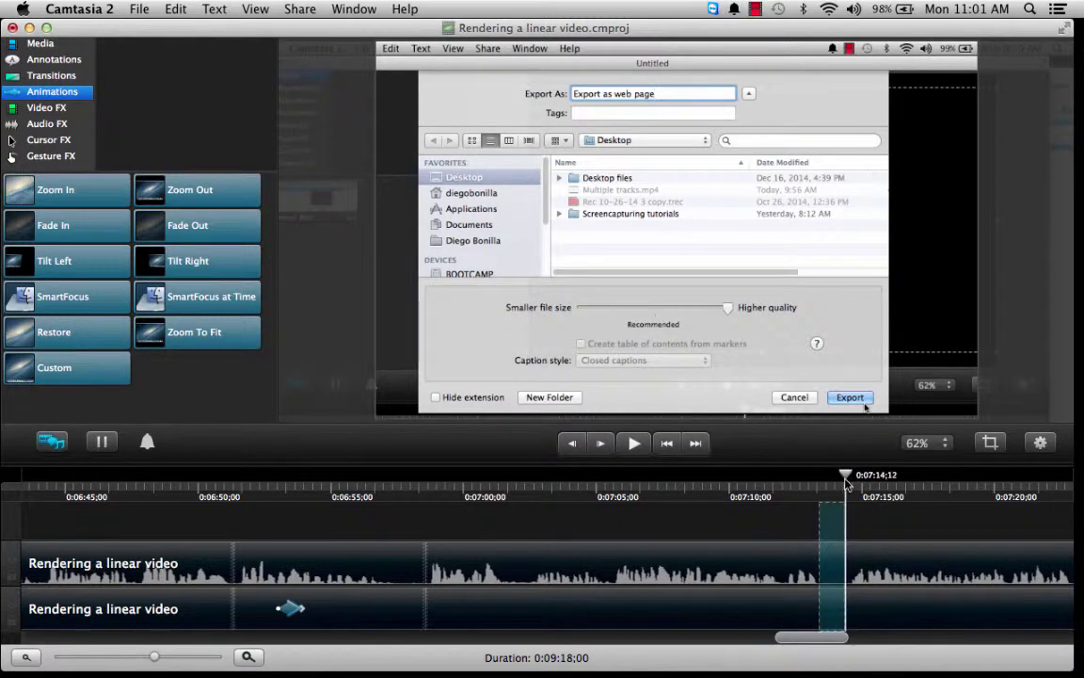
pyautogui.rightClick(833, 600)
pyautogui.click(837, 631)
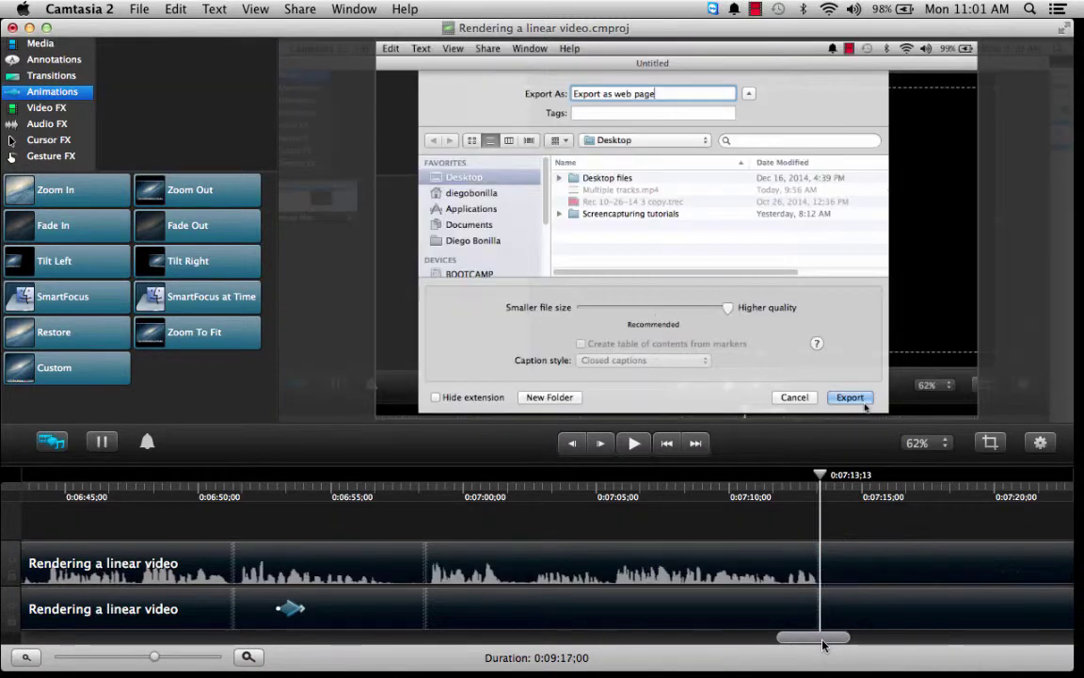
# Play on from about 0:07:12 and ripple delete the silent export wait from 0:07:36;00 to 0:07:39;08
pyautogui.moveTo(824, 645); pyautogui.dragTo(857, 644)
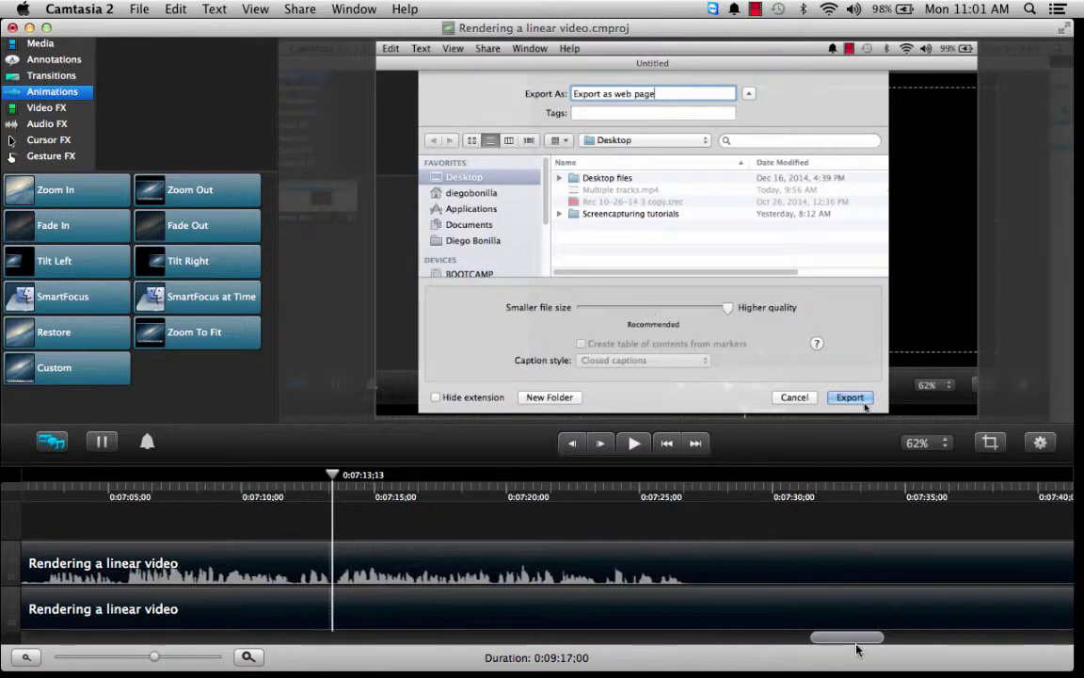
pyautogui.click(290, 487)
pyautogui.click(628, 448)
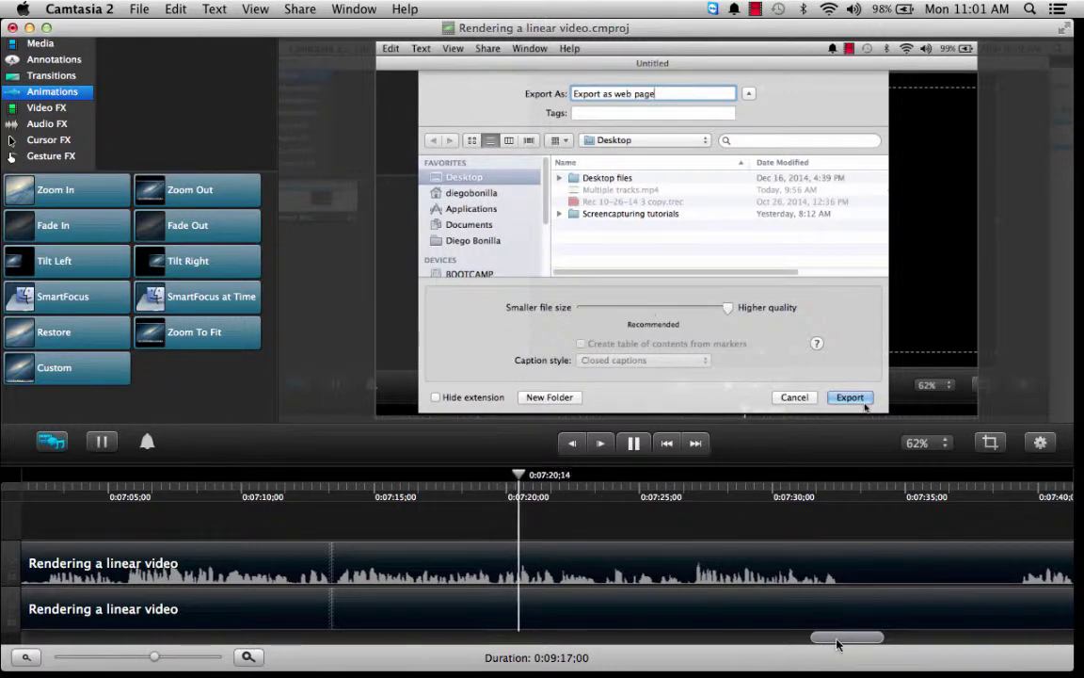
pyautogui.moveTo(838, 644); pyautogui.dragTo(851, 646)
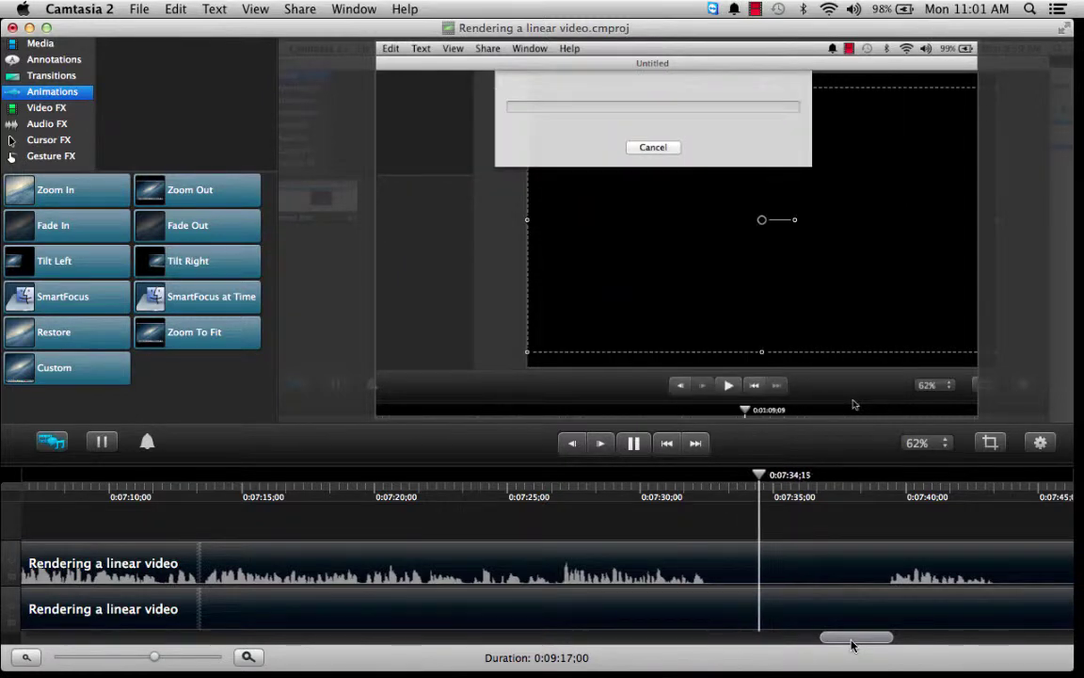
pyautogui.click(633, 442)
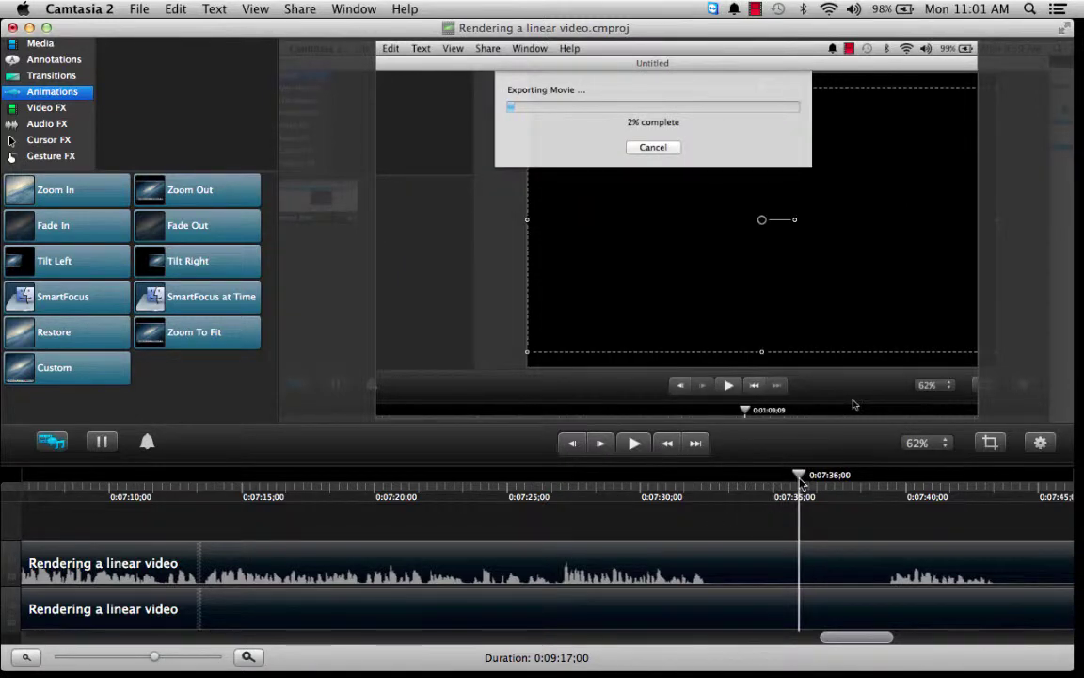
pyautogui.moveTo(806, 481); pyautogui.dragTo(888, 497)
pyautogui.rightClick(847, 622)
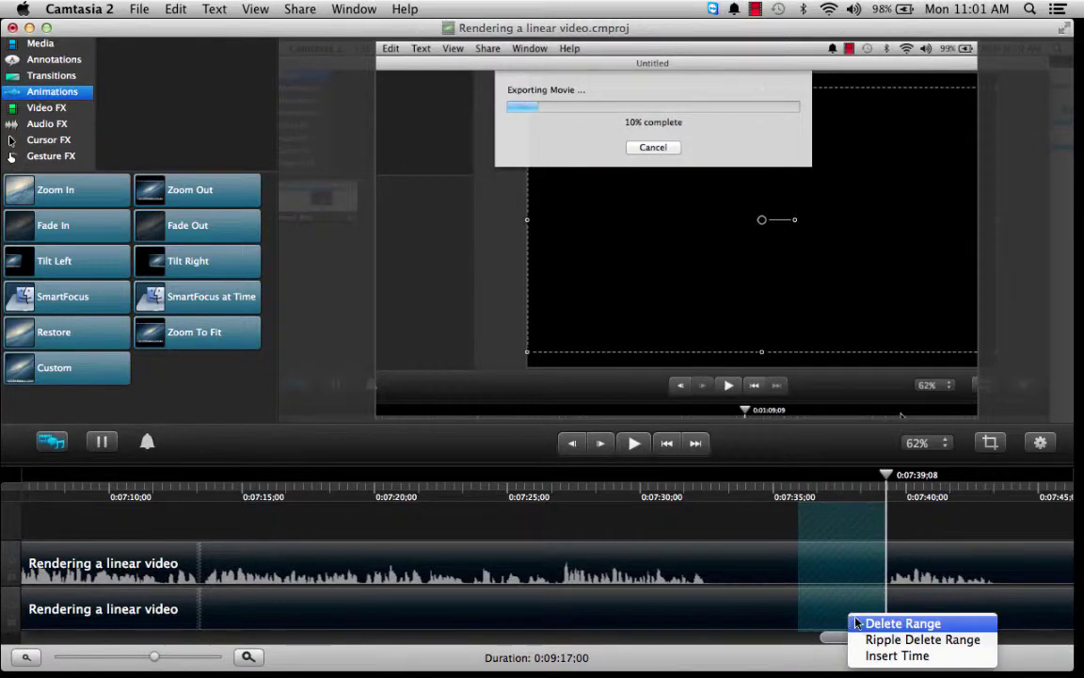
pyautogui.click(871, 640)
# Play from about 0:07:35 and ripple delete the pause from 0:07:40;14 to 0:07:43;12 on both tracks
pyautogui.click(772, 497)
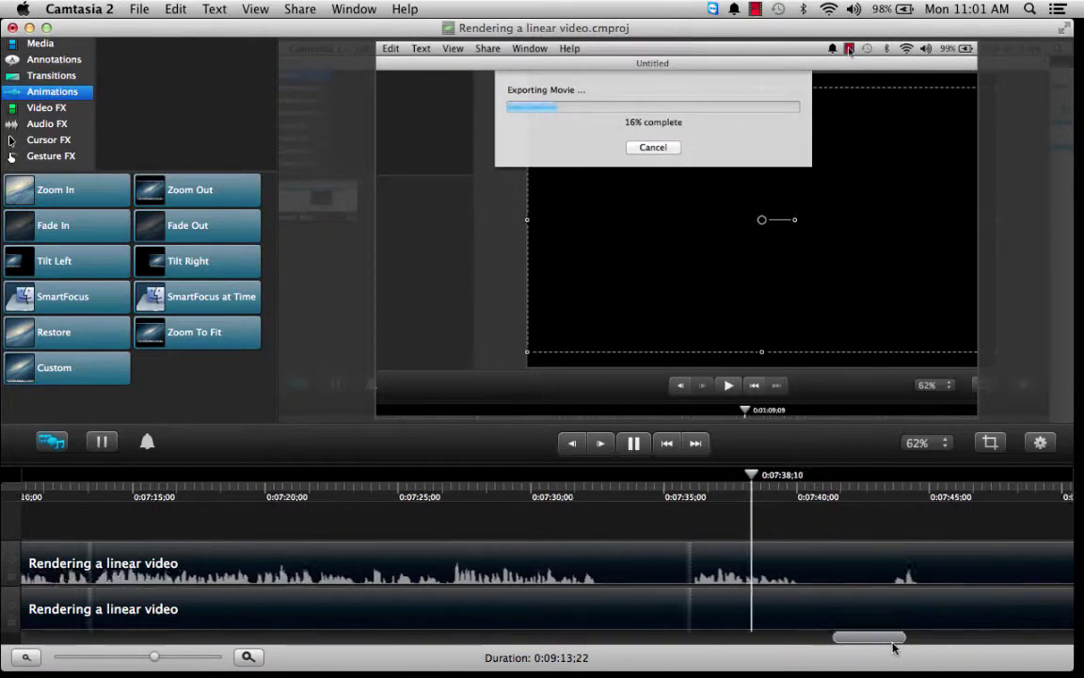
pyautogui.click(635, 443)
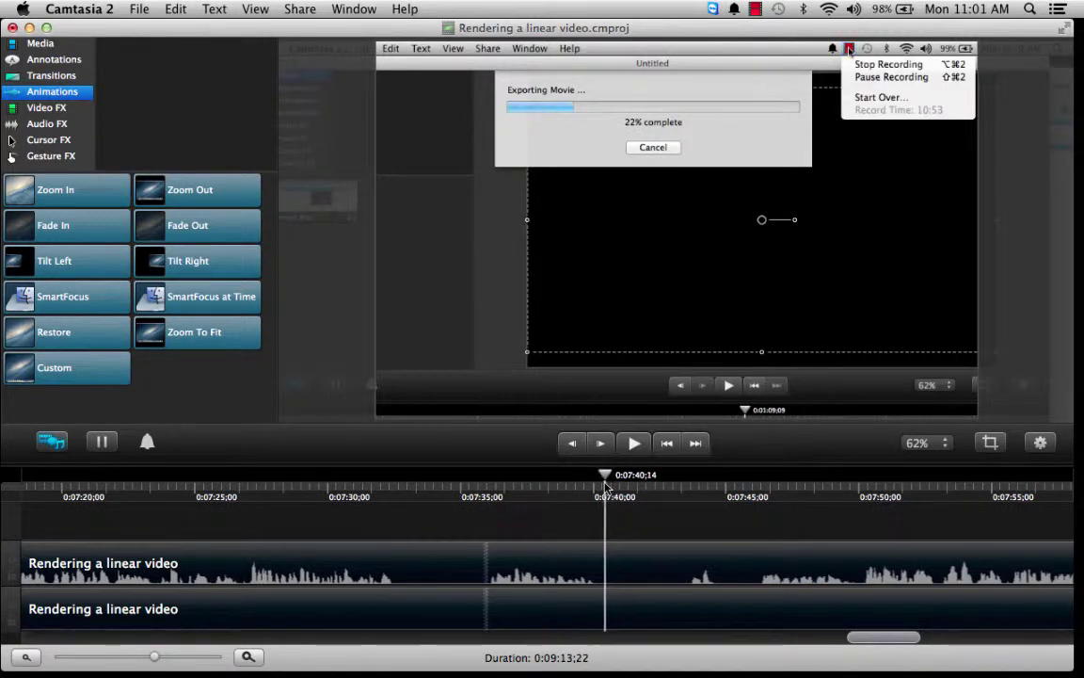
pyautogui.moveTo(607, 487); pyautogui.dragTo(684, 490)
pyautogui.rightClick(645, 613)
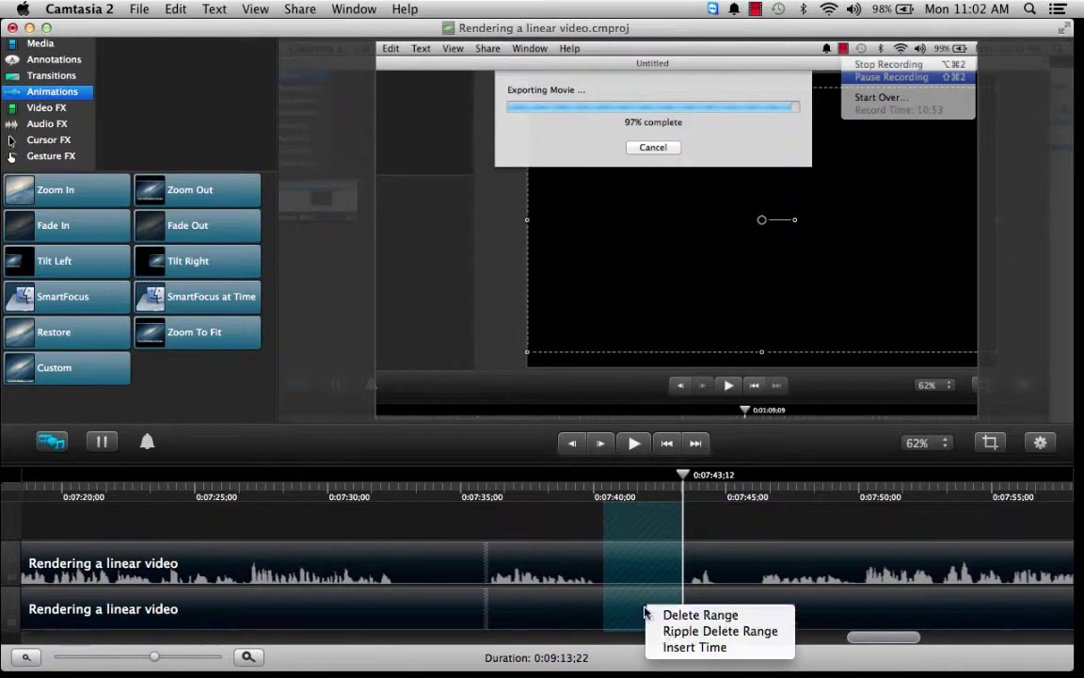
pyautogui.click(721, 630)
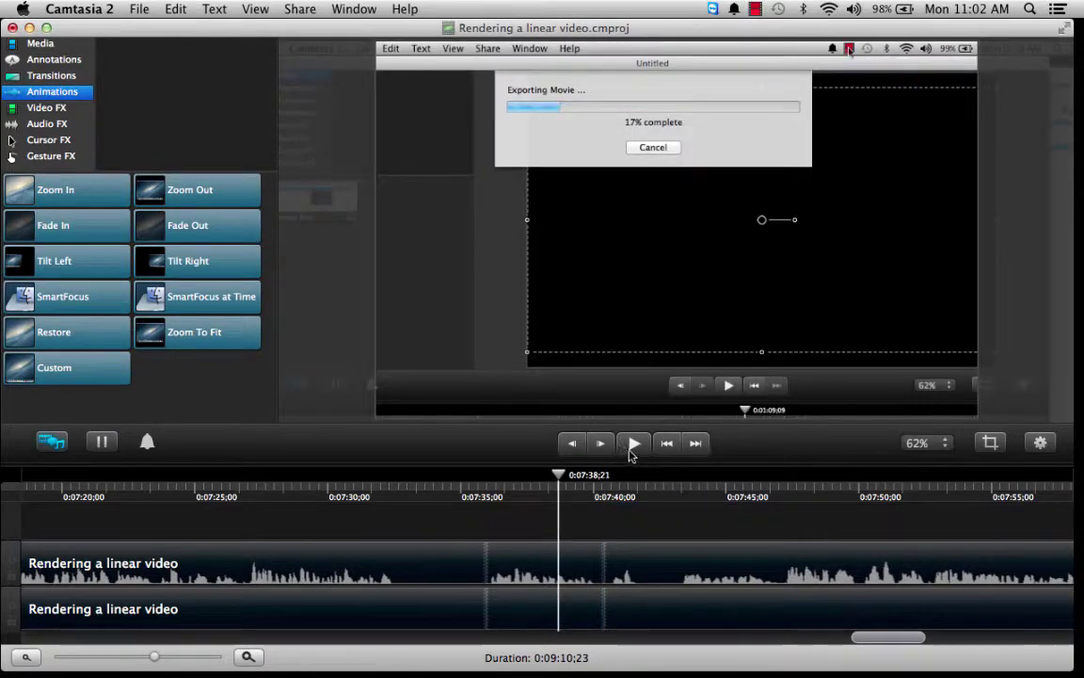
# Play across the new cut from 0:07:38;21, and replay from about 0:07:48;10 with the timeline magnified to examine the narration waveform
pyautogui.click(631, 448)
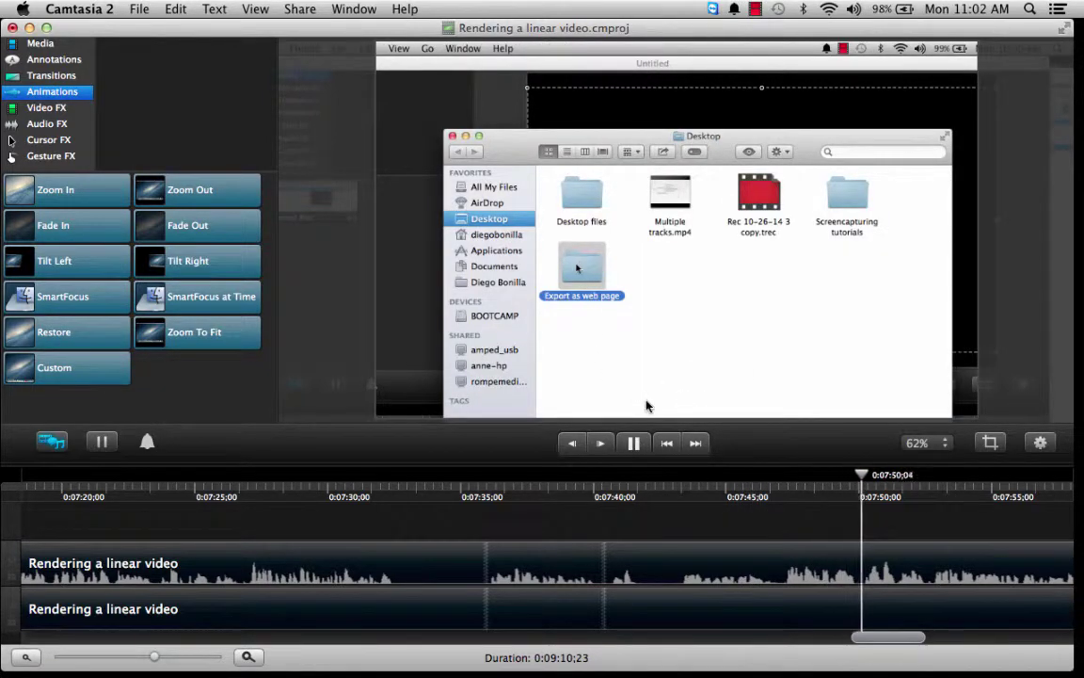
pyautogui.click(838, 492)
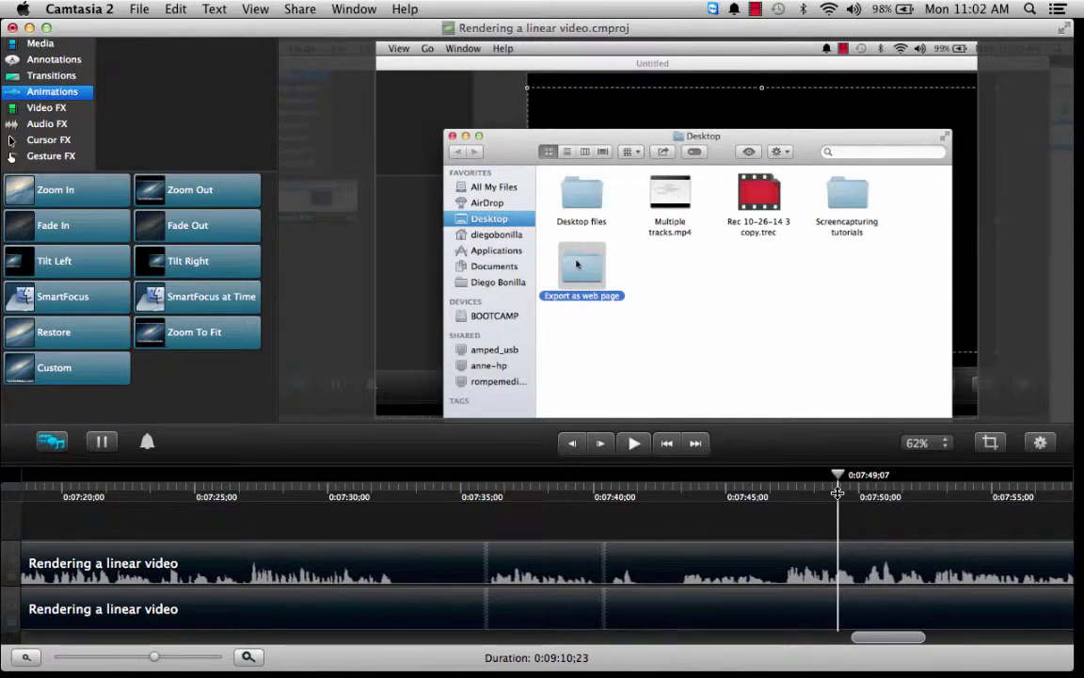
pyautogui.click(249, 657)
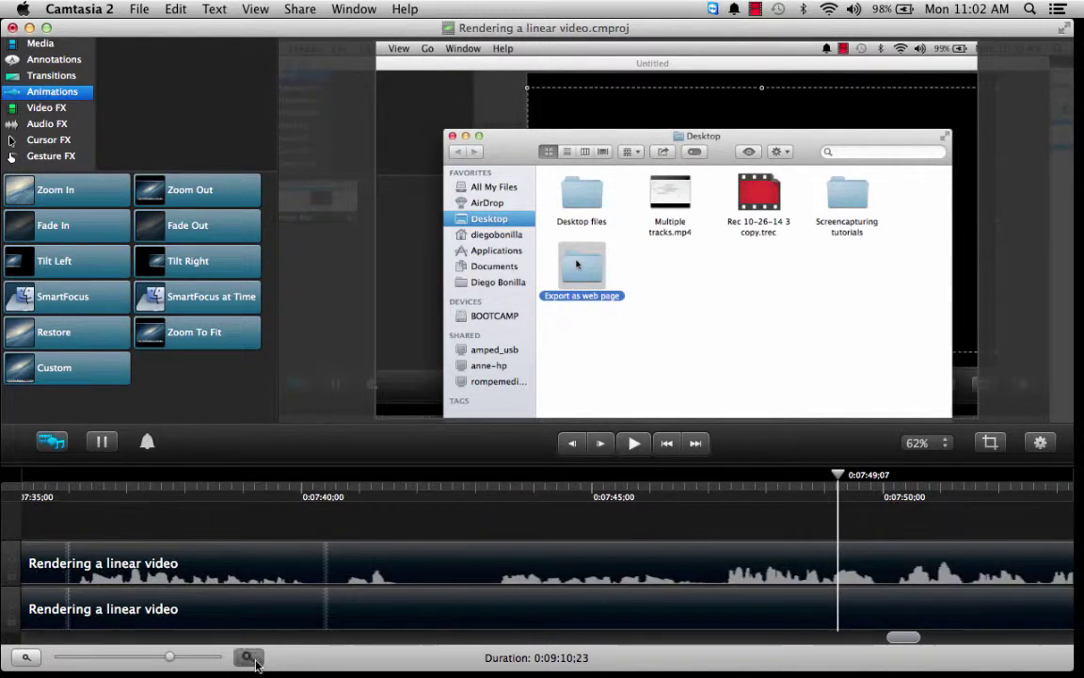
pyautogui.click(249, 657)
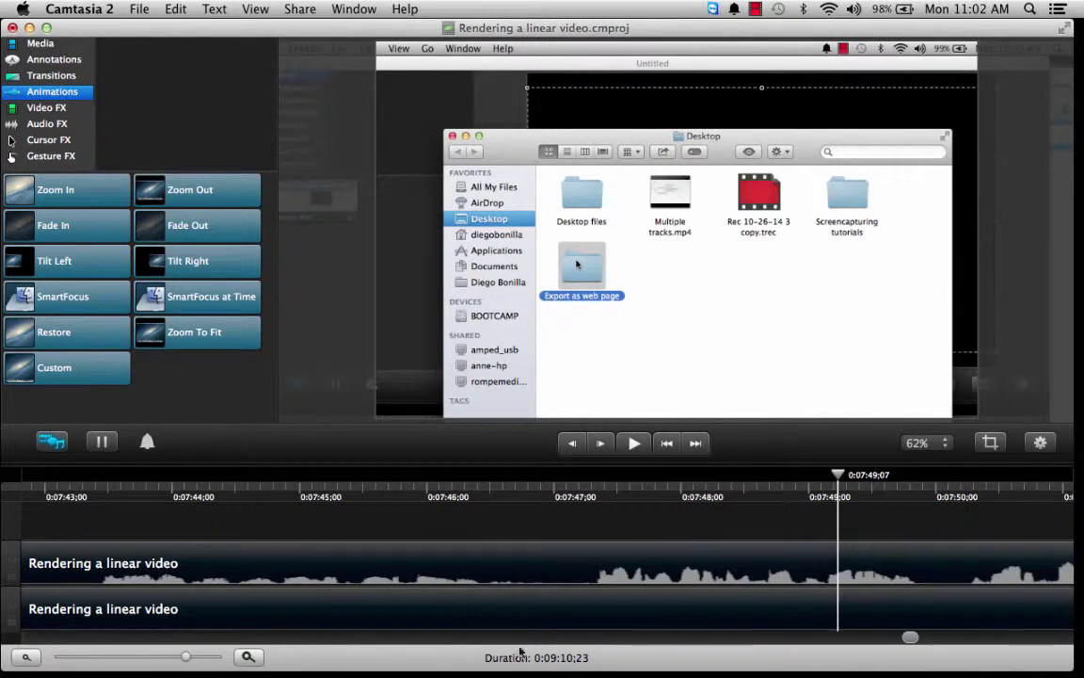
pyautogui.click(724, 496)
pyautogui.moveTo(910, 640); pyautogui.dragTo(912, 643)
pyautogui.click(633, 444)
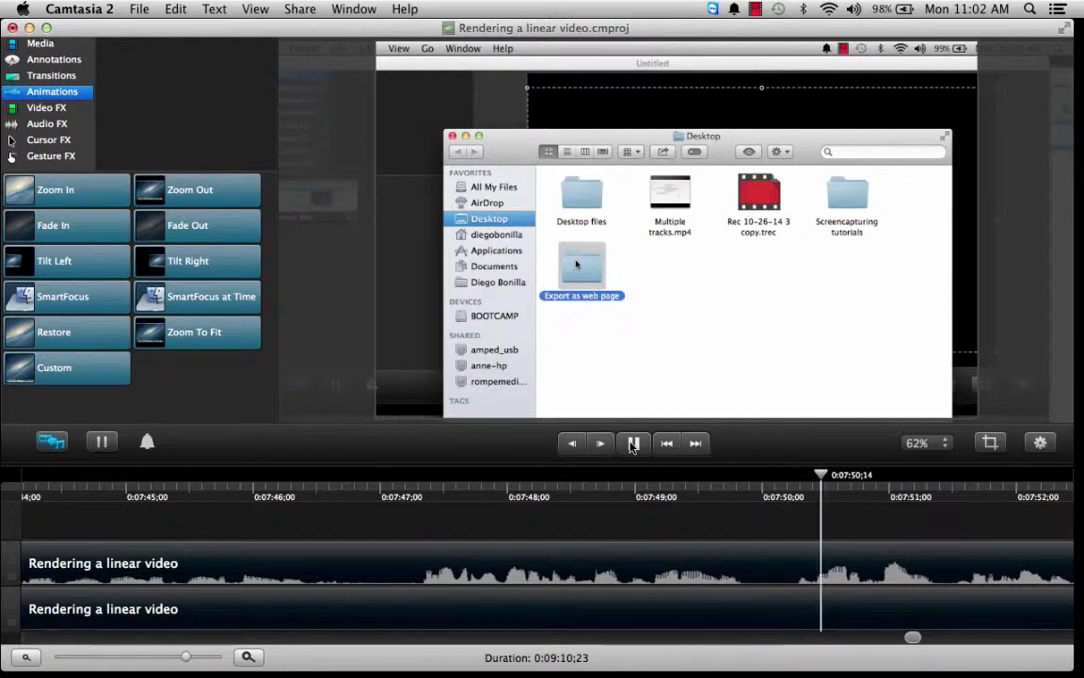
pyautogui.click(634, 444)
# Ripple delete the narration from about 0:07:48;28 to 0:07:50;08 on both tracks and play across the cut from about 0:07:48;00
pyautogui.click(624, 496)
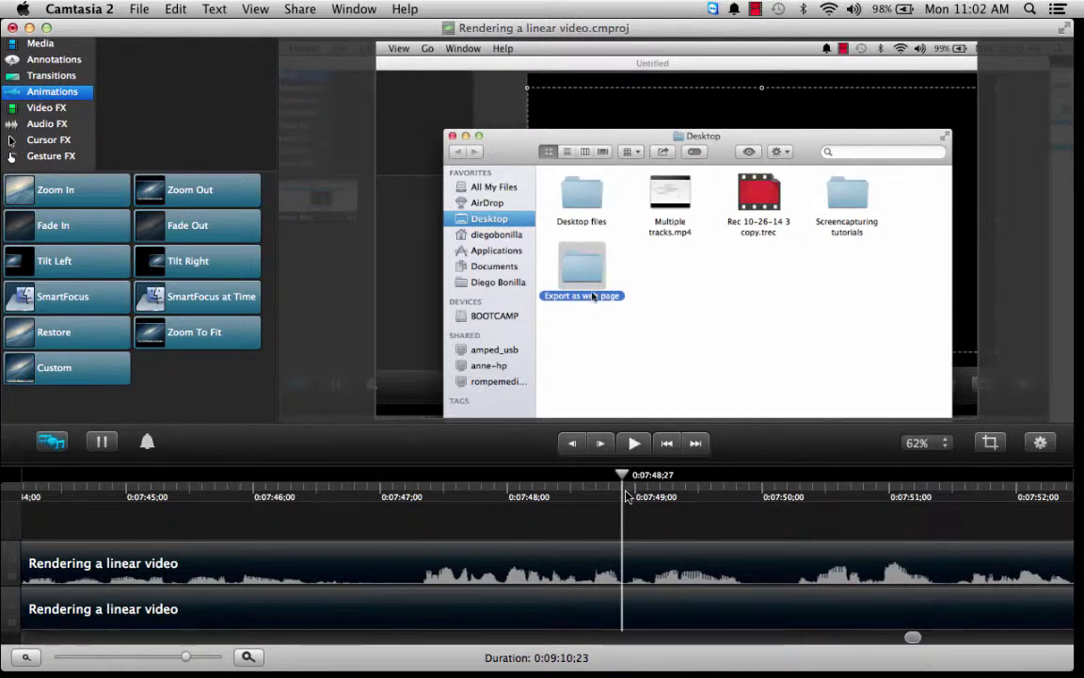
pyautogui.moveTo(629, 482); pyautogui.dragTo(797, 527)
pyautogui.rightClick(743, 599)
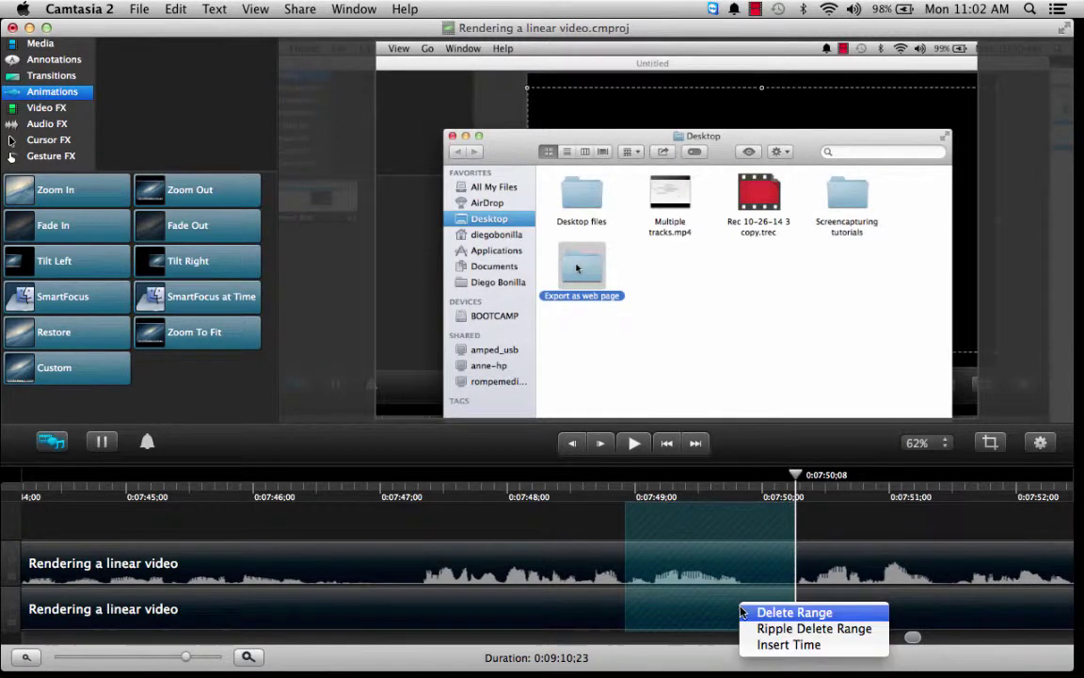
pyautogui.click(764, 627)
pyautogui.click(509, 496)
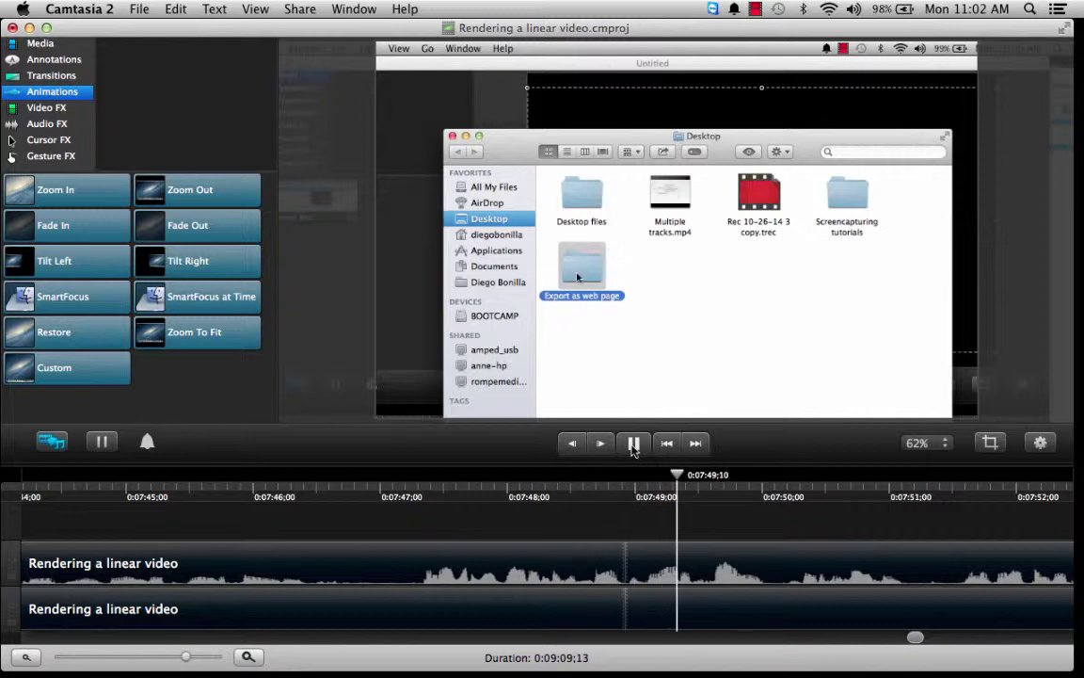
pyautogui.click(634, 443)
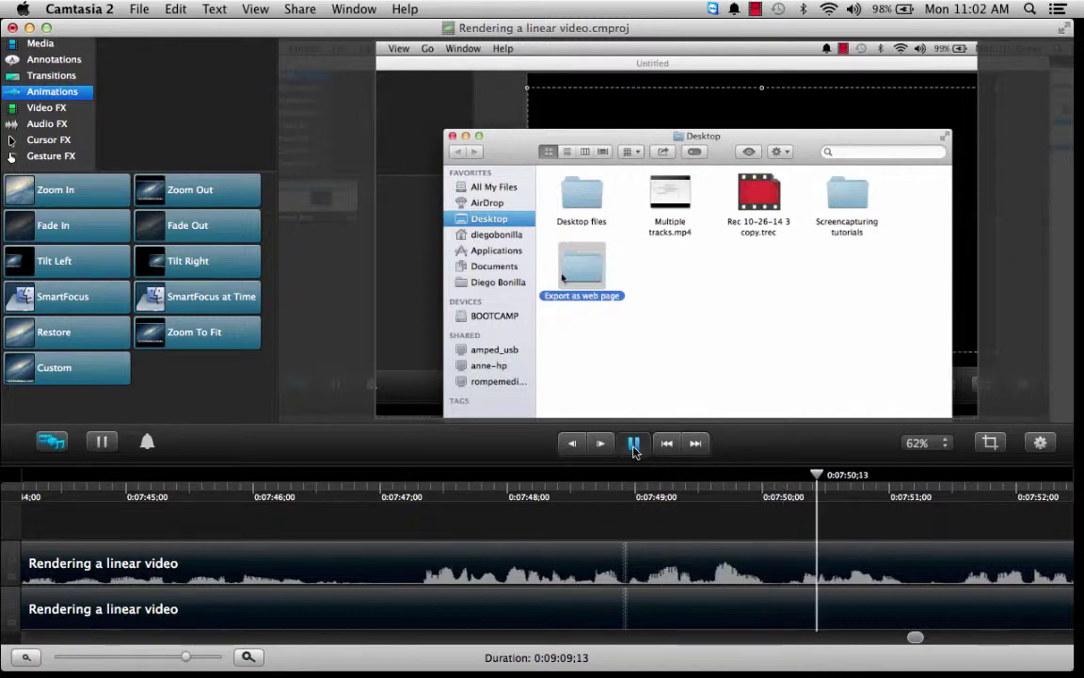
# Play on from about 0:07:50 and ripple delete the web-page loading pause from 0:08:04;01 to 0:08:08;10 on both tracks
pyautogui.click(27, 657)
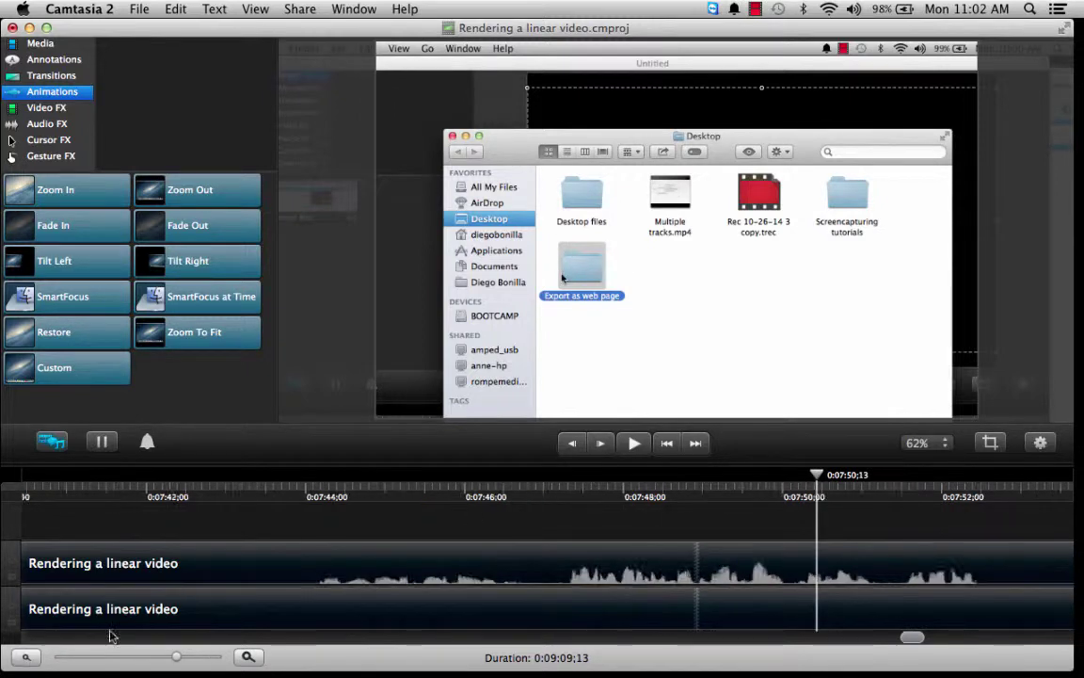
pyautogui.click(634, 443)
pyautogui.moveTo(918, 643); pyautogui.dragTo(938, 644)
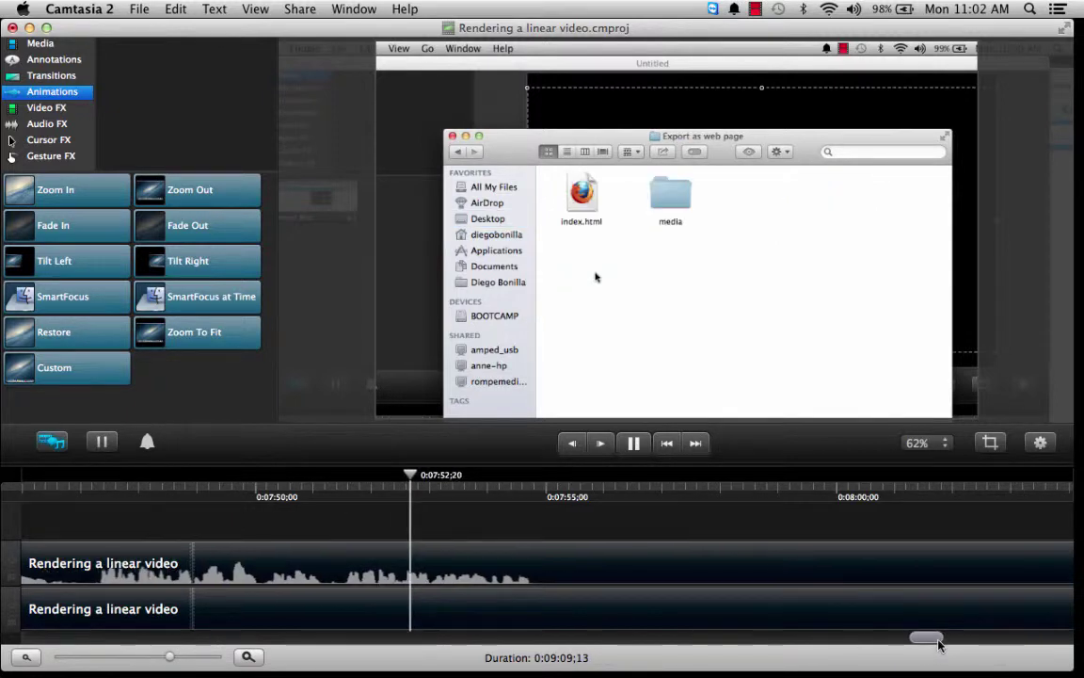
pyautogui.click(635, 444)
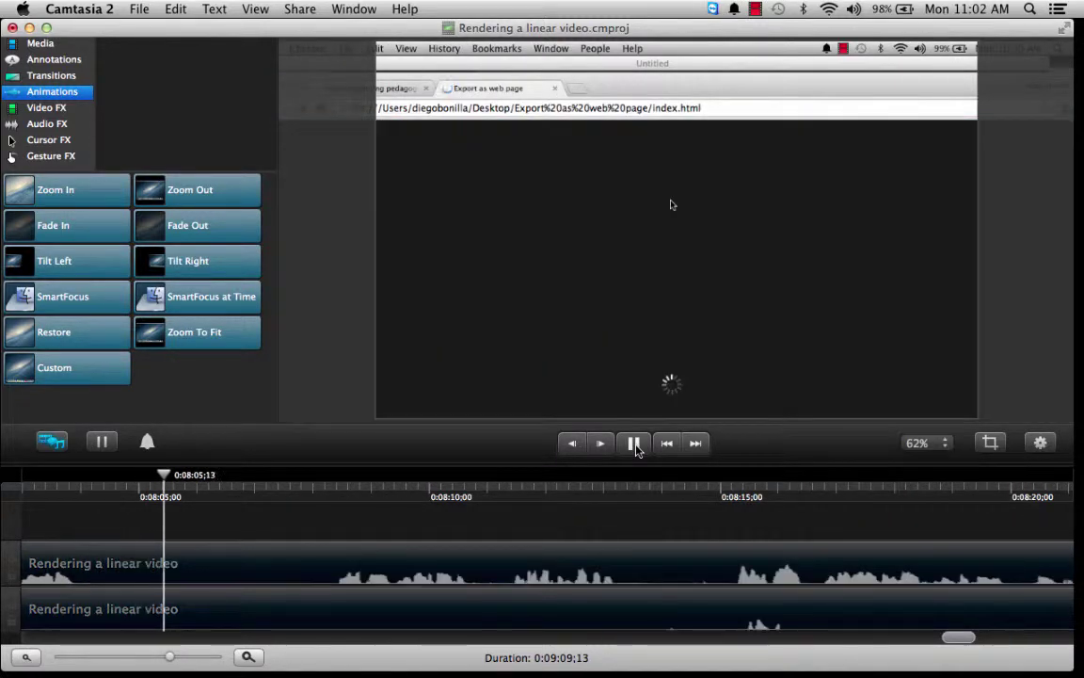
pyautogui.click(636, 444)
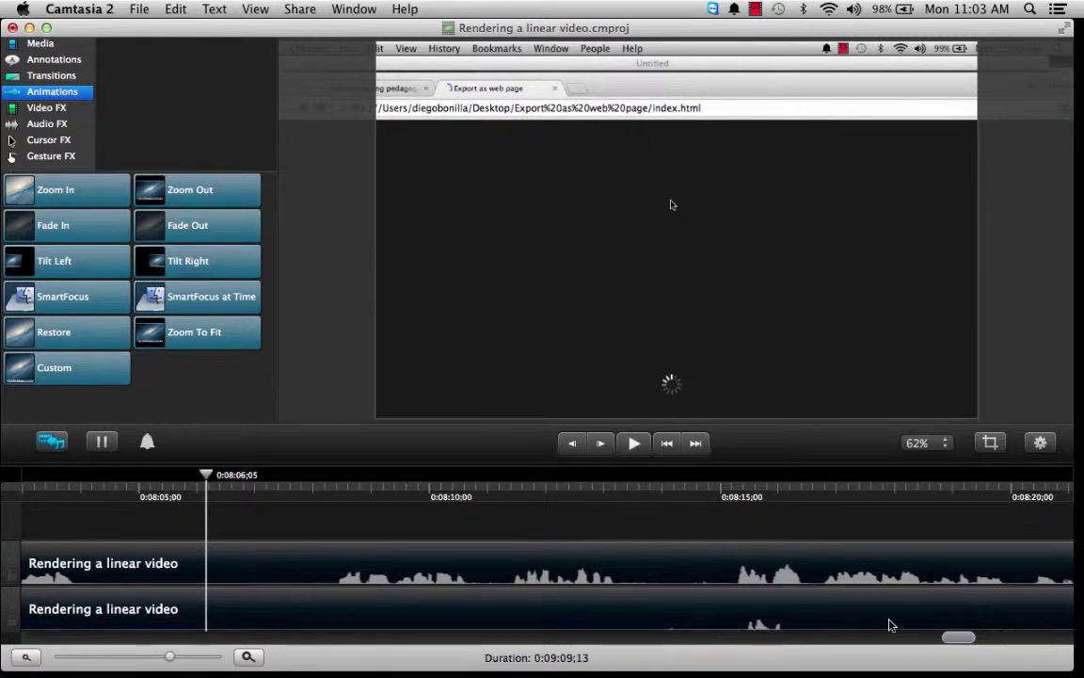
pyautogui.hscroll(-5, 960, 645)
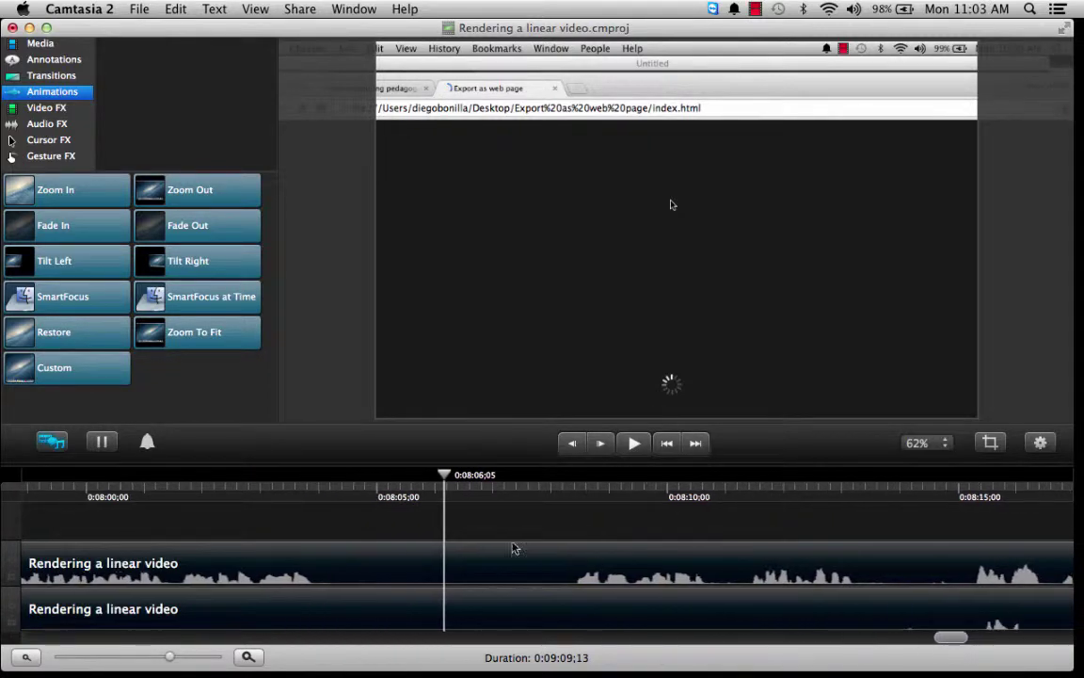
pyautogui.click(334, 494)
pyautogui.moveTo(325, 499); pyautogui.dragTo(568, 523)
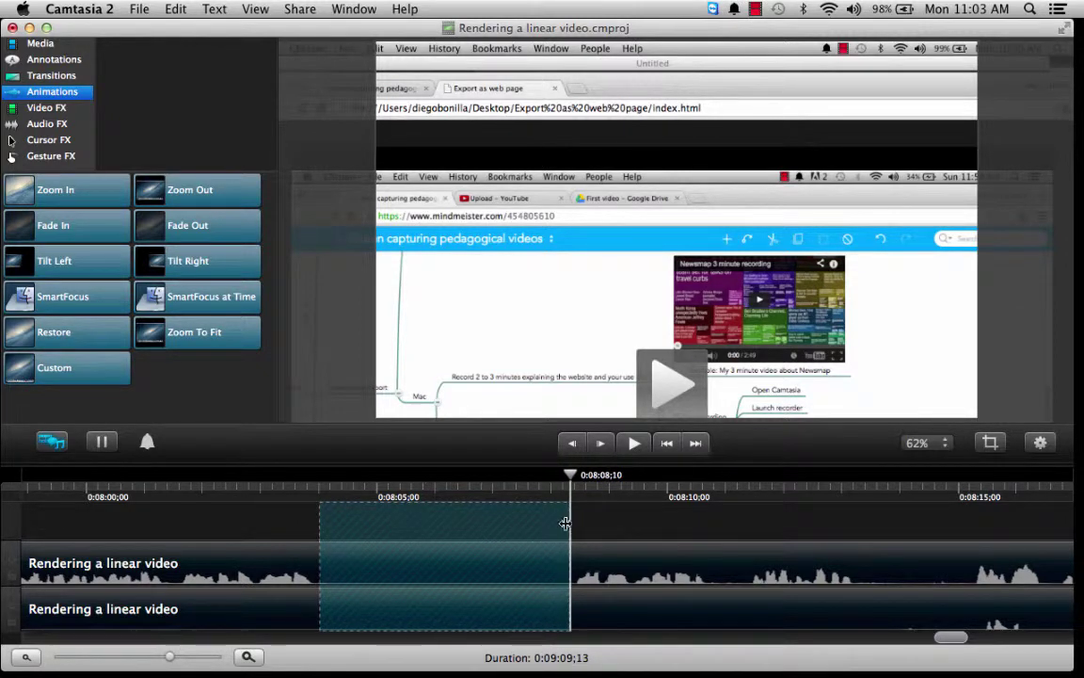
pyautogui.rightClick(504, 614)
pyautogui.click(549, 633)
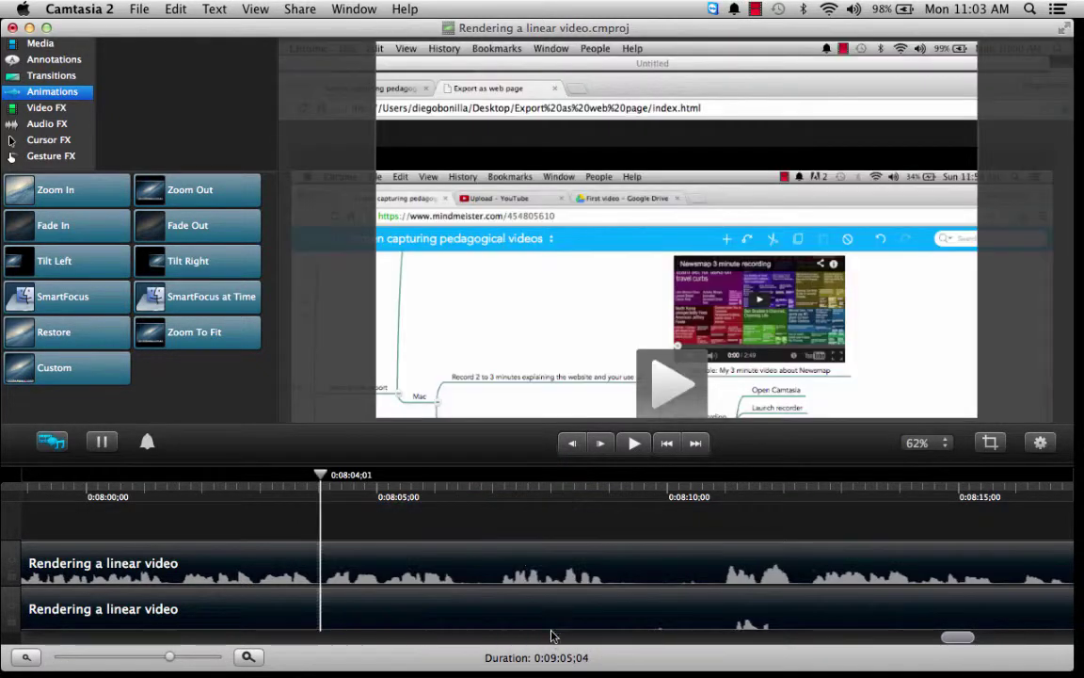
# Add a Zoom Out animation on the lower track ending at 0:08:06;13, so the browser page with the exported video shows at full width
pyautogui.click(459, 498)
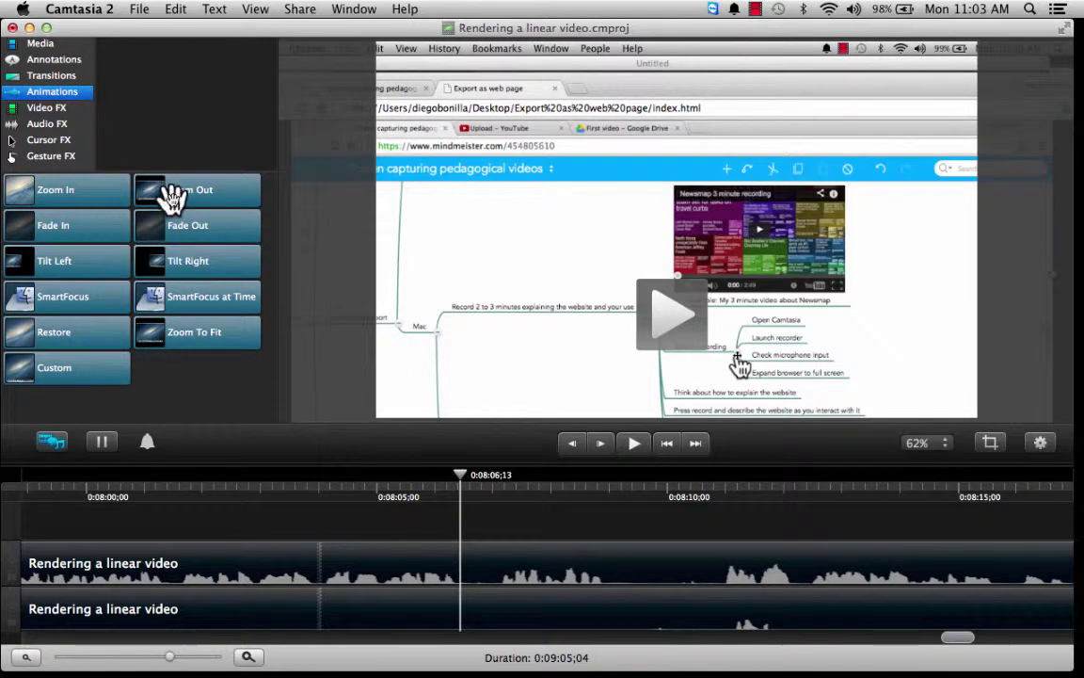
pyautogui.moveTo(200, 191); pyautogui.dragTo(464, 620)
pyautogui.click(459, 607)
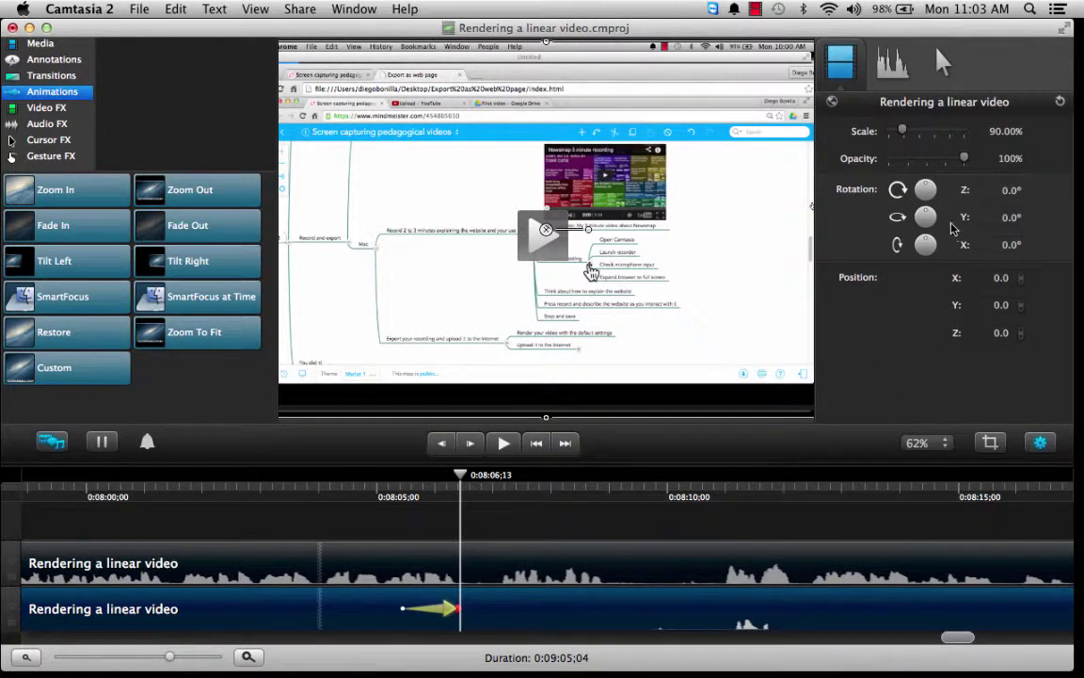
# Set the scale at that animation's end to about 95.88% and shift the video slightly to the right on the canvas
pyautogui.click(1041, 443)
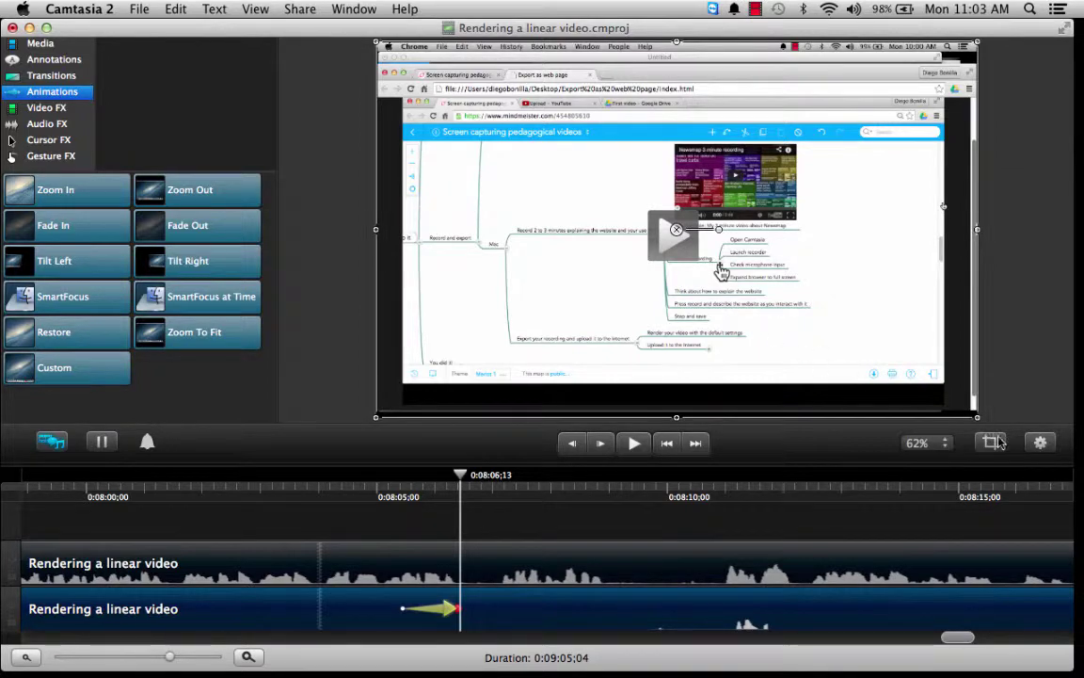
pyautogui.click(1040, 442)
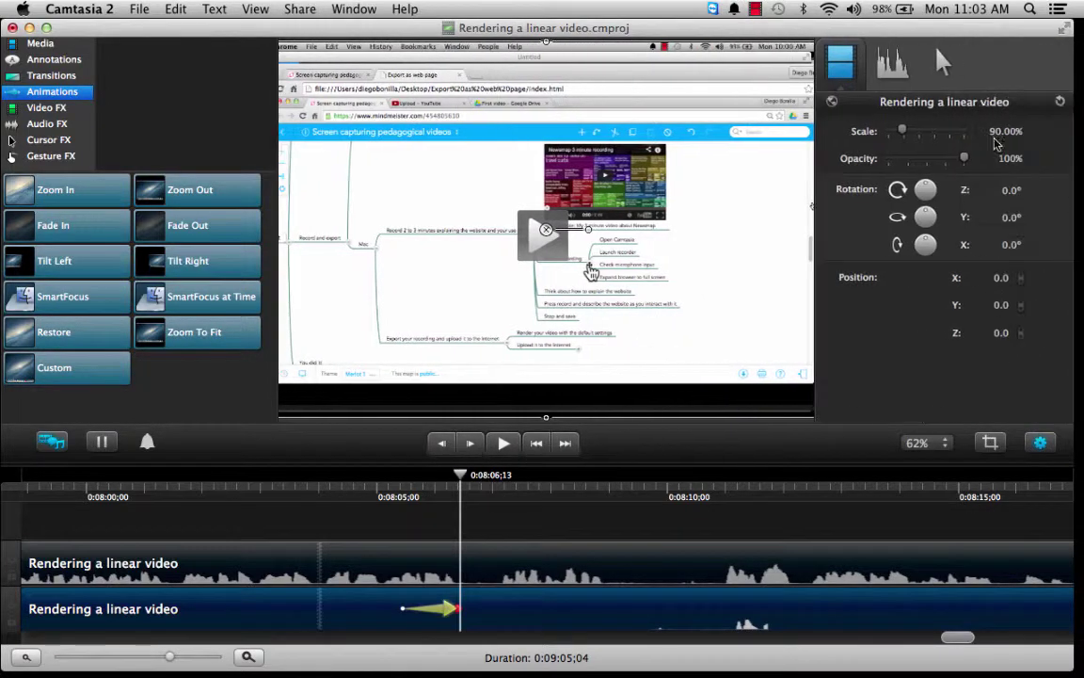
pyautogui.moveTo(908, 132); pyautogui.dragTo(905, 133)
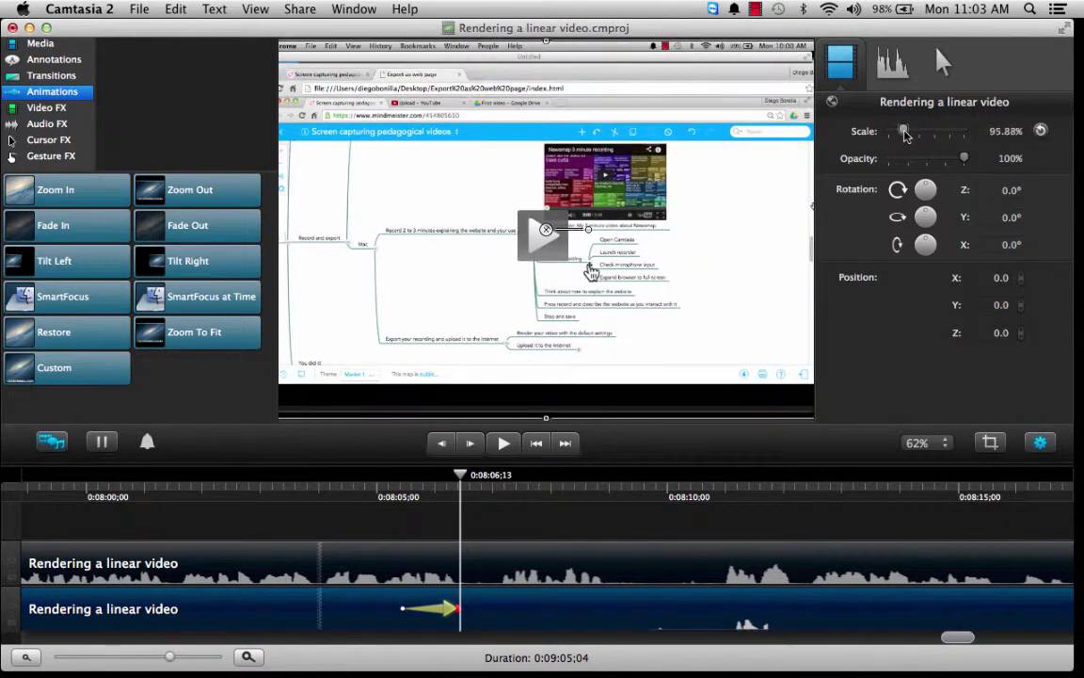
pyautogui.click(1043, 448)
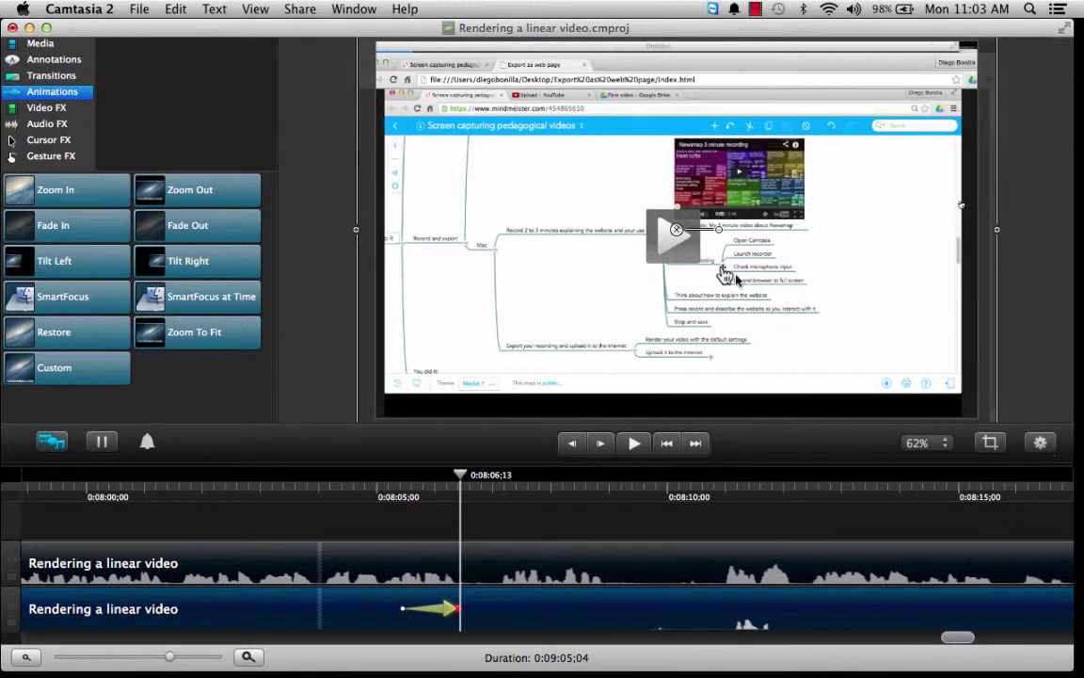
pyautogui.moveTo(961, 205); pyautogui.dragTo(981, 205)
pyautogui.moveTo(740, 267); pyautogui.dragTo(738, 273)
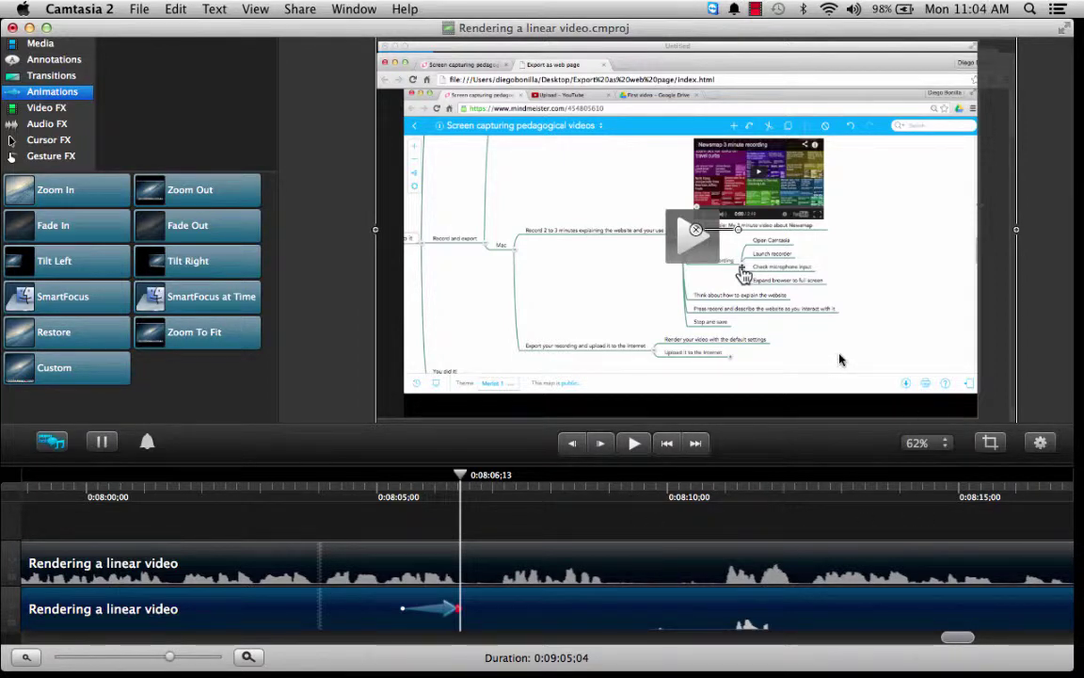
# Play on from 0:08:06;13 and ripple delete the pause from about 0:08:09;00 to 0:08:10;26 on both tracks
pyautogui.click(633, 444)
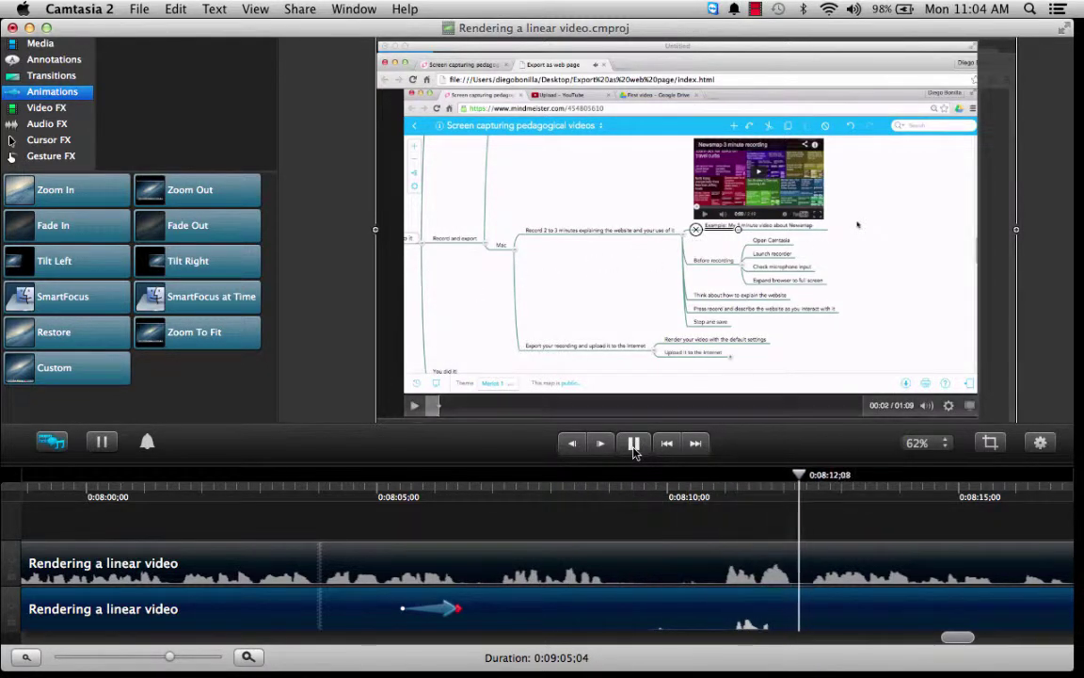
pyautogui.click(633, 448)
pyautogui.click(613, 502)
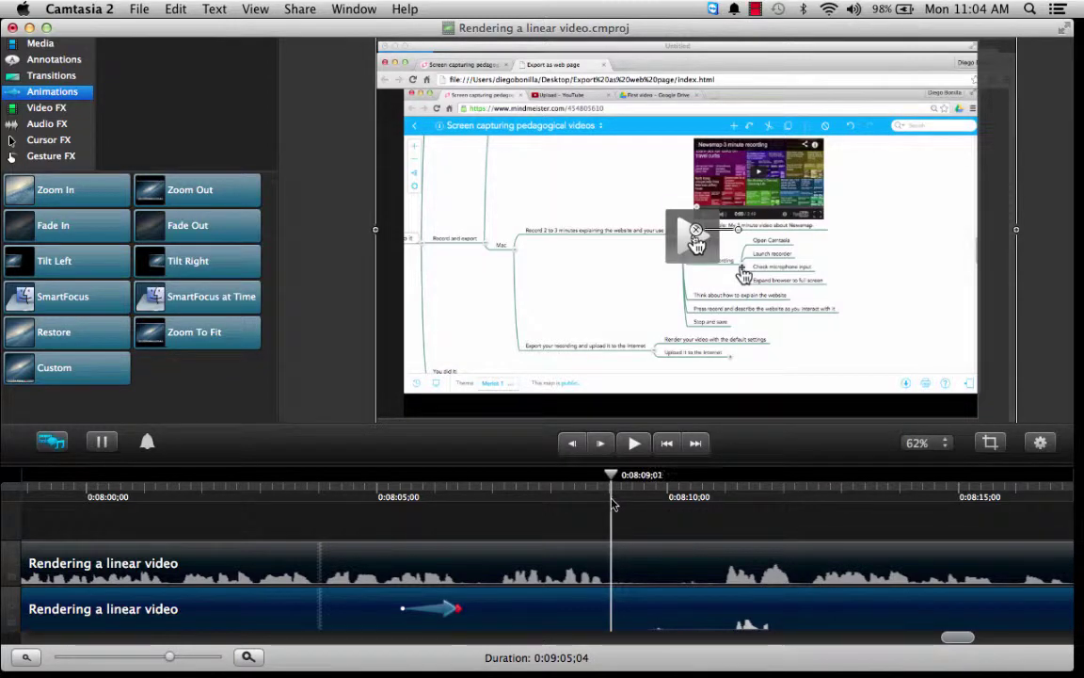
pyautogui.moveTo(613, 481); pyautogui.dragTo(720, 489)
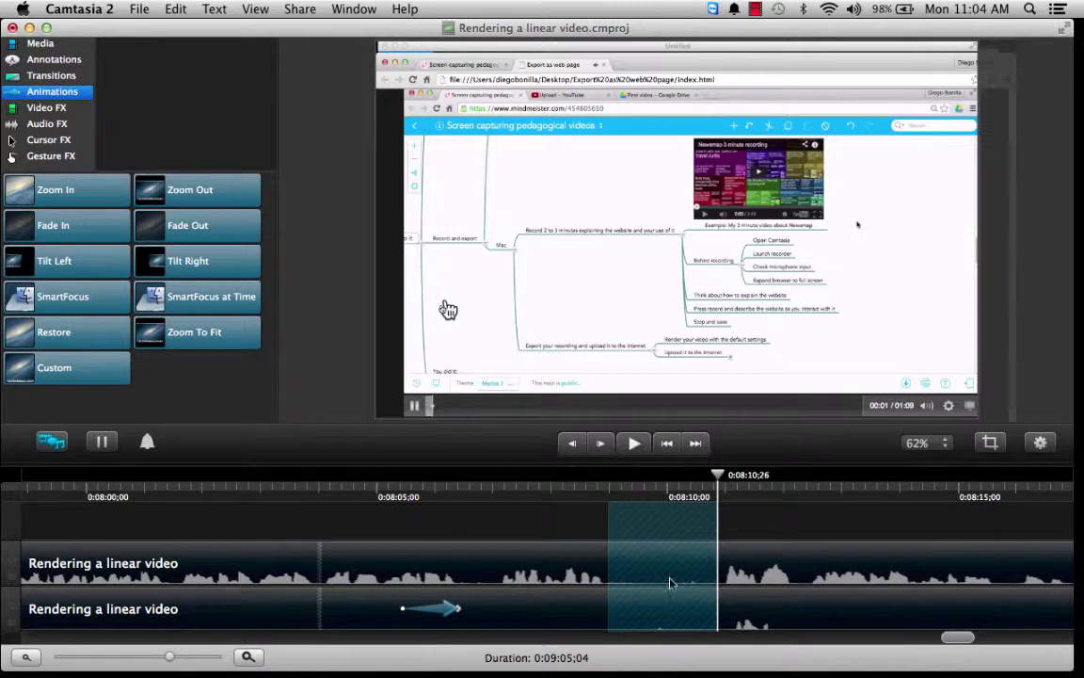
pyautogui.rightClick(663, 607)
pyautogui.click(690, 618)
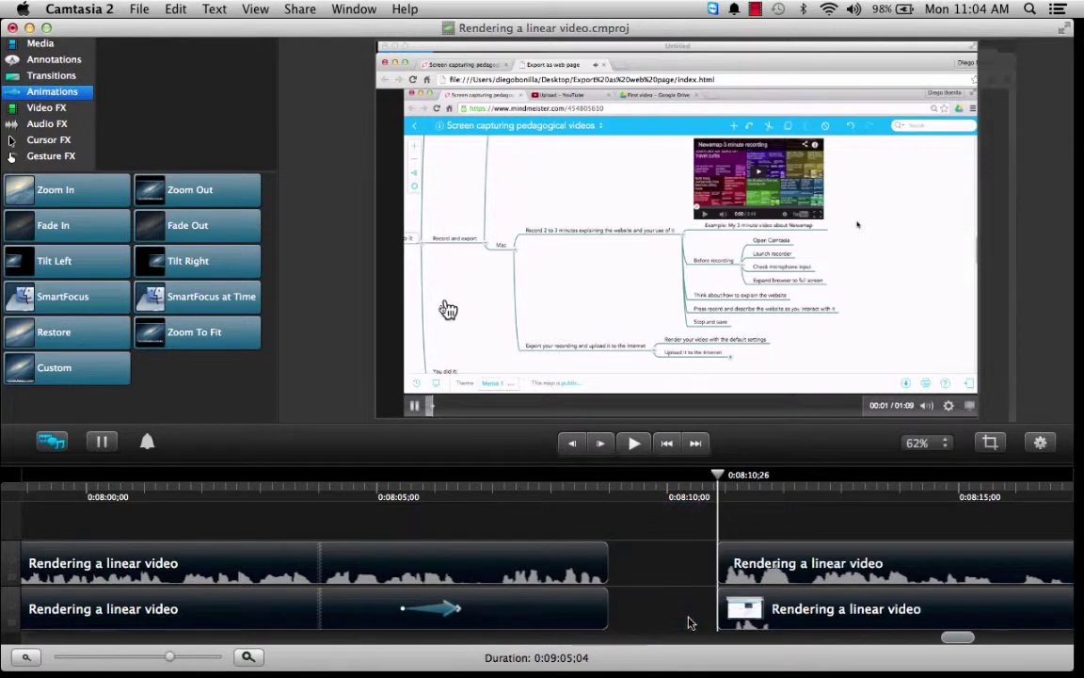
pyautogui.press('super+z')
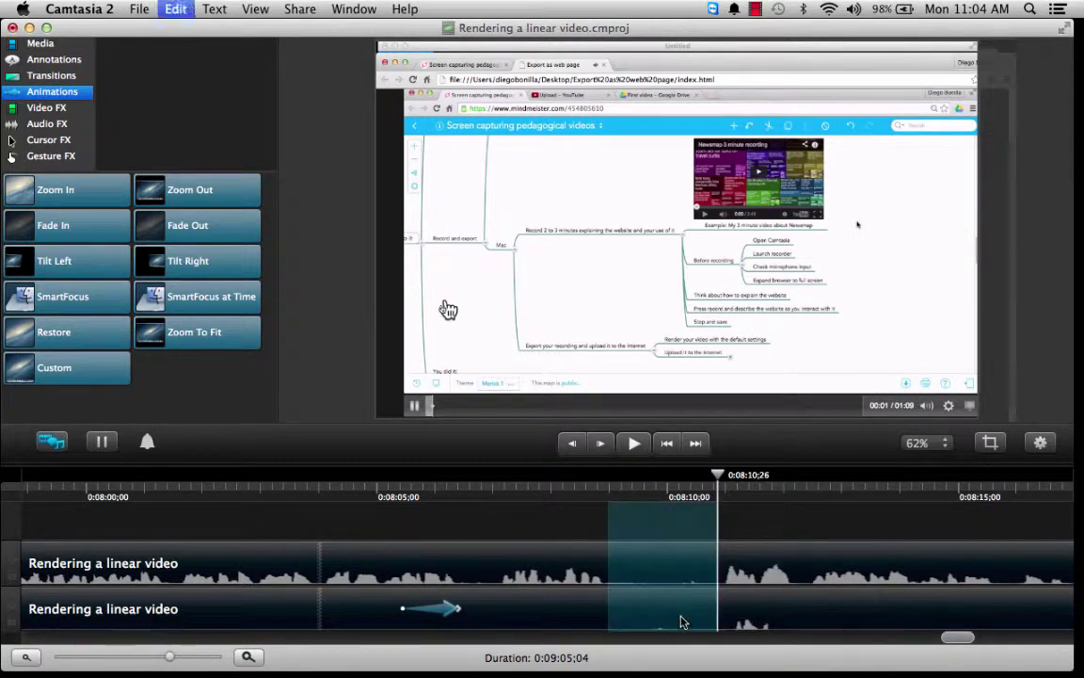
pyautogui.rightClick(667, 612)
pyautogui.click(692, 567)
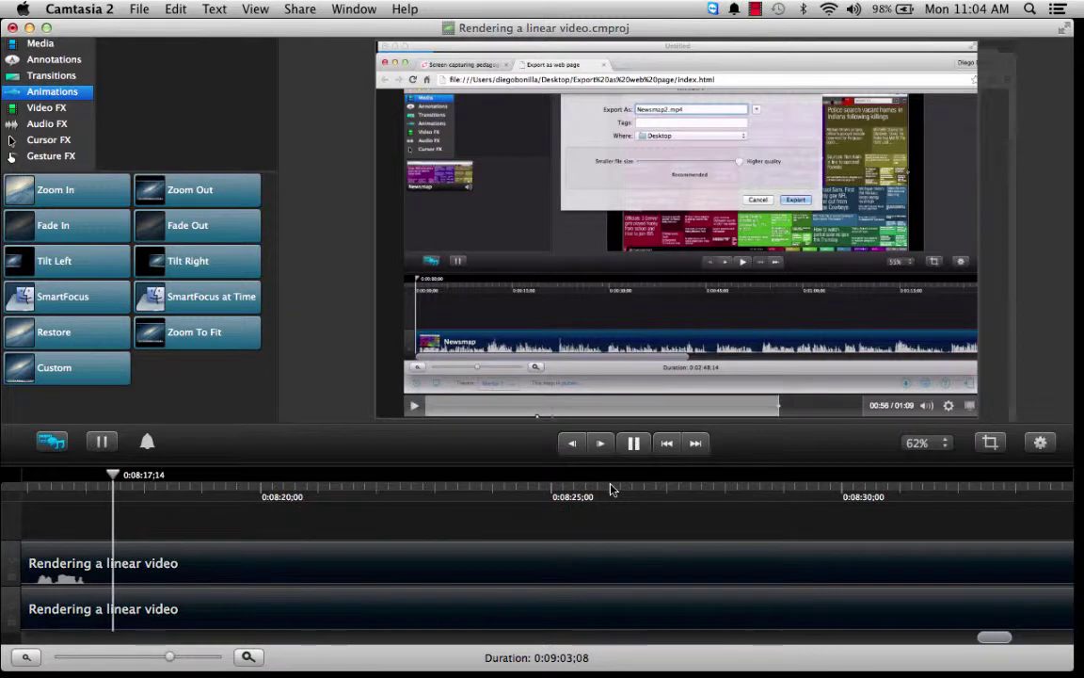
# Play through to about 0:08:48, and ripple delete the silent stretch from 0:08:24;17 to 0:08:35;26 on both tracks
pyautogui.click(633, 443)
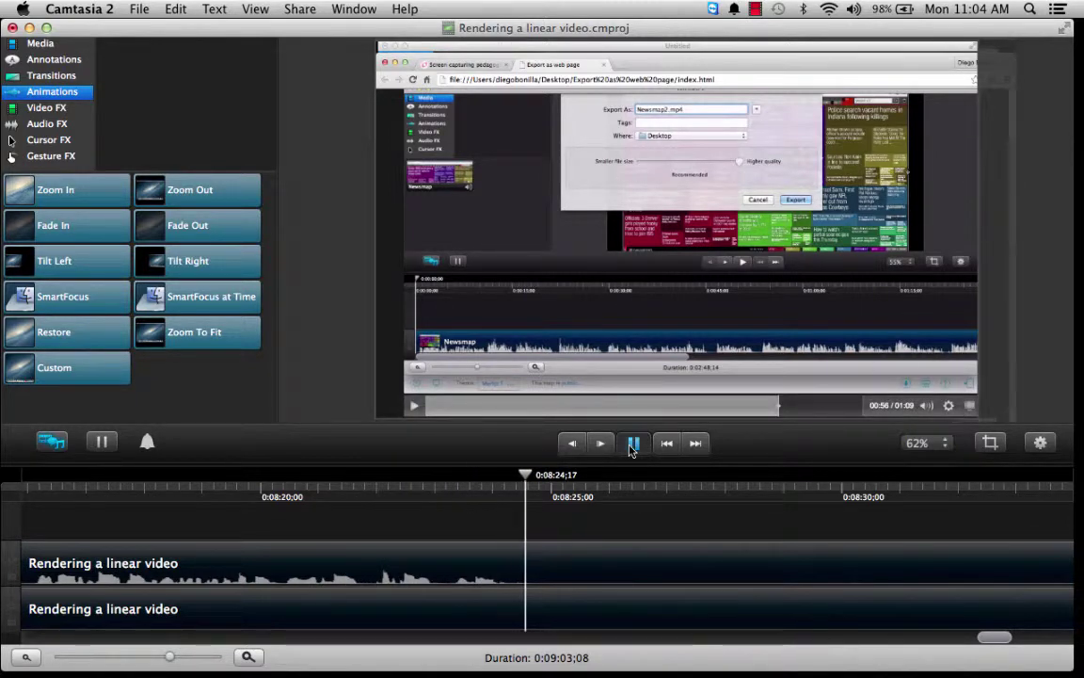
pyautogui.click(632, 444)
pyautogui.click(26, 659)
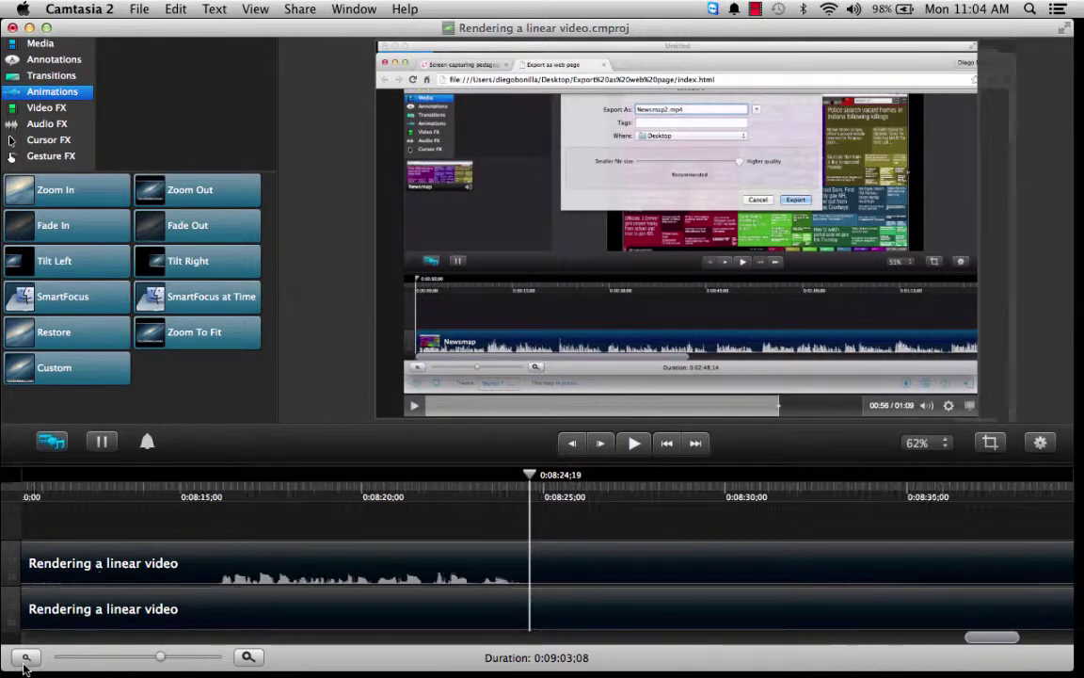
pyautogui.click(829, 497)
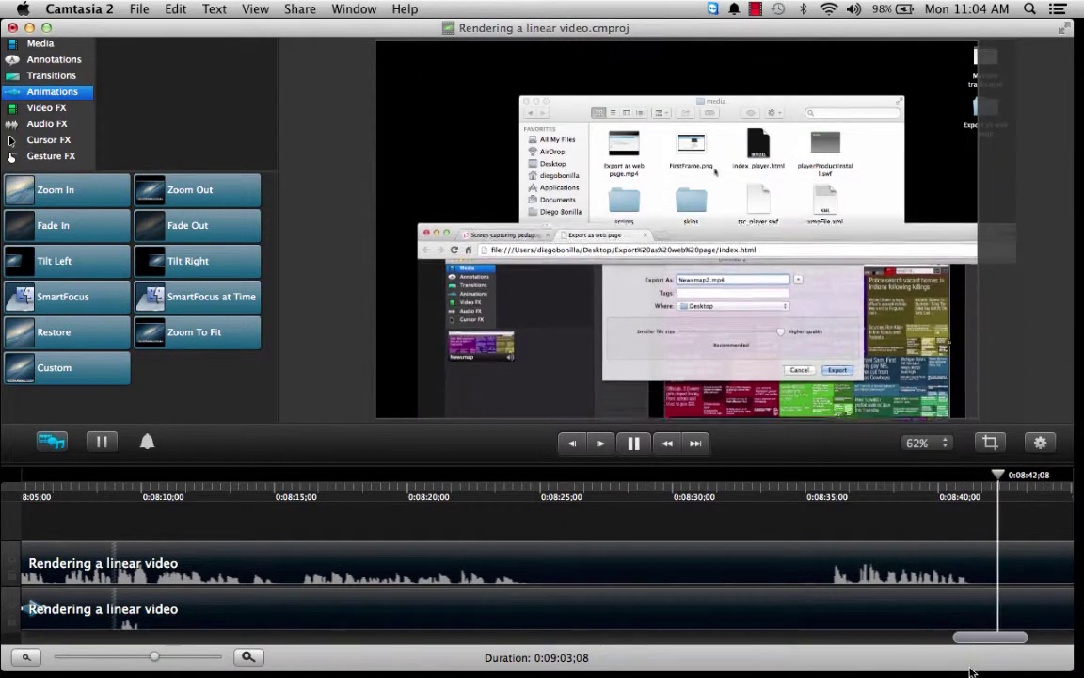
pyautogui.moveTo(976, 643)
pyautogui.mouseDown()
pyautogui.moveTo(1016, 652)
pyautogui.moveTo(984, 648)
pyautogui.mouseUp()
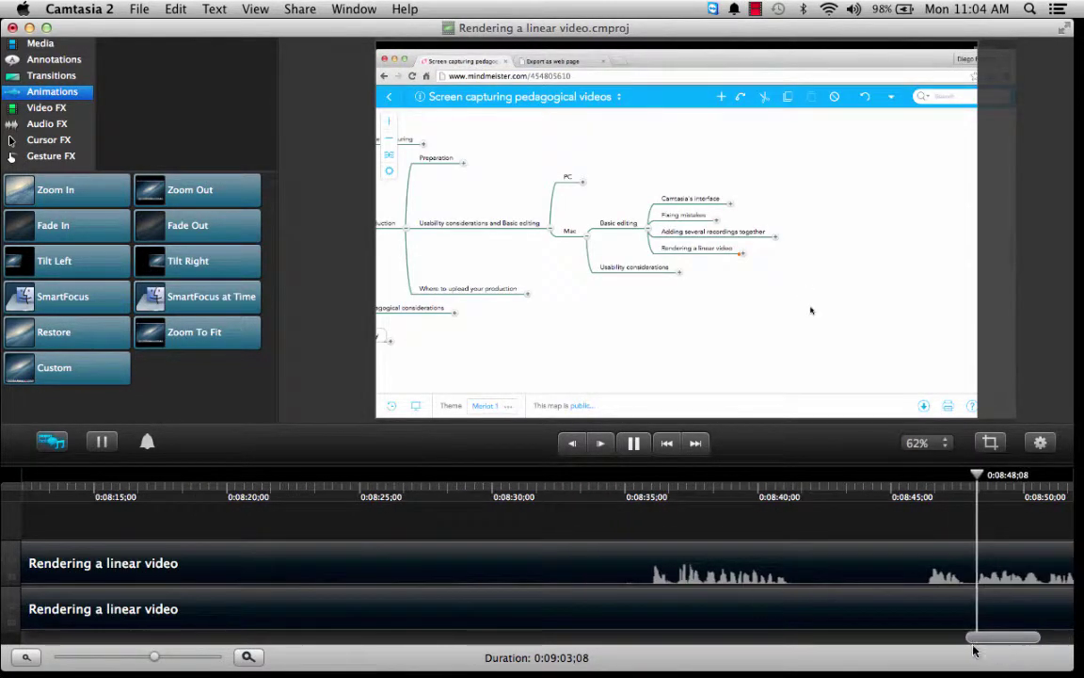
pyautogui.click(355, 497)
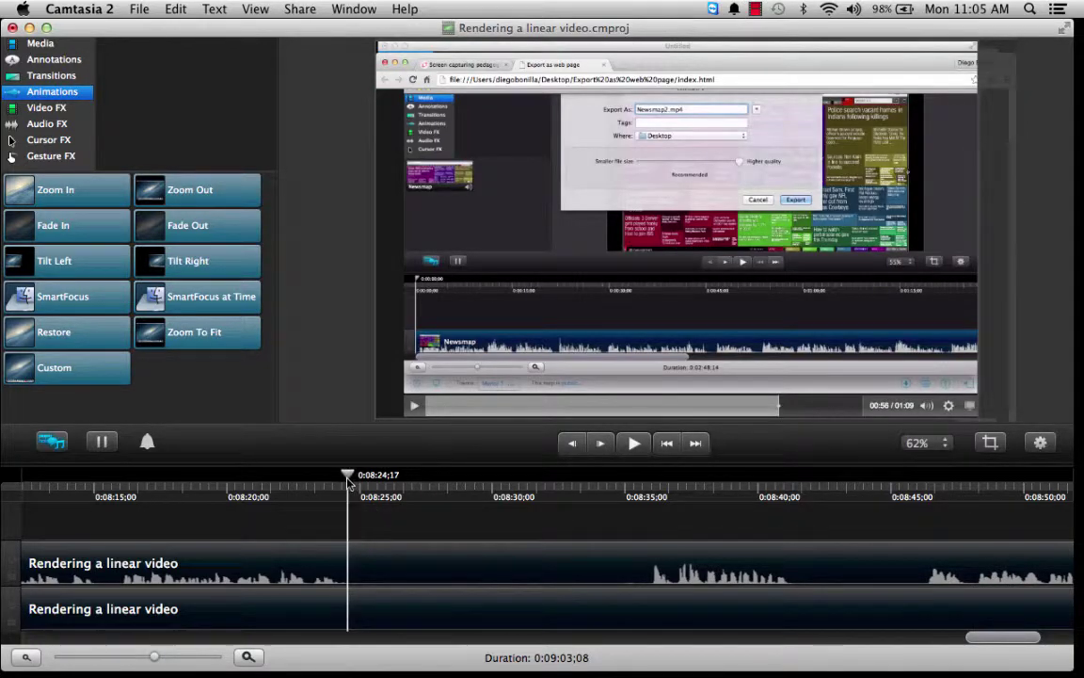
pyautogui.moveTo(351, 478); pyautogui.dragTo(647, 551)
pyautogui.rightClick(555, 637)
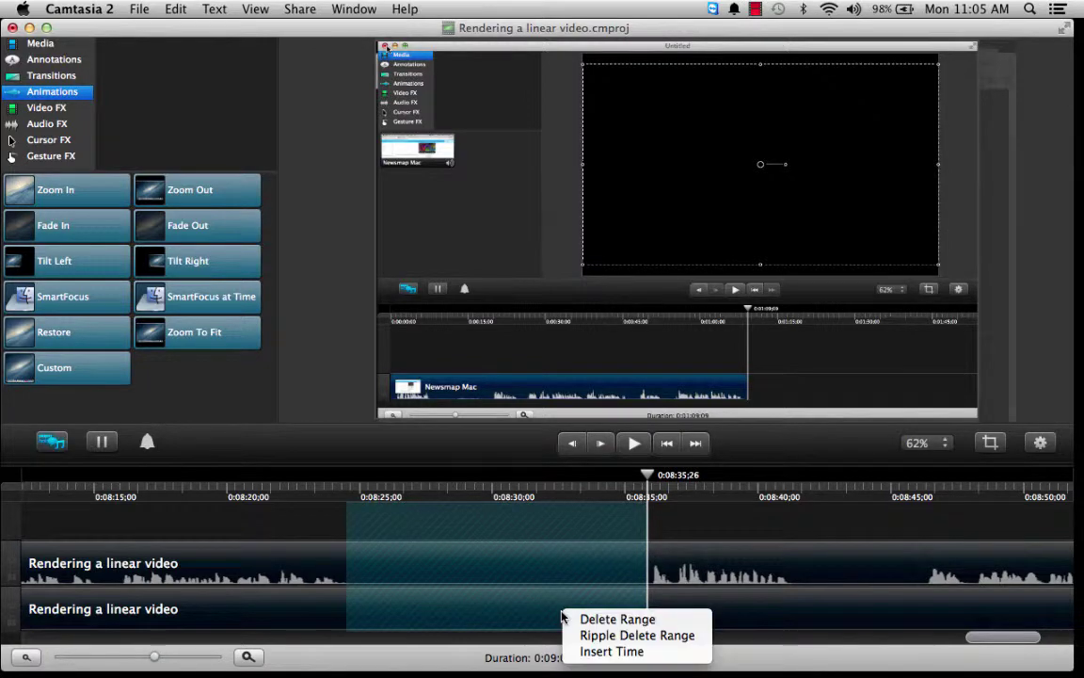
pyautogui.click(610, 640)
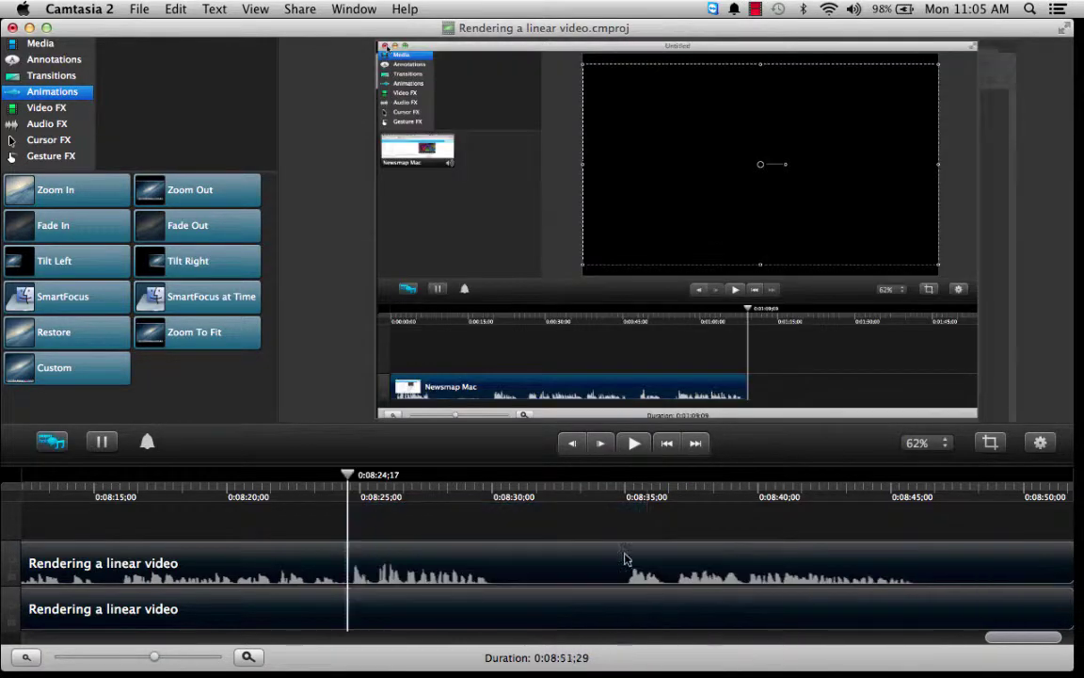
# Ripple delete the pause from about 0:08:29;27 to 0:08:35;01 on both tracks and play from about 0:08:23 to 0:08:41;25
pyautogui.moveTo(500, 498)
pyautogui.mouseDown()
pyautogui.moveTo(489, 498)
pyautogui.moveTo(585, 494)
pyautogui.moveTo(626, 506)
pyautogui.mouseUp()
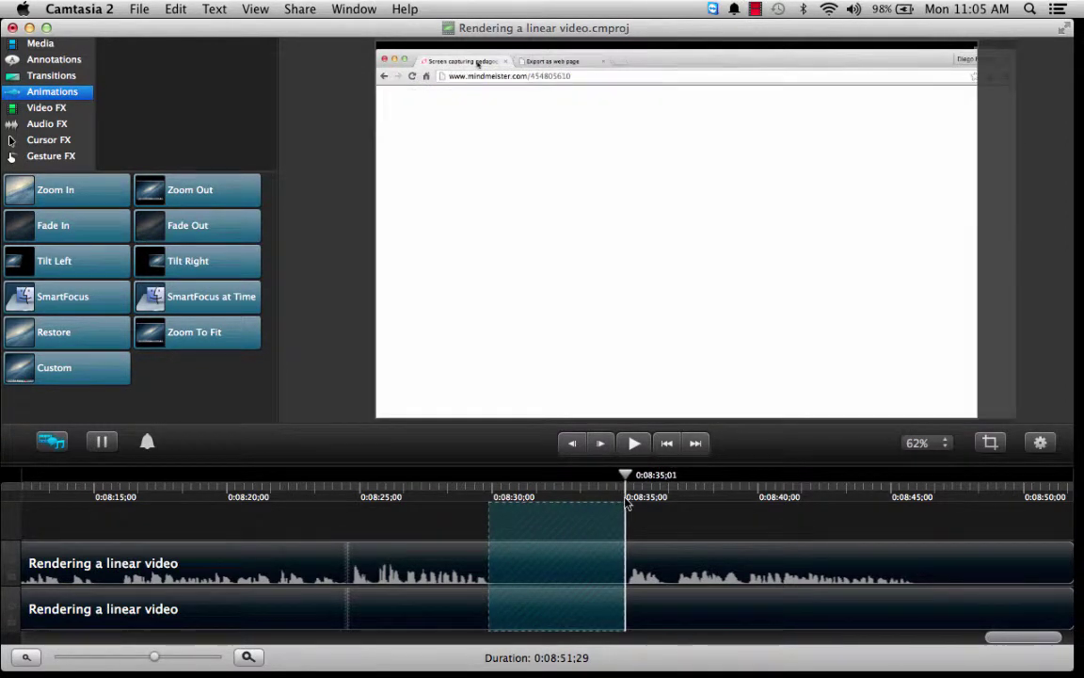
pyautogui.rightClick(585, 612)
pyautogui.click(605, 635)
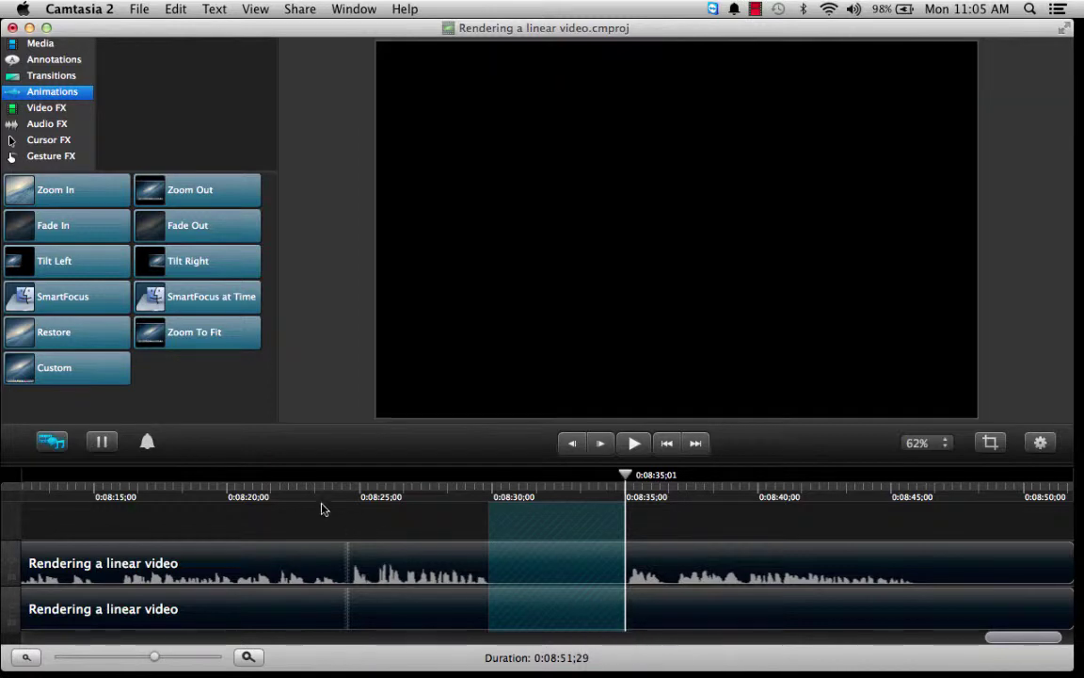
pyautogui.click(302, 499)
pyautogui.click(635, 444)
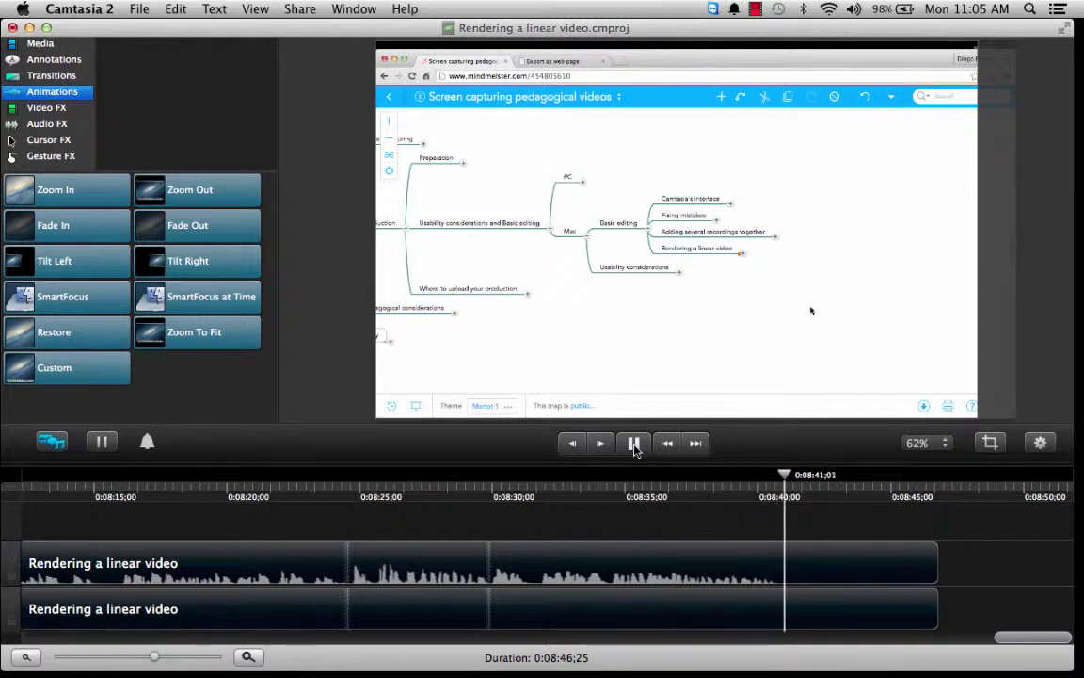
pyautogui.click(636, 449)
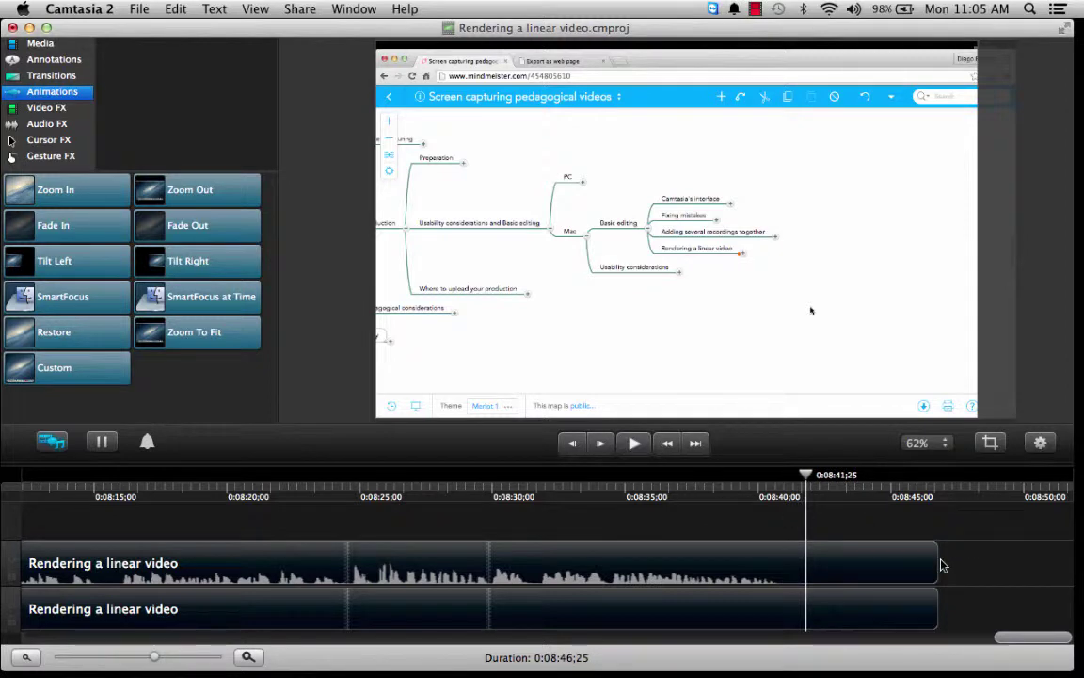
# Ripple delete the silent tail from 0:08:41;25 to 0:08:46;25 on both tracks, and save the project
pyautogui.moveTo(807, 474); pyautogui.dragTo(938, 478)
pyautogui.rightClick(885, 576)
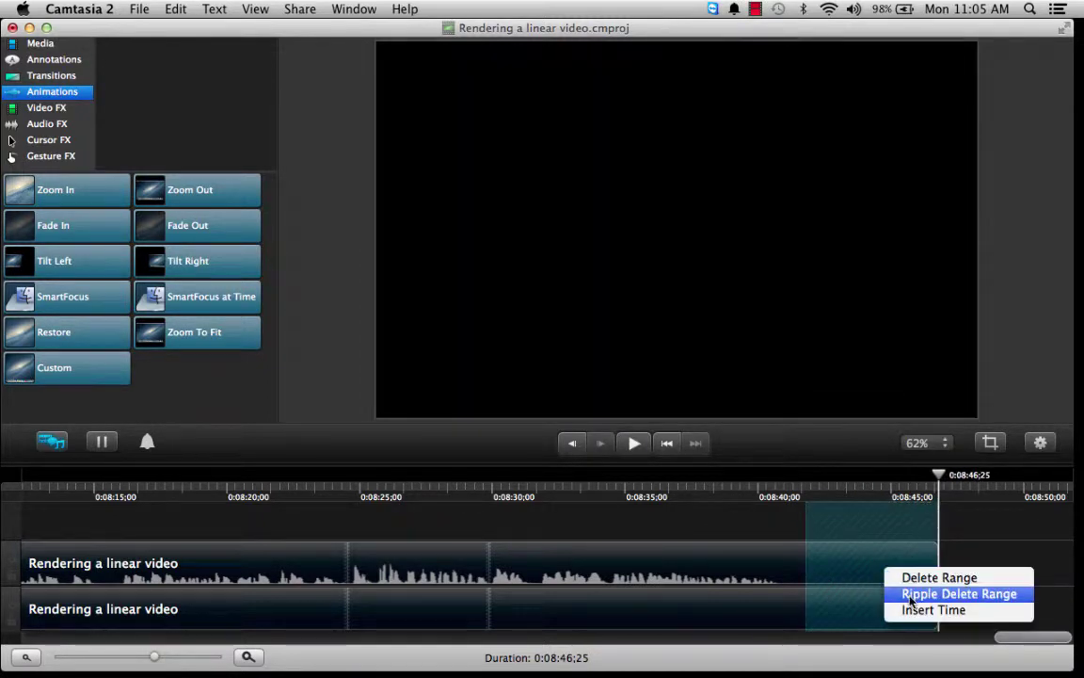
pyautogui.click(905, 594)
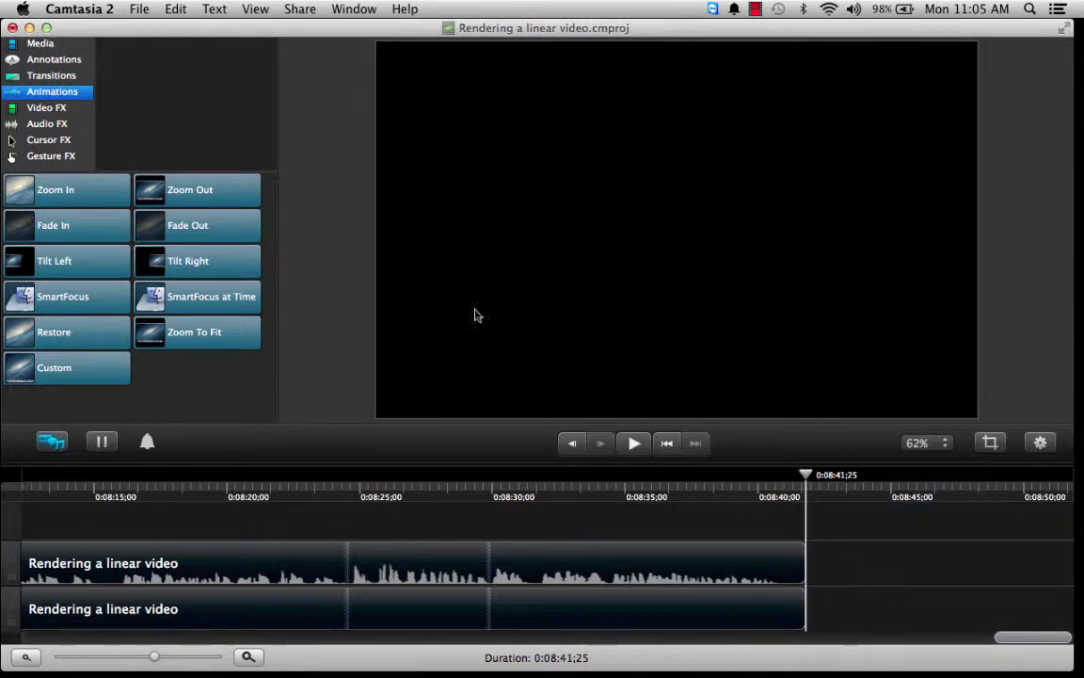
pyautogui.click(138, 9)
pyautogui.click(151, 100)
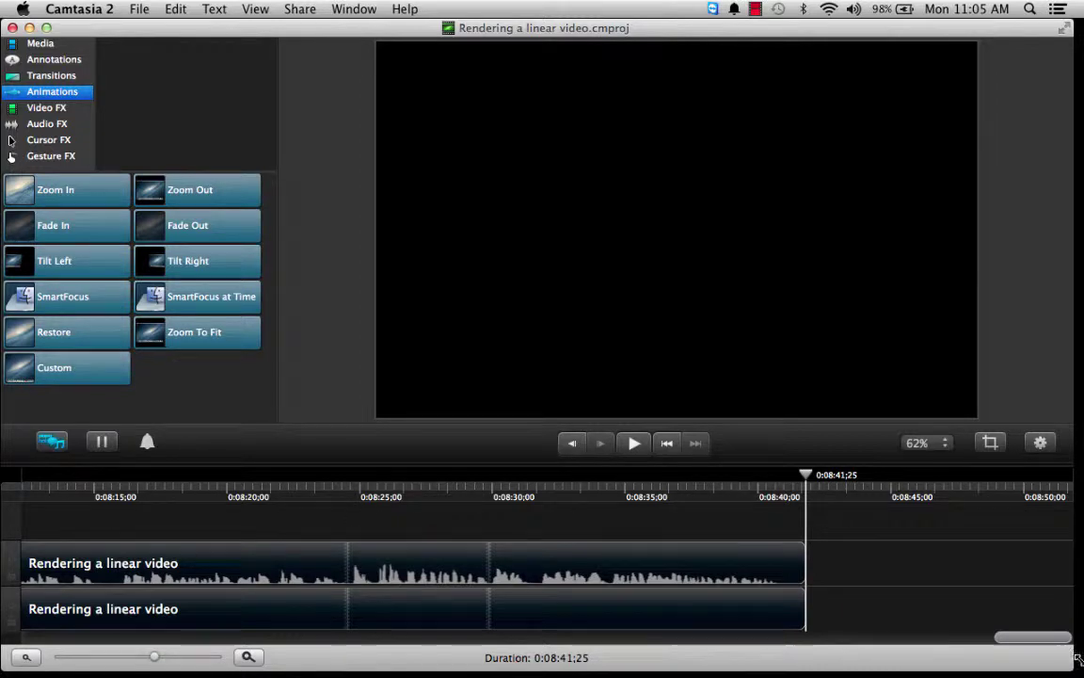
pyautogui.moveTo(1035, 639); pyautogui.dragTo(36, 643)
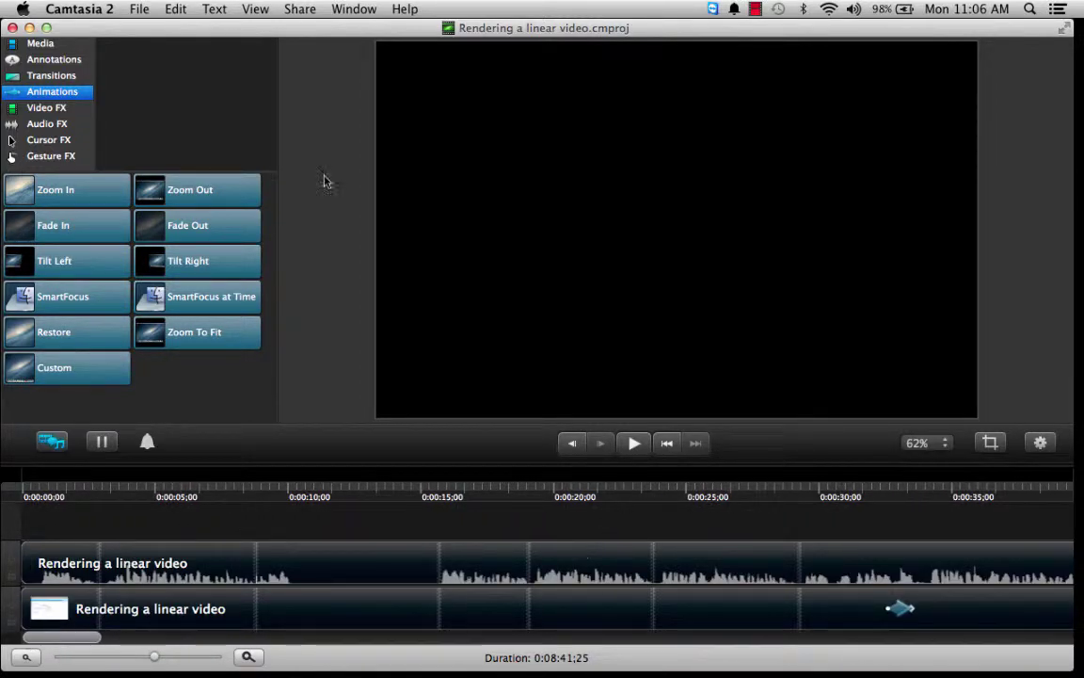
# Run an Advanced Export of the project to MP4 as "Rendering a linear video.mp4" in the project's folder, accepting the current encoding options
pyautogui.click(297, 6)
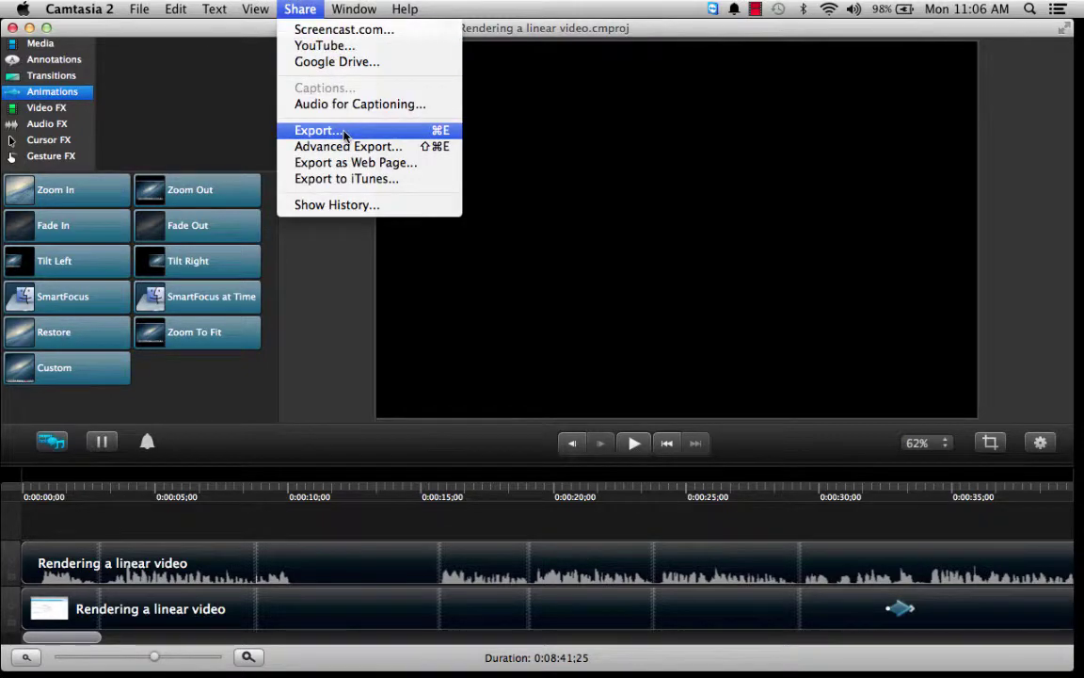
pyautogui.click(389, 151)
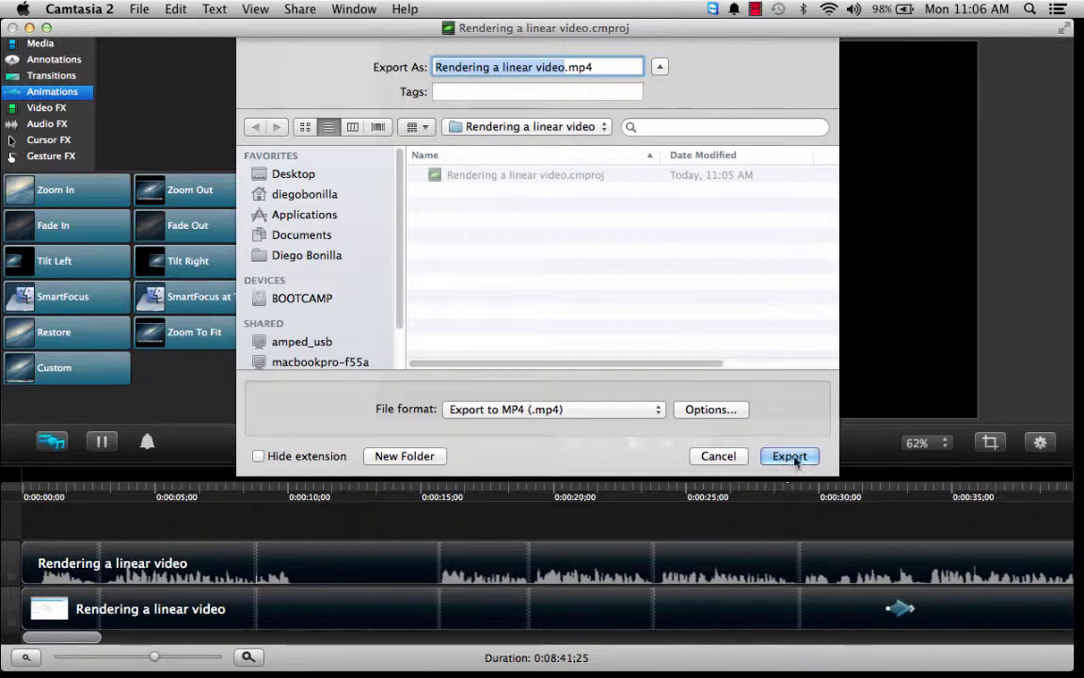
pyautogui.click(713, 416)
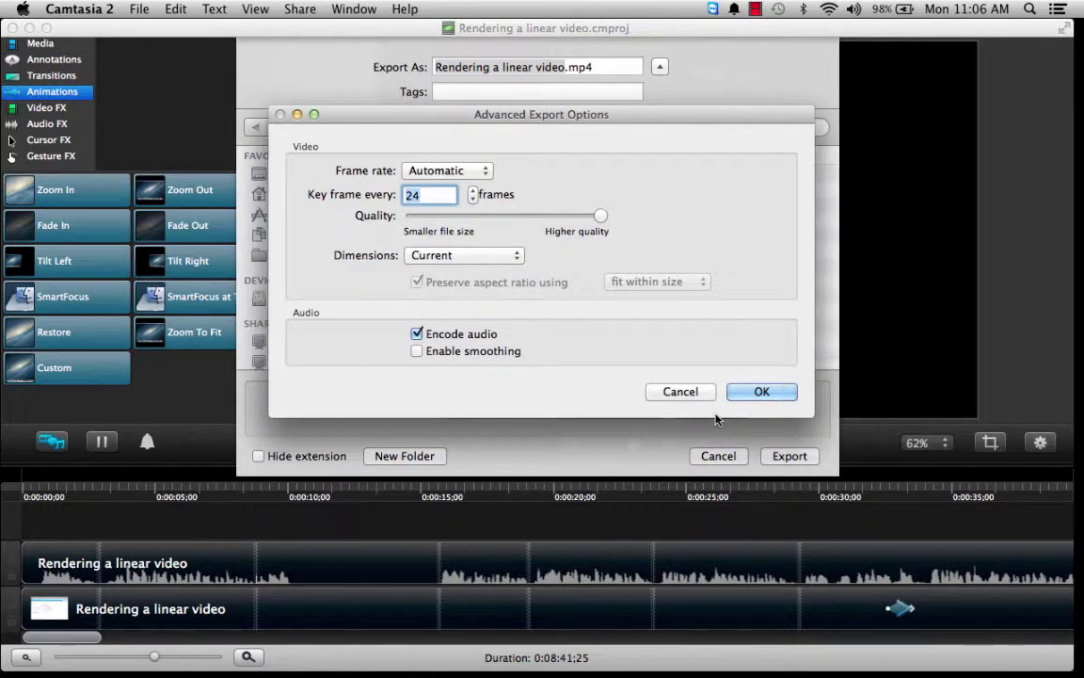
pyautogui.click(763, 394)
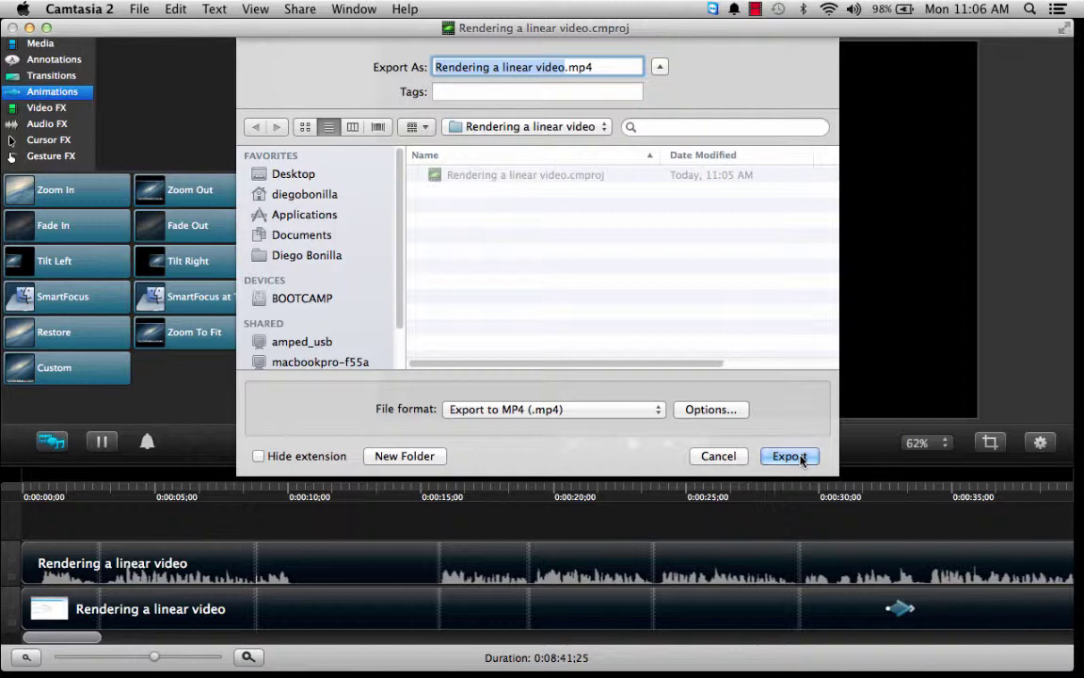
pyautogui.click(799, 457)
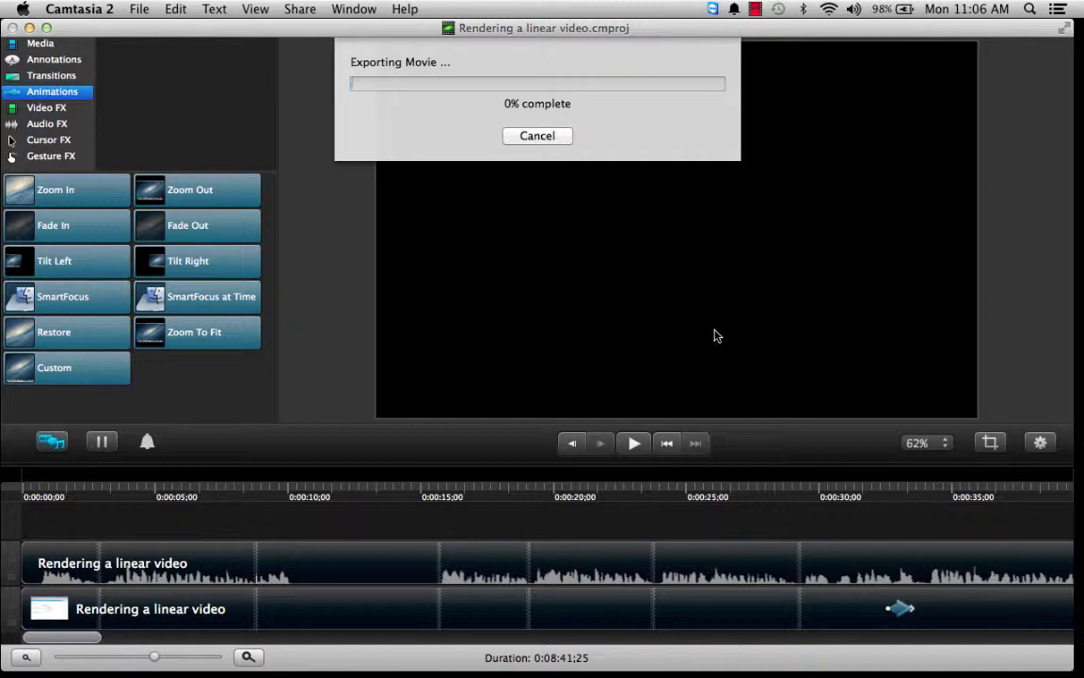
pyautogui.click(757, 11)
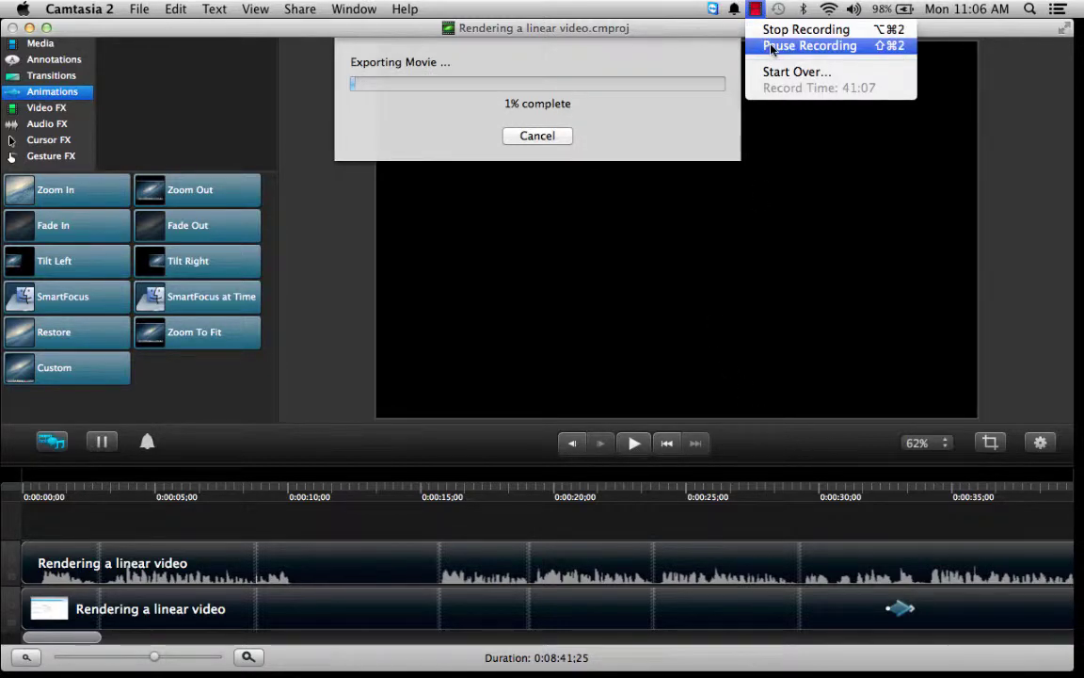
pyautogui.click(767, 46)
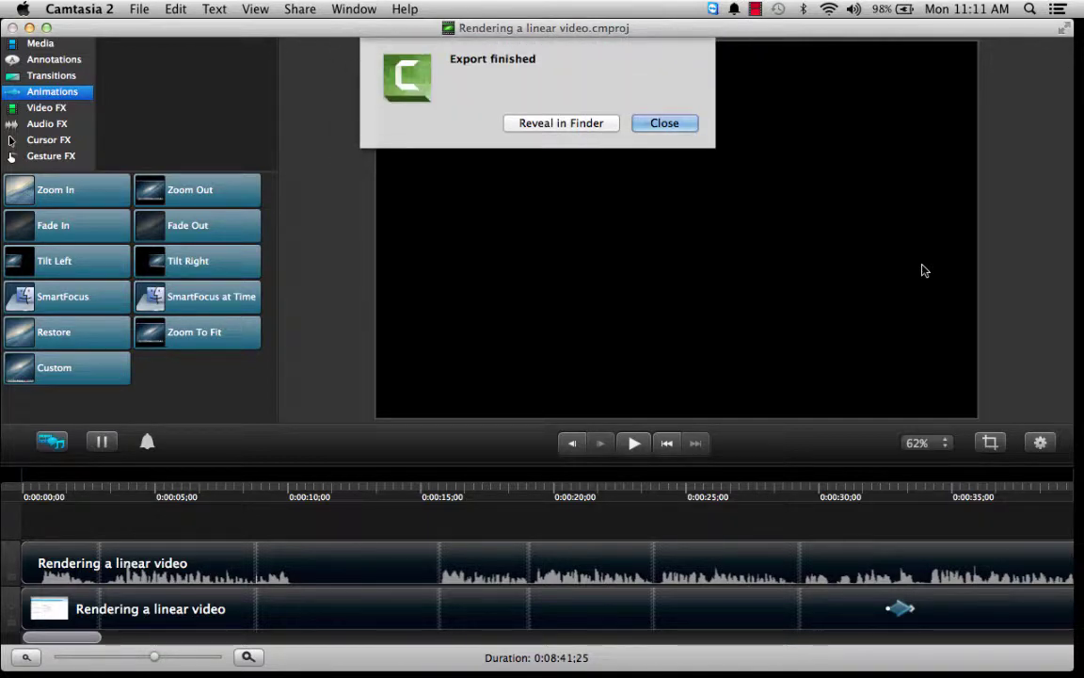
# Reveal the exported movie in Finder and upload "Rendering a linear video.mp4" to YouTube in Chrome as an Unlisted video
pyautogui.click(563, 123)
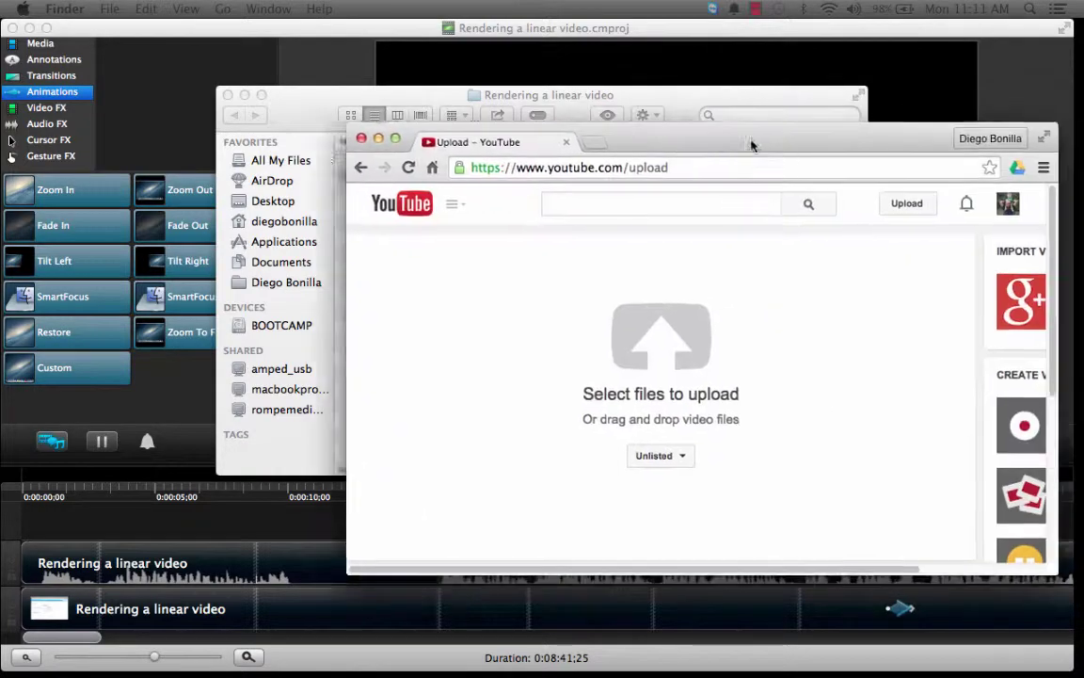
pyautogui.moveTo(734, 146); pyautogui.dragTo(389, 190)
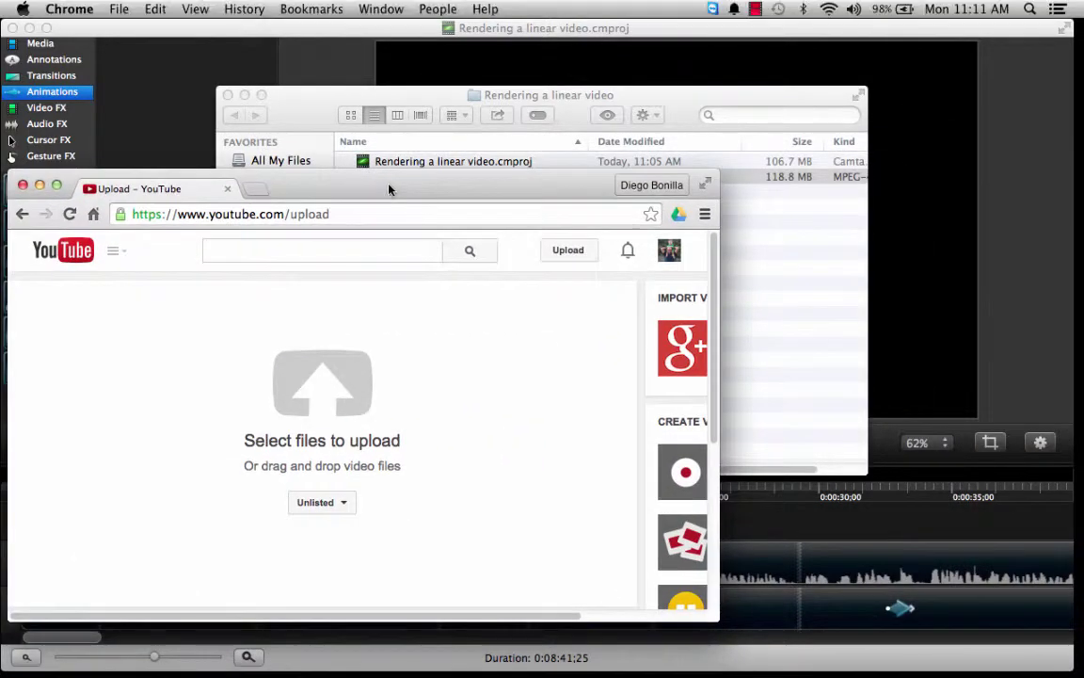
pyautogui.moveTo(414, 104); pyautogui.dragTo(609, 66)
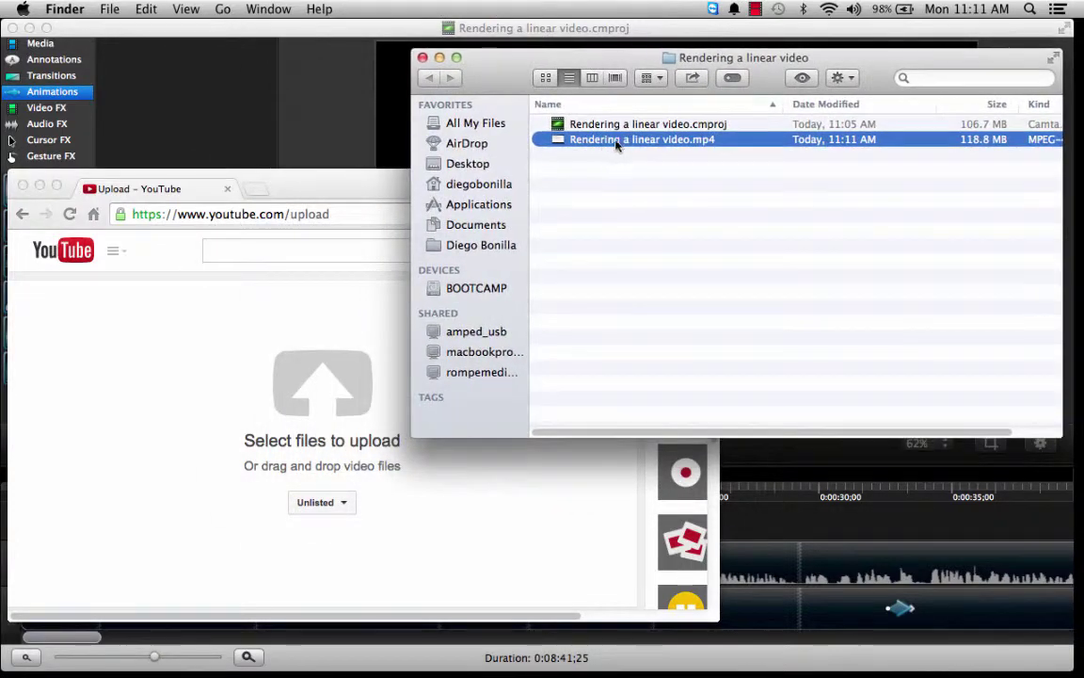
pyautogui.moveTo(605, 145); pyautogui.dragTo(314, 386)
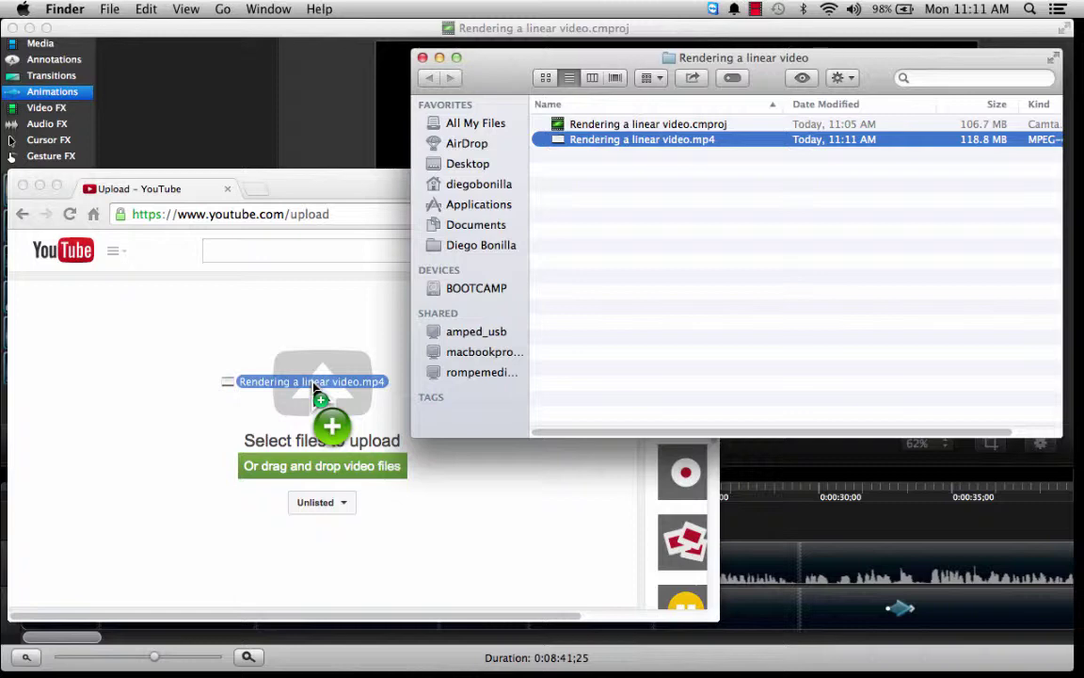
pyautogui.moveTo(315, 386); pyautogui.dragTo(314, 387)
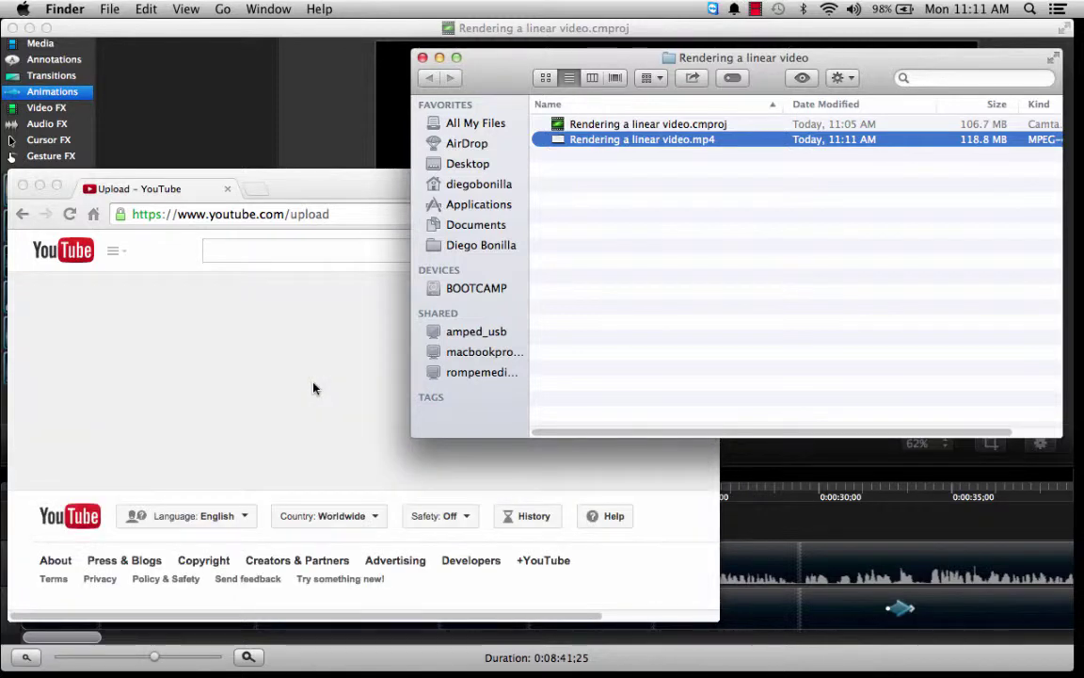
# Bring the YouTube upload window forward, and reposition and enlarge it until the whole video details form fits
pyautogui.click(339, 186)
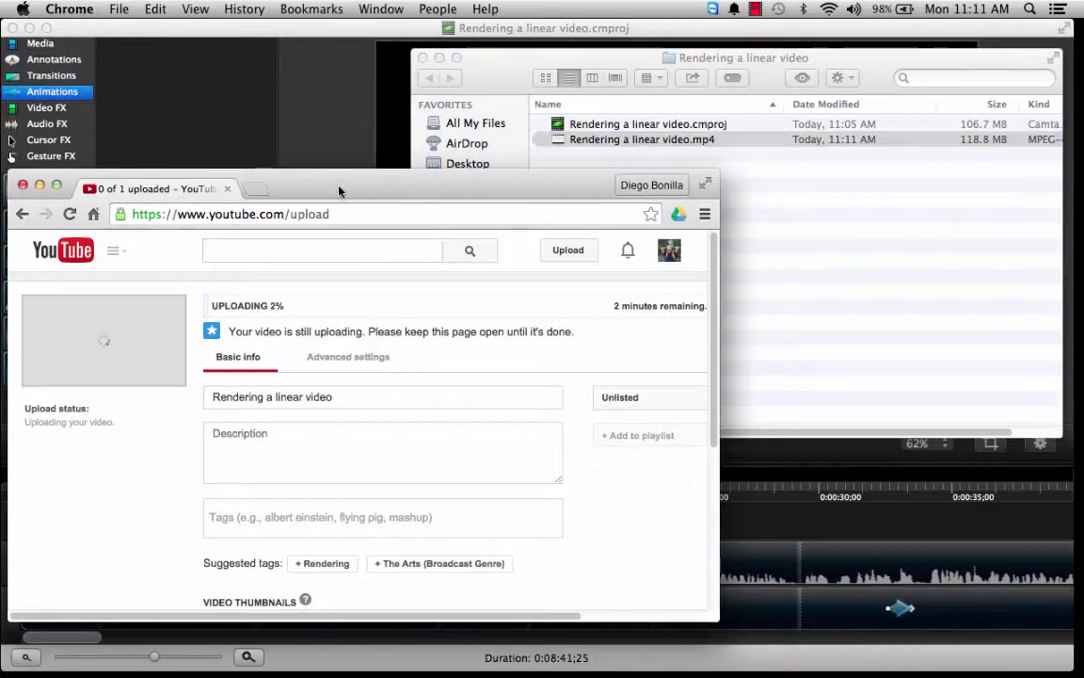
pyautogui.moveTo(339, 186); pyautogui.dragTo(354, 98)
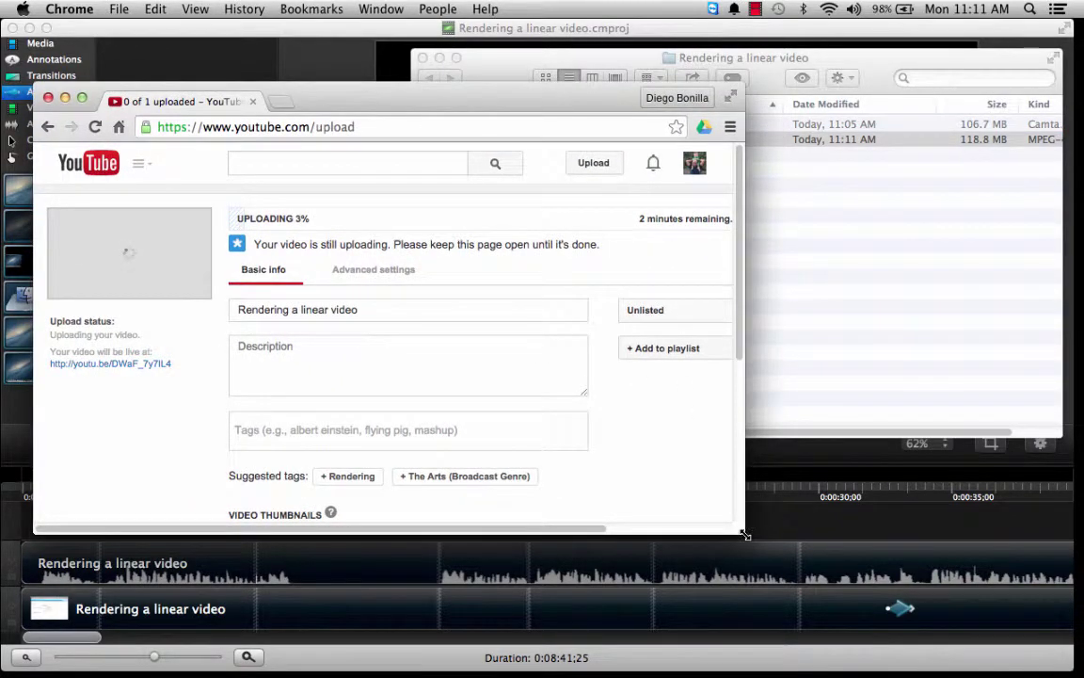
pyautogui.moveTo(938, 625); pyautogui.dragTo(976, 650)
pyautogui.moveTo(528, 93); pyautogui.dragTo(504, 12)
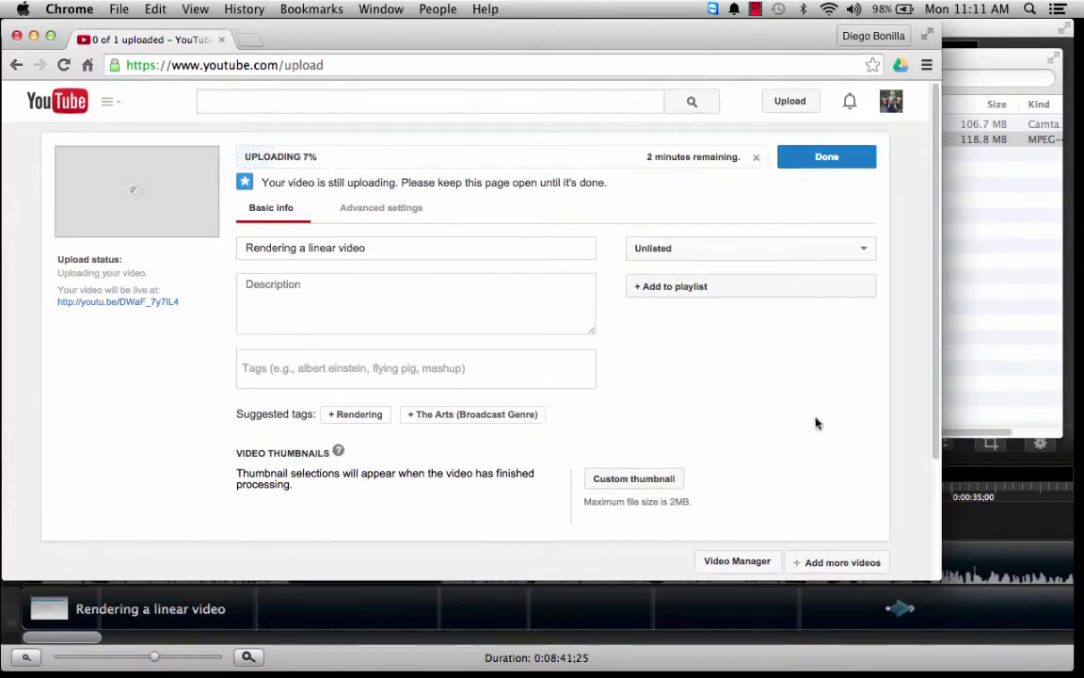
pyautogui.moveTo(948, 579); pyautogui.dragTo(1059, 627)
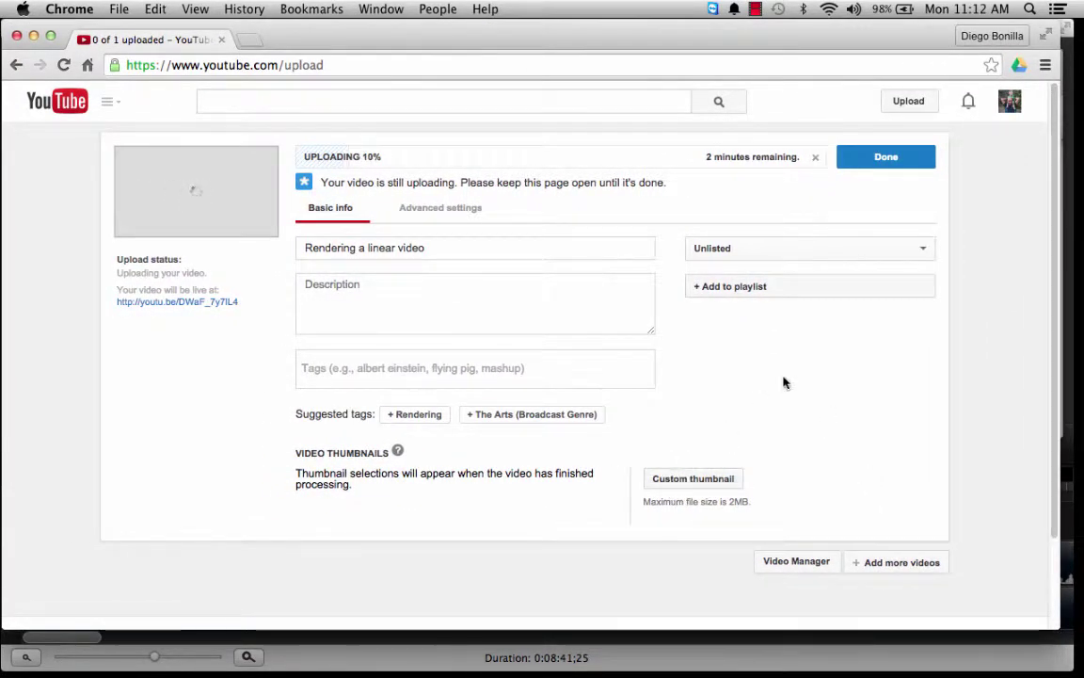
# Add the uploading video to the "Screen capturing pedagogical videos" playlist
pyautogui.click(803, 290)
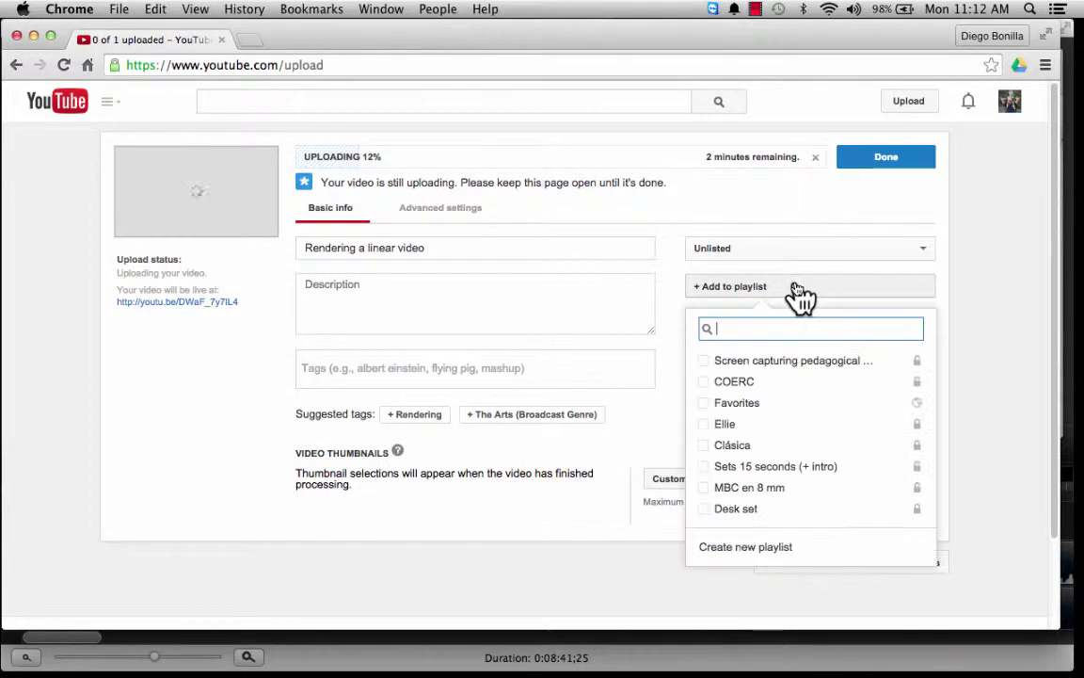
pyautogui.click(851, 361)
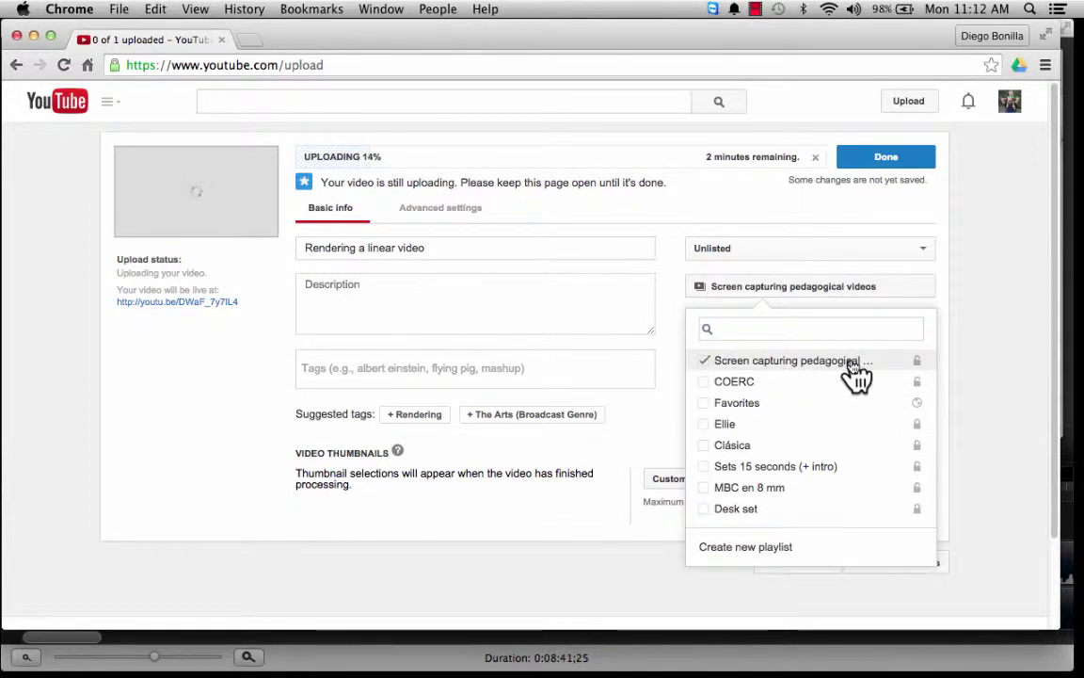
pyautogui.click(968, 269)
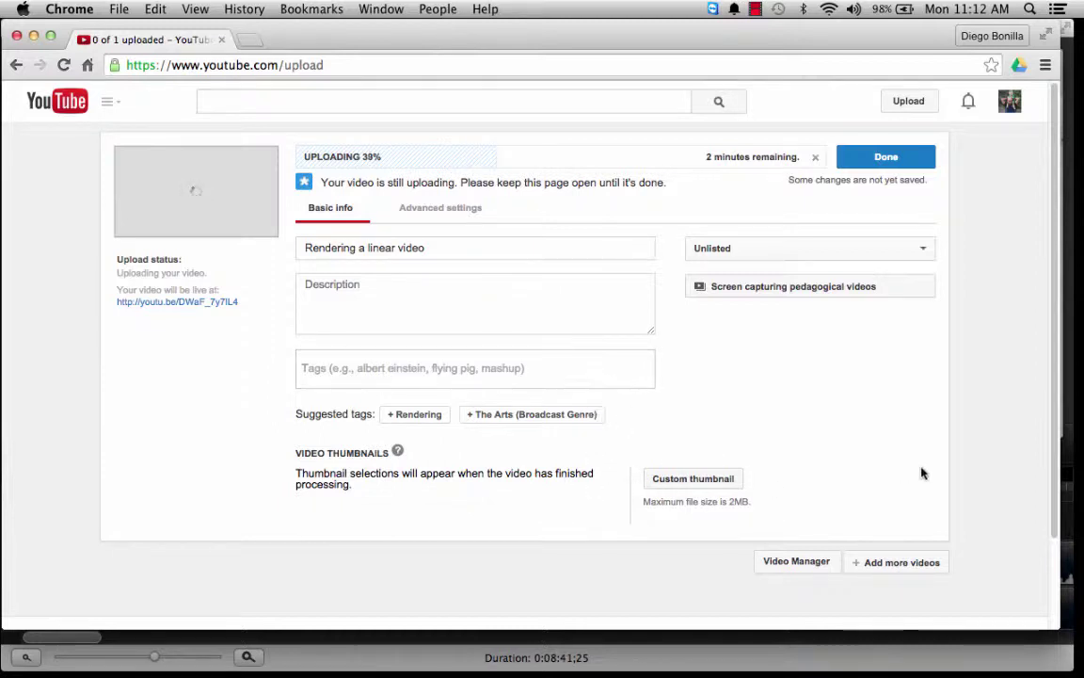
pyautogui.click(757, 12)
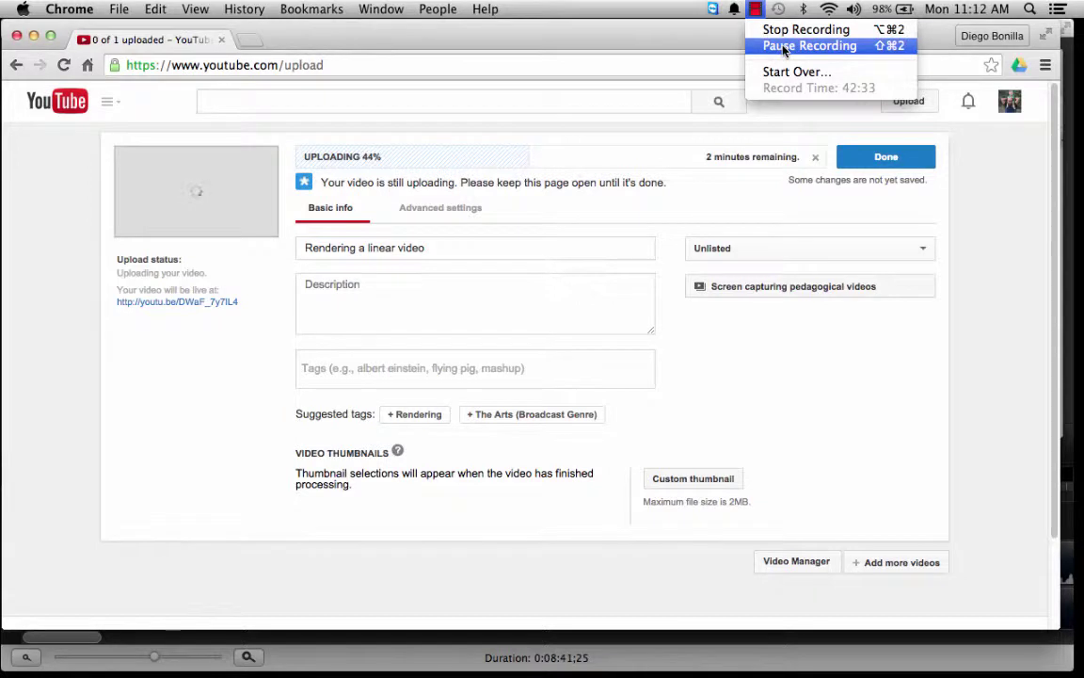
pyautogui.click(809, 47)
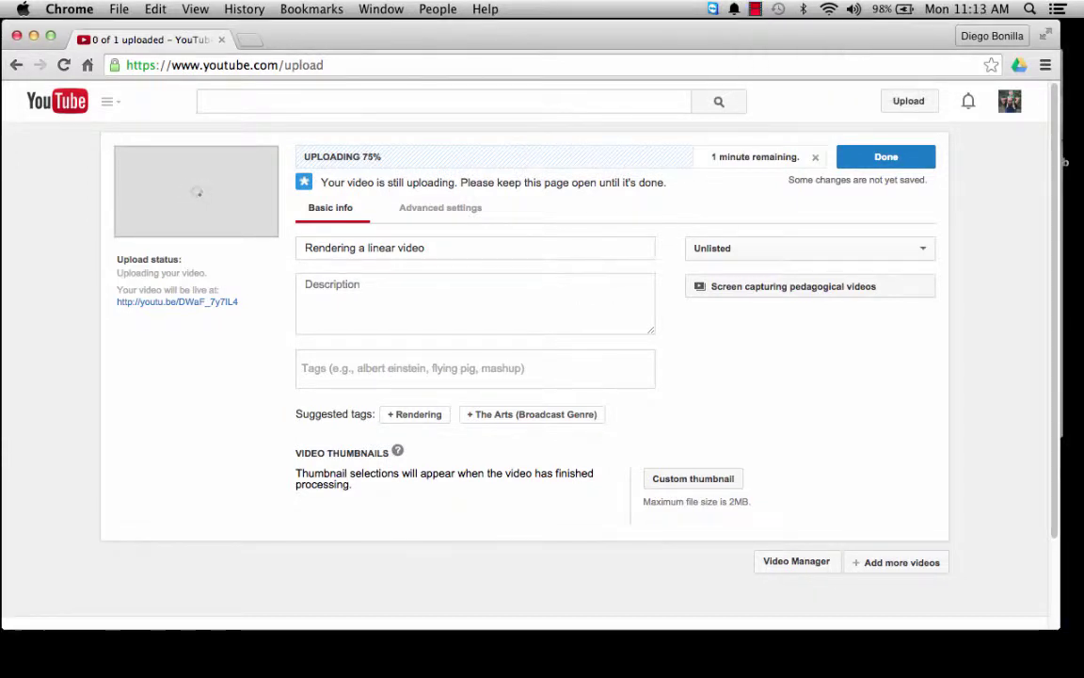